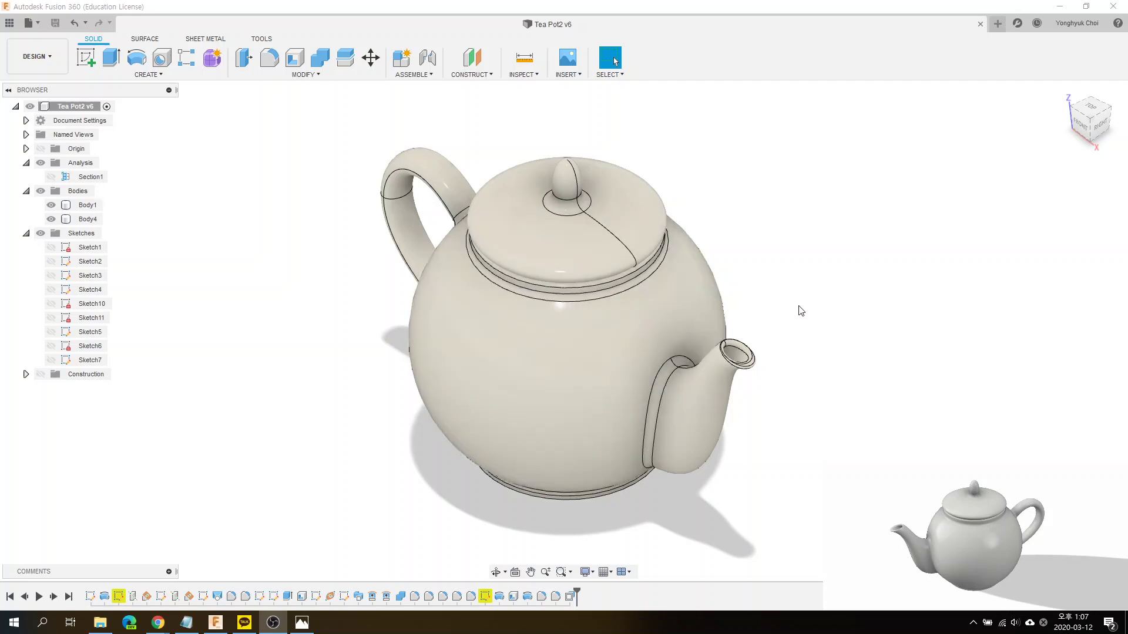
Step: Orbit the teapot and browse the construction features list without choosing anything
mouse_move(787, 317)
middle_mouse_down("shift")
mouse_move(689, 284)
mouse_move(624, 294)
mouse_move(675, 221)
mouse_move(698, 302)
middle_mouse_up("shift")
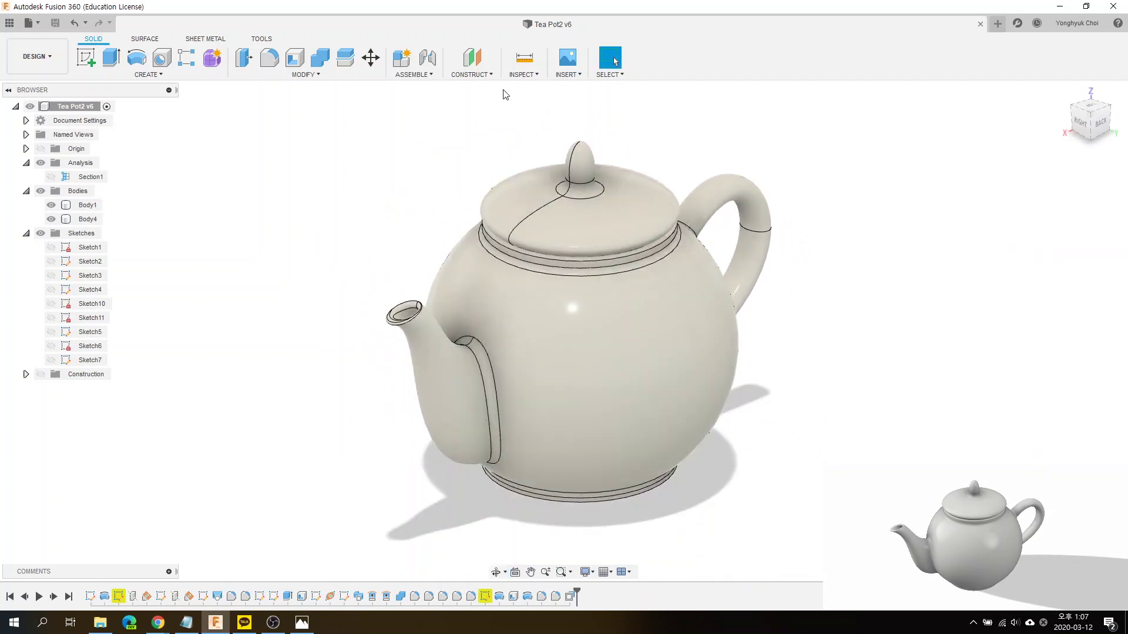
left_click(494, 77)
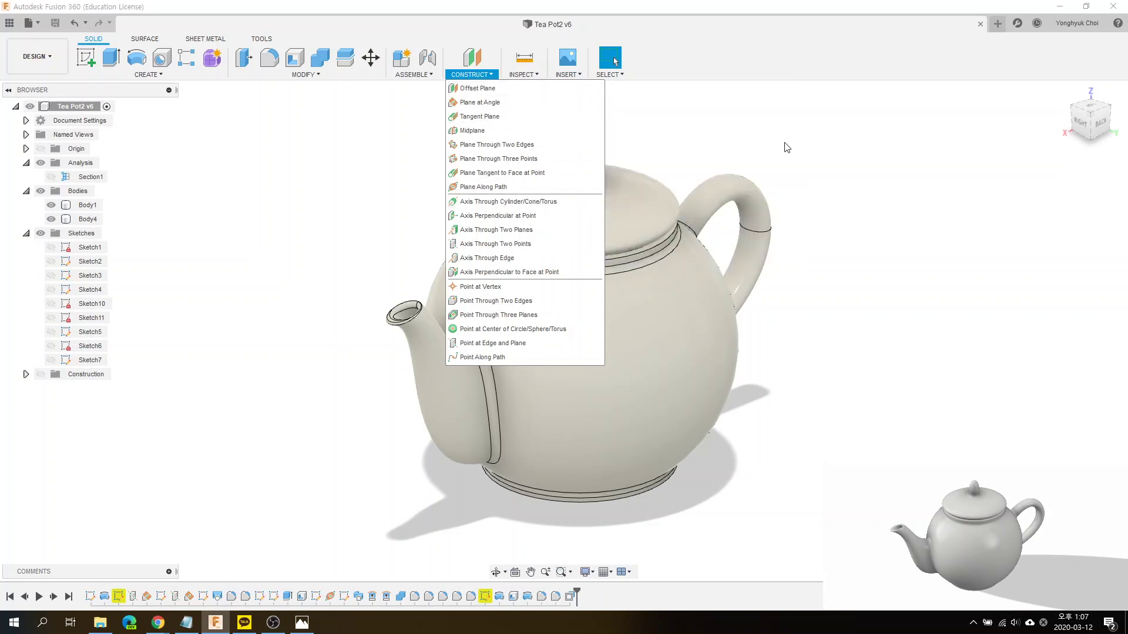
left_click(789, 145)
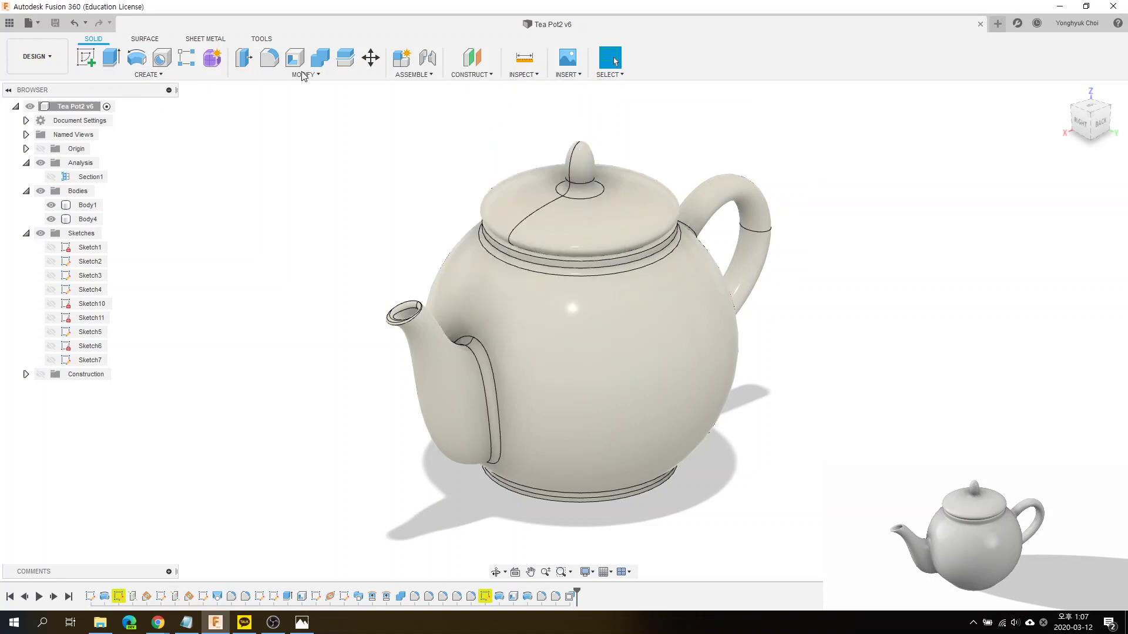
Step: Start a new blank design and begin a sketch on its XZ front plane
left_click(38, 23)
left_click(40, 41)
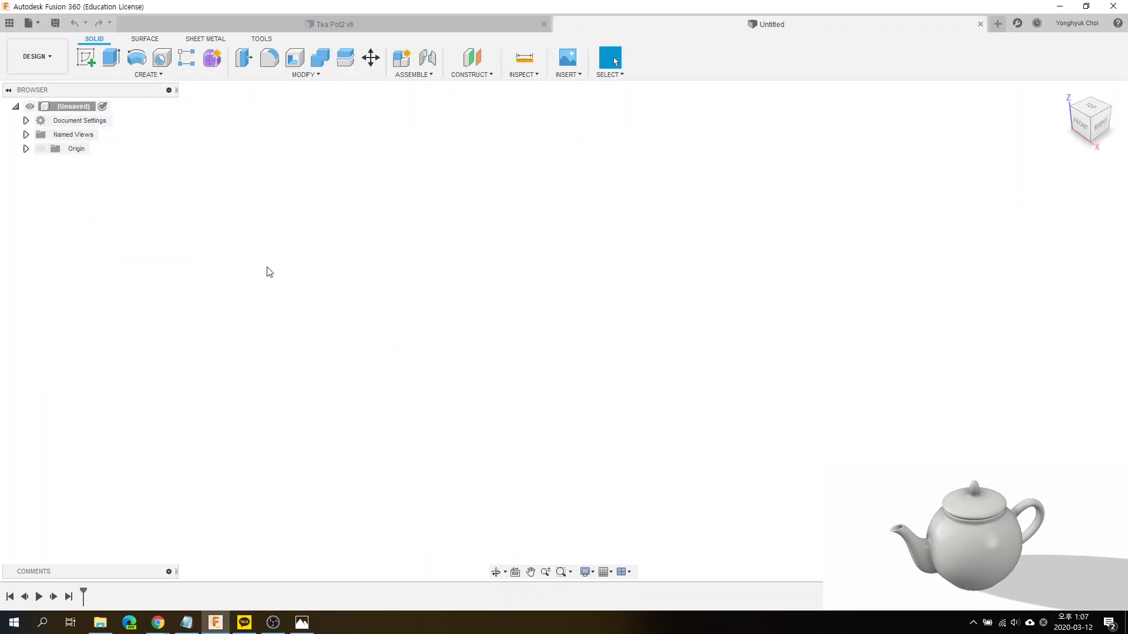
left_click(86, 57)
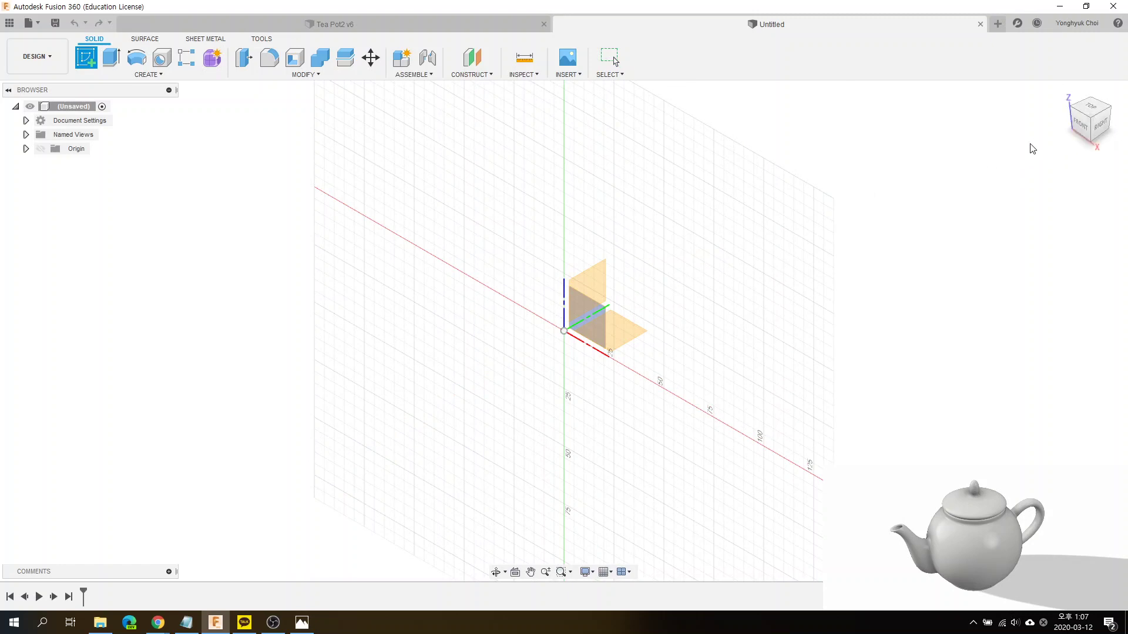
left_click(1084, 127)
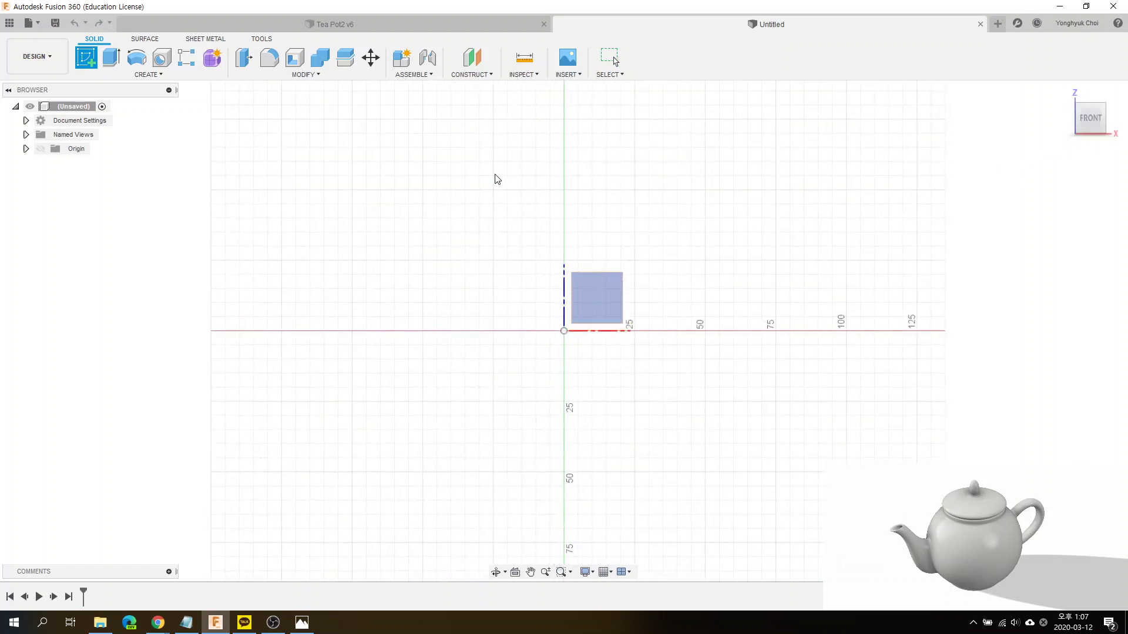
key("Escape")
key("alt+Tab")
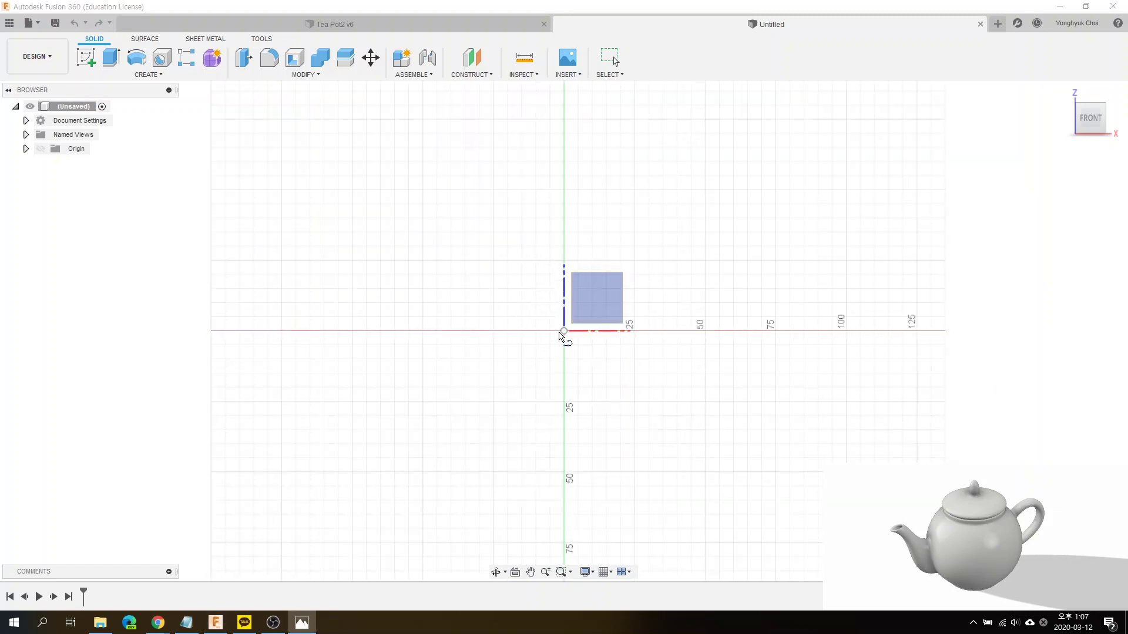
left_click(563, 200)
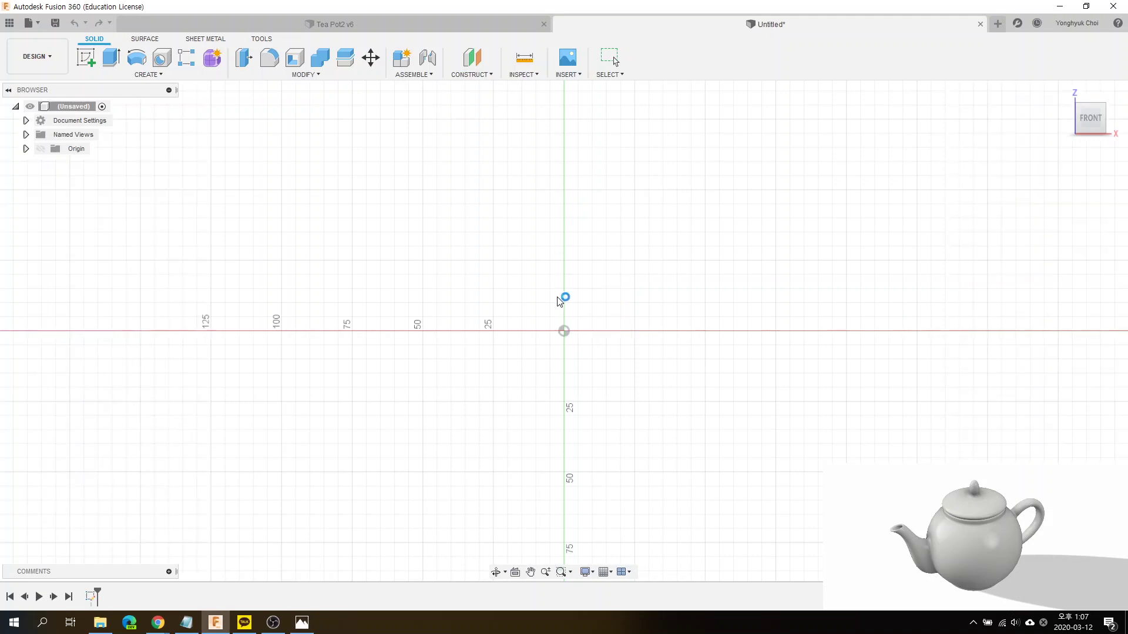
Step: Draw the 80 mm vertical axis line from the origin, the top edge and a short drop
left_click(563, 332)
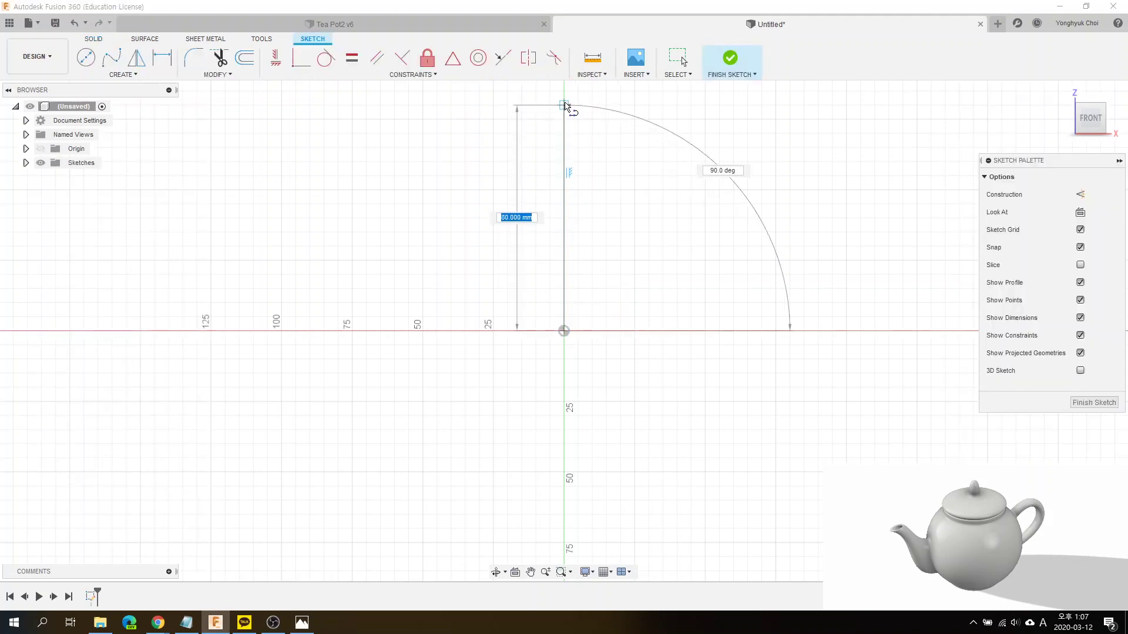
left_click(564, 105)
left_click(453, 101)
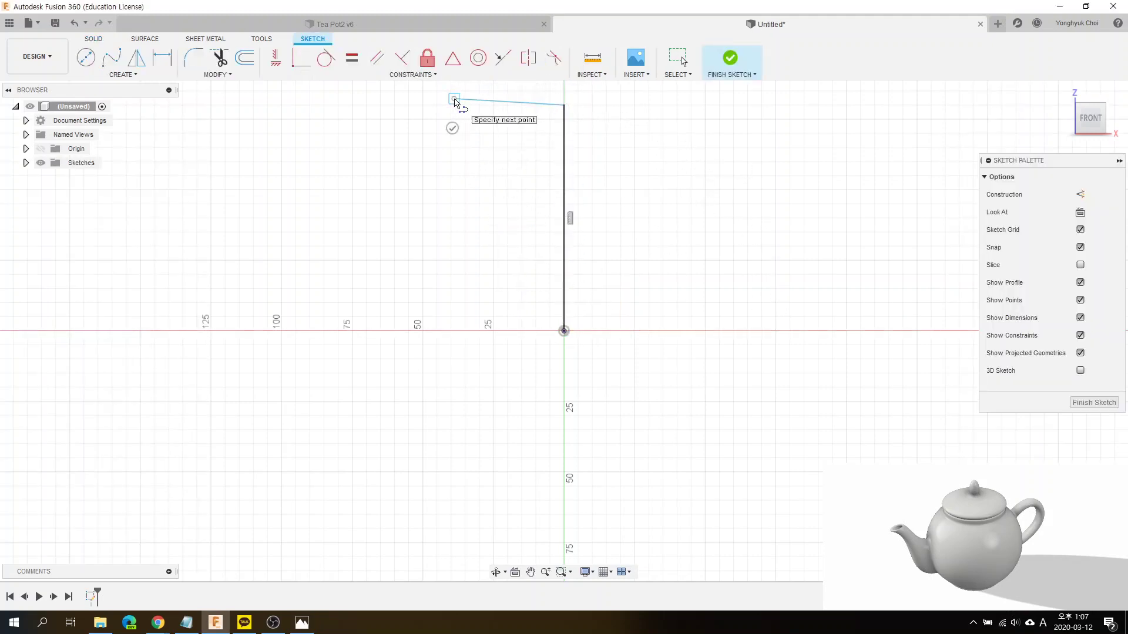
left_click_drag(453, 122, 447, 297)
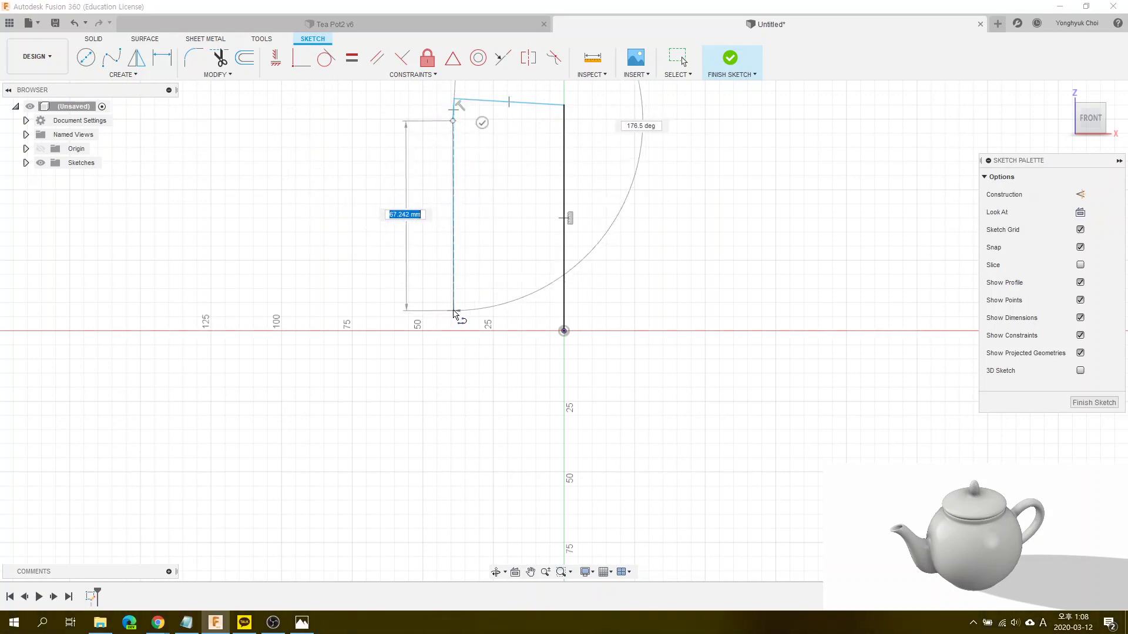
key("Escape")
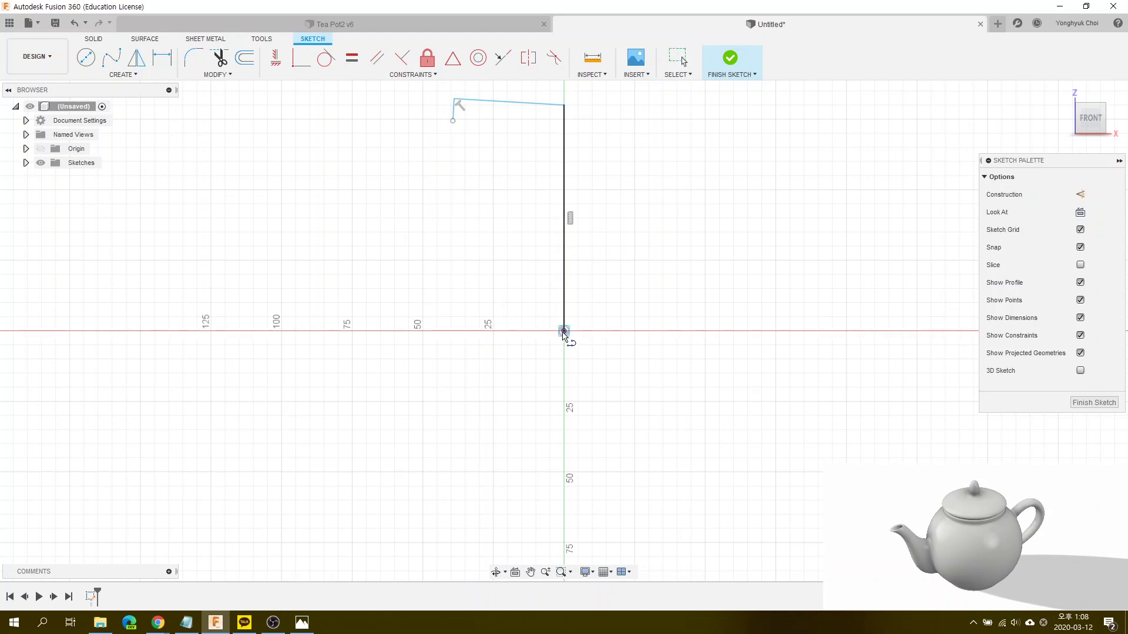
Step: Draw the bottom base edge leftward from the origin with a short upright
left_click(563, 332)
left_click(437, 331)
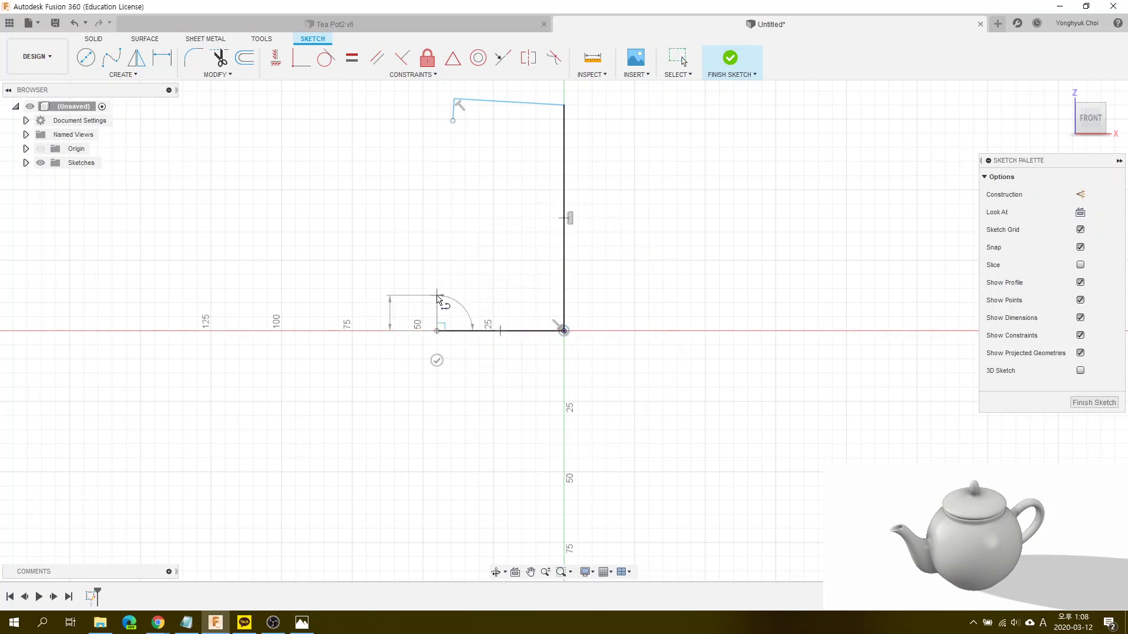
key("Escape")
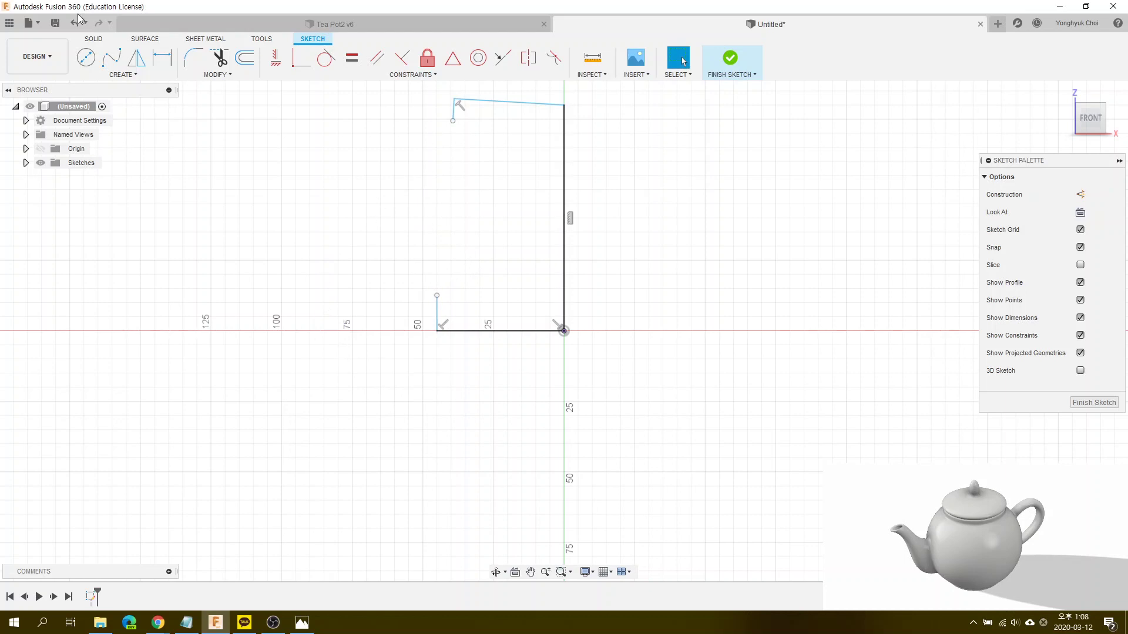
left_click(120, 75)
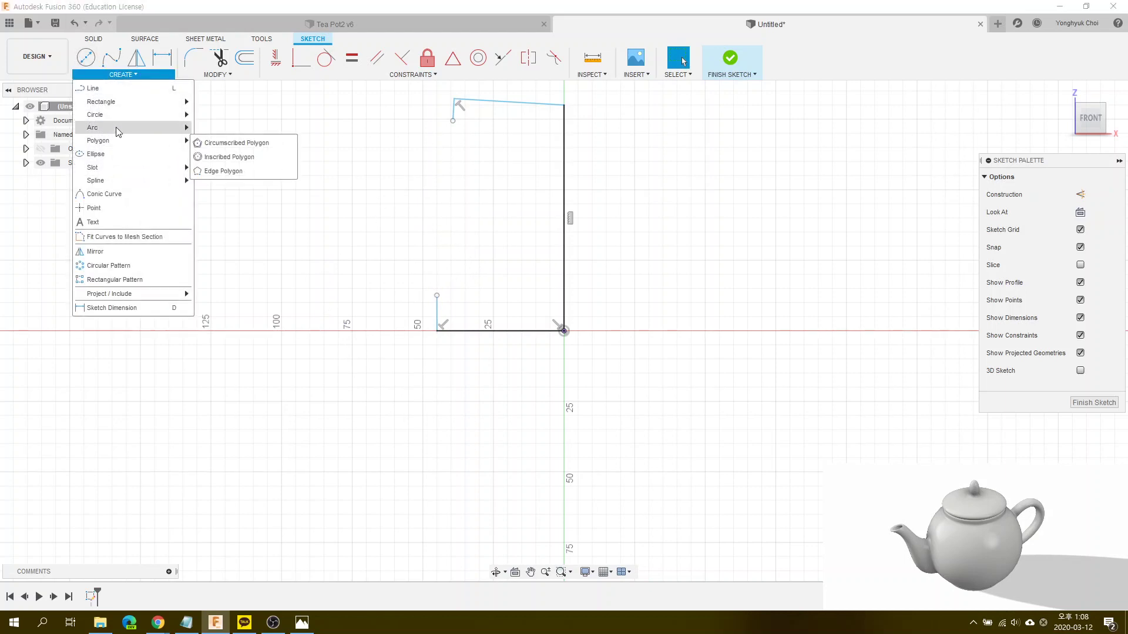
Step: Draw a 3-point arc bulging left between the two short upright ends
left_click(200, 141)
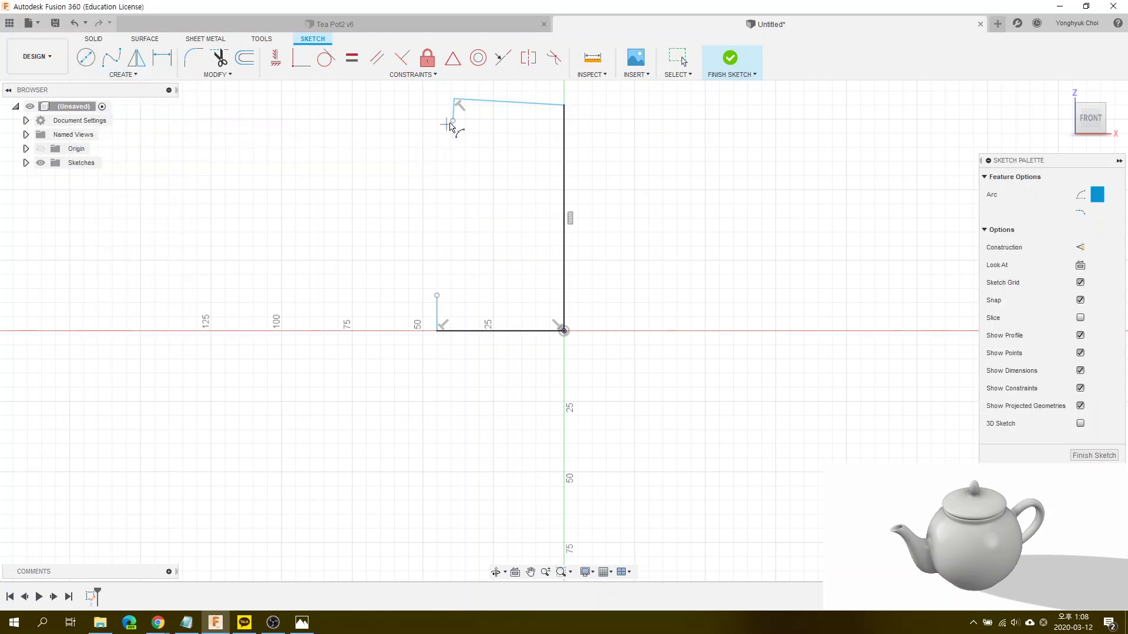
left_click(453, 120)
left_click(436, 295)
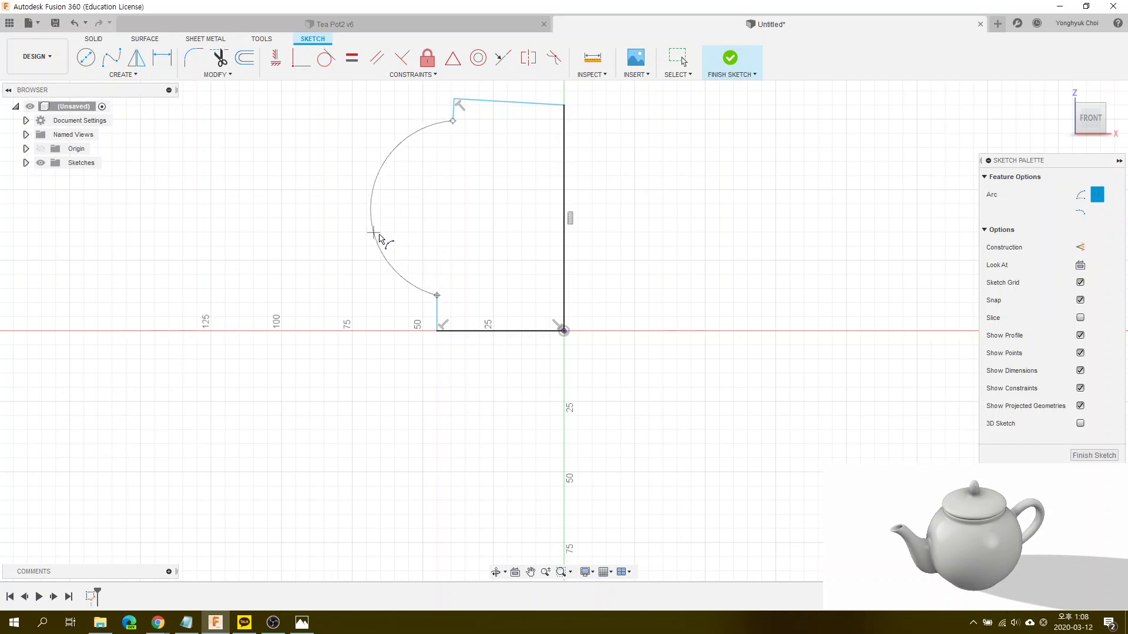
left_click(379, 241)
key("Escape")
scroll(411, 371, "down", 1)
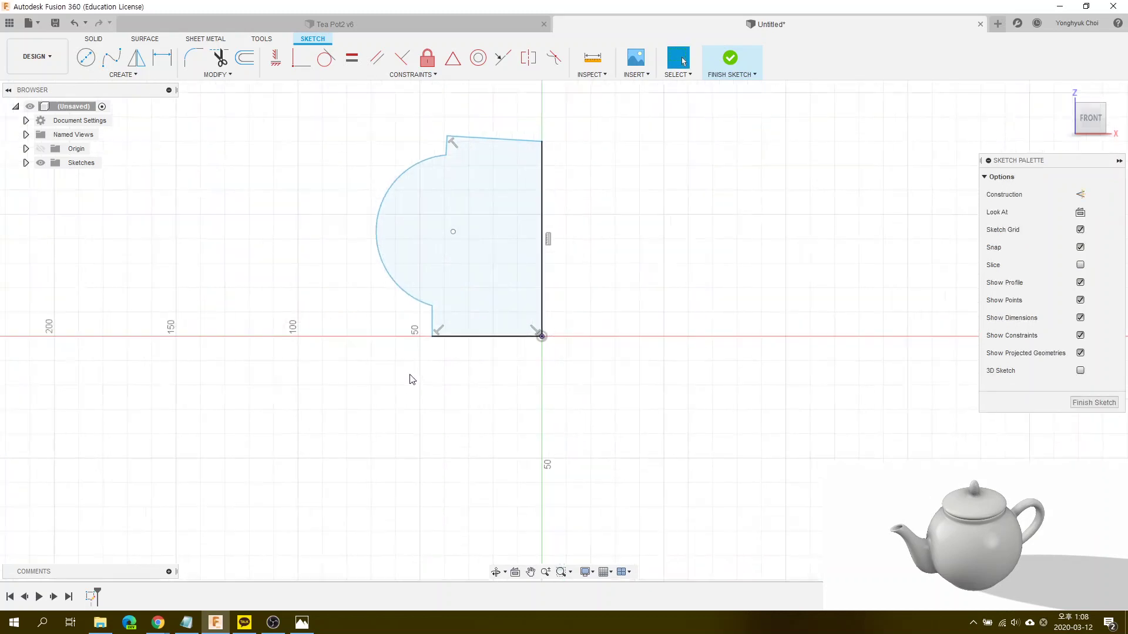
scroll(412, 379, "down", 1)
scroll(491, 160, "up", 1)
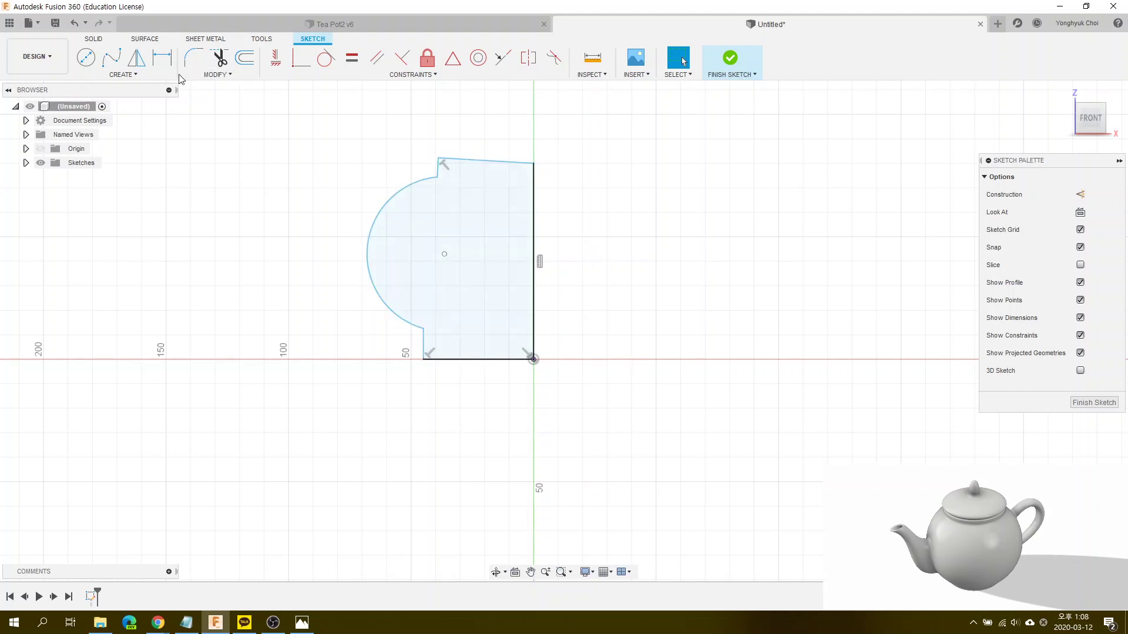
Step: Dimension the top edge at 38.90 mm
left_click(142, 77)
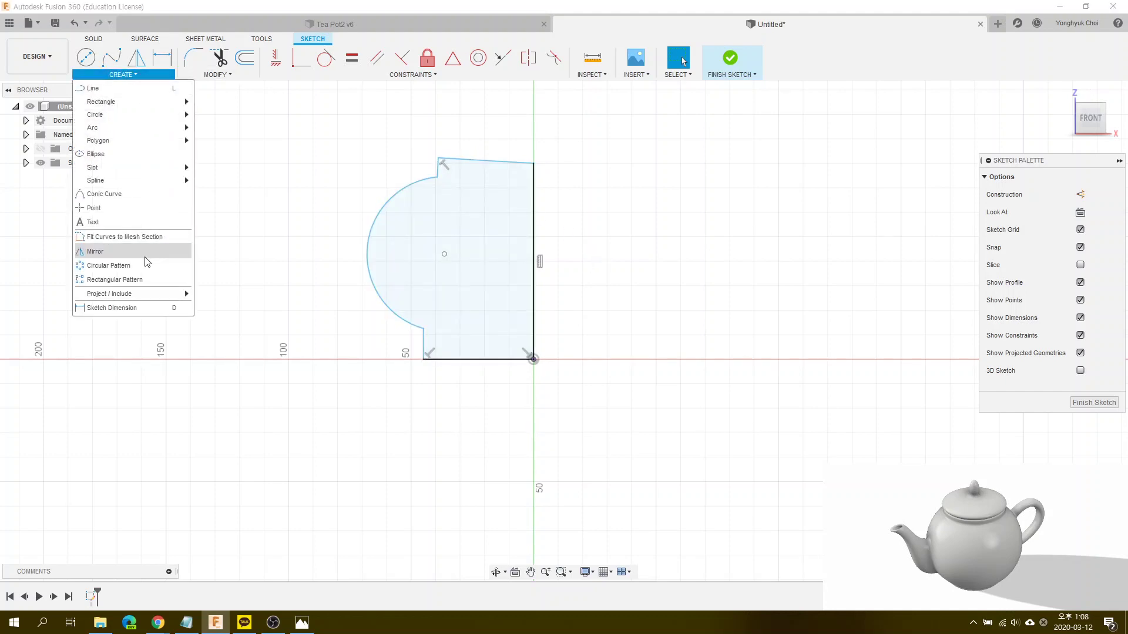
left_click(503, 145)
key("d")
left_click(498, 162)
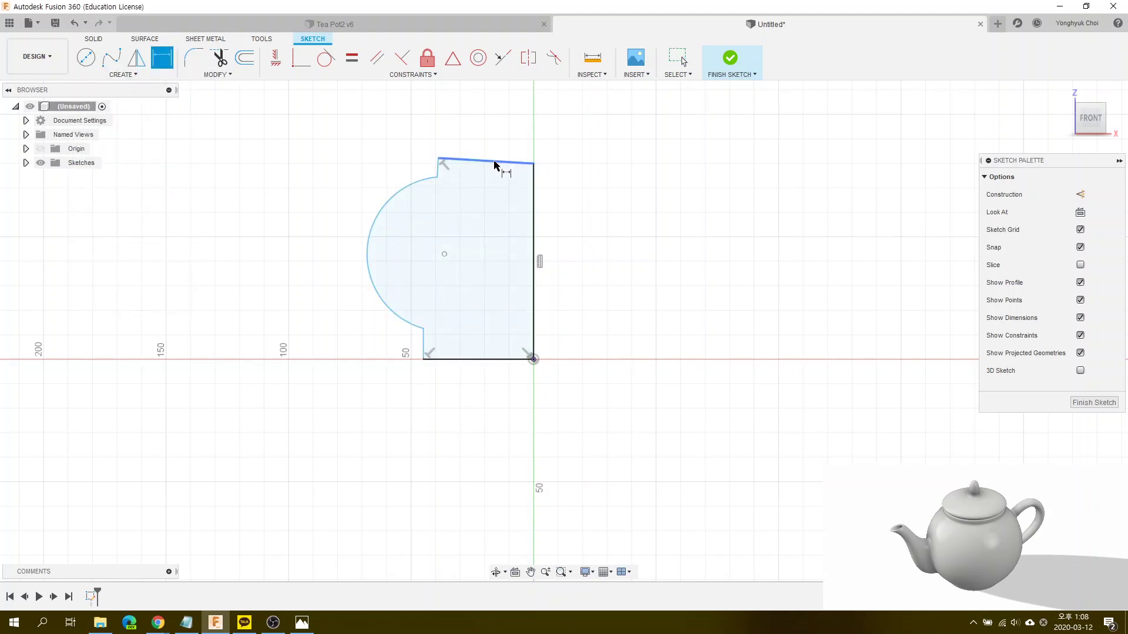
left_click(493, 130)
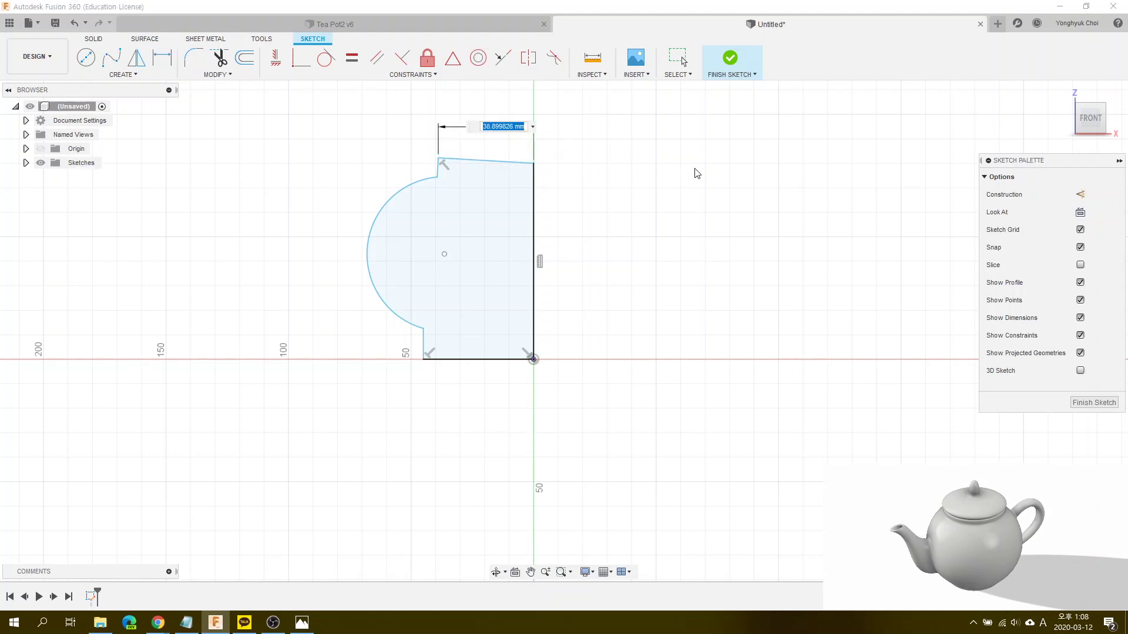
key("Return")
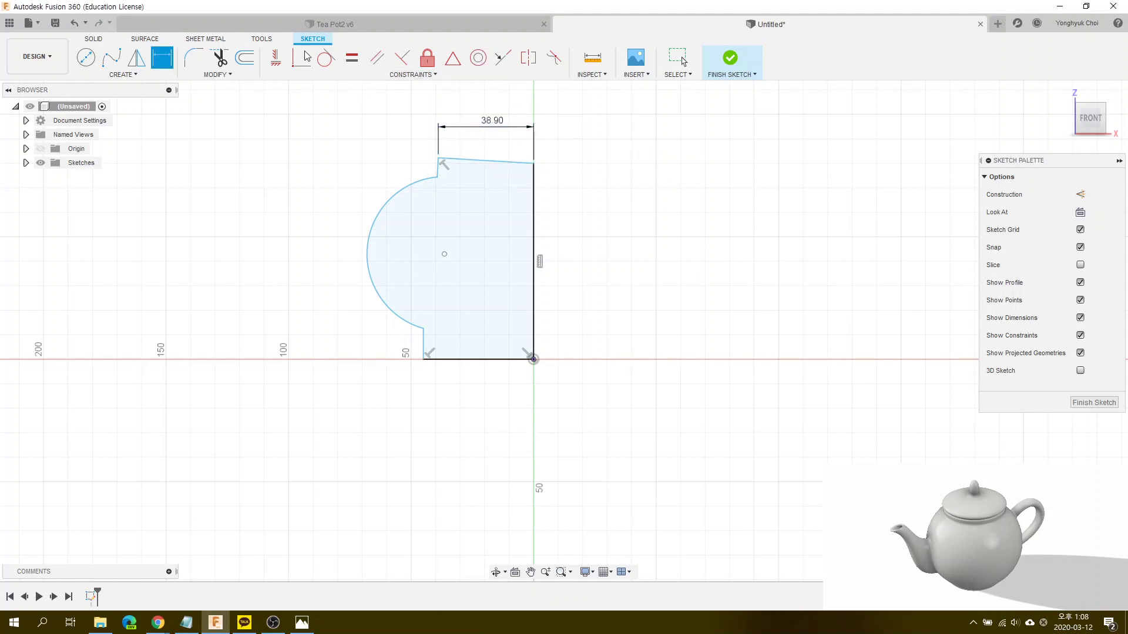
Step: Make the top edge horizontal and the two short uprights collinear
left_click(275, 58)
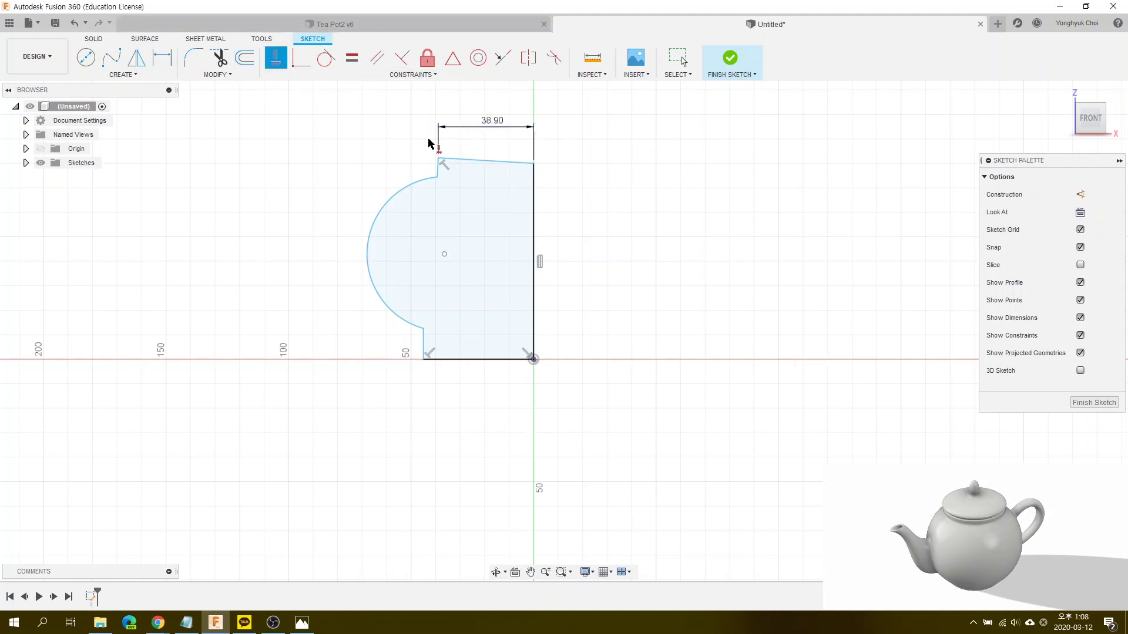
left_click(470, 162)
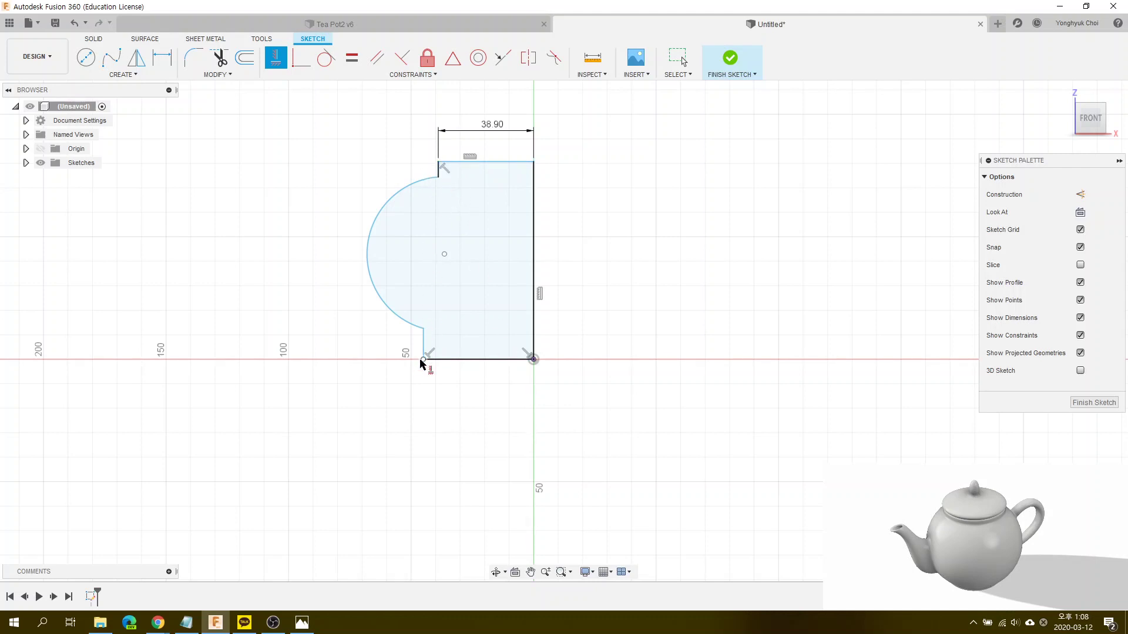
scroll(439, 178, "up", 1)
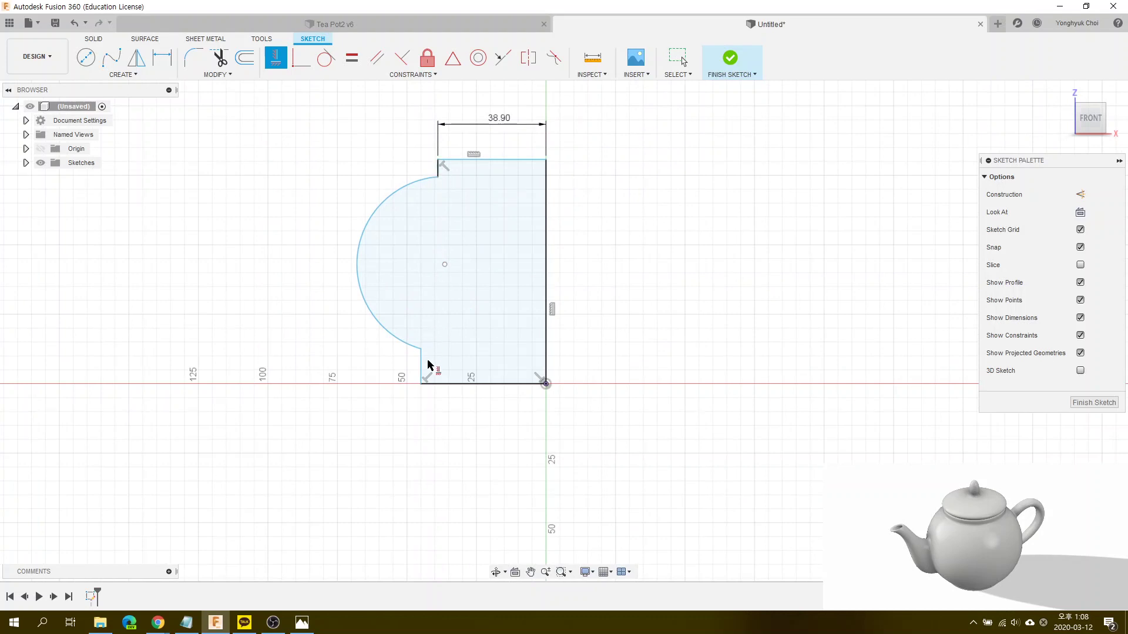
left_click(302, 57)
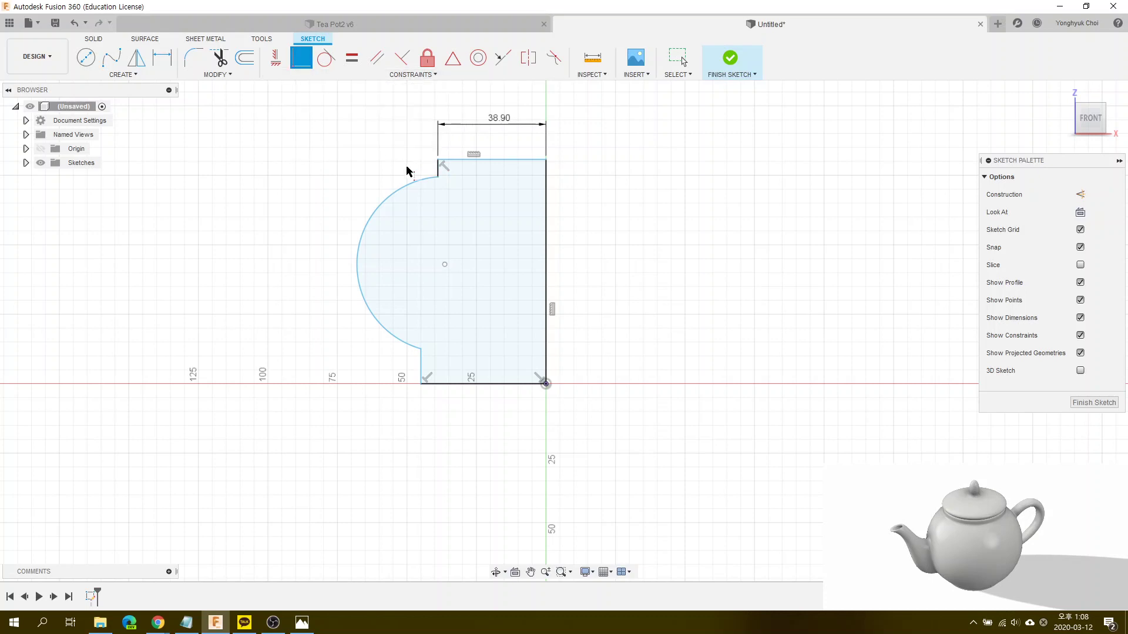
left_click(438, 170)
left_click(421, 384)
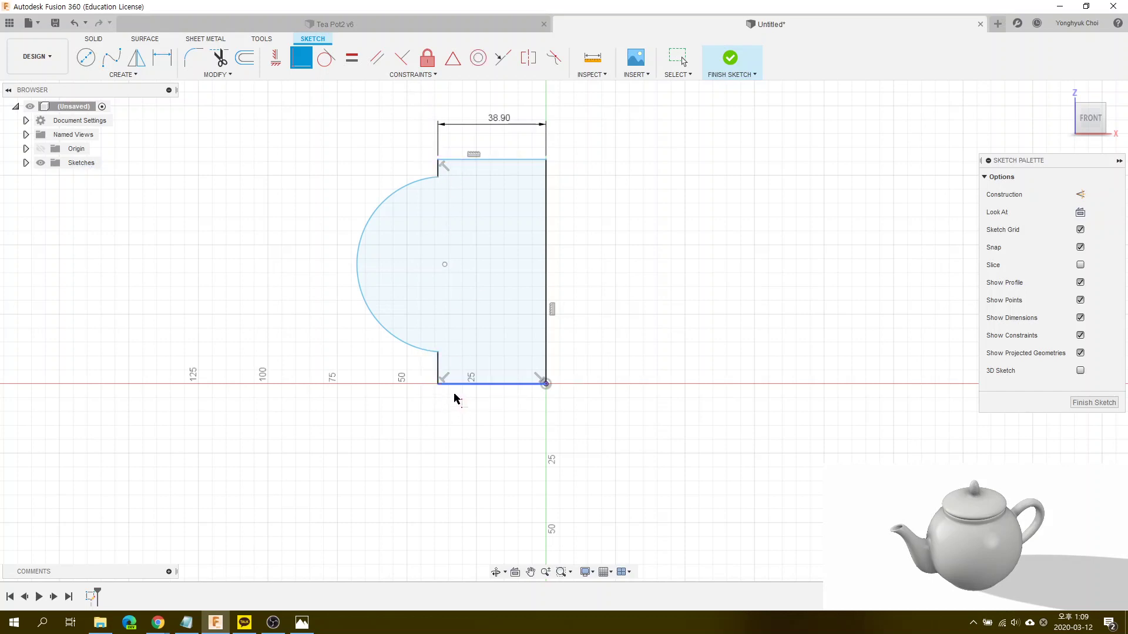
key("Escape")
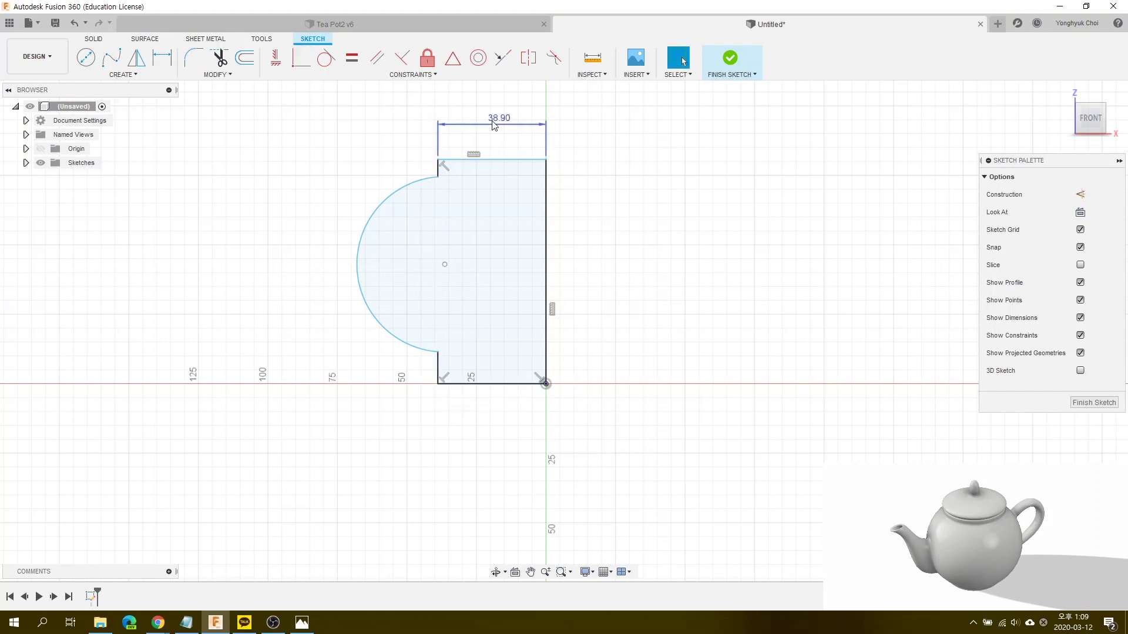
scroll(474, 248, "down", 3)
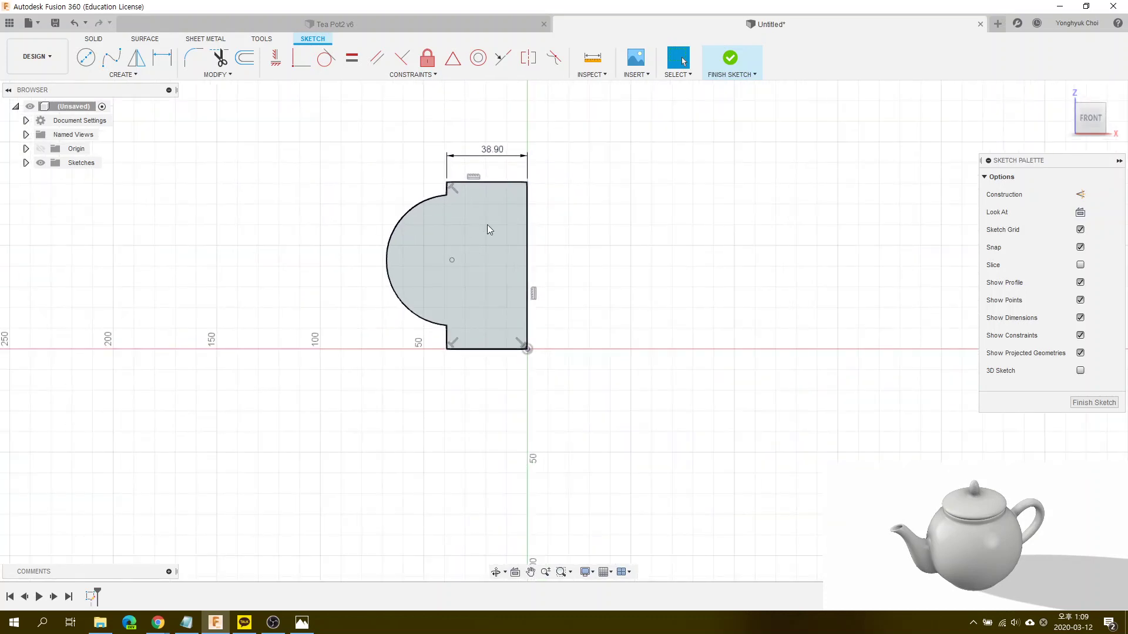
Step: Dimension the right vertical edge to an 885 height
key("d")
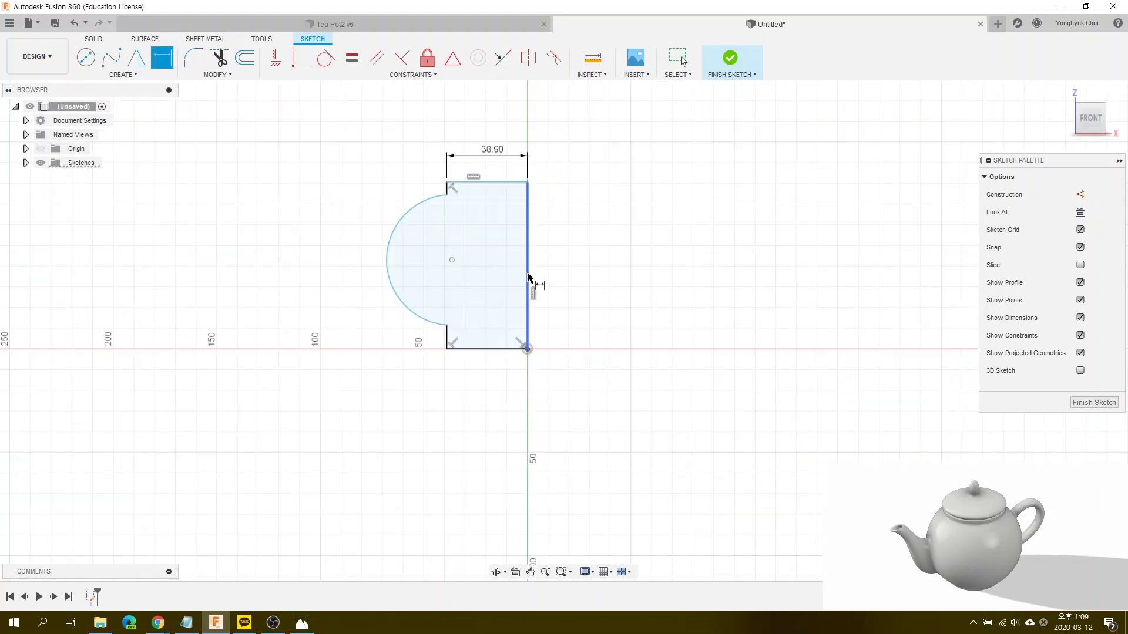
left_click(528, 277)
left_click(582, 274)
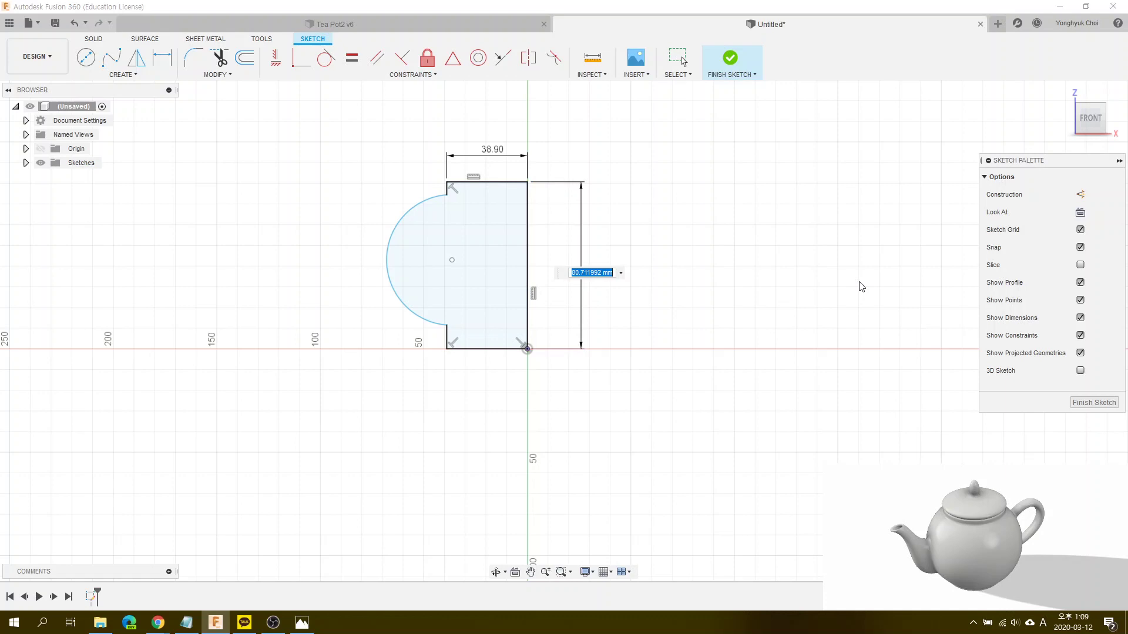
type("885")
key("Return")
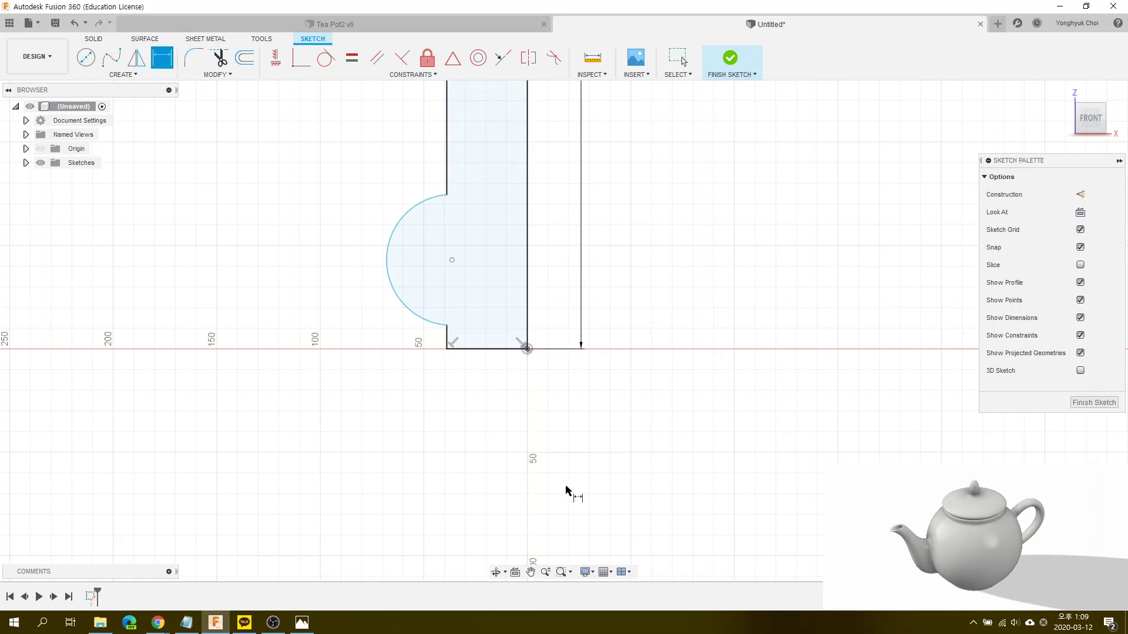
scroll(570, 465, "up", 2)
scroll(567, 472, "down", 2)
scroll(575, 459, "down", 3)
scroll(574, 459, "down", 3)
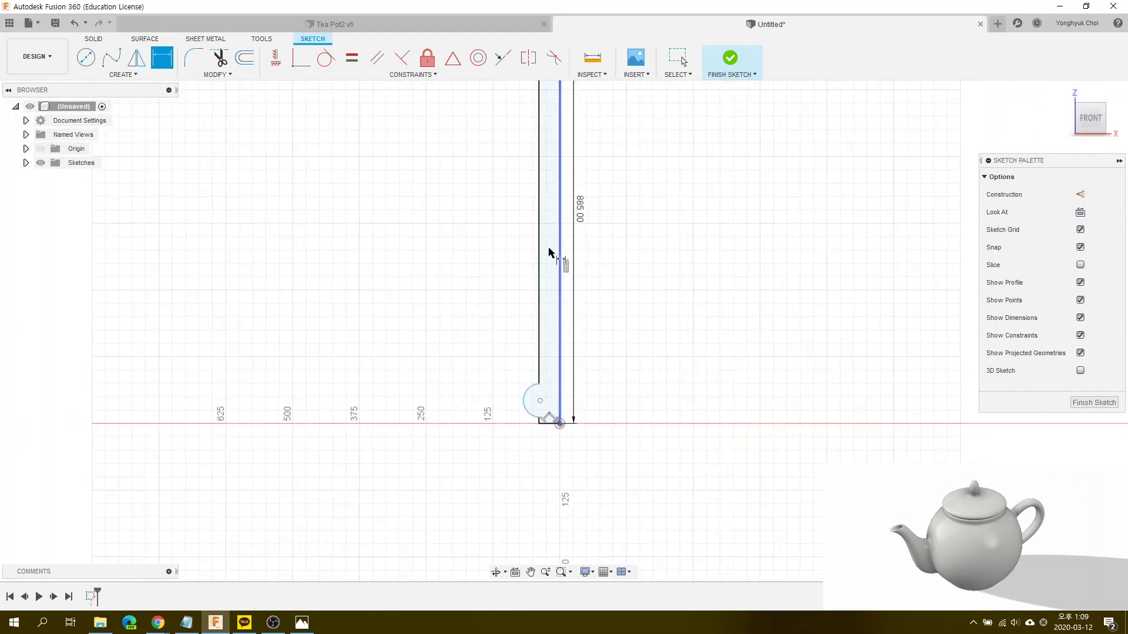
scroll(562, 428, "down", 2)
scroll(559, 353, "down", 1)
Step: Dimension the upper and lower left steps to 50 and 30
left_click(550, 322)
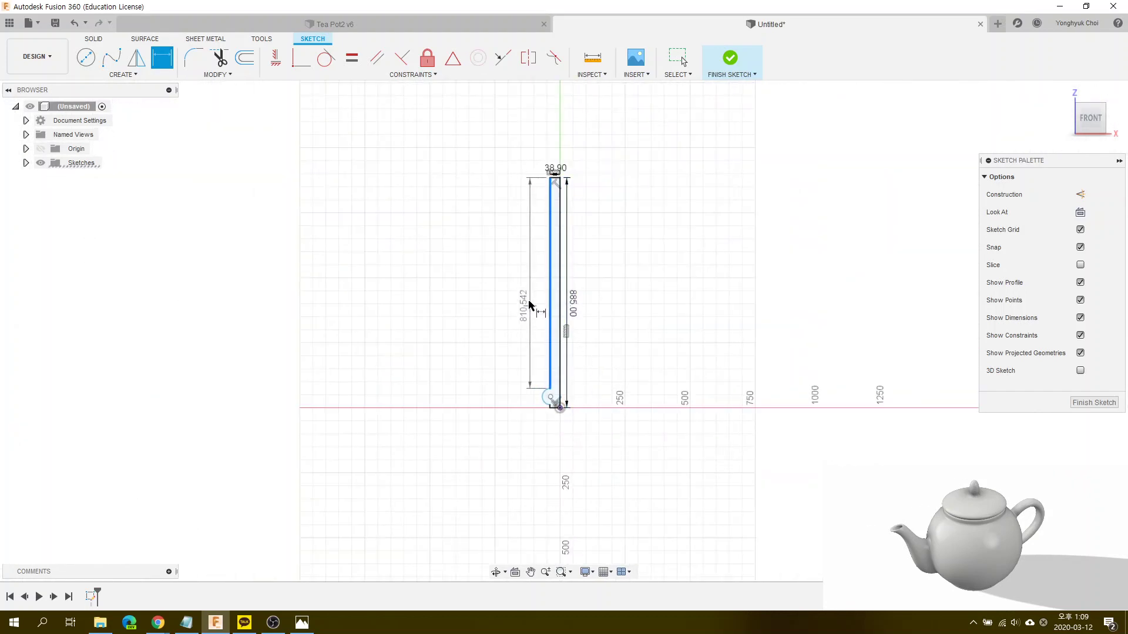
left_click(526, 294)
type("50")
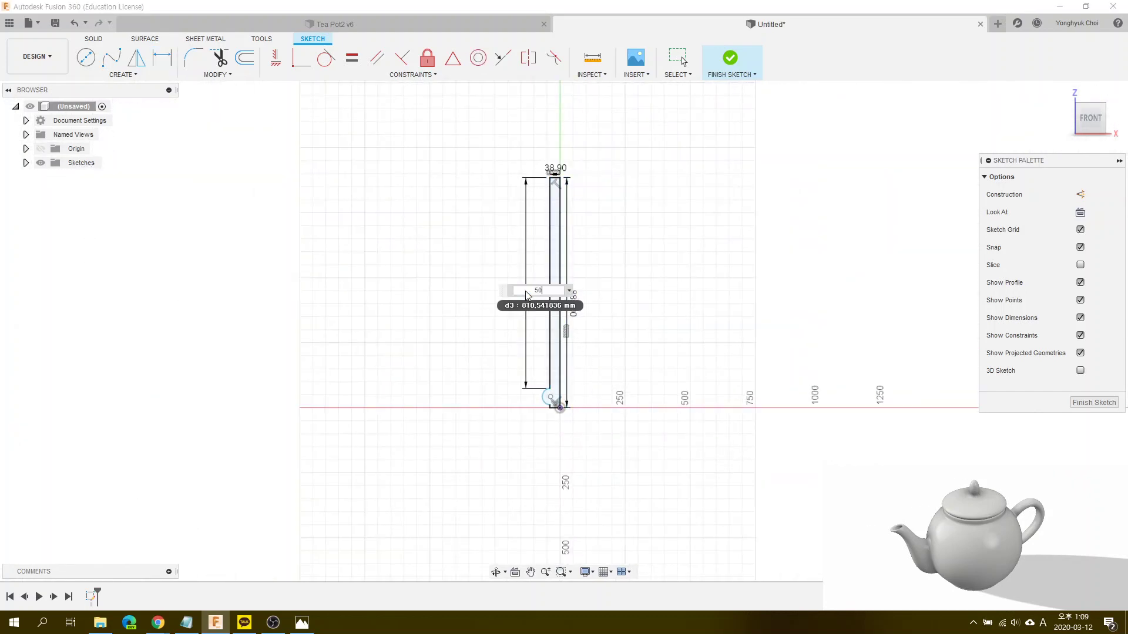
key("Return")
scroll(541, 420, "up", 3)
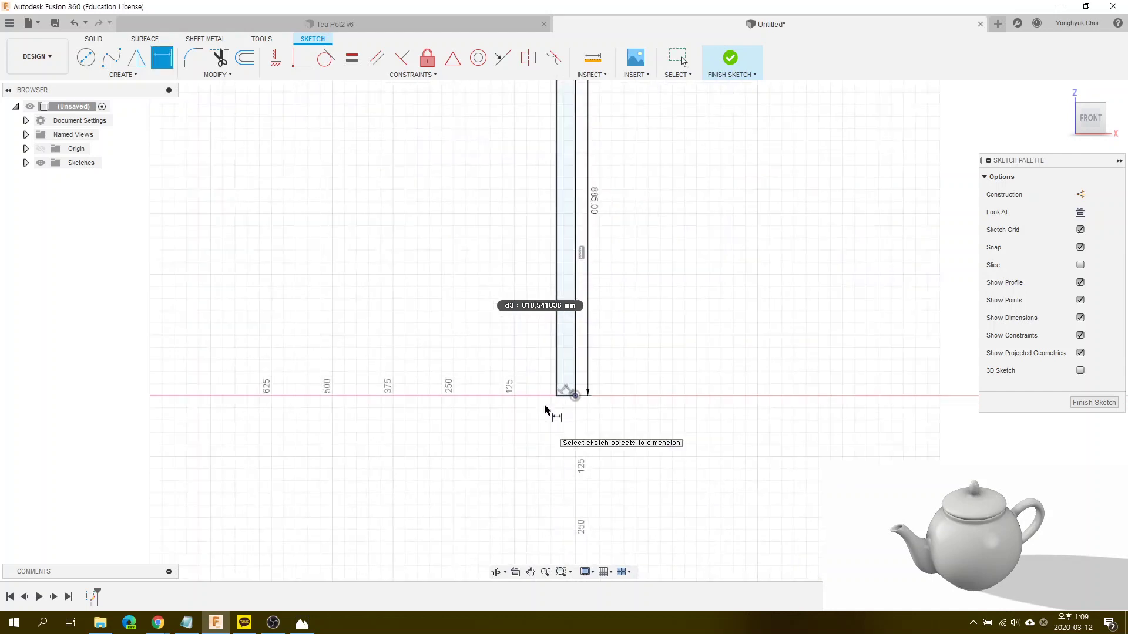
left_click(557, 329)
left_click(514, 333)
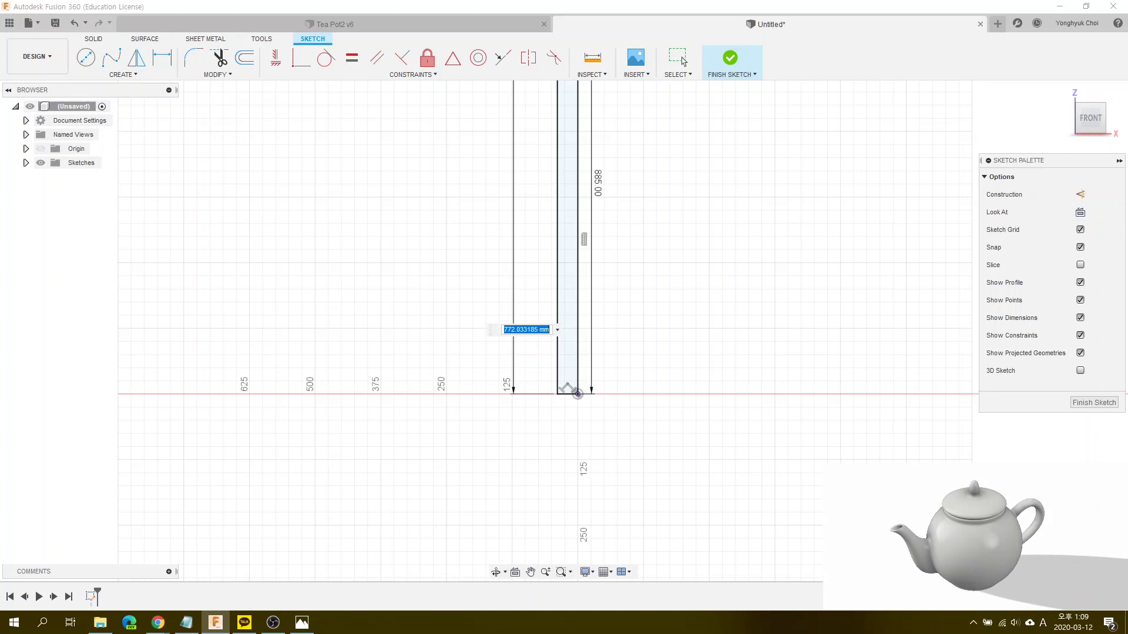
type("30")
key("Return")
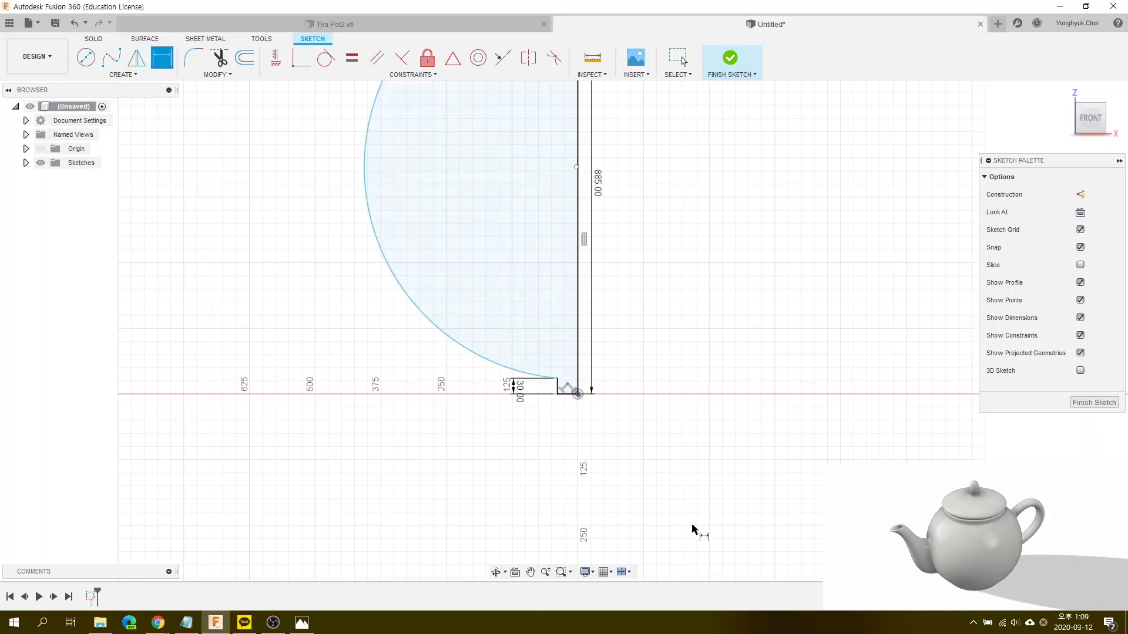
scroll(692, 529, "down", 2)
scroll(569, 382, "down", 2)
scroll(597, 161, "up", 3)
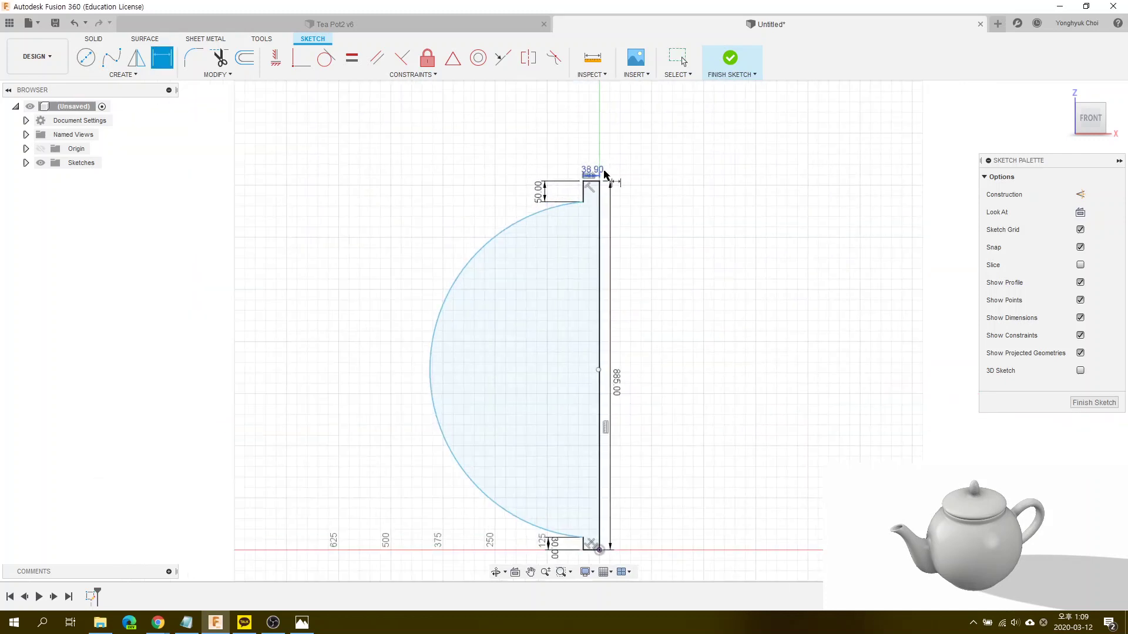
Step: Set the top width to 323 and the arc radius to R502, then finish the sketch
left_click(592, 183)
left_click(596, 170)
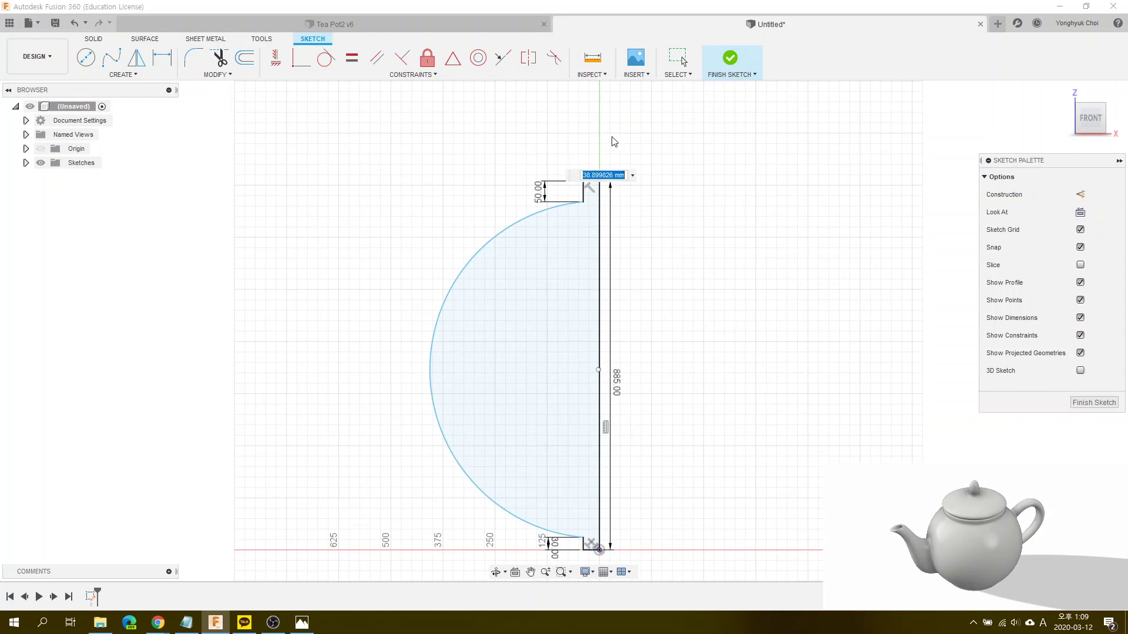
type("323")
key("Return")
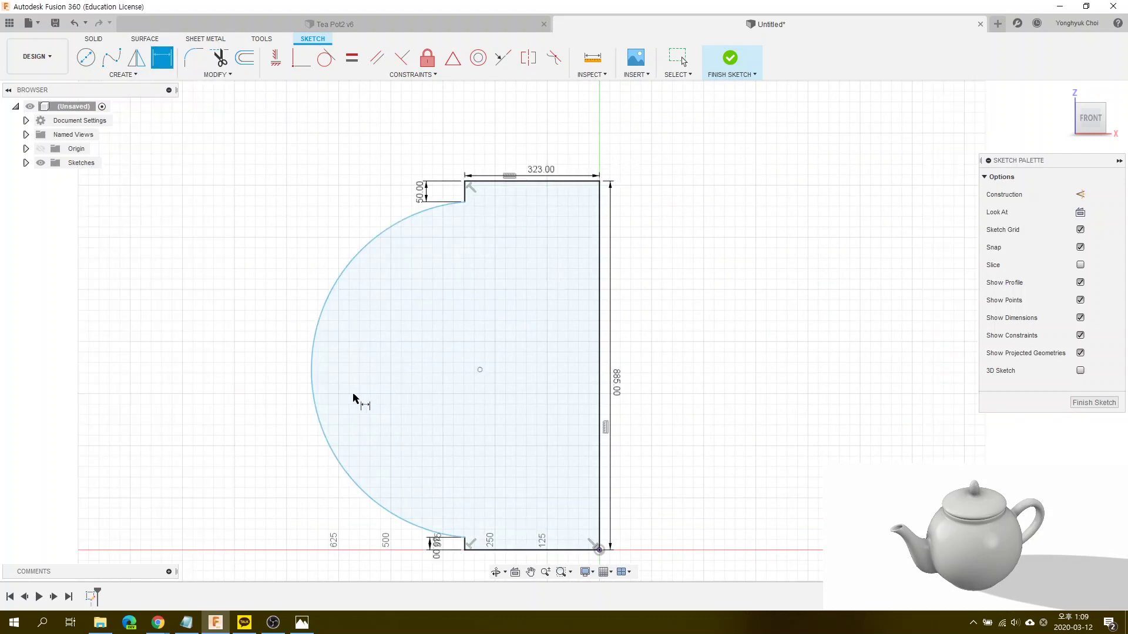
left_click(318, 422)
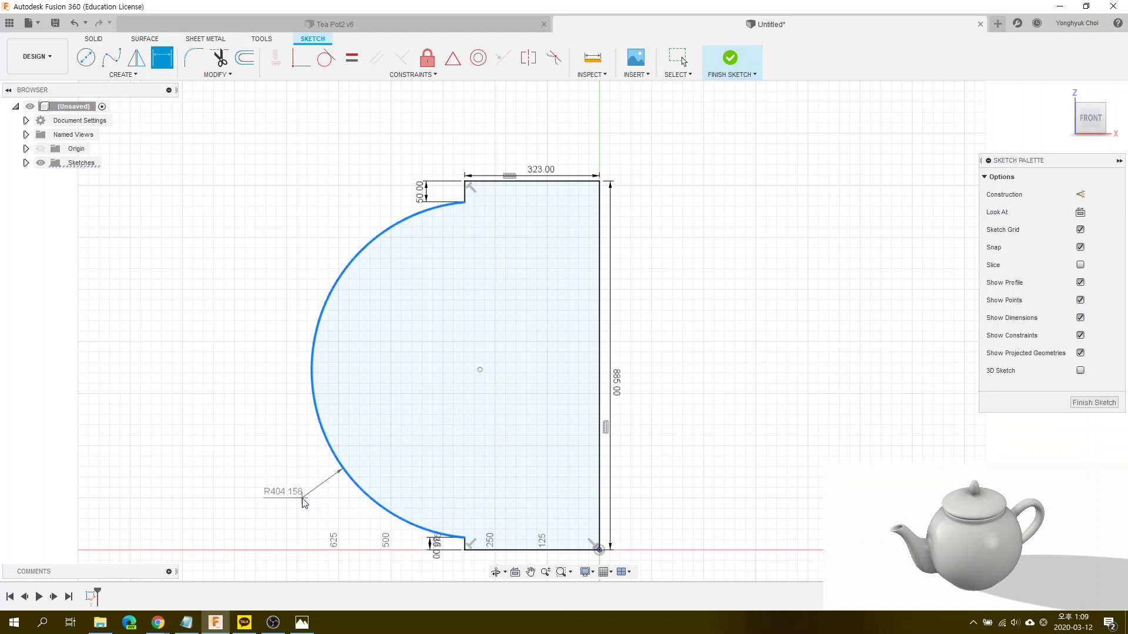
left_click(303, 502)
type("502")
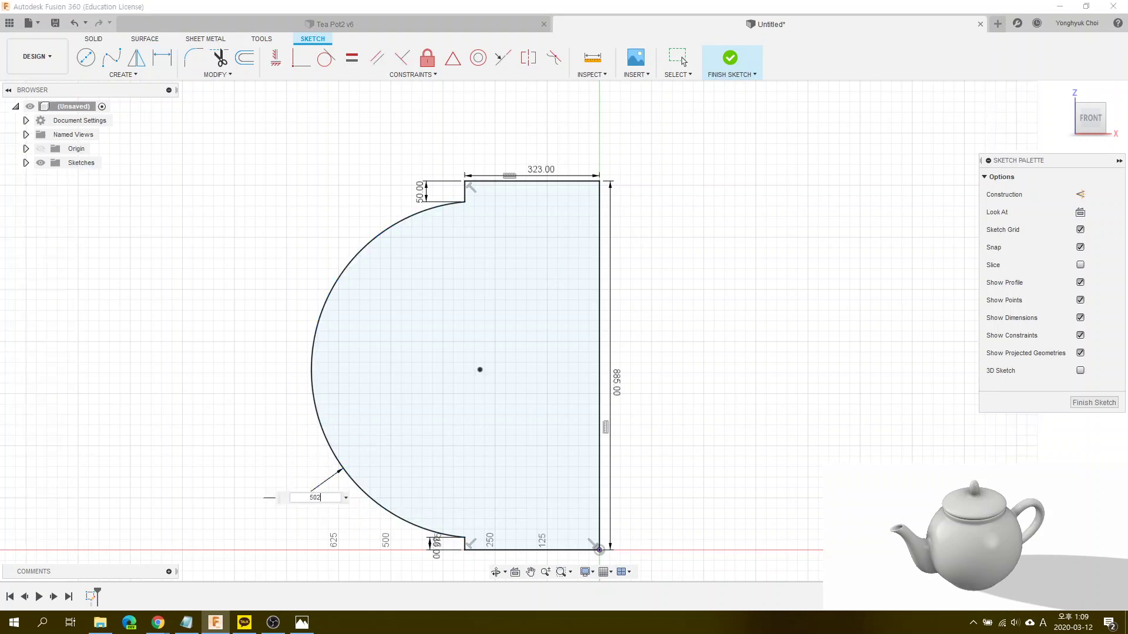
key("Return")
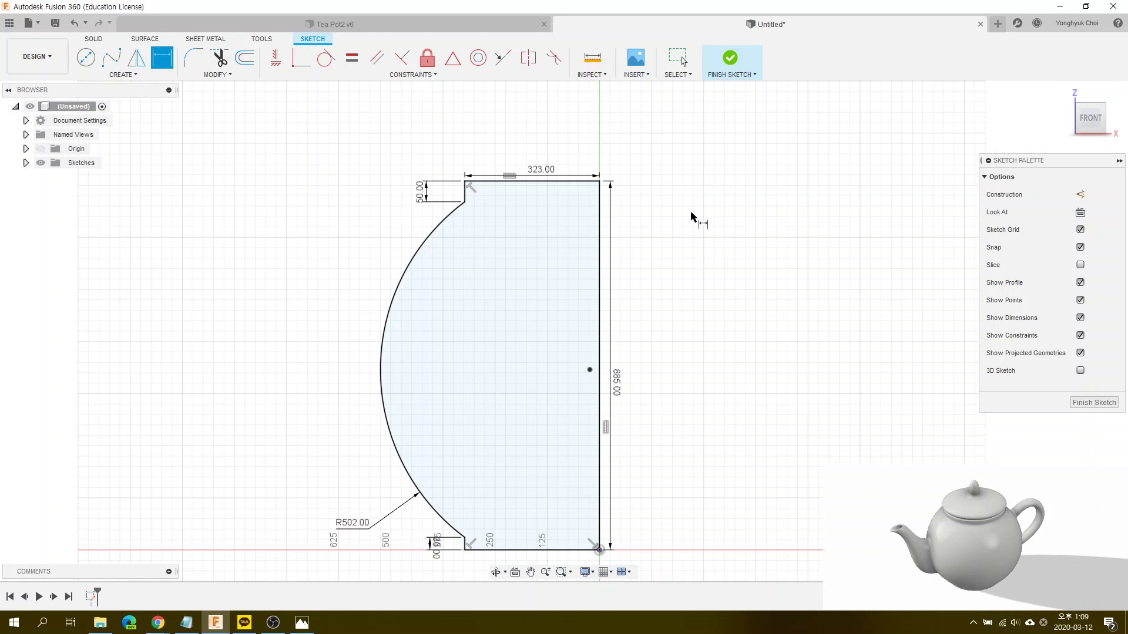
scroll(369, 429, "down", 1)
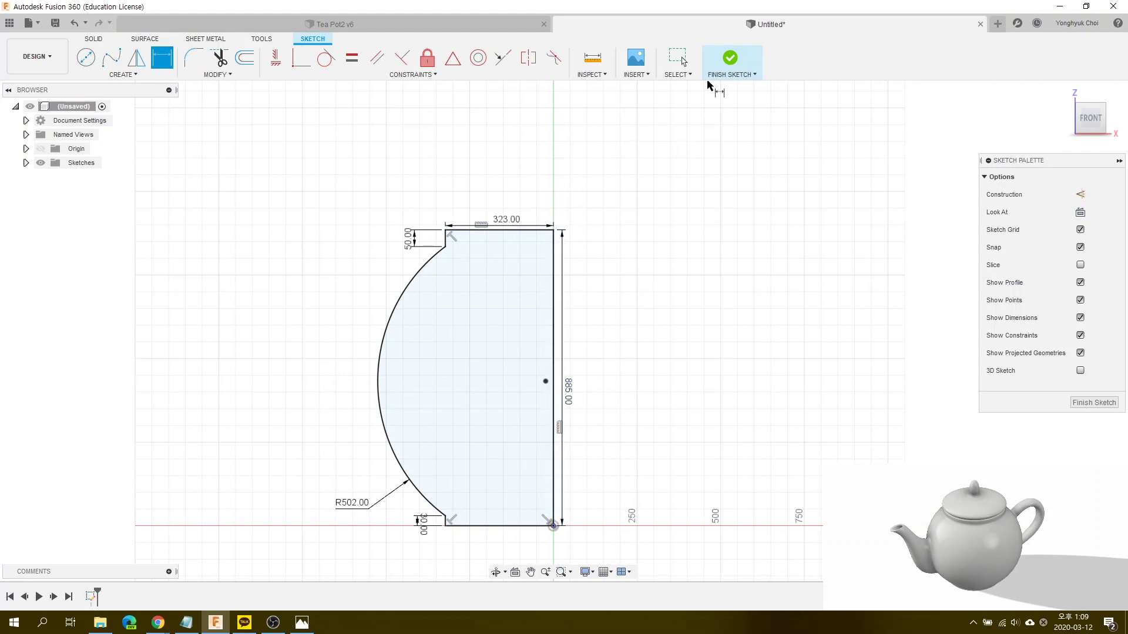
left_click(731, 59)
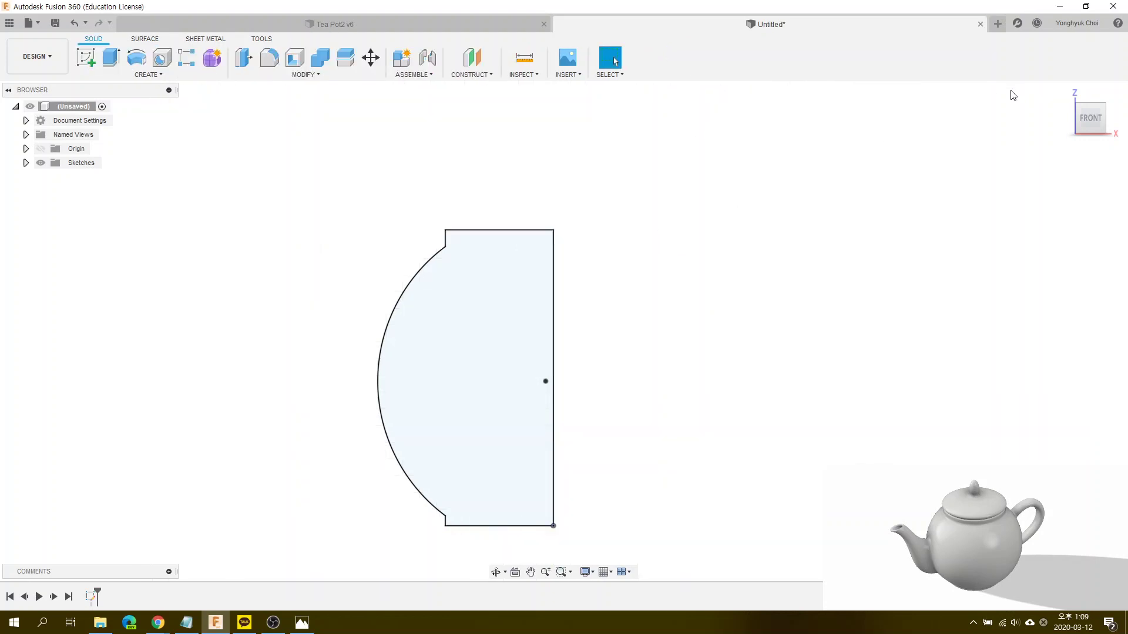
left_click(1059, 94)
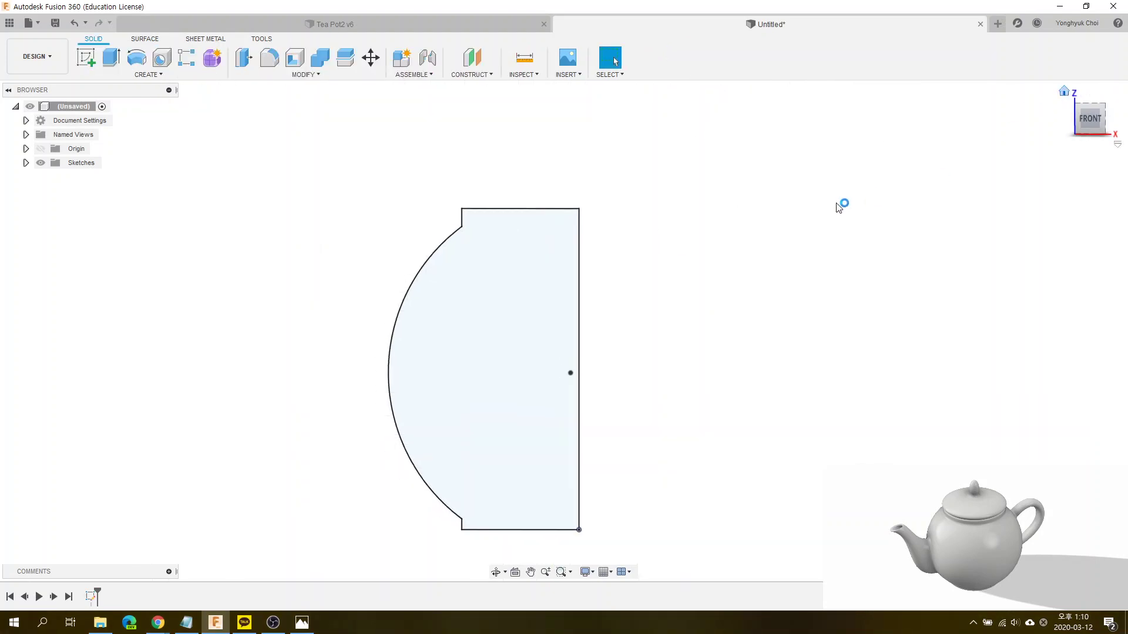
Step: Revolve the profile about its straight right edge into a solid pot body
left_click(137, 60)
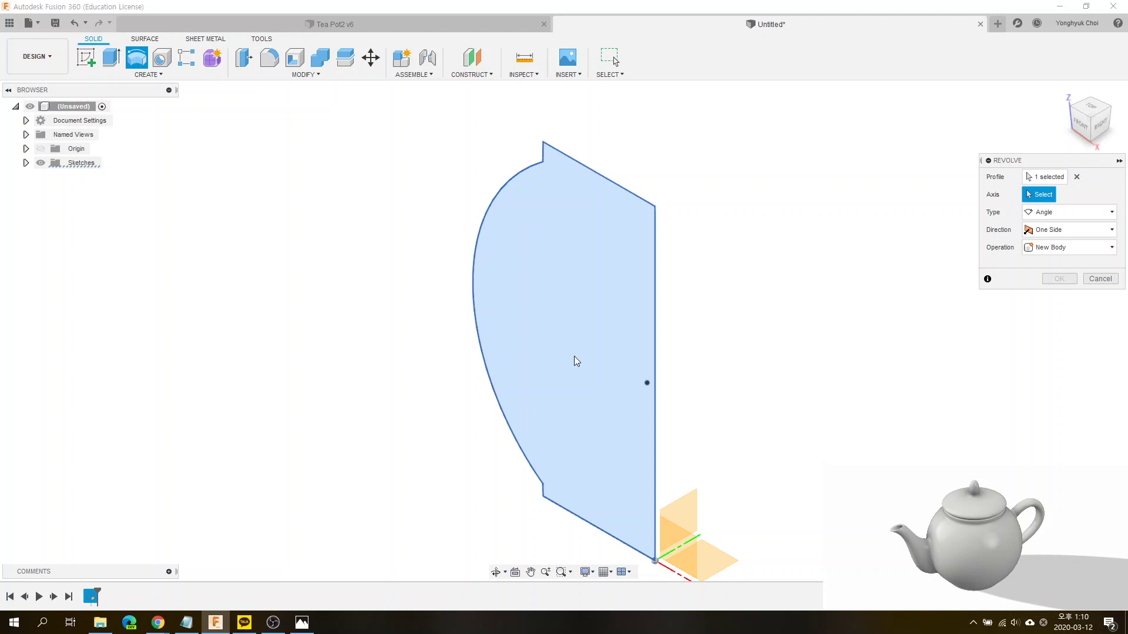
left_click(654, 278)
left_click(1059, 297)
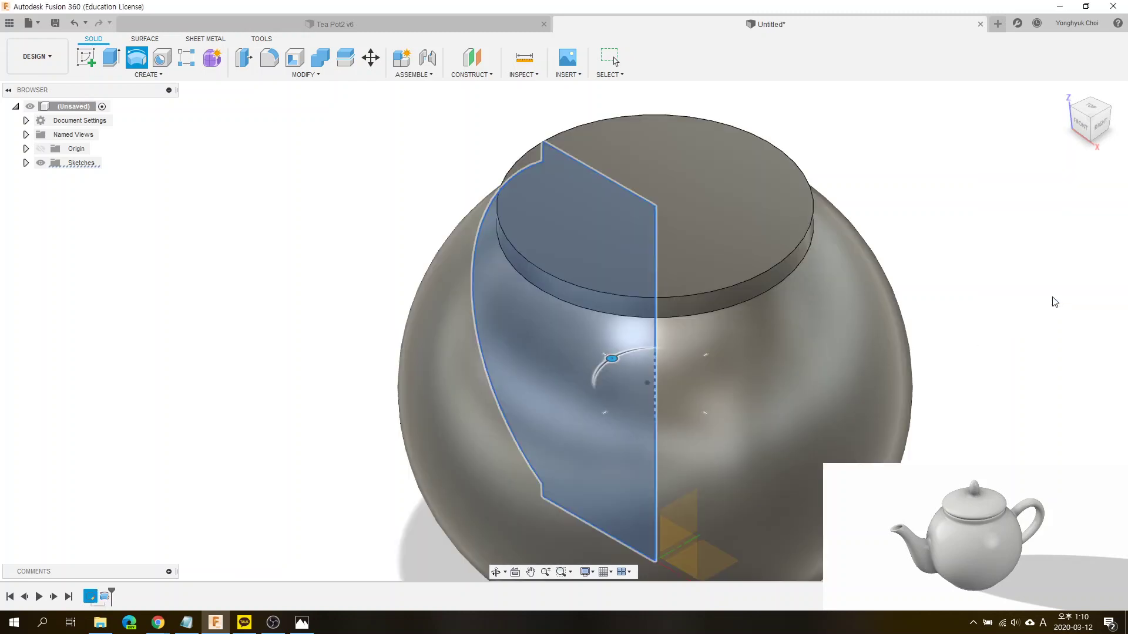
left_click(1064, 92)
middle_click_drag(756, 285, 714, 330, "shift")
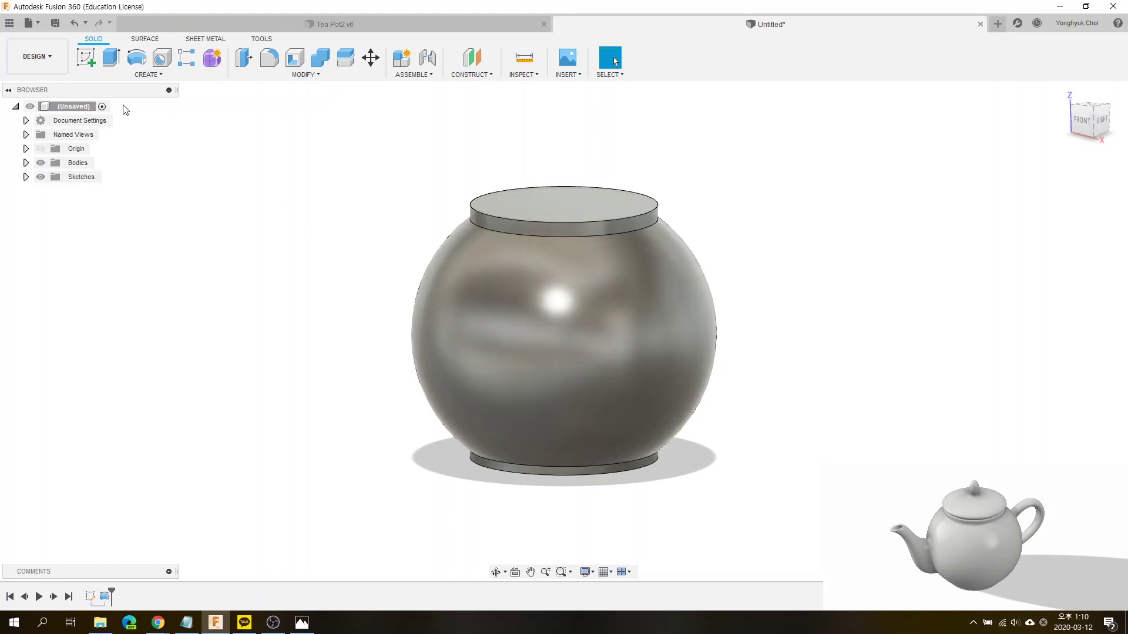
Step: Start a new sketch on the vertical front plane
left_click(83, 64)
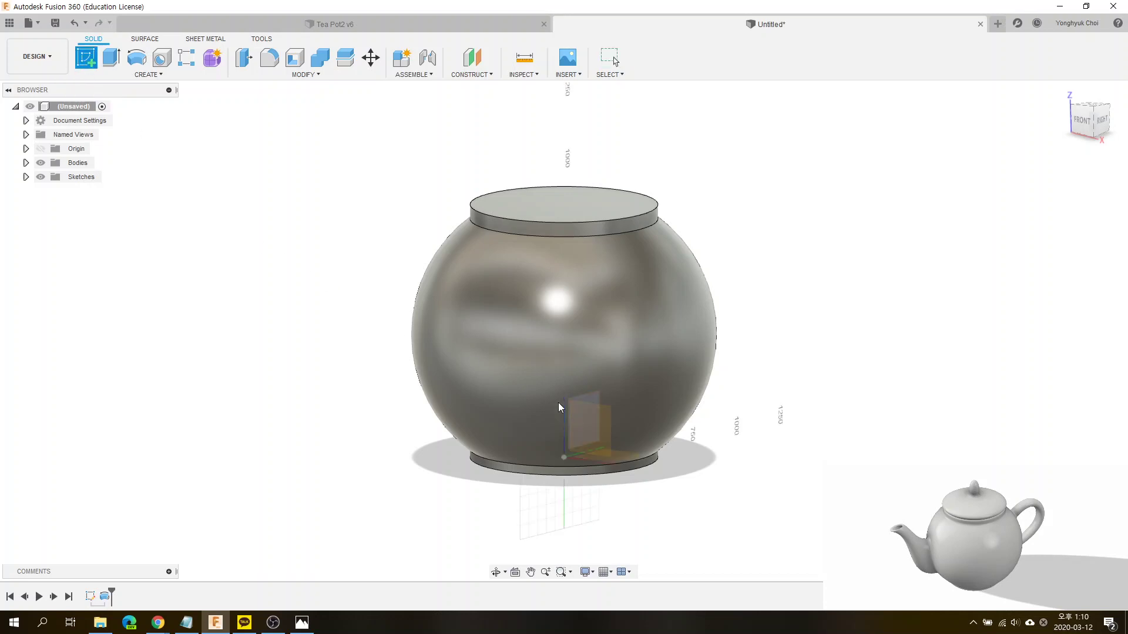
left_click(602, 432)
scroll(613, 470, "down", 3)
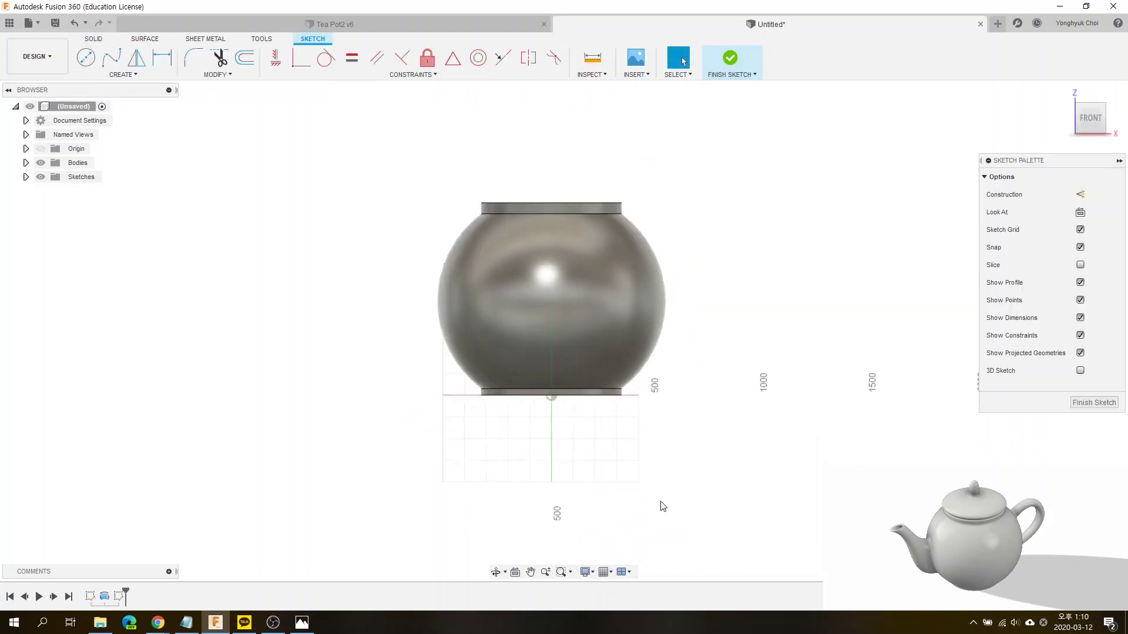
scroll(473, 282, "up", 5)
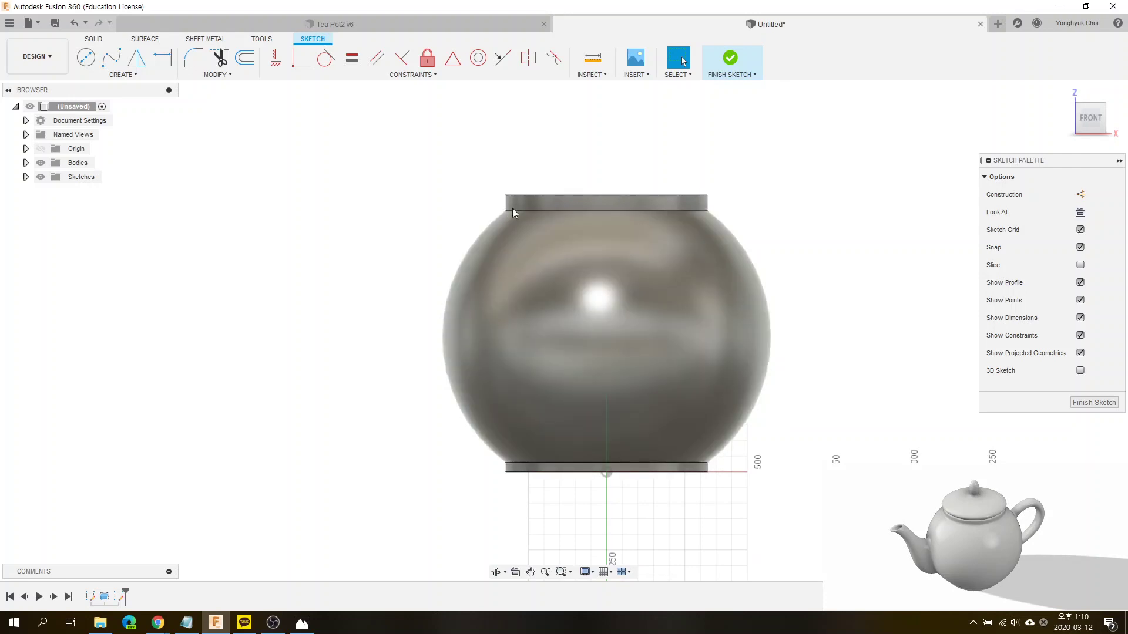
Step: Intersect the pot body with the sketch to bring in its outline curve
left_click(139, 75)
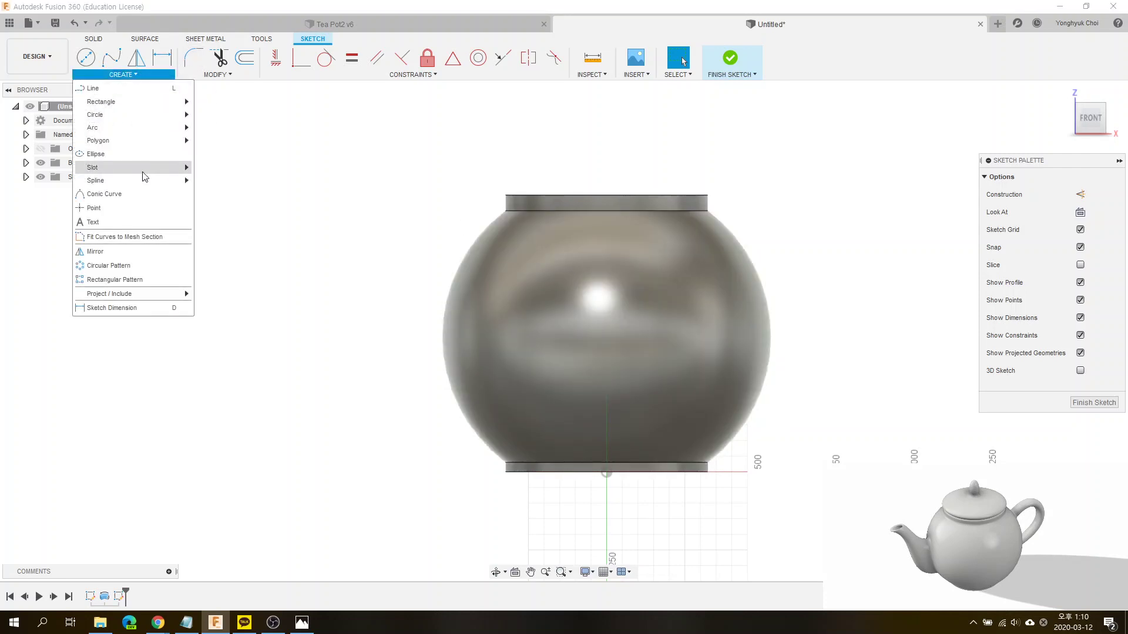
mouse_move(109, 294)
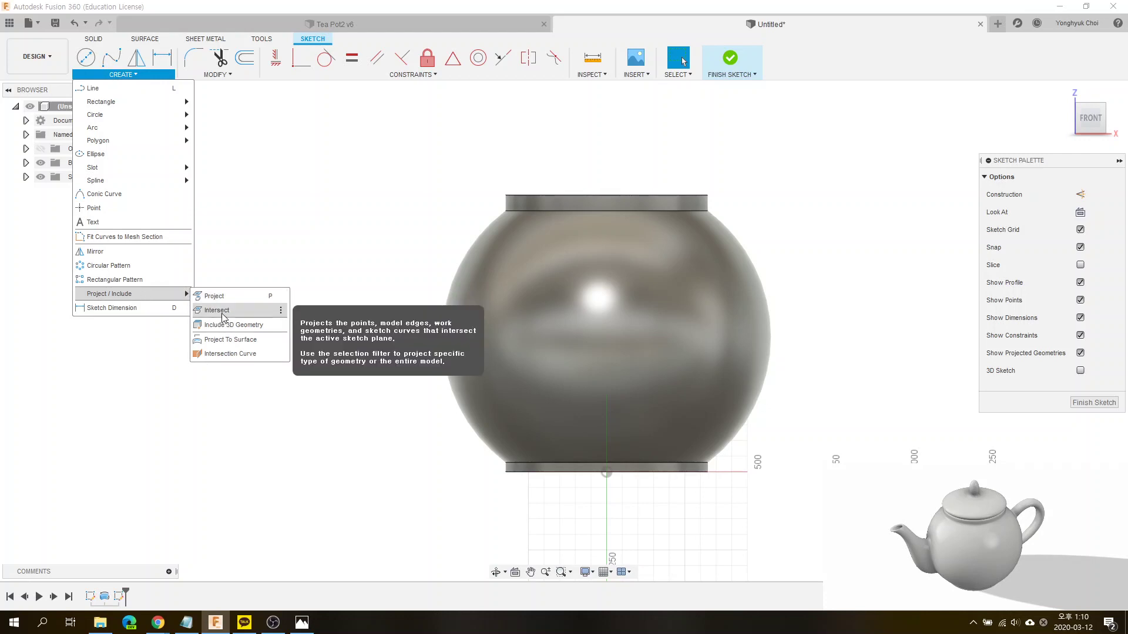
left_click(220, 311)
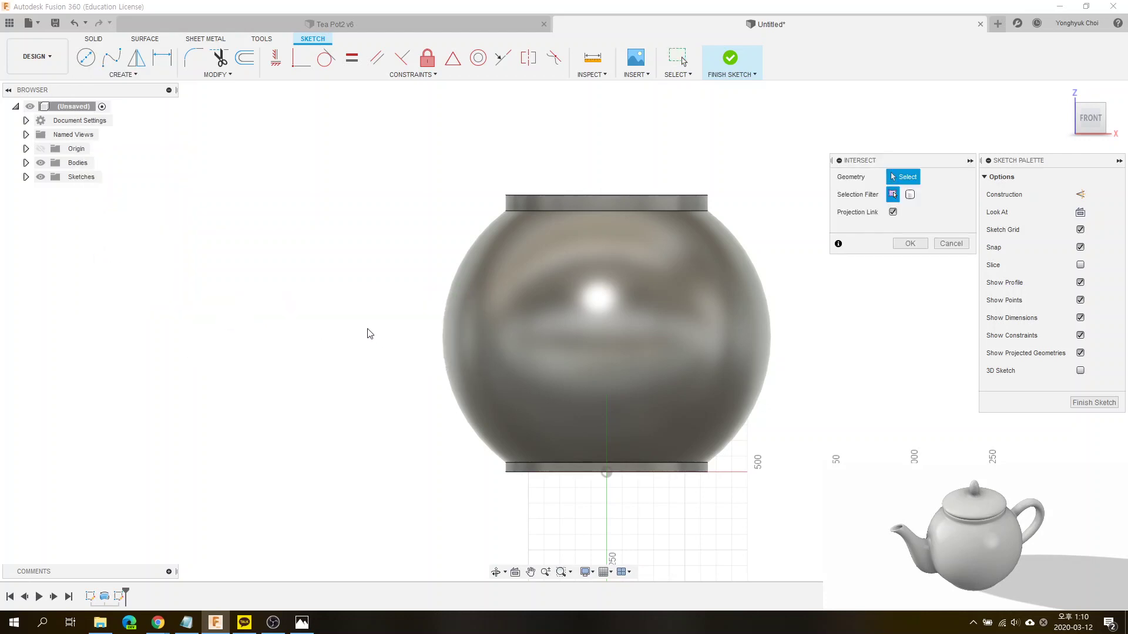
middle_click_drag(370, 334, 379, 354, "shift")
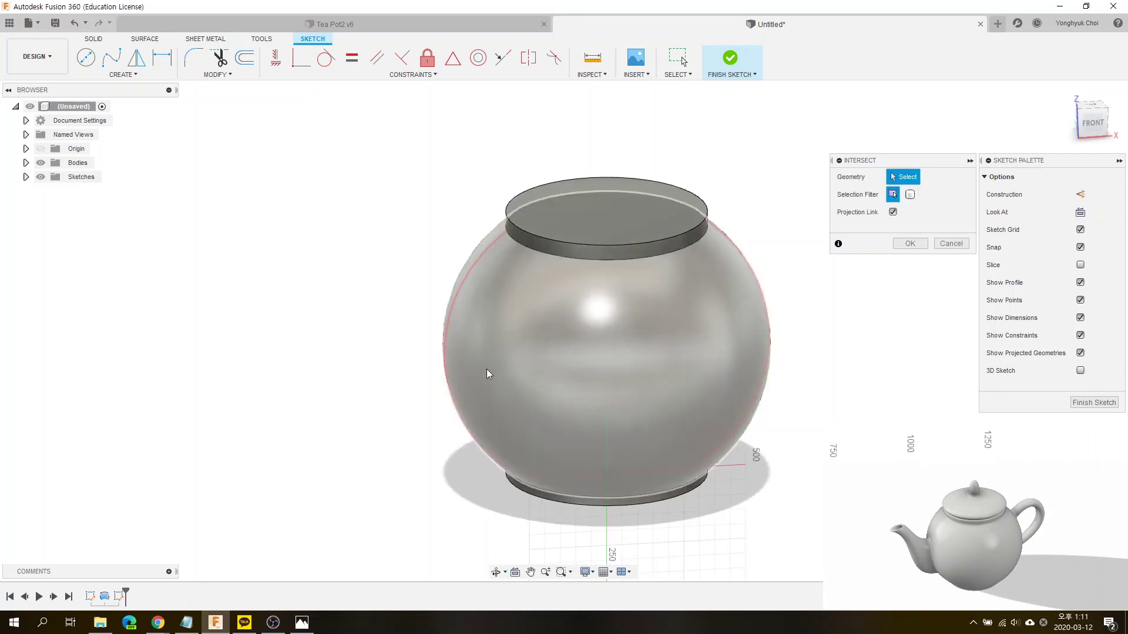
left_click(487, 370)
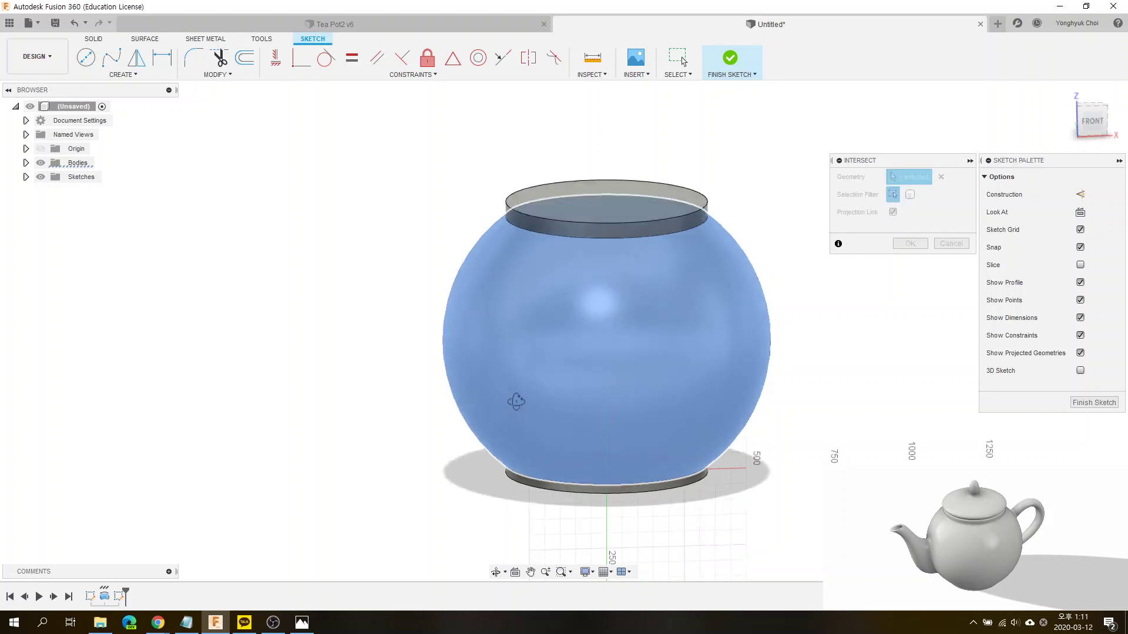
middle_click_drag(516, 398, 486, 249, "shift")
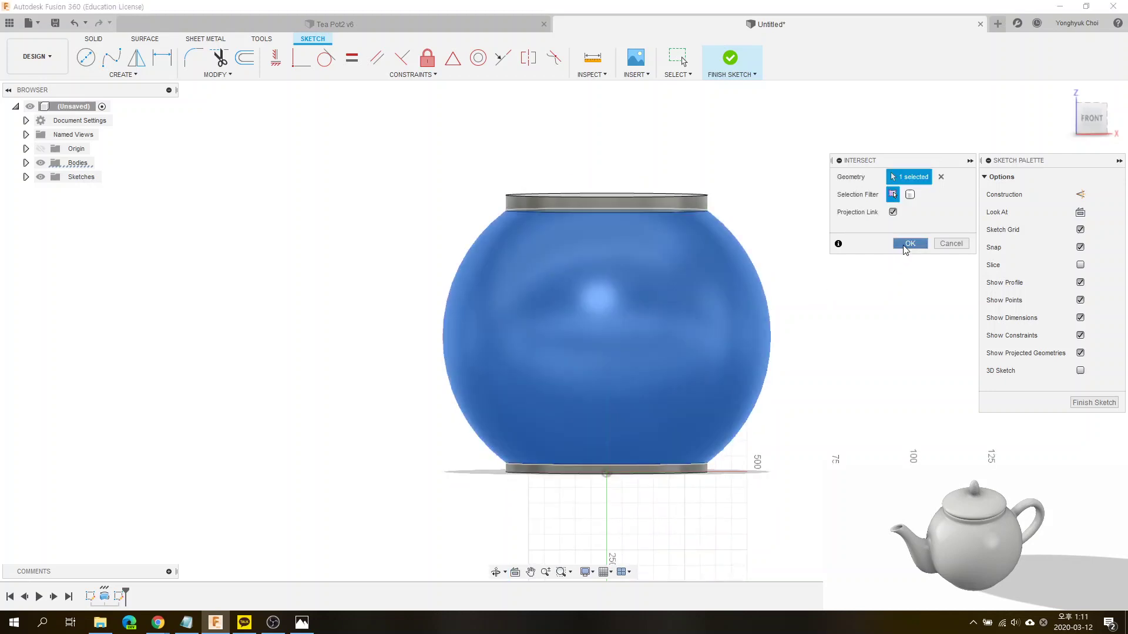
left_click(896, 244)
scroll(415, 344, "up", 1)
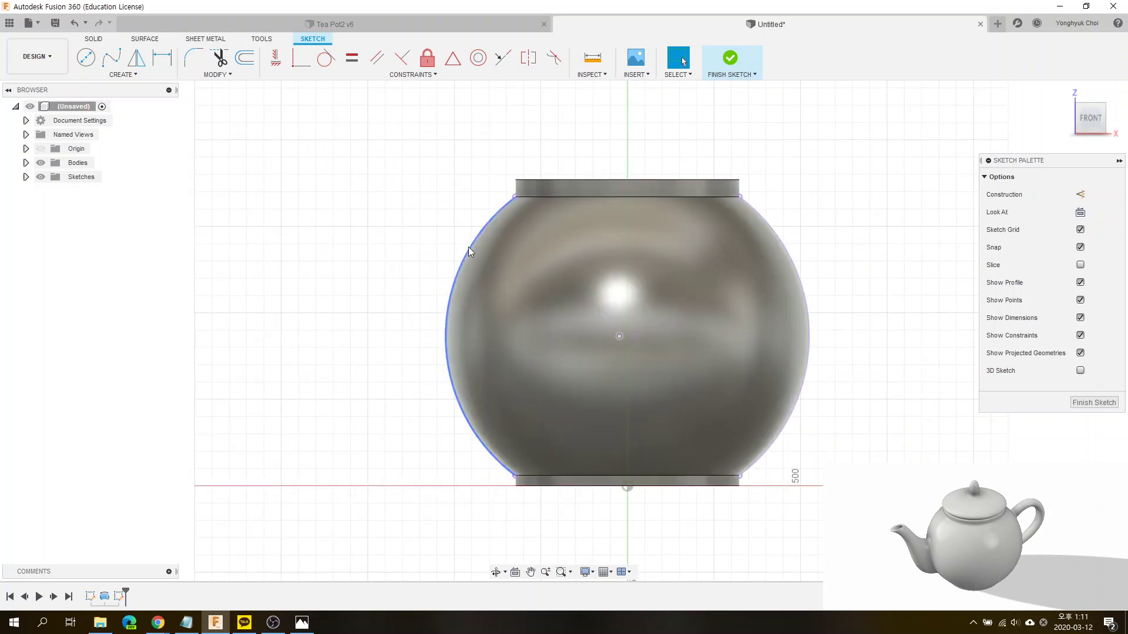
Step: Draw the upper spout spline from the pot's upper-left edge outward
left_click(468, 247)
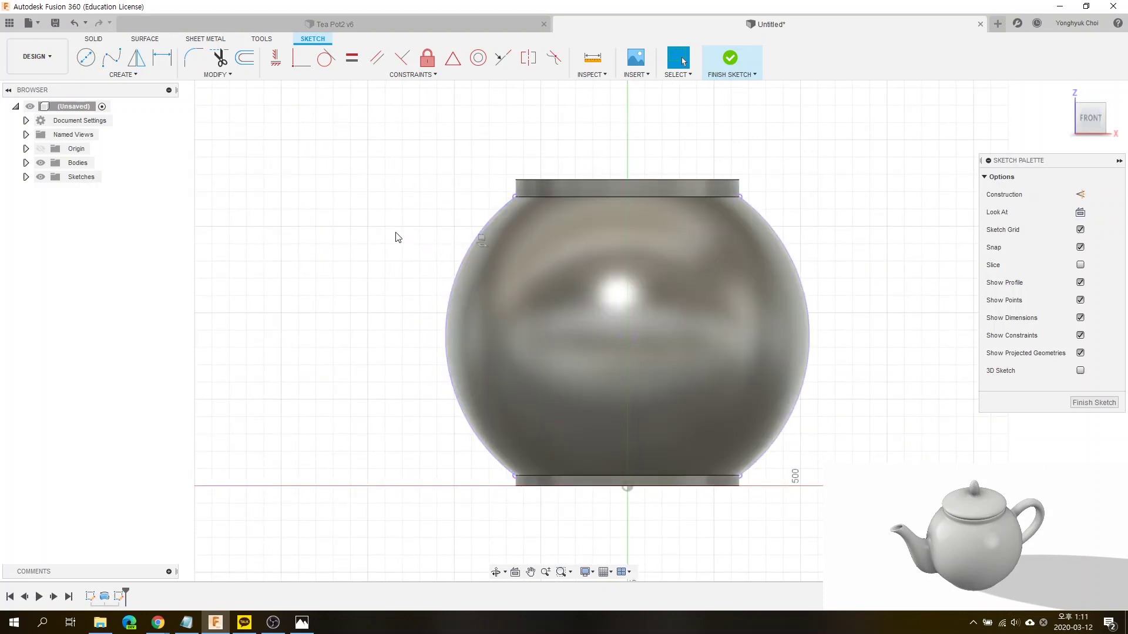
left_click(110, 59)
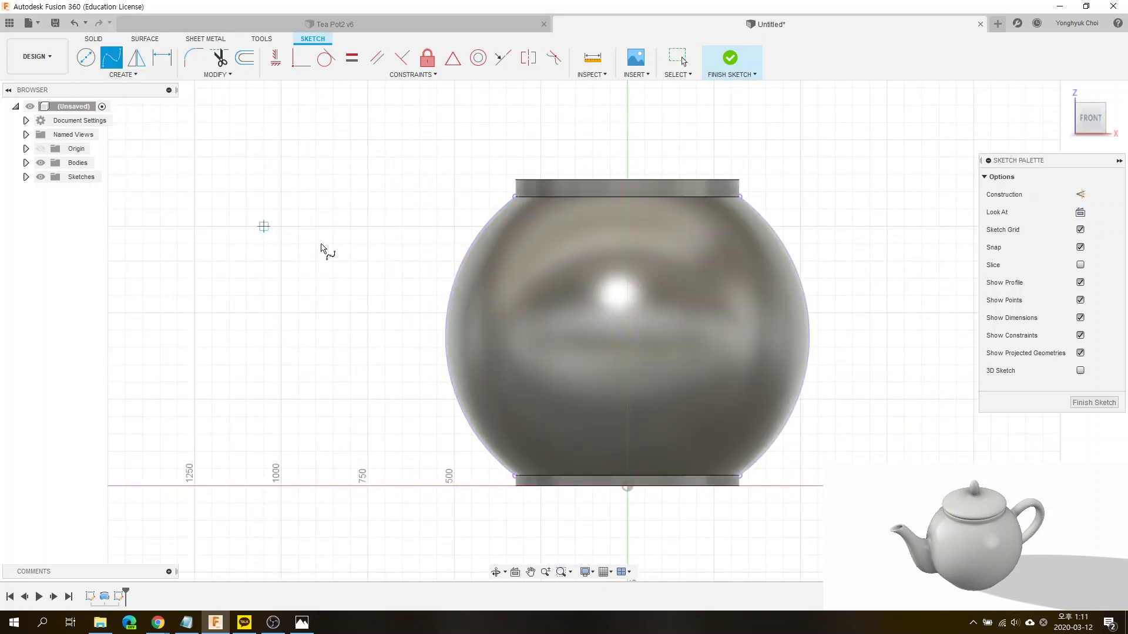
left_click(464, 257)
double_click(367, 192)
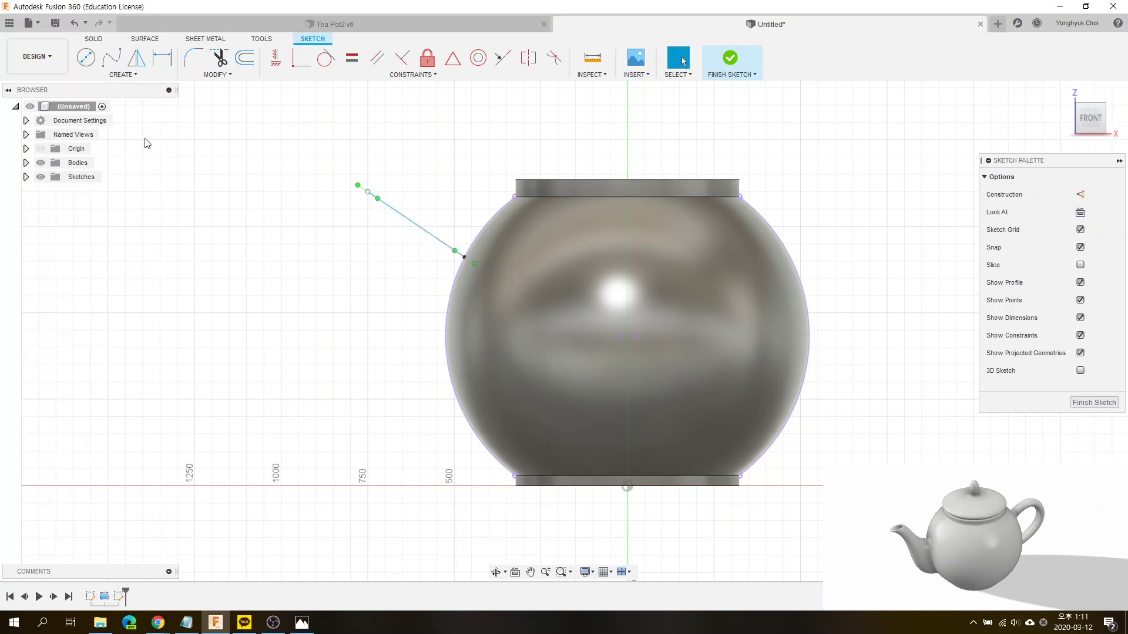
Step: Draw the lower spout spline from the pot's lower-left edge up to the left
right_click(221, 217)
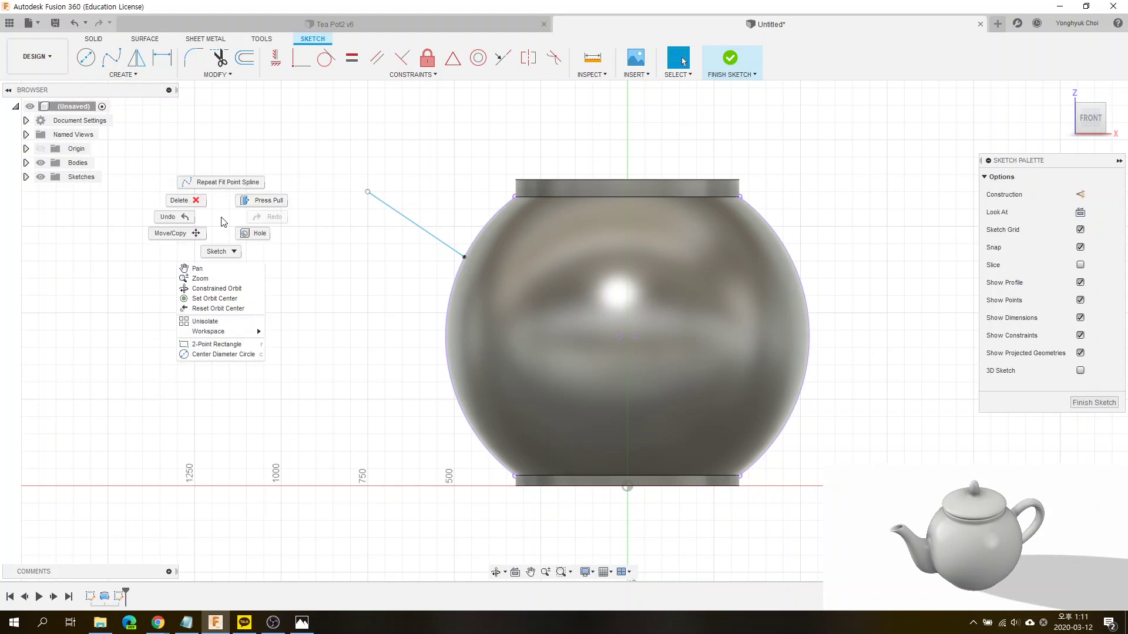
left_click(221, 183)
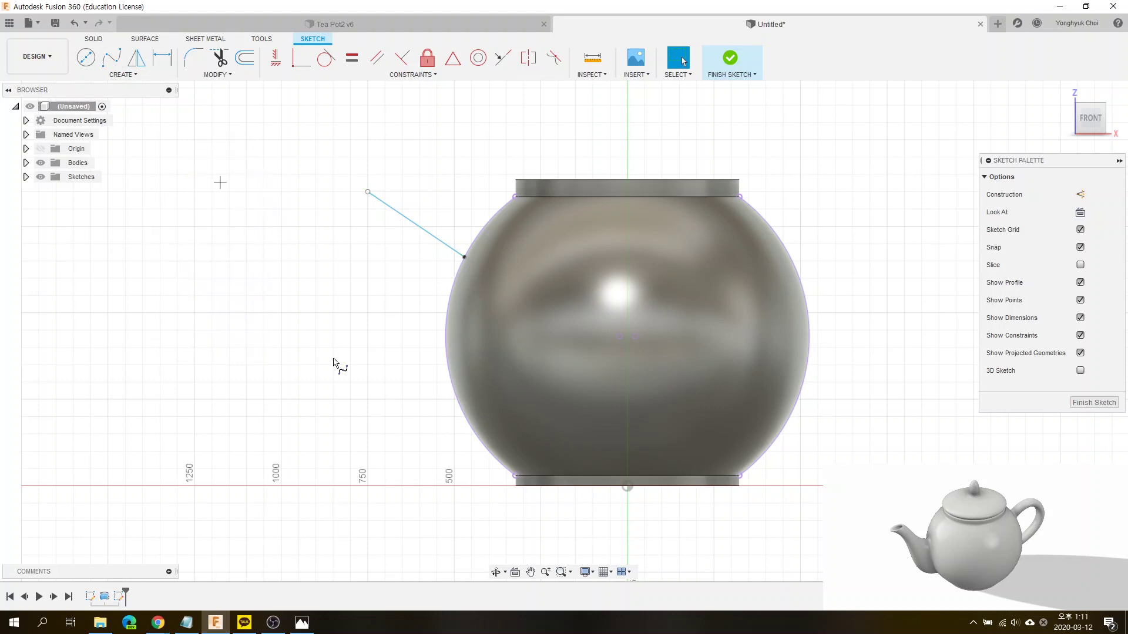
left_click(485, 449)
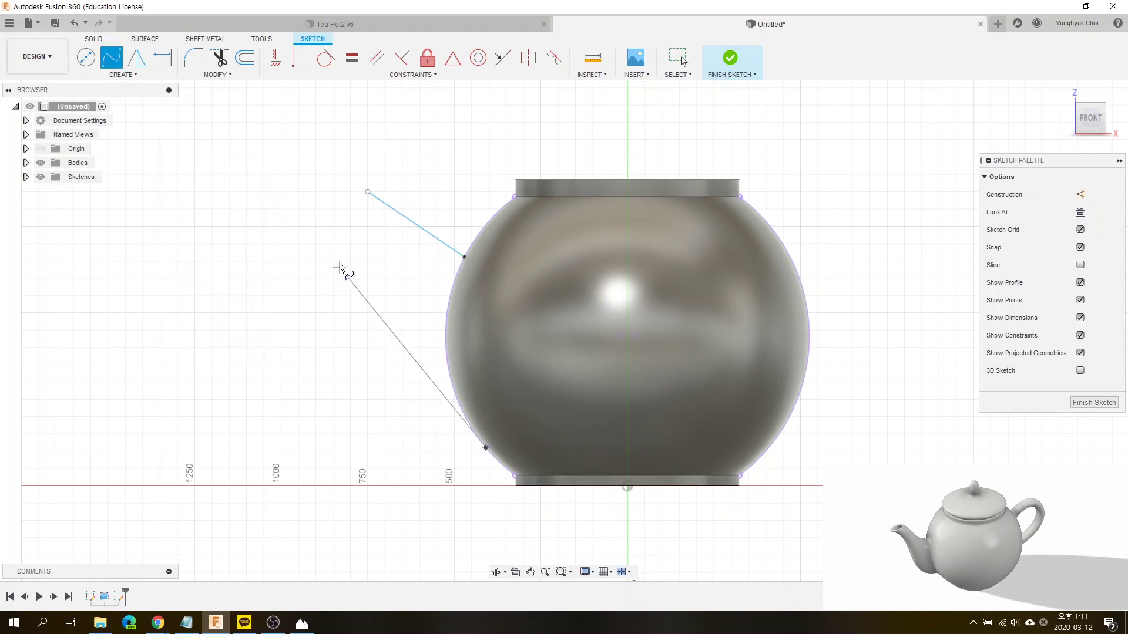
left_click(344, 237)
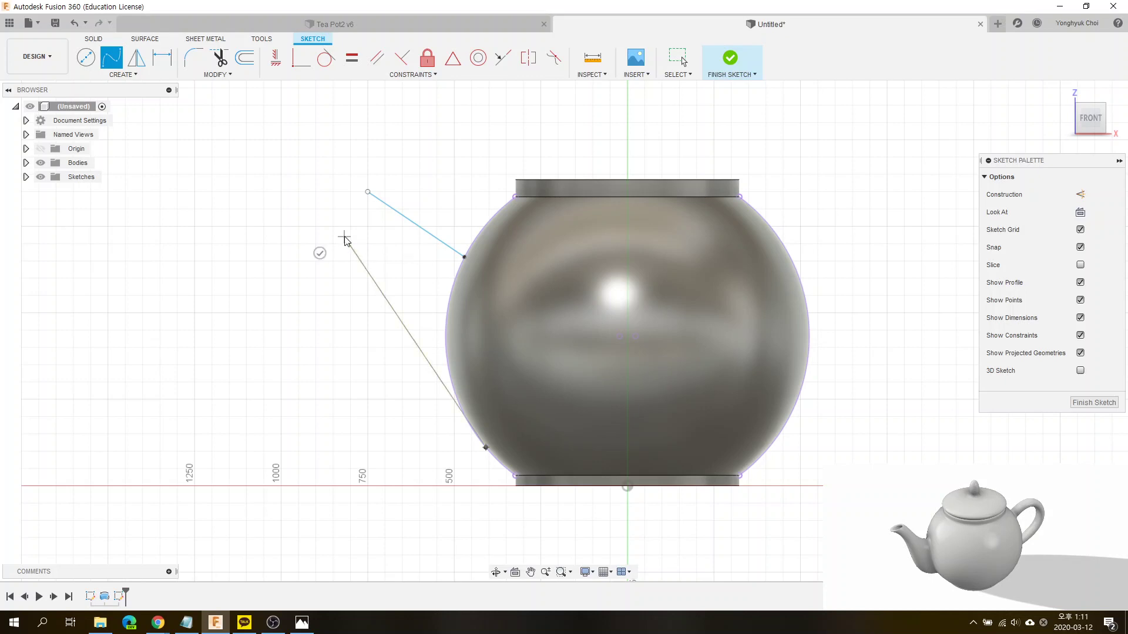
key("Escape")
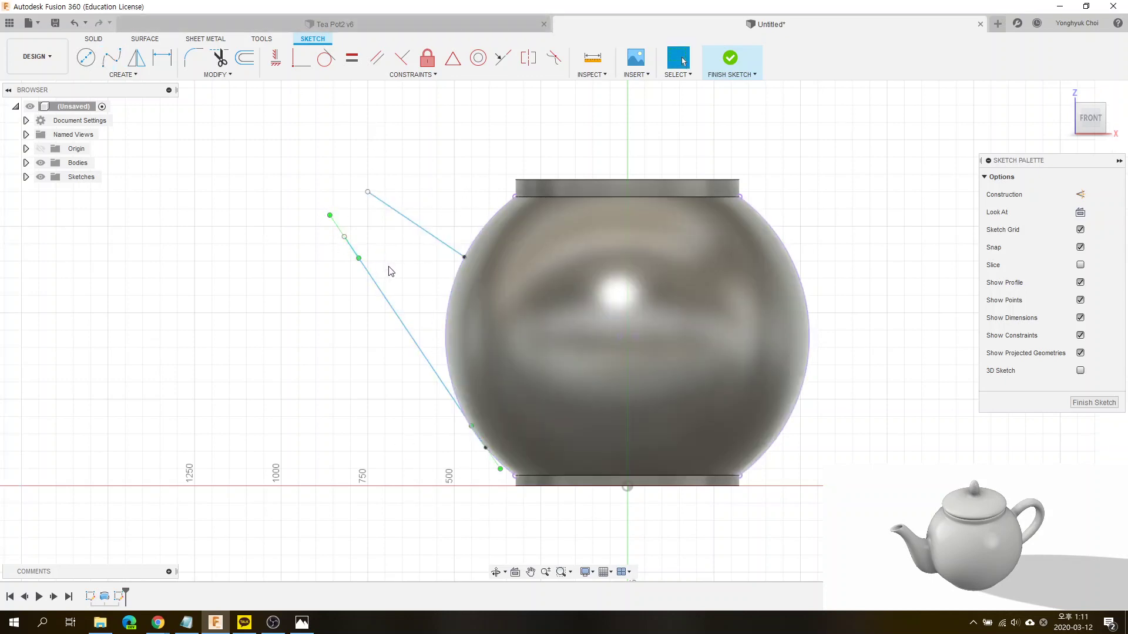
scroll(495, 470, "up", 1)
scroll(482, 453, "up", 2)
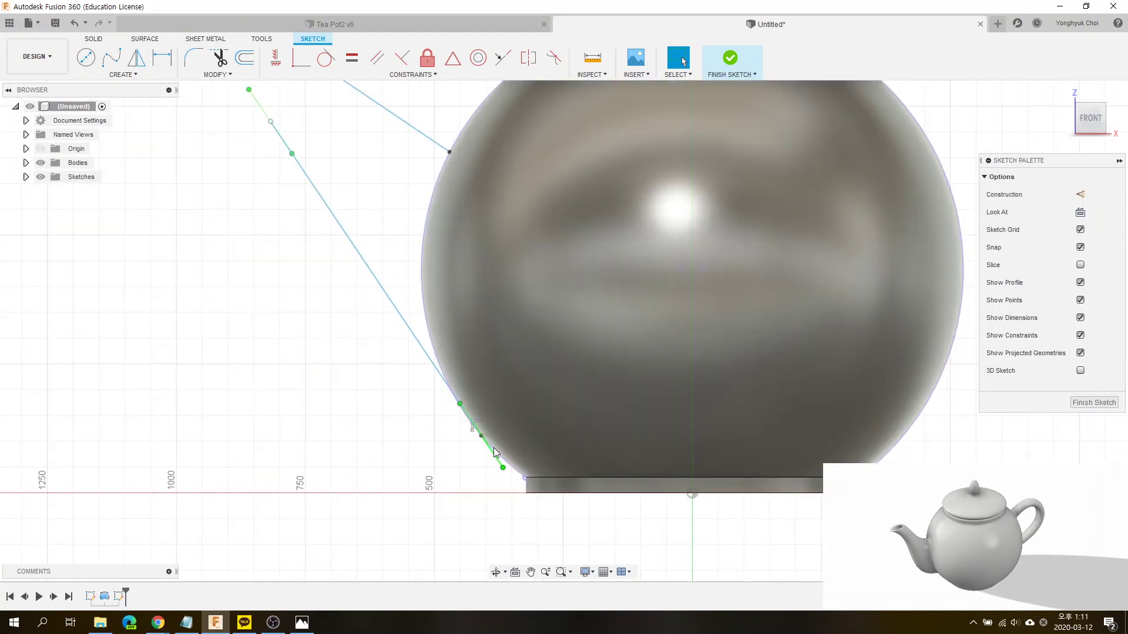
scroll(494, 448, "down", 2)
Step: Dimension the lower spout base 435 horizontally from the pot's base centre
key("d")
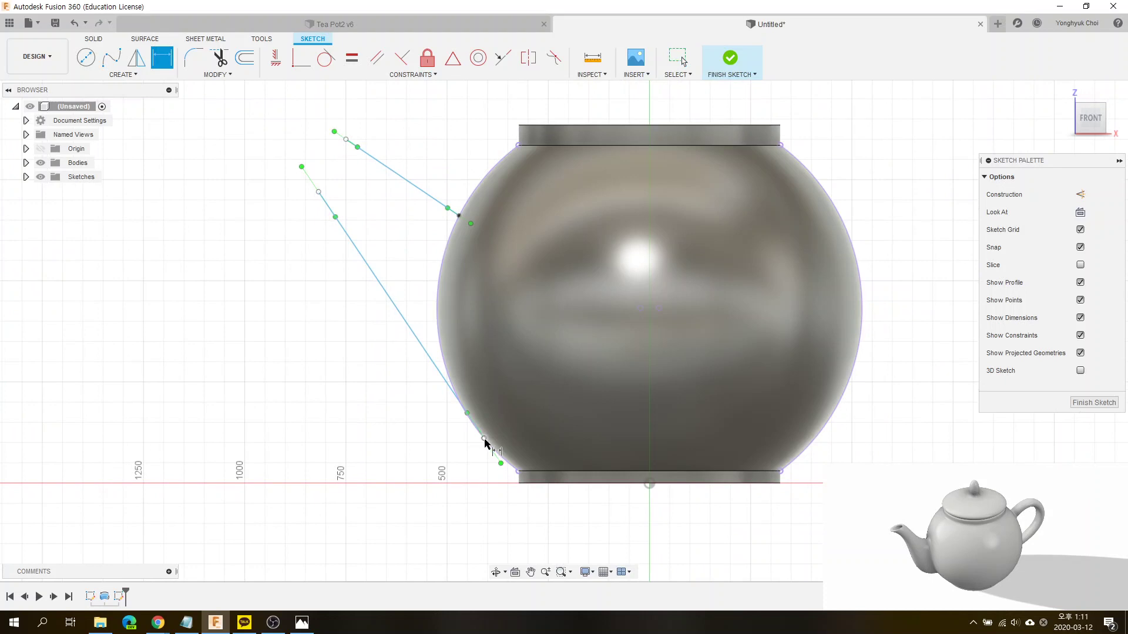
left_click(483, 438)
left_click(649, 483)
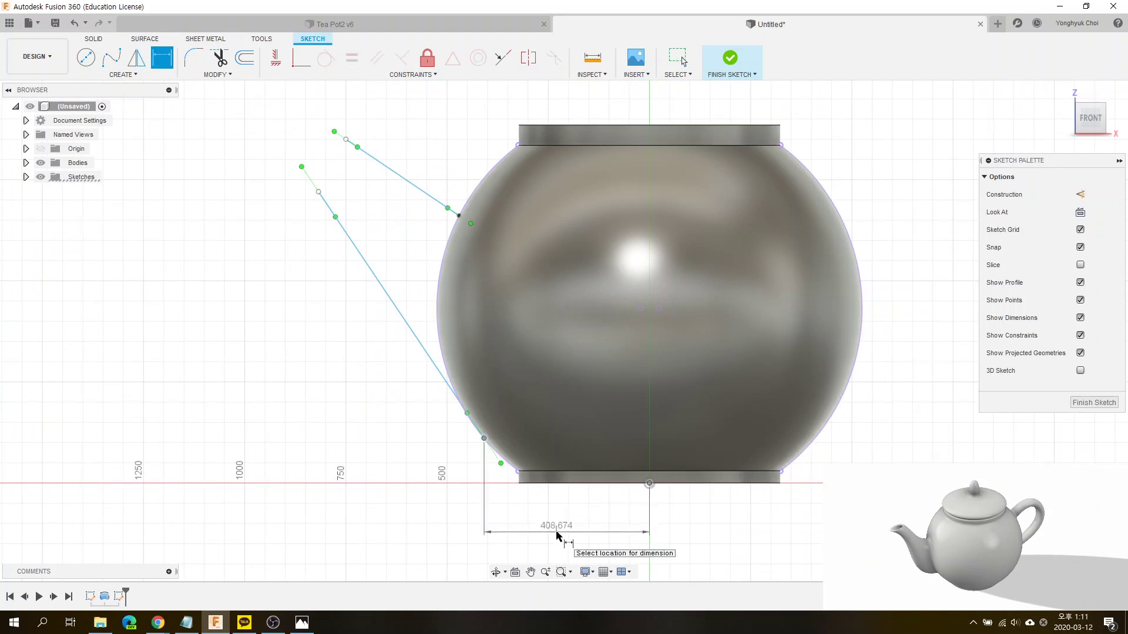
left_click(557, 535)
type("435")
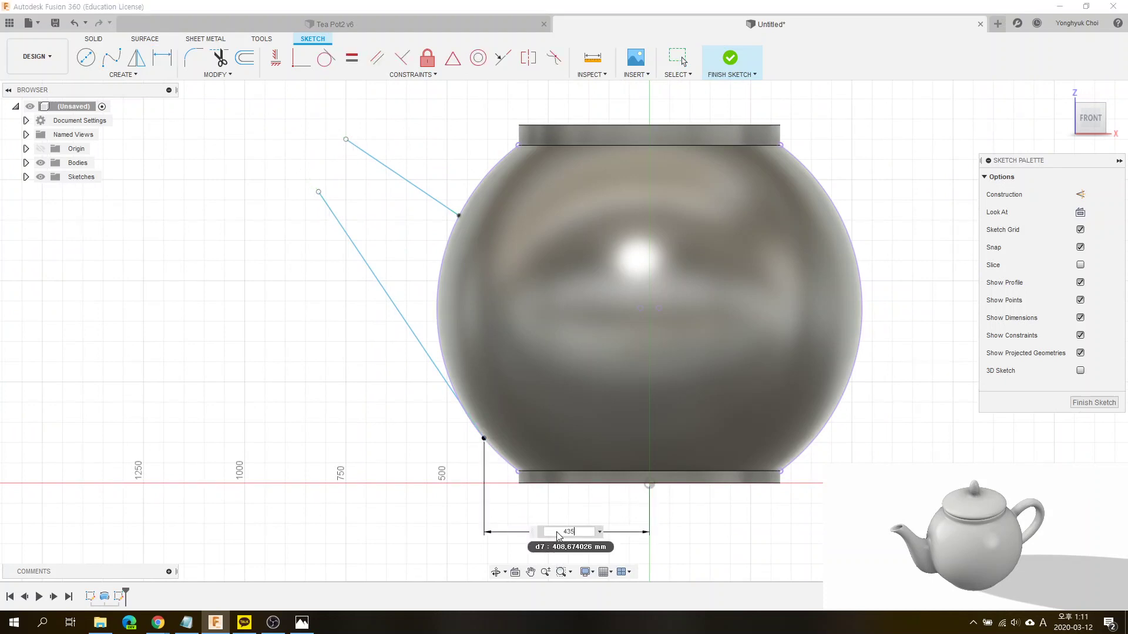
key("Return")
scroll(484, 469, "up", 2)
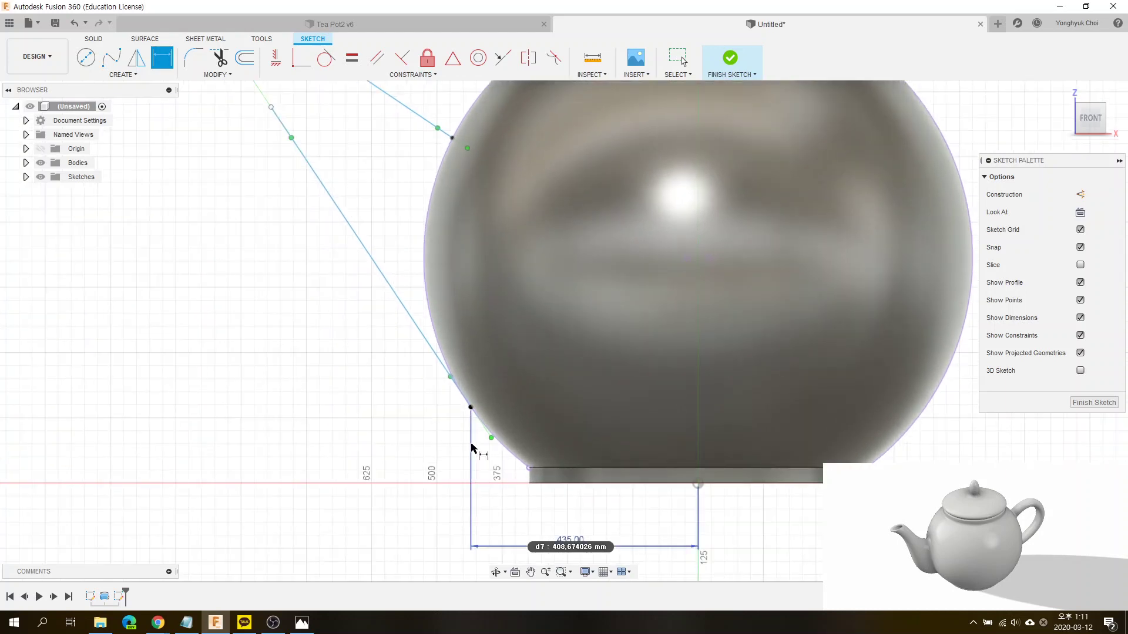
scroll(499, 464, "up", 1)
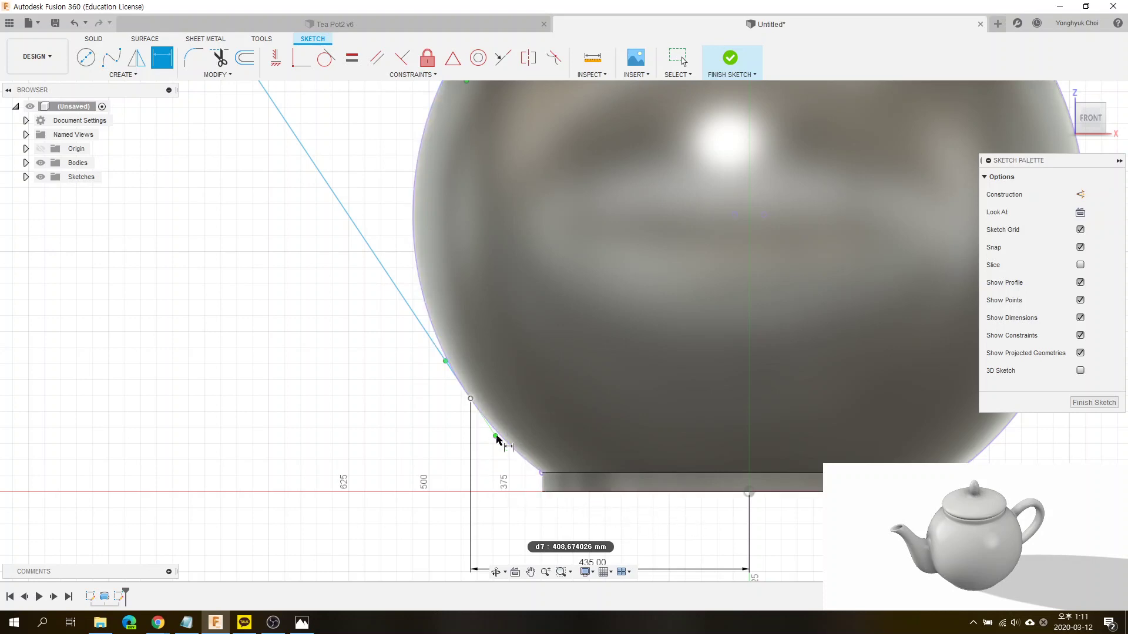
scroll(599, 514, "down", 4)
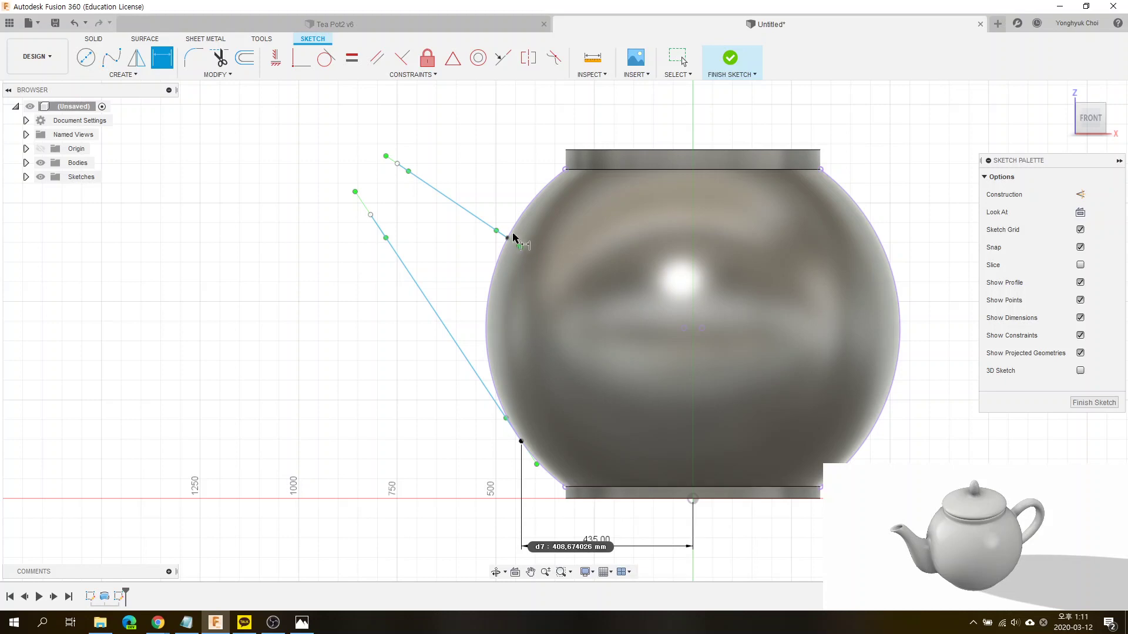
Step: Dimension the upper spout base at 585 and the spout tip at 784 high
left_click(508, 237)
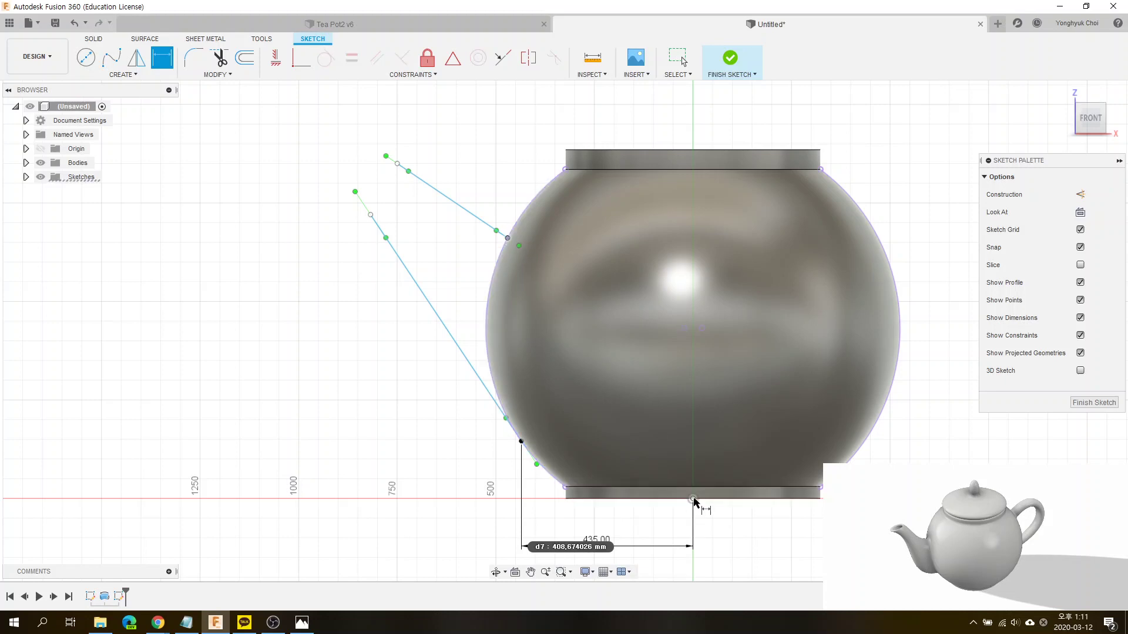
left_click(693, 499)
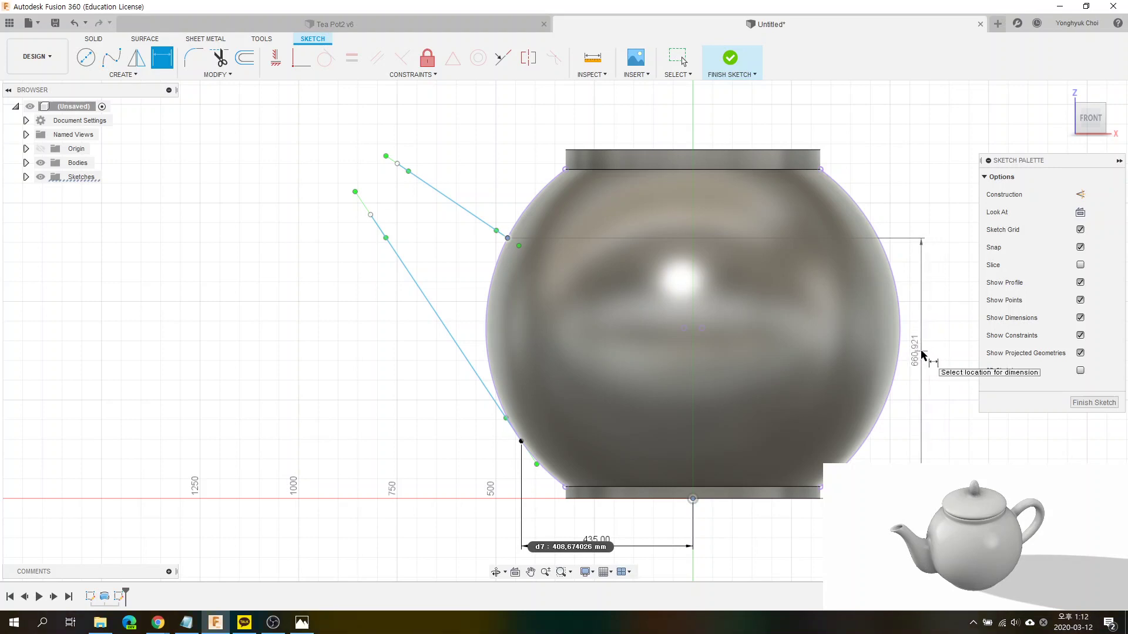
left_click(921, 354)
type("585")
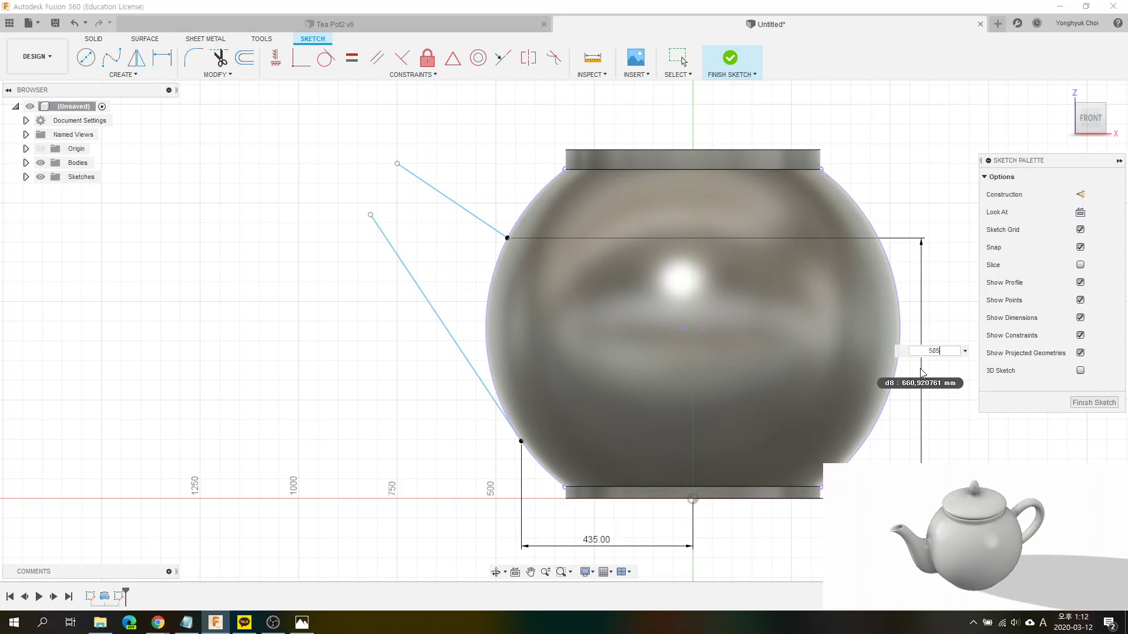
key("Return")
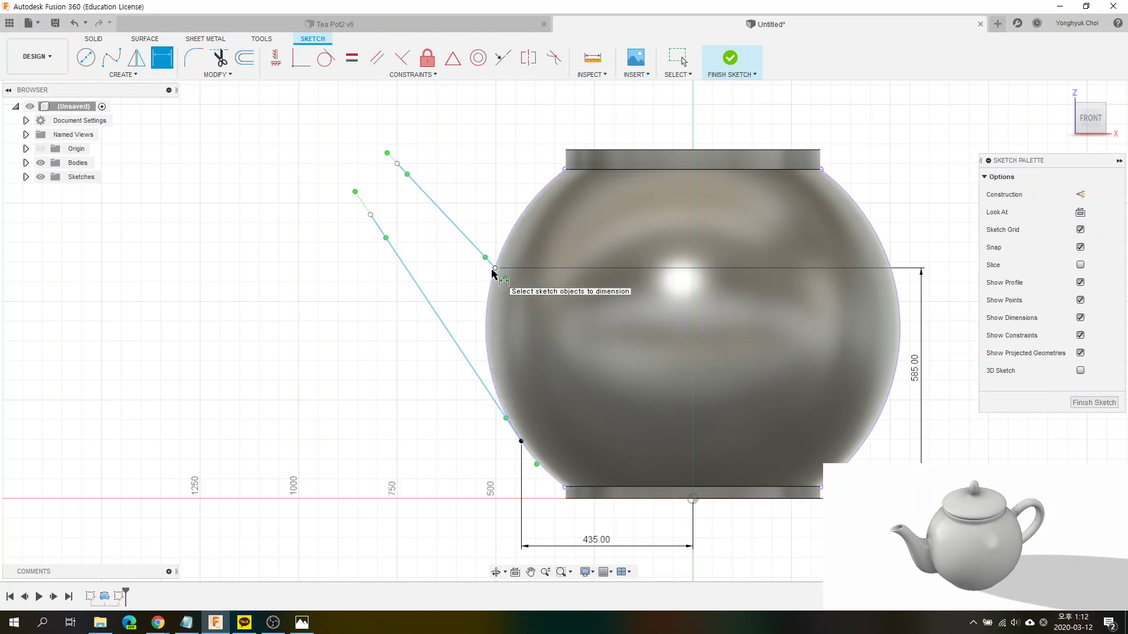
left_click(371, 215)
left_click(692, 499)
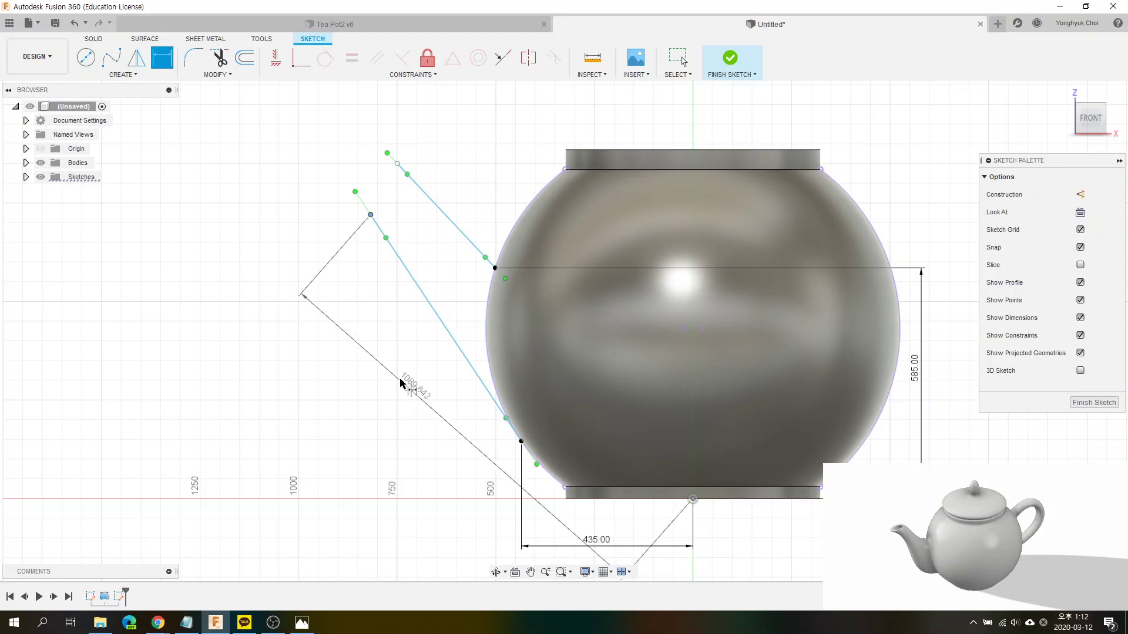
left_click(318, 372)
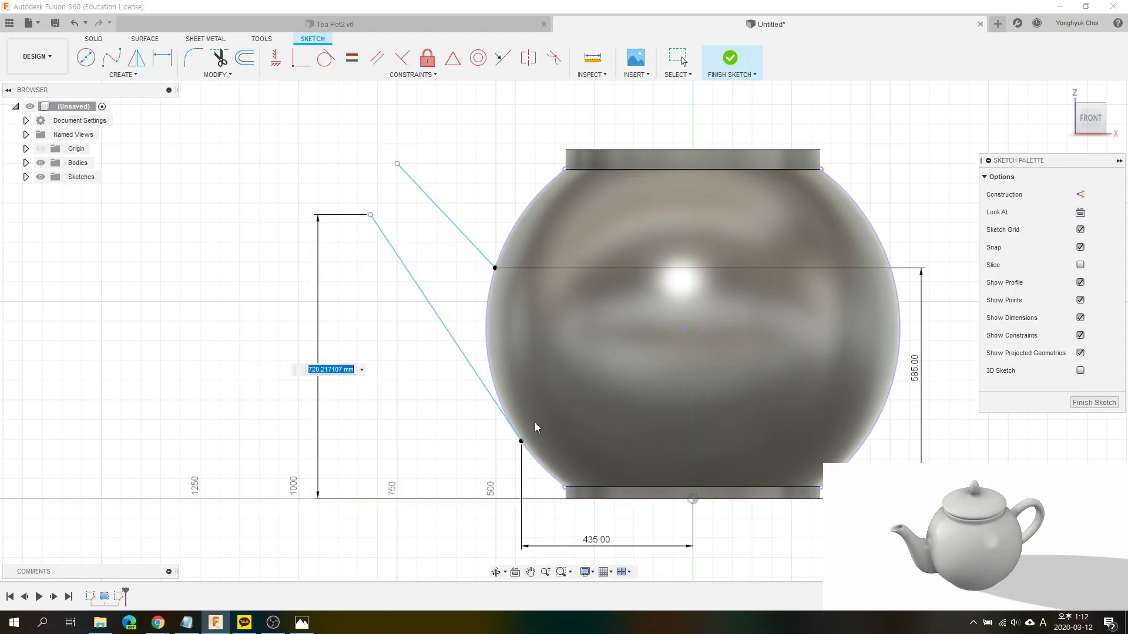
type("84")
key("Return")
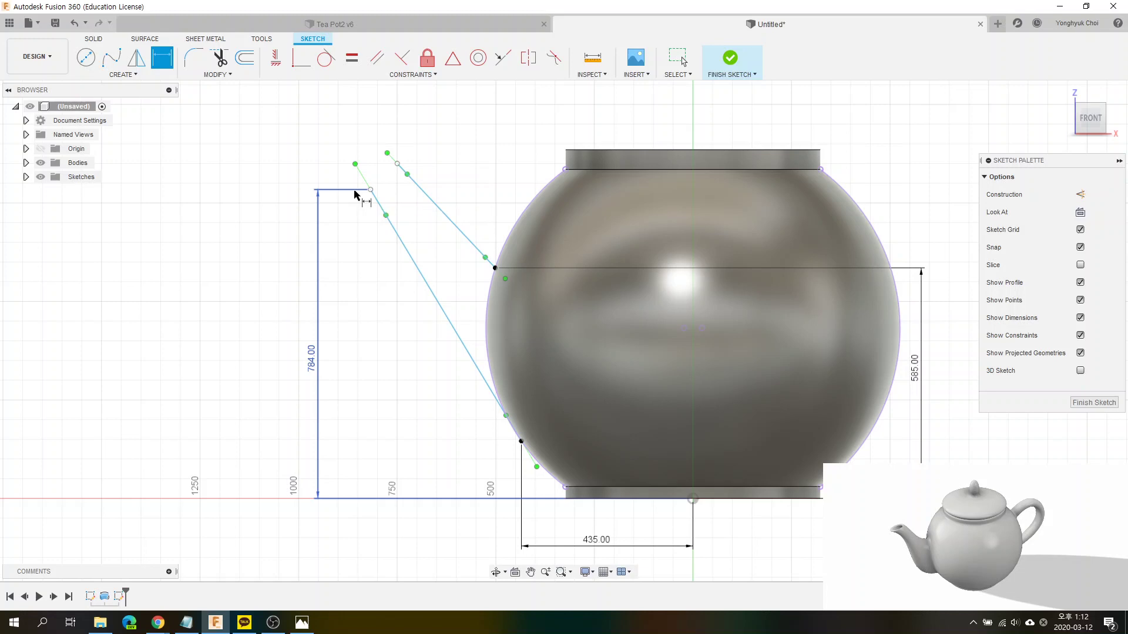
Step: Draw a horizontal line from the lower spout's top end and make it construction geometry
key("Escape")
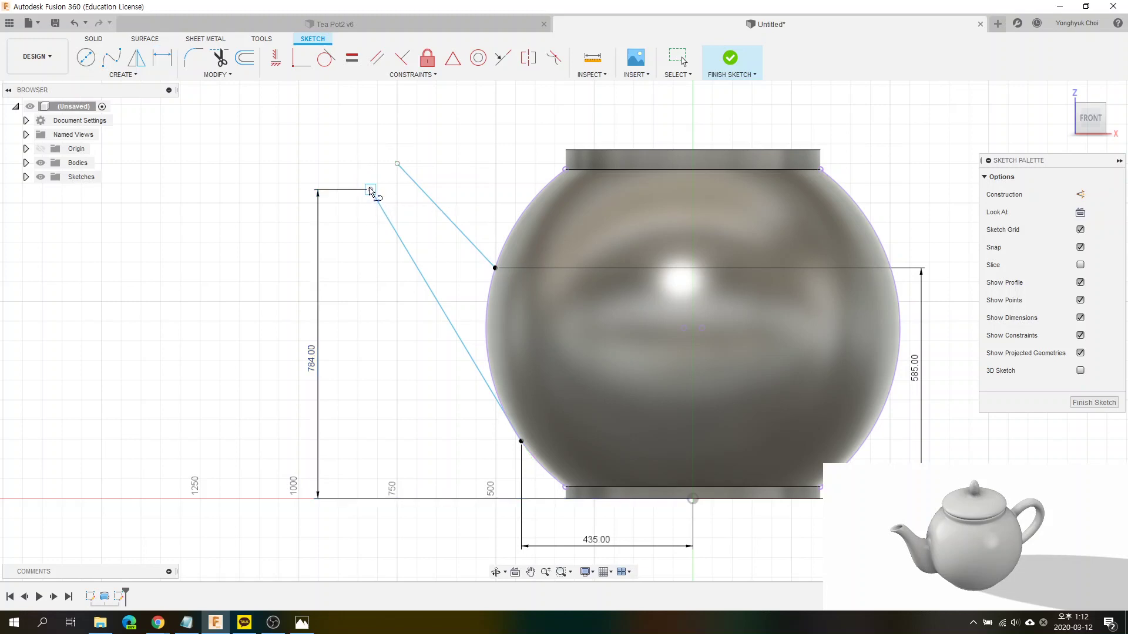
left_click(371, 189)
left_click(446, 190)
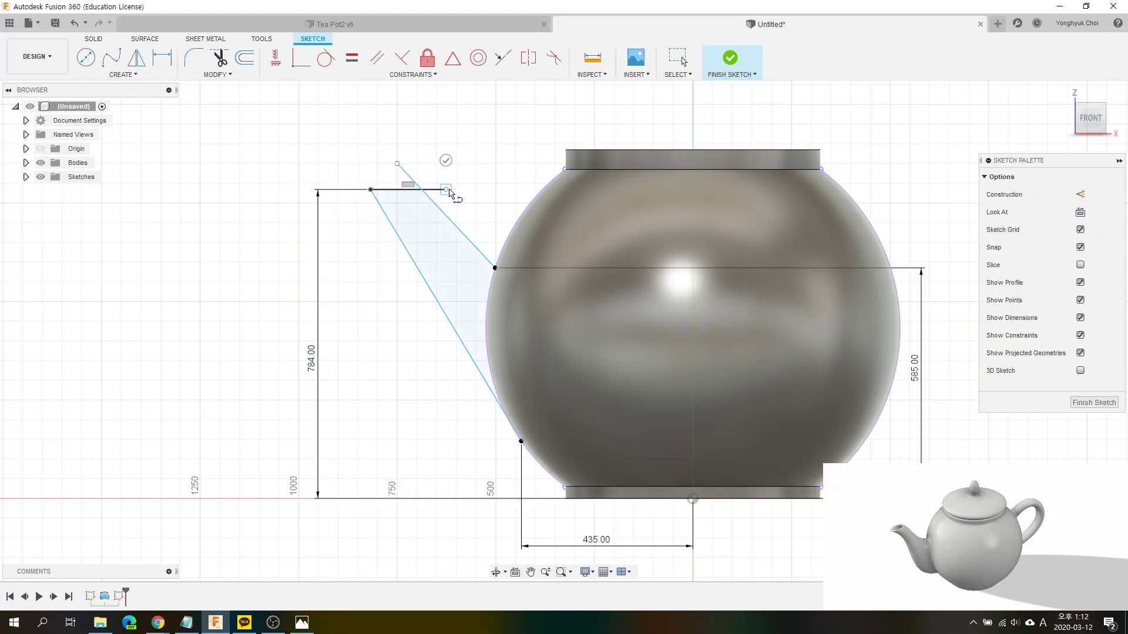
key("Escape")
left_click(441, 189)
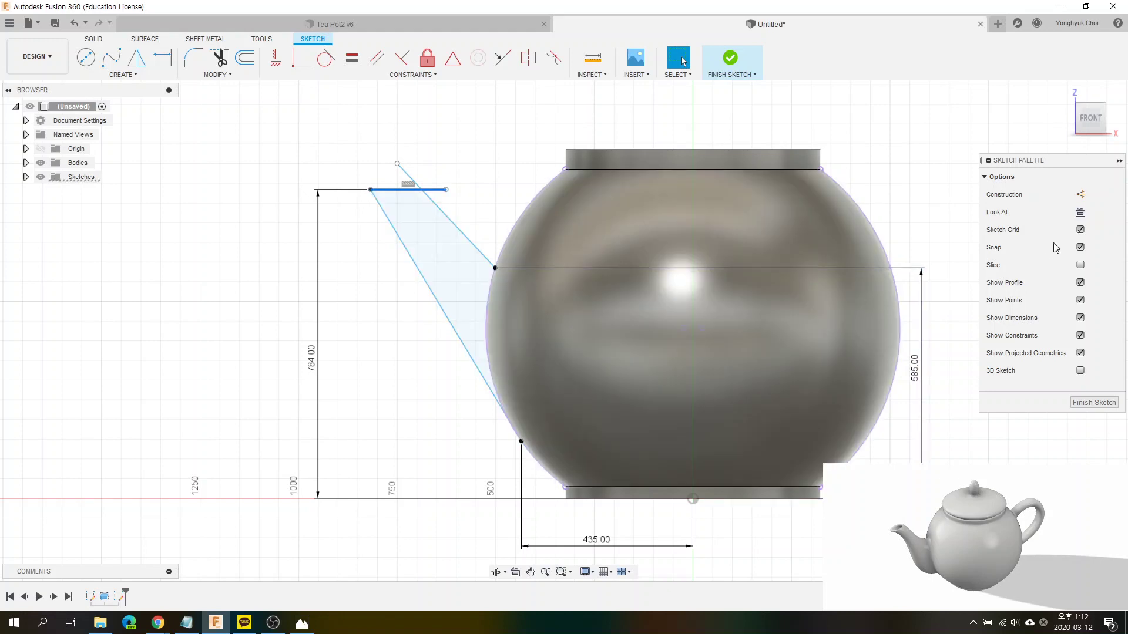
left_click(1081, 195)
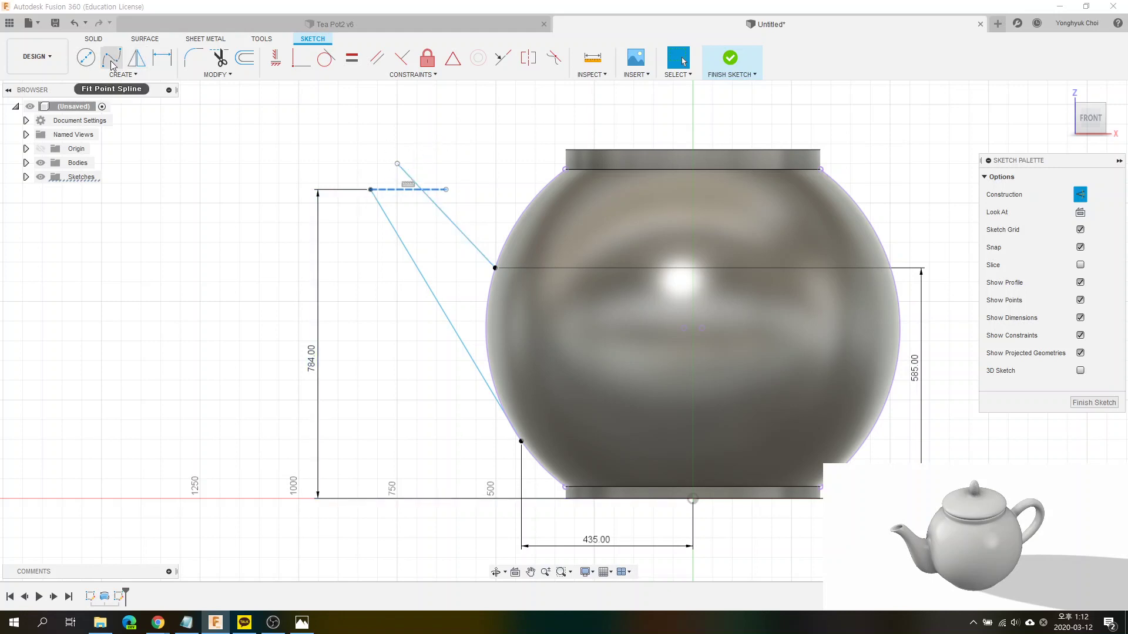
Step: Draw a line from the upper spout's top end to the lower spout's tip, closing the outline
key("l")
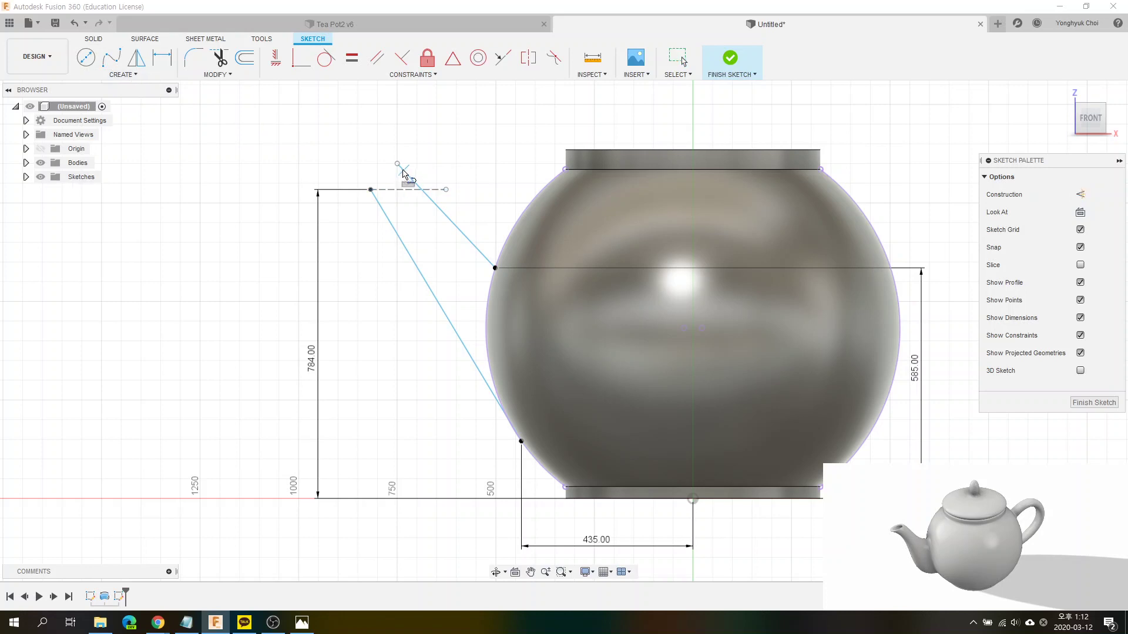
left_click(397, 164)
left_click(370, 190)
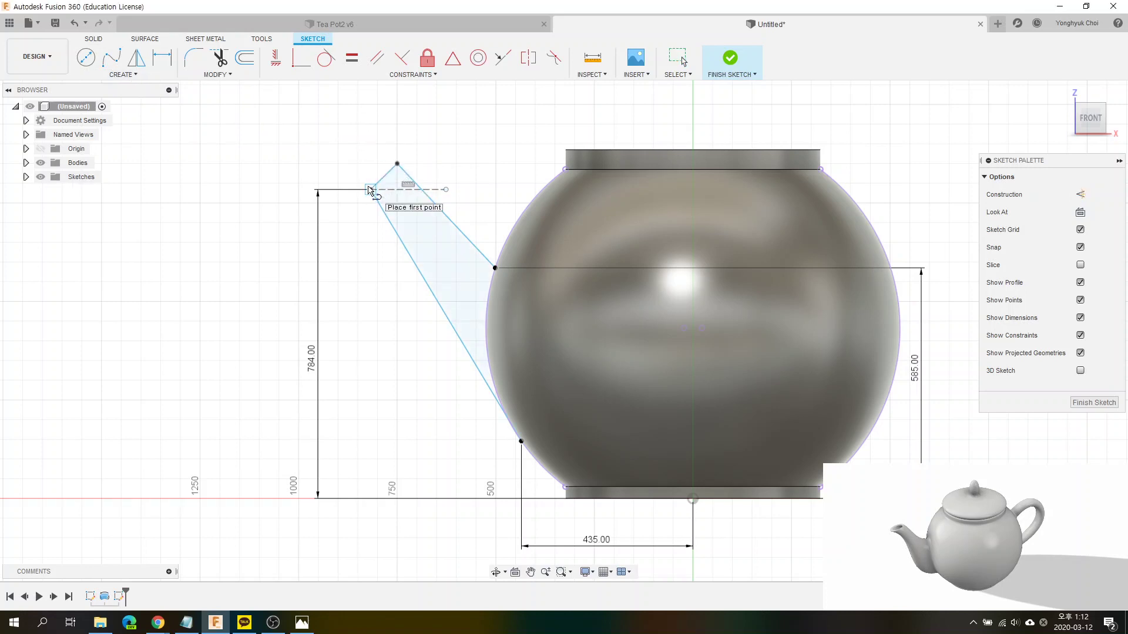
key("Escape")
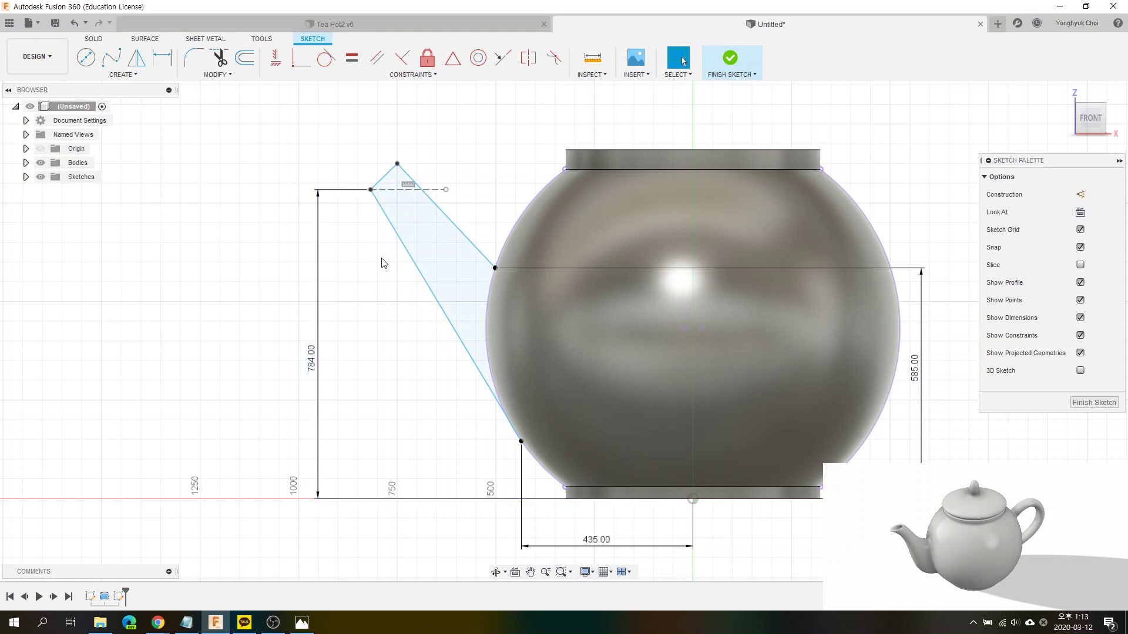
Step: Bend the lower spout line into a spline and constrain its bottom tangent handle horizontal
scroll(385, 316, "up", 1)
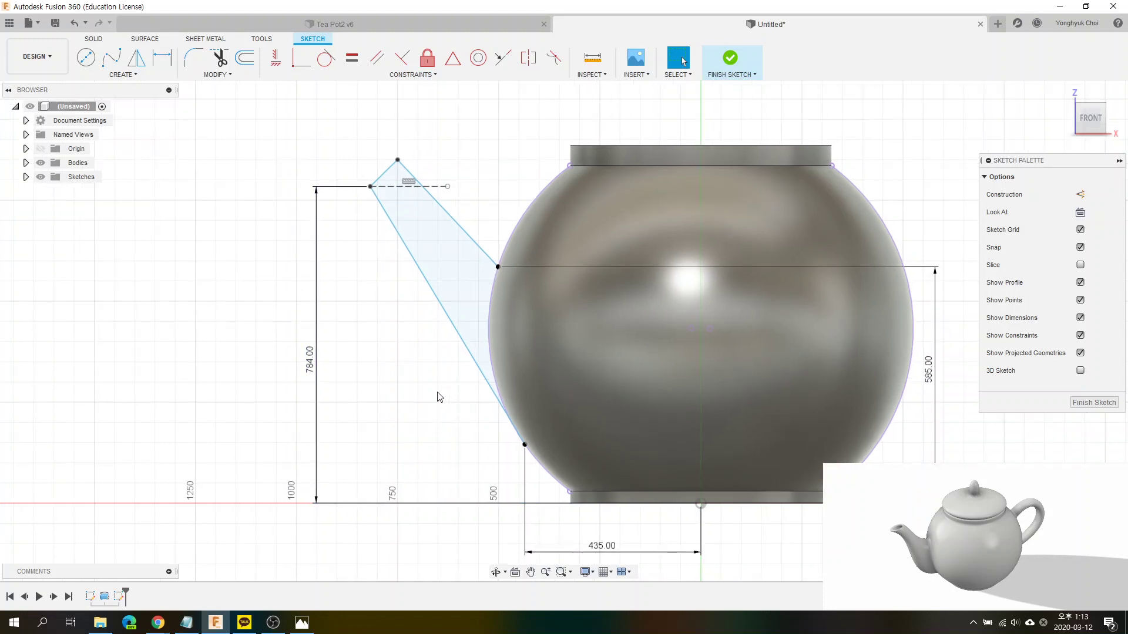
left_click(475, 366)
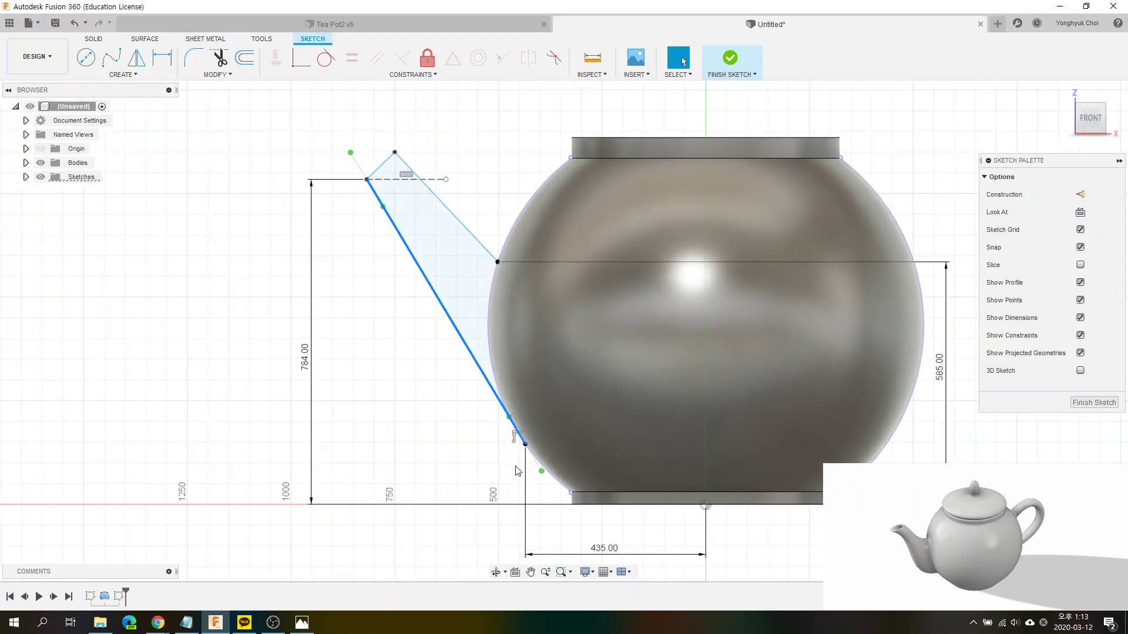
scroll(514, 464, "up", 2)
left_click_drag(556, 475, 582, 448)
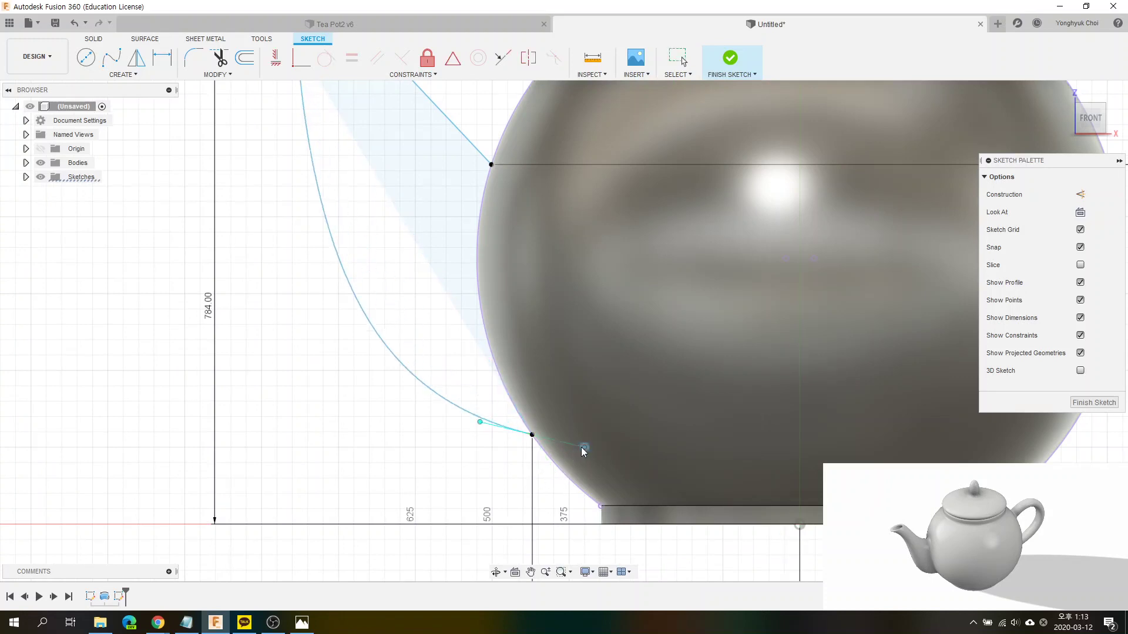
left_click(275, 57)
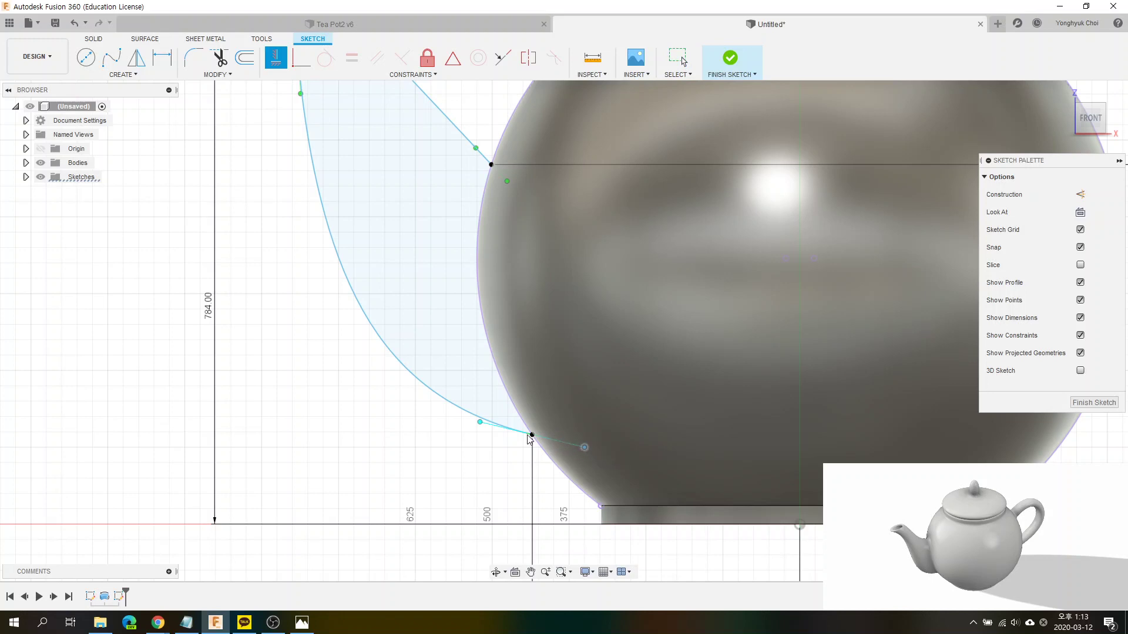
left_click(488, 430)
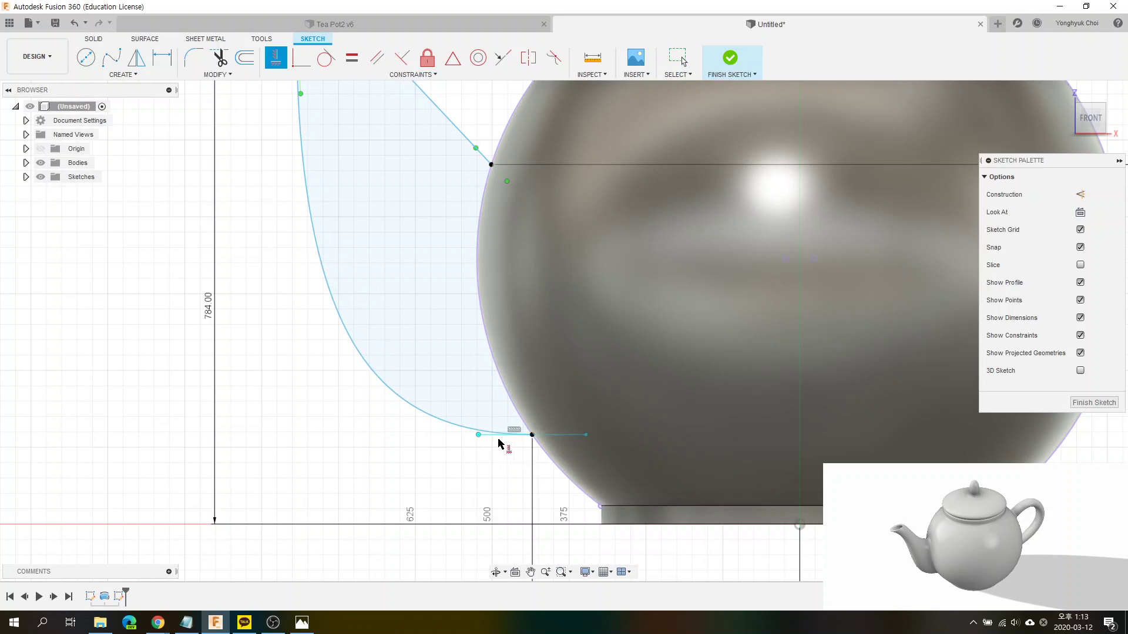
scroll(529, 365, "down", 2)
scroll(508, 370, "up", 1)
scroll(510, 376, "down", 1)
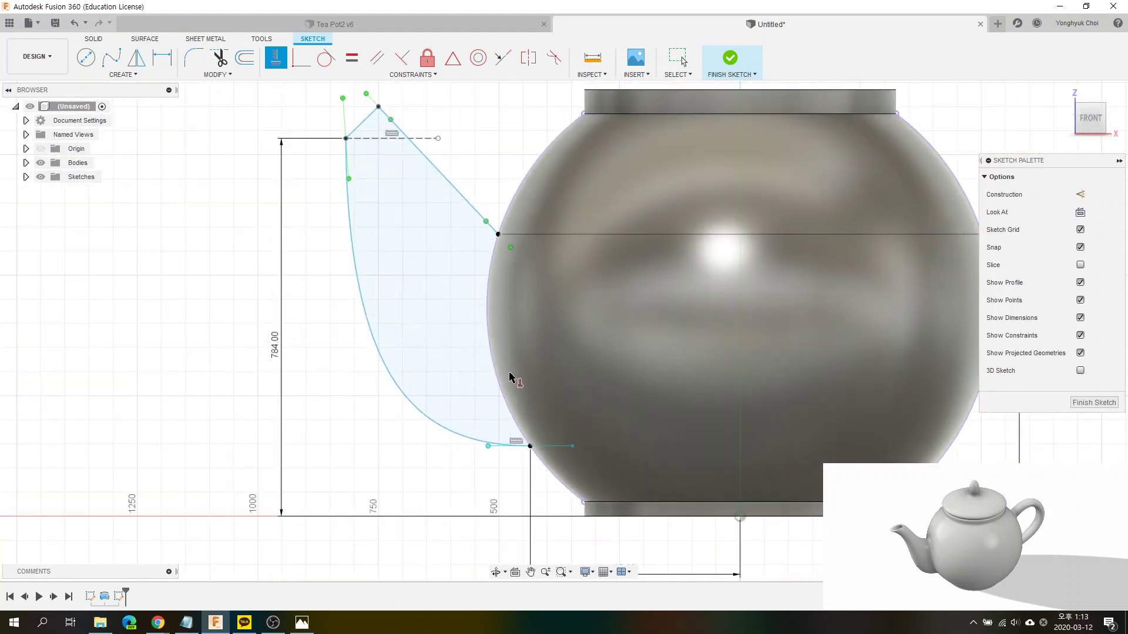
scroll(372, 138, "up", 1)
key("Escape")
left_click(344, 166)
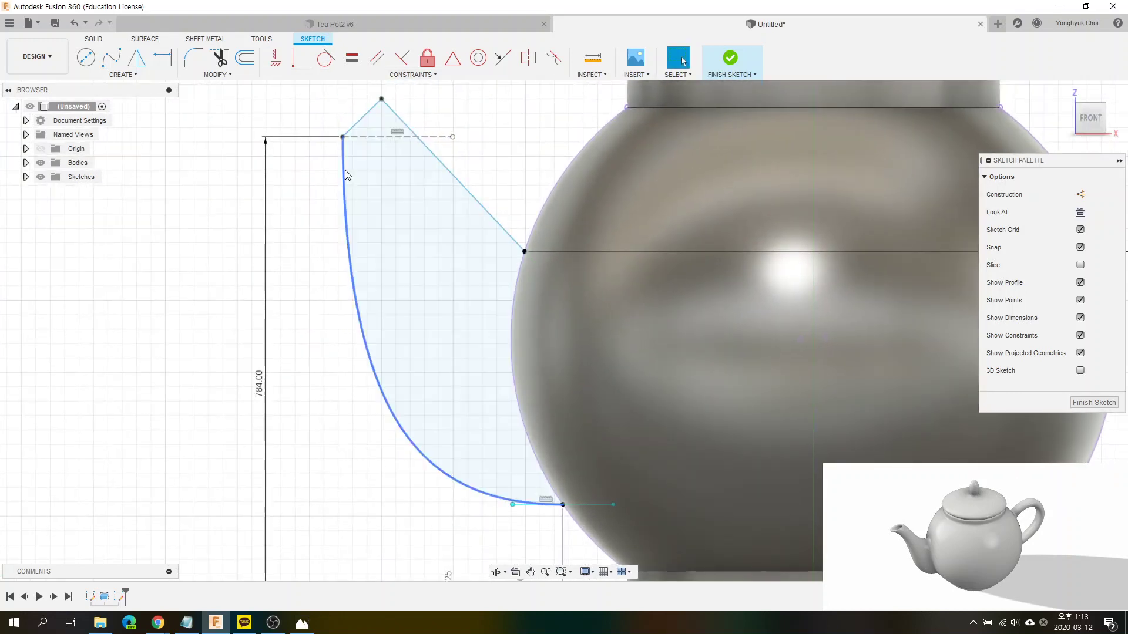
Step: Reshape the spout curve's top and angle its top tangent 15° from the dashed horizontal line
mouse_move(343, 183)
left_mouse_down()
mouse_move(372, 167)
mouse_move(356, 155)
left_mouse_up()
scroll(352, 141, "up", 1)
scroll(352, 141, "up", 1)
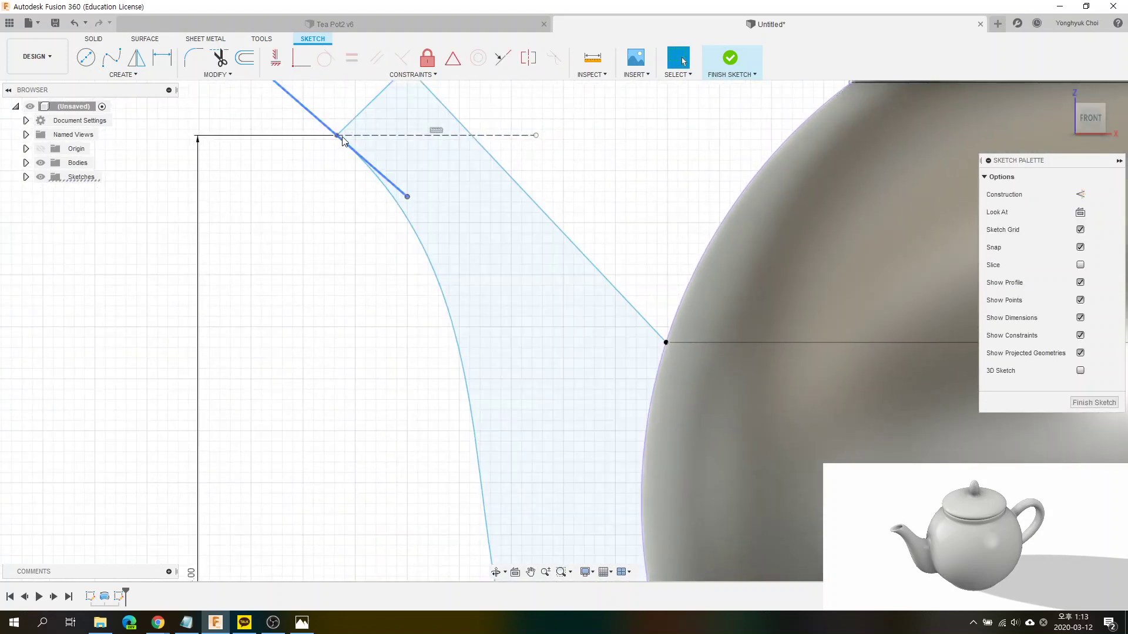
scroll(353, 141, "up", 1)
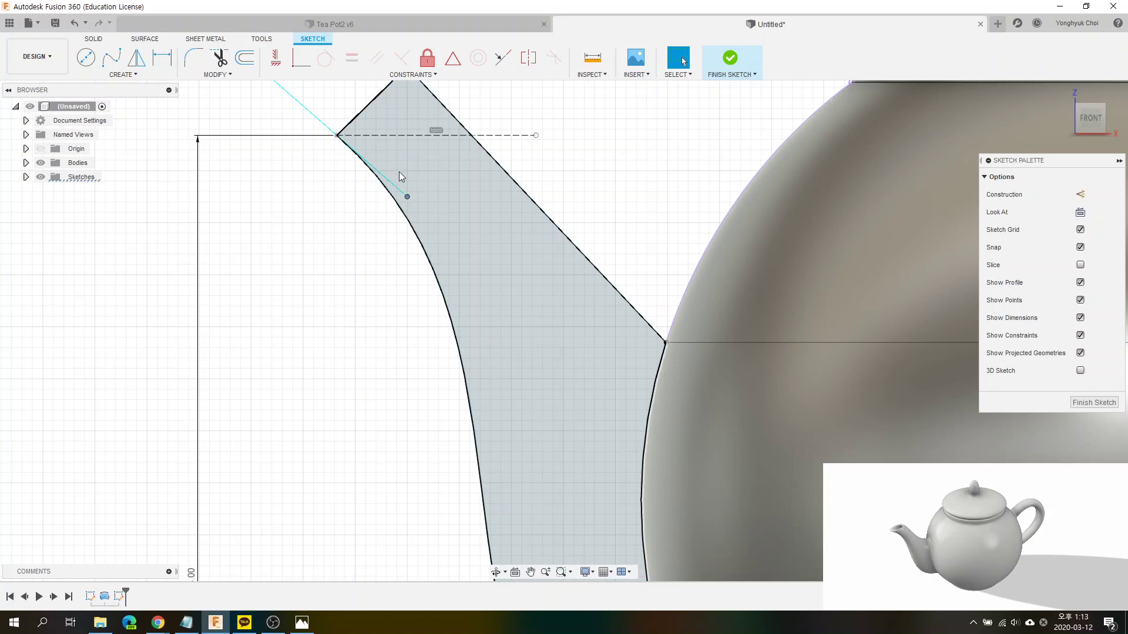
key("d")
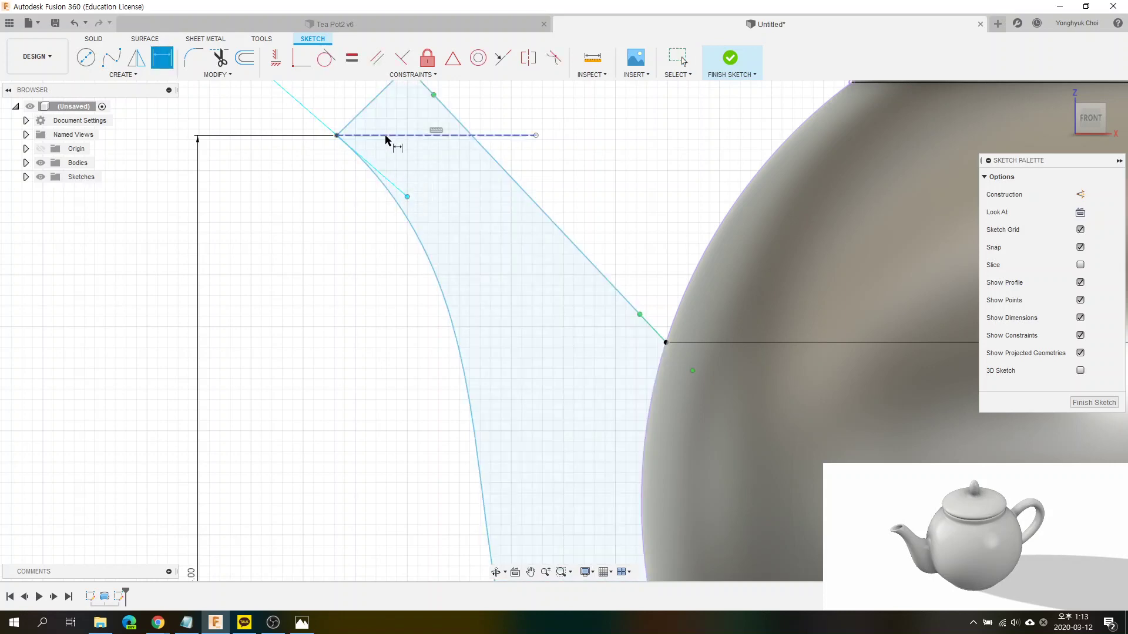
left_click(388, 136)
left_click(394, 186)
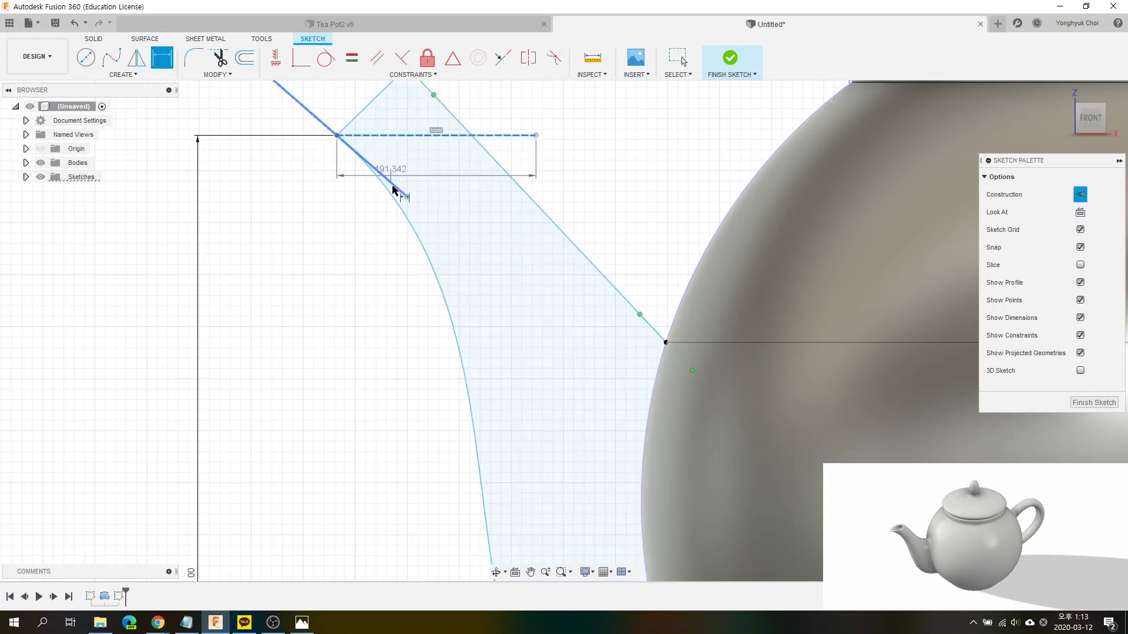
left_click(411, 176)
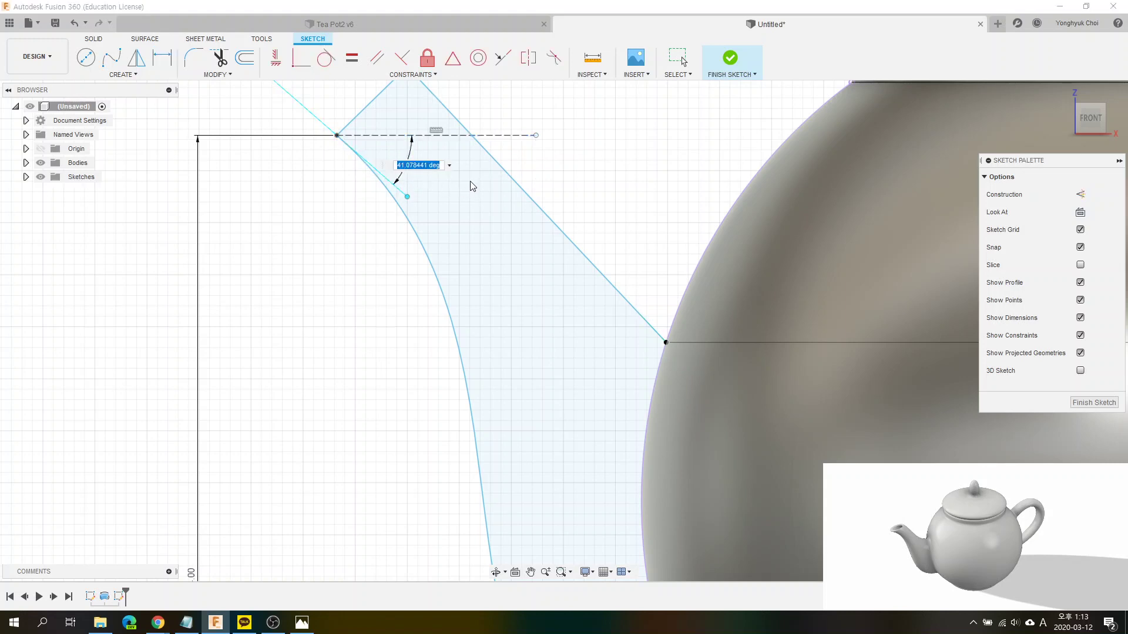
type("50")
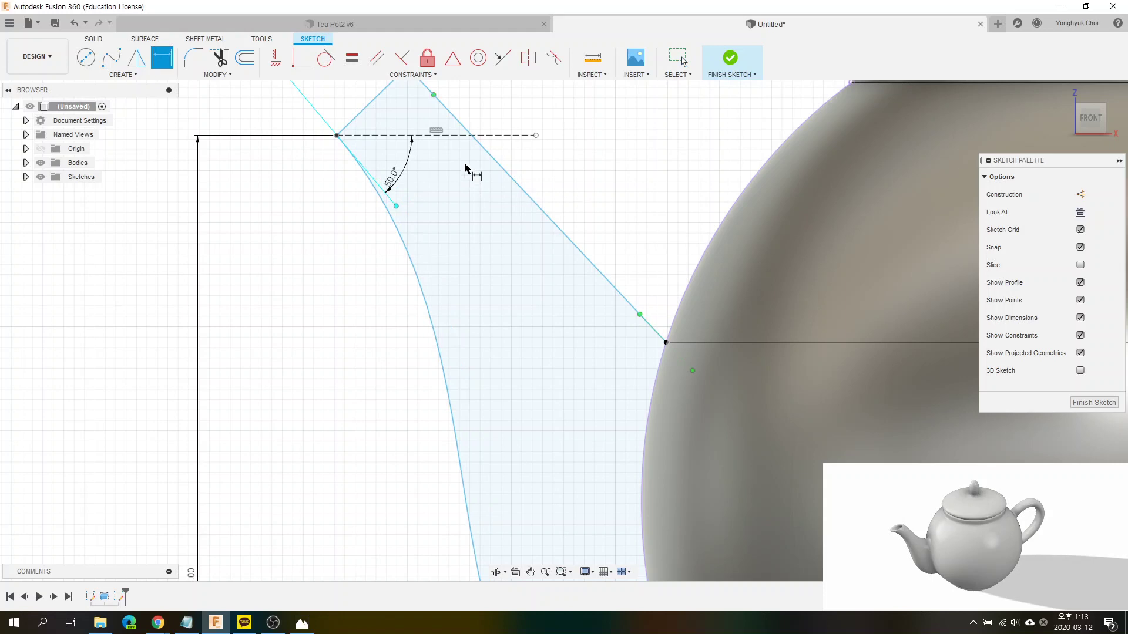
left_click(390, 184)
type("5")
key("Return")
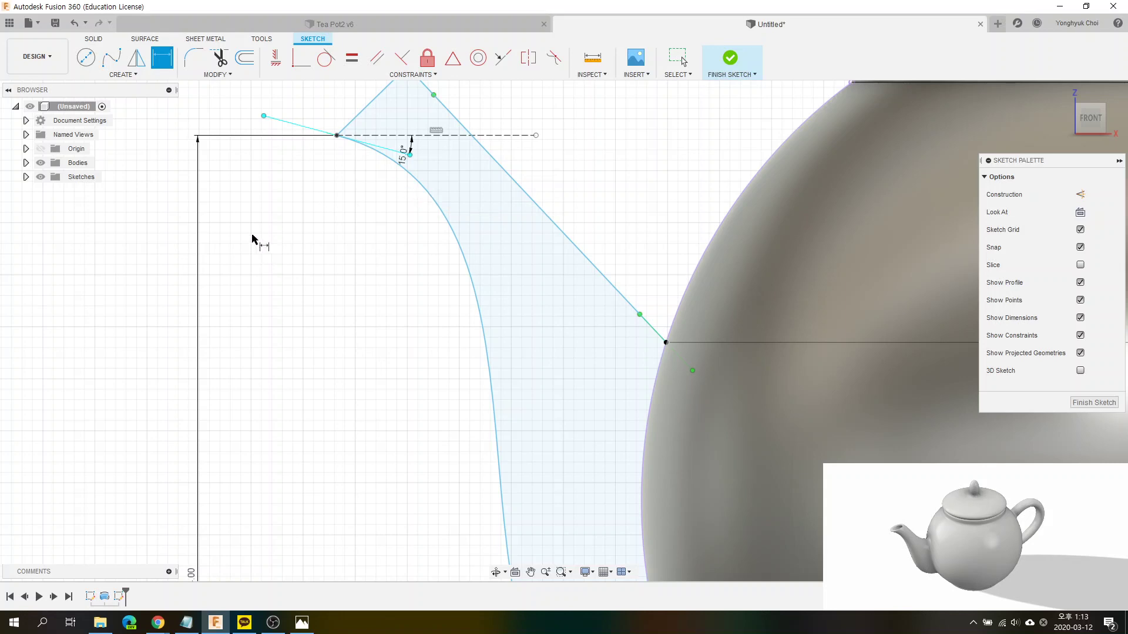
Step: Dimension the spout curve's top tangent handle length to 143
scroll(252, 239, "down", 2)
scroll(363, 242, "up", 2)
scroll(370, 252, "down", 2)
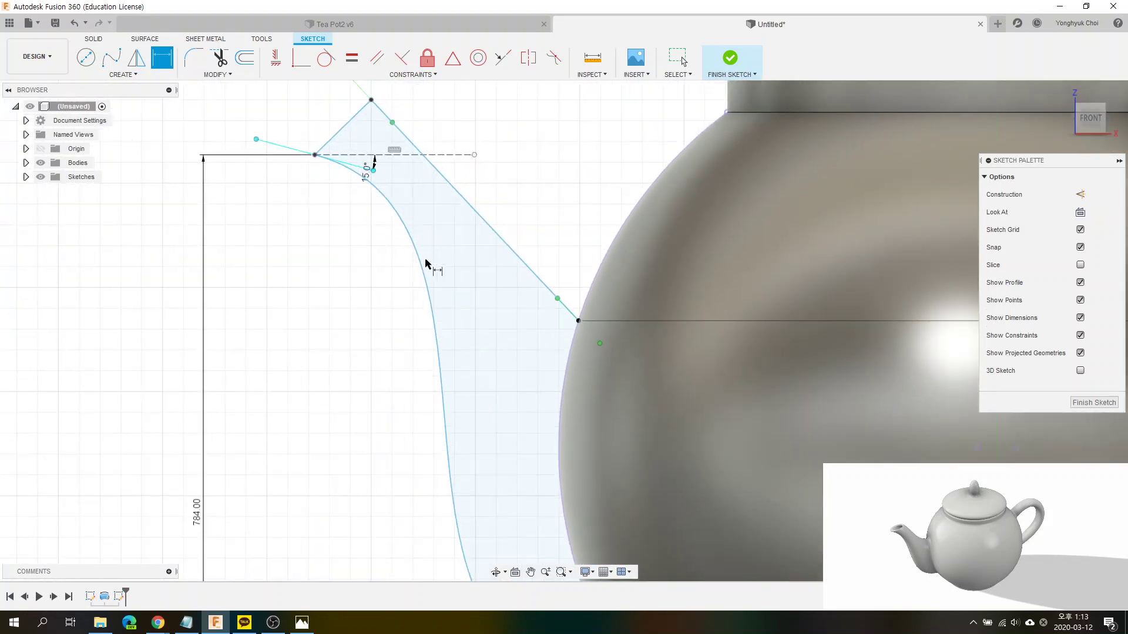
left_click(293, 149)
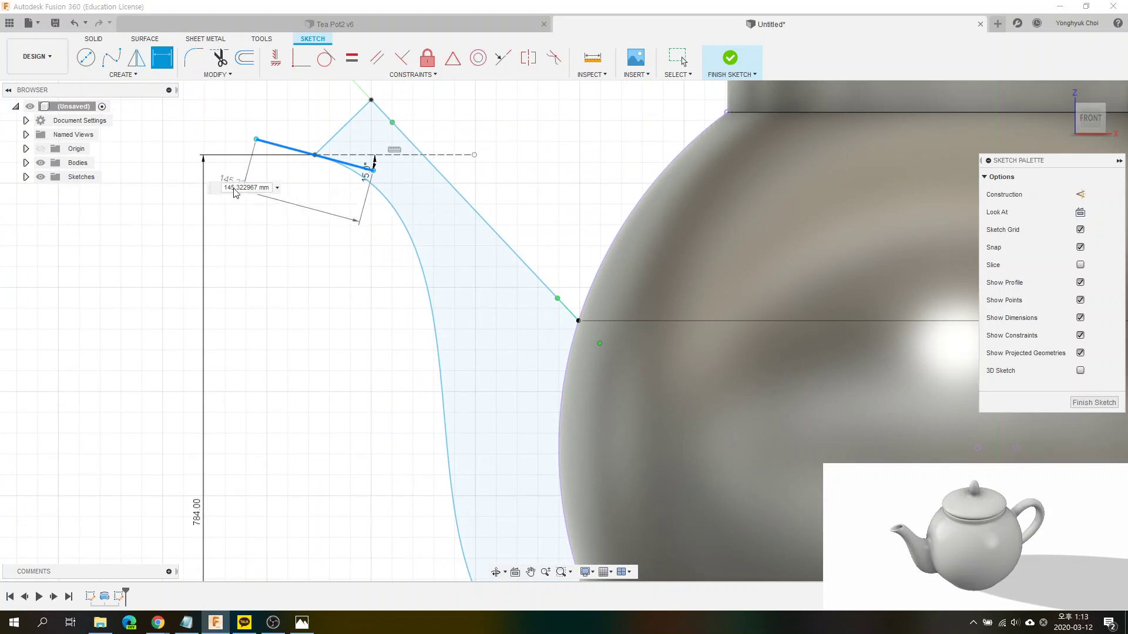
left_click(250, 193)
type("143")
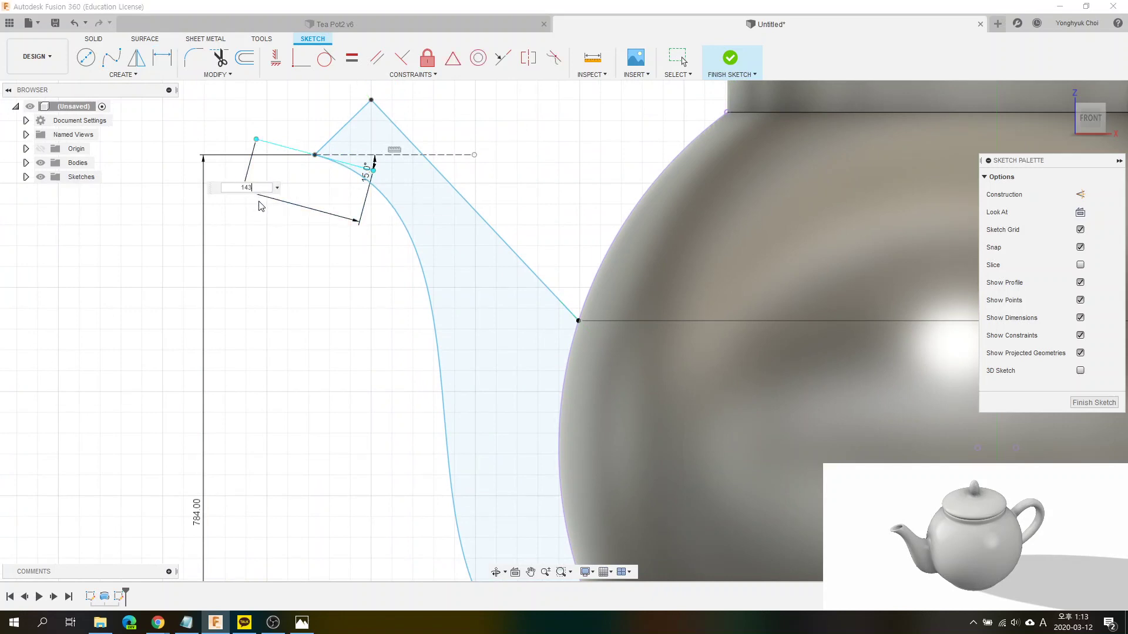
key("Return")
Step: Add a 194.40 length dimension to the horizontal bottom tangent handle where the spout meets the pot
scroll(315, 214, "down", 3)
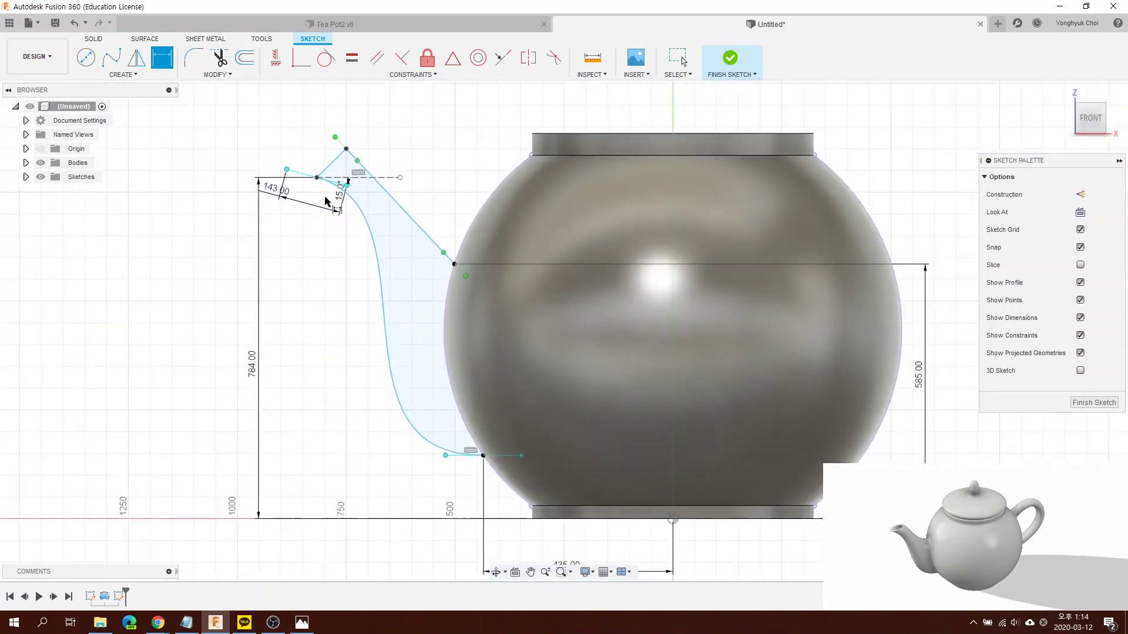
scroll(453, 477, "up", 1)
scroll(451, 479, "up", 1)
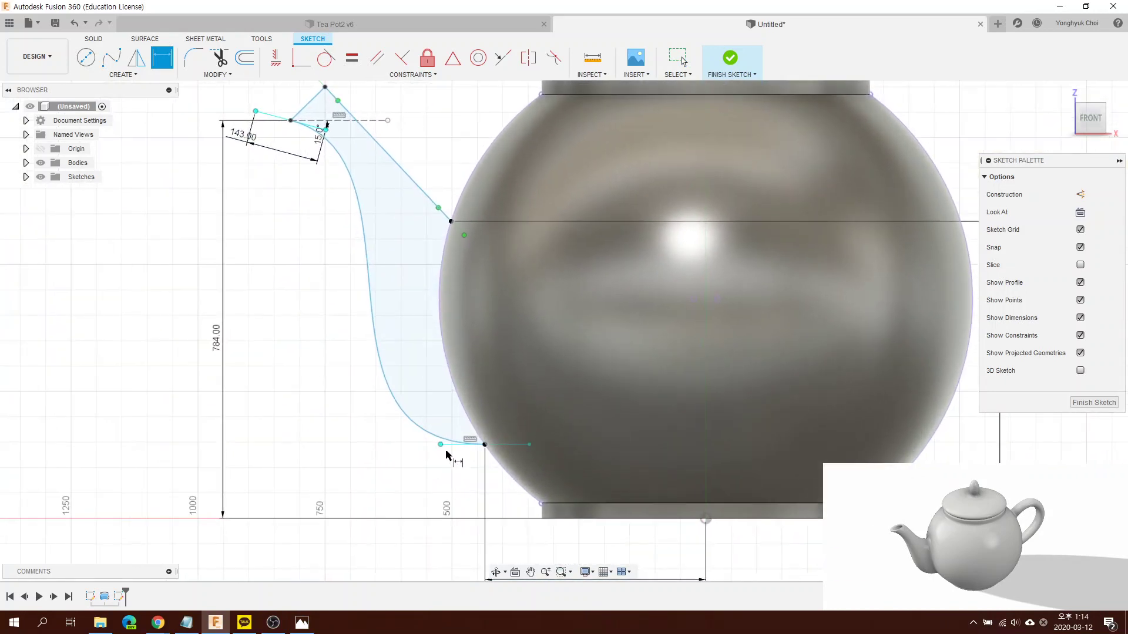
left_click(453, 445)
left_click(454, 480)
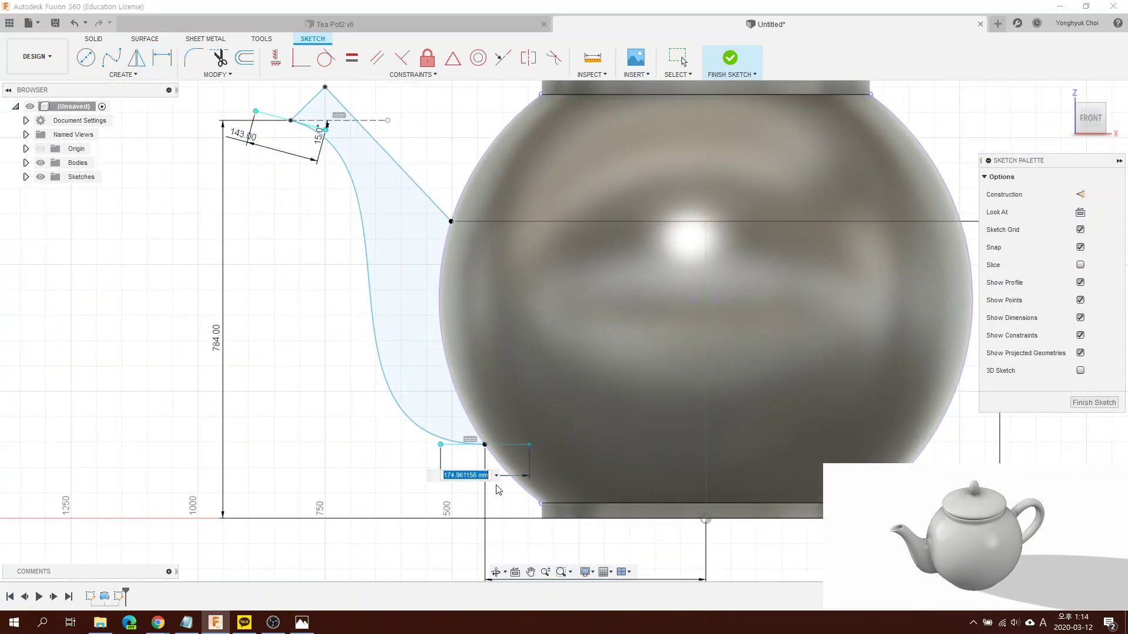
type("194")
type(".4")
key("Return")
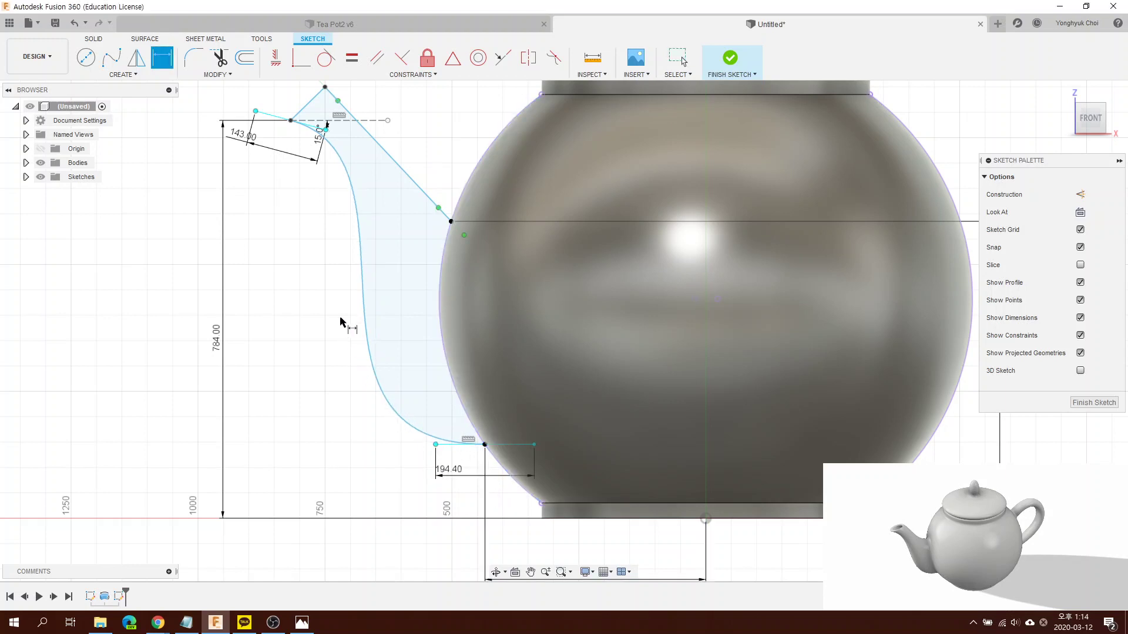
scroll(373, 382, "down", 2)
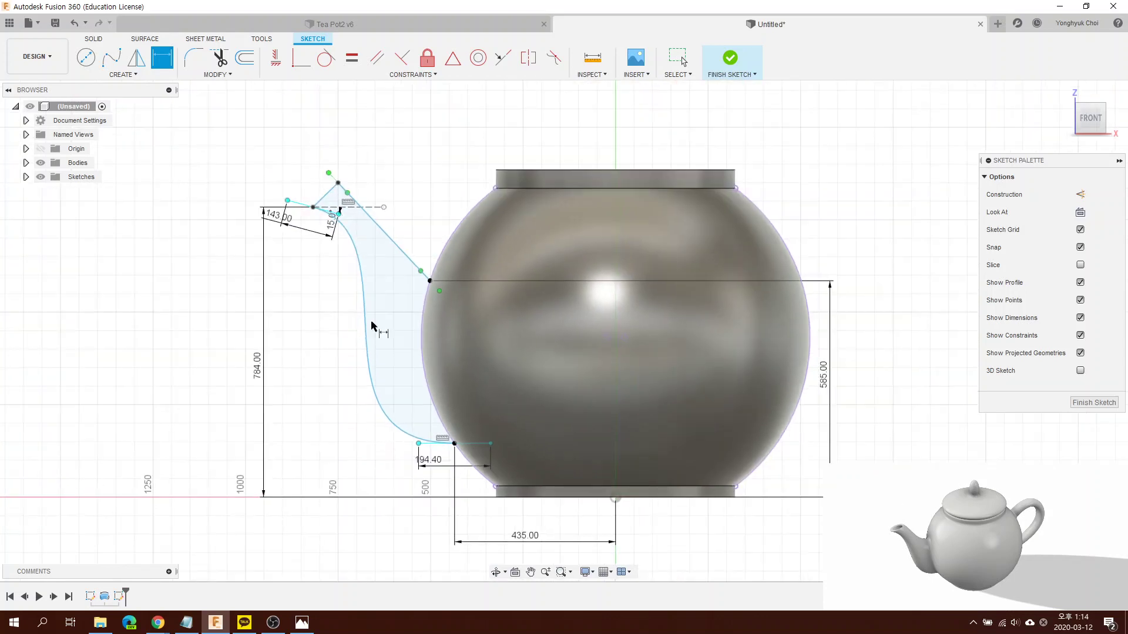
scroll(335, 177, "up", 3)
scroll(344, 185, "up", 3)
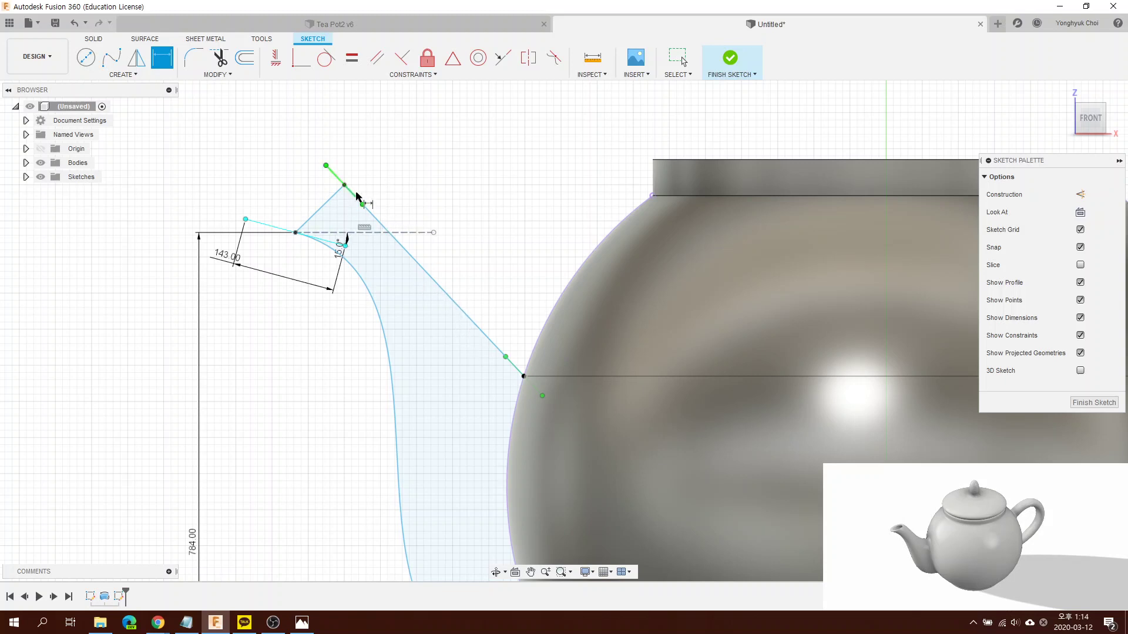
Step: Dimension the upper-left spout edge to a length of 152
left_click(321, 206)
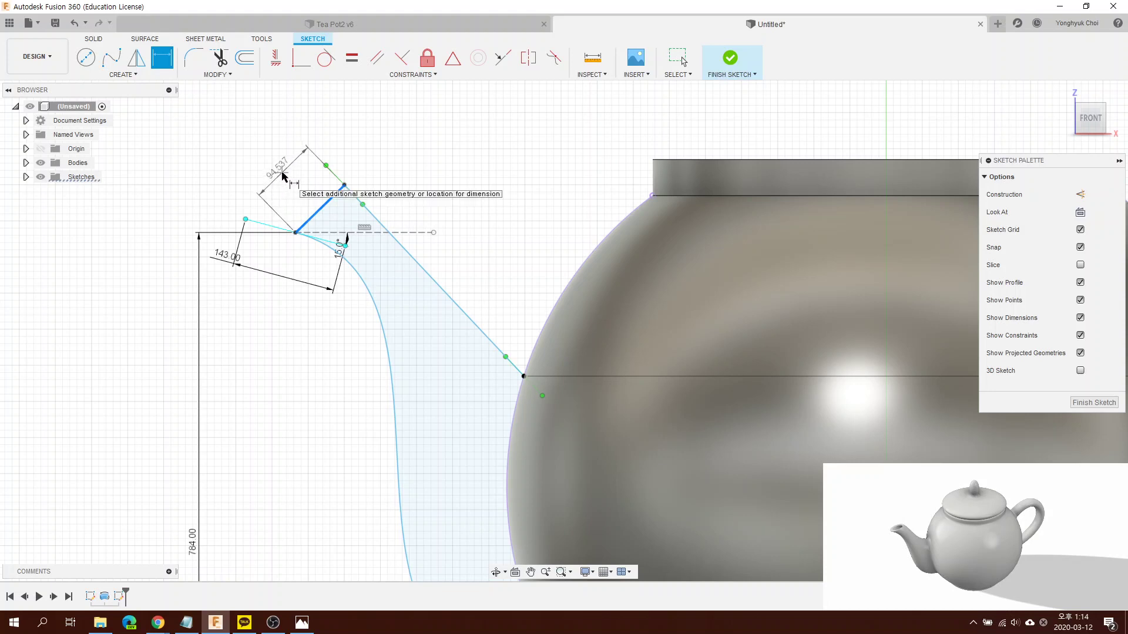
left_click(288, 183)
type("152")
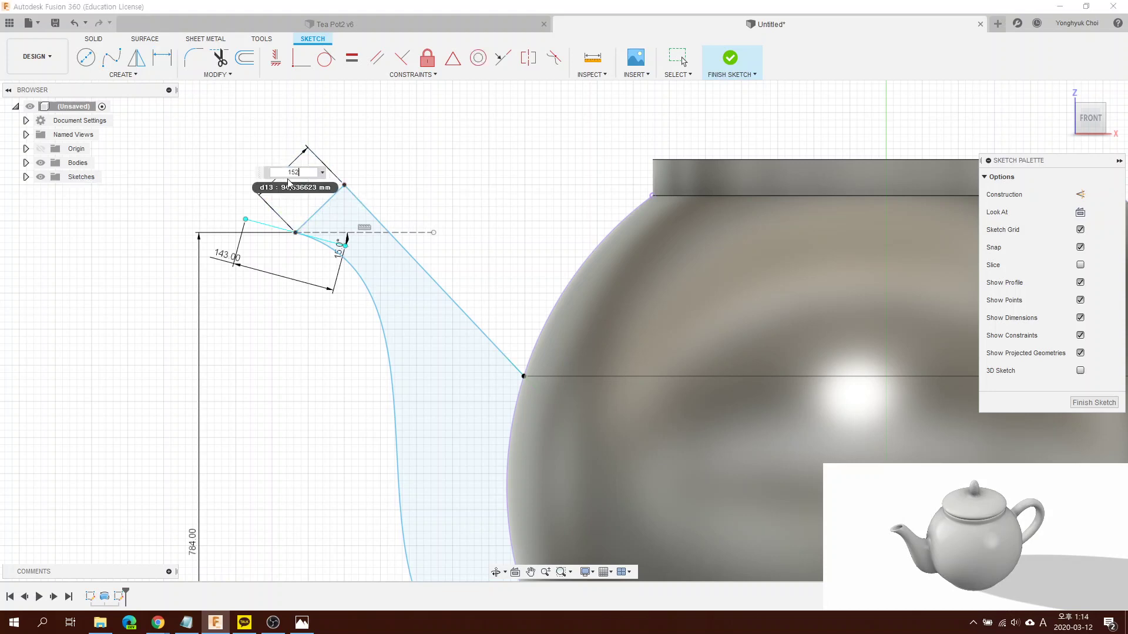
key("Return")
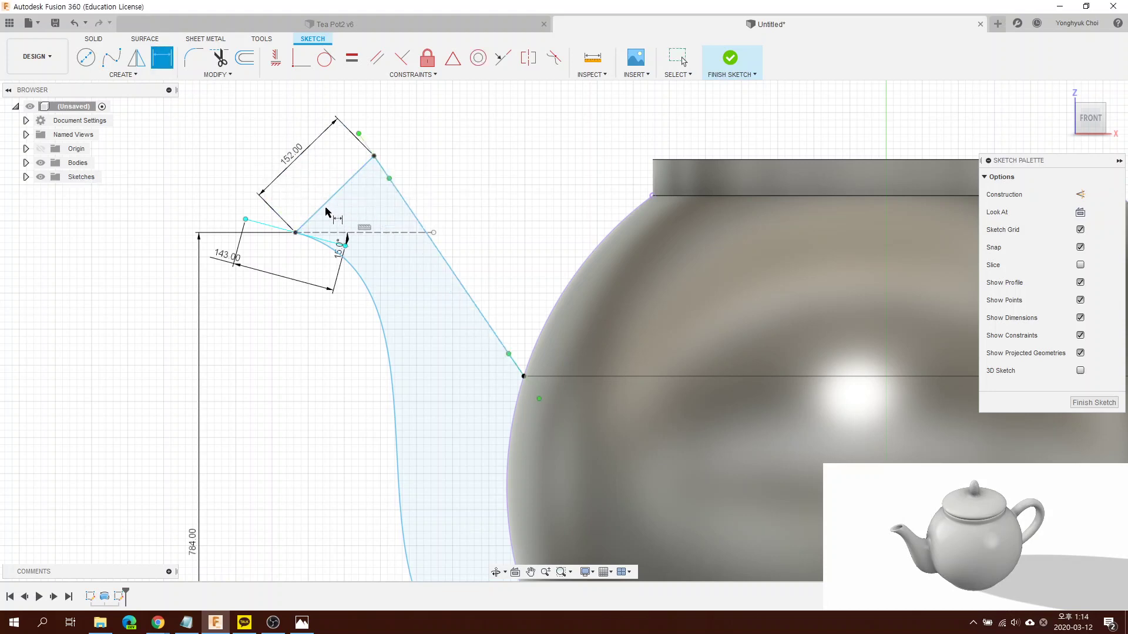
Step: Angle the slanted spout edge 14° from the dashed horizontal line
left_click(340, 233)
left_click(335, 198)
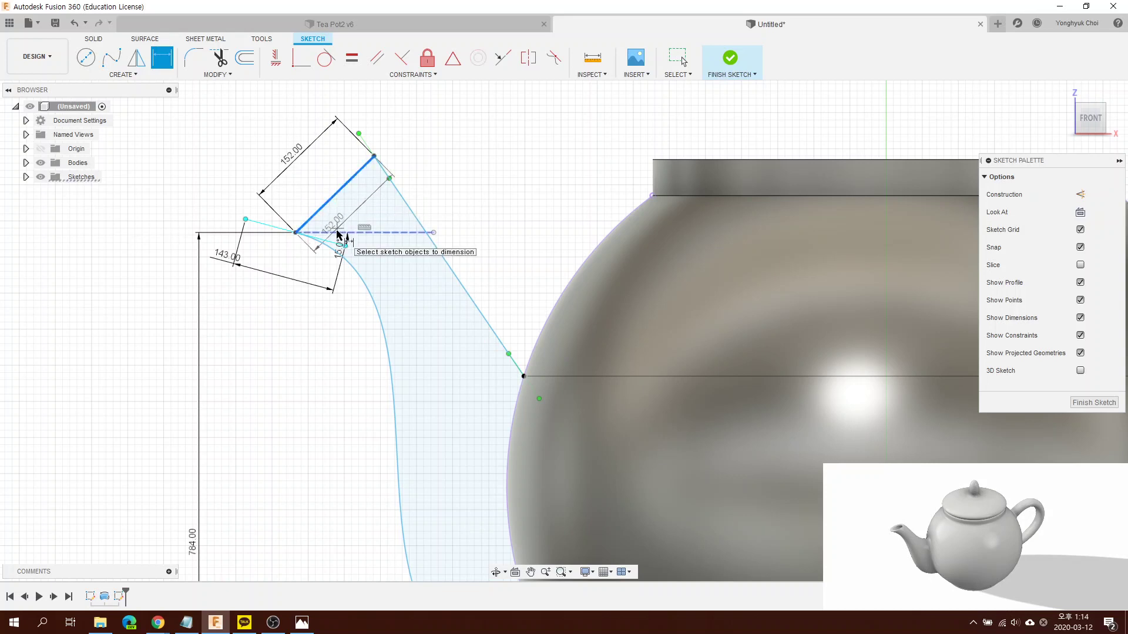
left_click(351, 216)
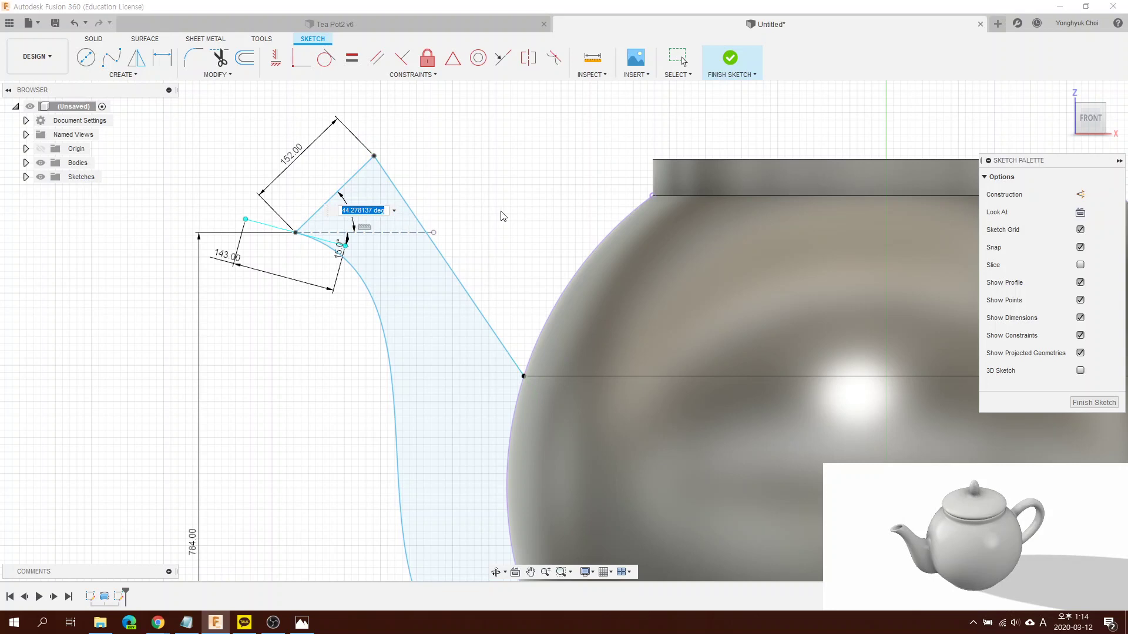
type("14")
key("Return")
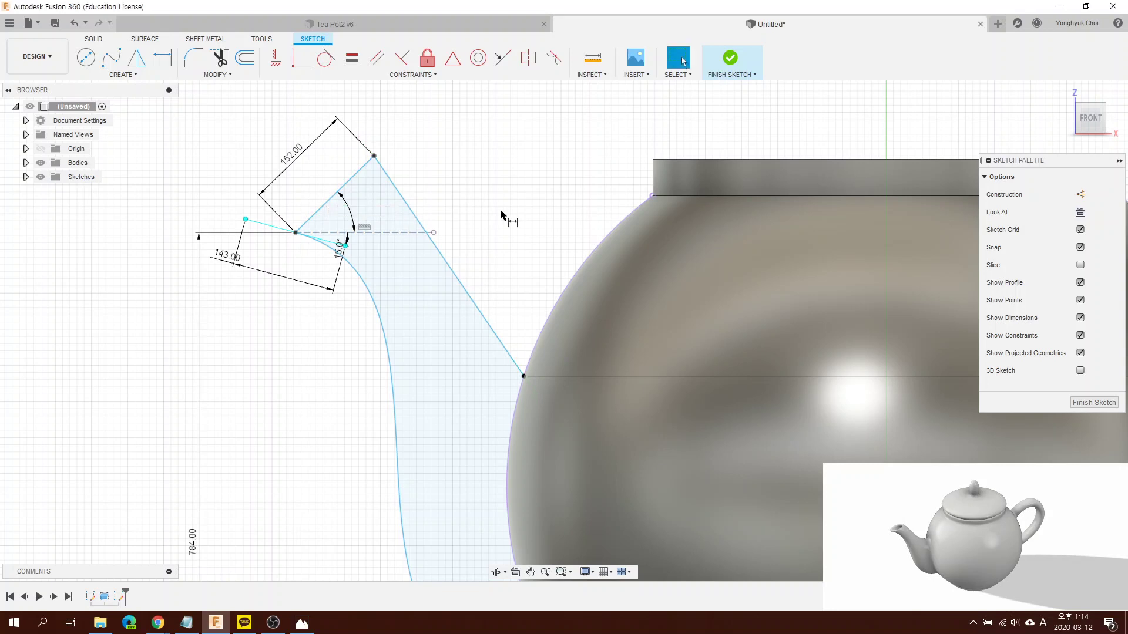
scroll(410, 200, "down", 3)
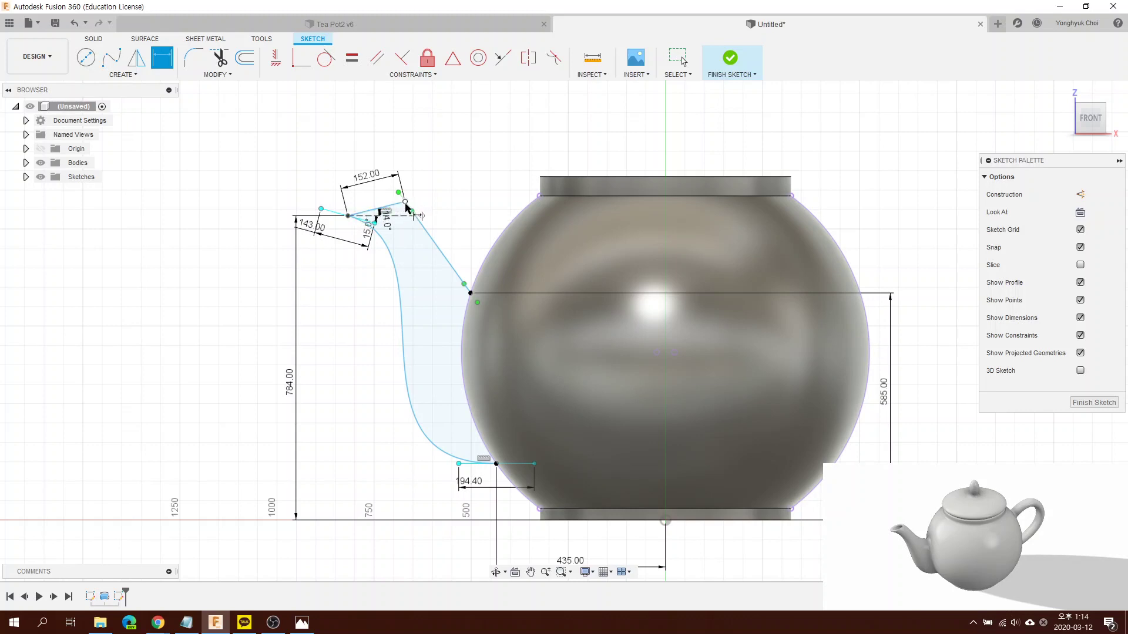
Step: Angle the upper tangent handle against the horizontal guide, trying 60° and 80° before settling on 40°
scroll(408, 226, "up", 1)
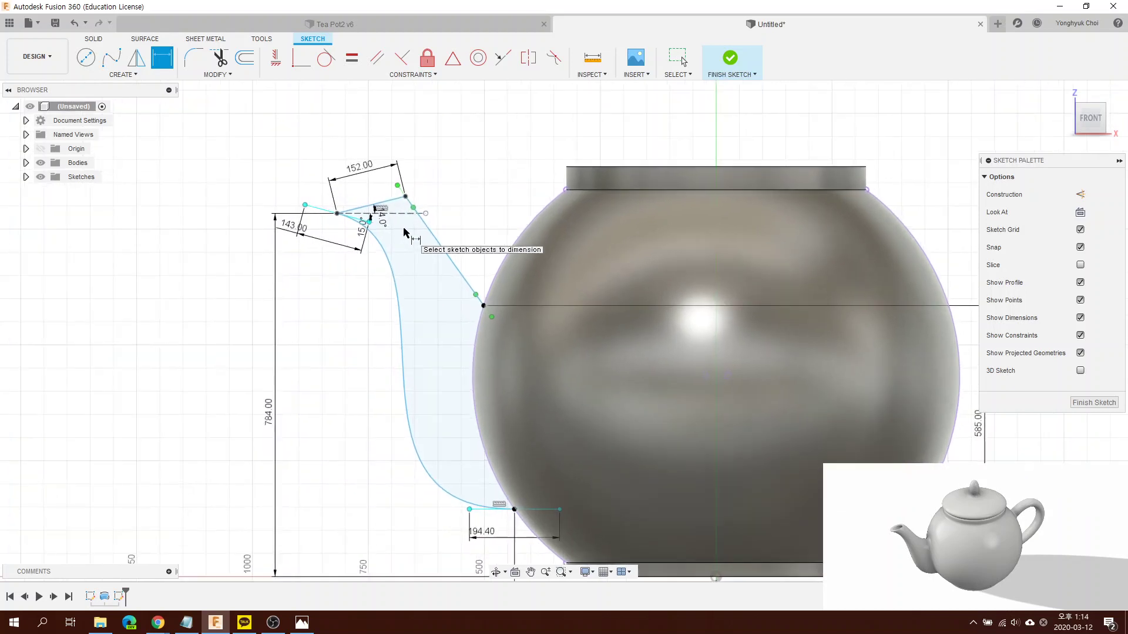
scroll(404, 228, "up", 1)
scroll(404, 228, "up", 1)
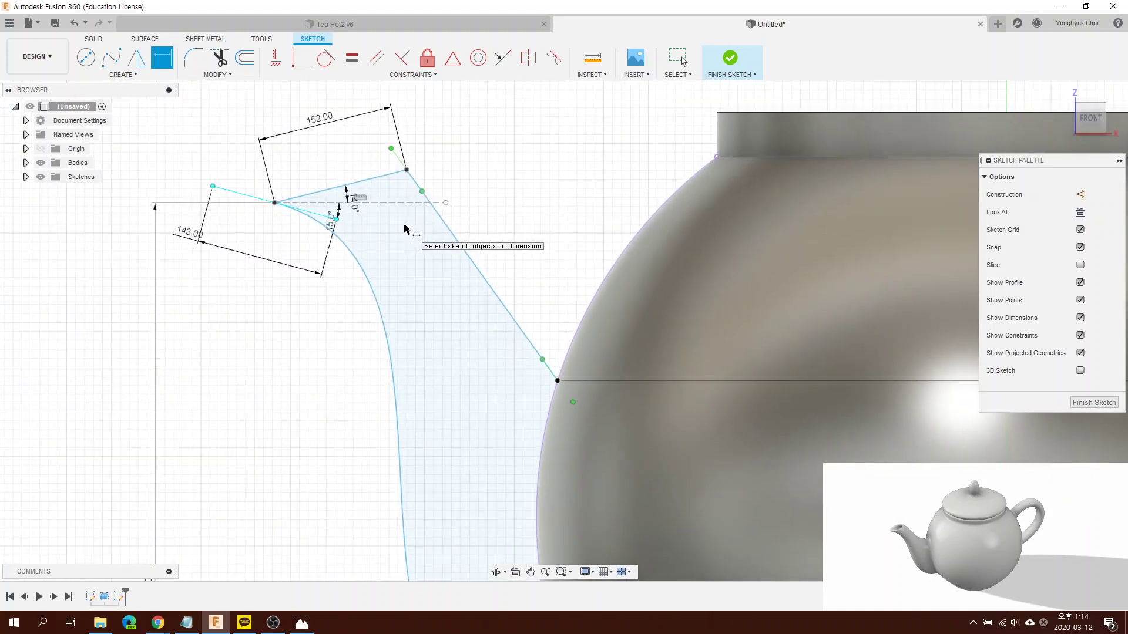
scroll(404, 228, "up", 1)
scroll(404, 228, "up", 1)
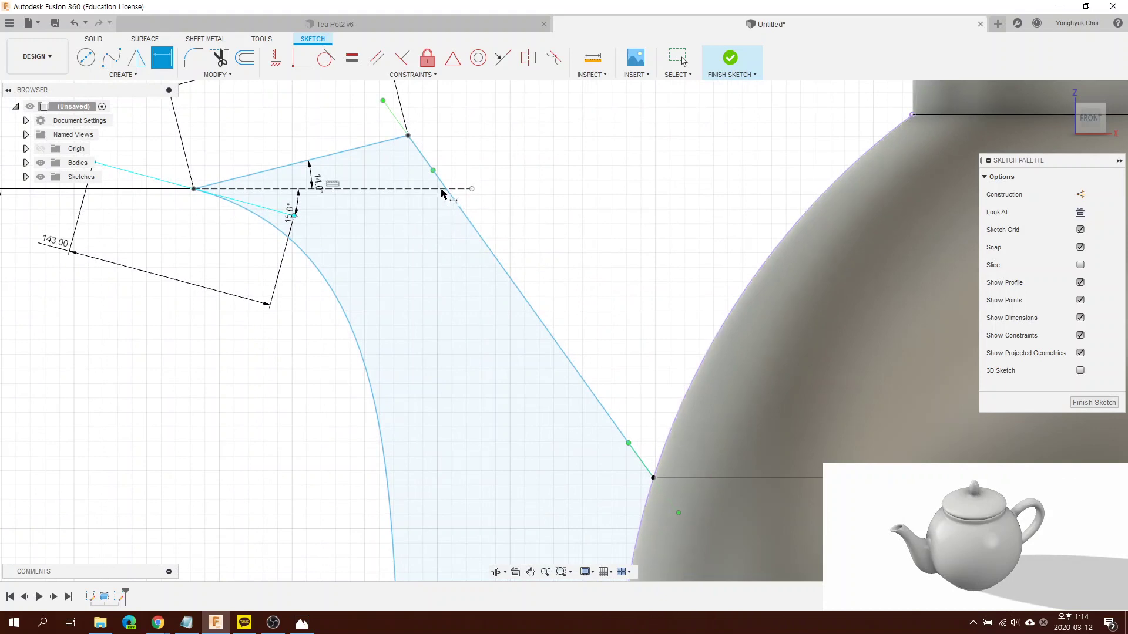
left_click(403, 127)
left_click(388, 189)
left_click(354, 147)
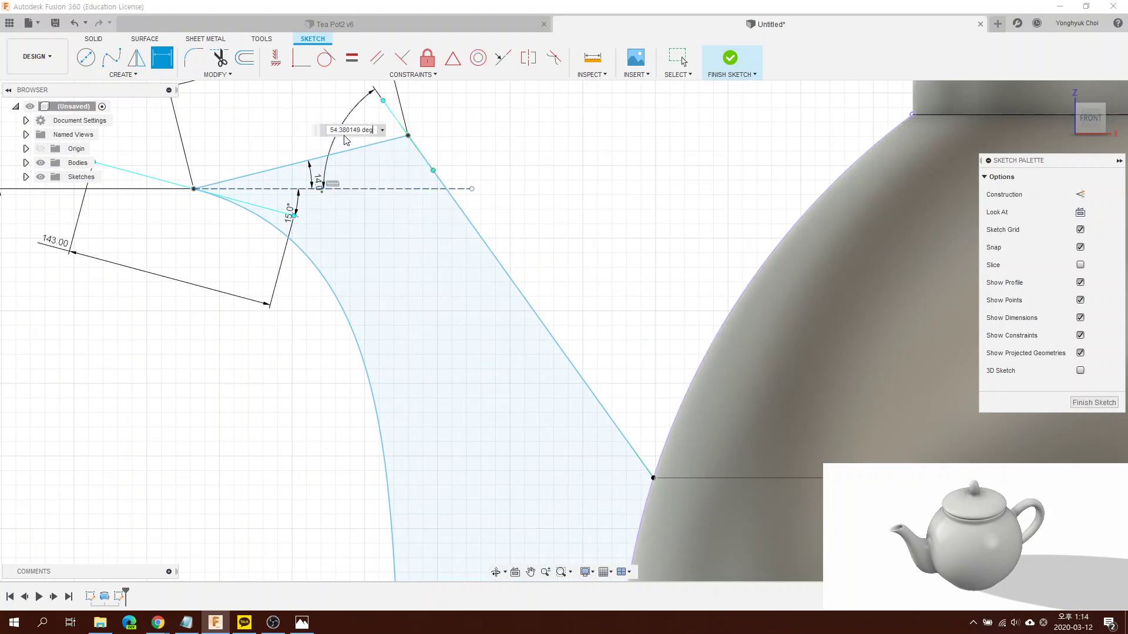
type("60")
key("Return")
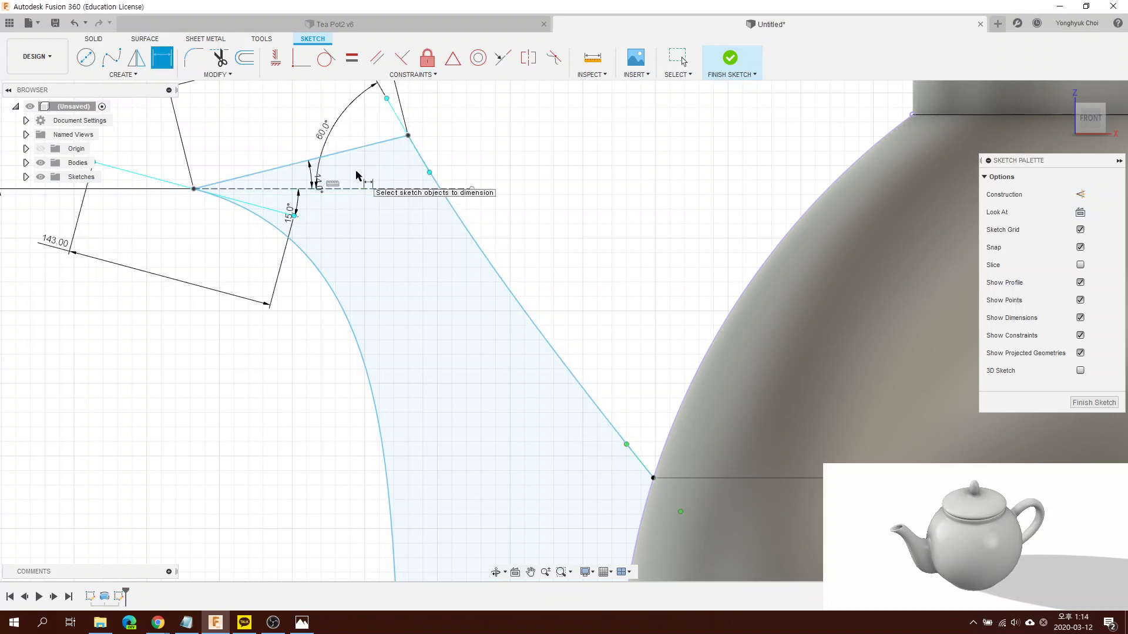
double_click(323, 131)
type("80")
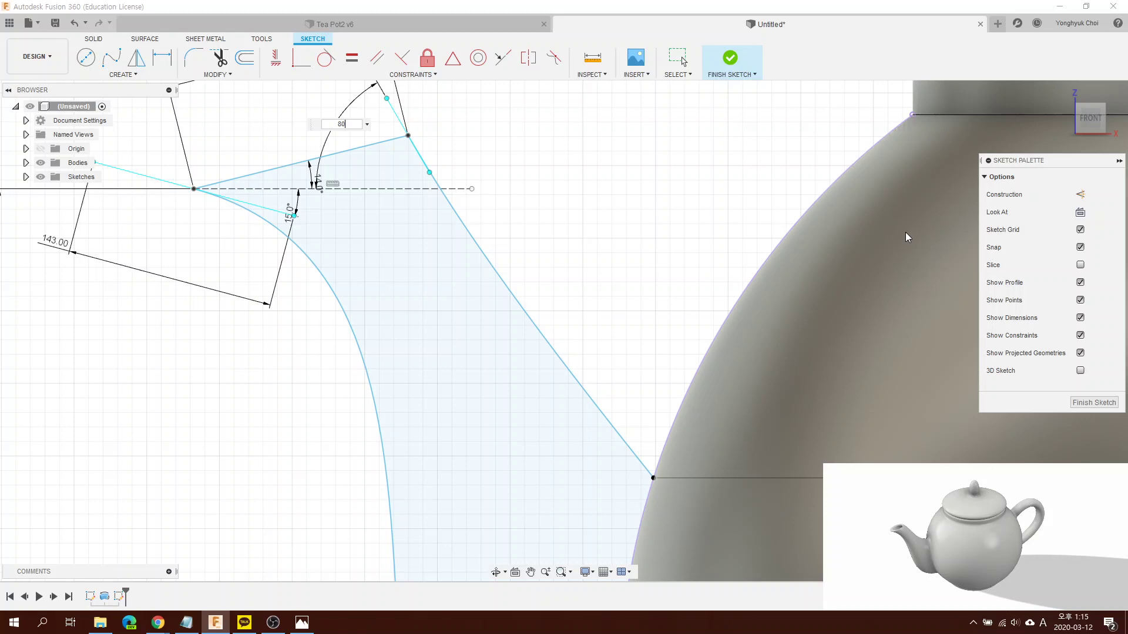
key("Return")
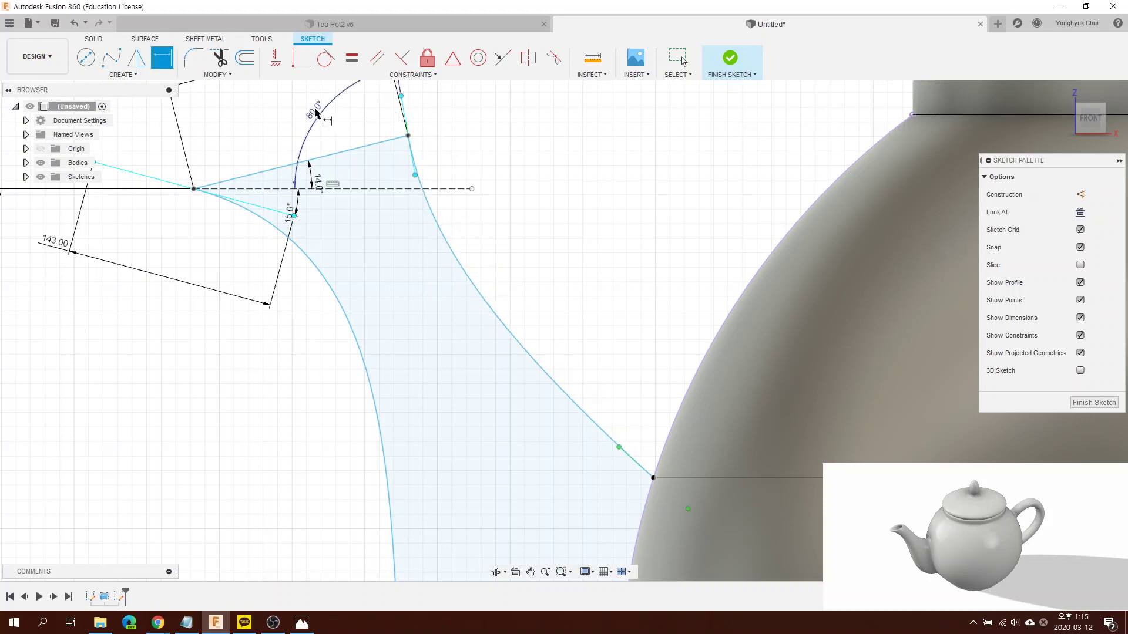
double_click(314, 109)
type("40")
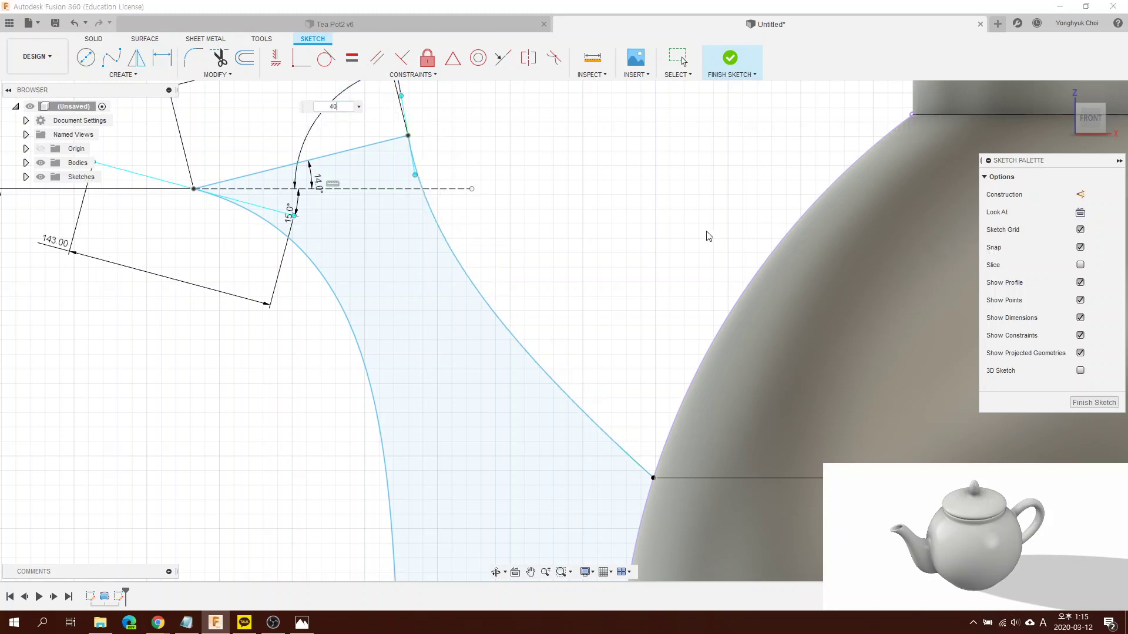
key("Return")
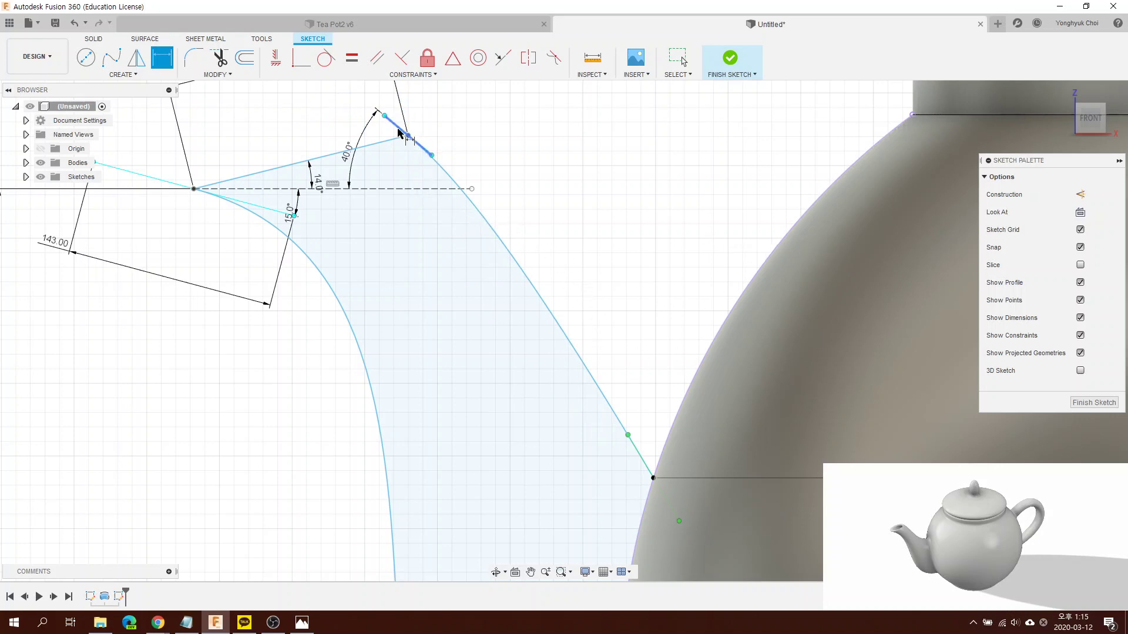
Step: Dimension the upper tangent handle's length to 76
left_click(421, 146)
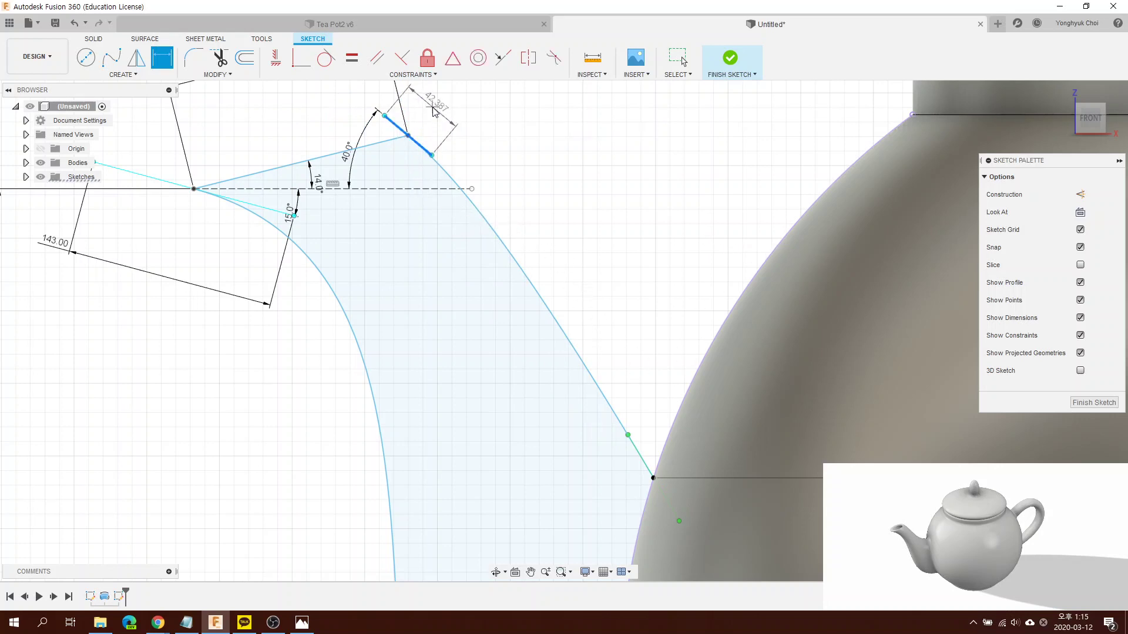
left_click(433, 112)
type("76")
key("Return")
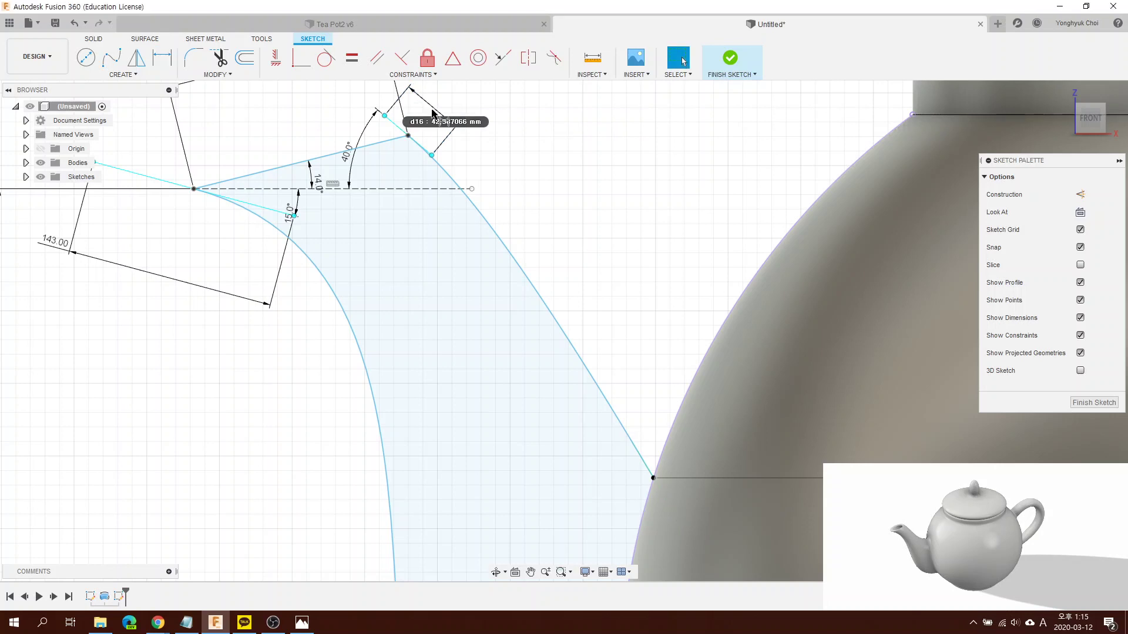
scroll(495, 188, "down", 2)
scroll(529, 246, "down", 2)
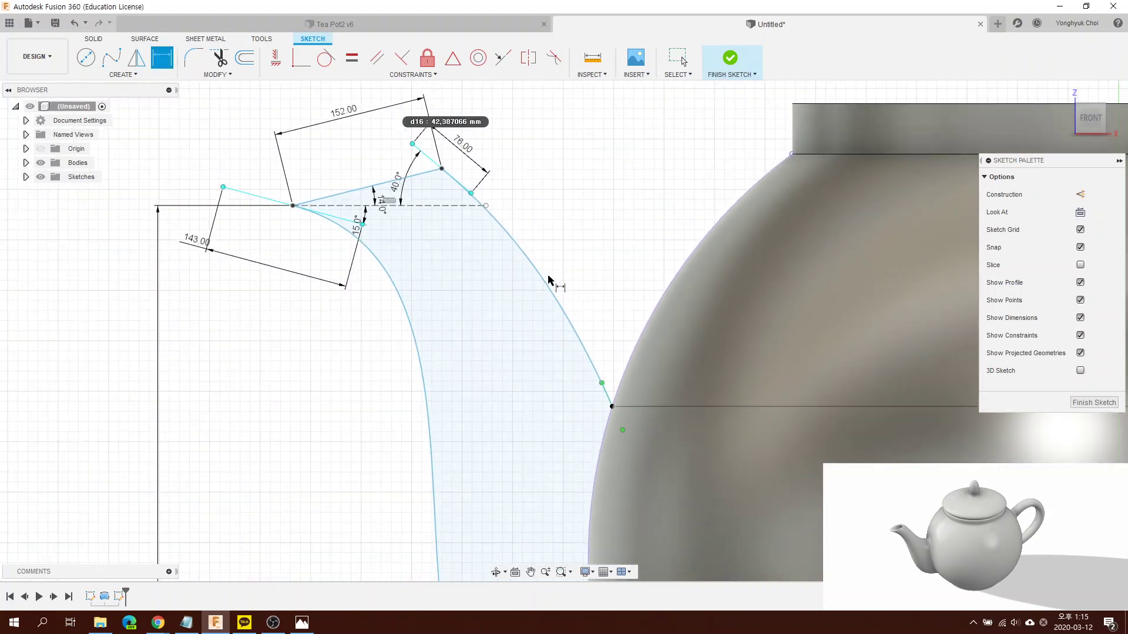
scroll(605, 406, "down", 1)
scroll(601, 417, "down", 1)
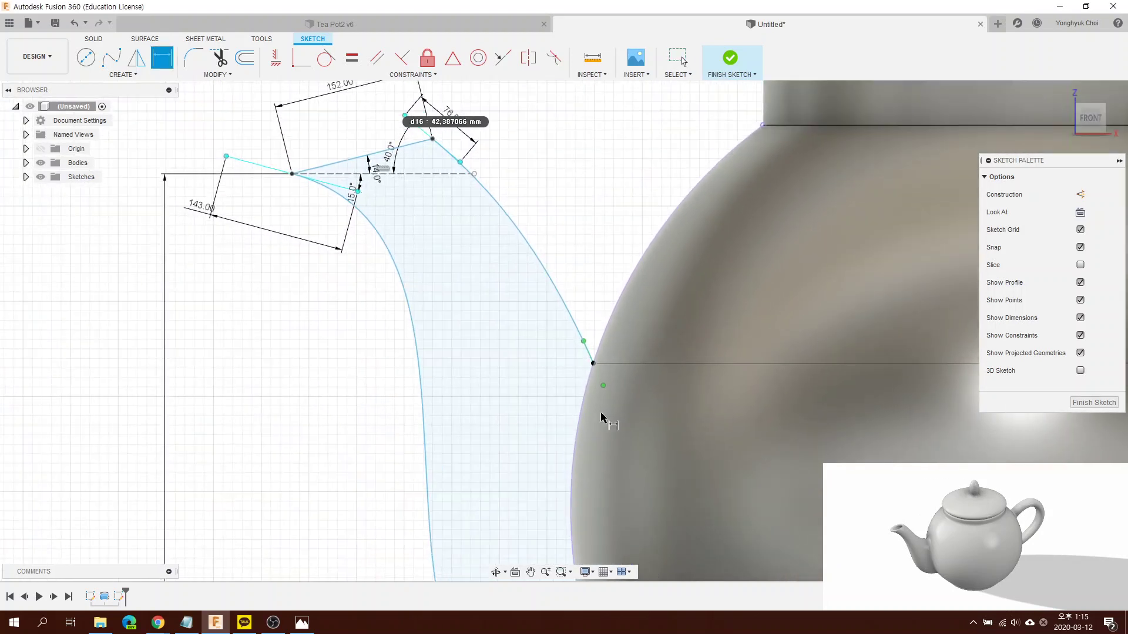
Step: Bend the spline's lower end into an S-curve and add a trial angle on its lower tangent handle
left_click(593, 364)
key("Escape")
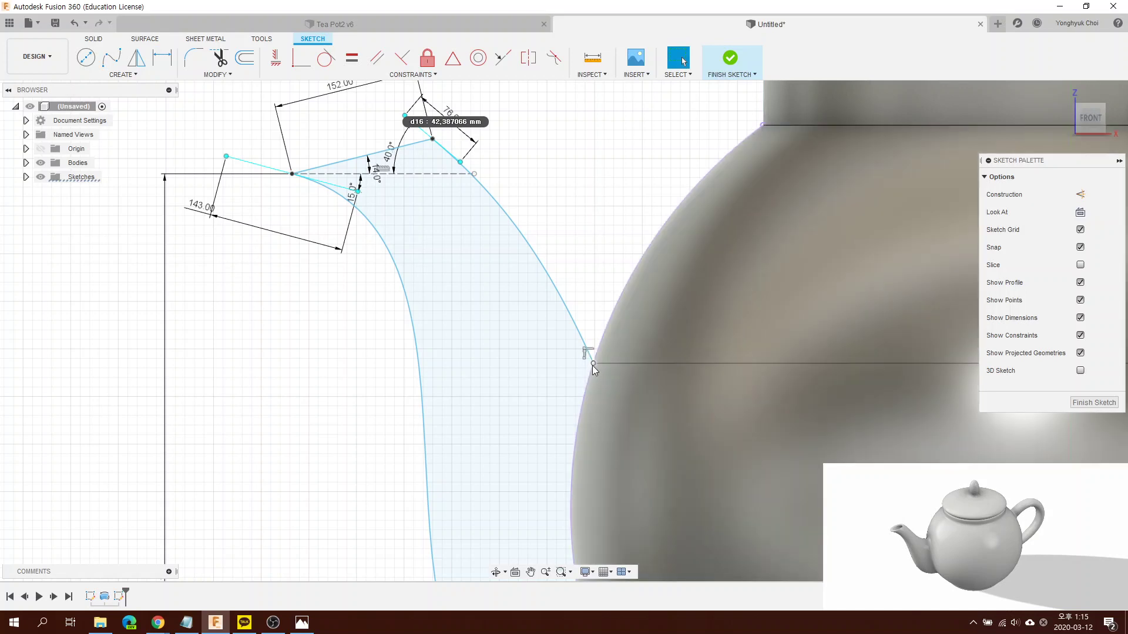
mouse_move(594, 366)
left_mouse_down()
mouse_move(624, 379)
mouse_move(618, 389)
left_mouse_up()
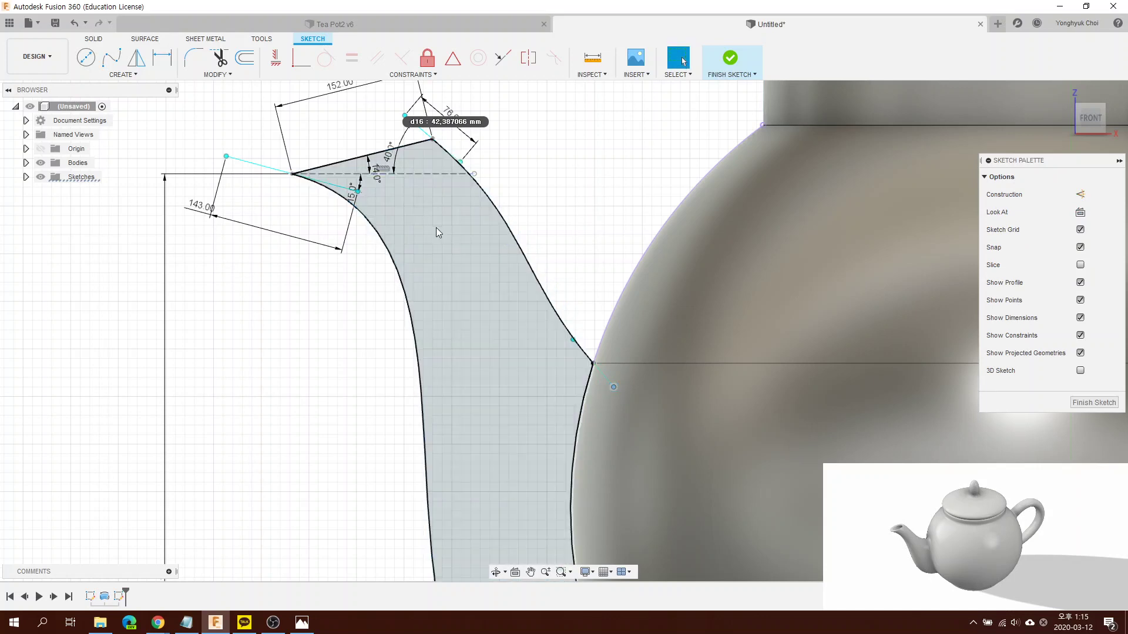
left_click(437, 228)
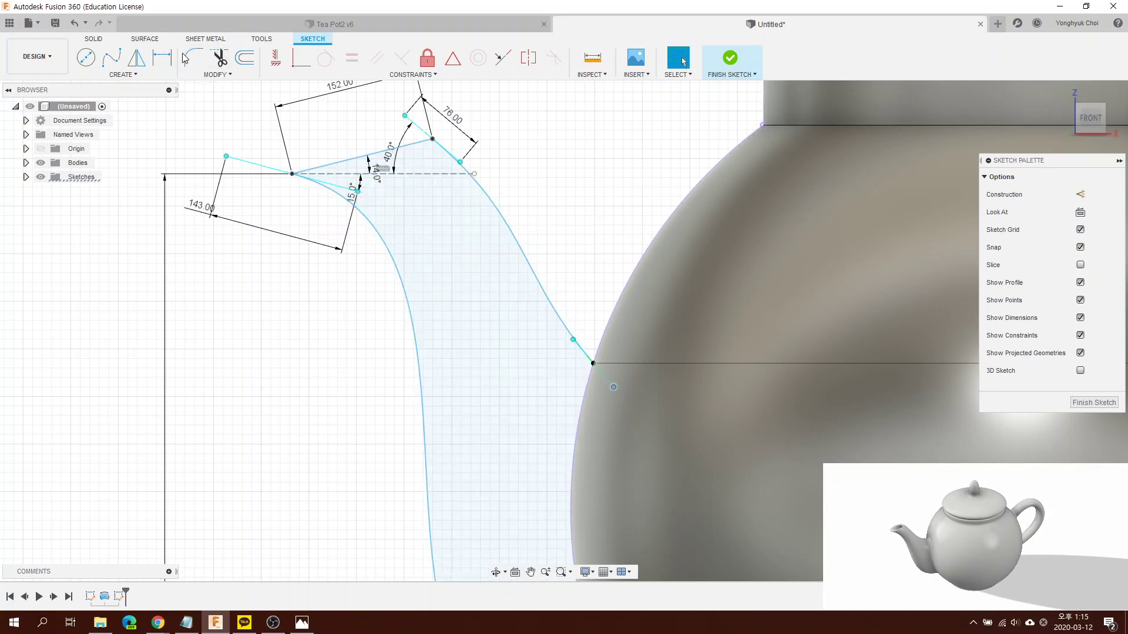
left_click(162, 57)
left_click(420, 175)
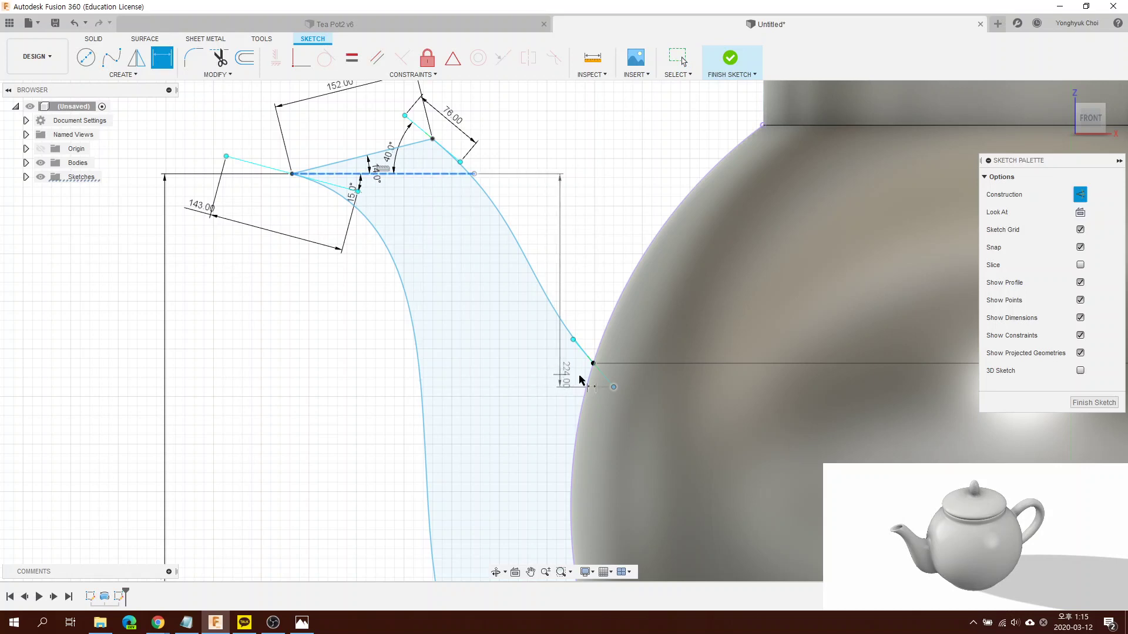
left_click(604, 377)
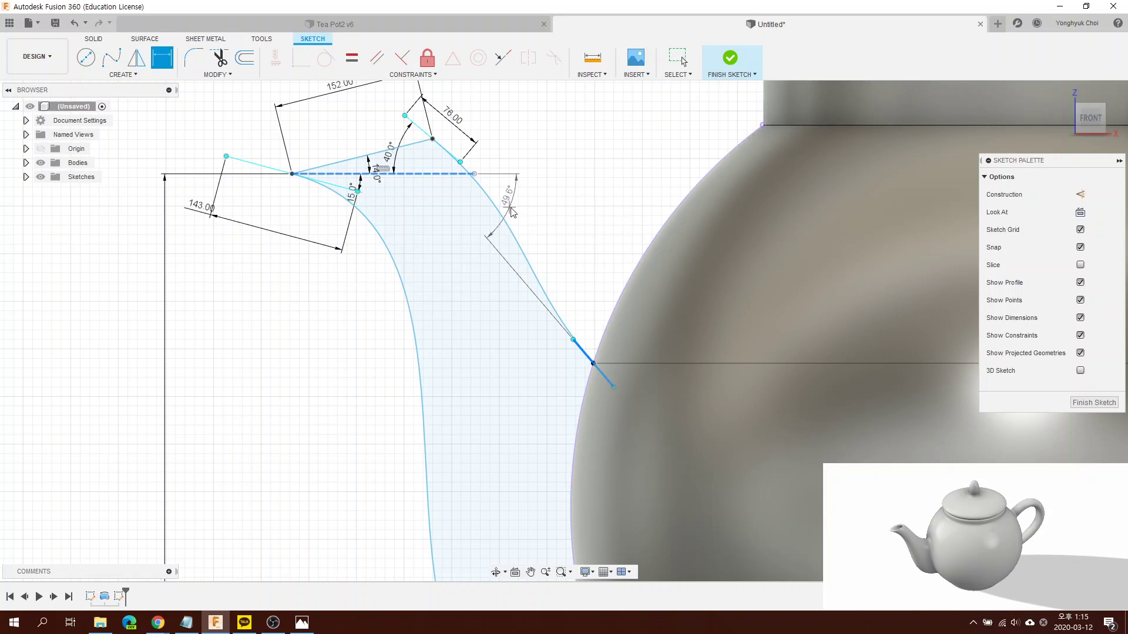
left_click(546, 226)
type("10")
key("Return")
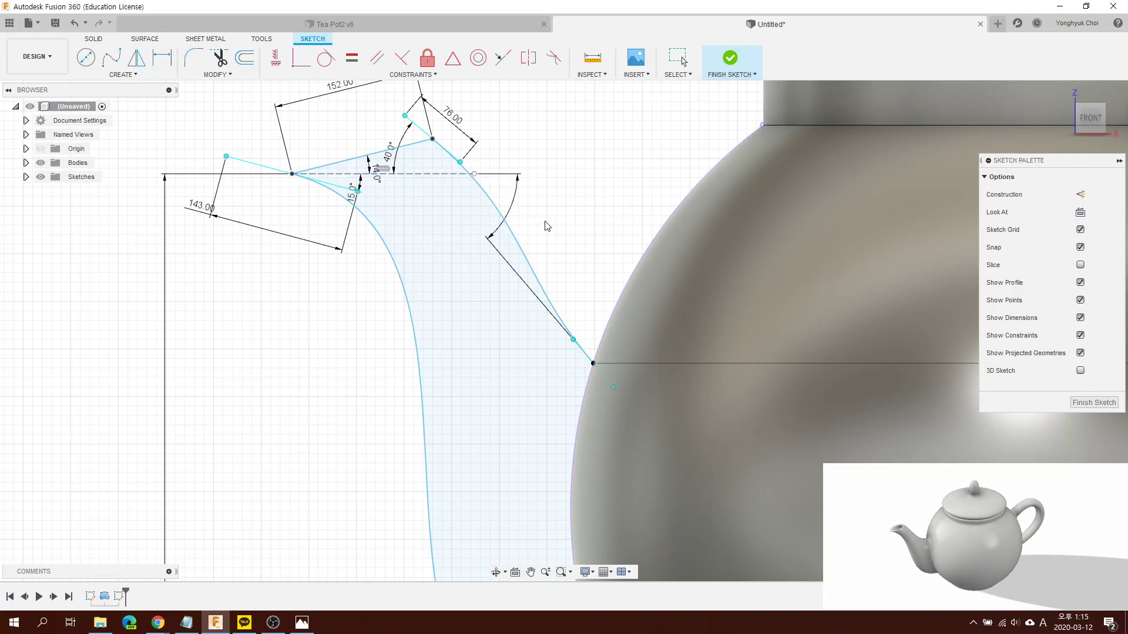
Step: Delete the 49.6° angle dimension and pull the lower tangent handle to reshape the curve
key("d")
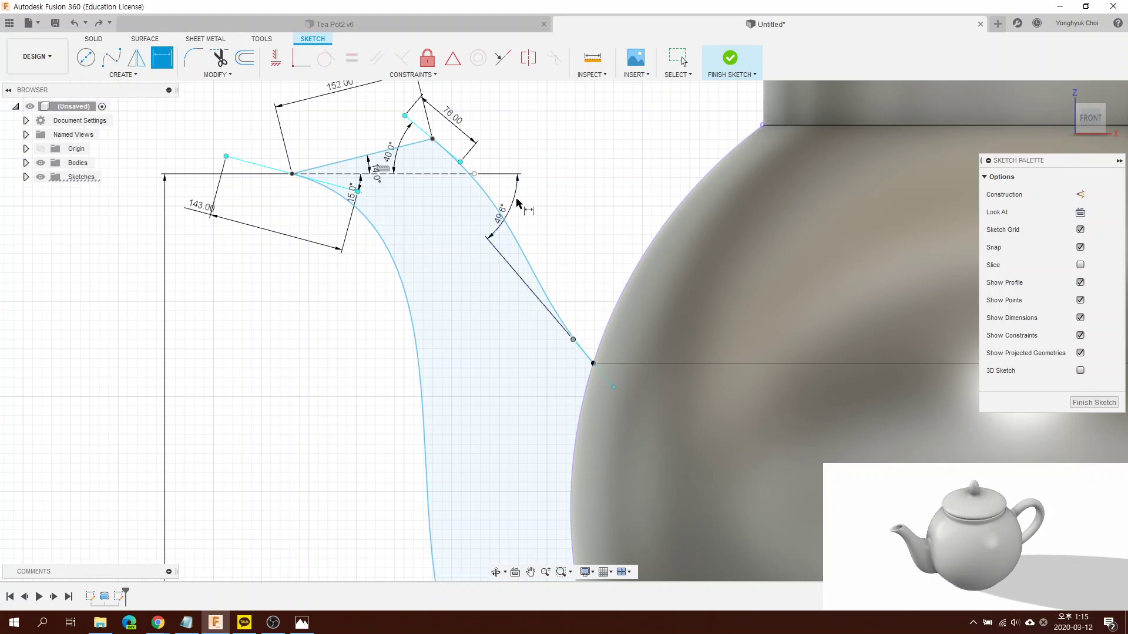
key("Escape")
key("Delete")
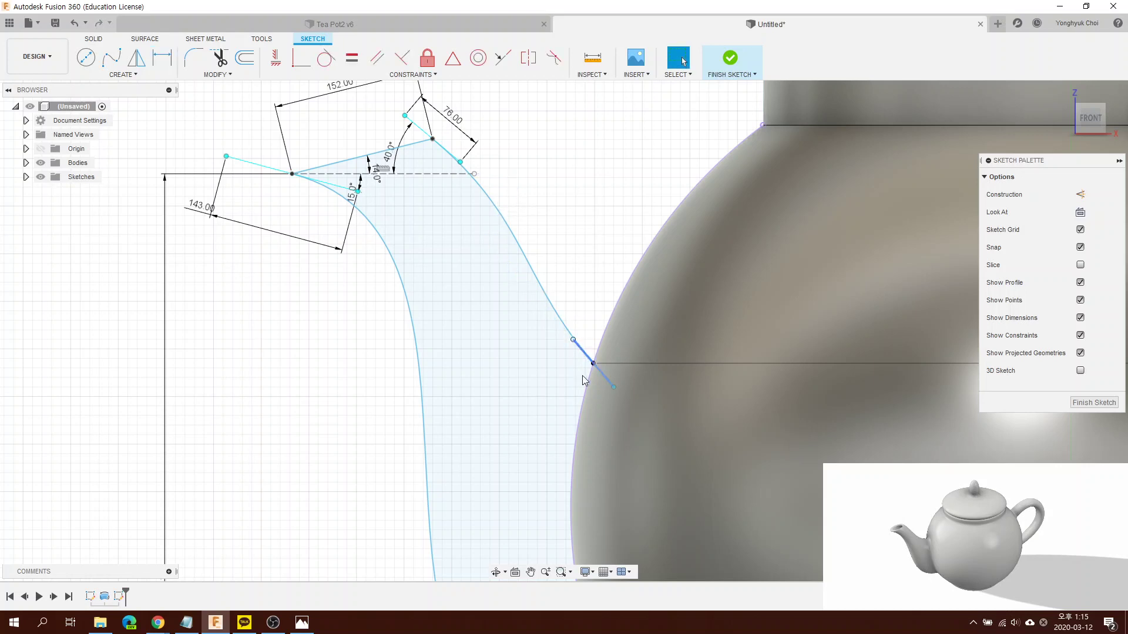
mouse_move(613, 387)
left_mouse_down()
mouse_move(632, 369)
mouse_move(631, 378)
left_mouse_up()
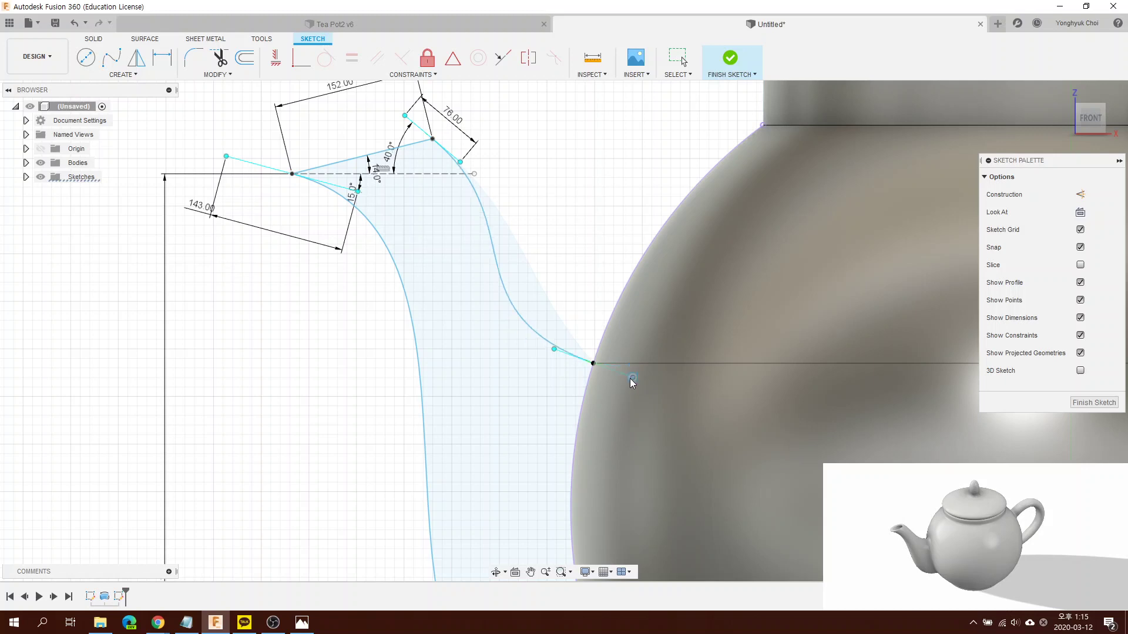
Step: Angle the lower tangent handle 10° from the dashed horizontal guide
key("d")
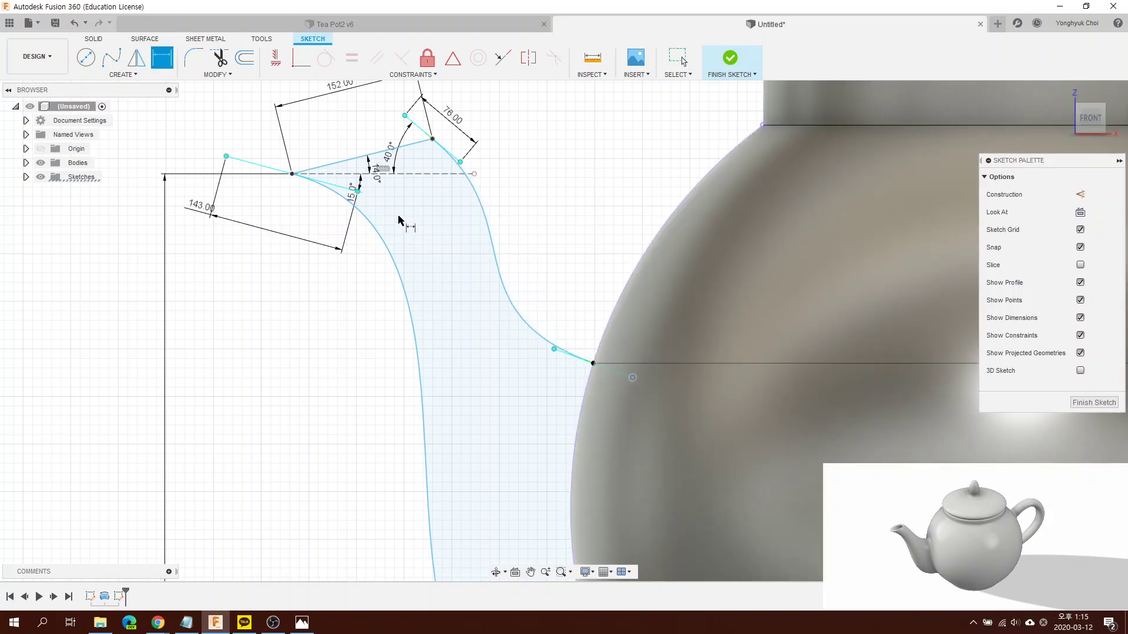
left_click(402, 175)
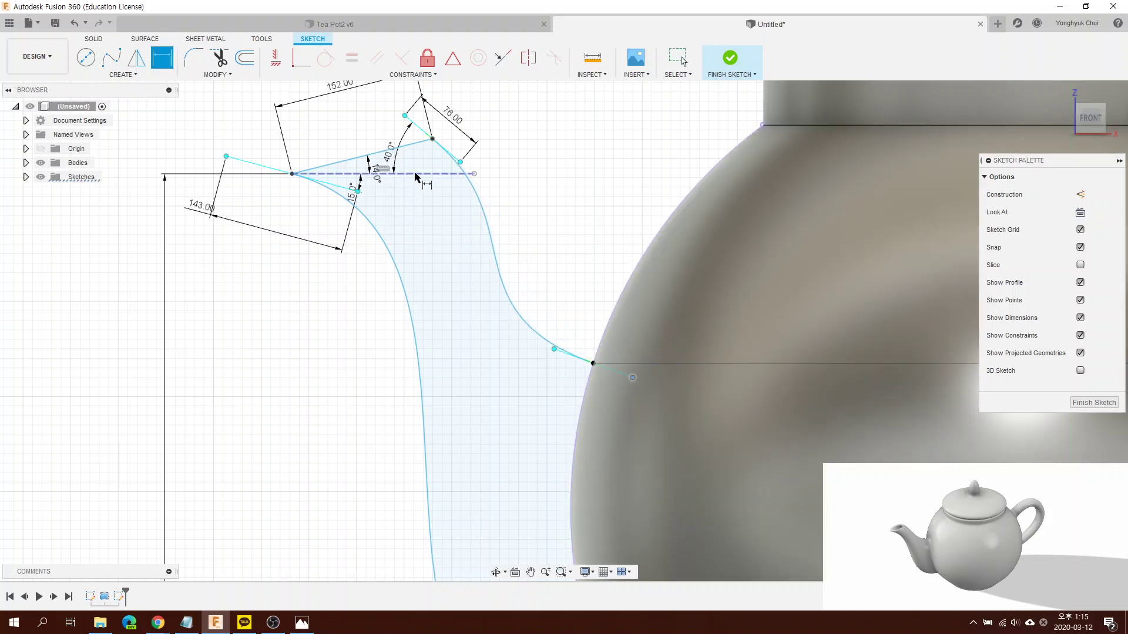
left_click(567, 353)
left_click(444, 252)
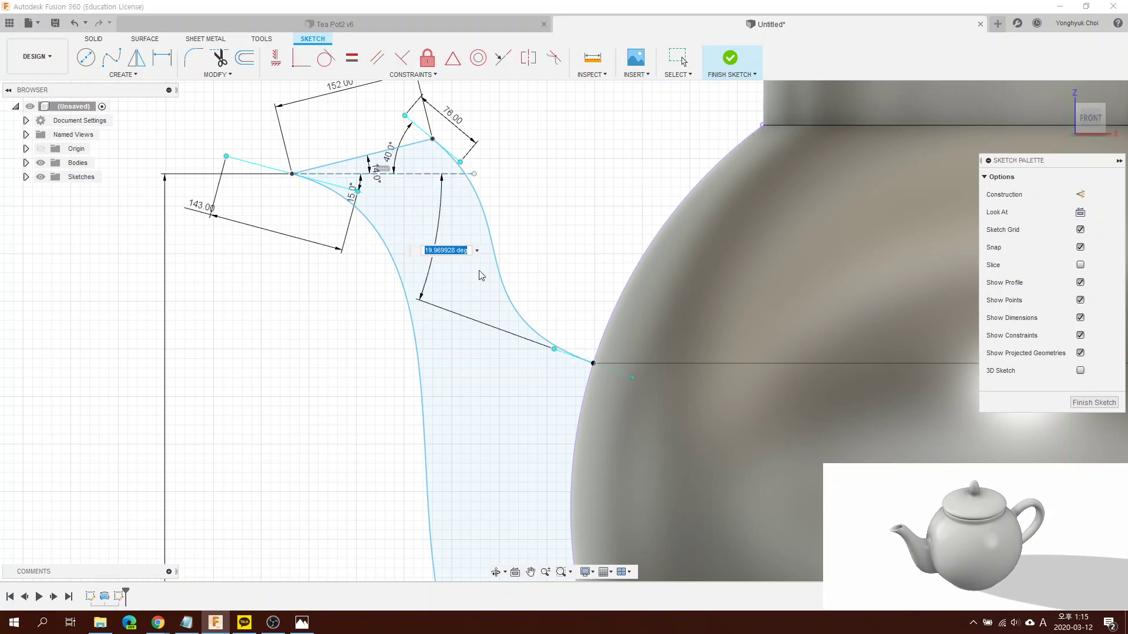
type("10")
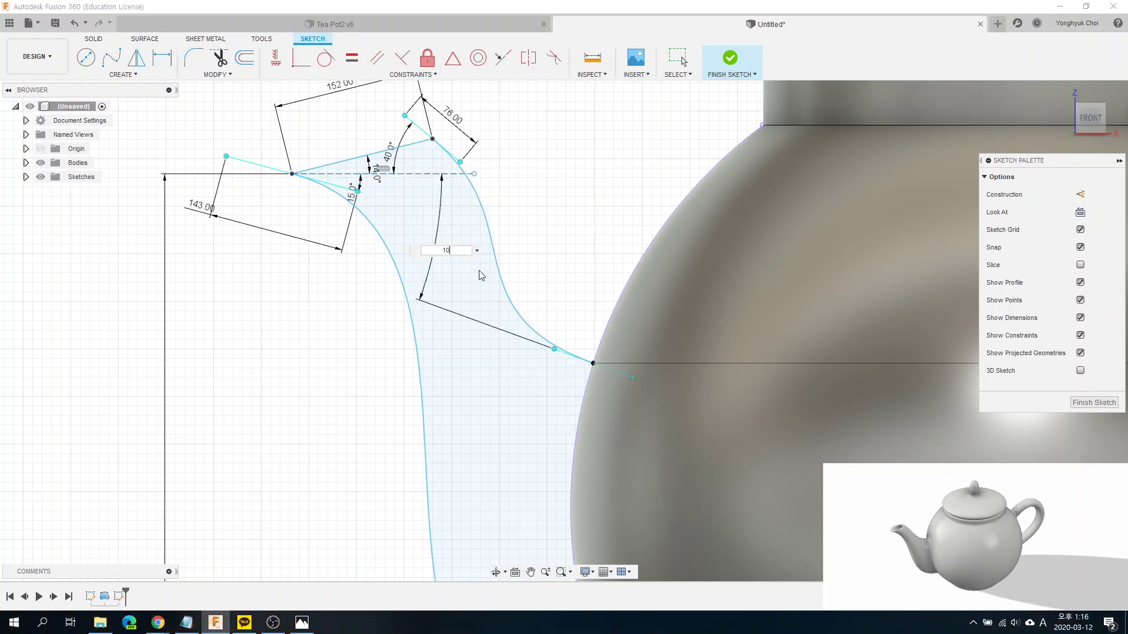
key("Return")
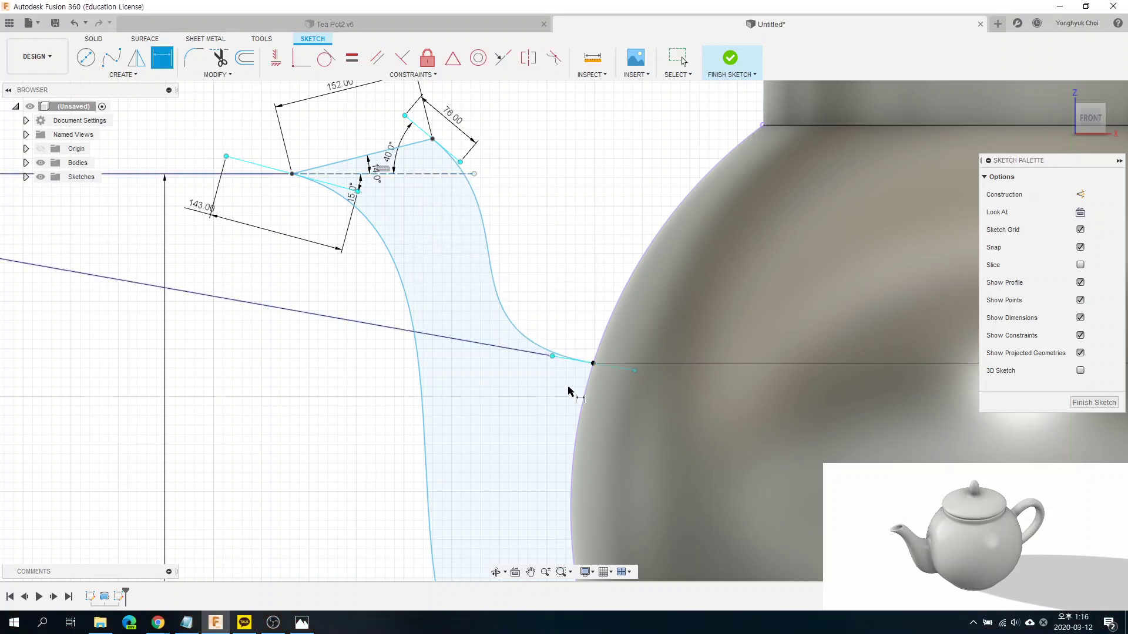
Step: Dimension the lower tangent handle's length to 86
left_click(605, 367)
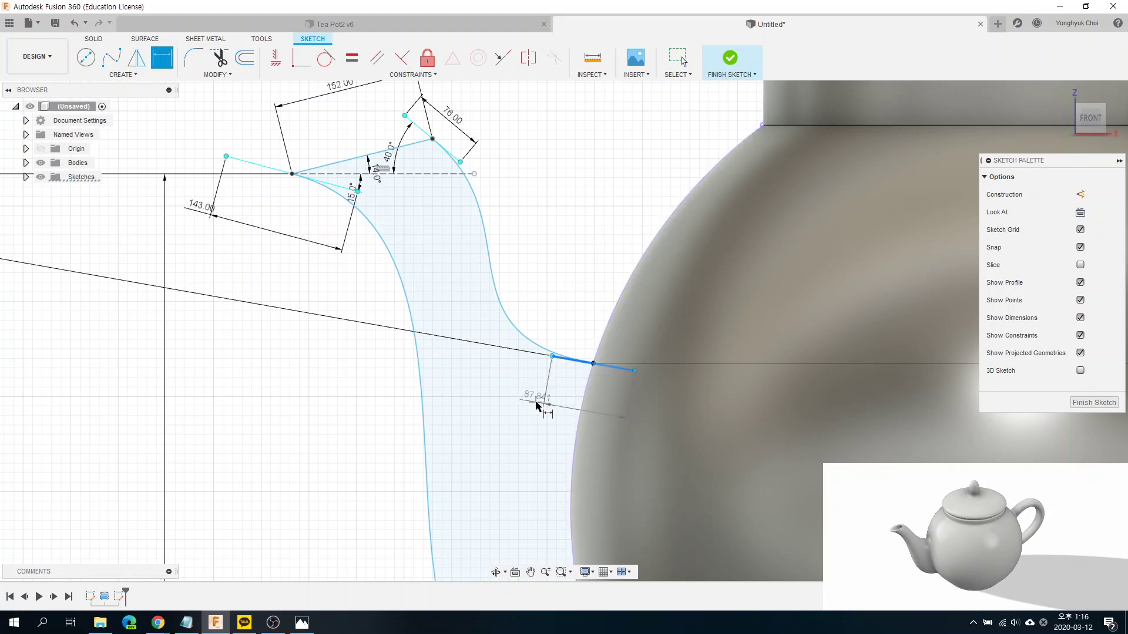
left_click(516, 400)
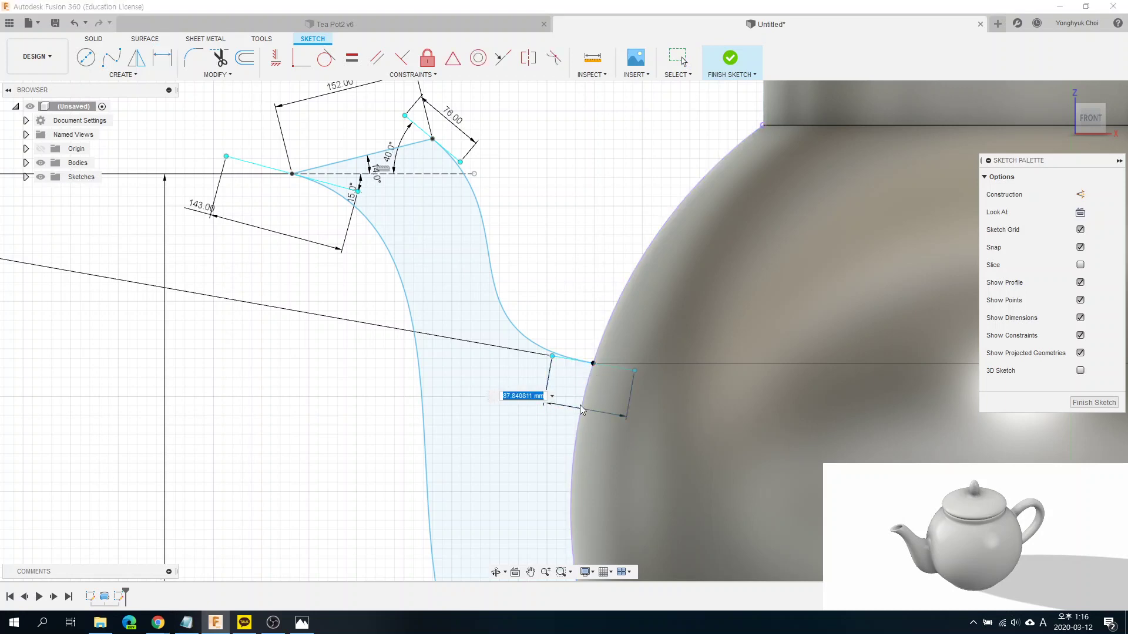
type("86")
key("Return")
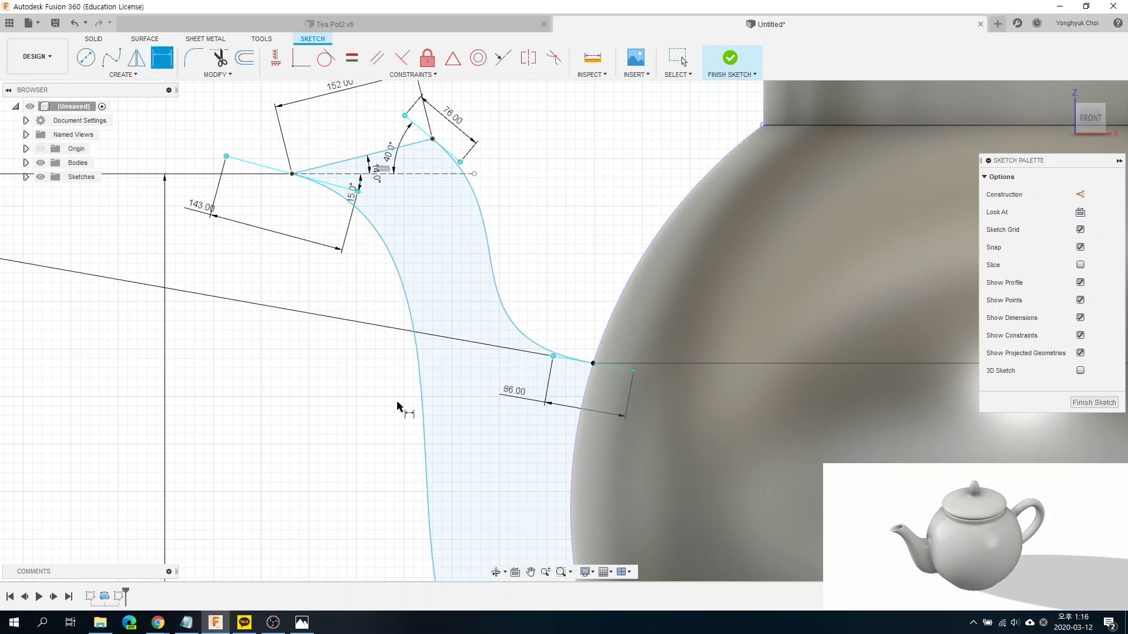
scroll(410, 419, "down", 1)
scroll(456, 290, "down", 2)
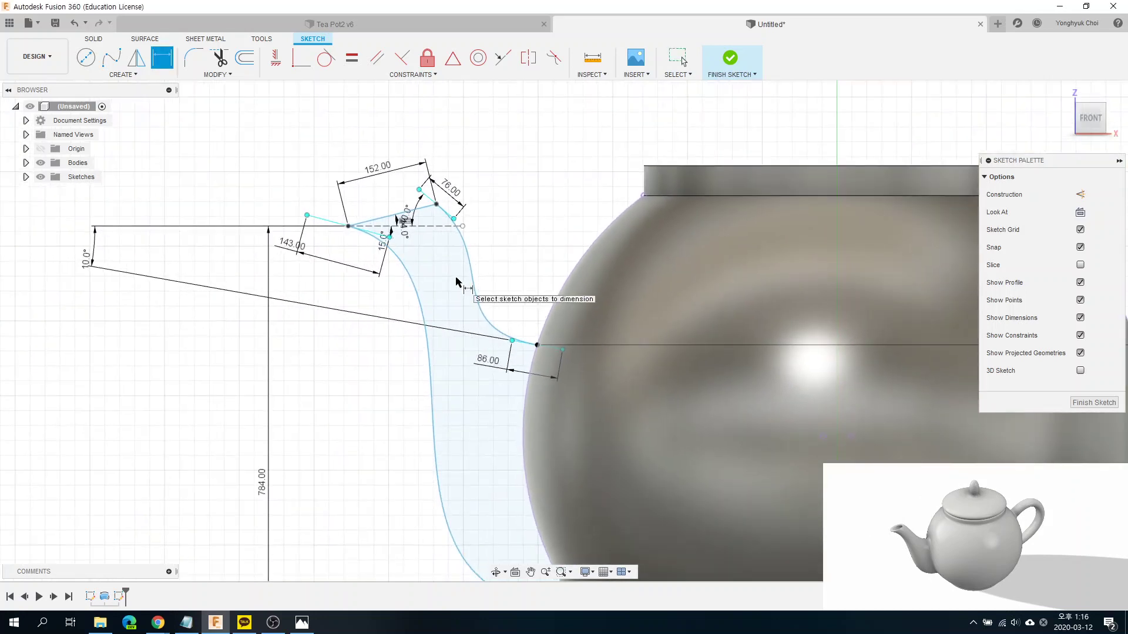
scroll(480, 297, "down", 2)
scroll(551, 320, "down", 1)
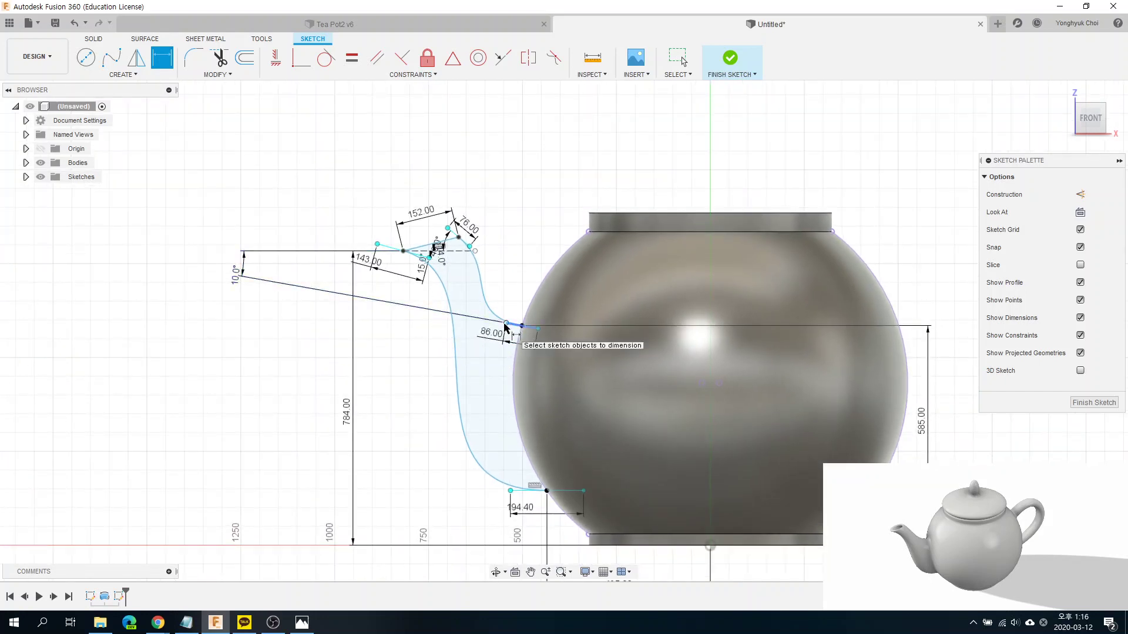
left_click(403, 252)
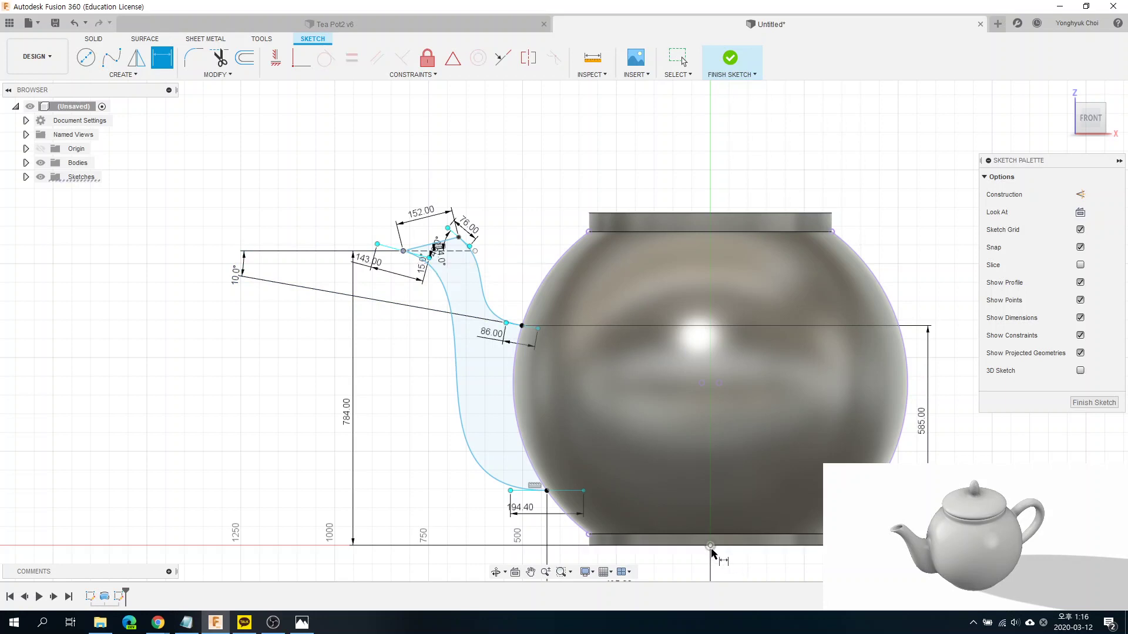
Step: Dimension the spout tip 893 mm horizontally from the pot's centre axis
left_click(711, 546)
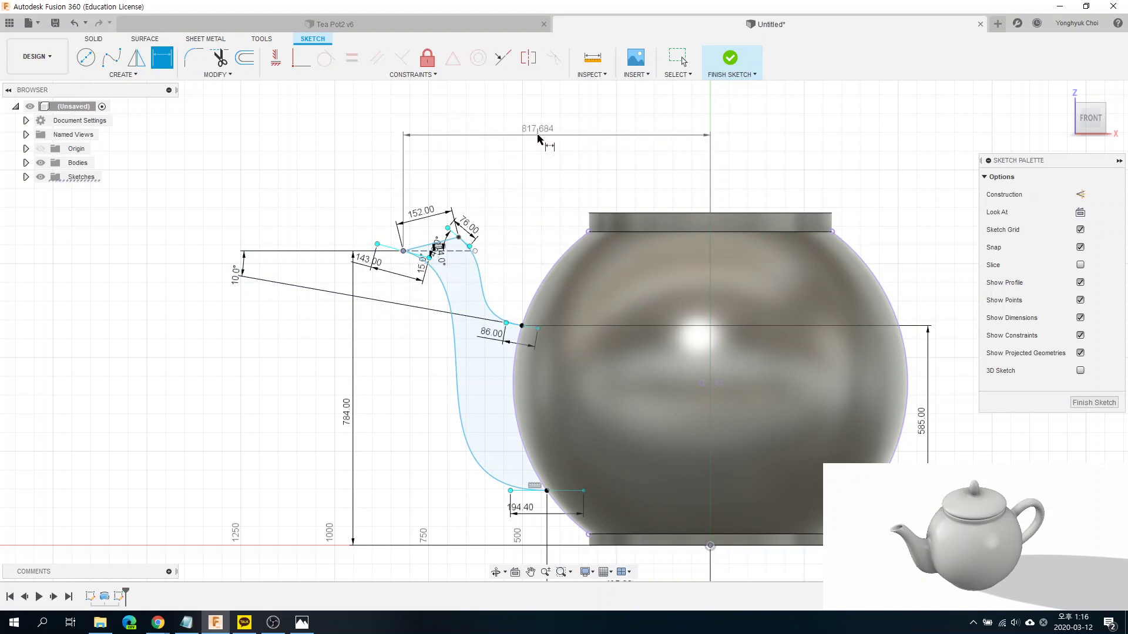
left_click(536, 137)
type("893")
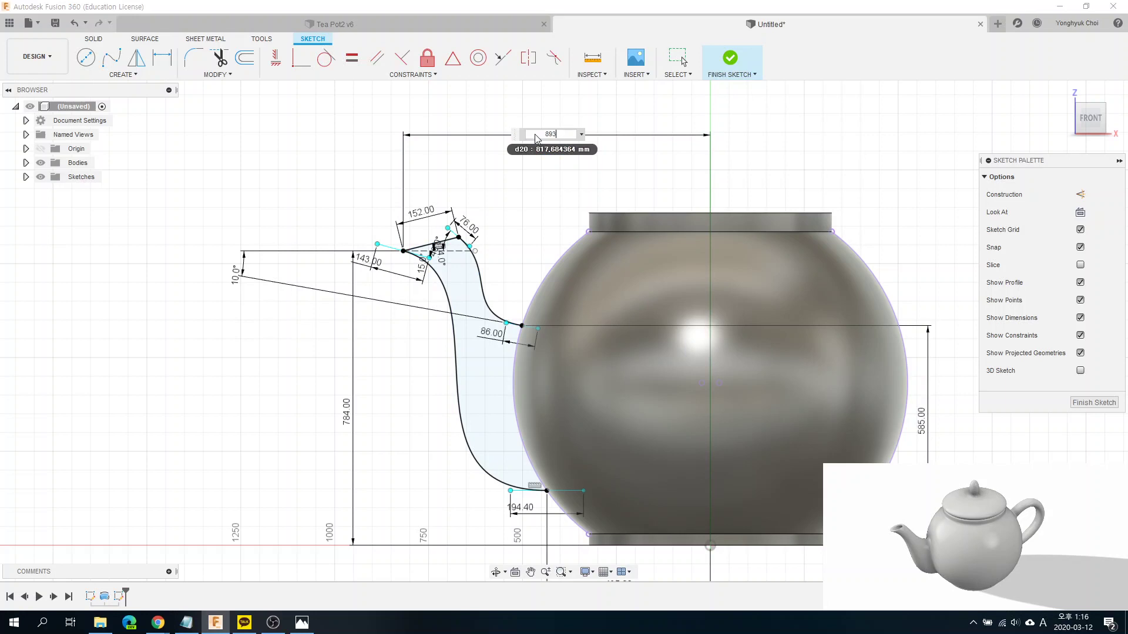
key("Return")
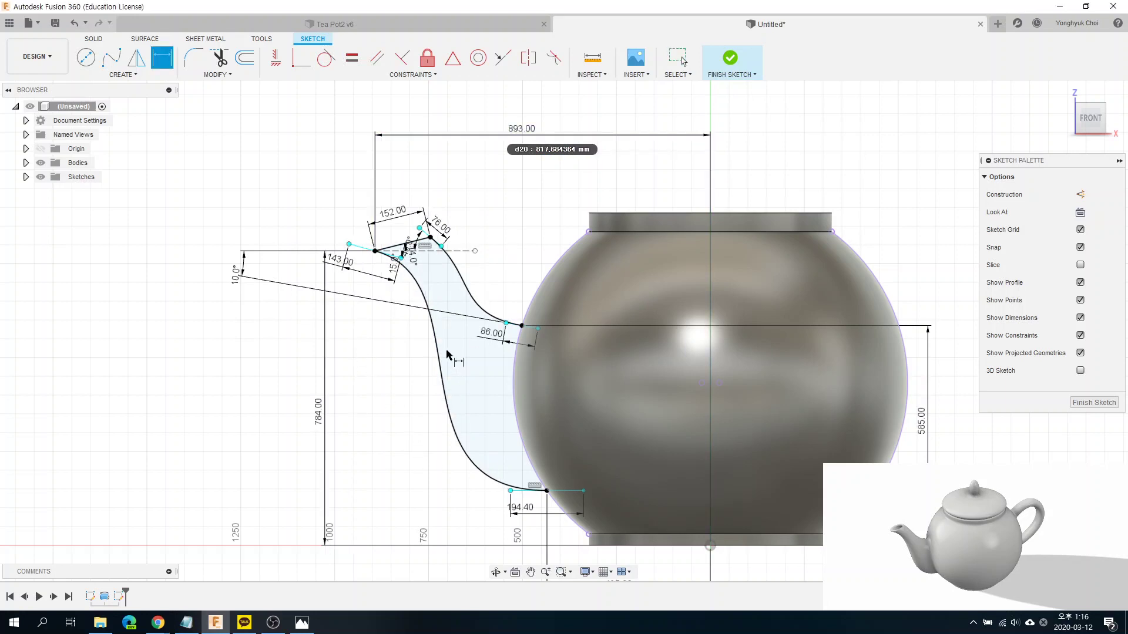
scroll(446, 354, "up", 1)
scroll(447, 346, "up", 1)
scroll(451, 309, "up", 2)
scroll(456, 261, "up", 1)
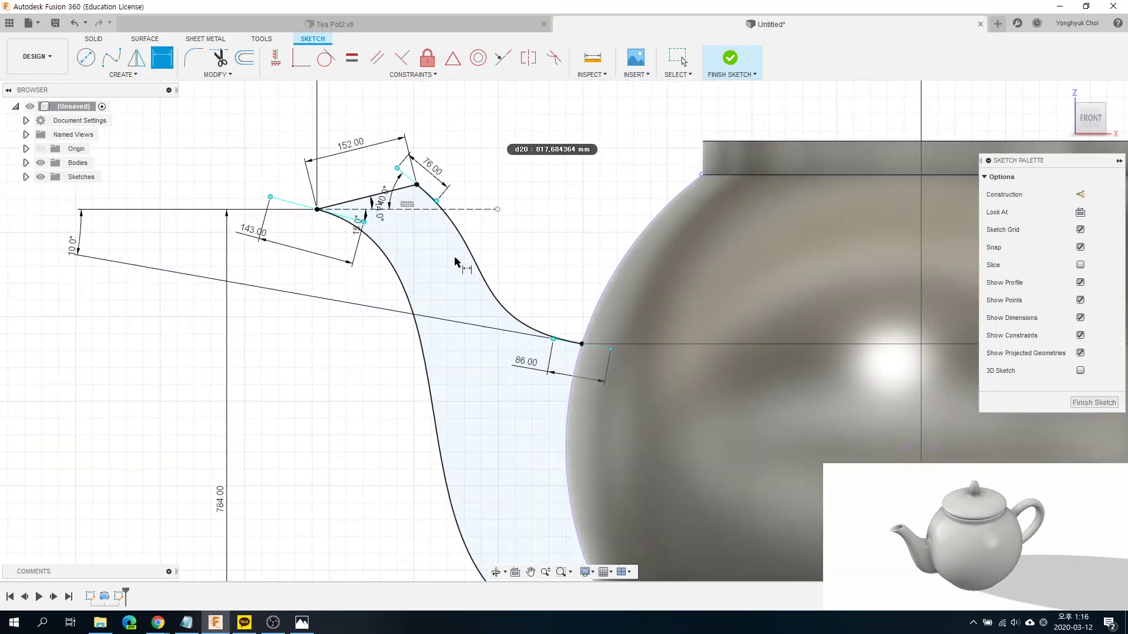
scroll(399, 280, "down", 2)
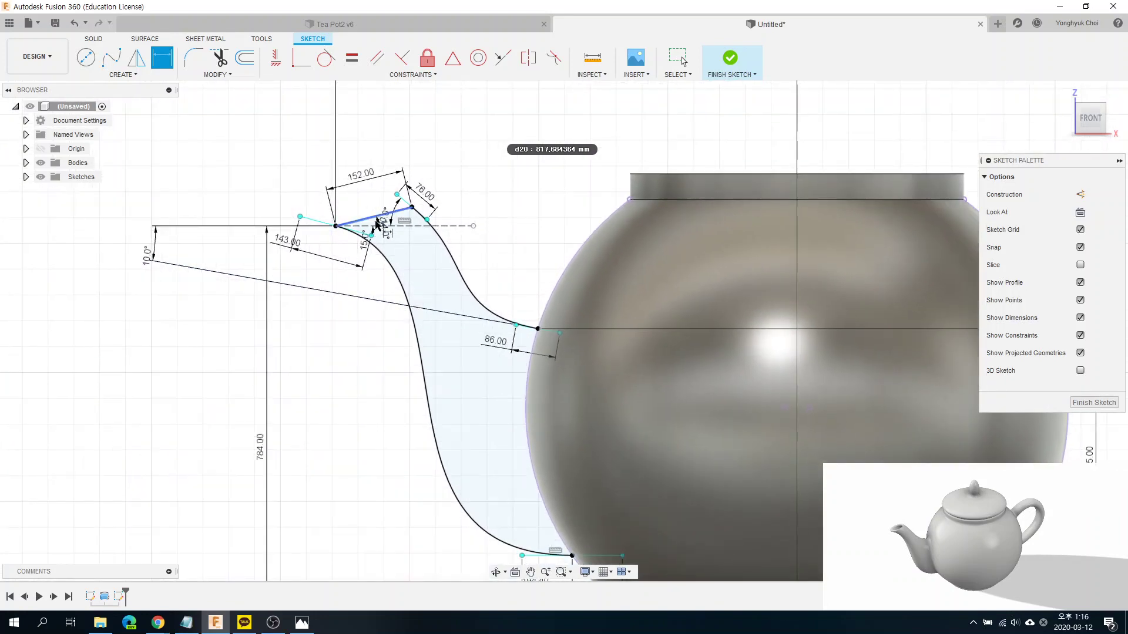
scroll(378, 247, "up", 1)
scroll(385, 251, "up", 2)
scroll(401, 248, "up", 2)
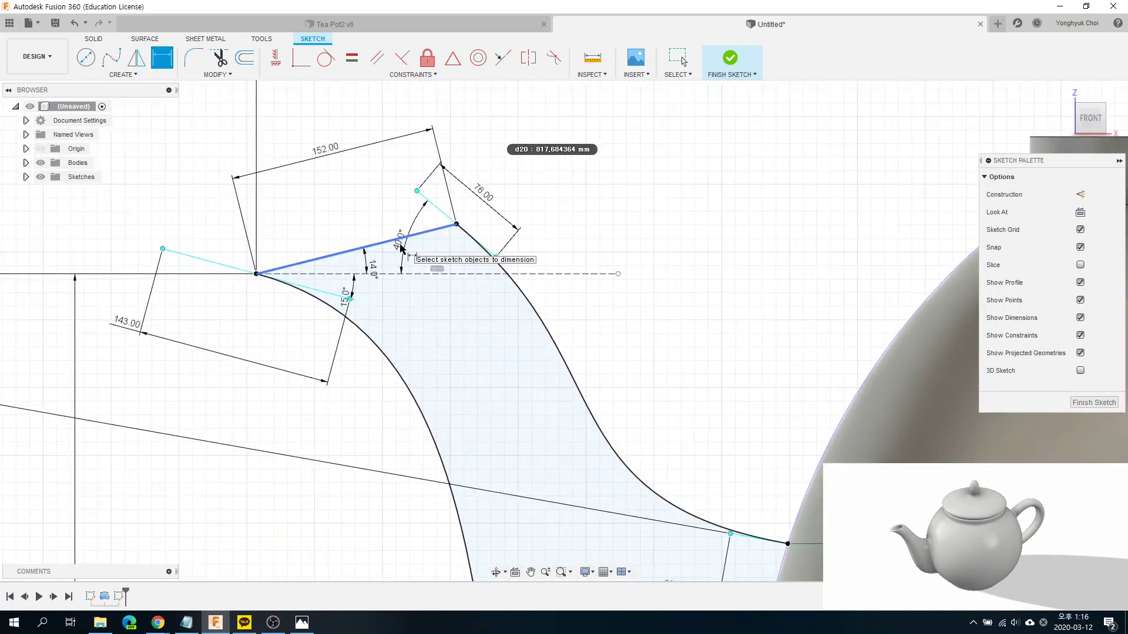
scroll(399, 246, "up", 2)
Step: Add the spout mouth angle, change it from 30° to 35°, and reposition the 194.40 dimension
left_click(405, 245)
type("30")
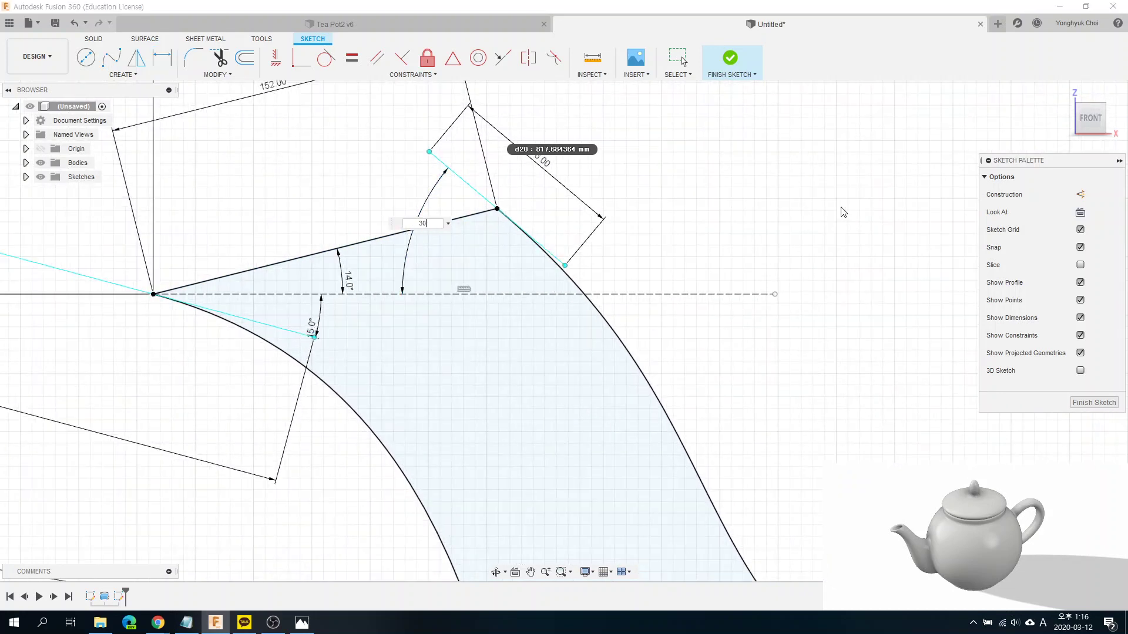
key("Return")
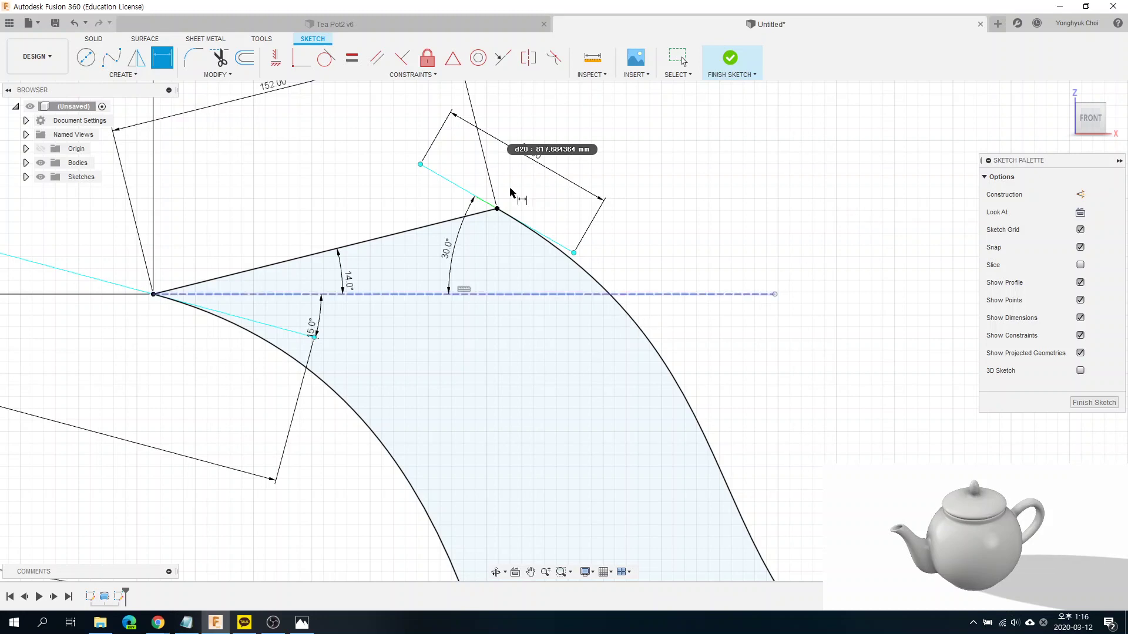
scroll(495, 224, "down", 1)
scroll(495, 223, "down", 2)
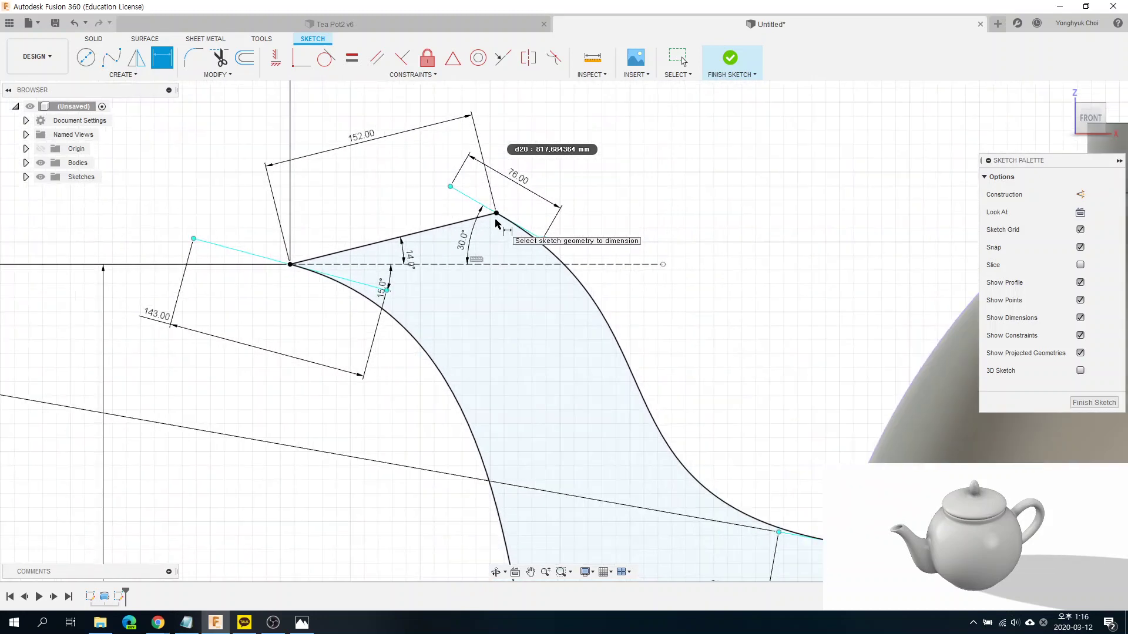
double_click(473, 242)
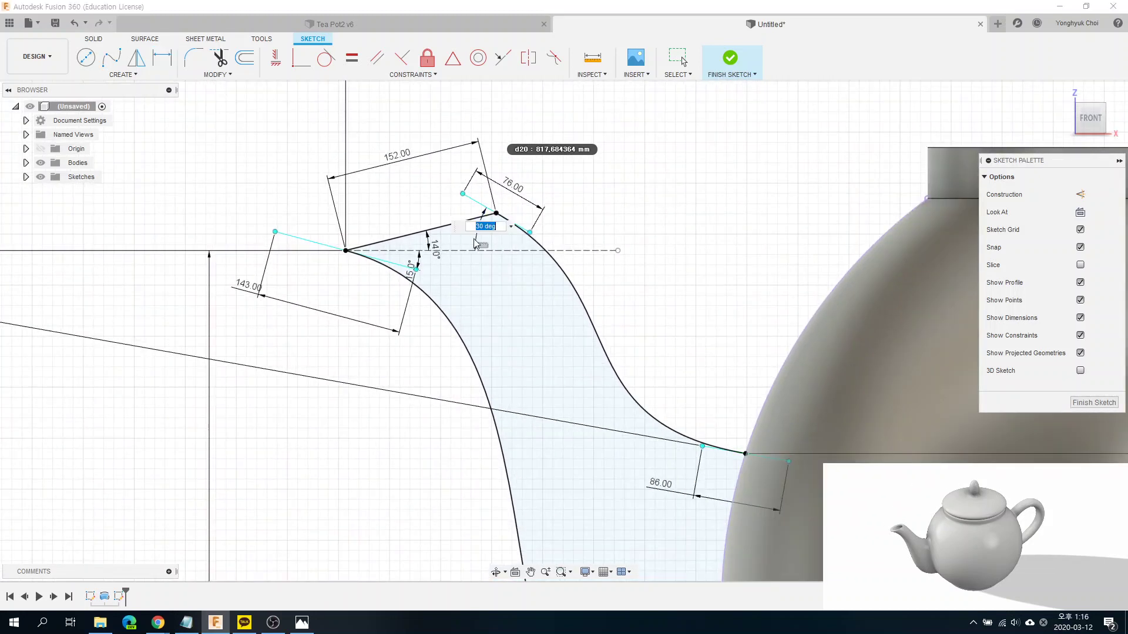
type("35")
key("Return")
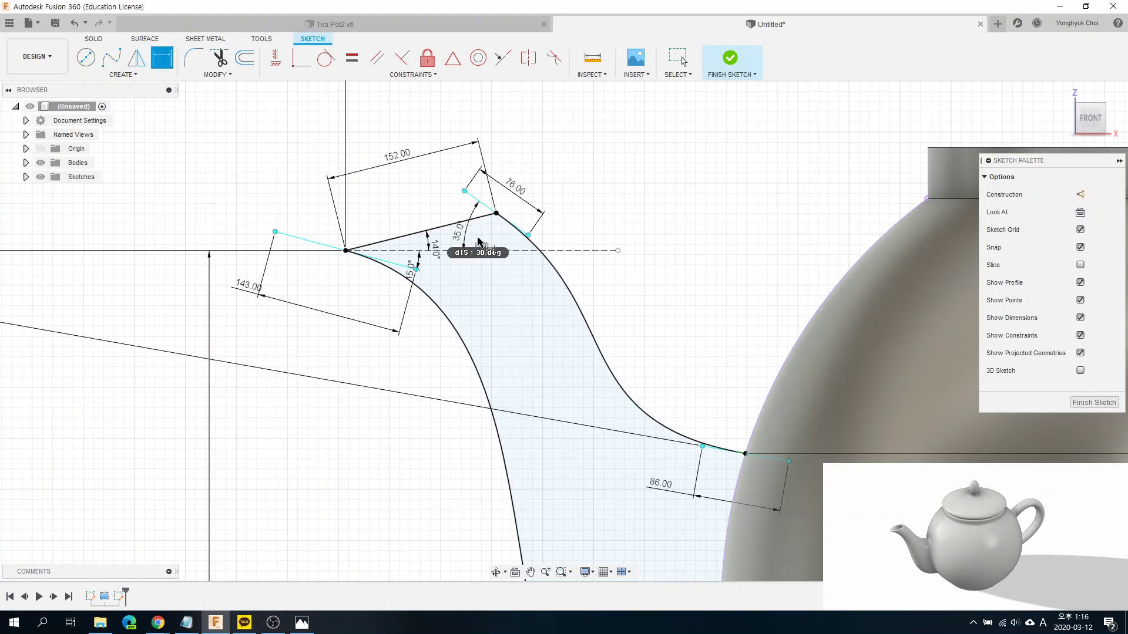
scroll(587, 265, "down", 5)
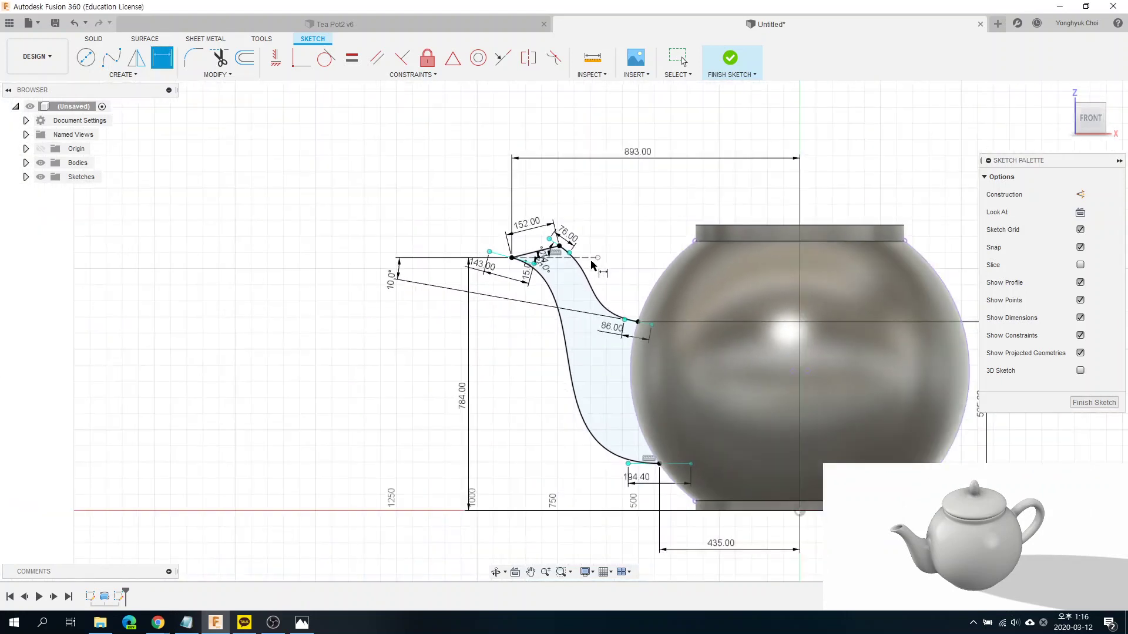
scroll(644, 399, "up", 1)
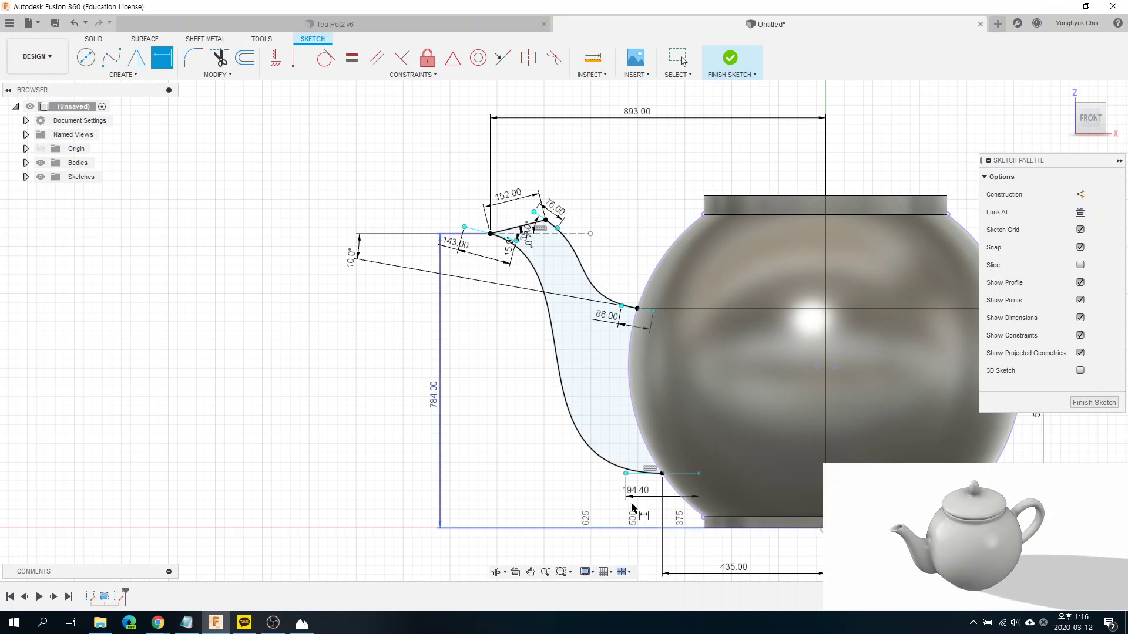
left_click(644, 493)
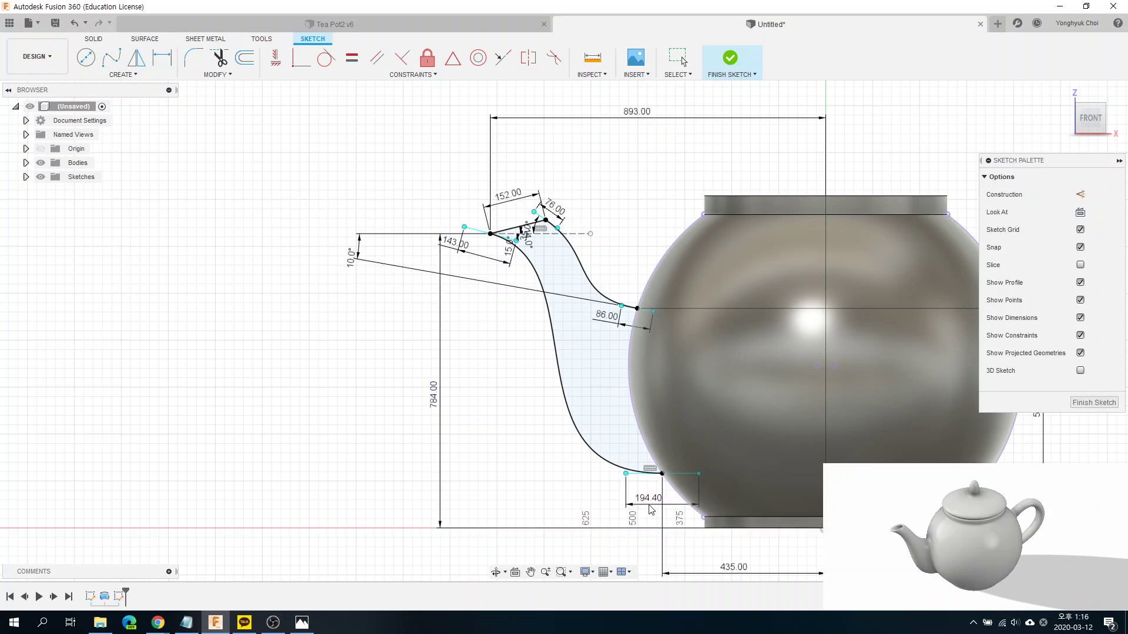
key("d")
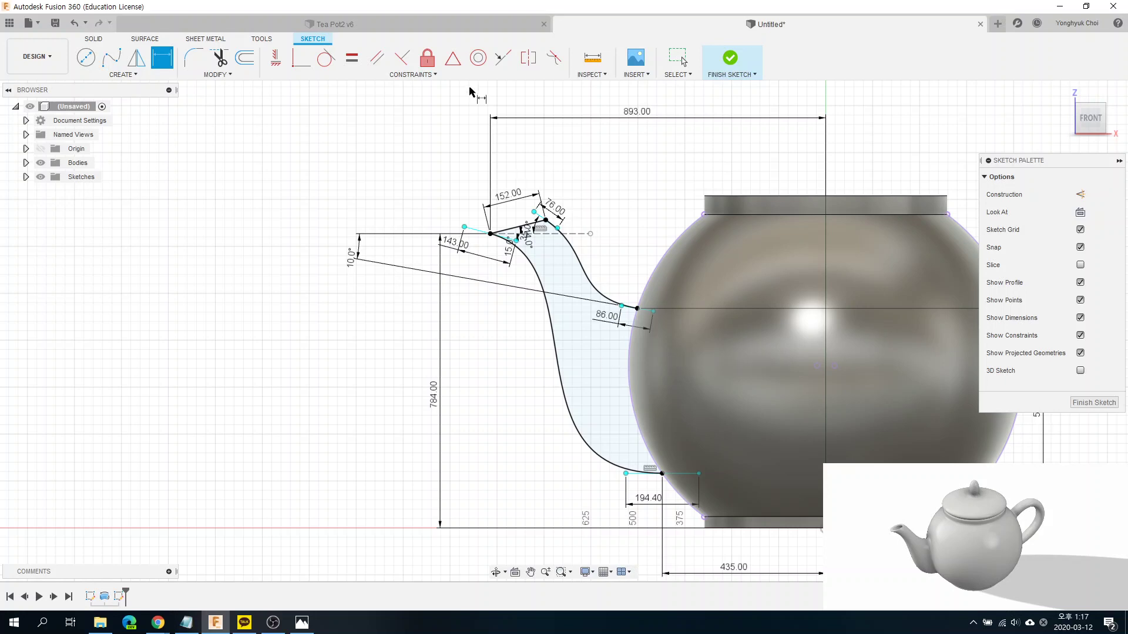
Step: Finish the spout sketch and view the teapot from an angled 3D perspective
left_click(731, 59)
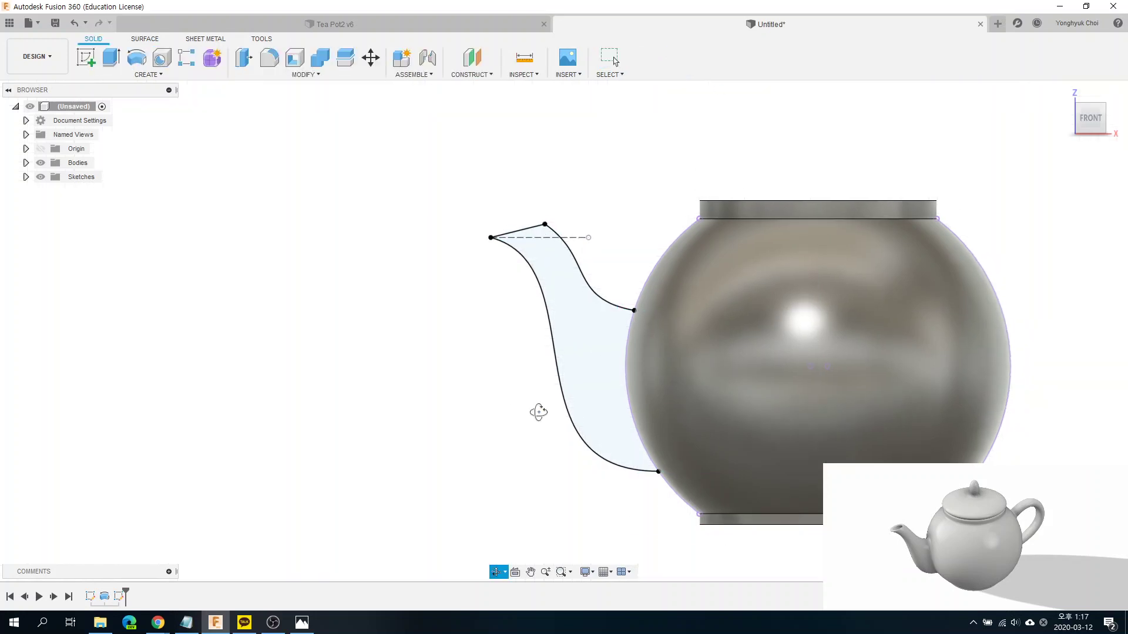
middle_click_drag(536, 410, 566, 428, "shift")
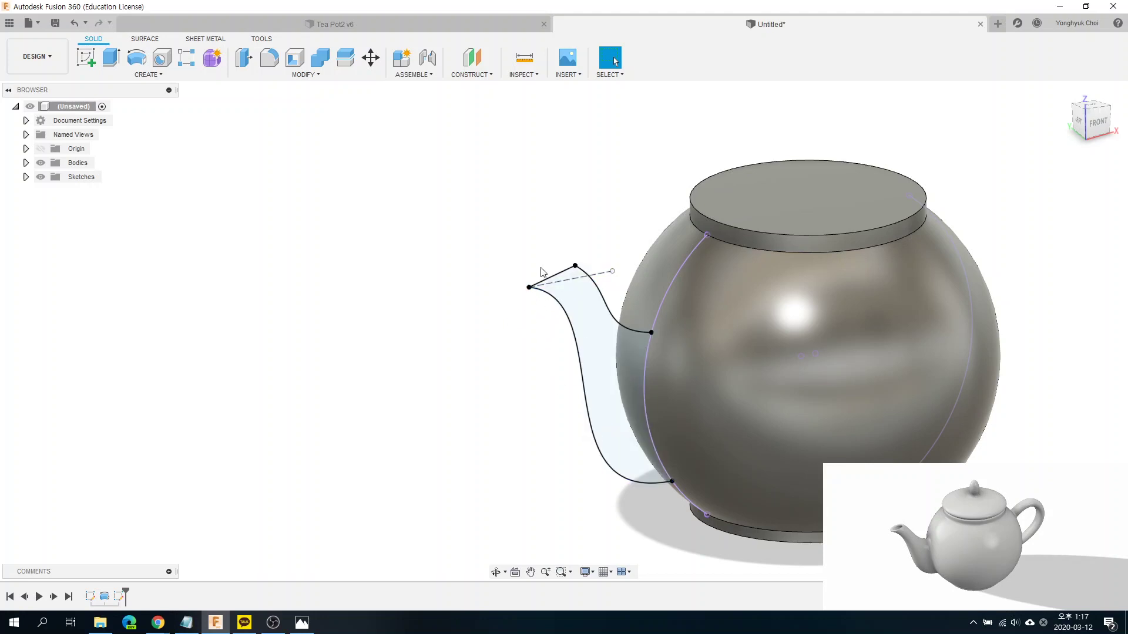
scroll(583, 264, "up", 2)
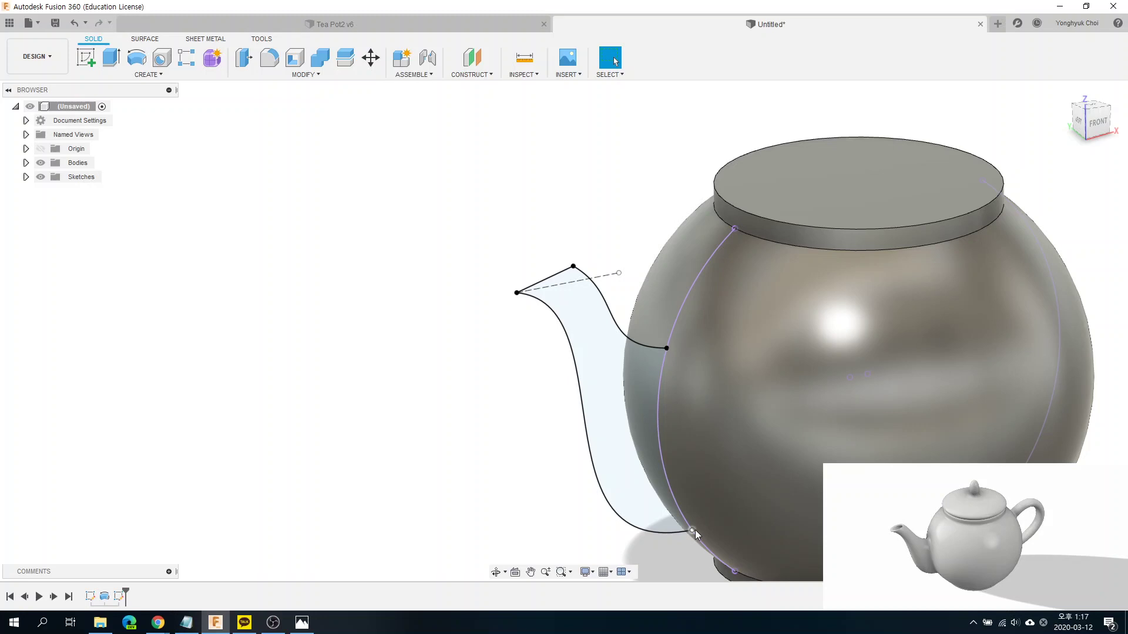
left_click(693, 526)
key("Escape")
left_click(489, 77)
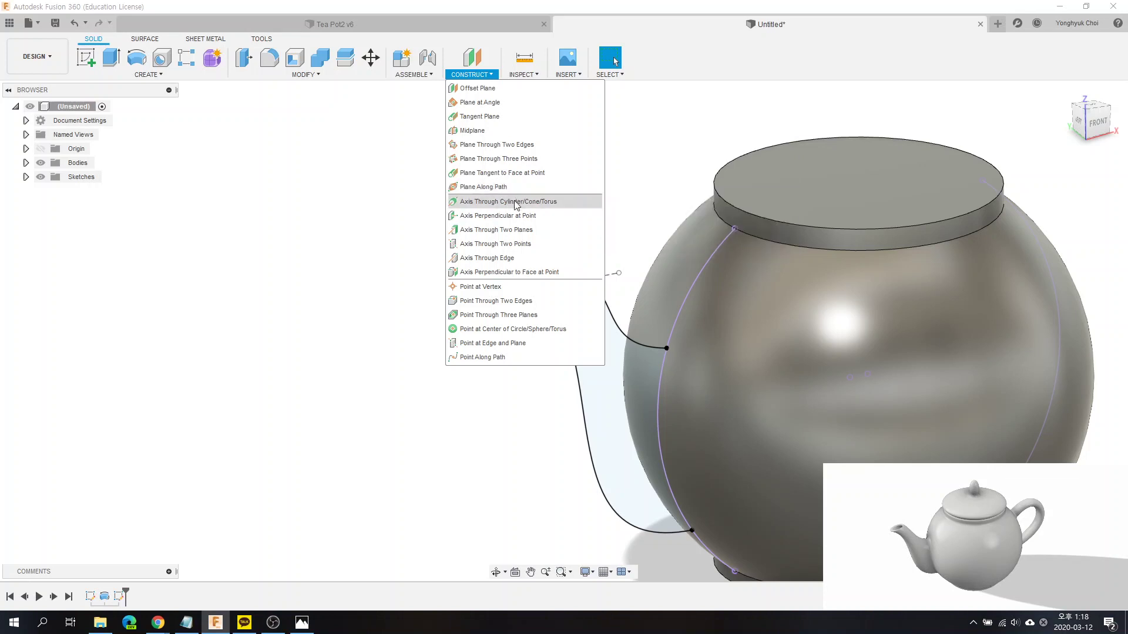
Step: Create a construction axis through the spout tip and upper mouth points
left_click(474, 244)
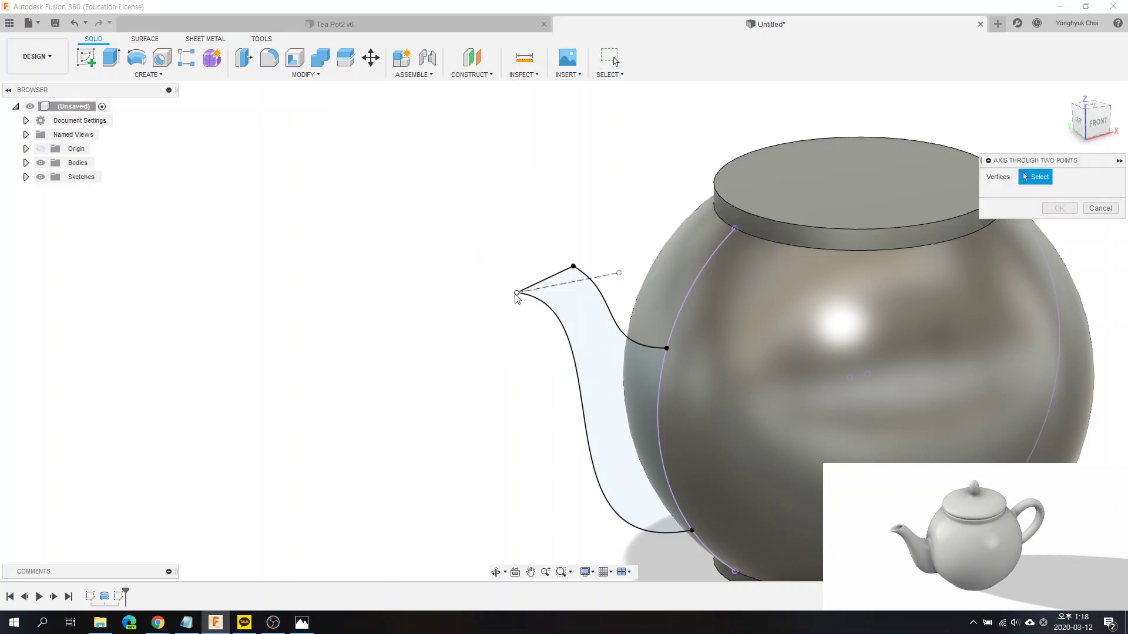
left_click(517, 293)
left_click(574, 267)
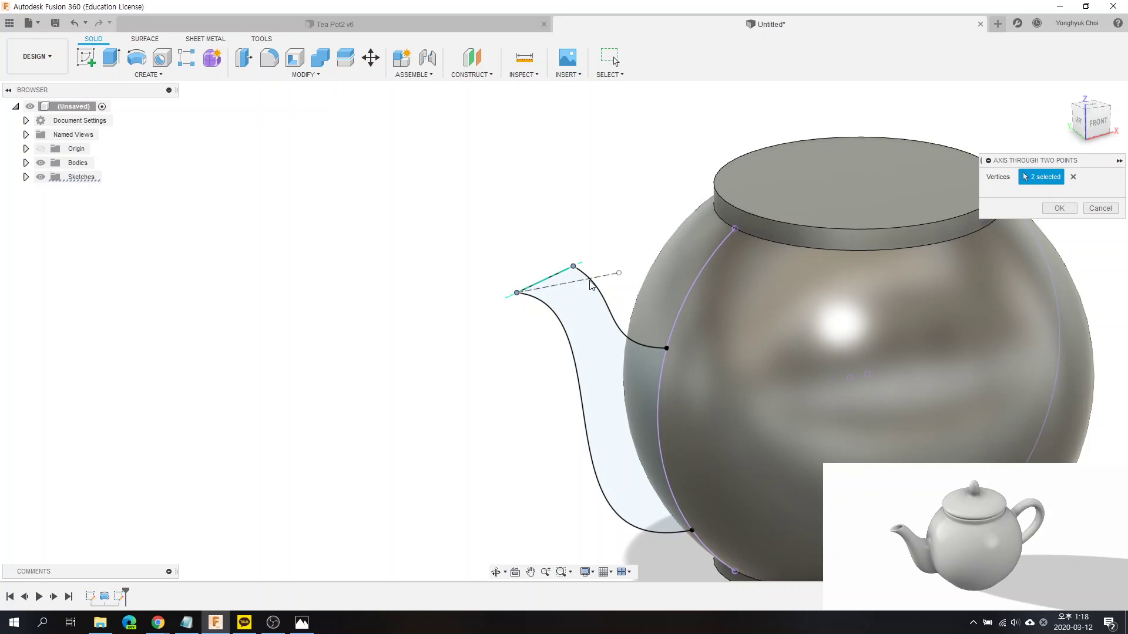
scroll(517, 298, "up", 2)
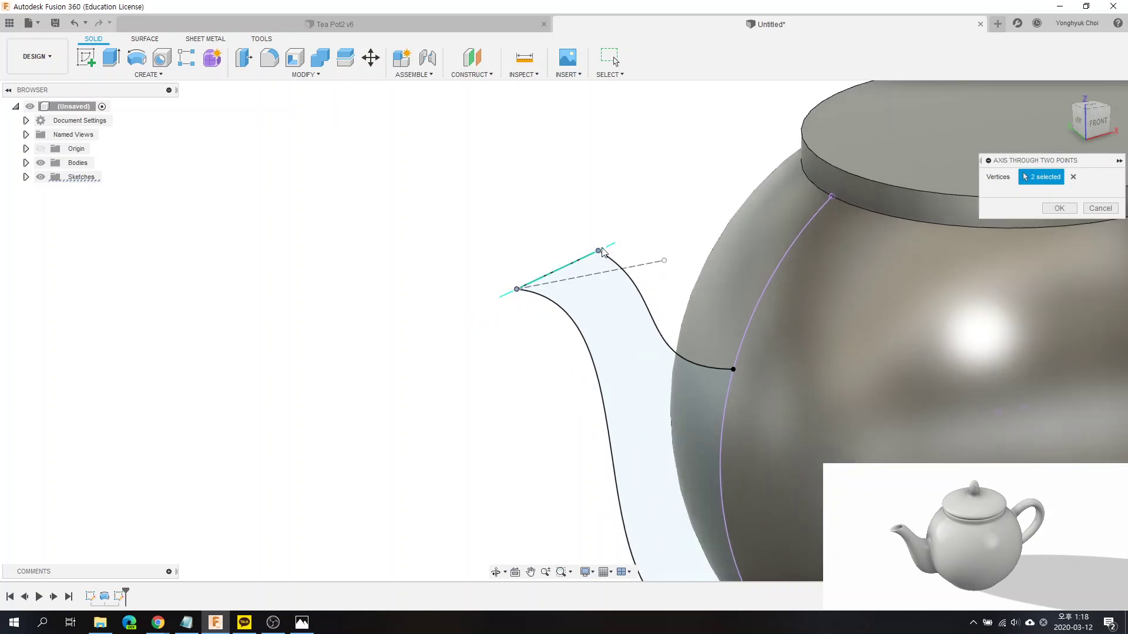
scroll(602, 251, "down", 1)
left_click(1059, 208)
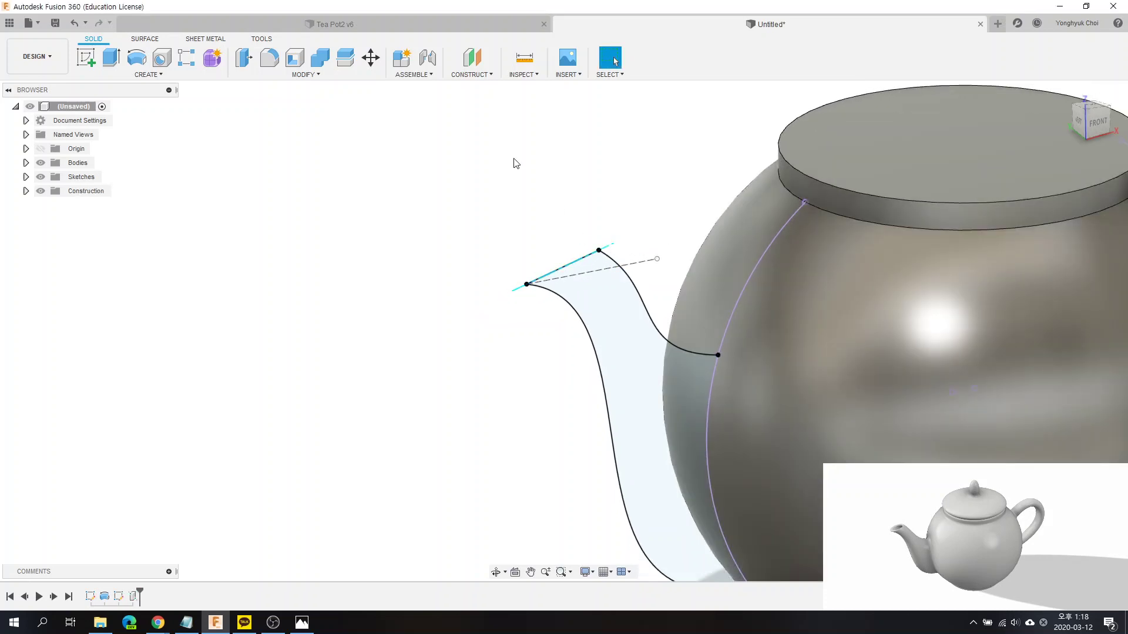
Step: Add a 0° angled plane through the spout-mouth axis and start a sketch on it
left_click(481, 76)
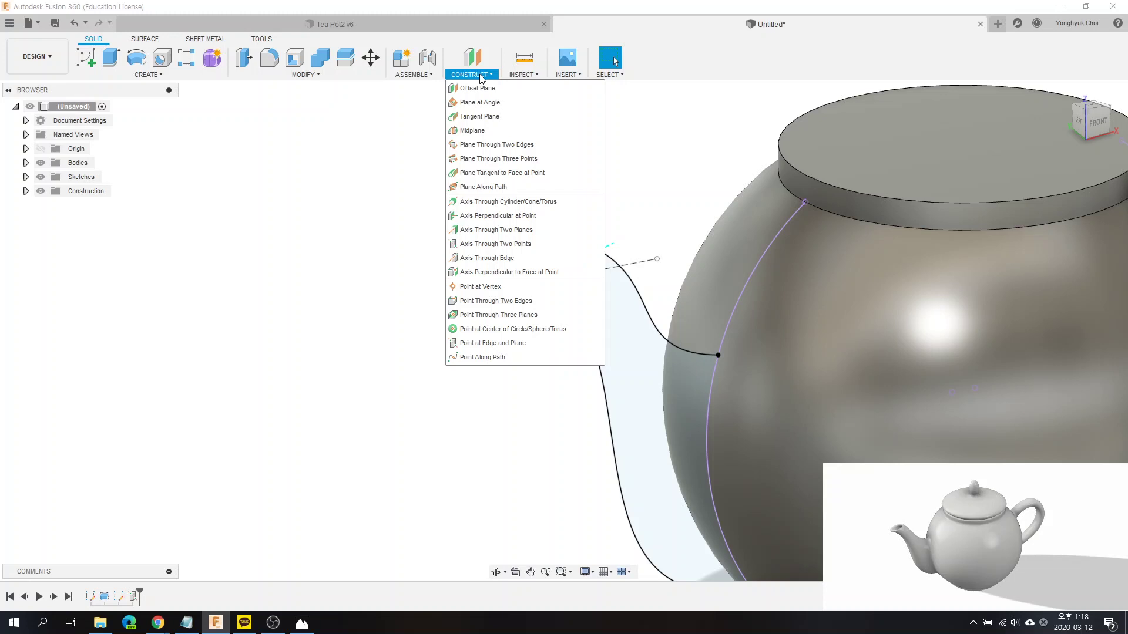
left_click(477, 104)
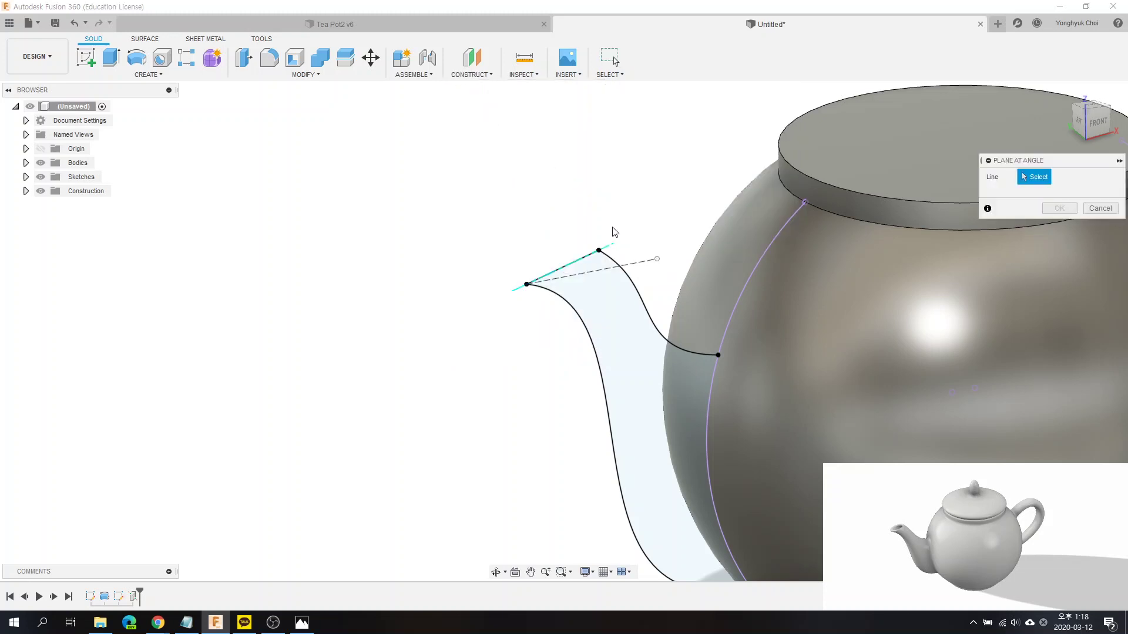
left_click(615, 243)
mouse_move(661, 338)
middle_mouse_down("shift")
mouse_move(709, 329)
mouse_move(586, 275)
middle_mouse_up("shift")
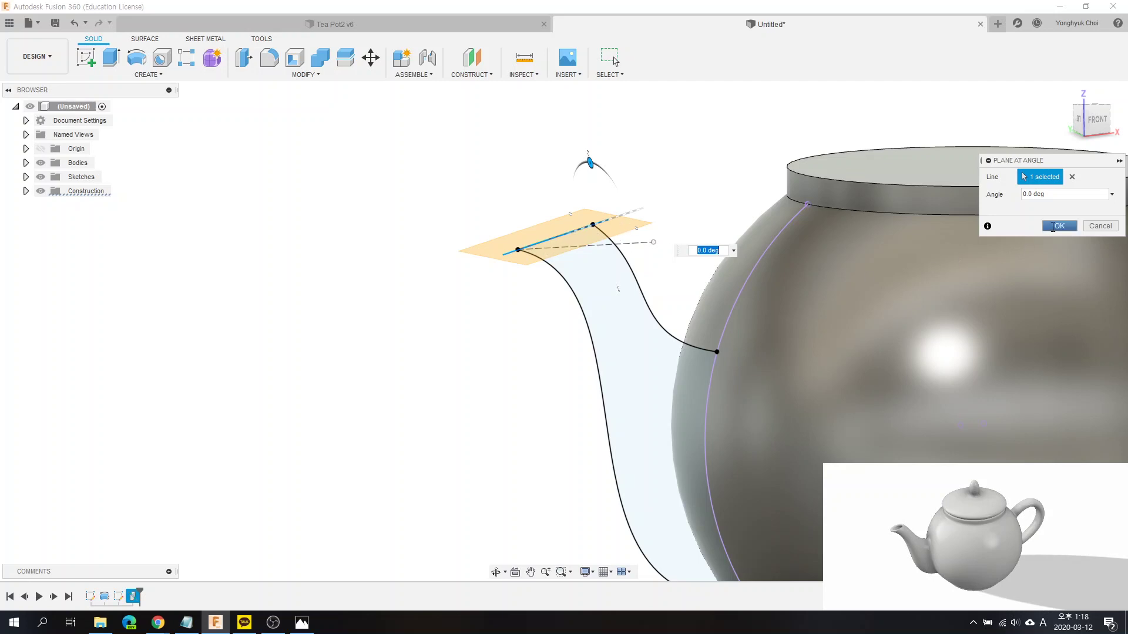
left_click(1056, 227)
left_click(94, 57)
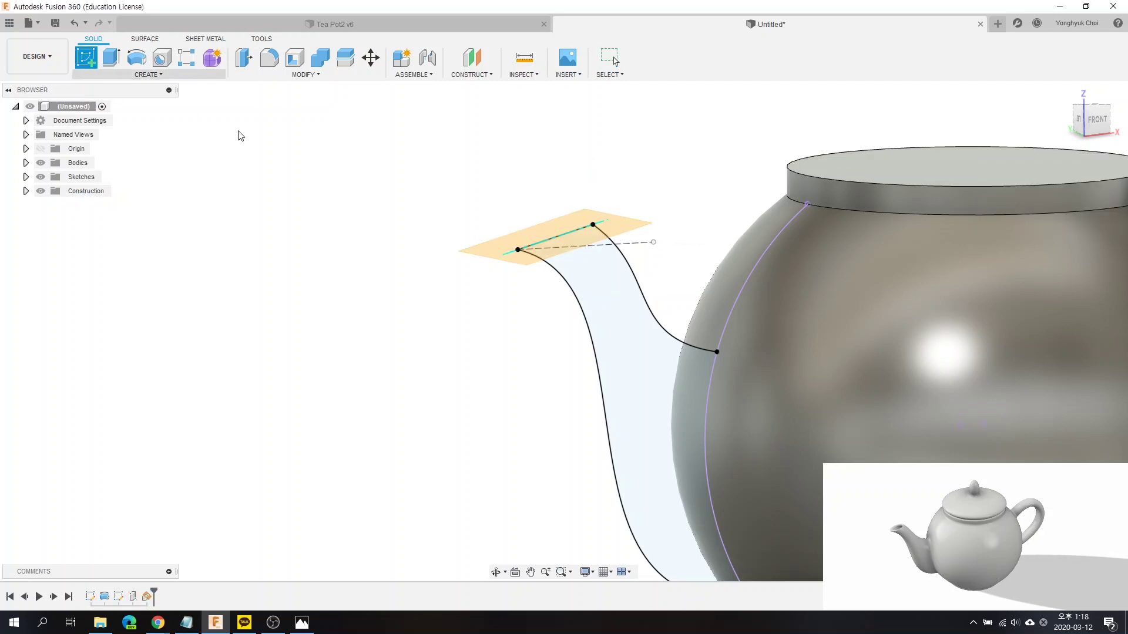
left_click(544, 234)
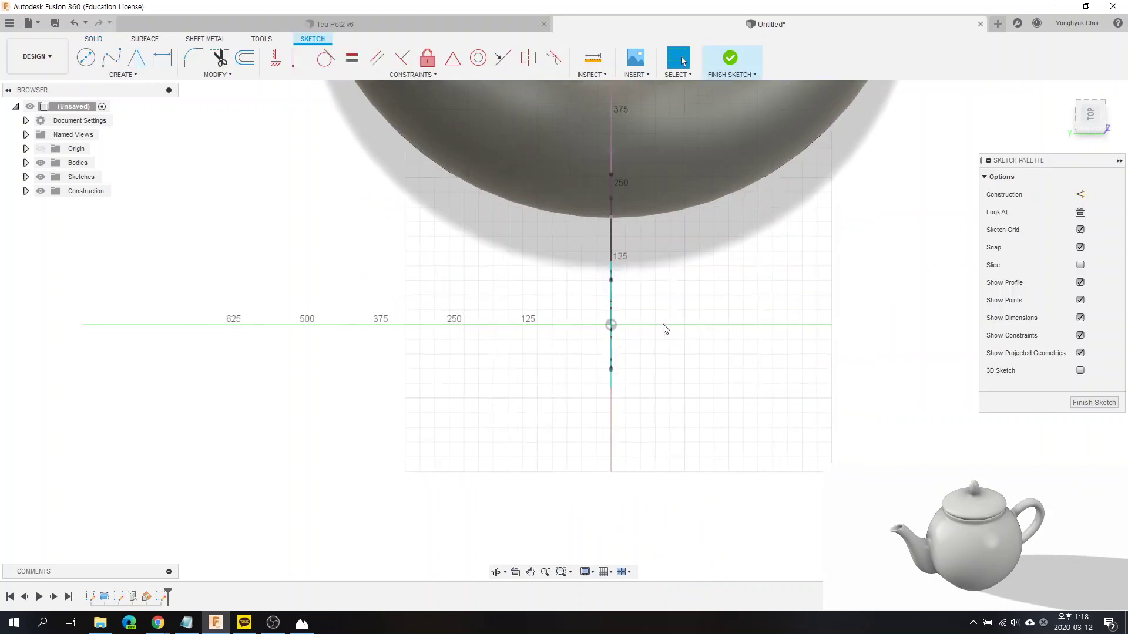
Step: Draw an ellipse along the spout tip line with a 100 mm minor axis
middle_click_drag(682, 338, 595, 306, "shift")
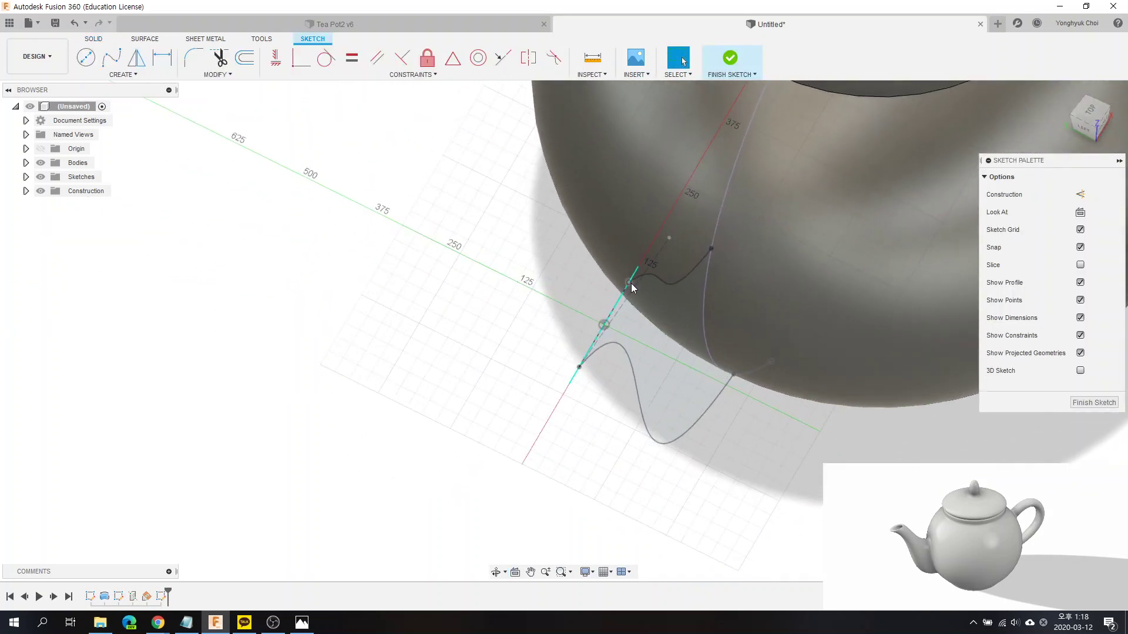
left_click(135, 75)
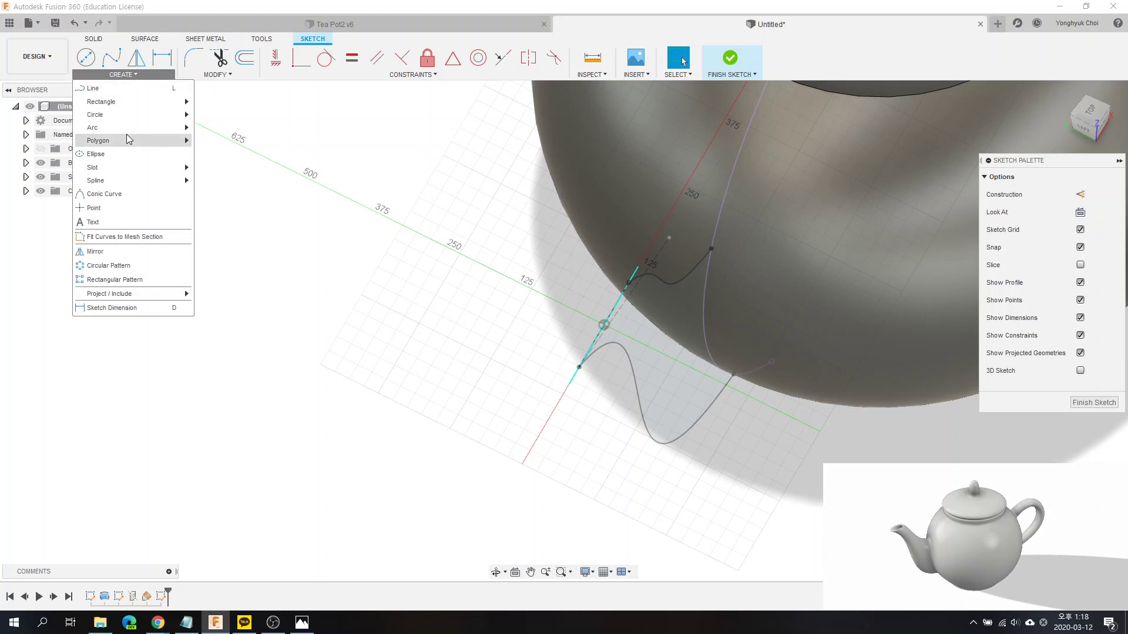
left_click(131, 153)
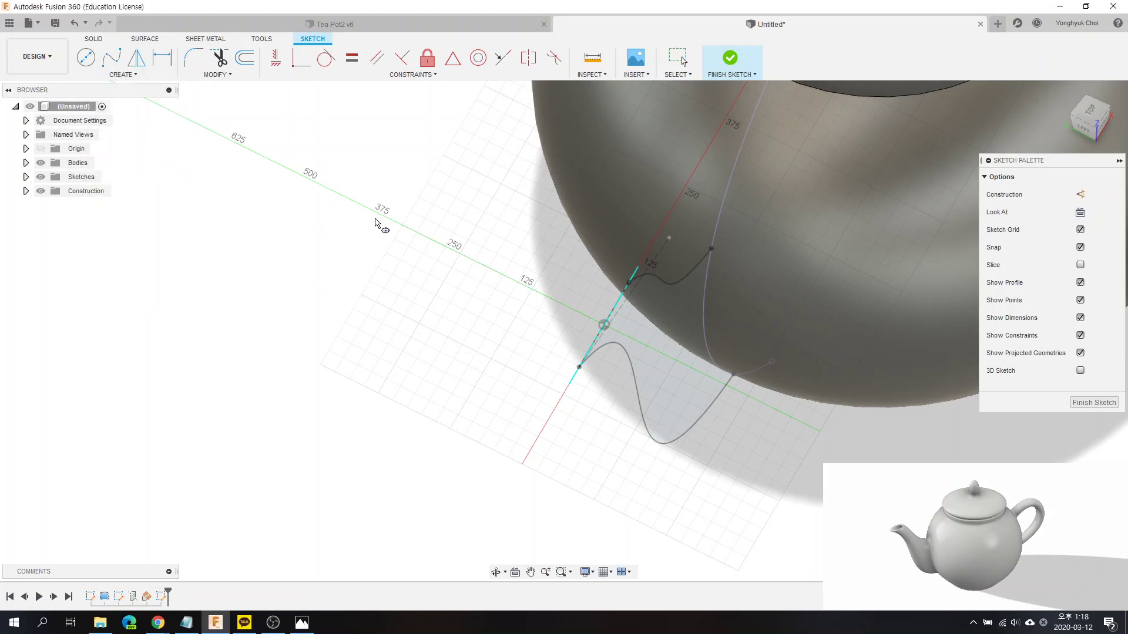
mouse_move(623, 317)
middle_mouse_down("shift")
mouse_move(588, 284)
mouse_move(599, 293)
middle_mouse_up("shift")
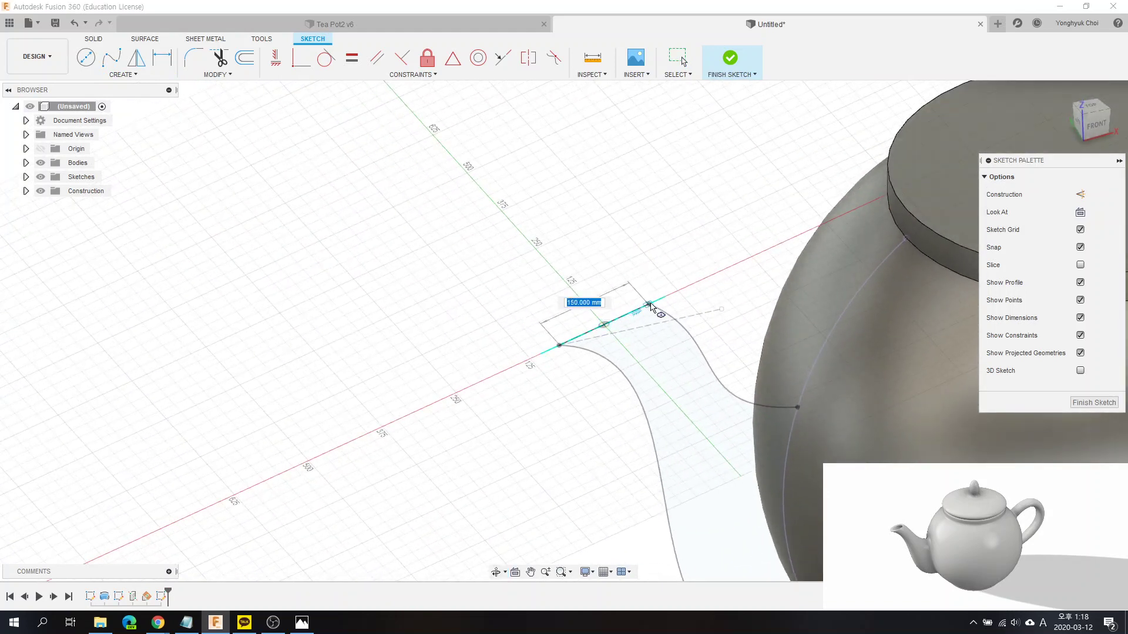
left_click(647, 305)
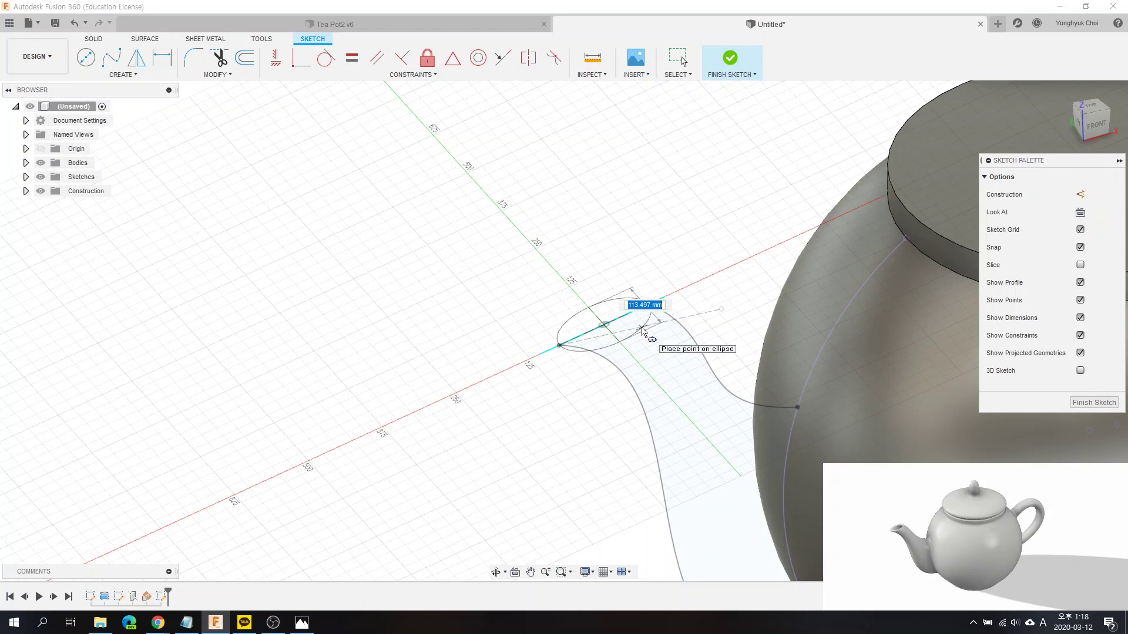
type("100")
key("Return")
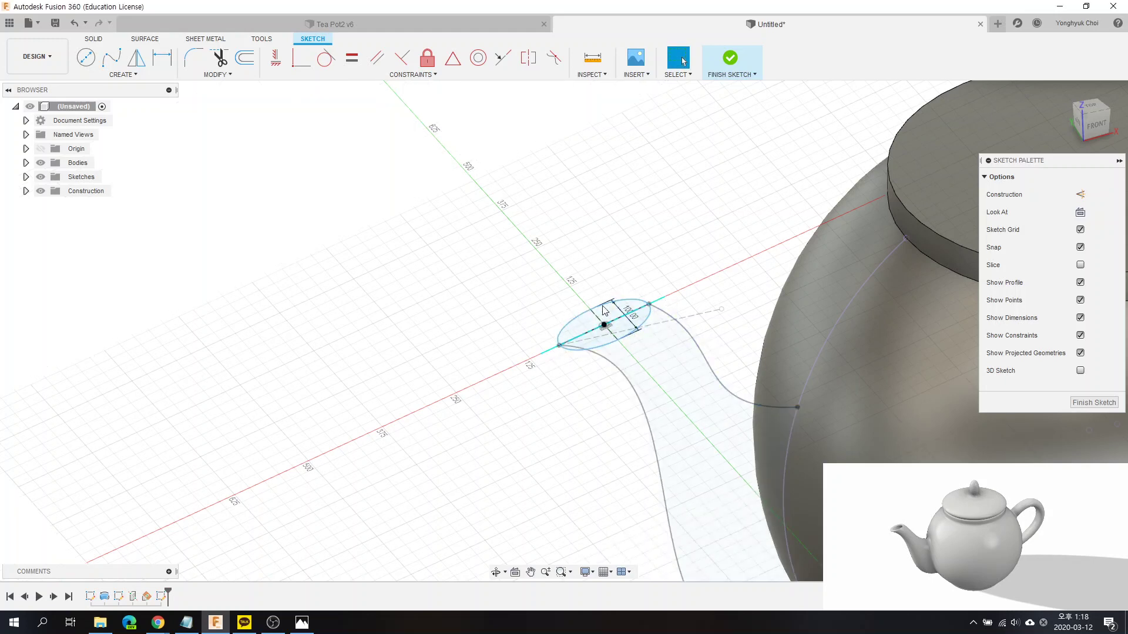
mouse_move(653, 379)
middle_mouse_down("shift")
mouse_move(717, 411)
mouse_move(552, 230)
mouse_move(770, 484)
mouse_move(713, 421)
mouse_move(591, 344)
middle_mouse_up("shift")
scroll(591, 344, "down", 3)
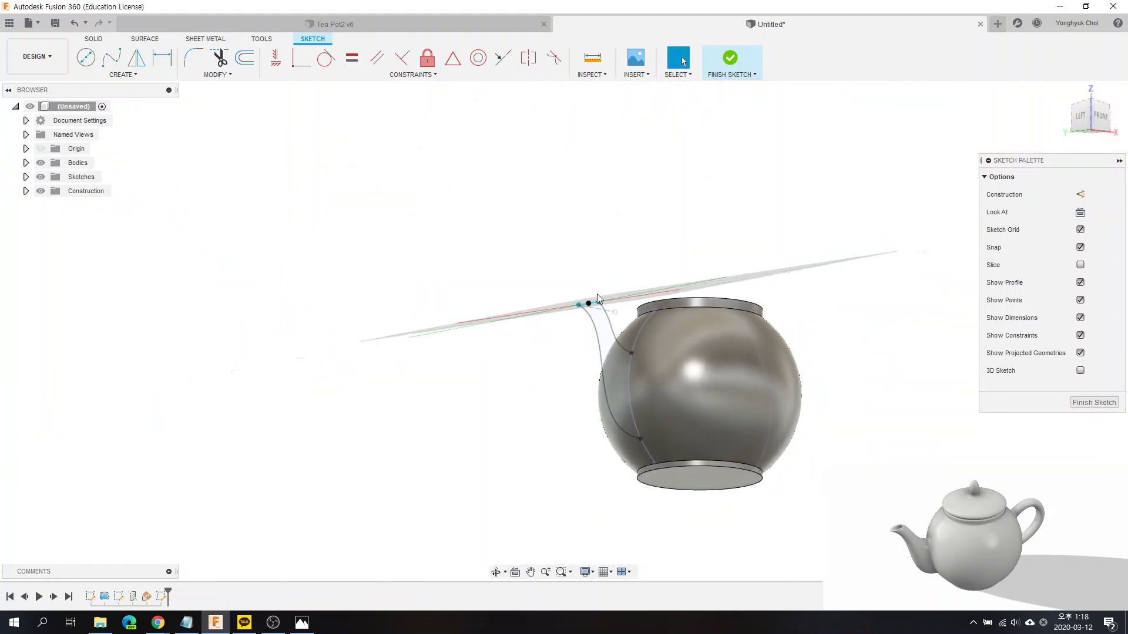
scroll(668, 408, "up", 1)
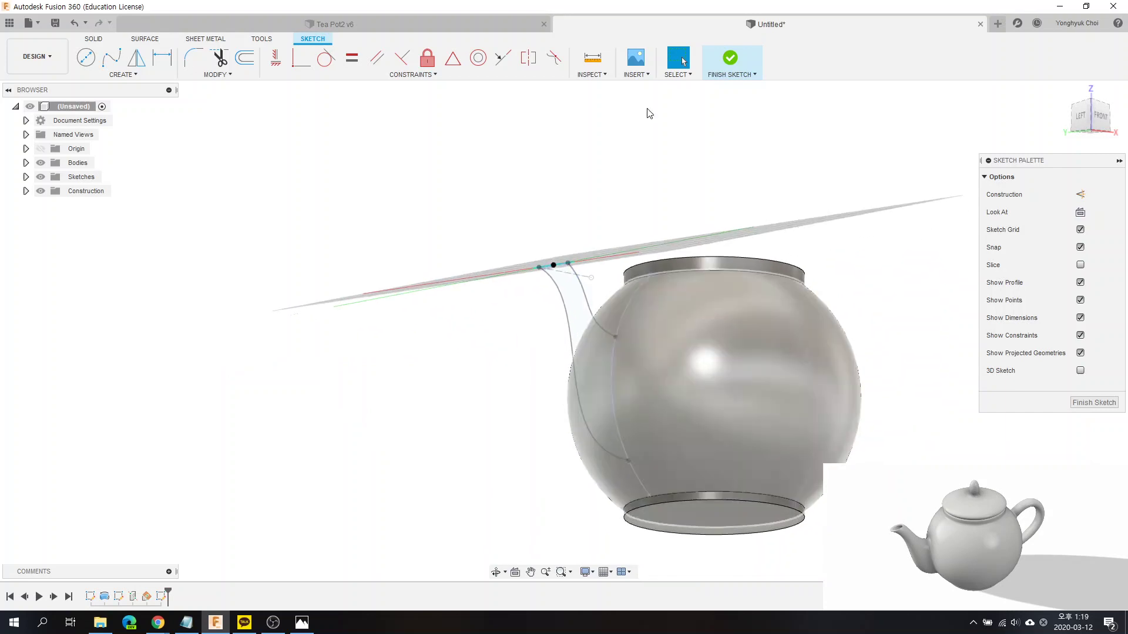
Step: Finish the tip sketch and pick the upper and lower spout junctions for a two-point axis
left_click(730, 57)
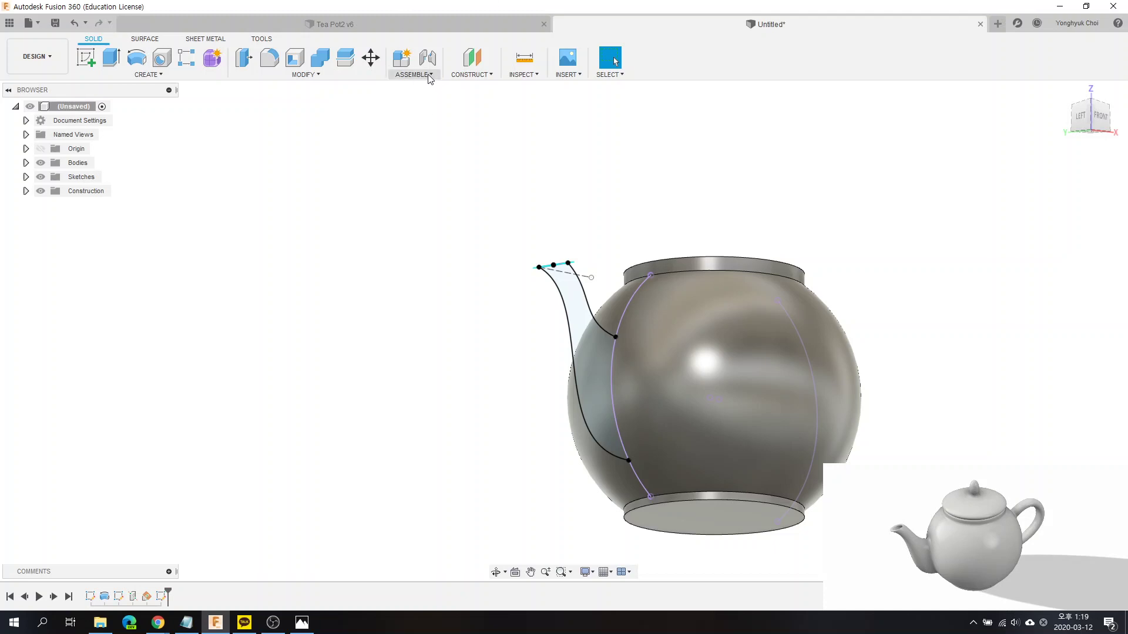
left_click(489, 74)
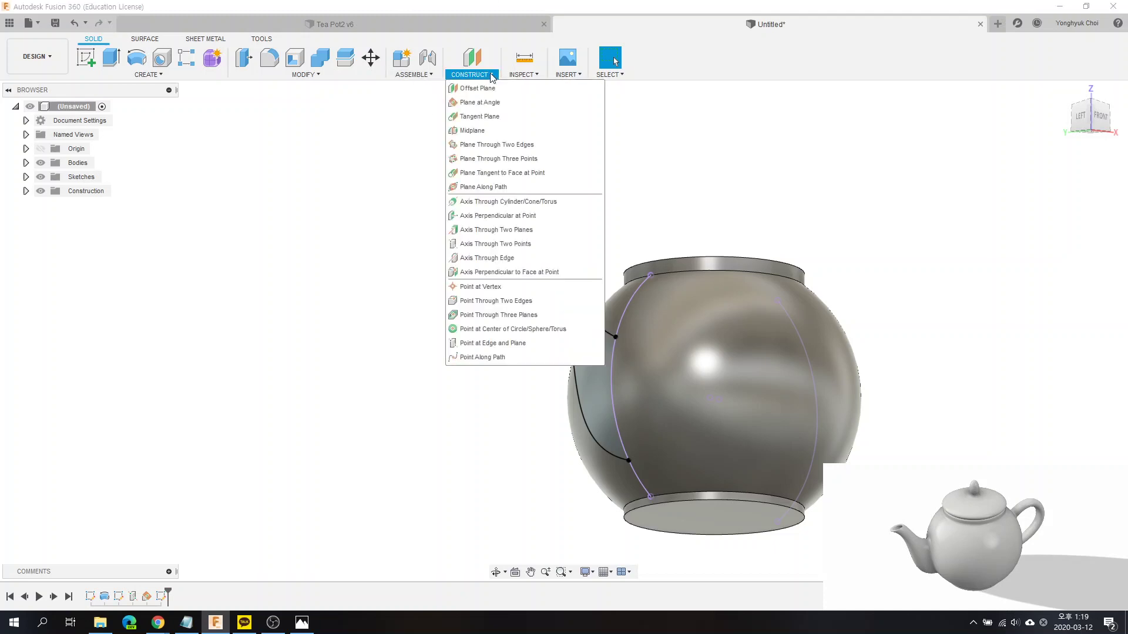
left_click(493, 245)
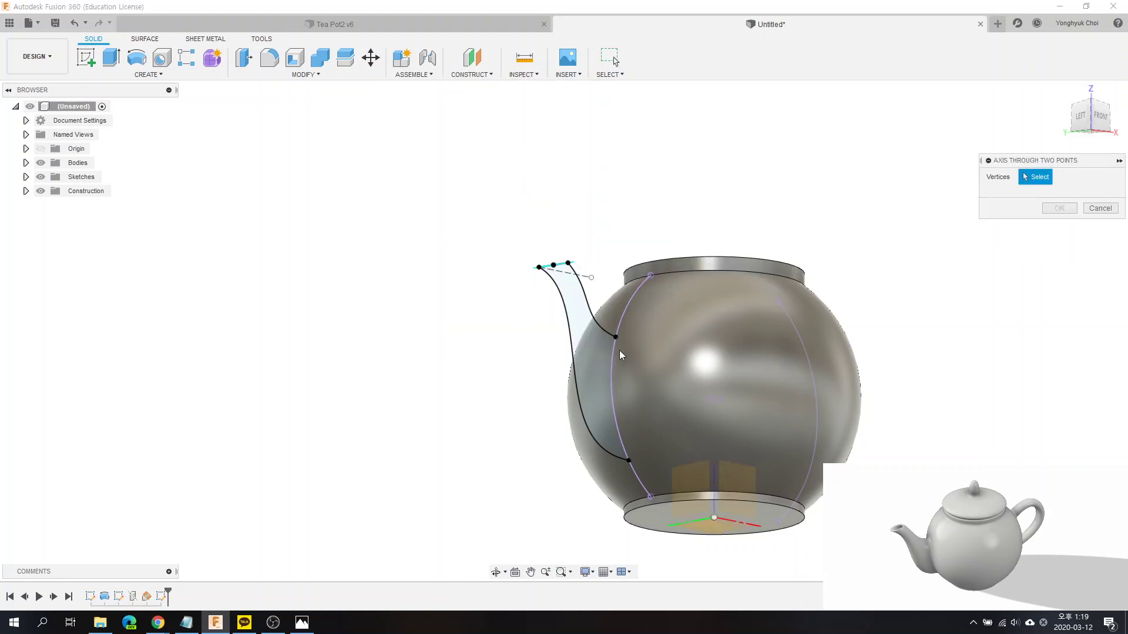
left_click(615, 336)
left_click(628, 460)
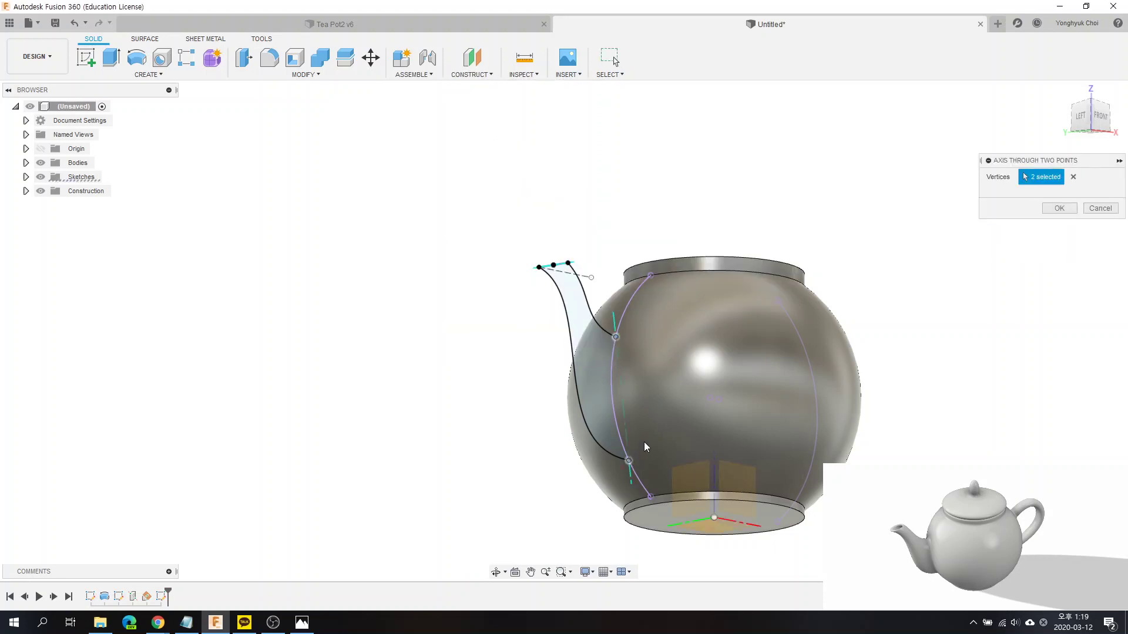
Step: Create the spout-junction axis and a 0° angled plane through it
left_click(1059, 208)
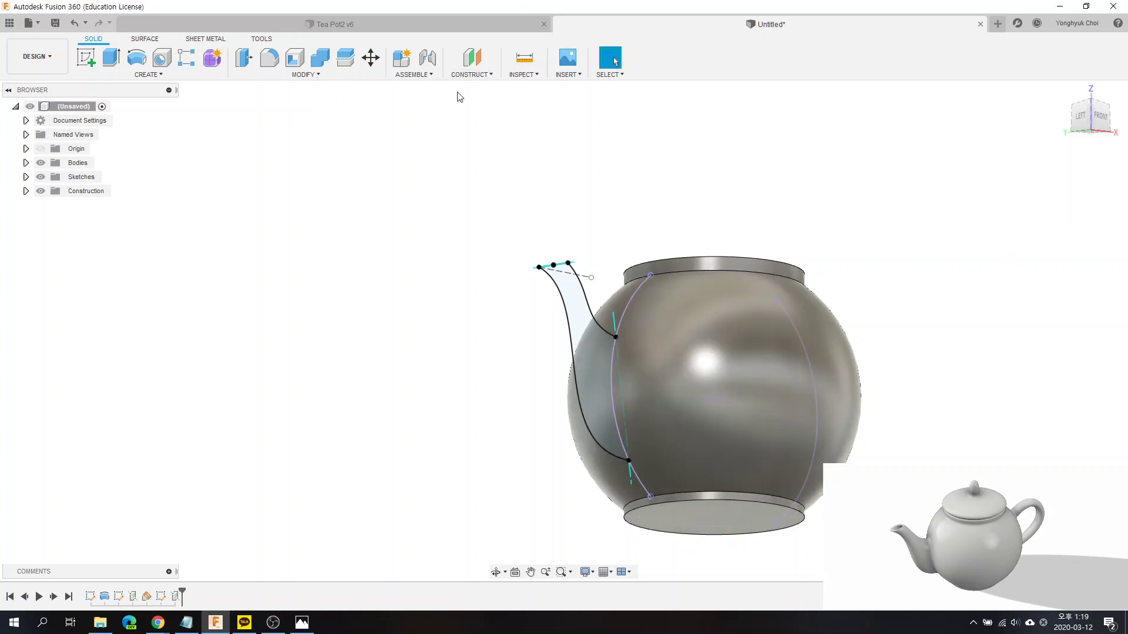
left_click(470, 75)
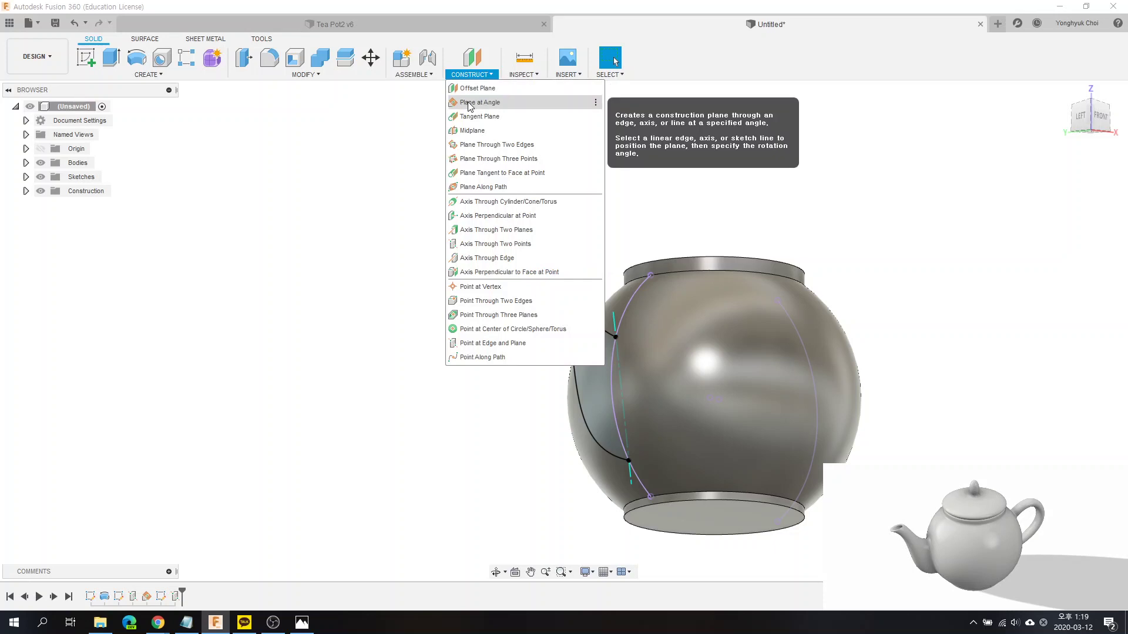
left_click(470, 104)
left_click(614, 323)
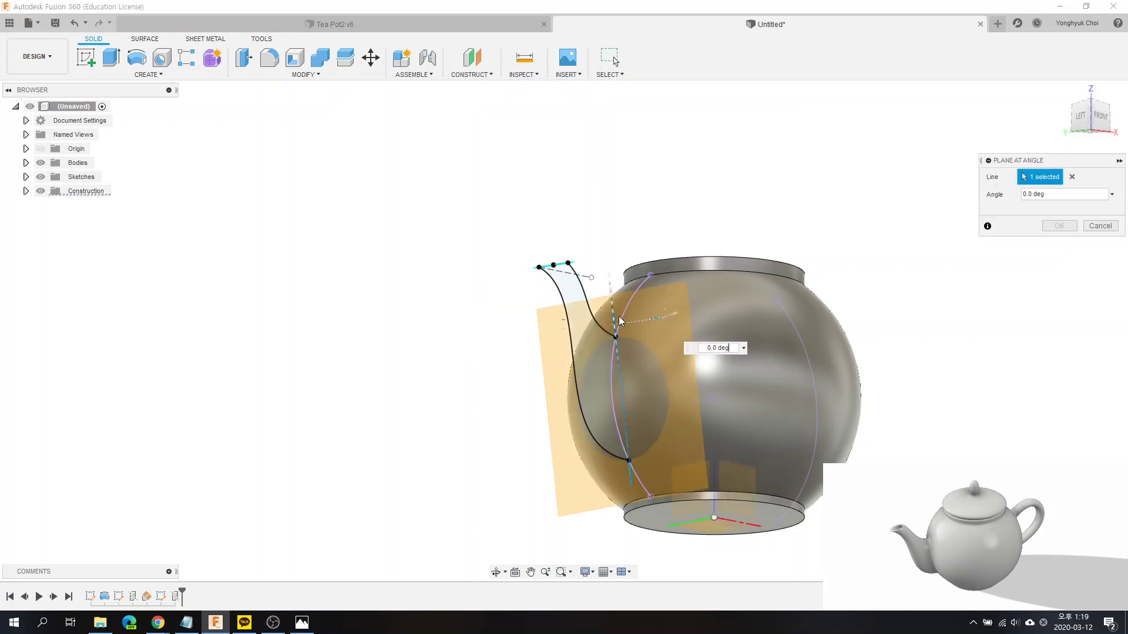
mouse_move(620, 412)
middle_mouse_down("shift")
mouse_move(624, 495)
mouse_move(625, 485)
middle_mouse_up("shift")
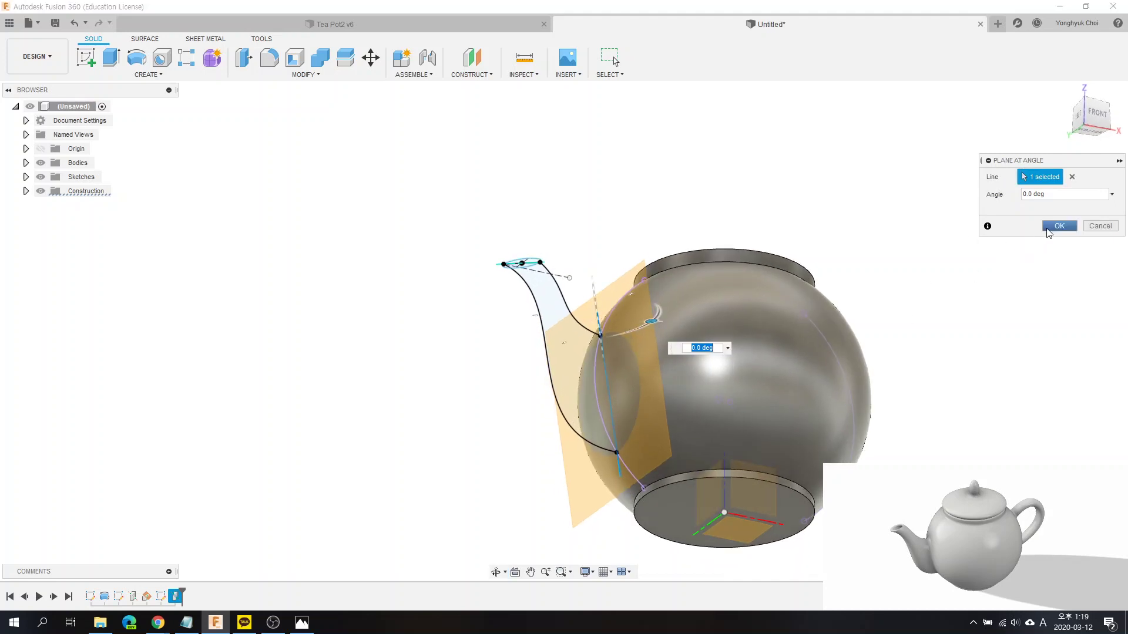
left_click(1060, 226)
Step: On the new angled plane, sketch a 230 mm ellipse between the spout junction points and finish
left_click(86, 57)
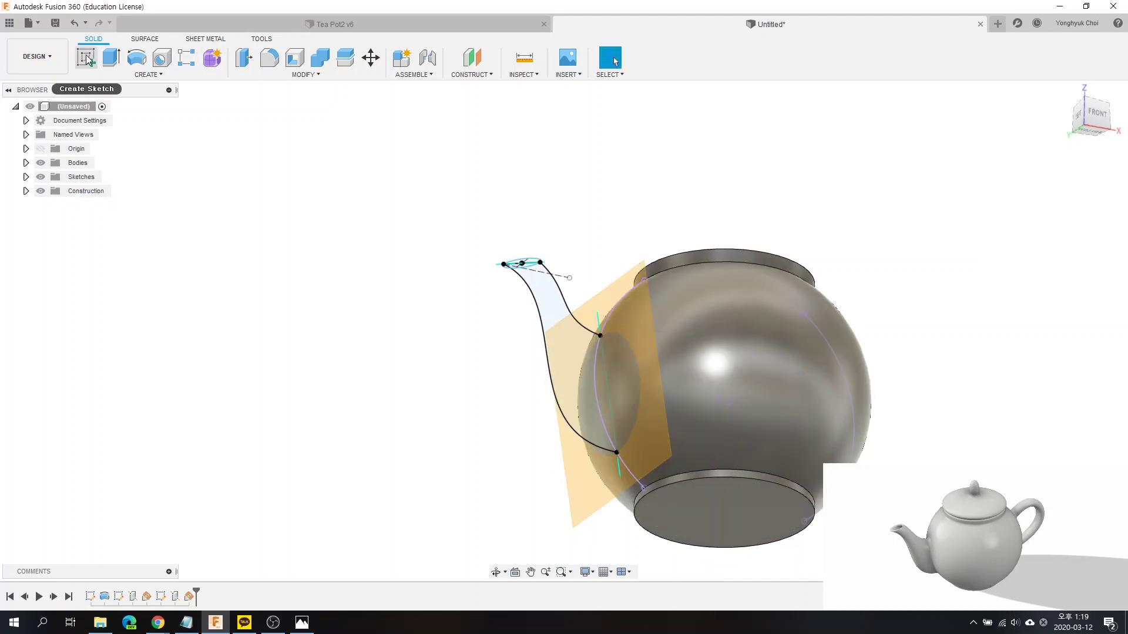
left_click(603, 306)
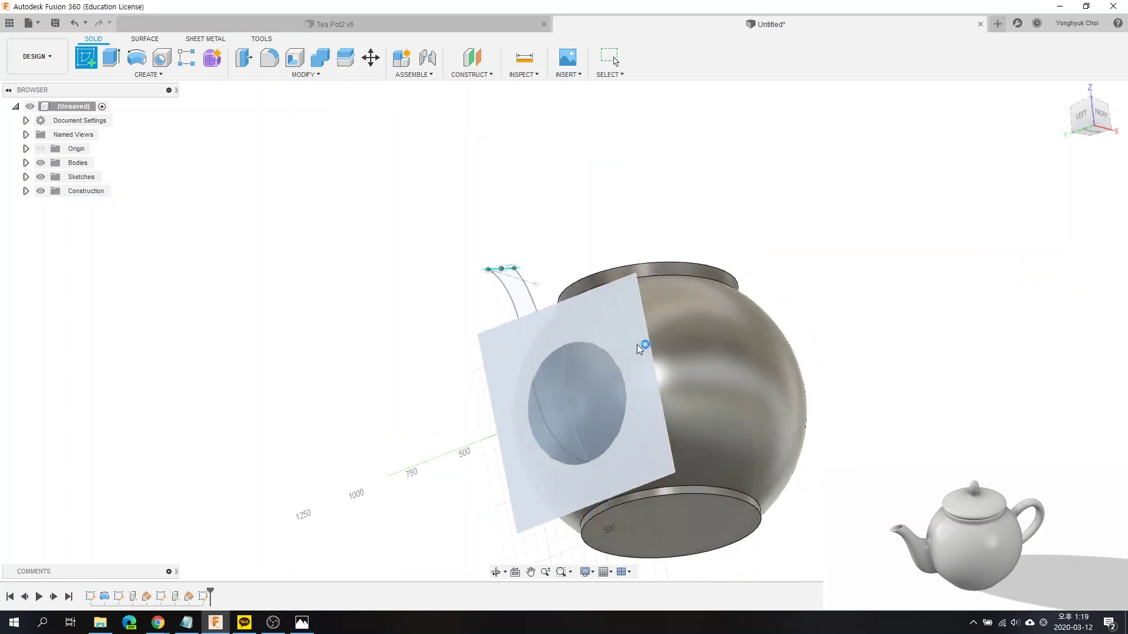
middle_click_drag(565, 498, 622, 458, "shift")
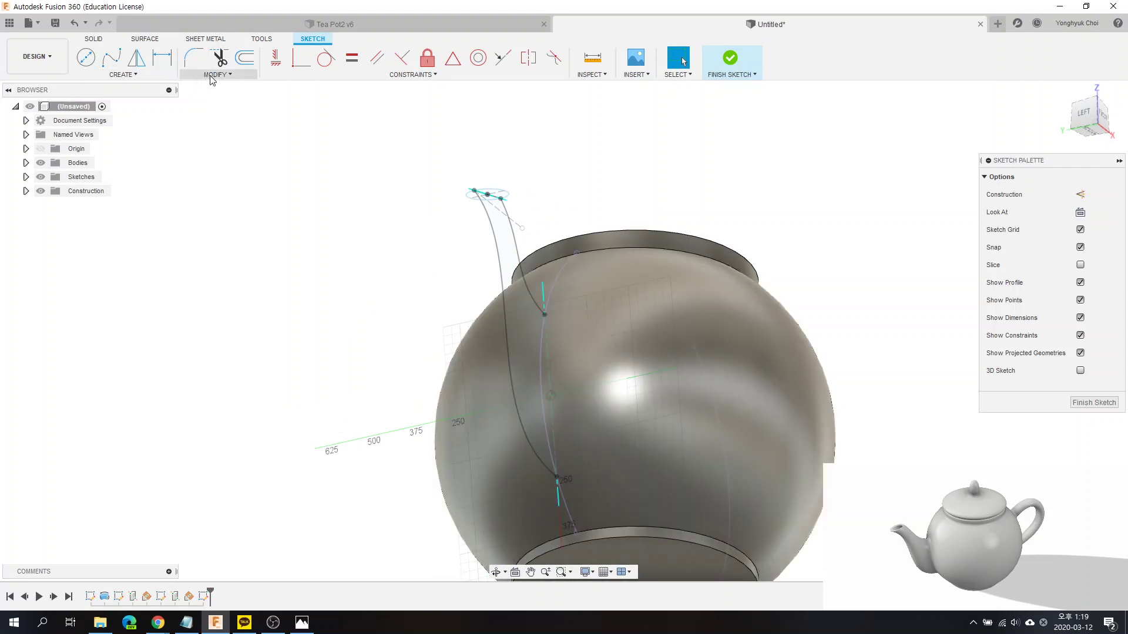
left_click(140, 75)
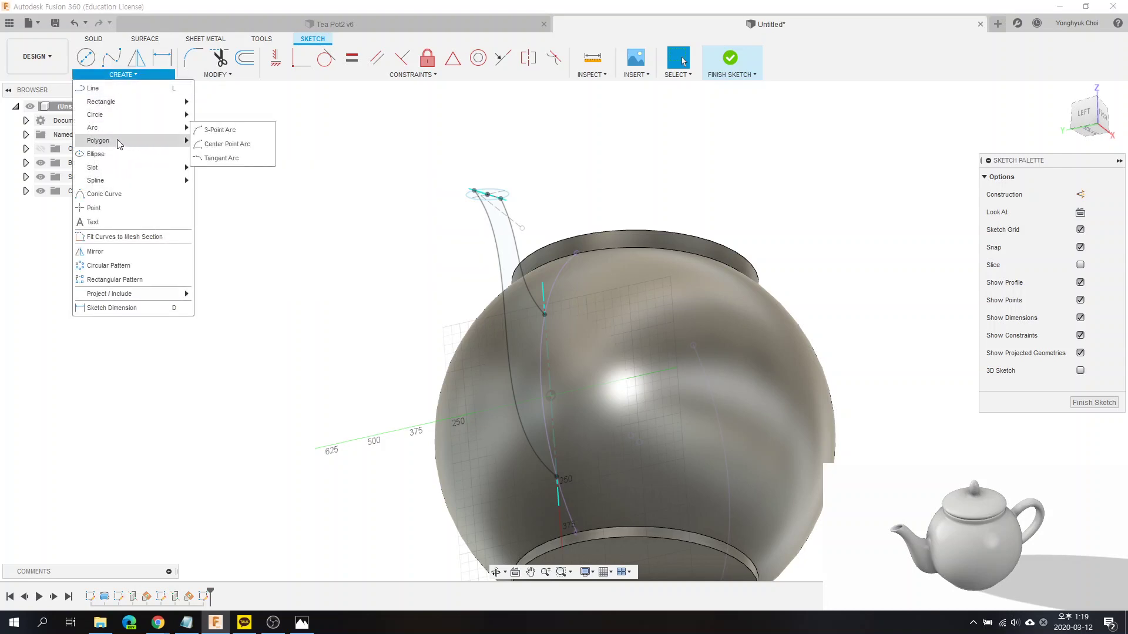
mouse_move(98, 140)
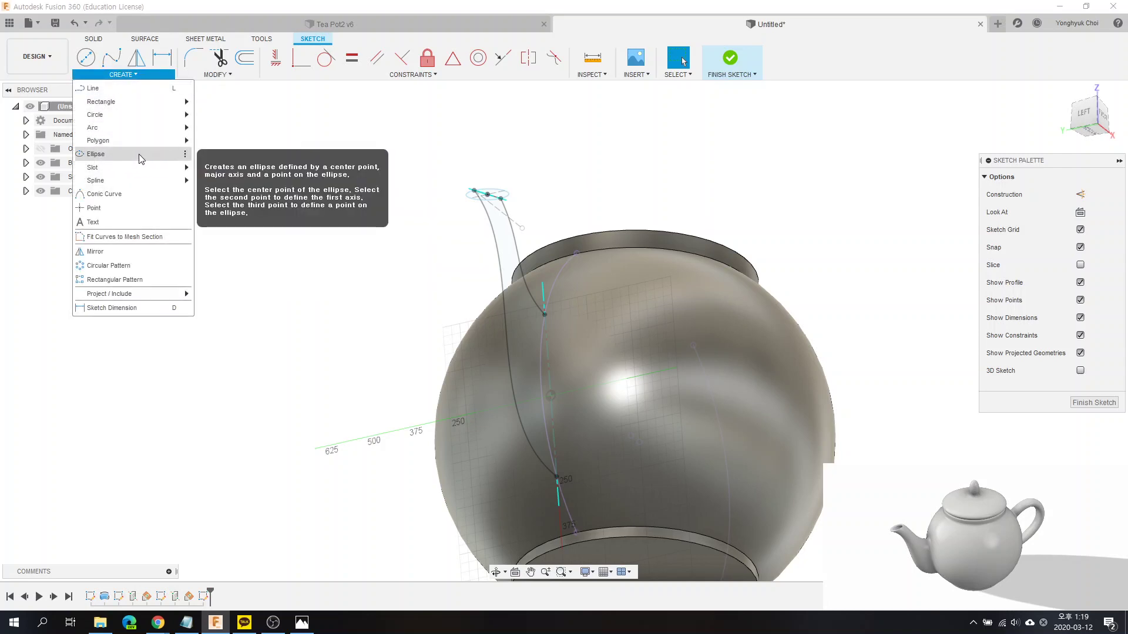
left_click(141, 155)
left_click(550, 395)
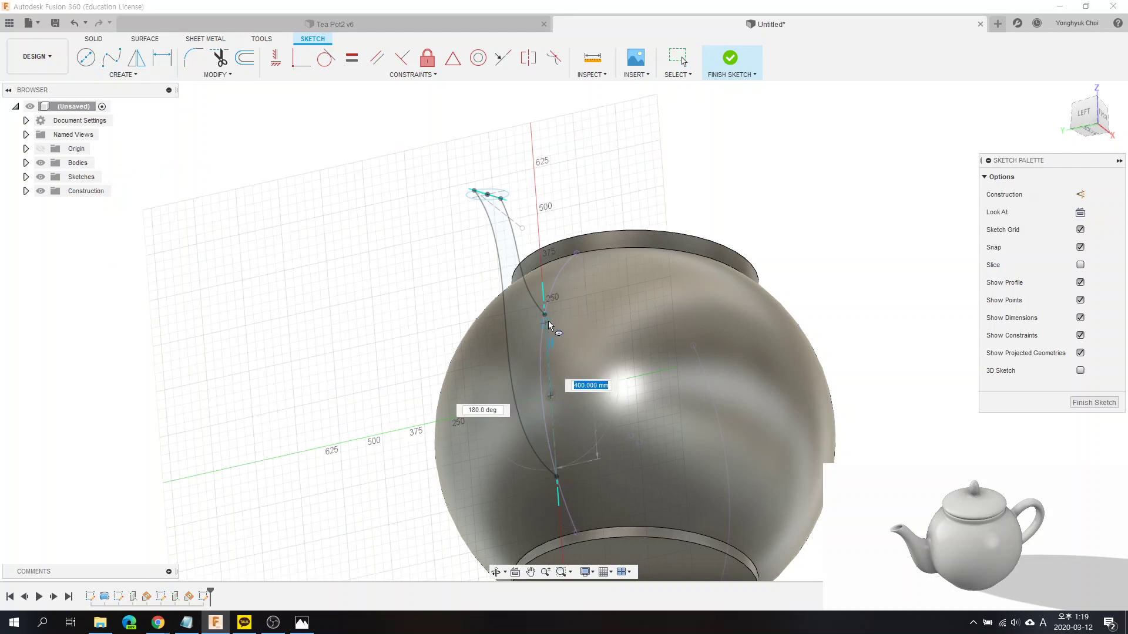
left_click(545, 317)
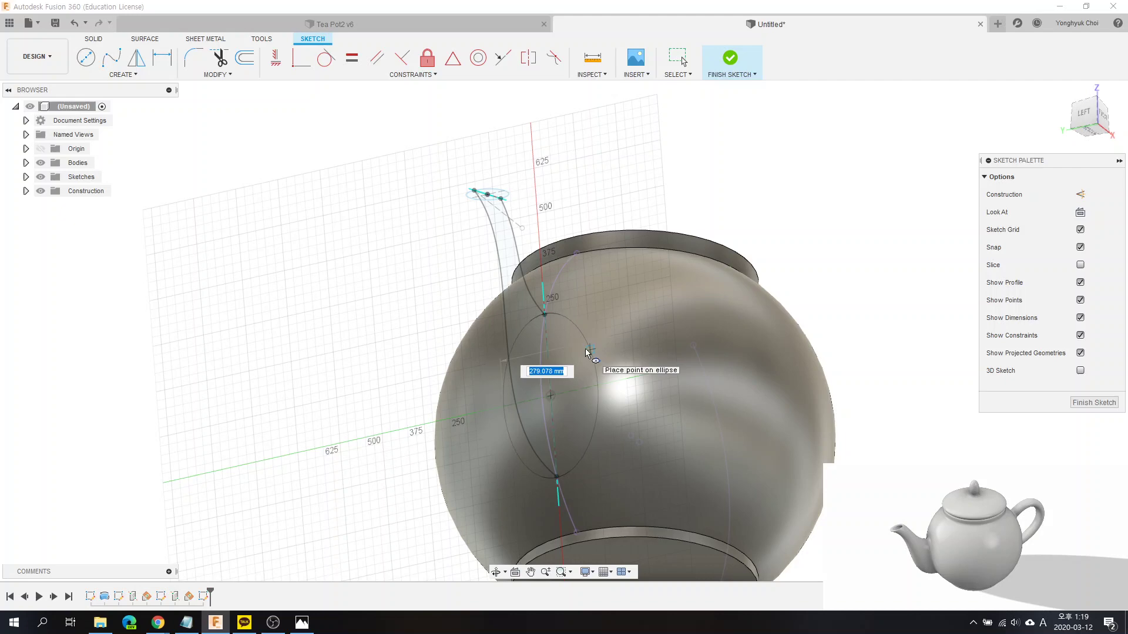
type("230")
key("Return")
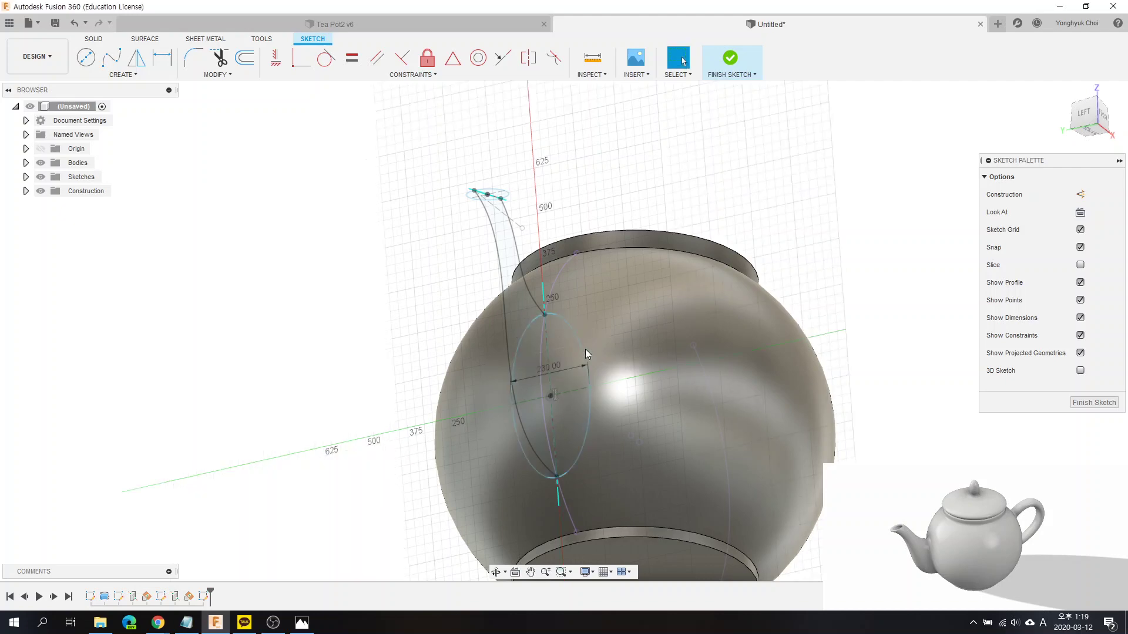
mouse_move(646, 353)
middle_mouse_down("shift")
mouse_move(582, 385)
mouse_move(587, 412)
middle_mouse_up("shift")
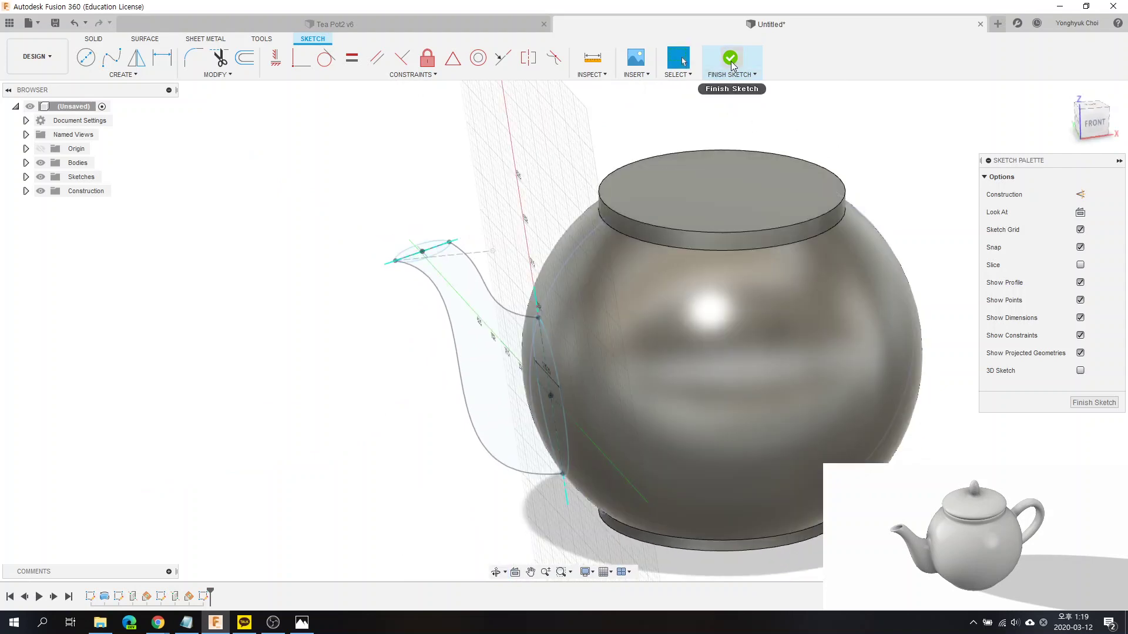
left_click(730, 57)
Step: Start a loft from the spout-tip ellipse to the spout-base ellipse
mouse_move(379, 290)
middle_mouse_down("shift")
mouse_move(440, 312)
mouse_move(423, 277)
middle_mouse_up("shift")
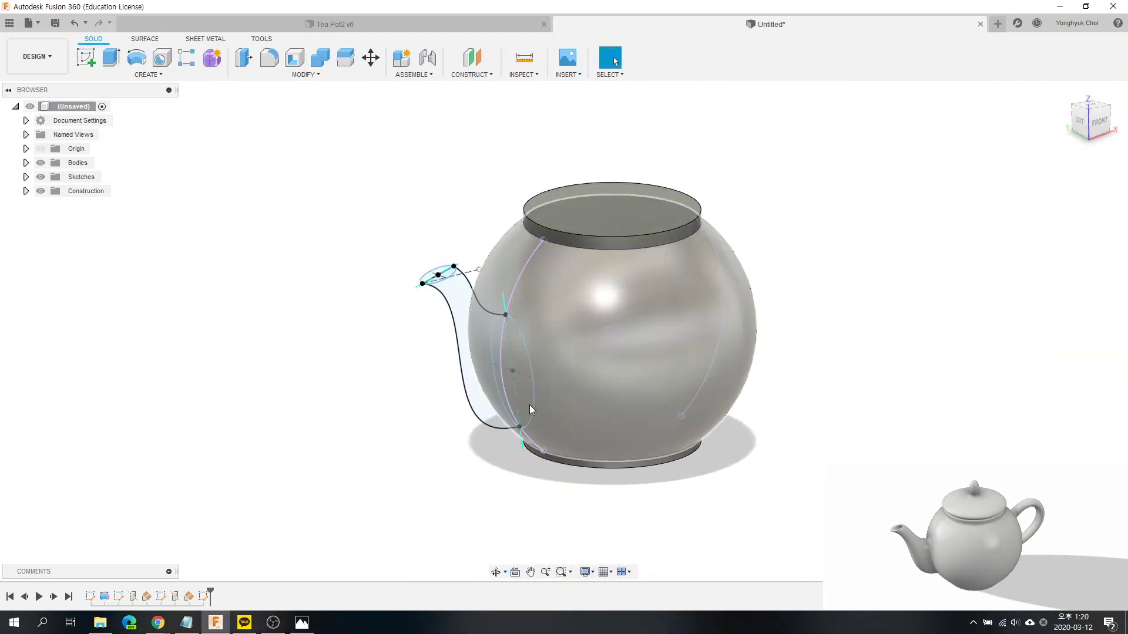
scroll(531, 416, "up", 2)
middle_click_drag(542, 374, 492, 365, "shift")
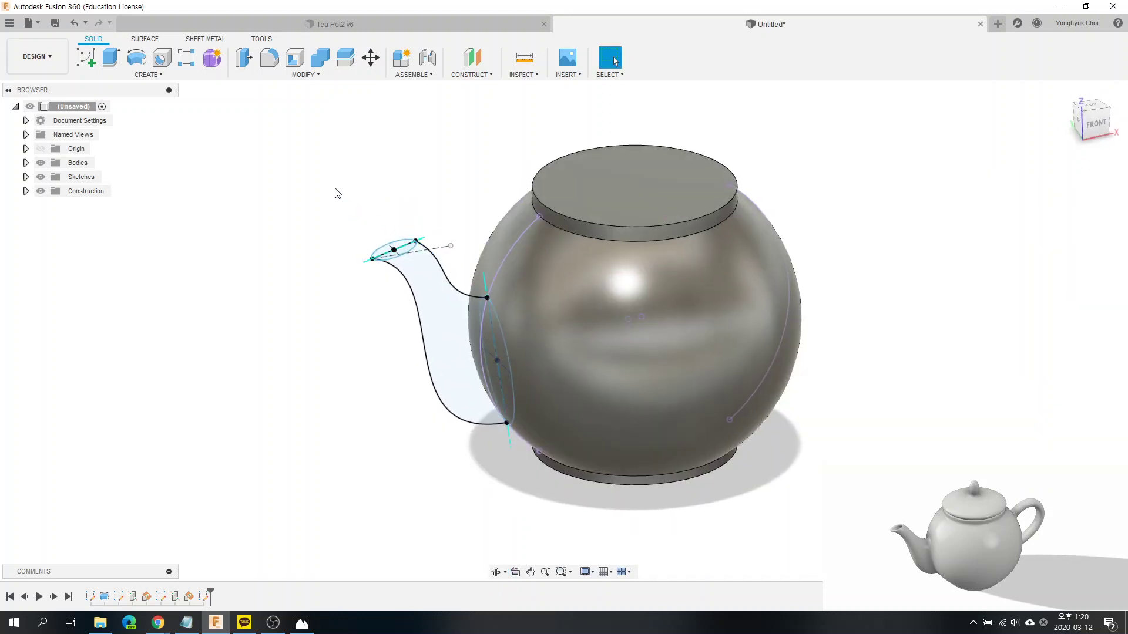
left_click(152, 76)
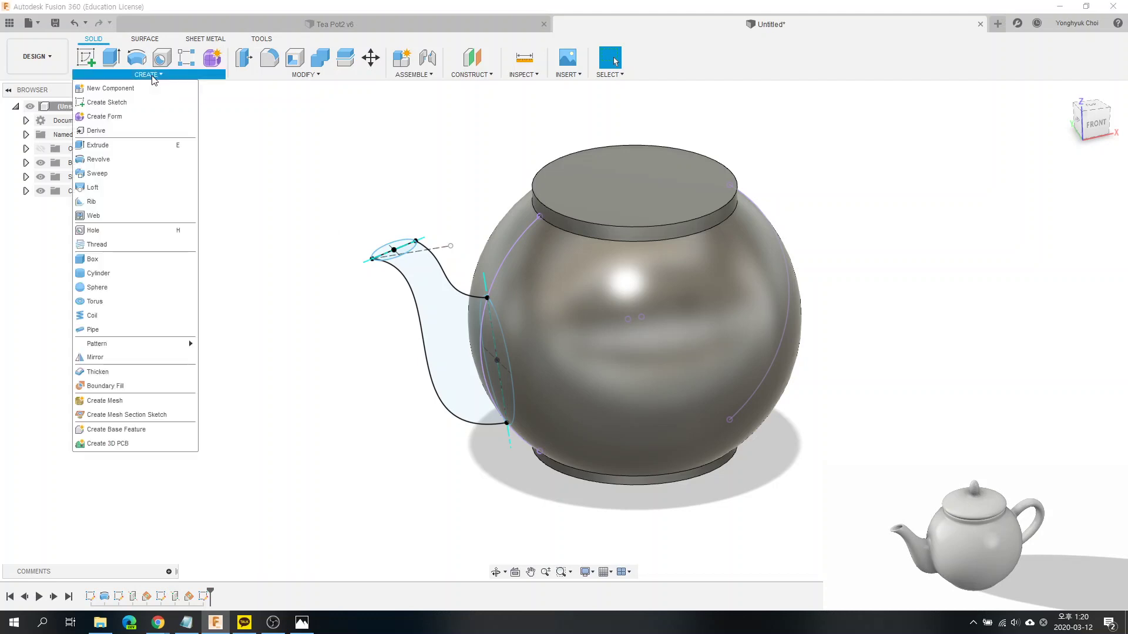
left_click(108, 190)
scroll(344, 241, "up", 3)
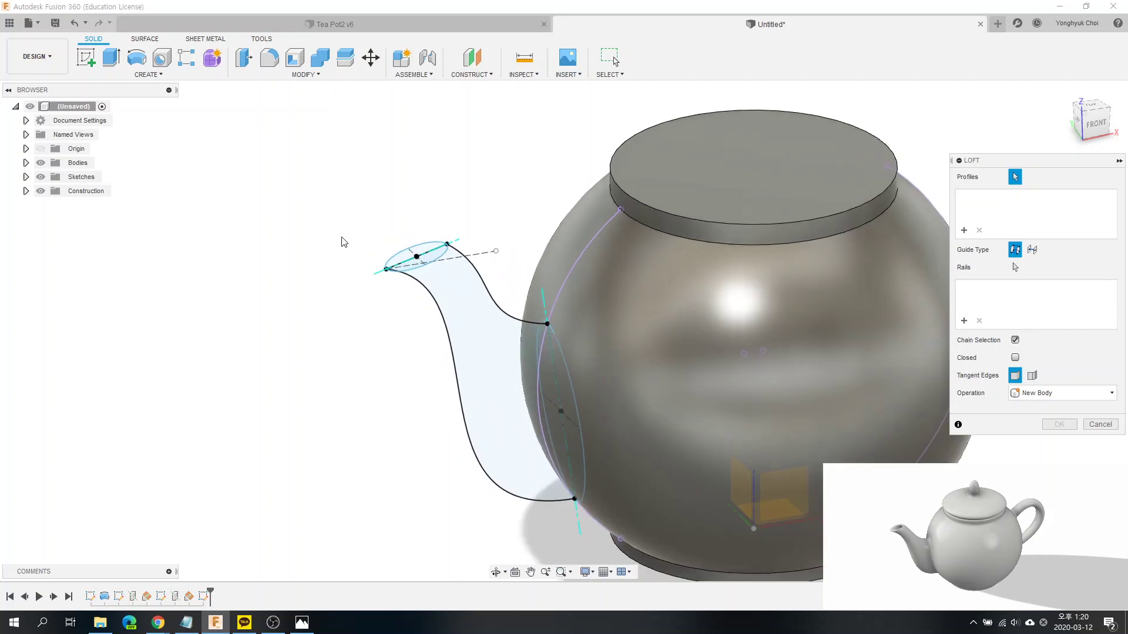
left_click(400, 265)
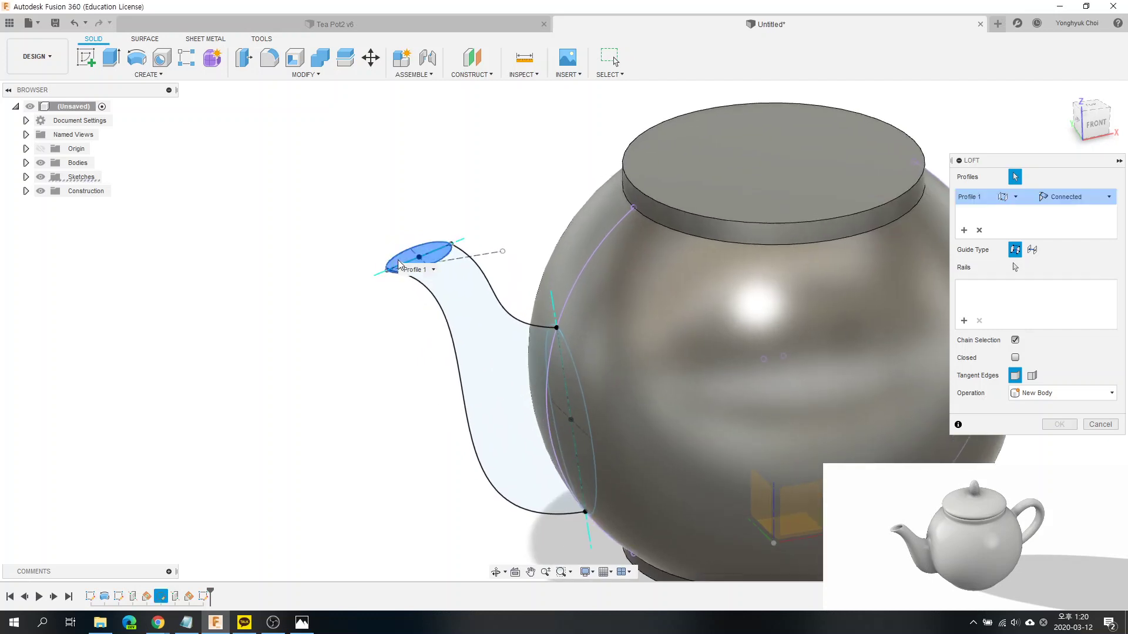
left_click(570, 415)
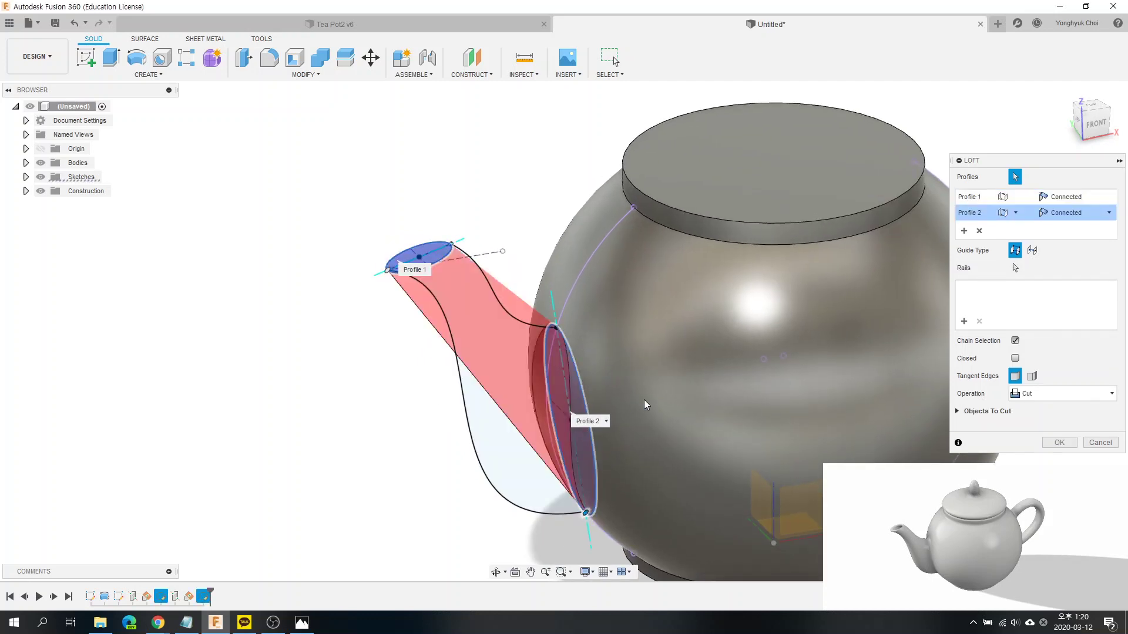
Step: Guide the loft with the upper and lower spout curves as Rail 1 and Rail 2
middle_click_drag(644, 397, 597, 382, "shift")
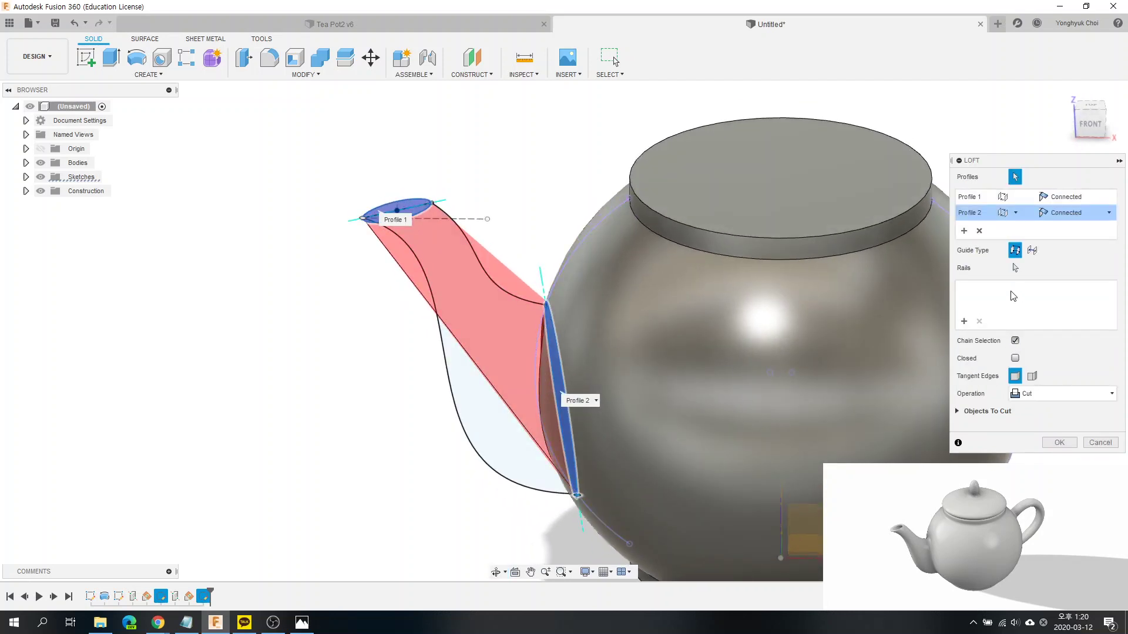
left_click(1015, 269)
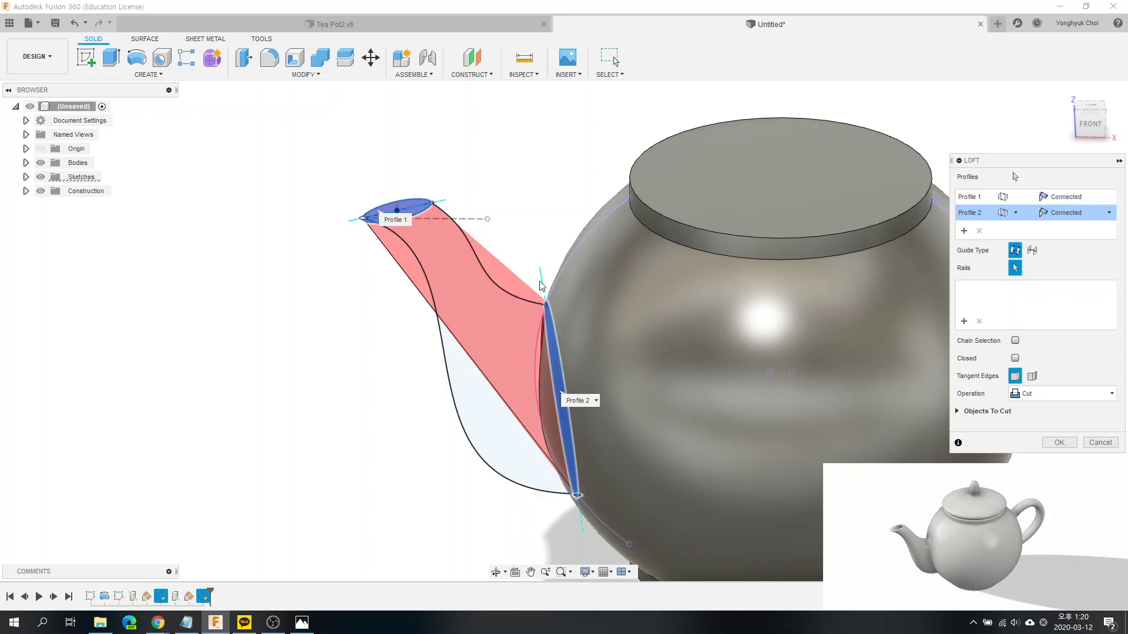
left_click(504, 292)
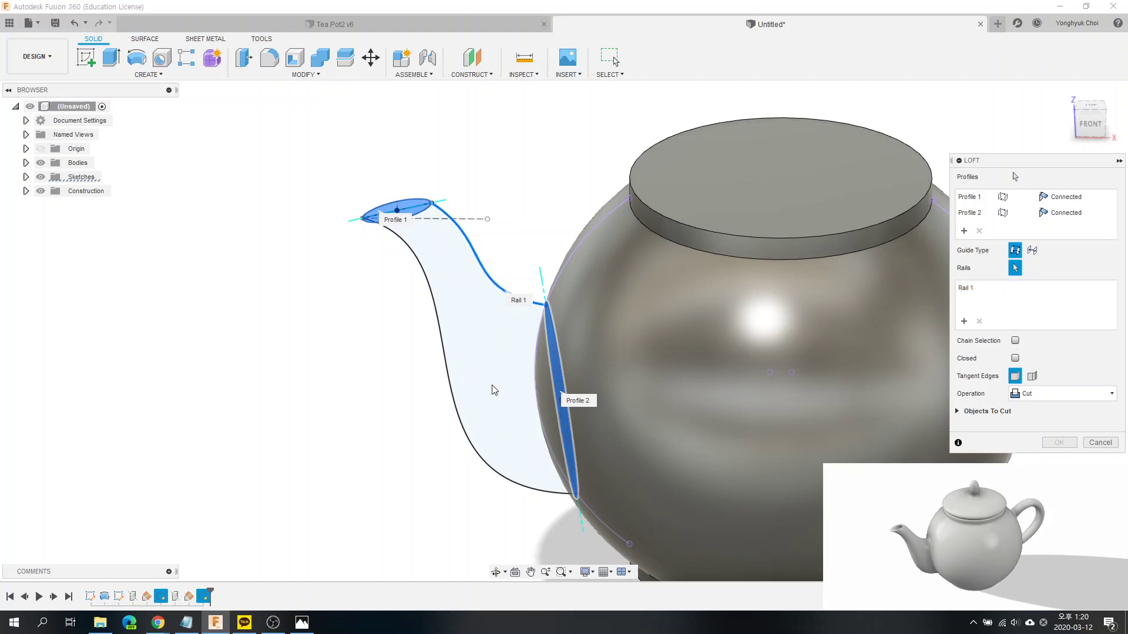
left_click(449, 388)
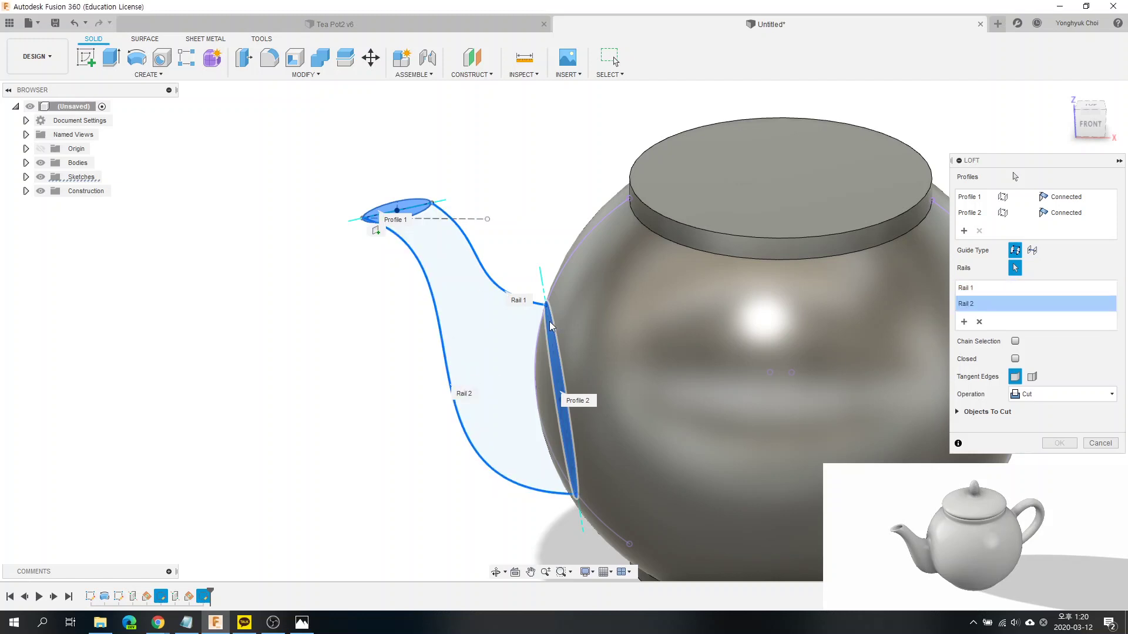
Step: Inspect where the rails meet the ellipse profiles, then cancel the loft
scroll(390, 277, "down", 1)
scroll(390, 277, "down", 2)
middle_click_drag(390, 277, 435, 323, "shift")
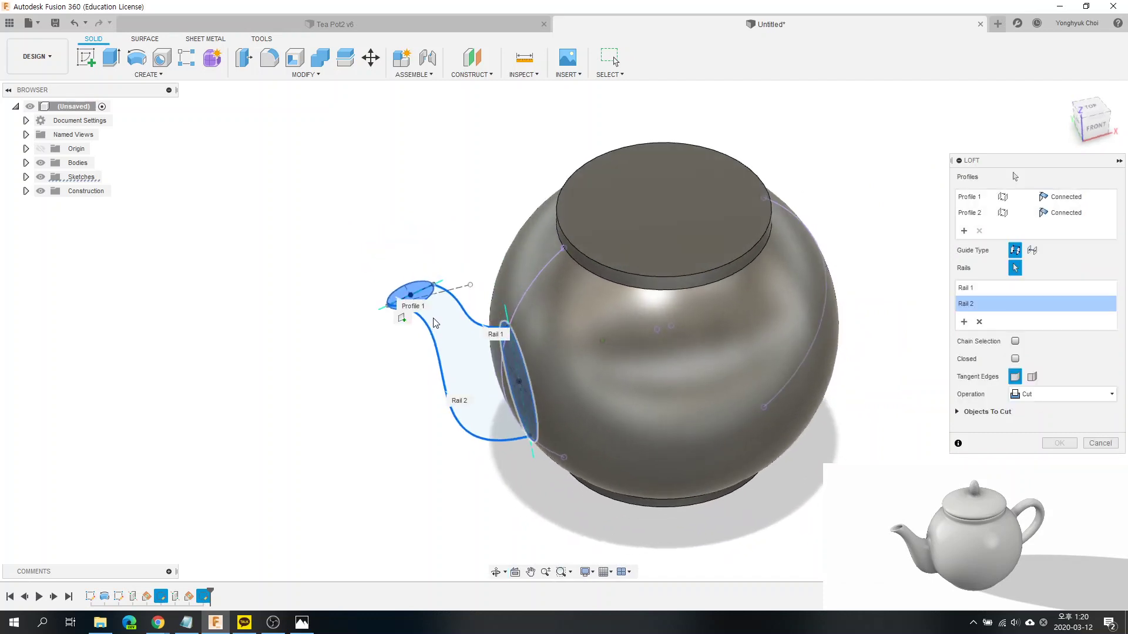
scroll(435, 323, "up", 1)
scroll(414, 295, "up", 2)
scroll(447, 235, "up", 2)
scroll(476, 265, "up", 2)
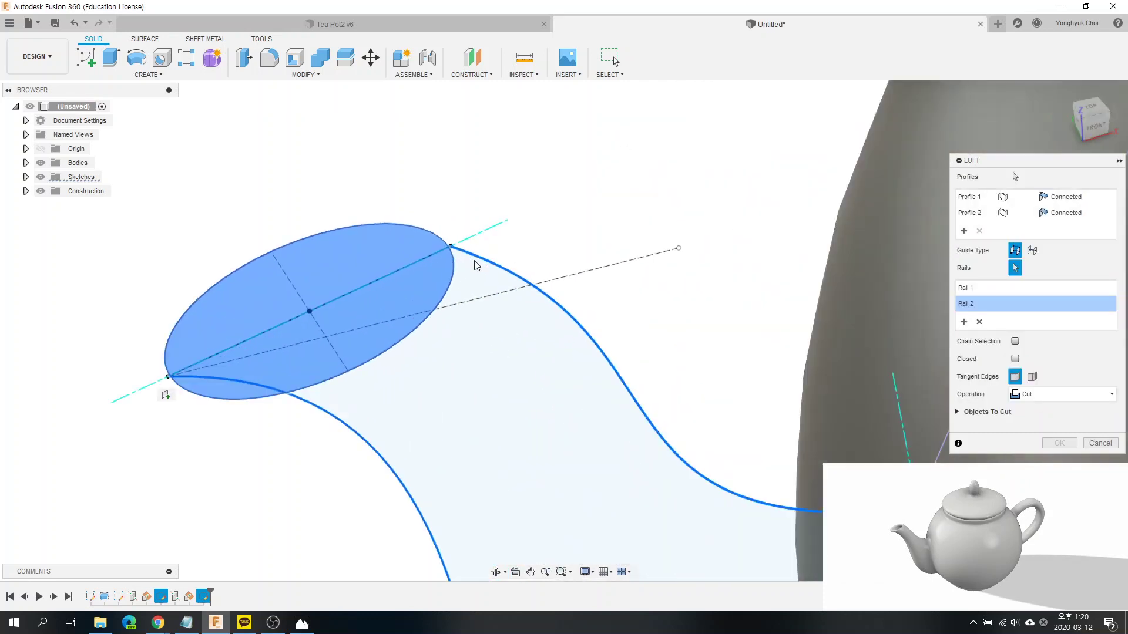
scroll(464, 254, "up", 2)
scroll(446, 238, "up", 2)
scroll(450, 247, "up", 1)
scroll(440, 264, "down", 1)
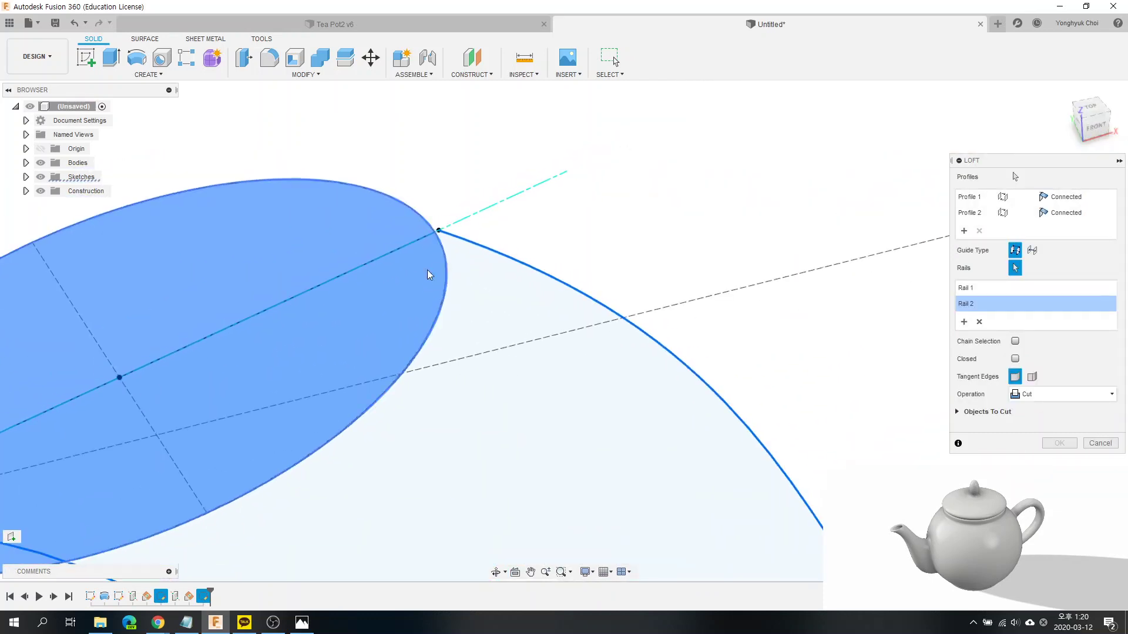
scroll(426, 267, "down", 1)
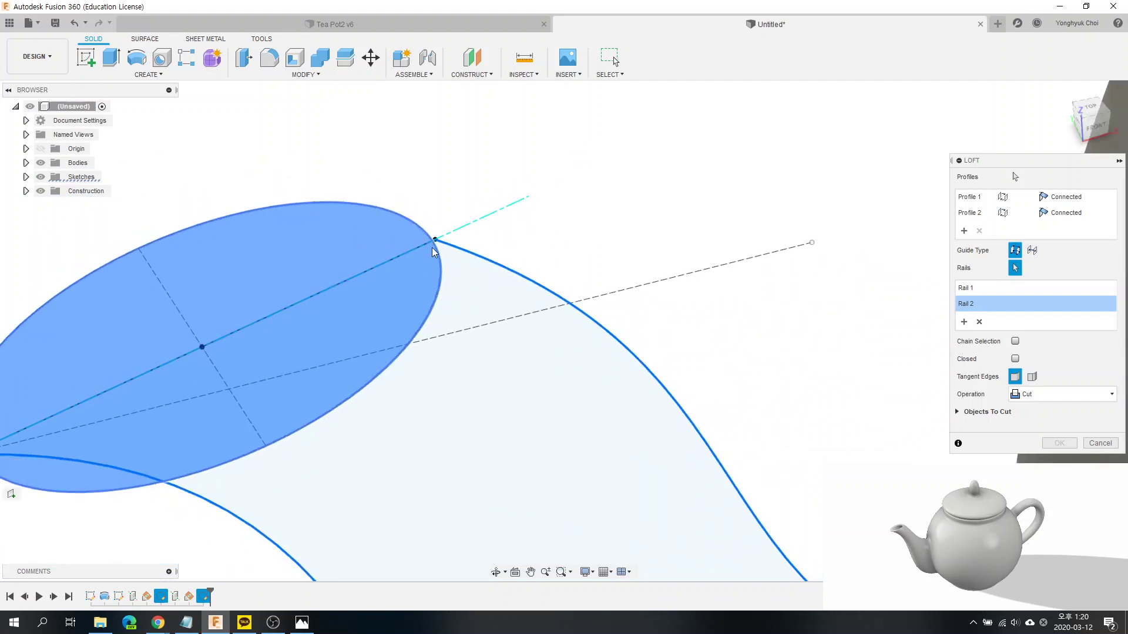
scroll(433, 247, "down", 1)
scroll(457, 228, "down", 1)
scroll(467, 230, "down", 1)
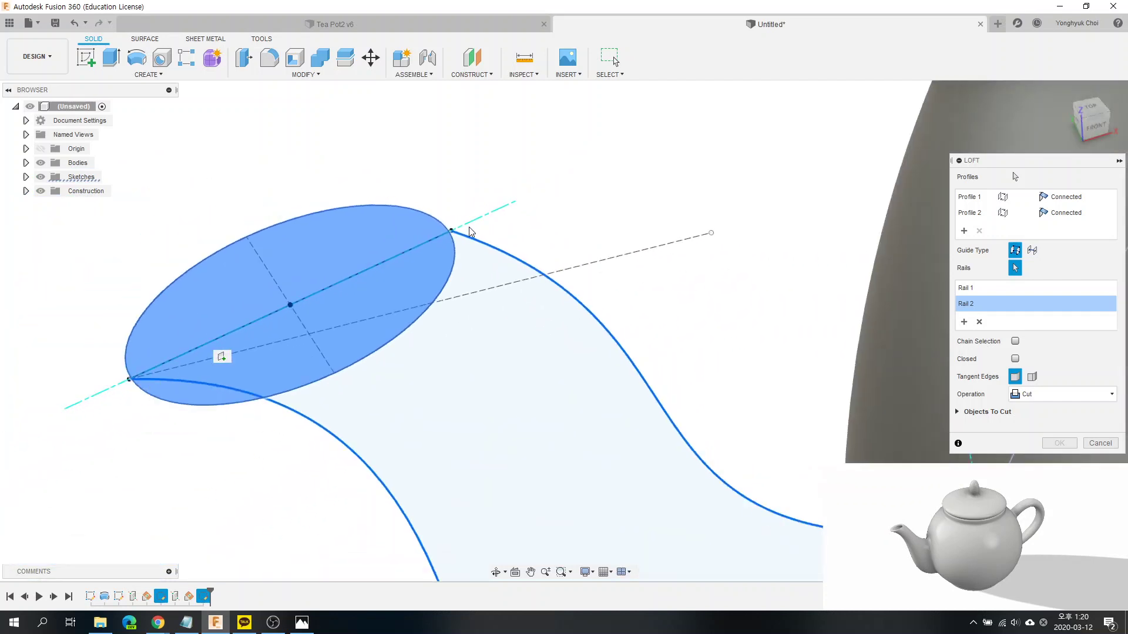
scroll(470, 231, "down", 2)
scroll(699, 373, "down", 1)
scroll(702, 372, "up", 3)
scroll(694, 379, "up", 2)
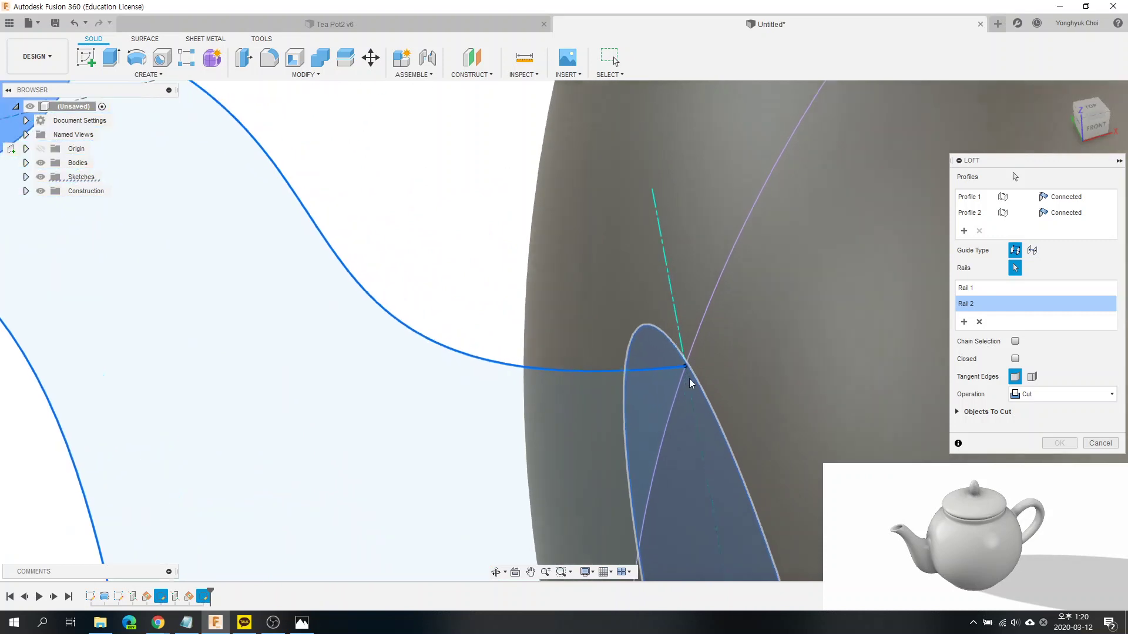
scroll(690, 383, "up", 2)
scroll(686, 370, "up", 1)
scroll(688, 368, "up", 1)
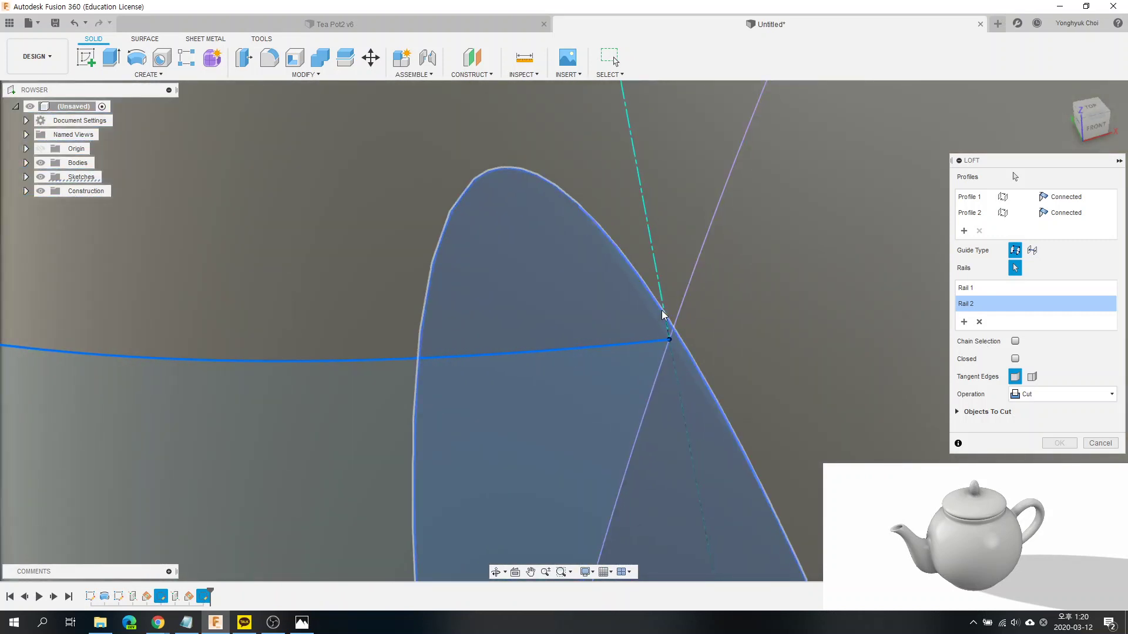
scroll(663, 315, "down", 1)
scroll(663, 315, "down", 1)
scroll(667, 311, "down", 1)
scroll(693, 304, "down", 2)
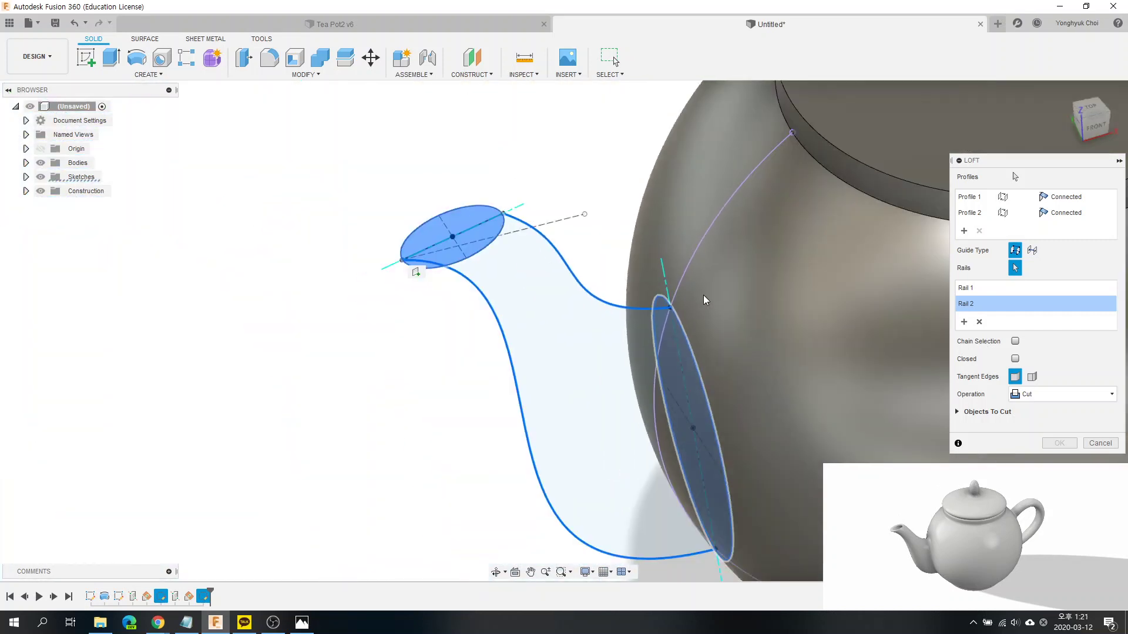
scroll(754, 537, "up", 1)
scroll(717, 533, "up", 1)
scroll(705, 505, "up", 2)
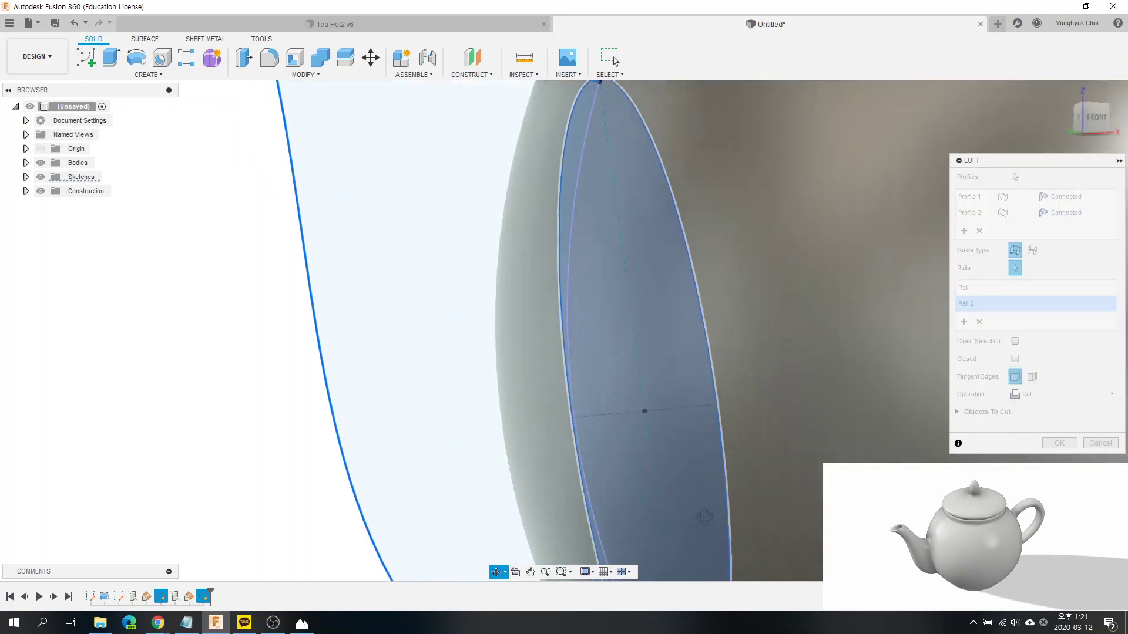
scroll(683, 463, "up", 1)
scroll(683, 463, "down", 2)
scroll(685, 461, "down", 2)
scroll(705, 558, "up", 3)
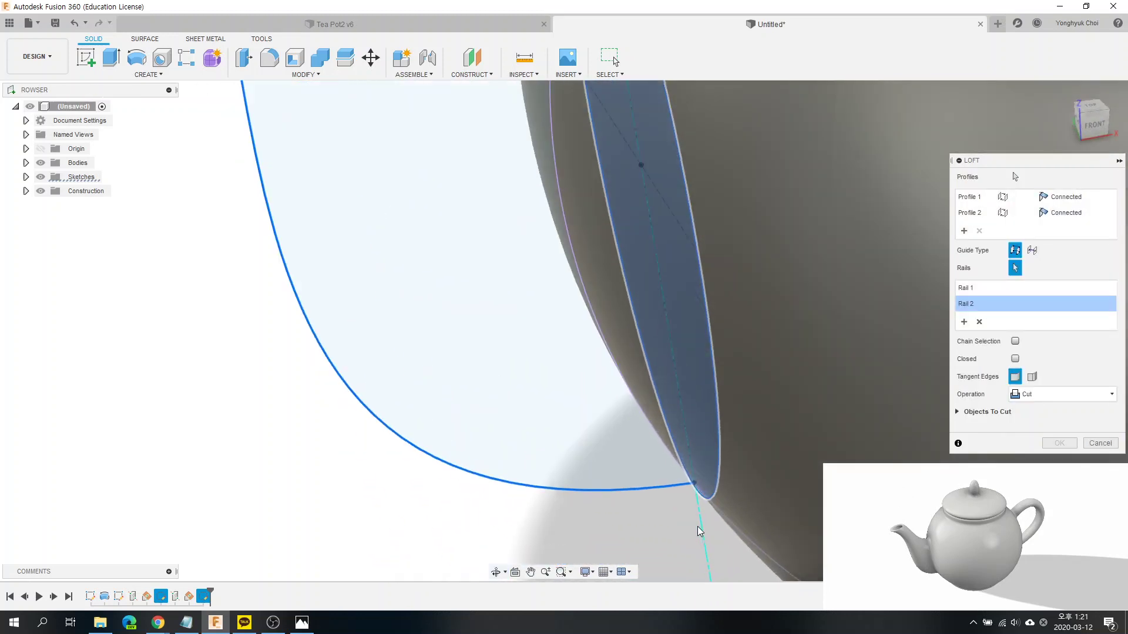
scroll(699, 517, "up", 1)
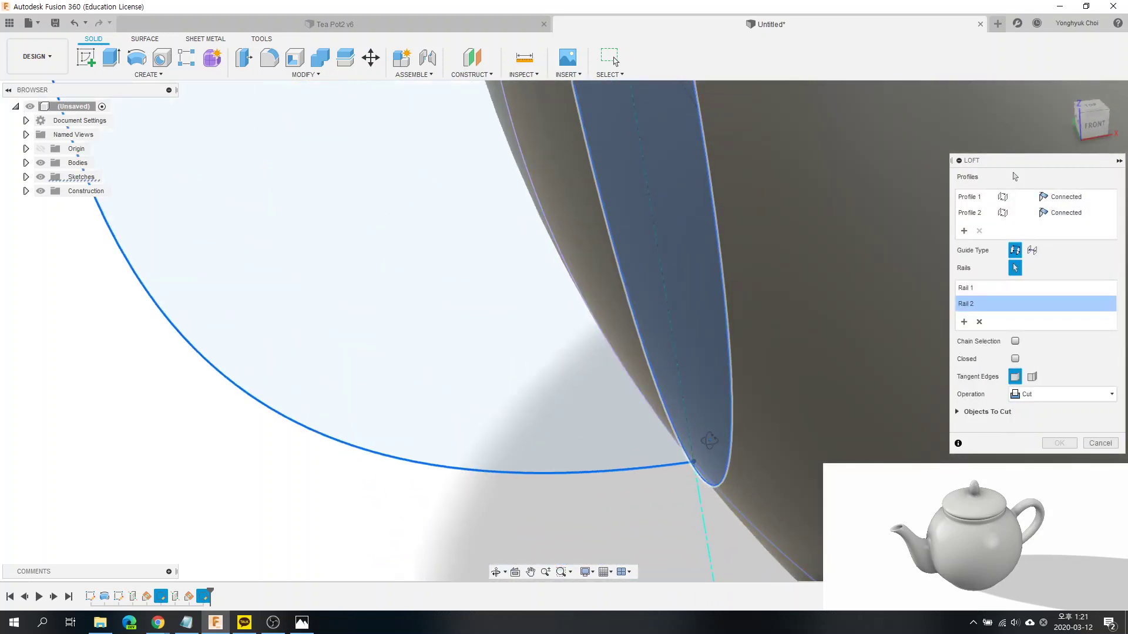
middle_click_drag(709, 441, 705, 515, "shift")
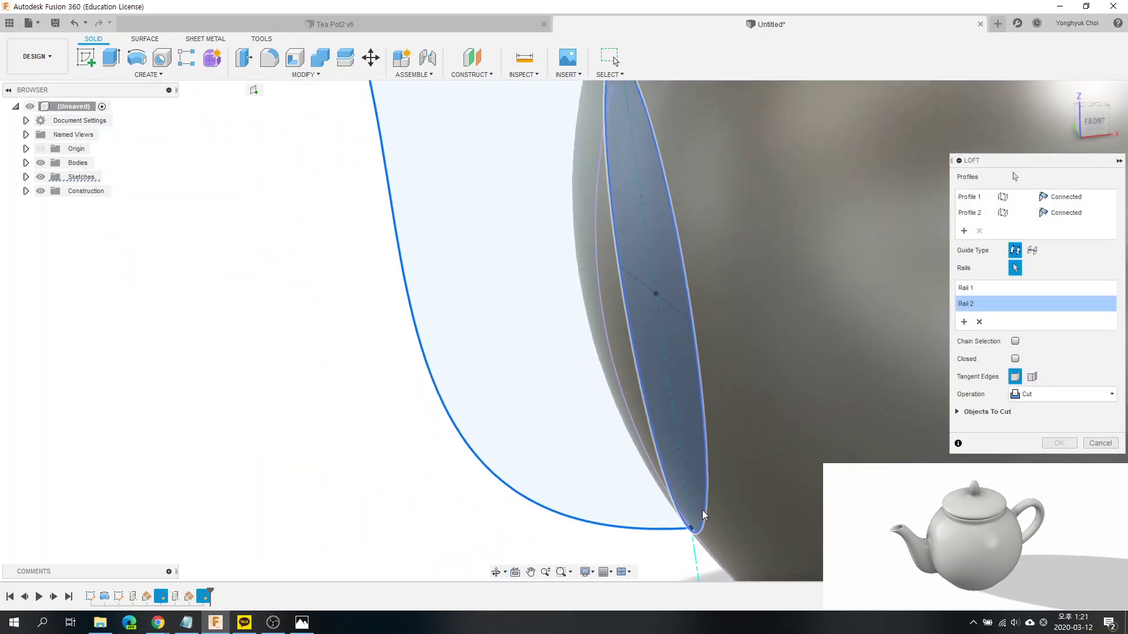
scroll(704, 515, "down", 2)
scroll(603, 495, "down", 2)
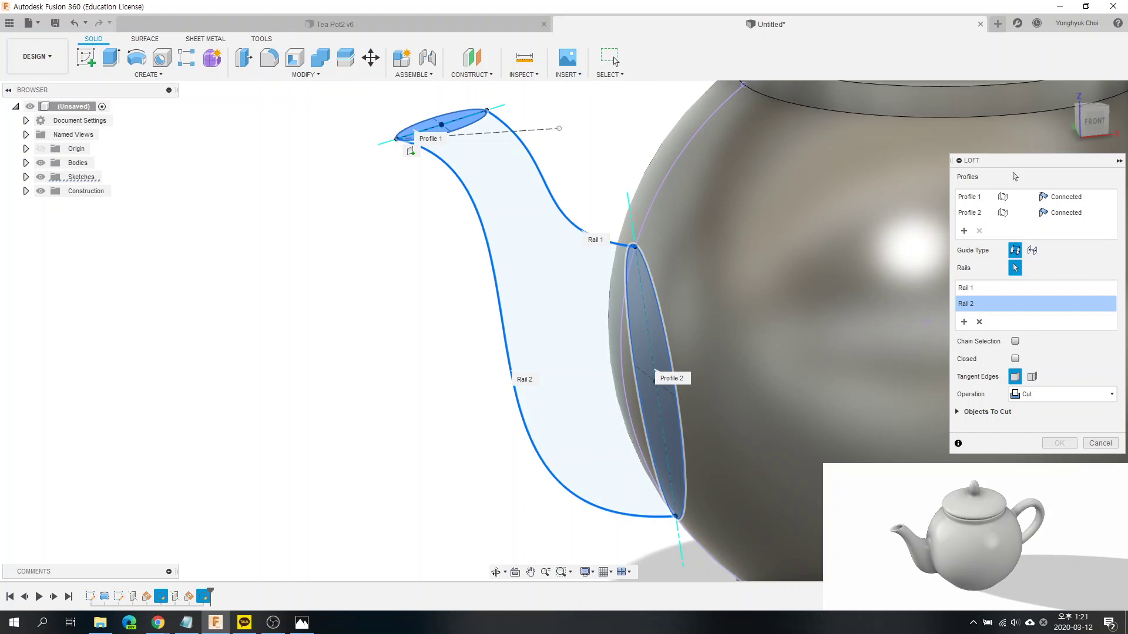
left_click(1100, 443)
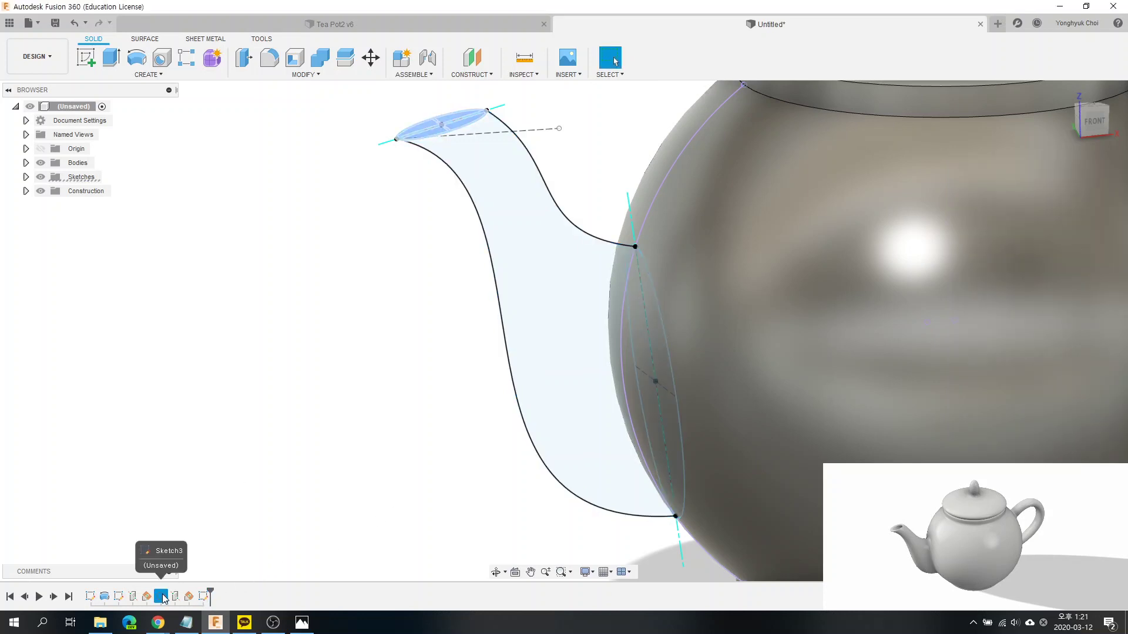
right_click(164, 598)
left_click(197, 476)
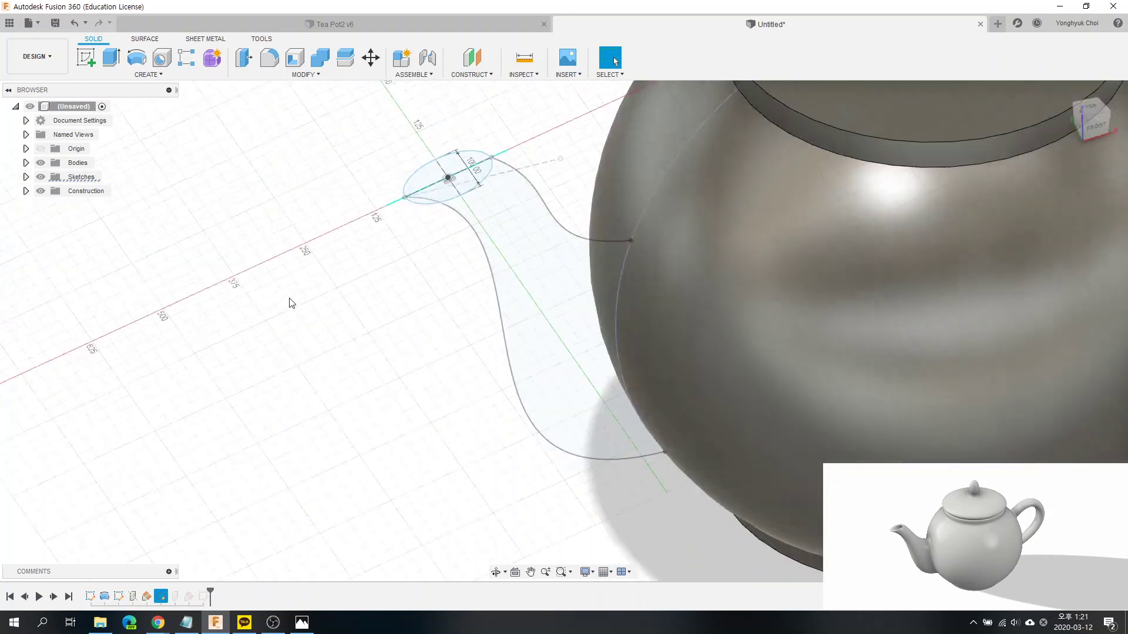
scroll(584, 439, "up", 2)
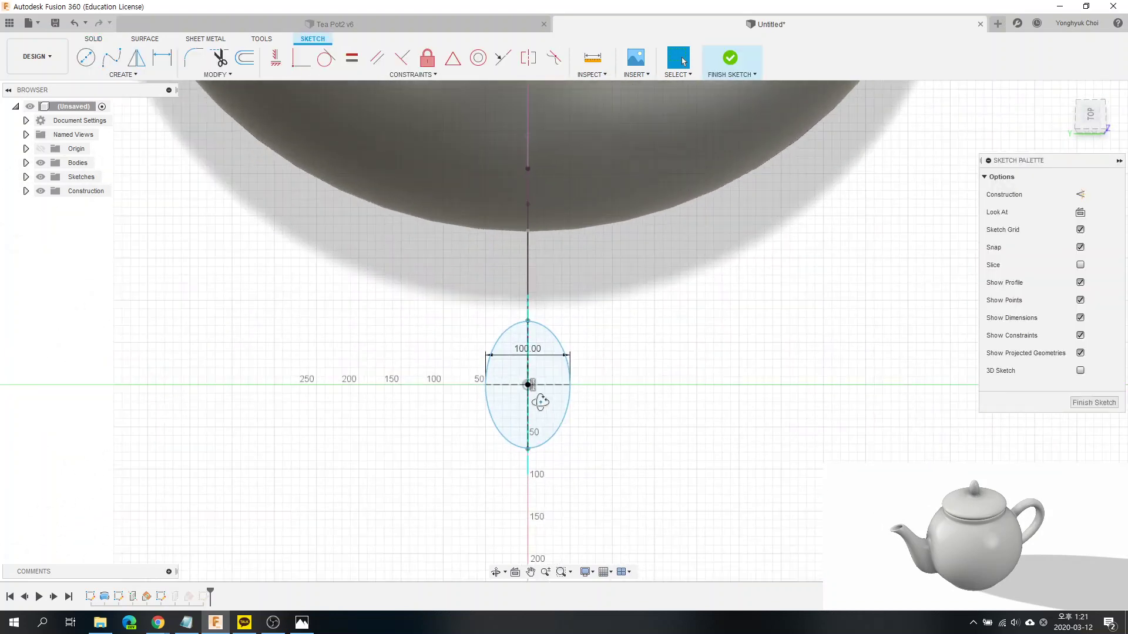
mouse_move(540, 402)
middle_mouse_down("shift")
mouse_move(531, 382)
mouse_move(608, 378)
mouse_move(580, 351)
mouse_move(555, 360)
mouse_move(534, 276)
middle_mouse_up("shift")
left_click(533, 276)
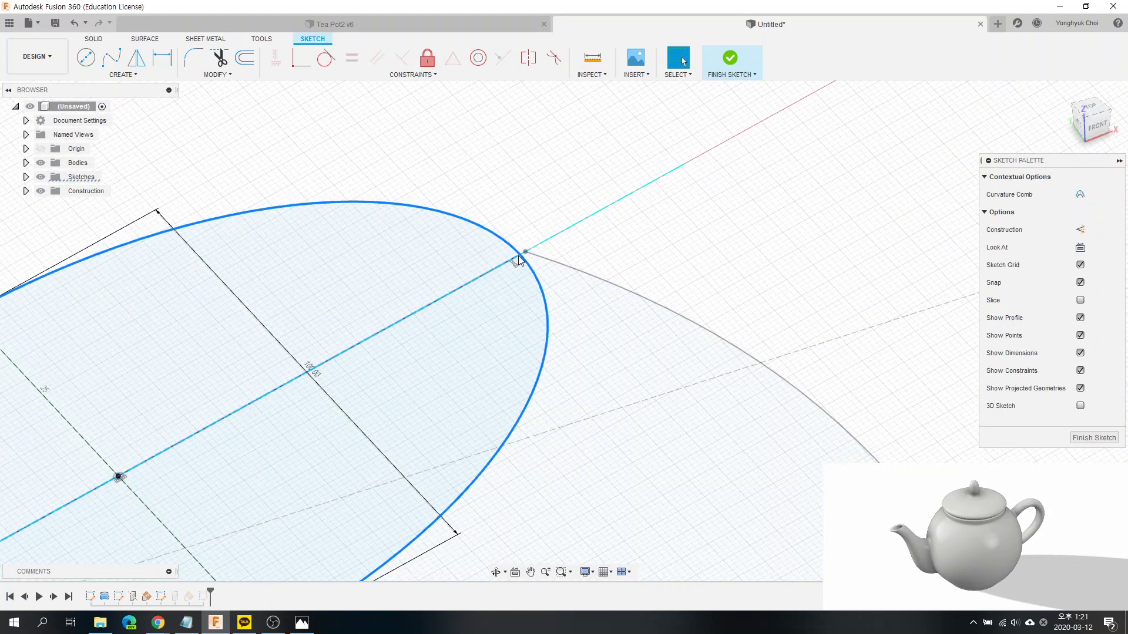
key("Escape")
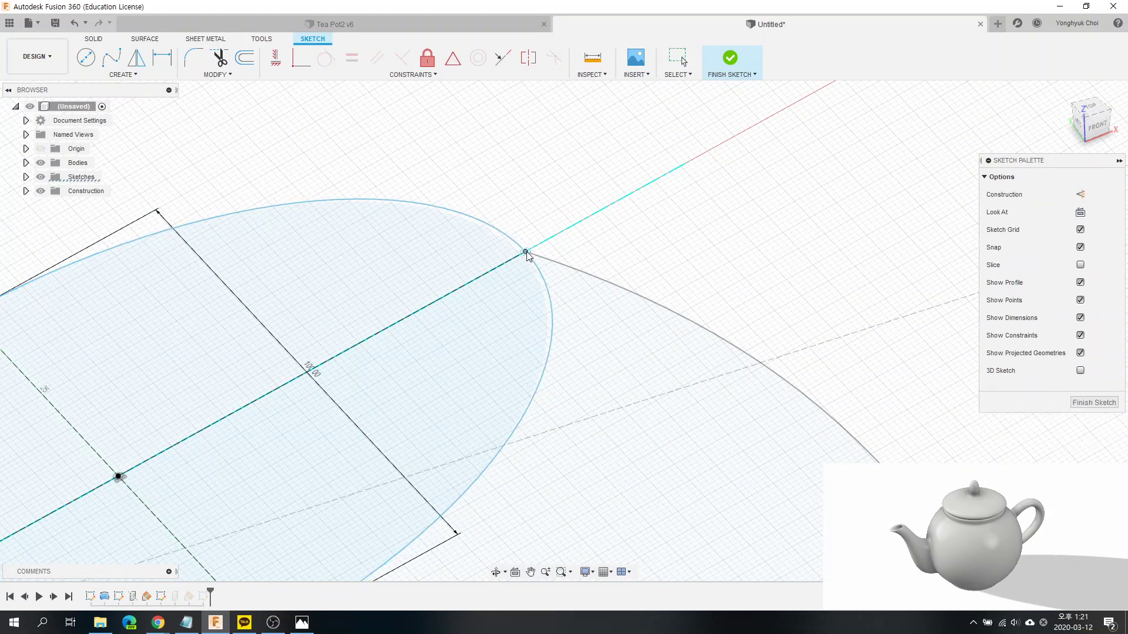
scroll(586, 265, "down", 2)
scroll(592, 265, "down", 2)
scroll(592, 264, "down", 2)
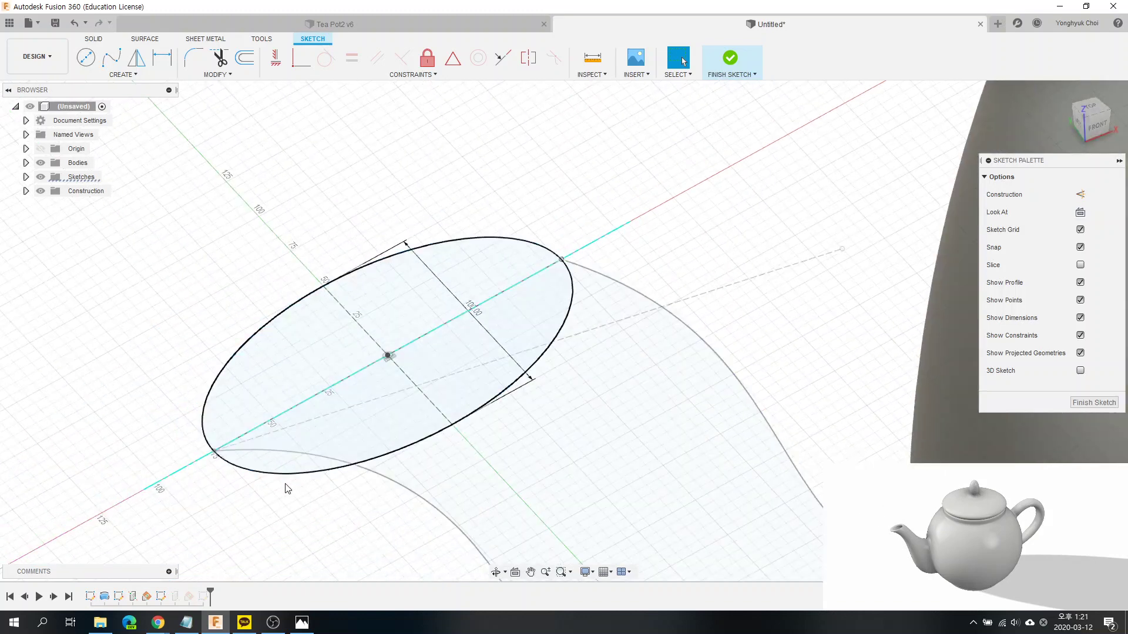
scroll(225, 468, "up", 3)
scroll(225, 468, "up", 2)
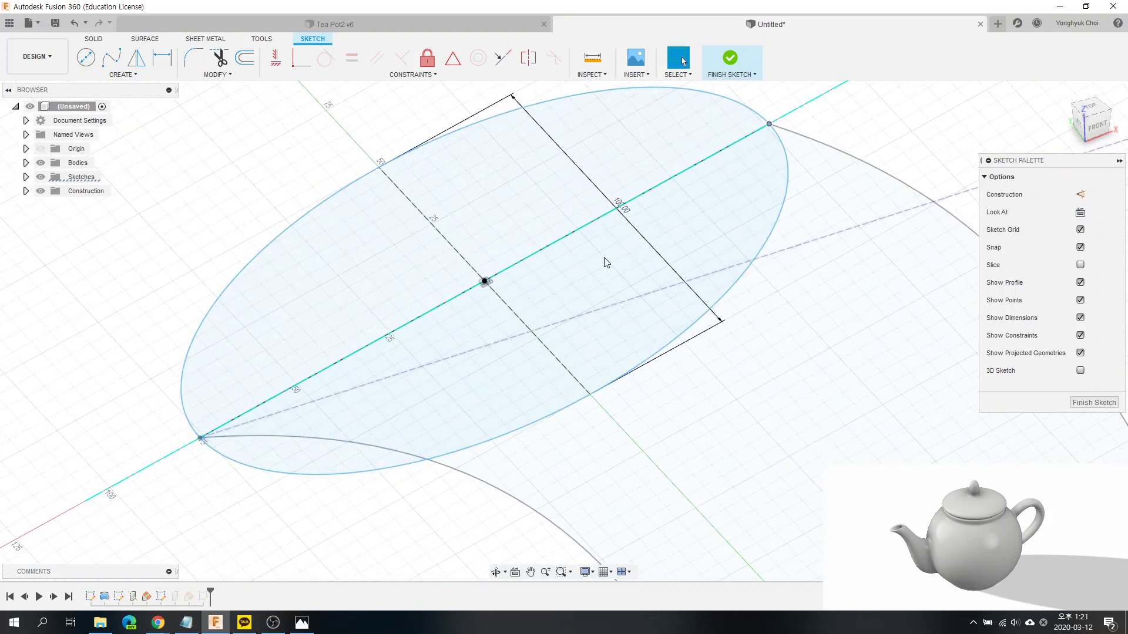
left_click(729, 59)
scroll(536, 244, "down", 2)
scroll(537, 247, "down", 2)
Step: Reopen the spout-base ellipse sketch from the timeline with Edit Sketch
scroll(536, 251, "down", 2)
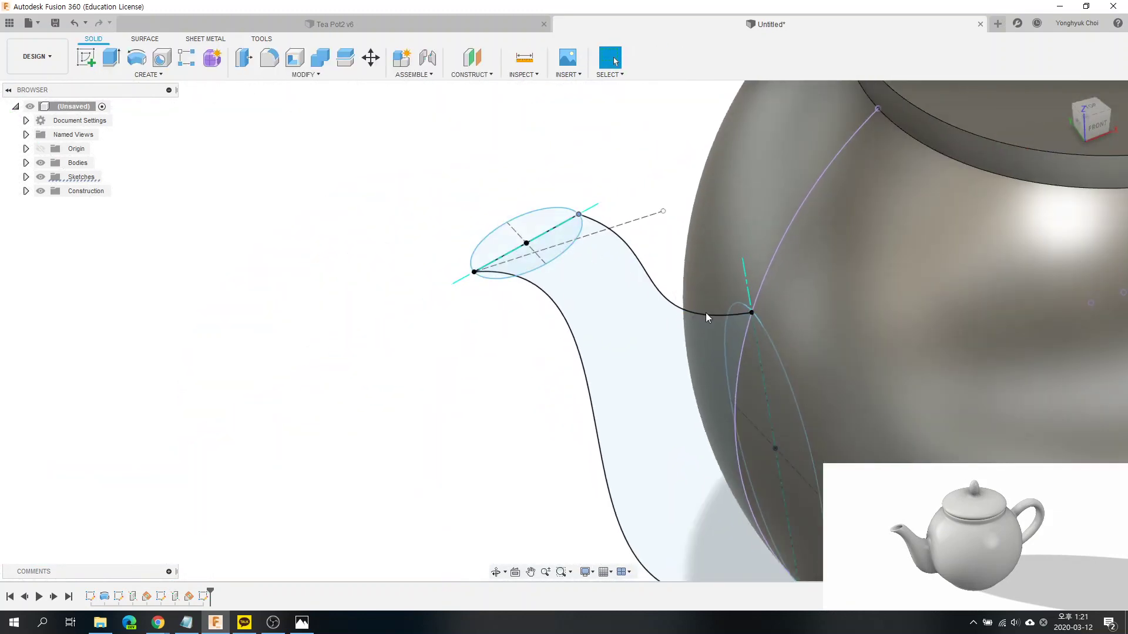
scroll(764, 322, "up", 2)
scroll(760, 326, "up", 2)
scroll(754, 318, "up", 2)
scroll(754, 319, "up", 2)
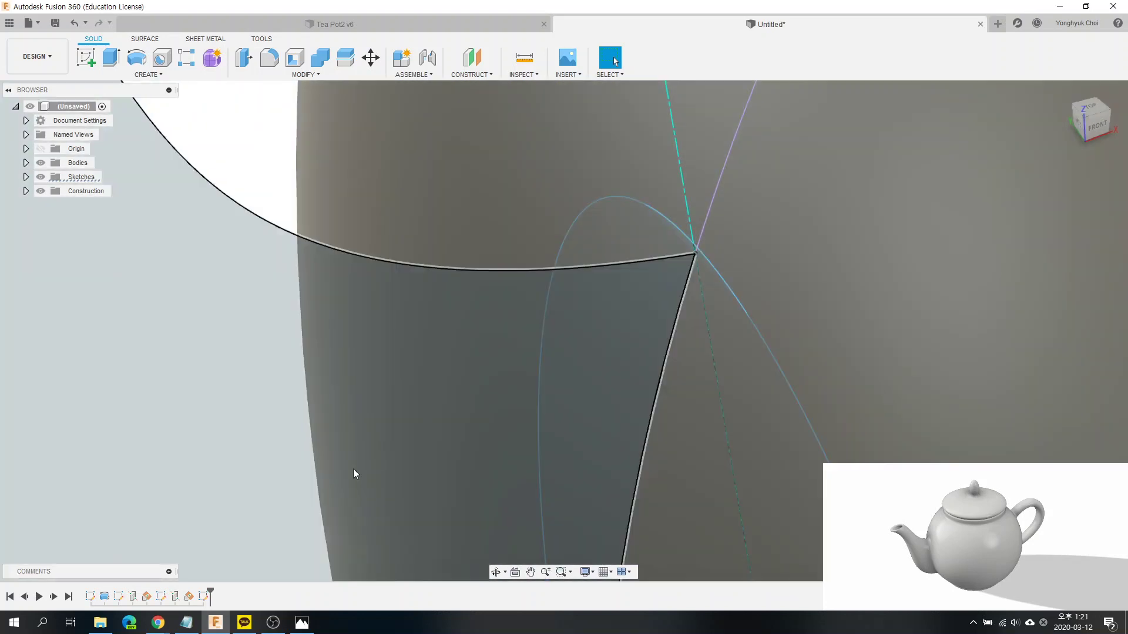
left_click_drag(210, 596, 200, 596)
right_click(204, 596)
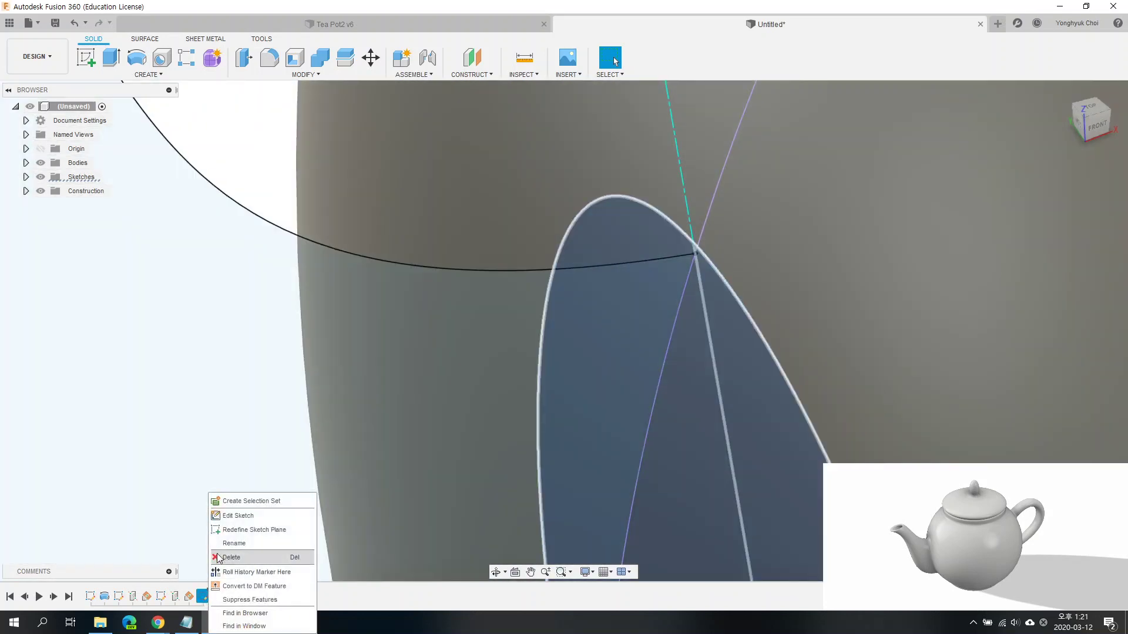
left_click(237, 516)
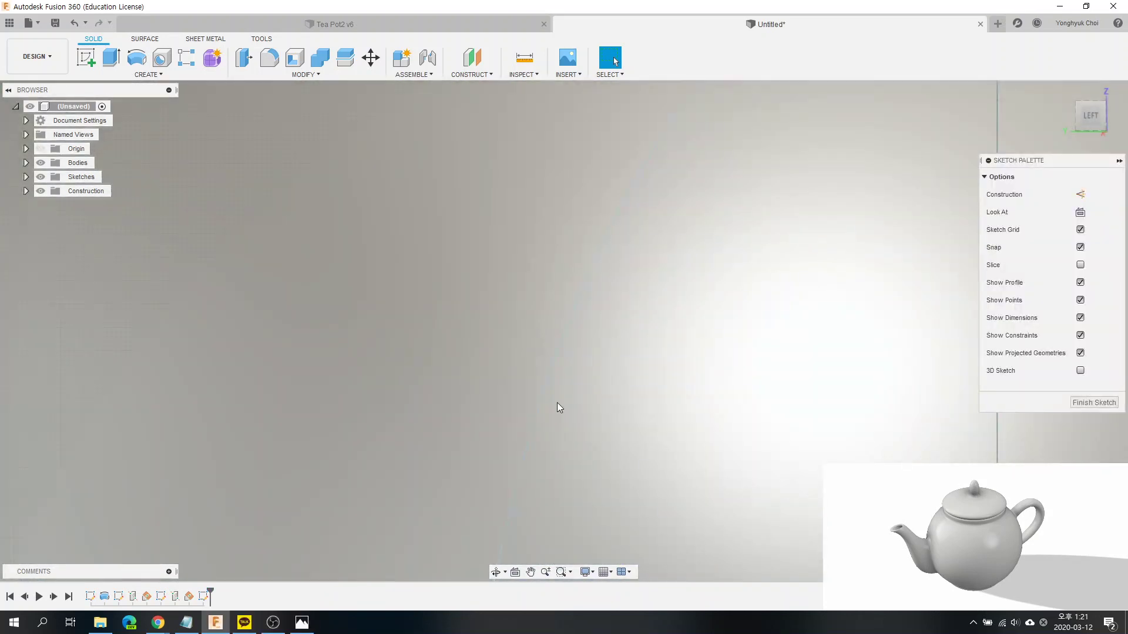
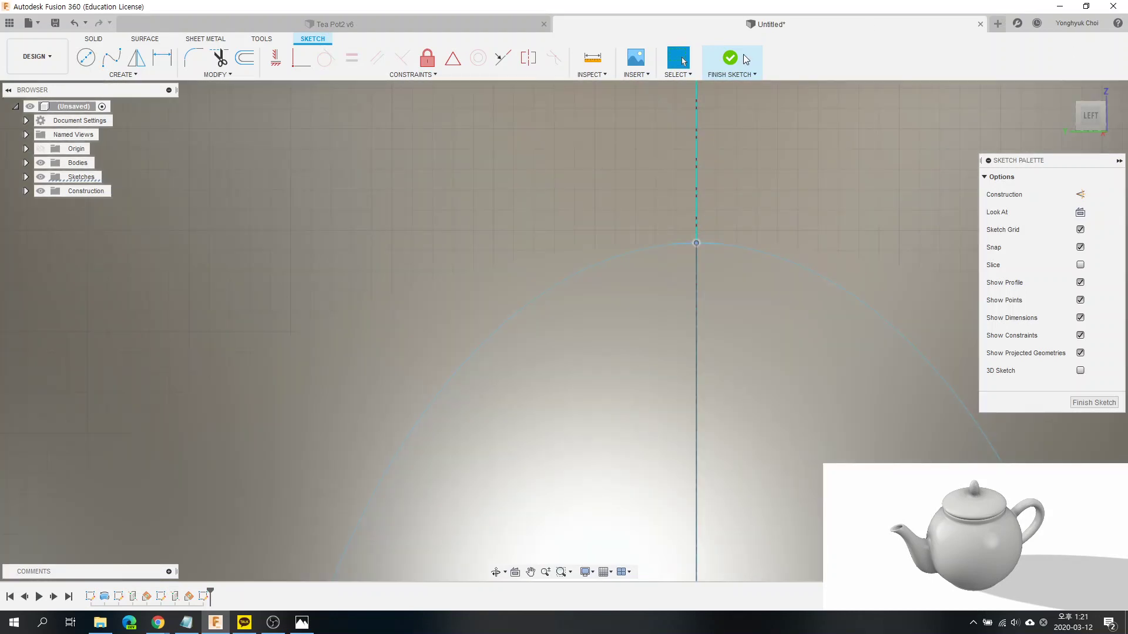
Step: Finish the spout sketch and view the teapot body slightly from above
left_click(731, 59)
middle_click_drag(765, 312, 713, 307, "shift")
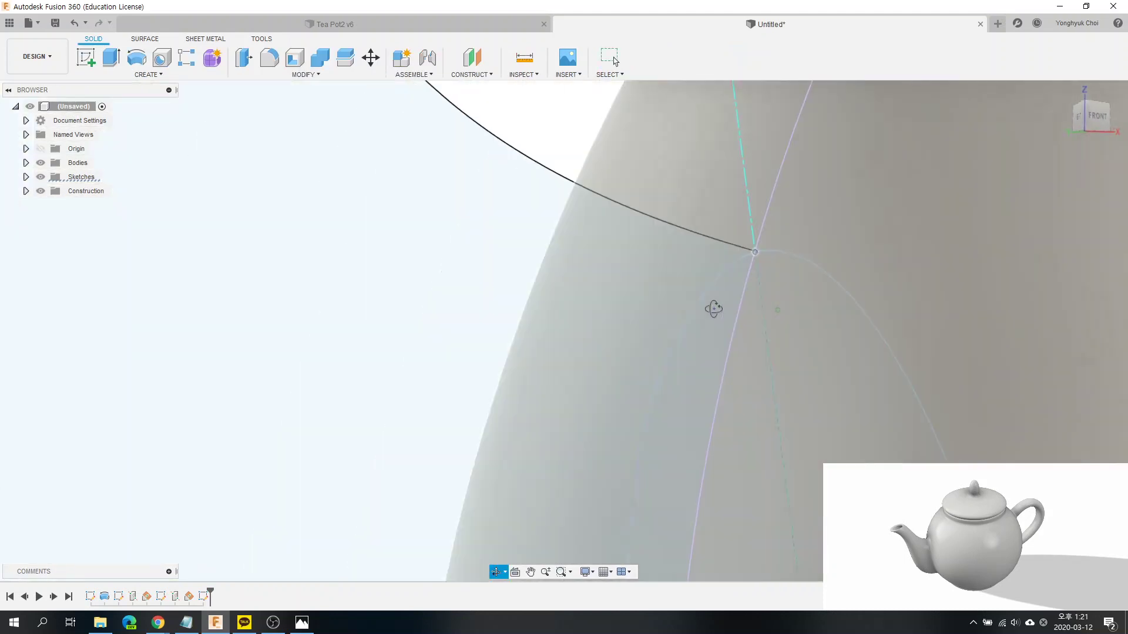
scroll(732, 267, "down", 3)
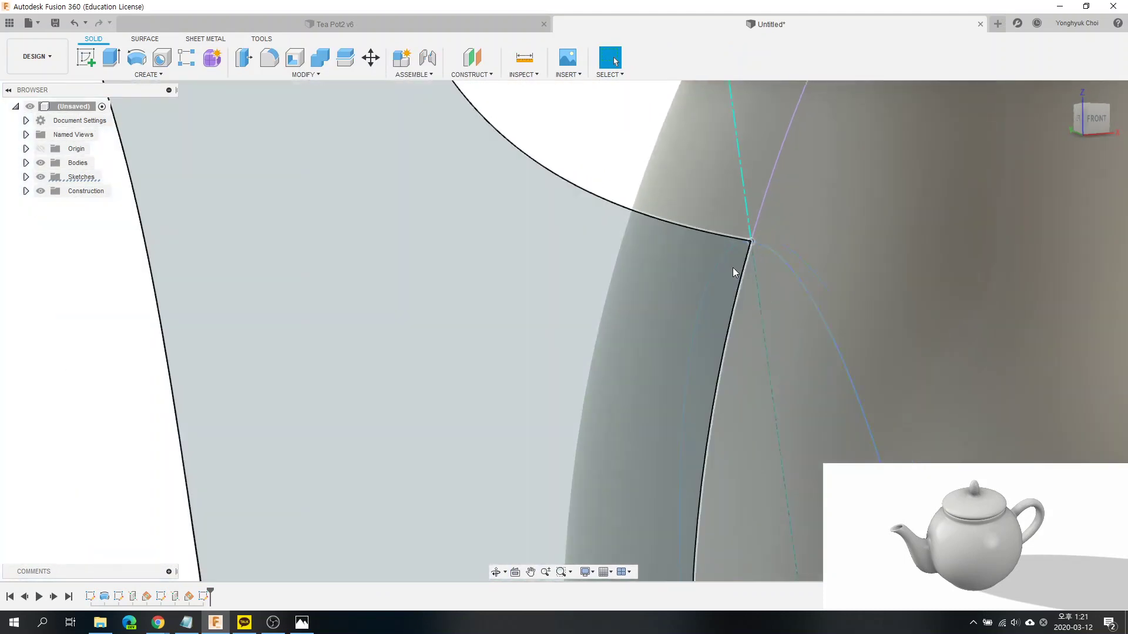
scroll(732, 266, "down", 3)
scroll(732, 267, "down", 3)
scroll(732, 264, "down", 2)
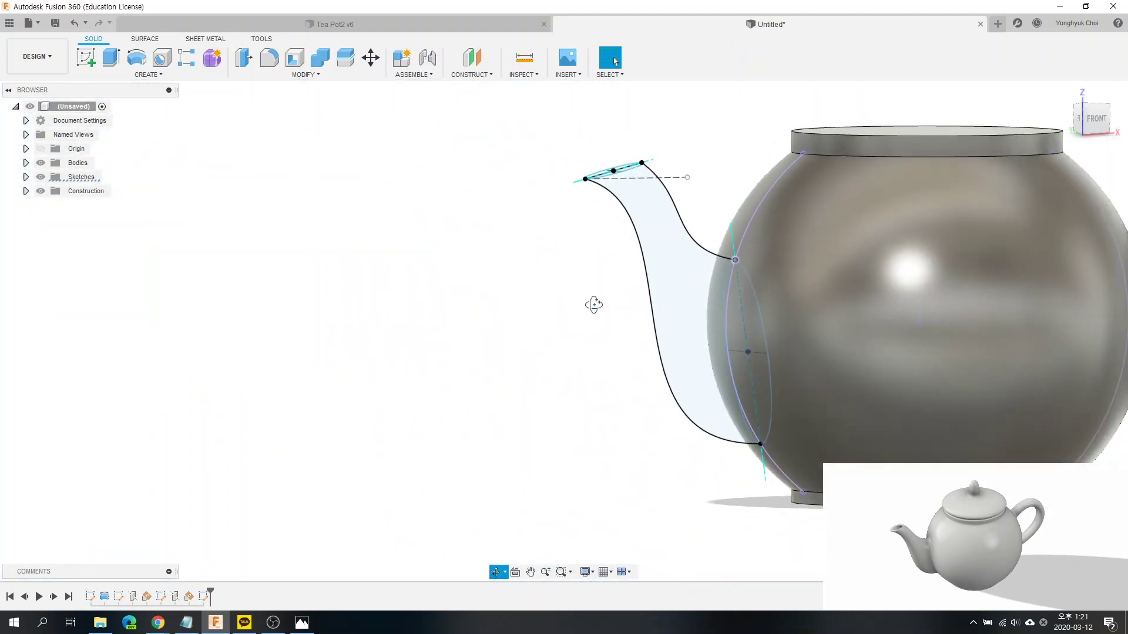
middle_click_drag(594, 304, 503, 171, "shift")
Step: Start a loft on the spout-tip ellipse, then cancel it
left_click(148, 74)
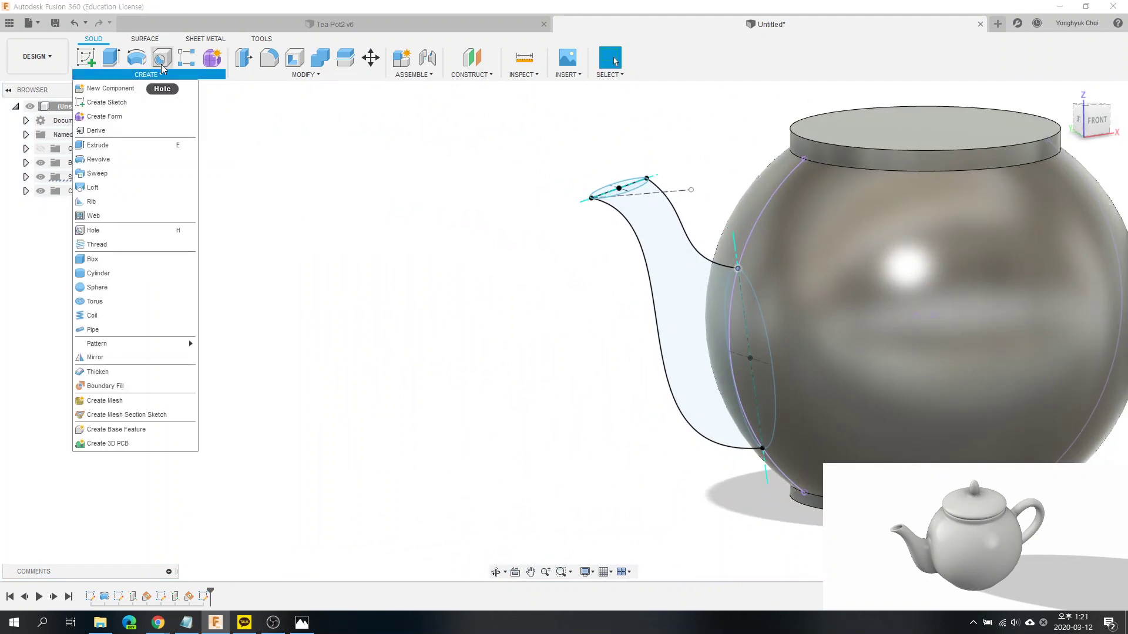
left_click(93, 188)
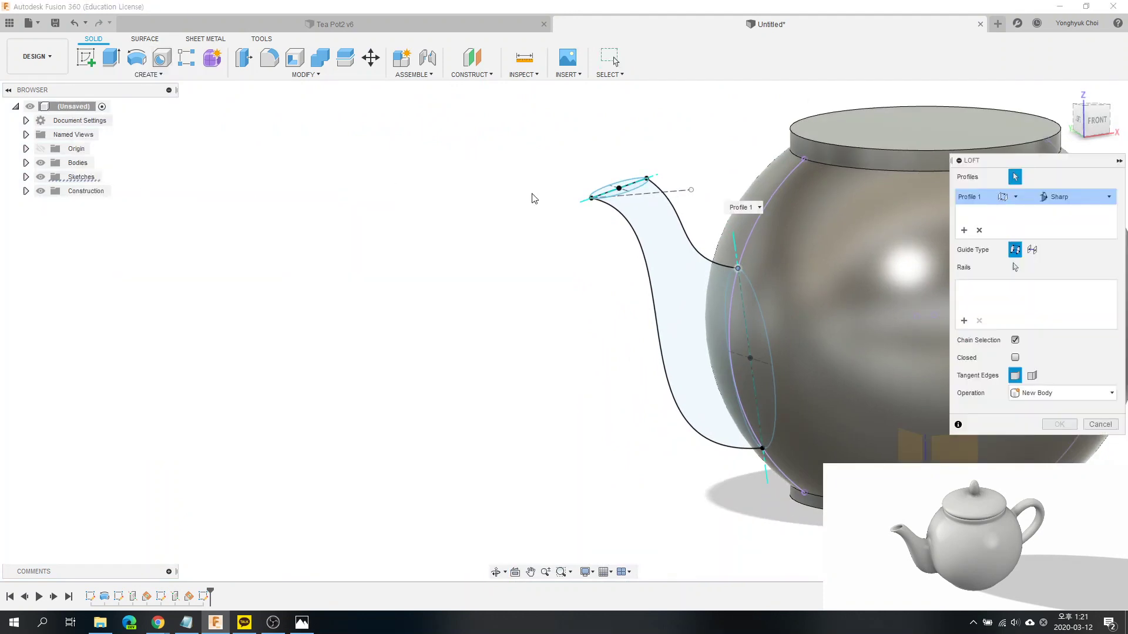
left_click(607, 196)
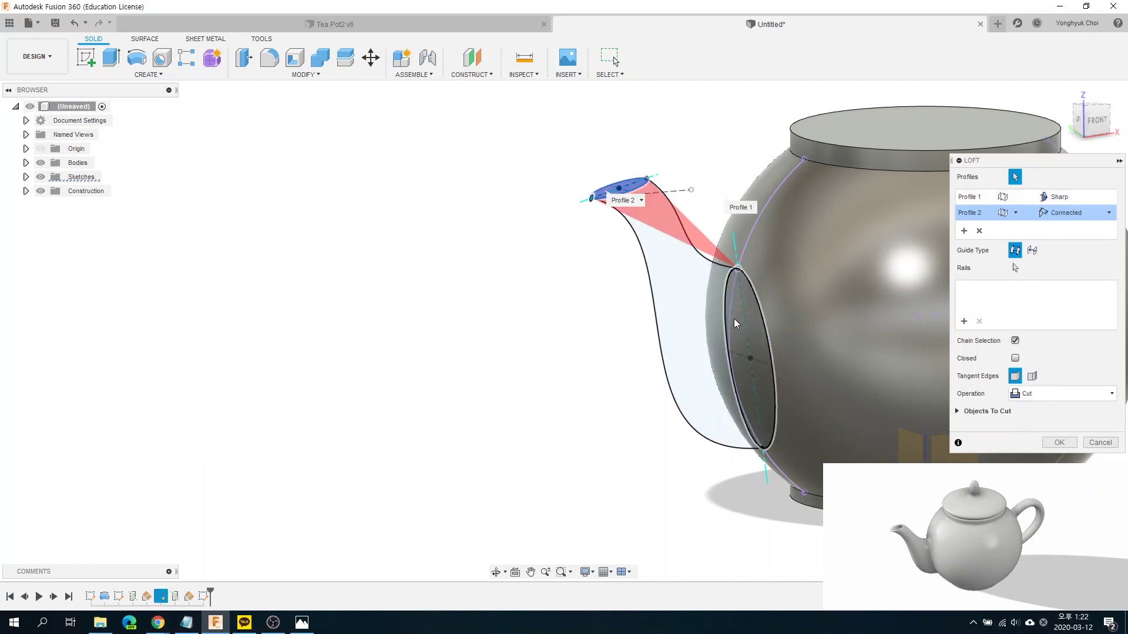
key("Escape")
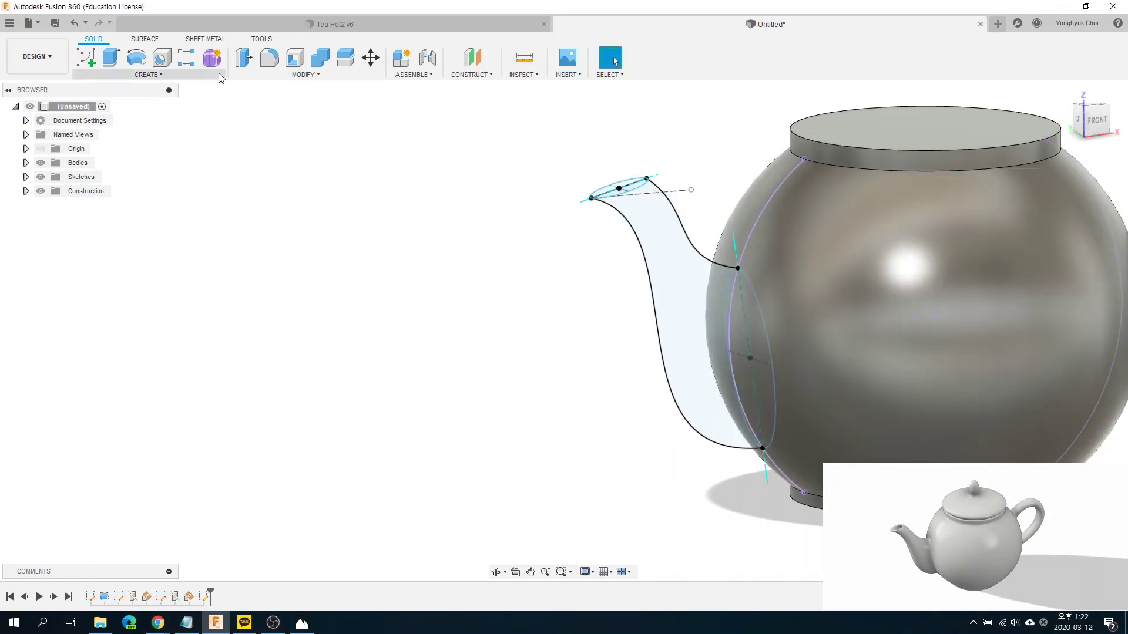
Step: Start a loft with the spout-tip ellipse and the body ellipse as profiles
left_click(146, 75)
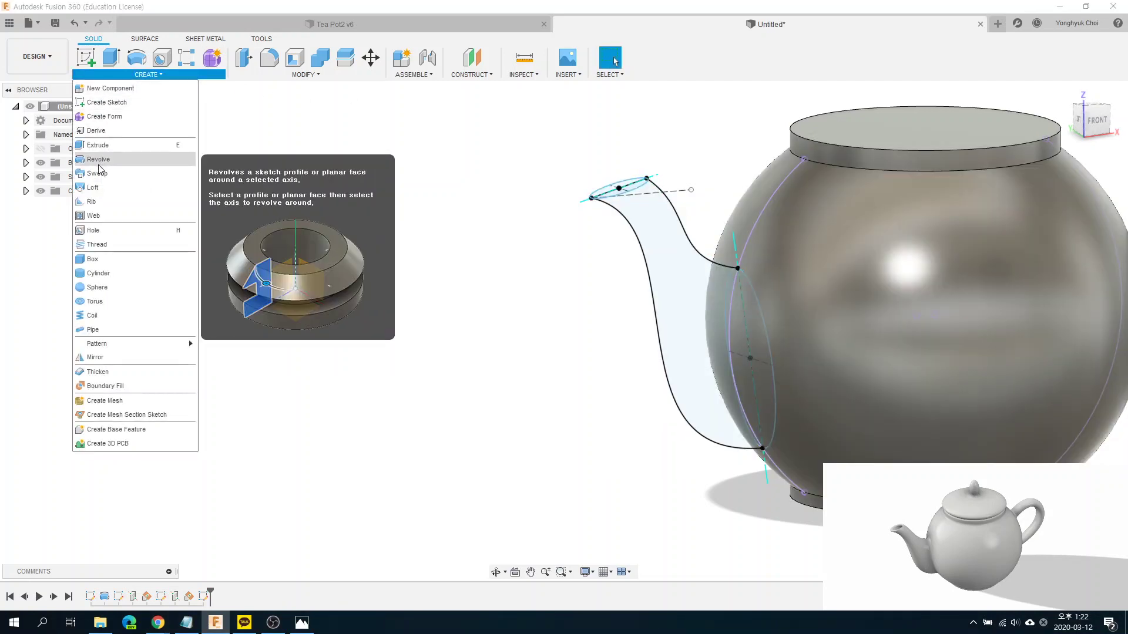
left_click(93, 187)
scroll(611, 189, "up", 2)
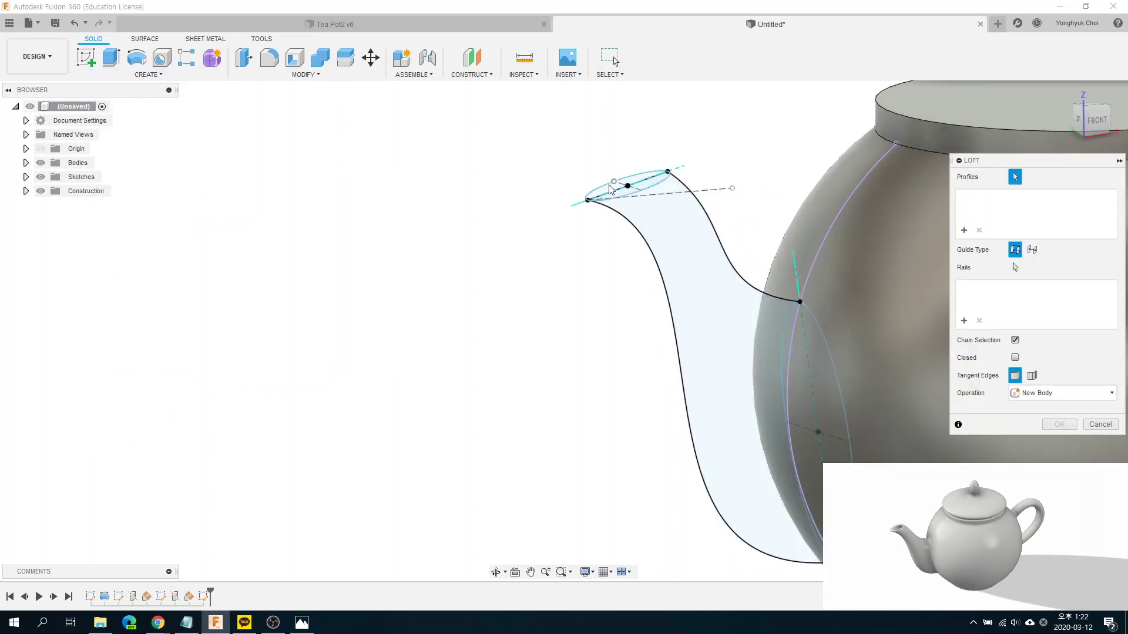
left_click(609, 193)
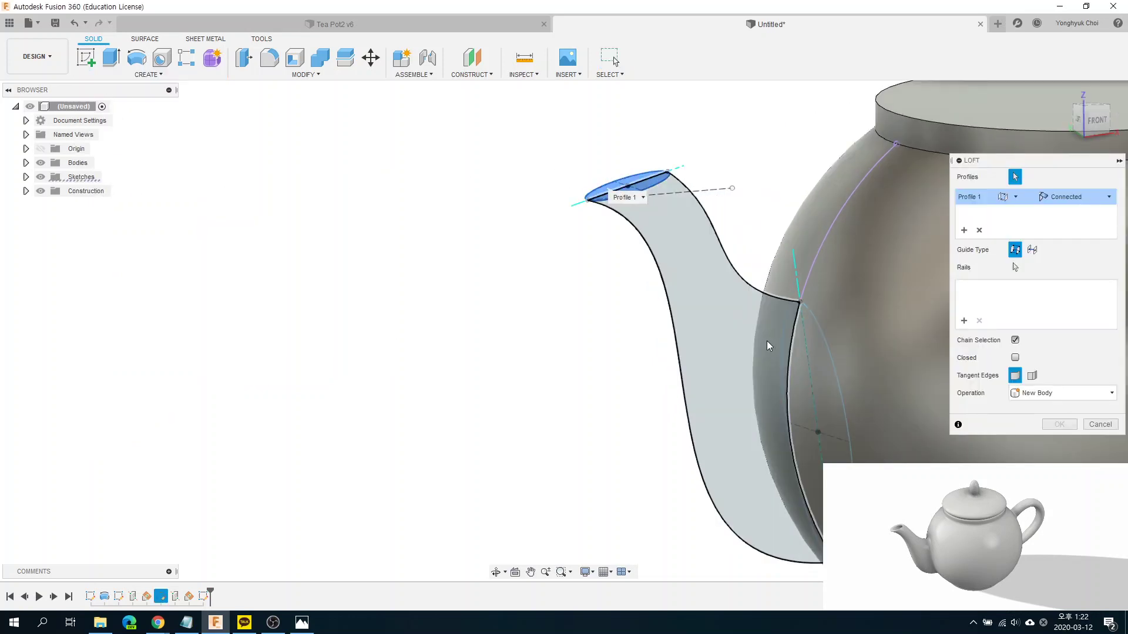
left_click(819, 381)
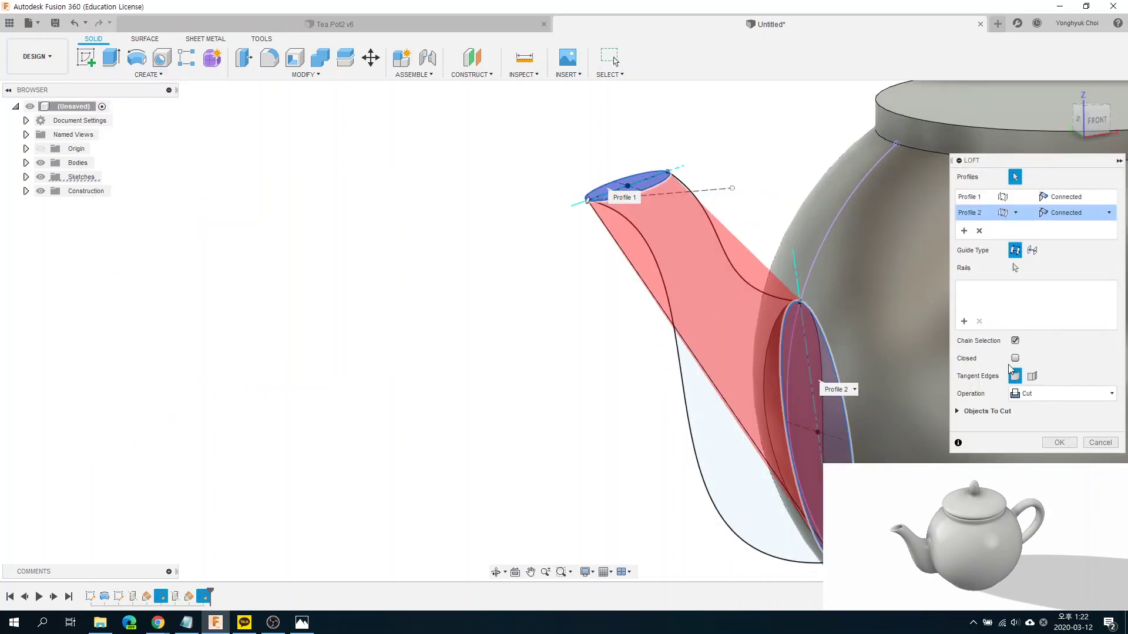
Step: Turn off chain selection and add the upper and lower spout curves as rails
left_click(1016, 341)
left_click(1015, 268)
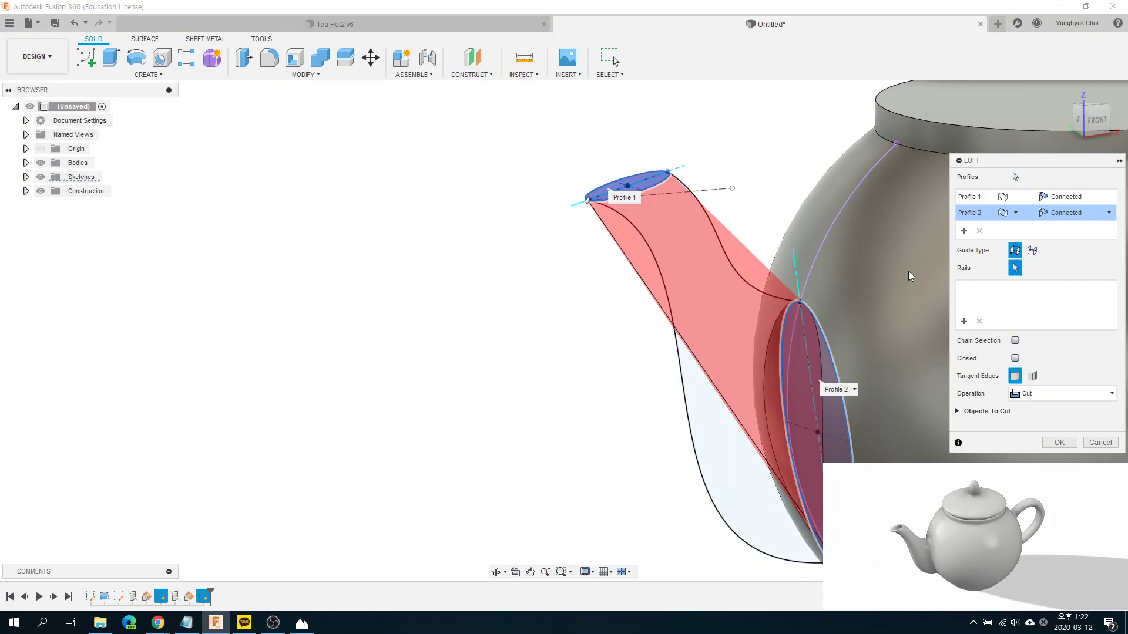
left_click(742, 281)
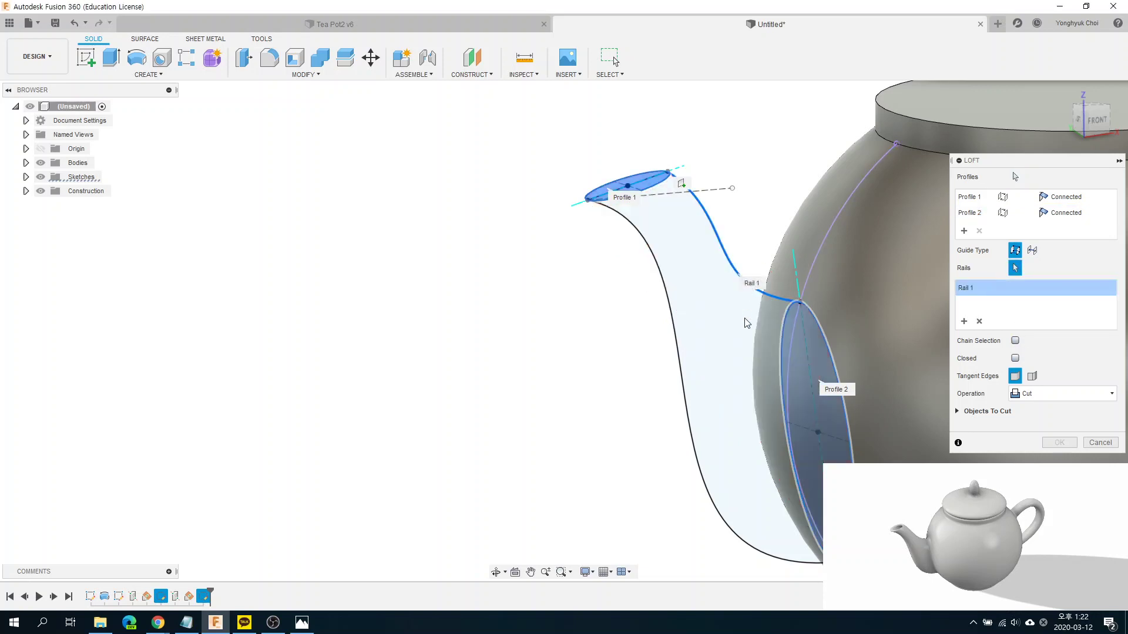
left_click(680, 392)
scroll(699, 409, "down", 2)
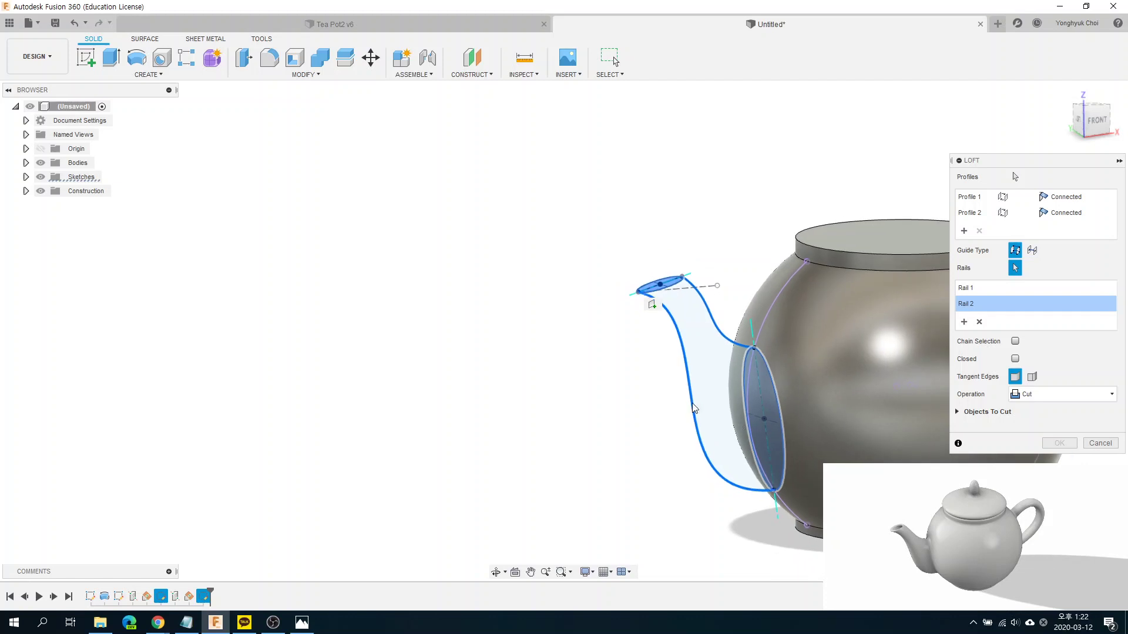
middle_click_drag(699, 409, 712, 331, "shift")
scroll(712, 331, "up", 2)
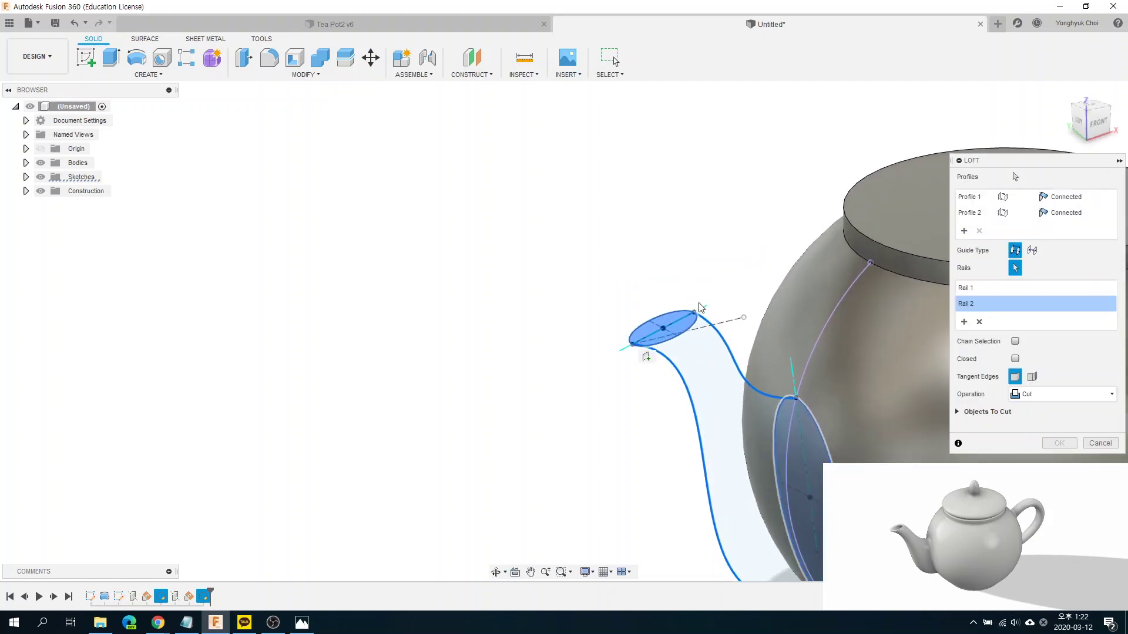
scroll(705, 323, "up", 2)
scroll(696, 315, "up", 2)
scroll(689, 308, "up", 2)
scroll(687, 307, "up", 2)
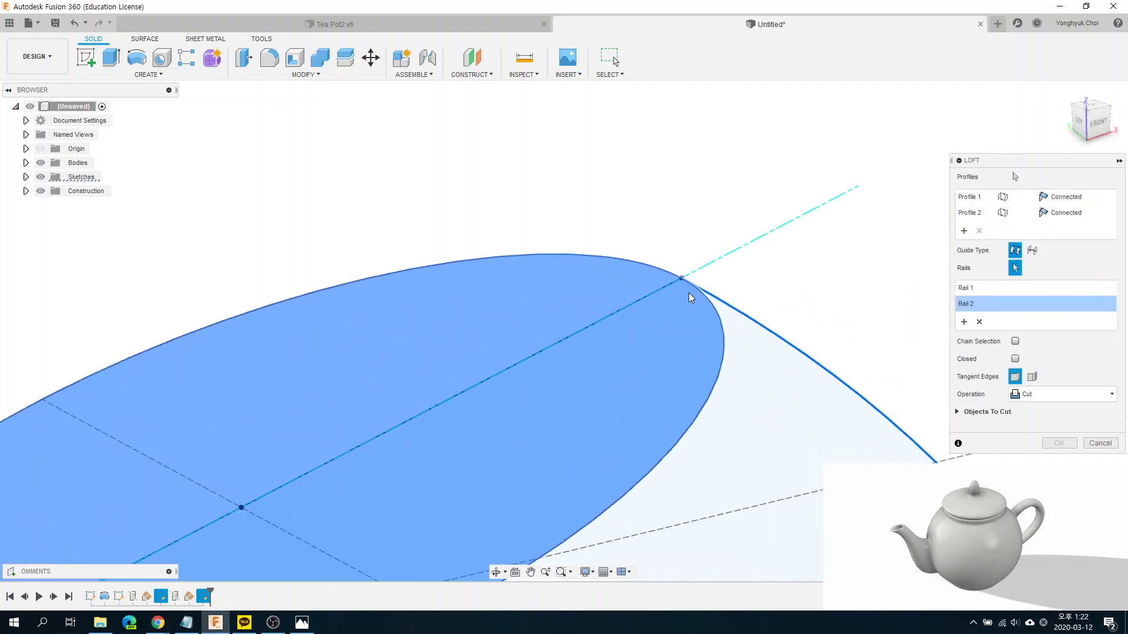
scroll(688, 293, "up", 2)
scroll(685, 284, "up", 2)
scroll(679, 269, "up", 2)
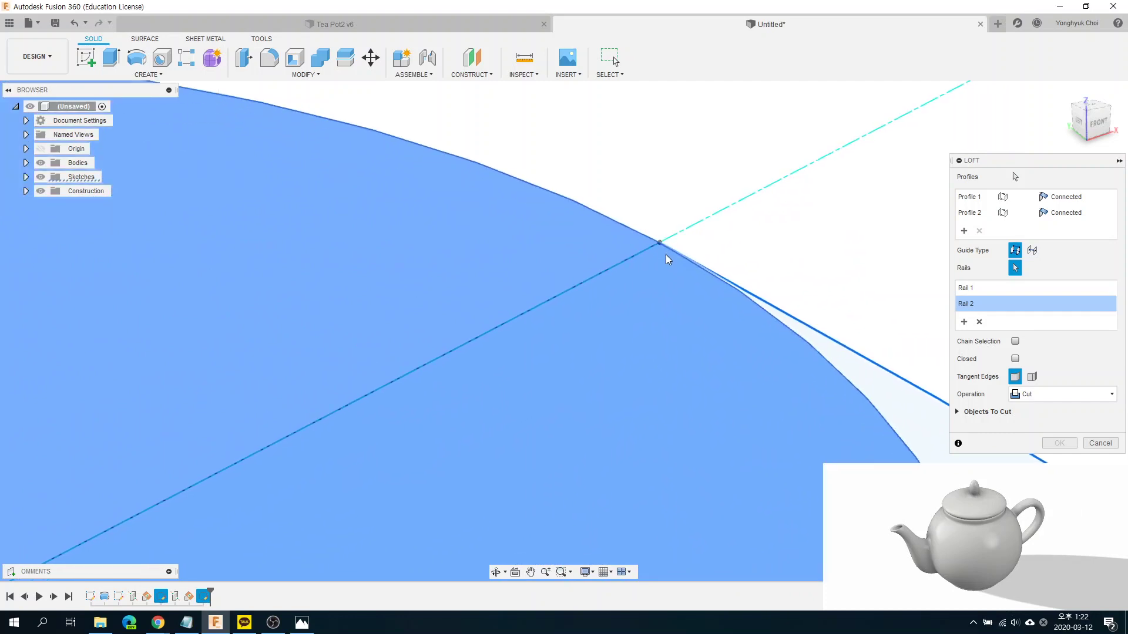
scroll(669, 258, "down", 1)
scroll(675, 260, "down", 2)
scroll(678, 268, "down", 2)
scroll(679, 272, "down", 2)
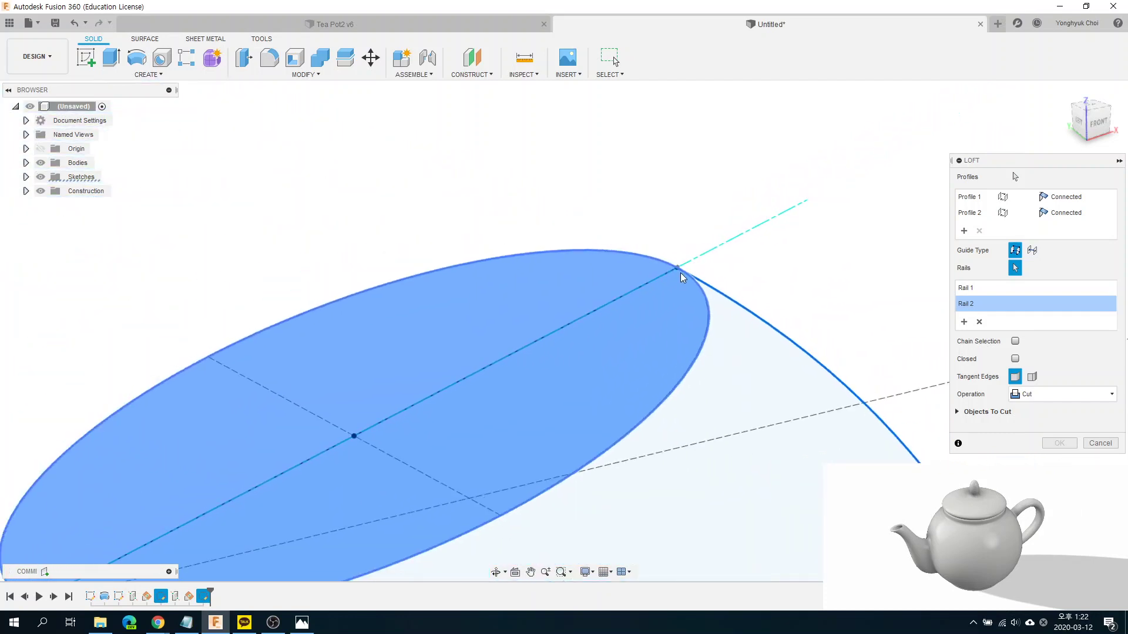
scroll(680, 273, "down", 2)
scroll(680, 272, "down", 1)
scroll(419, 415, "up", 1)
scroll(376, 425, "up", 2)
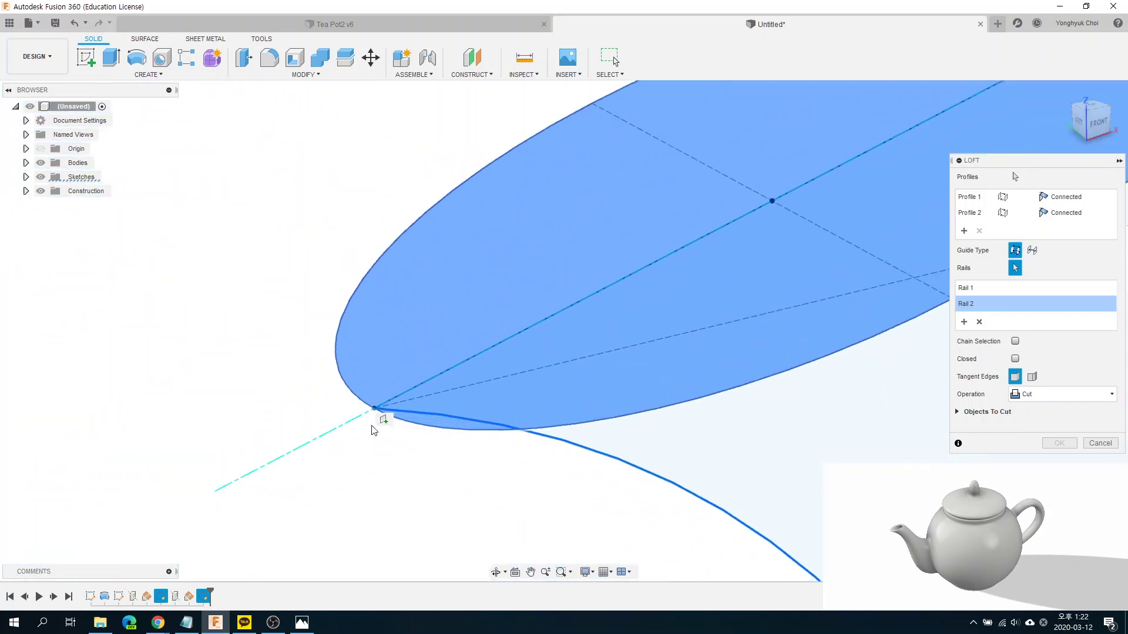
scroll(380, 418, "up", 1)
scroll(385, 417, "up", 1)
scroll(377, 403, "up", 1)
scroll(377, 403, "up", 1)
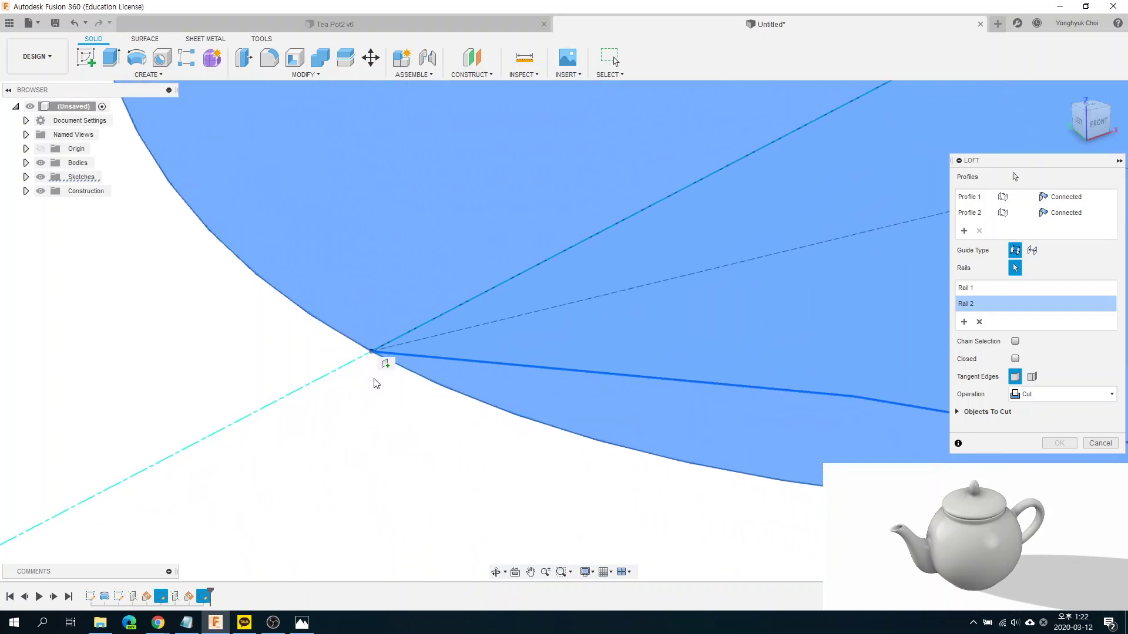
scroll(376, 383, "up", 1)
scroll(372, 369, "up", 1)
scroll(379, 371, "down", 1)
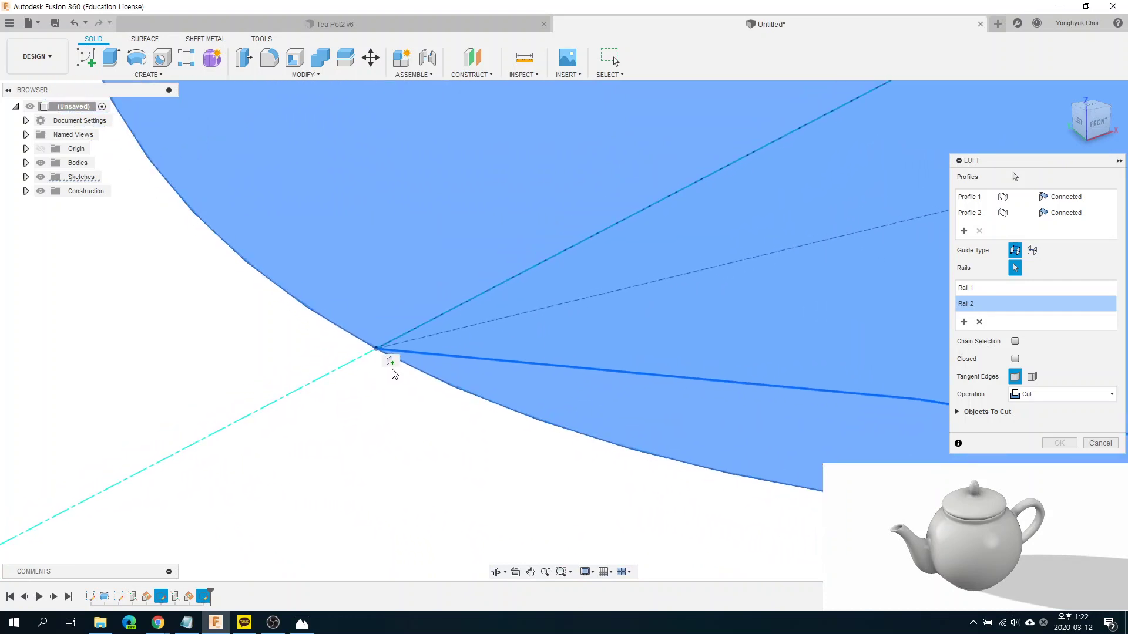
scroll(503, 415, "down", 1)
scroll(505, 417, "down", 1)
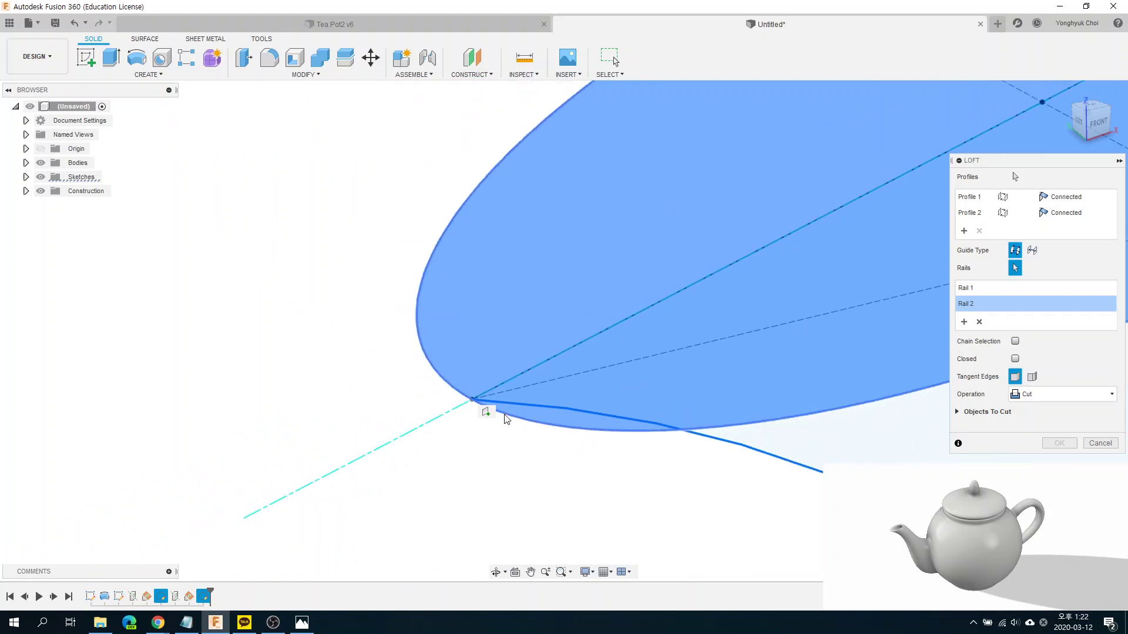
scroll(505, 417, "down", 1)
scroll(529, 414, "down", 1)
scroll(587, 405, "down", 1)
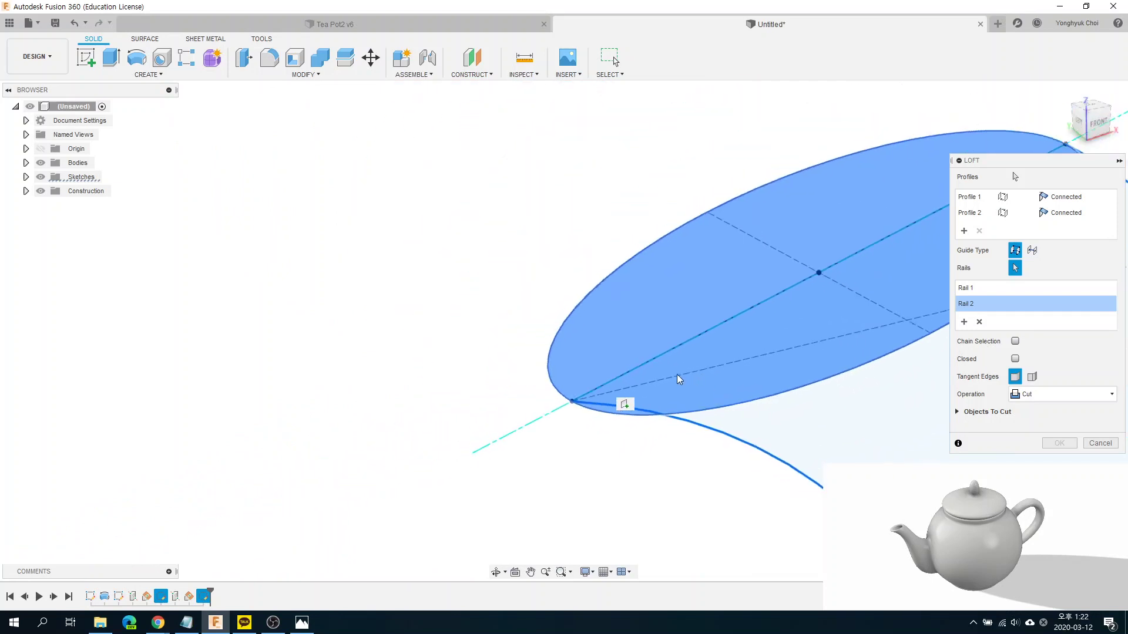
scroll(617, 393, "down", 1)
scroll(619, 381, "down", 1)
scroll(619, 380, "down", 1)
scroll(693, 423, "up", 2)
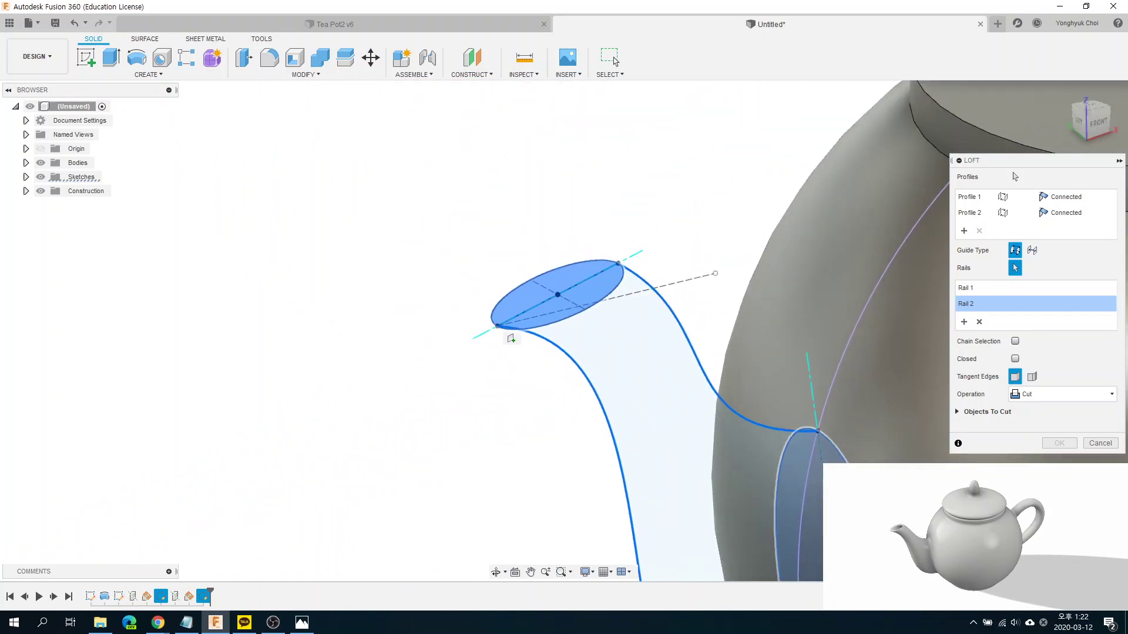
scroll(787, 411, "up", 2)
scroll(803, 394, "up", 3)
scroll(764, 385, "up", 2)
scroll(735, 361, "up", 1)
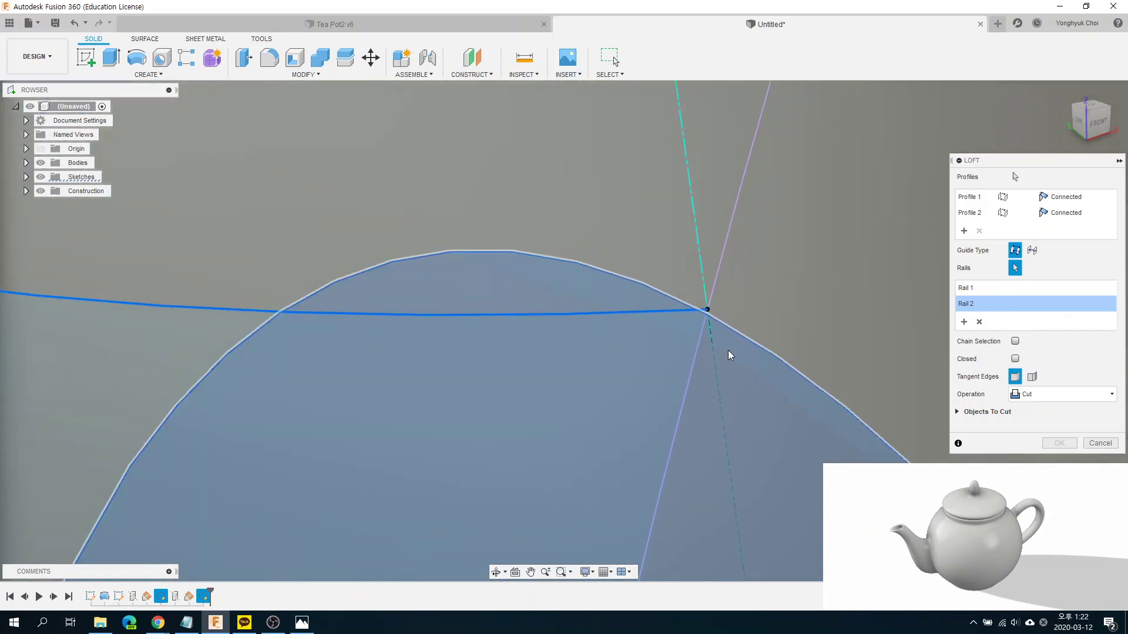
scroll(721, 335, "up", 1)
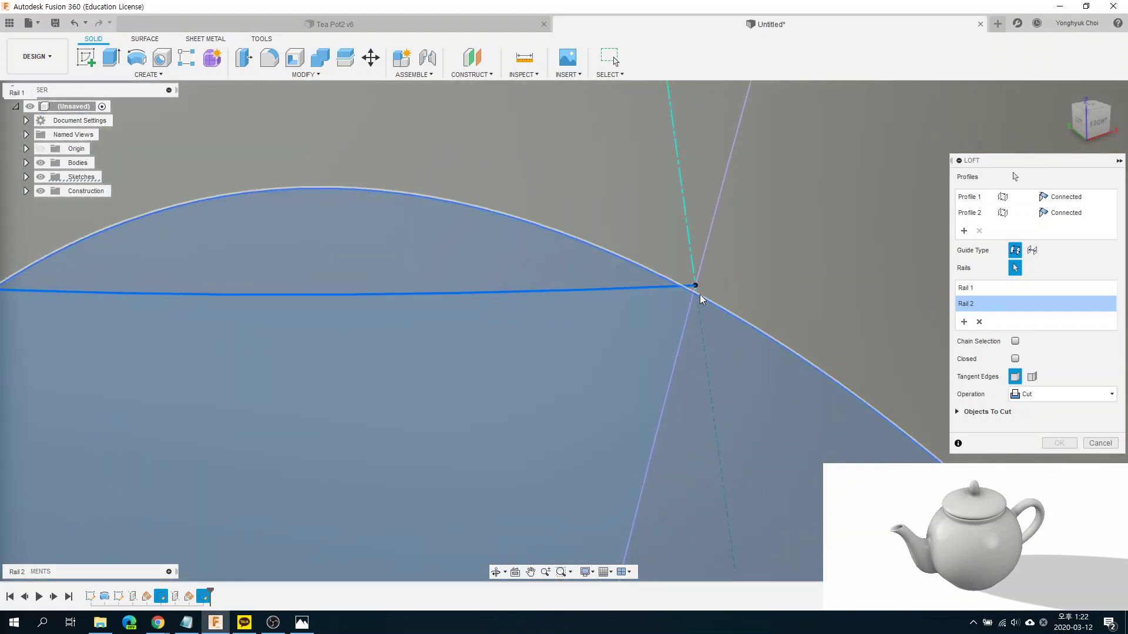
left_click(1091, 445)
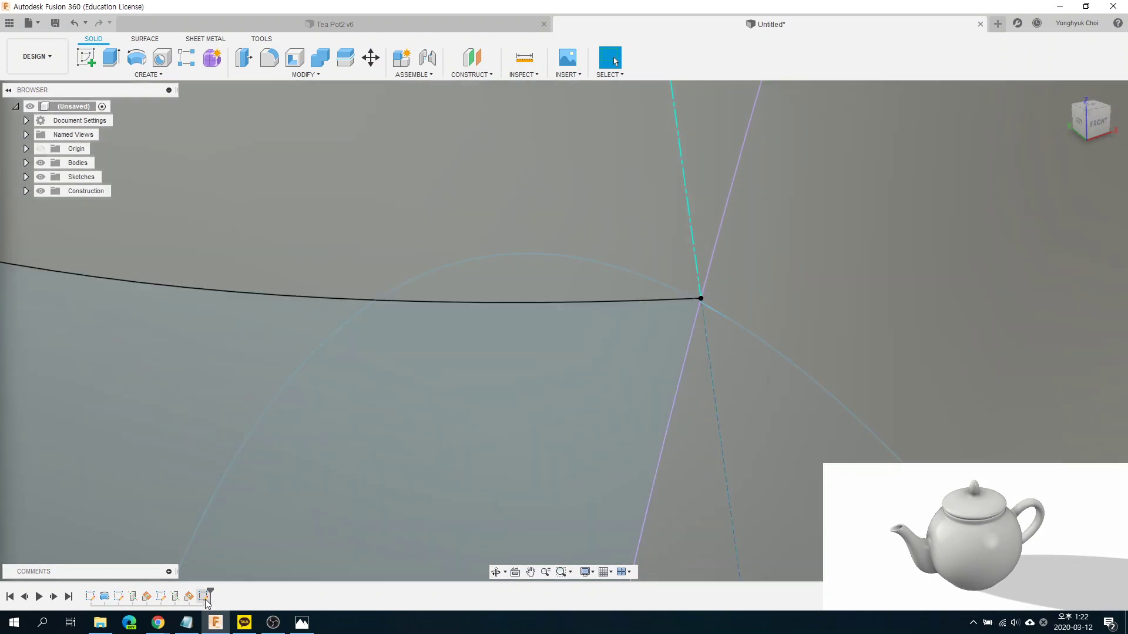
right_click(207, 599)
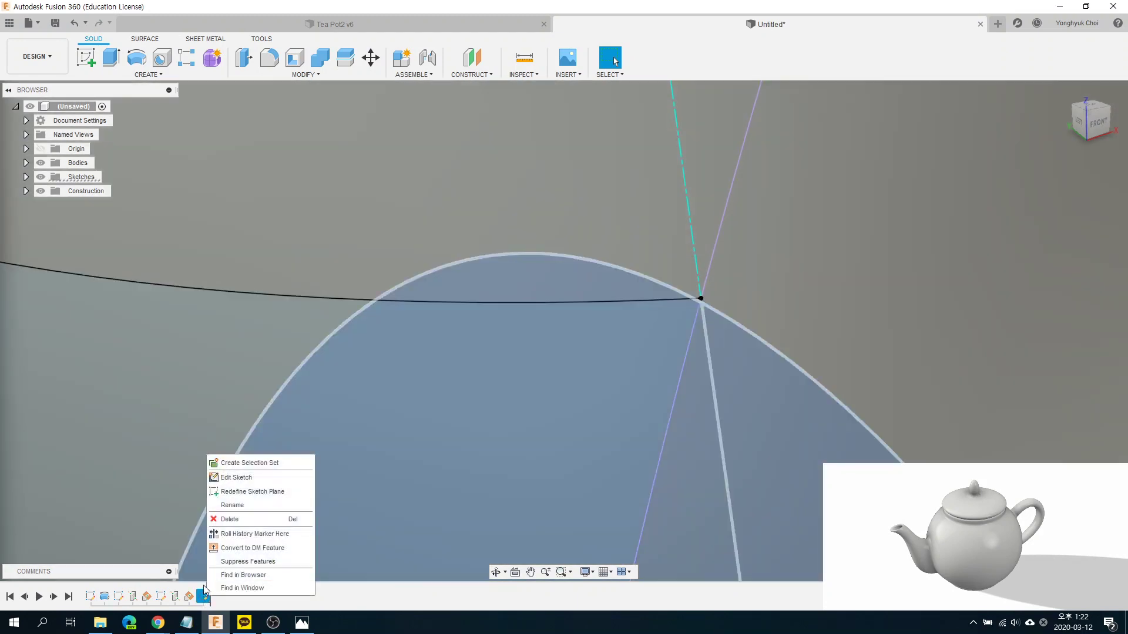
left_click(235, 477)
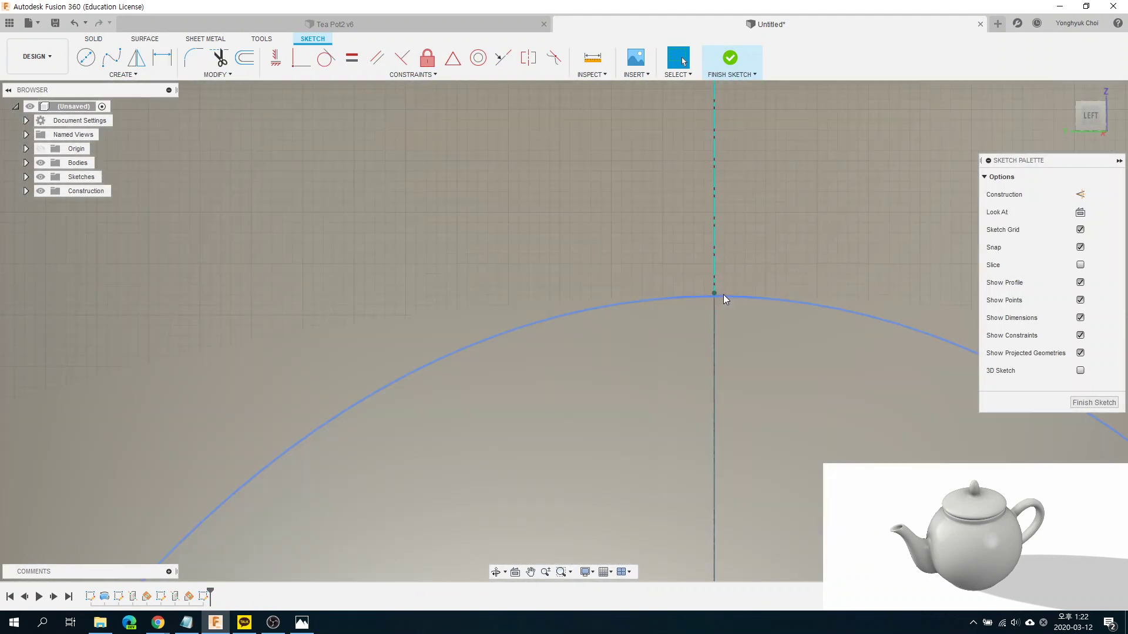
left_click(724, 295)
scroll(723, 294, "up", 5)
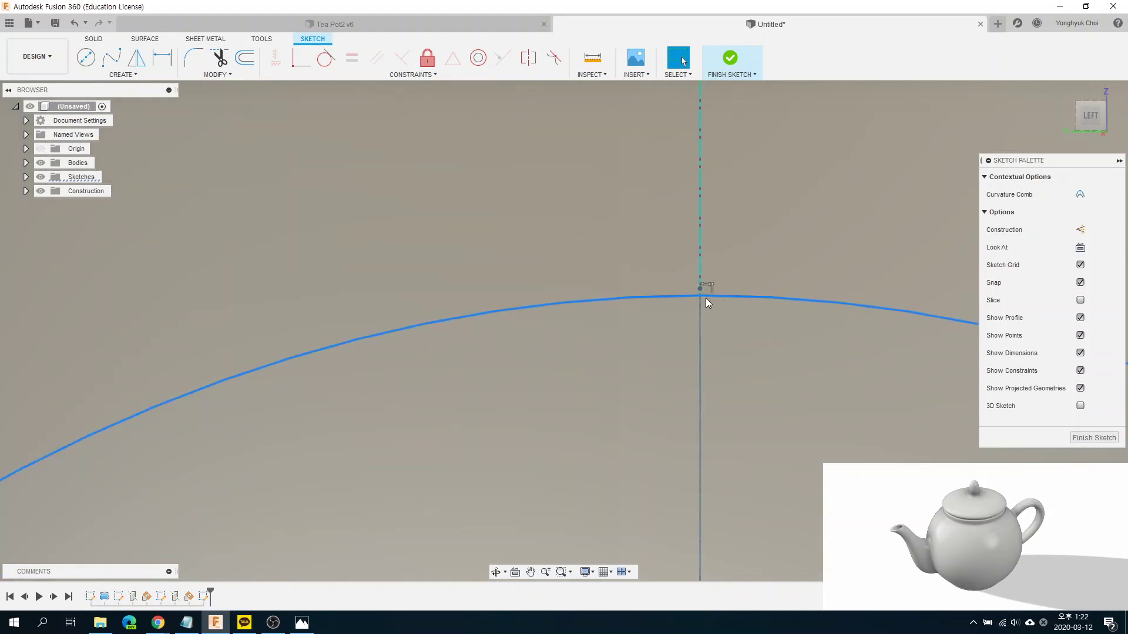
key("Escape")
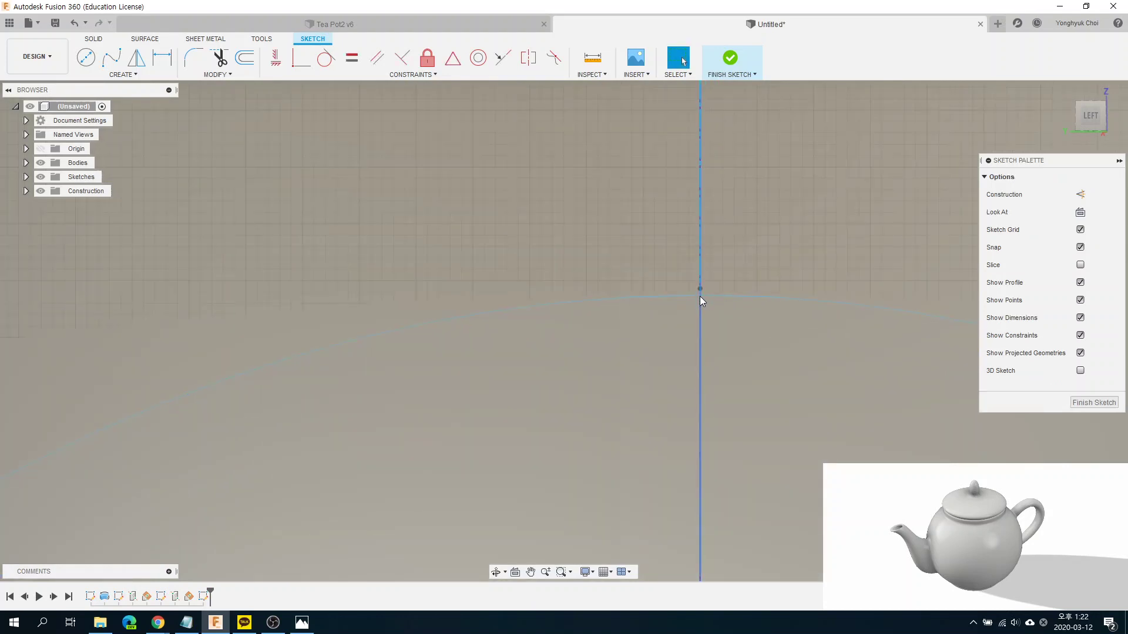
left_click(700, 296)
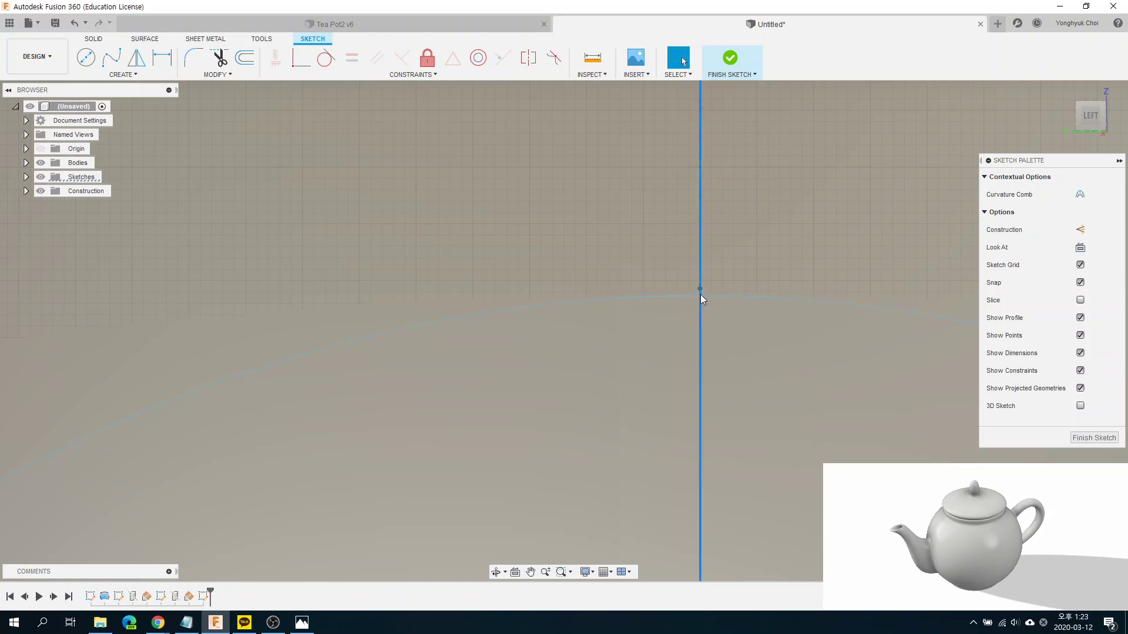
mouse_move(734, 291)
middle_mouse_down("shift")
mouse_move(726, 333)
mouse_move(784, 340)
mouse_move(745, 301)
middle_mouse_up("shift")
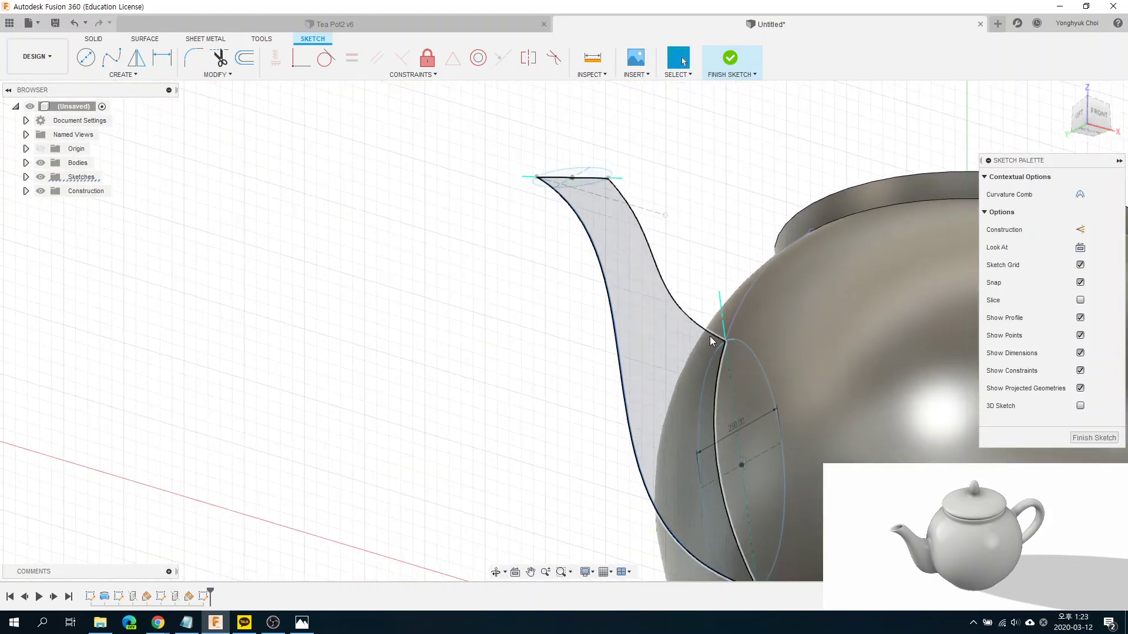
Step: Intersect the teapot body with the spout sketch plane to add its curve
scroll(739, 353, "down", 3)
scroll(752, 449, "up", 5)
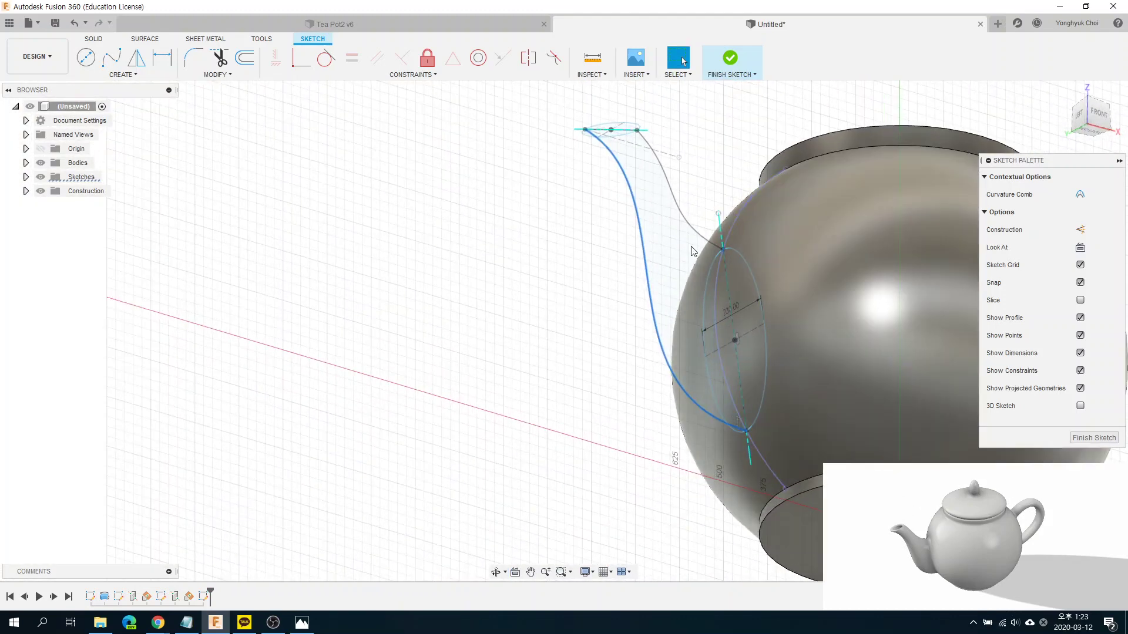
left_click(130, 77)
mouse_move(109, 294)
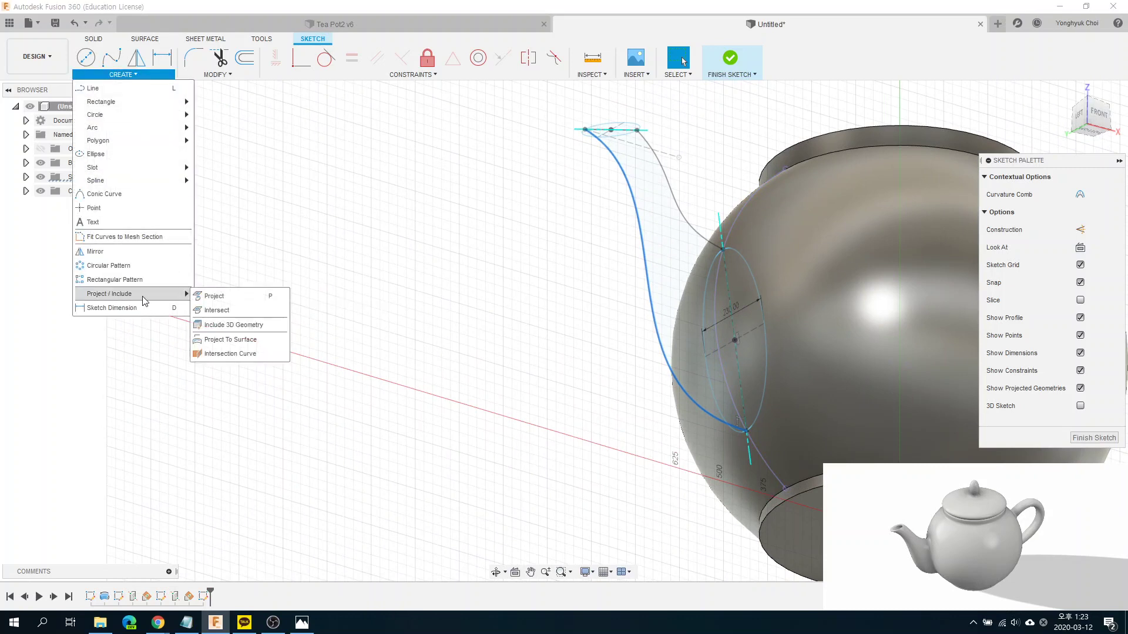
left_click(217, 310)
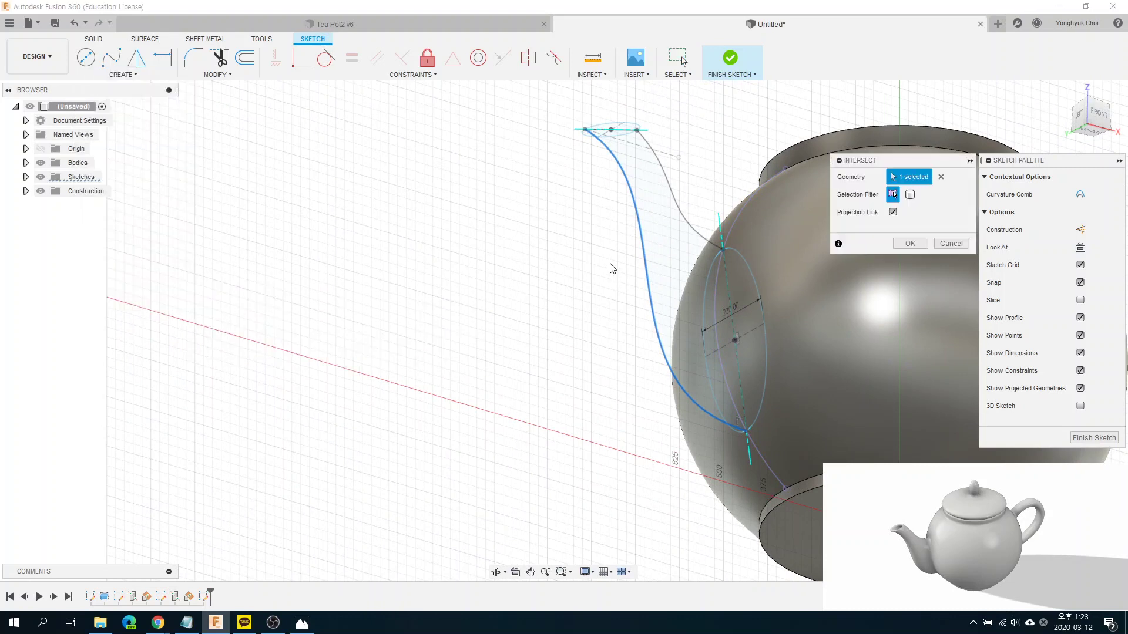
left_click(707, 238)
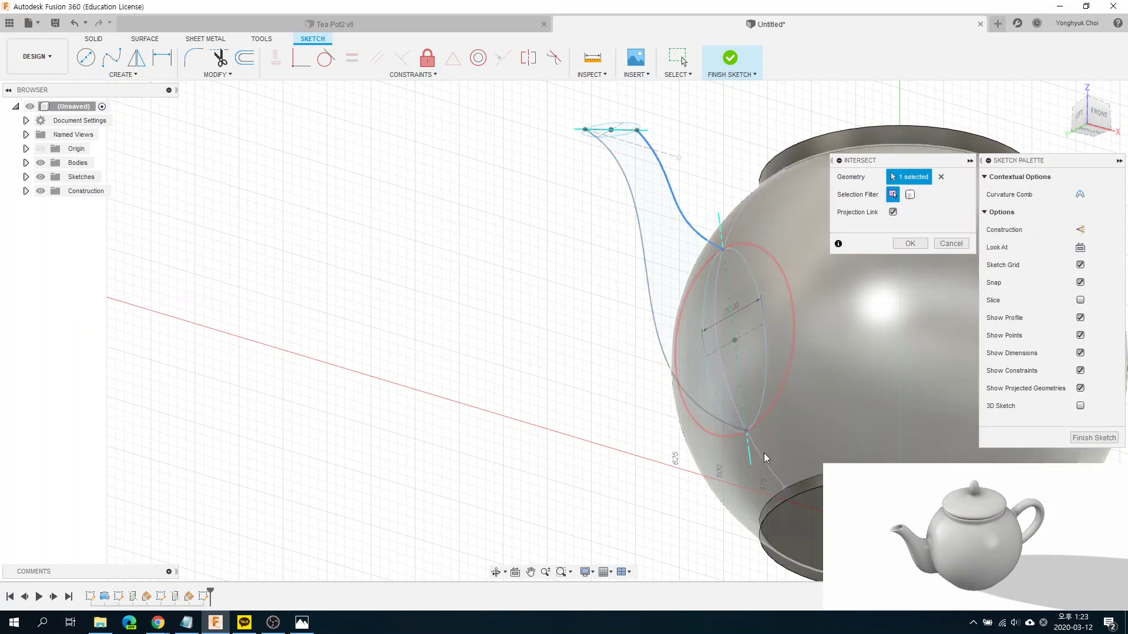
scroll(764, 439, "up", 2)
scroll(763, 440, "up", 2)
left_click(912, 243)
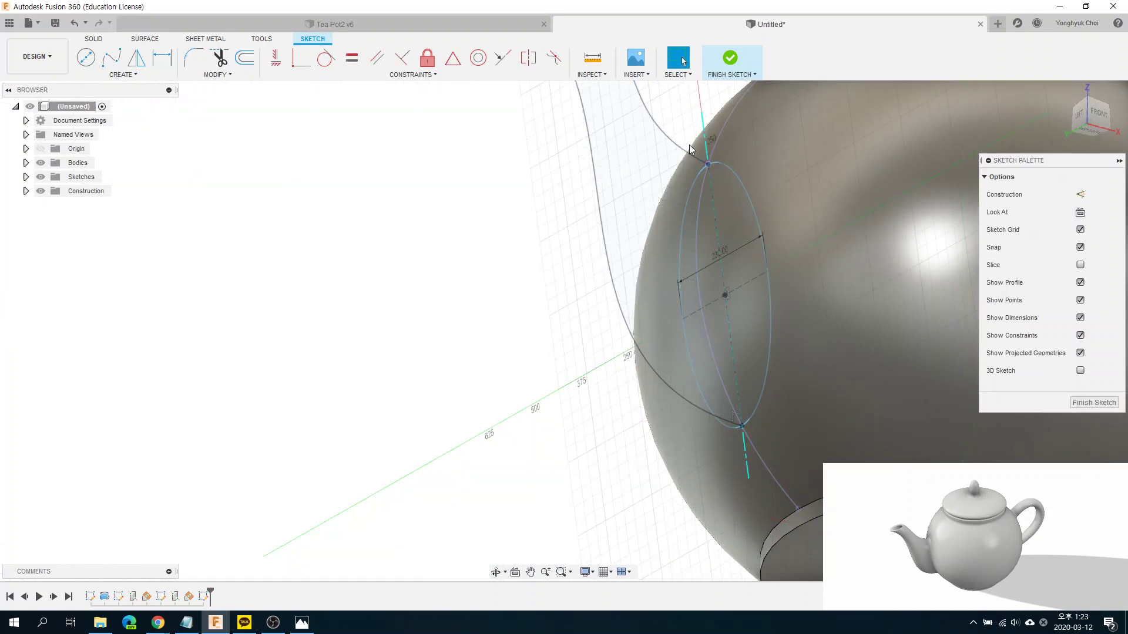
Step: Inspect the upper spout curve's endpoint by selecting and deselecting it
scroll(689, 145, "up", 2)
scroll(720, 143, "up", 2)
scroll(732, 192, "up", 2)
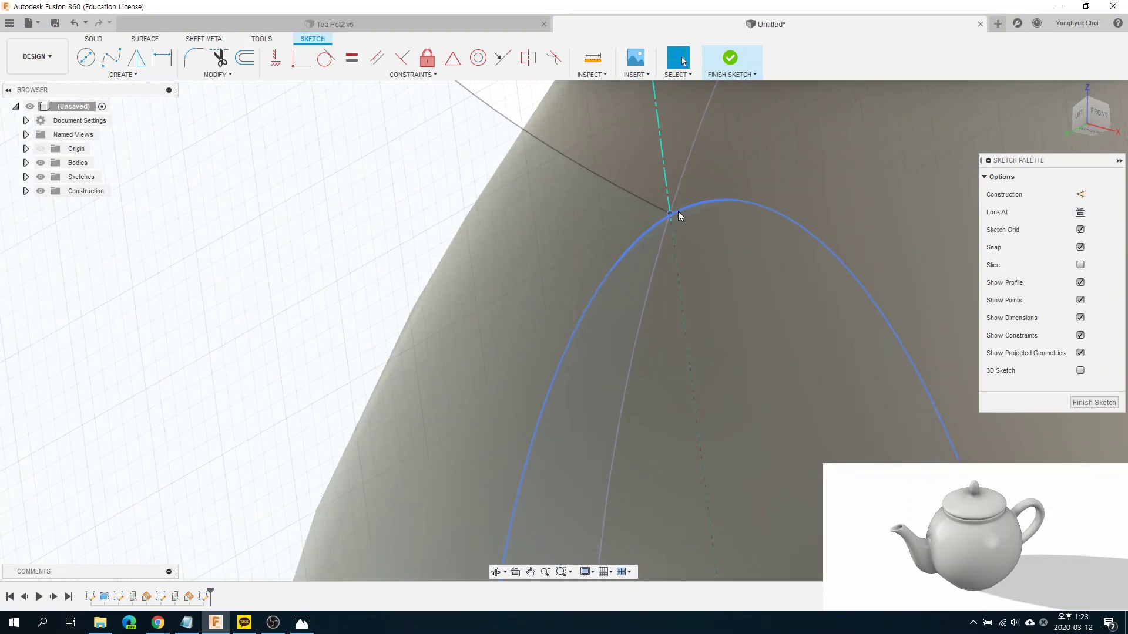
scroll(676, 211, "up", 2)
left_click(665, 218)
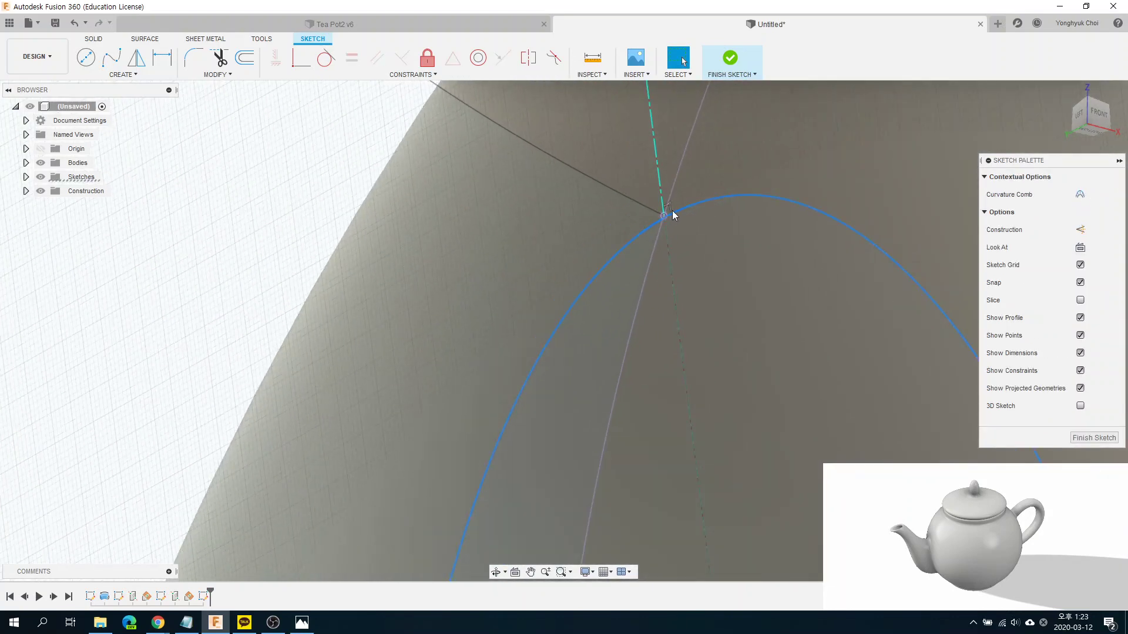
left_click(688, 208)
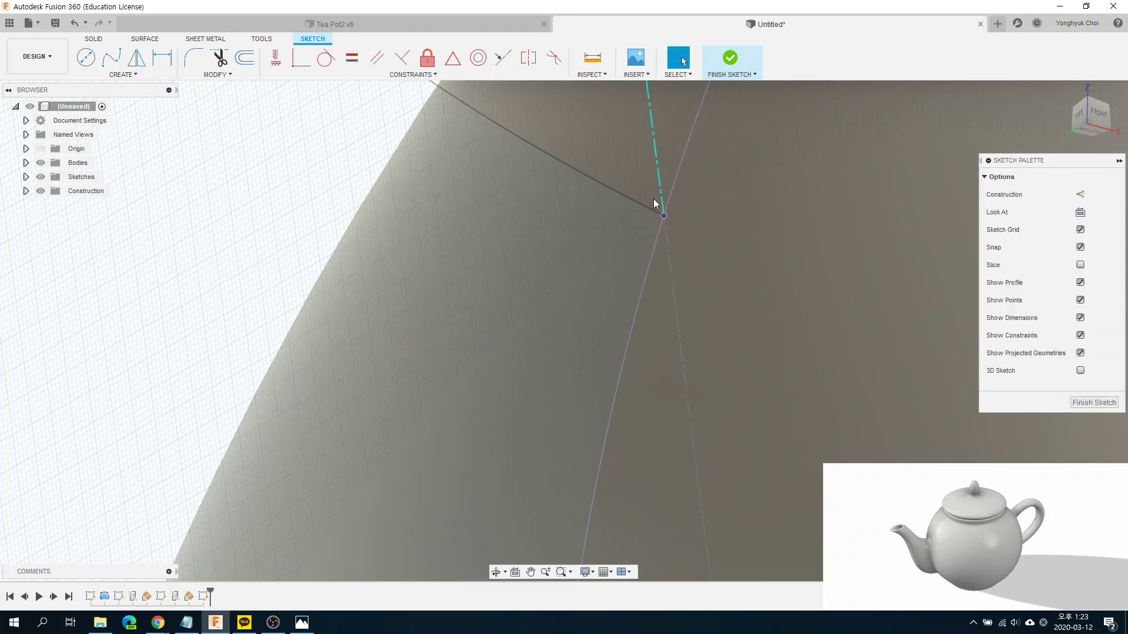
scroll(670, 191, "down", 2)
scroll(670, 189, "down", 2)
scroll(670, 193, "down", 2)
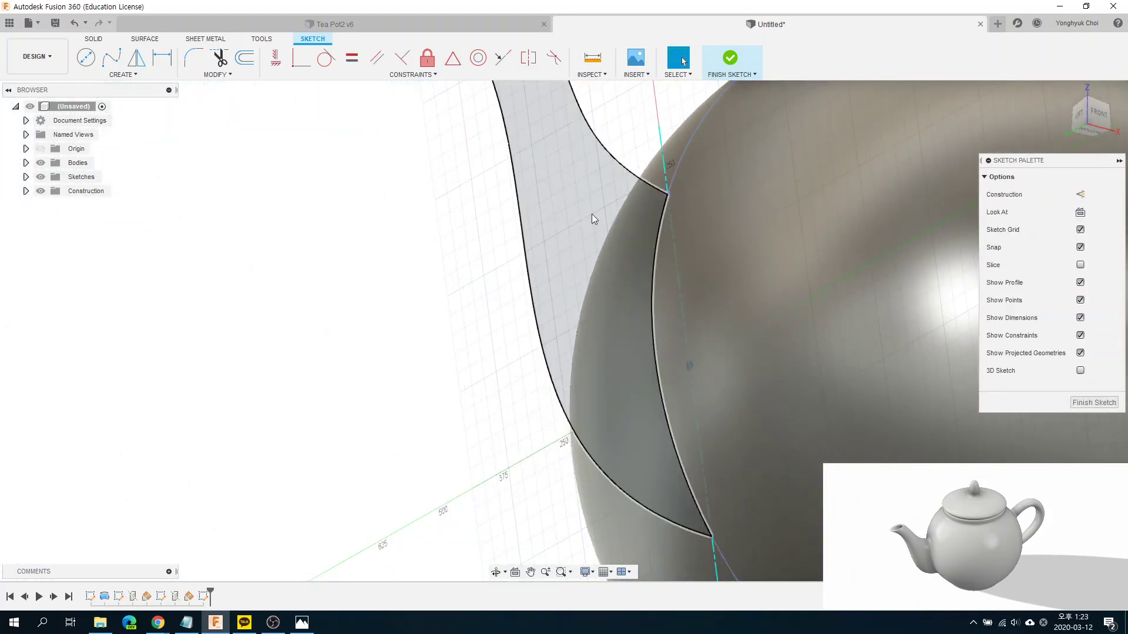
Step: Draw a 230 minor-axis ellipse between the spout ends and finish the sketch
left_click(134, 77)
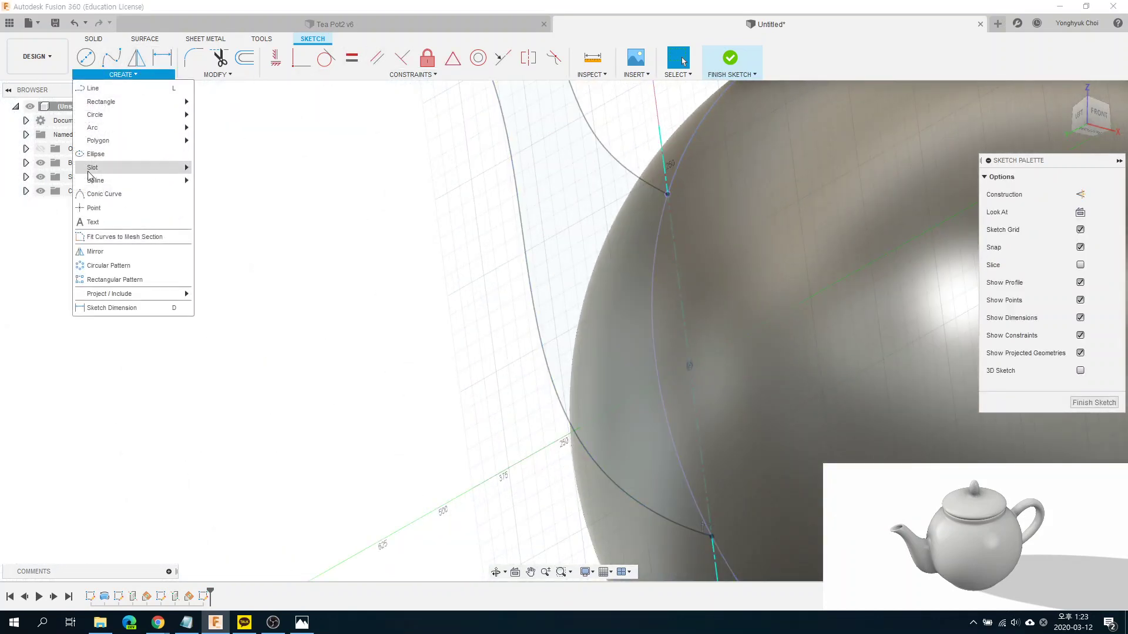
left_click(158, 154)
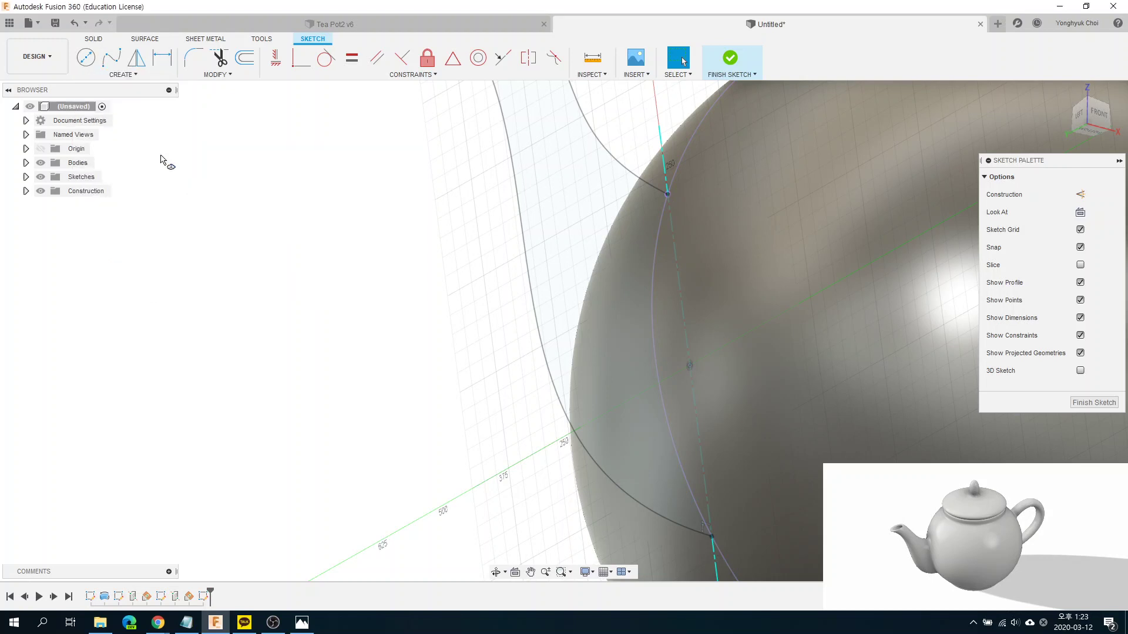
left_click(689, 367)
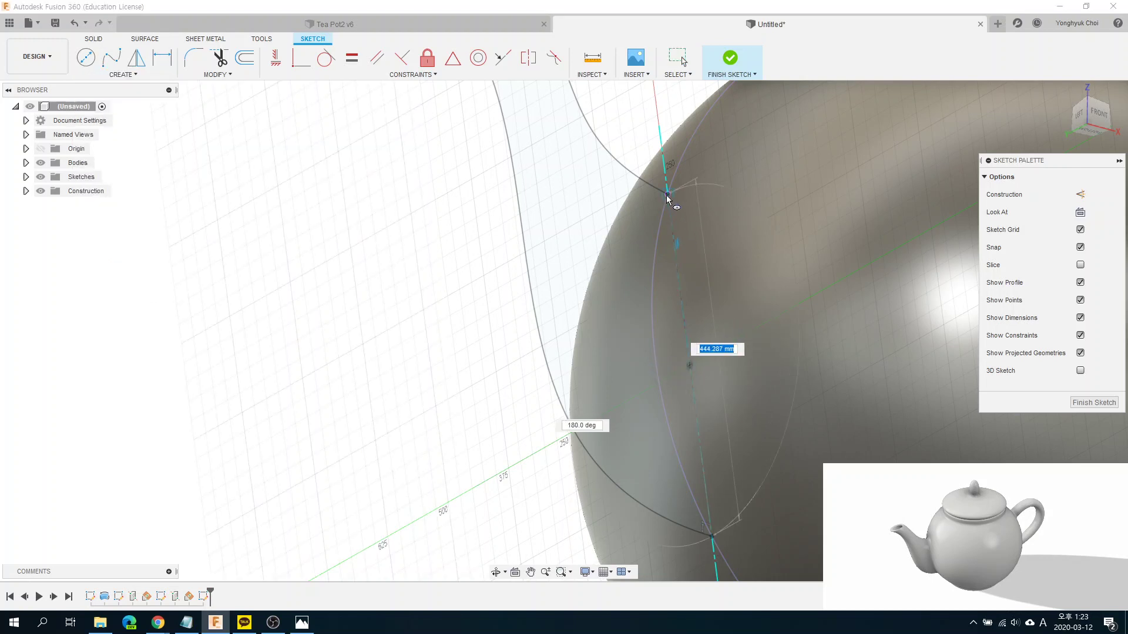
left_click(668, 196)
type("230")
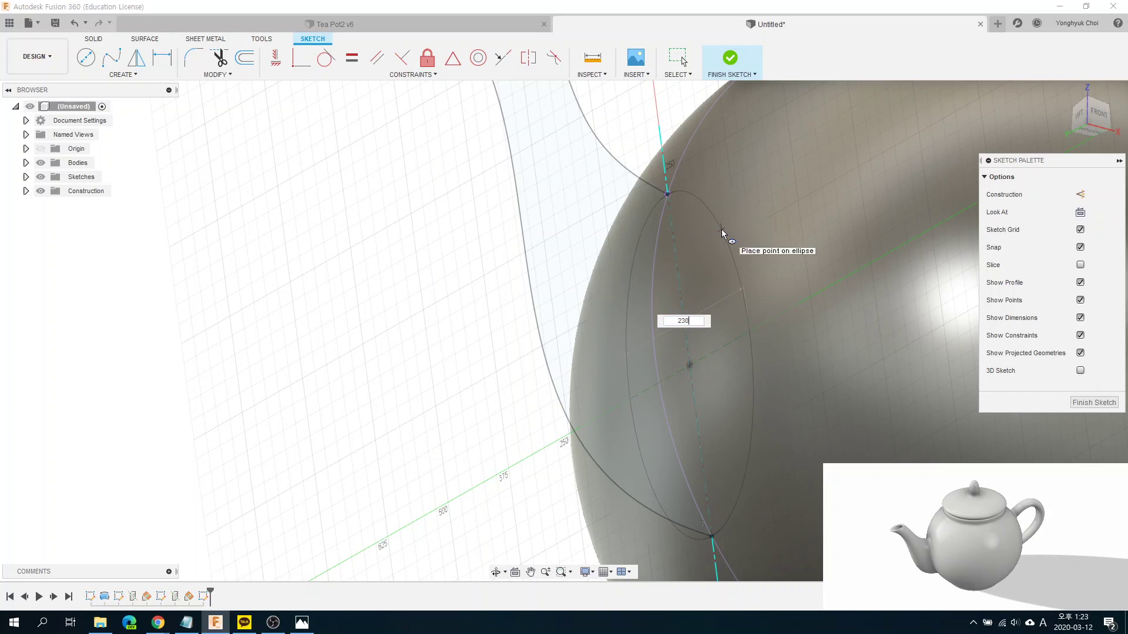
key("Return")
left_click(1100, 403)
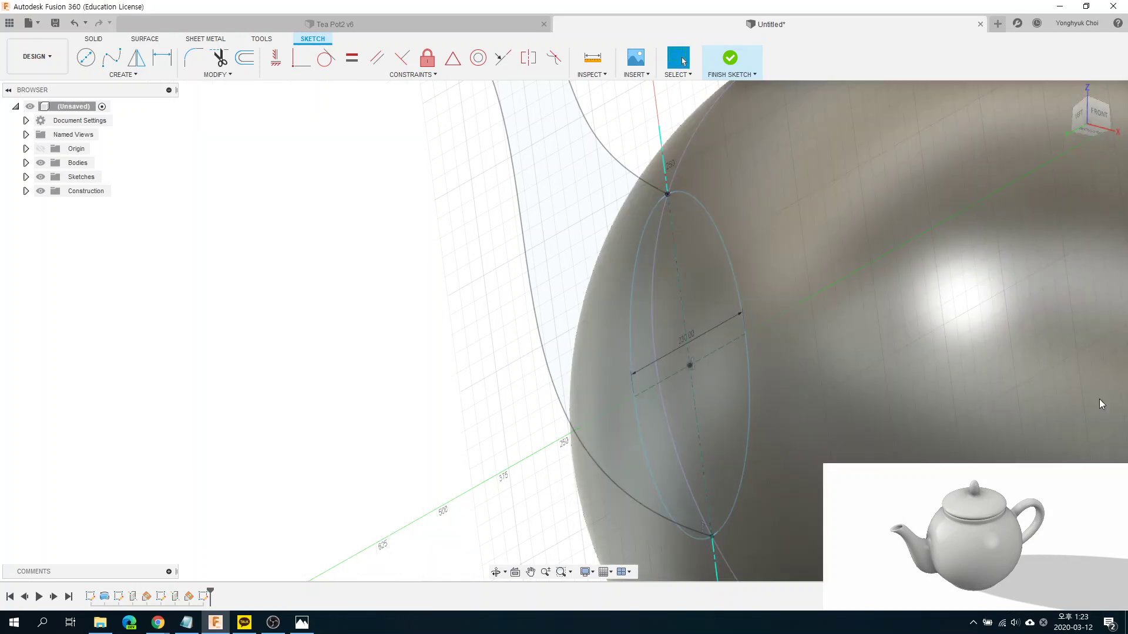
scroll(834, 379, "down", 2)
scroll(750, 292, "down", 5)
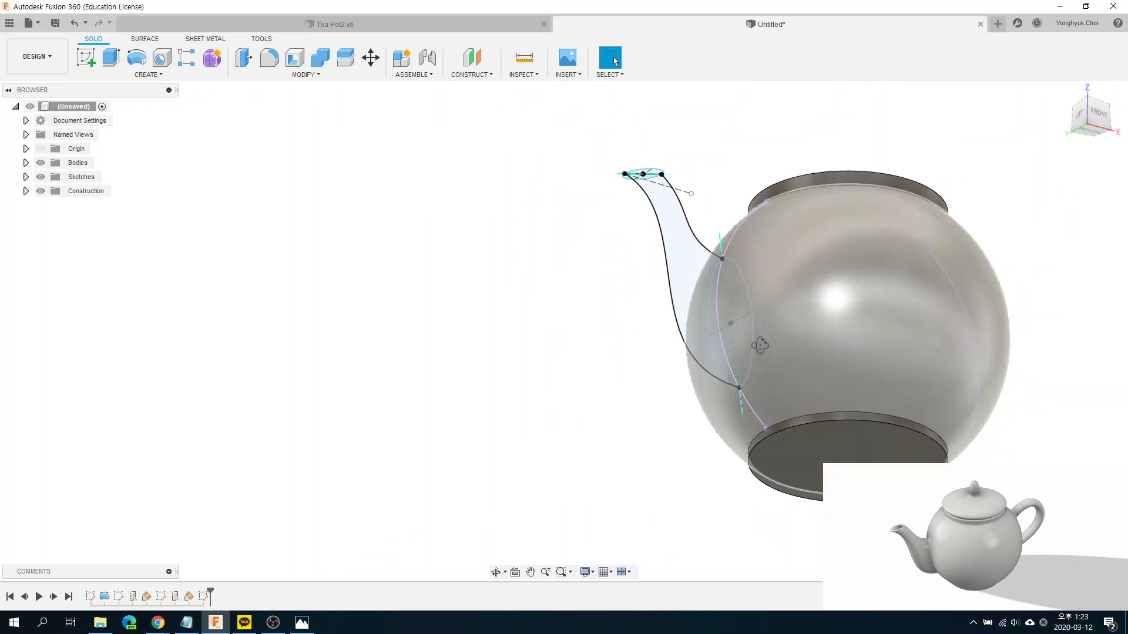
middle_click_drag(761, 346, 891, 385, "shift")
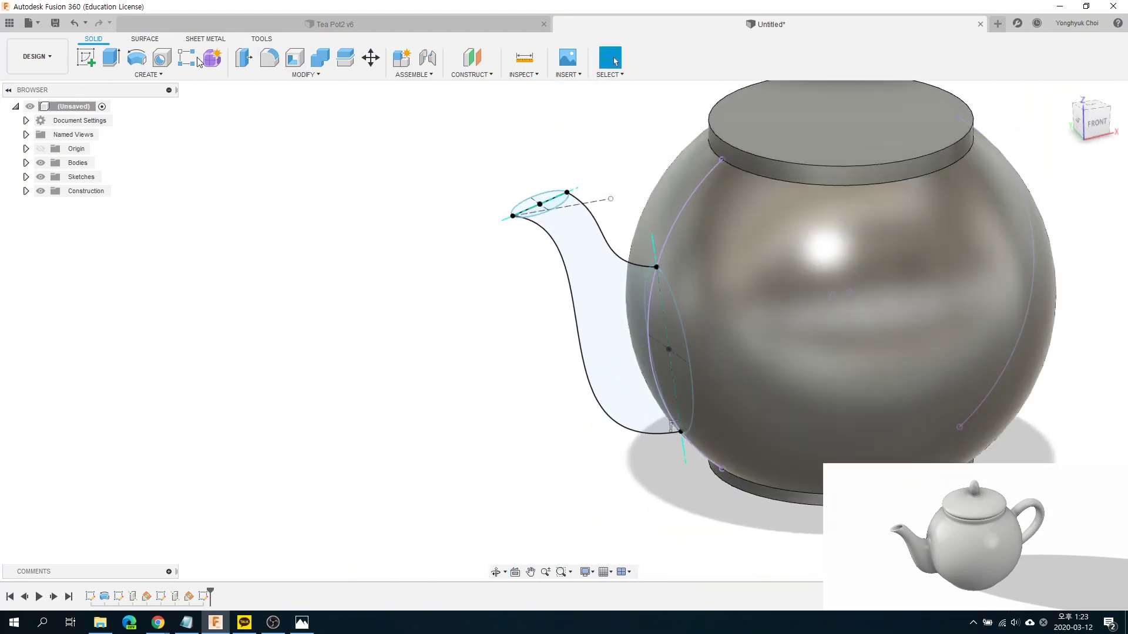
Step: Loft the spout from its top ellipse to the body ellipse along the rail, joined to the body
left_click(154, 74)
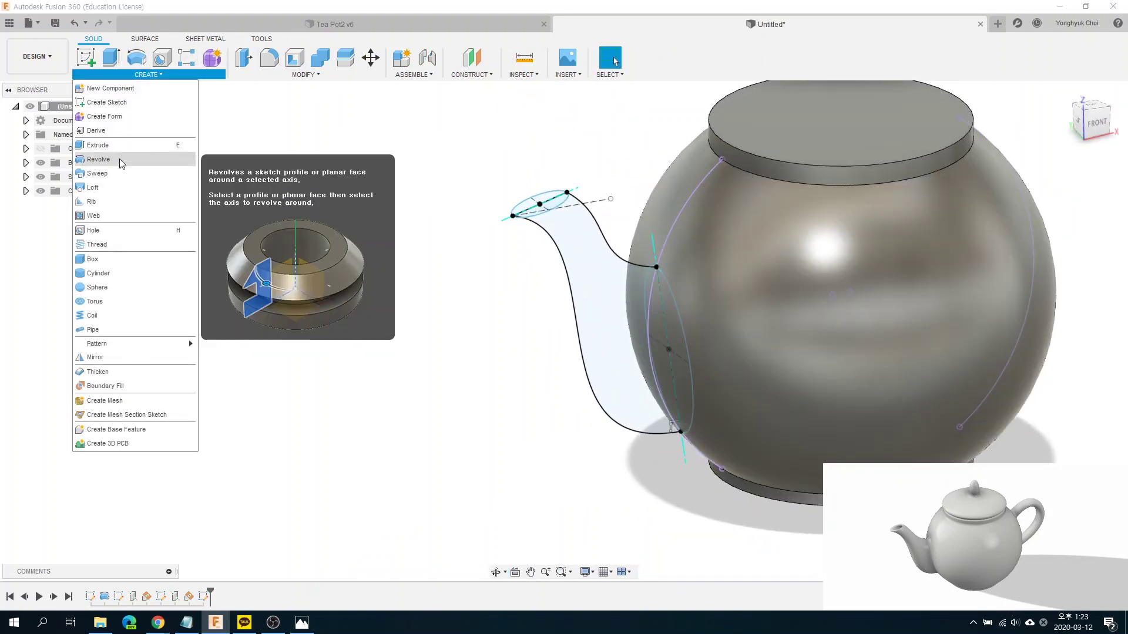
left_click(93, 188)
left_click(522, 210)
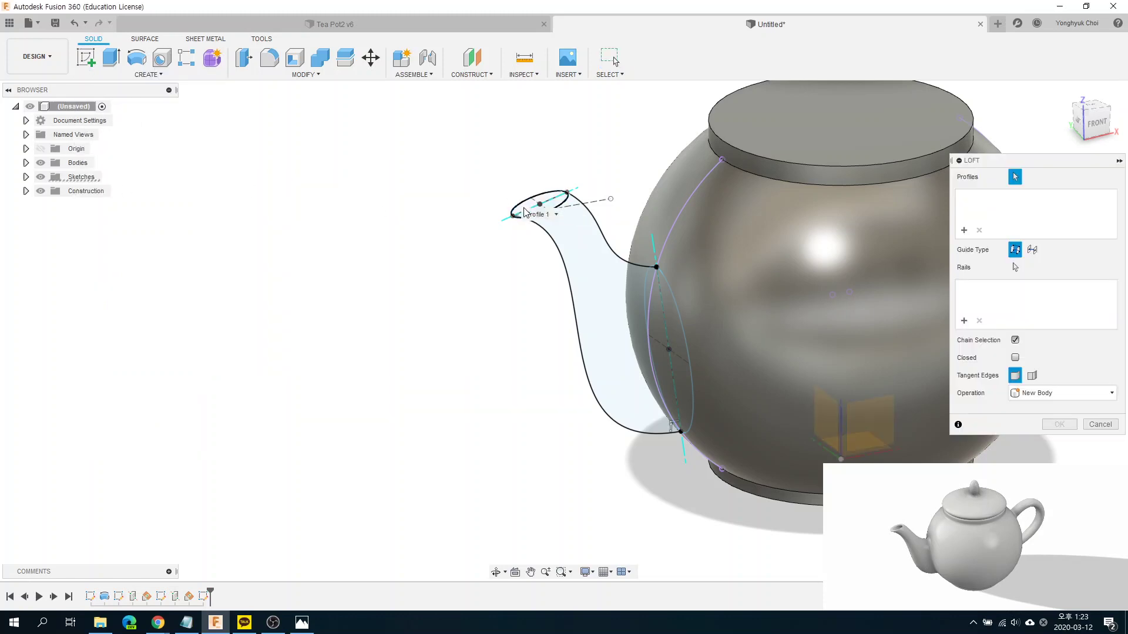
left_click(683, 329)
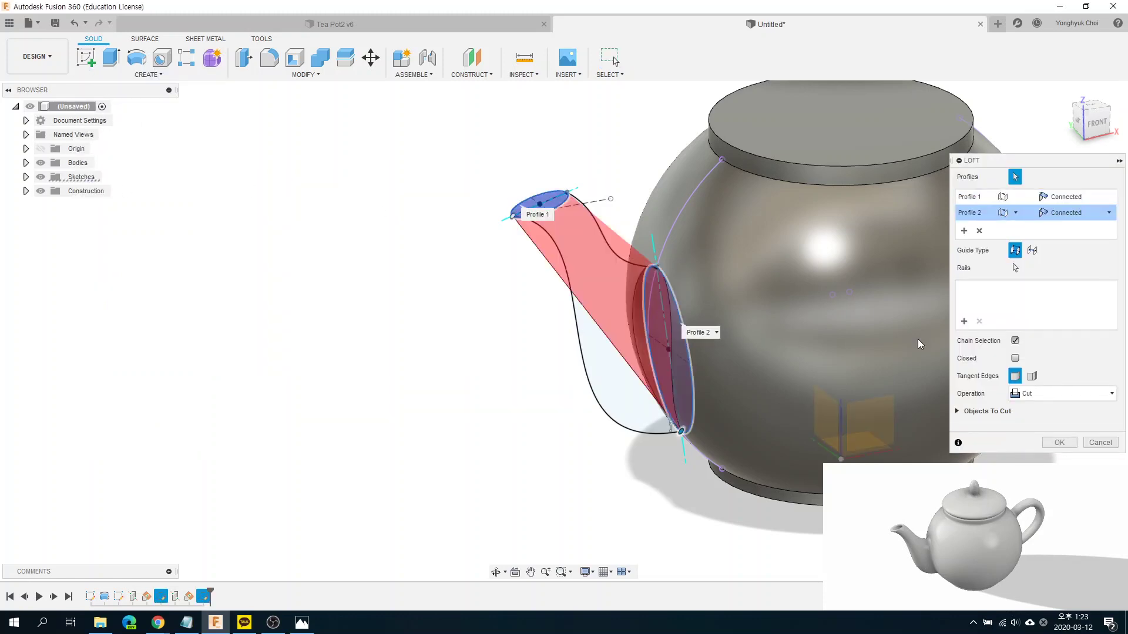
left_click(1015, 268)
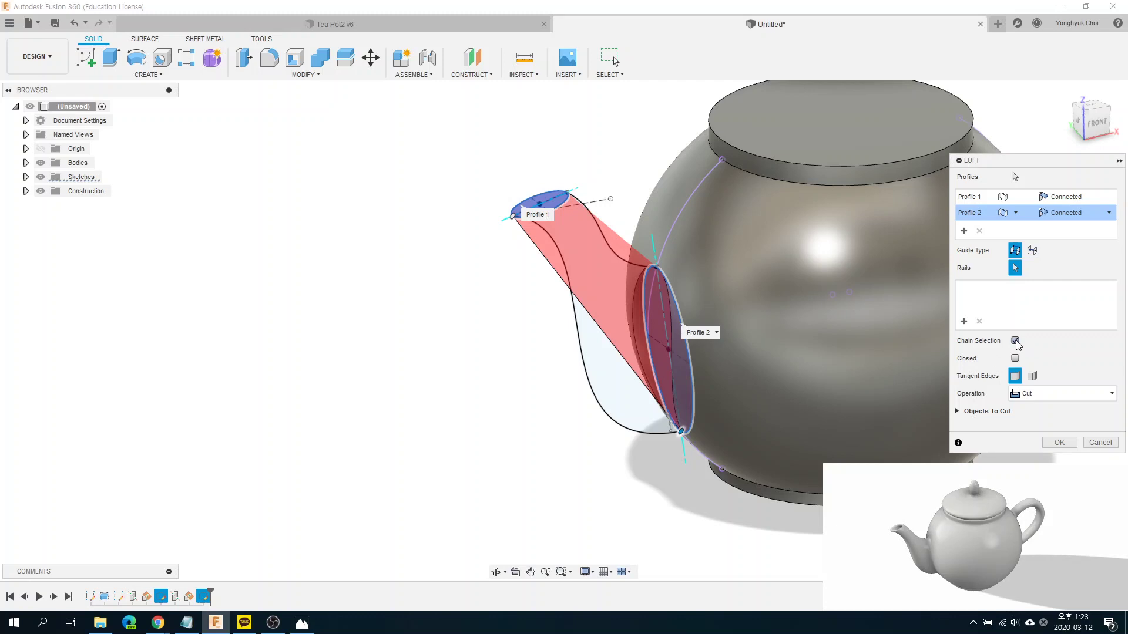
left_click(618, 261)
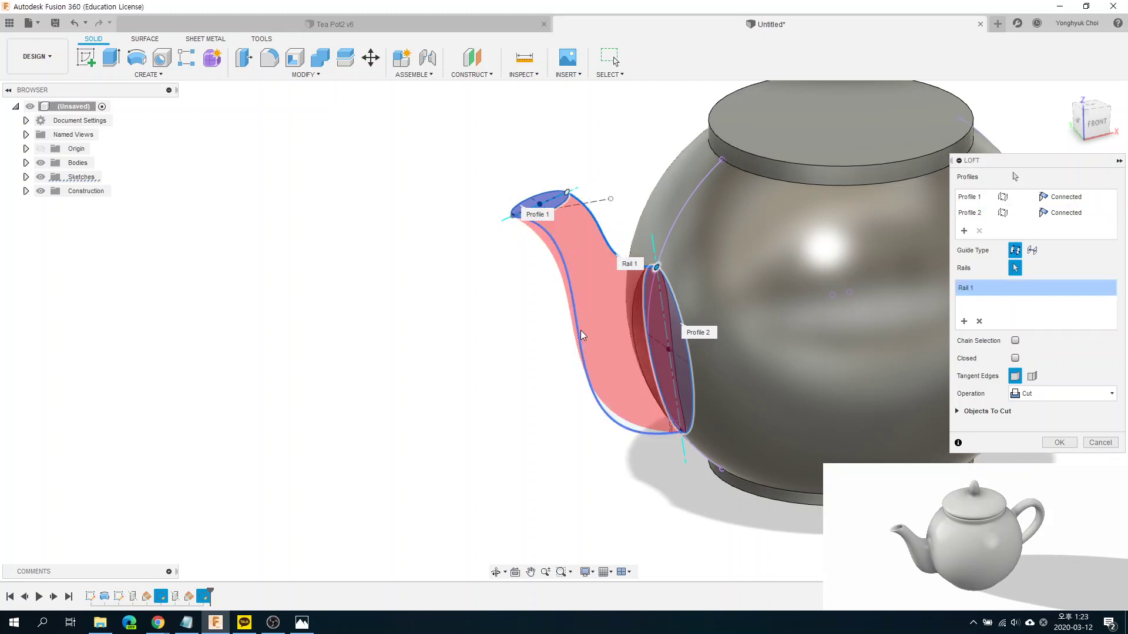
mouse_move(462, 399)
middle_mouse_down("shift")
mouse_move(451, 377)
mouse_move(842, 413)
middle_mouse_up("shift")
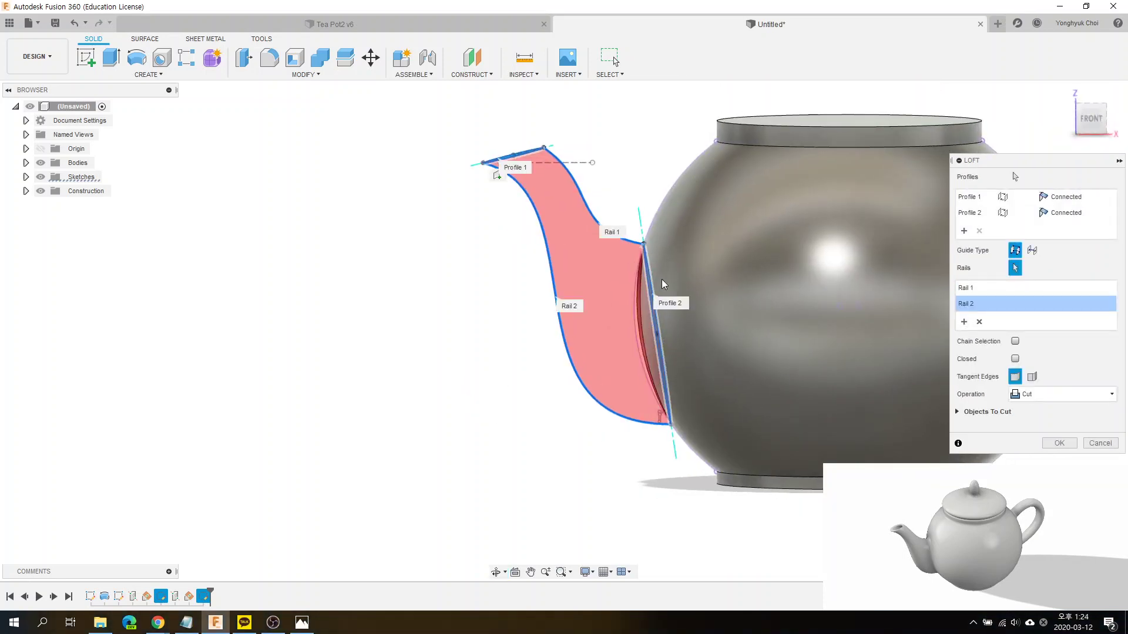
left_click(1068, 390)
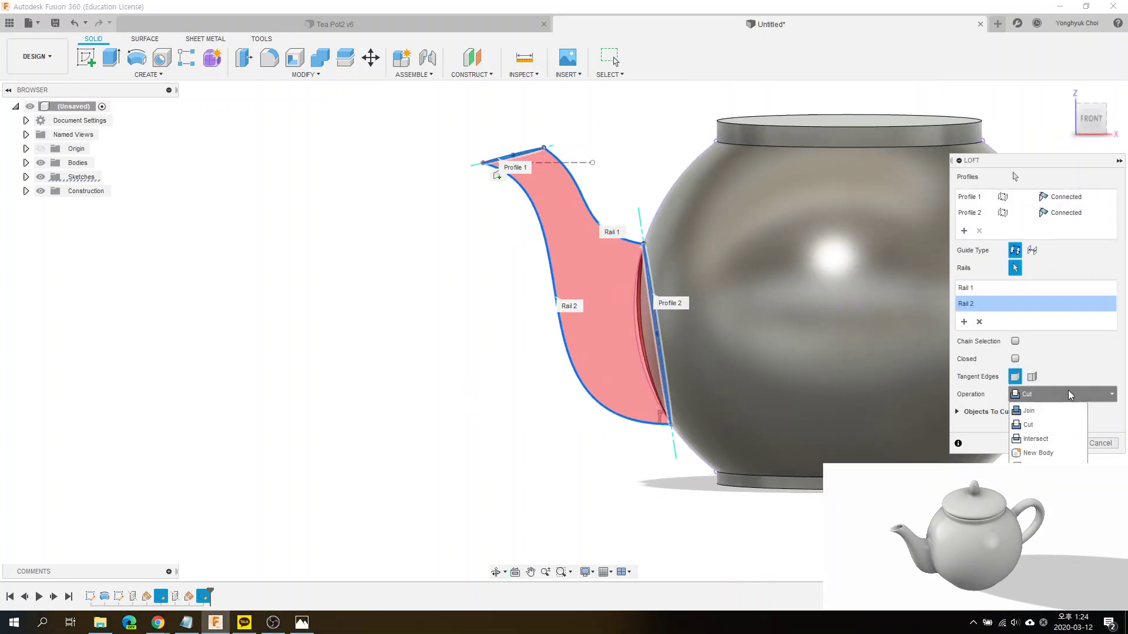
left_click(1049, 416)
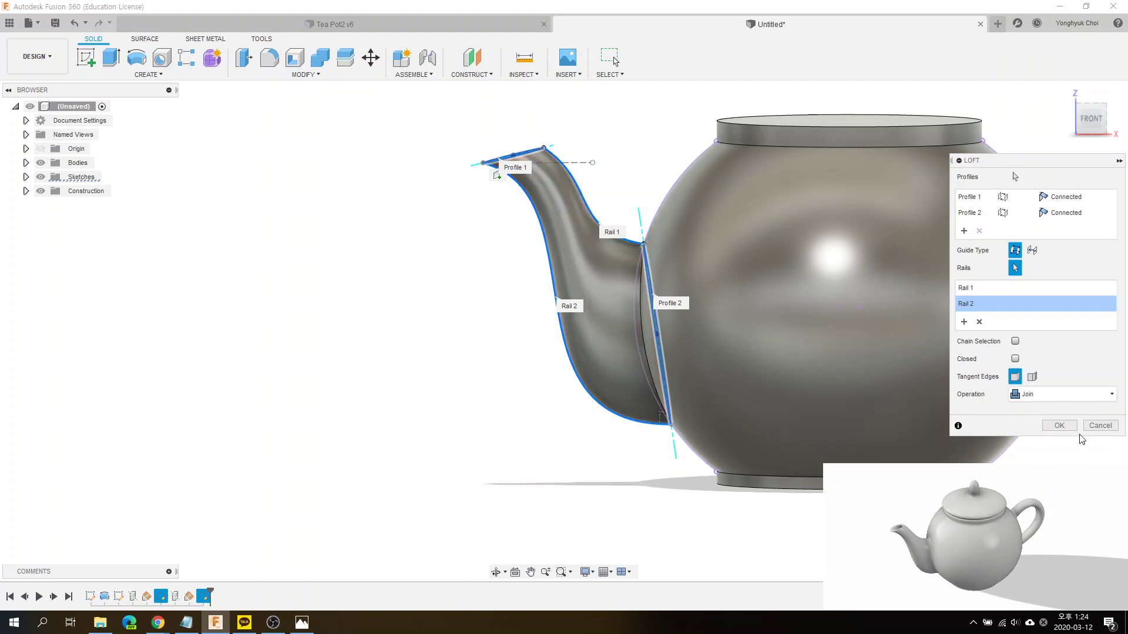
left_click(1060, 443)
scroll(488, 325, "down", 3)
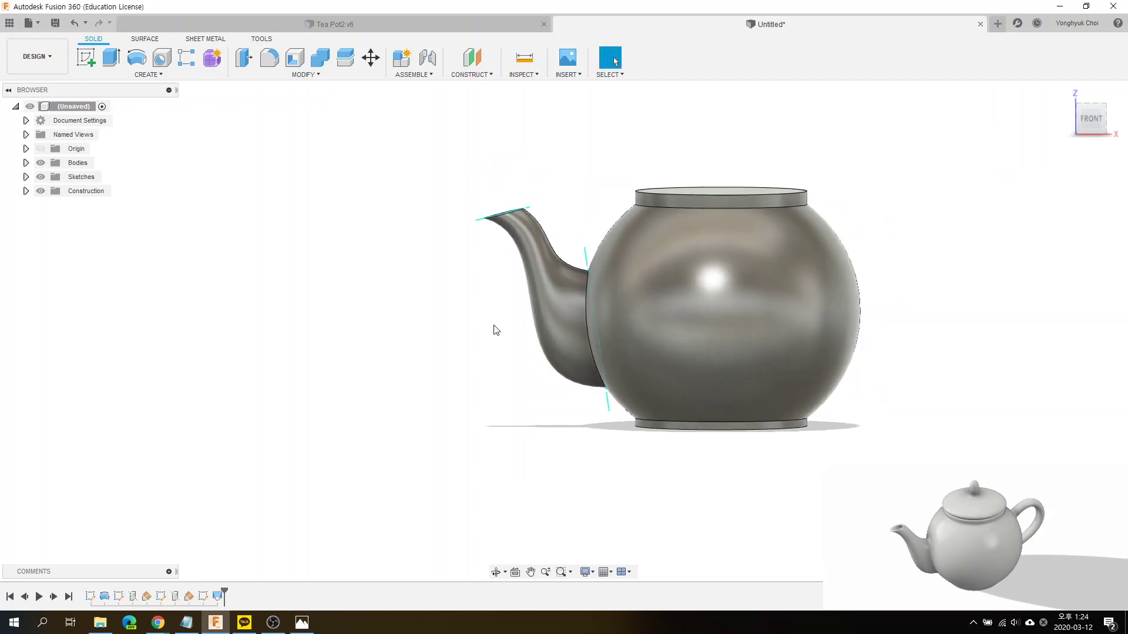
mouse_move(496, 327)
middle_mouse_down("shift")
mouse_move(585, 362)
mouse_move(591, 332)
middle_mouse_up("shift")
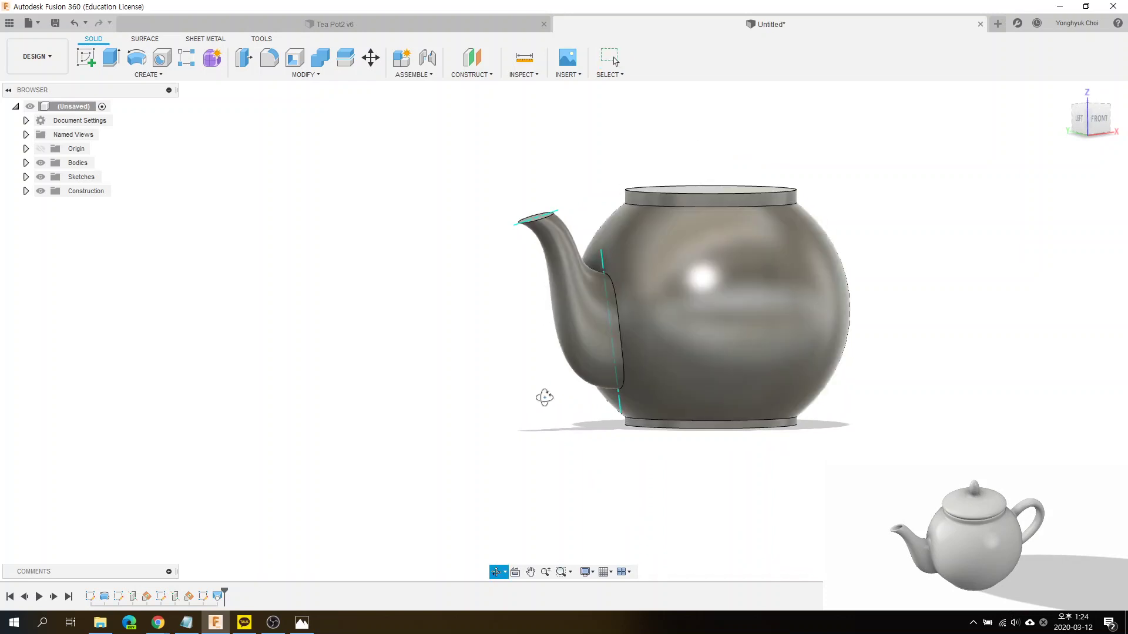
middle_click_drag(544, 396, 526, 403, "shift")
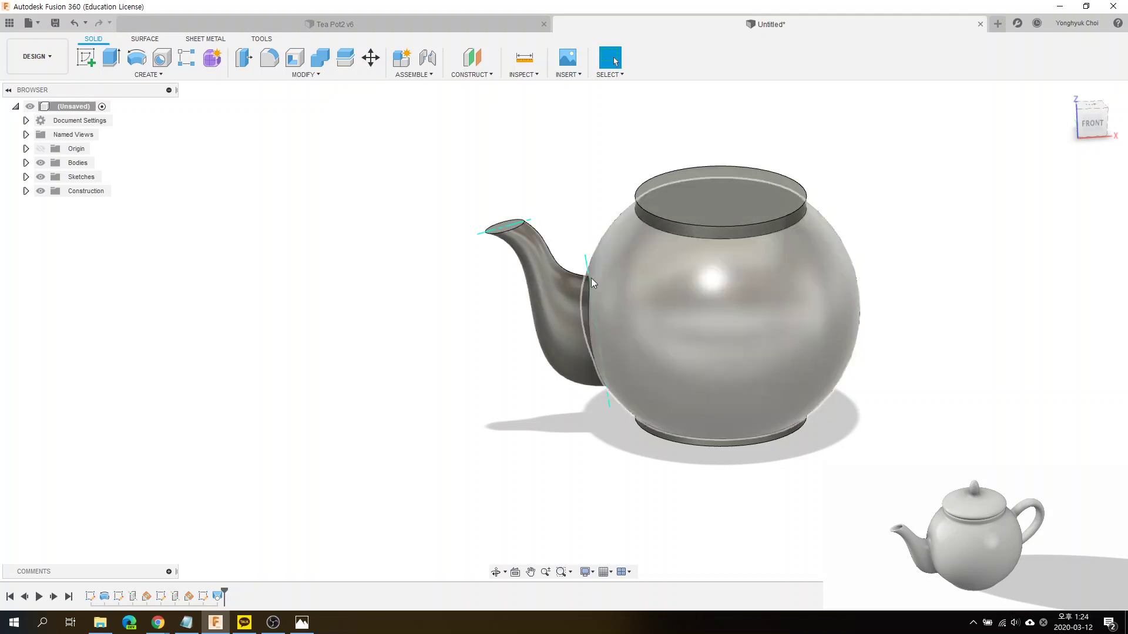
scroll(604, 329, "up", 2)
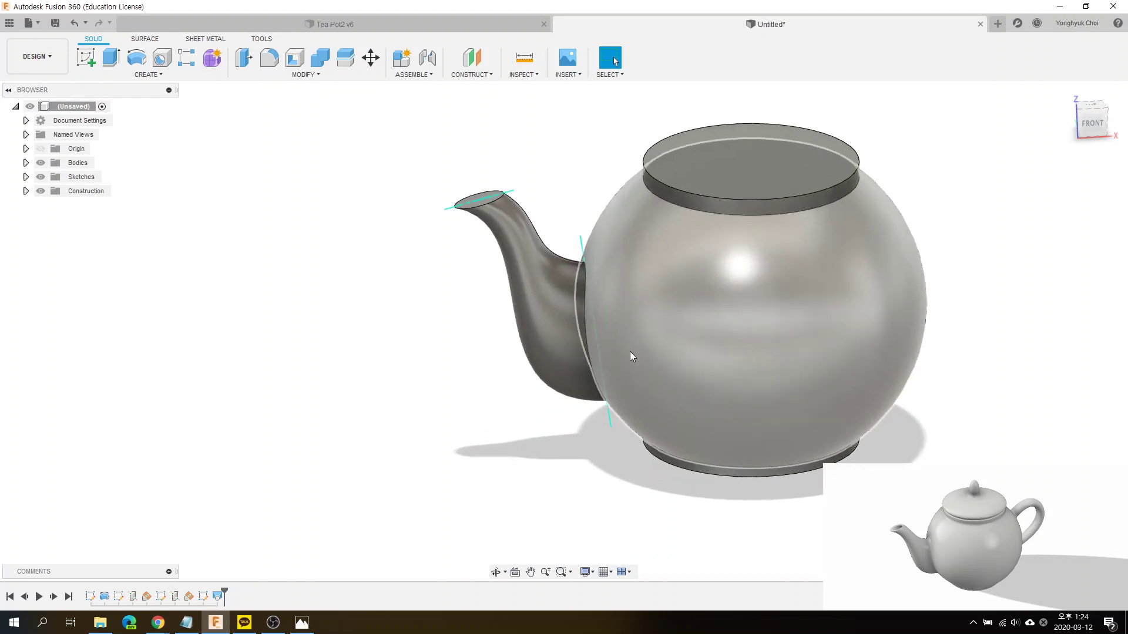
mouse_move(630, 352)
middle_mouse_down("shift")
mouse_move(642, 324)
mouse_move(628, 338)
middle_mouse_up("shift")
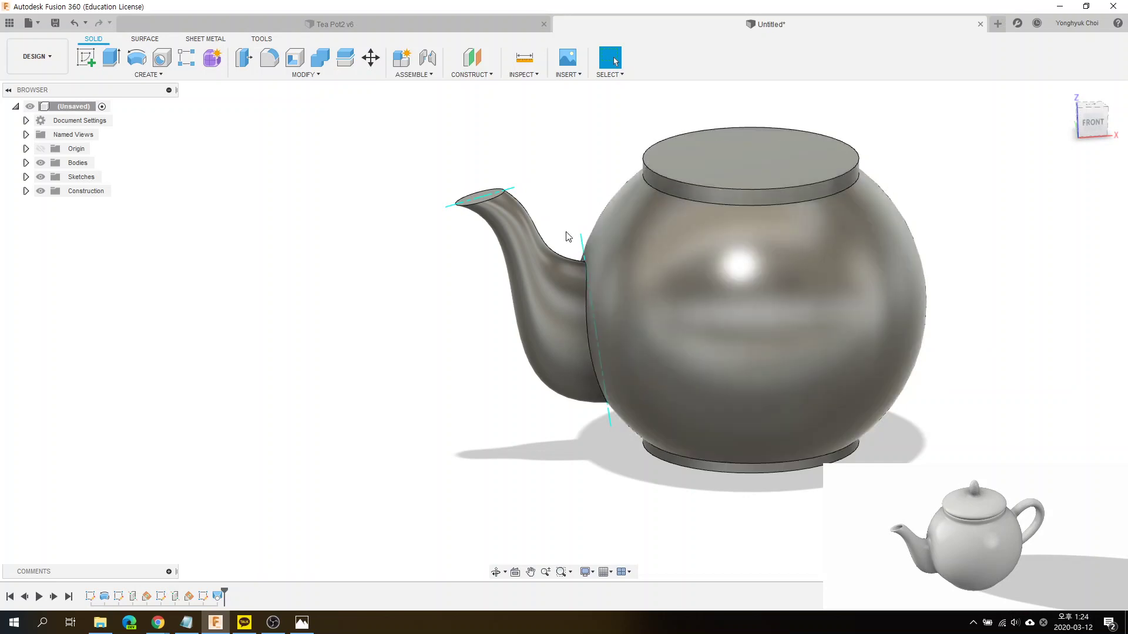
Step: Try a fillet on the spout-to-body seam, then undo it
left_click(269, 57)
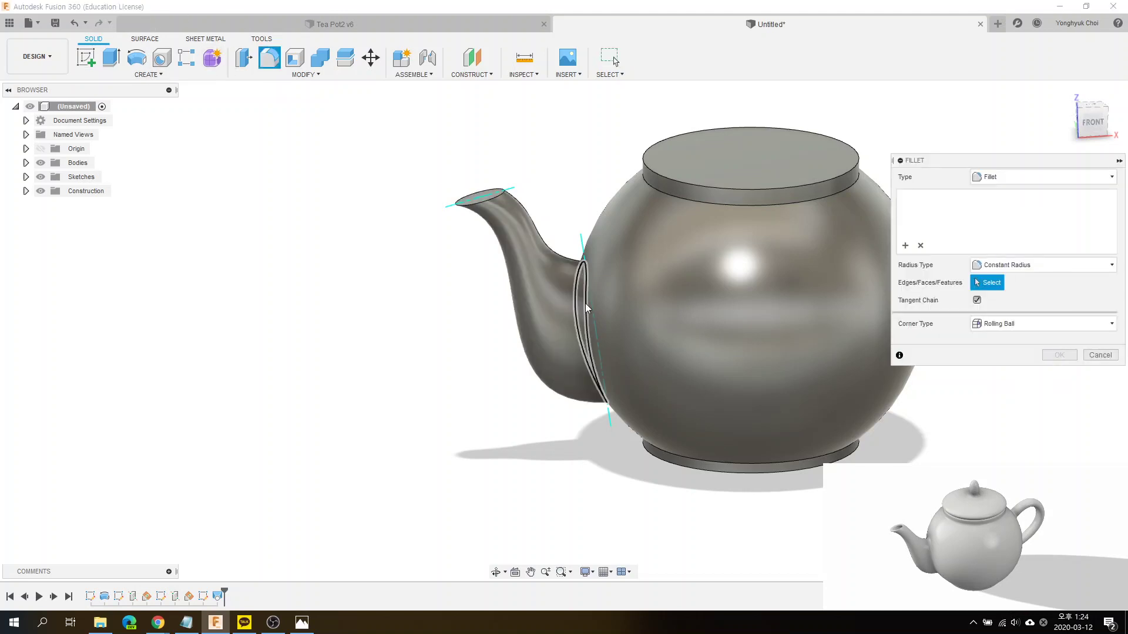
left_click(585, 303)
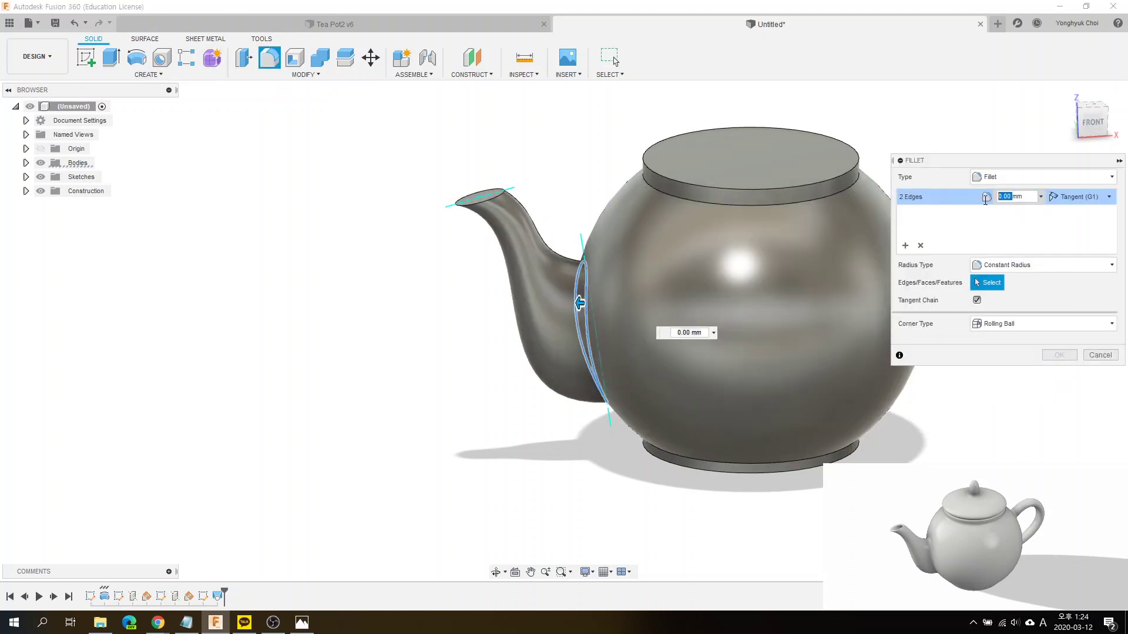
left_click(954, 196)
key("Return")
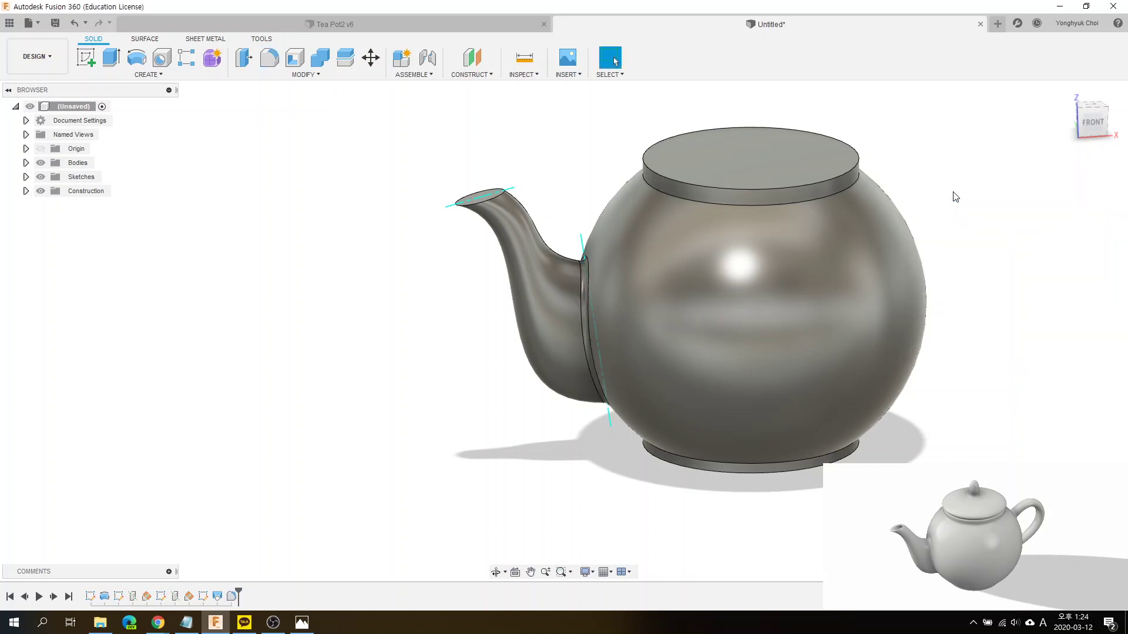
key("ctrl+z")
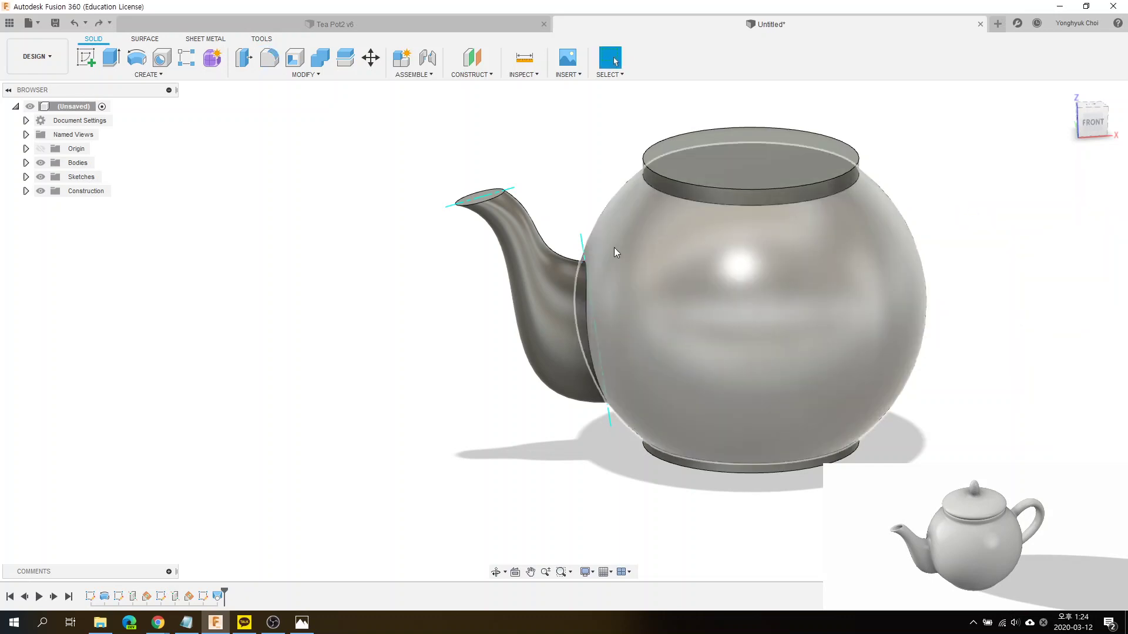
Step: Fillet the spout-to-body seam edges with a 50 mm radius
left_click(272, 60)
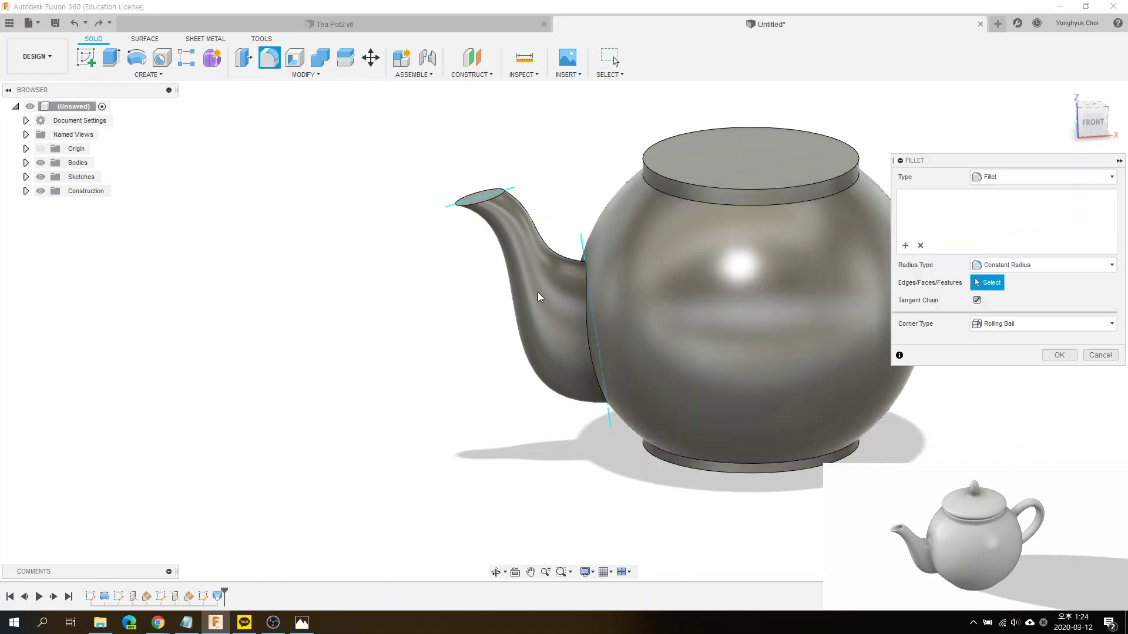
left_click(584, 283)
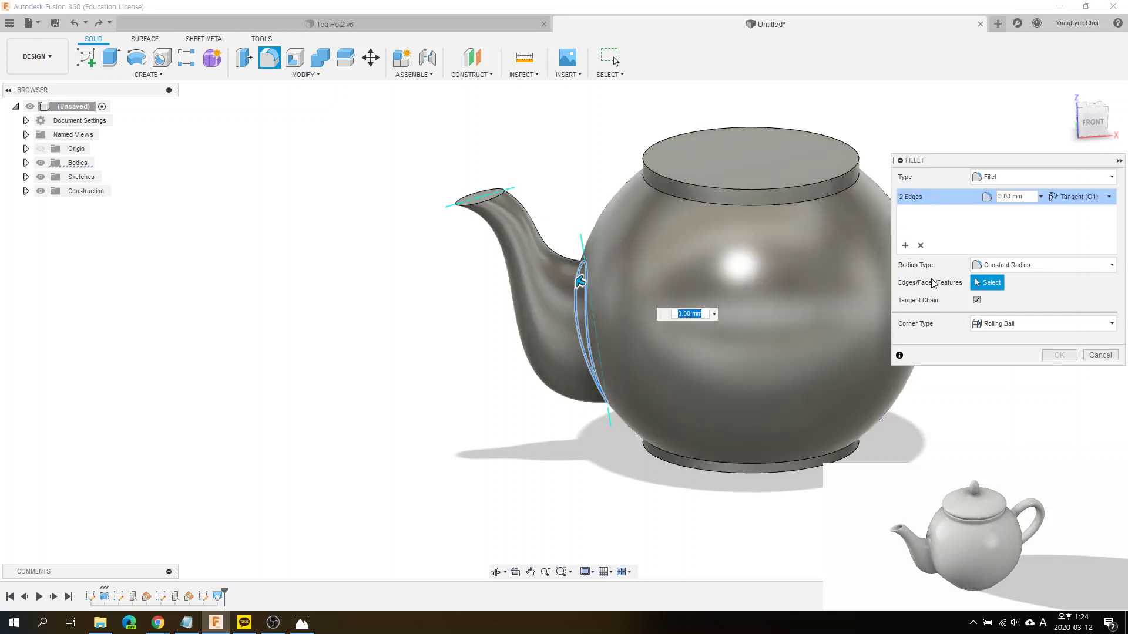
left_click(1005, 197)
type("50")
key("Return")
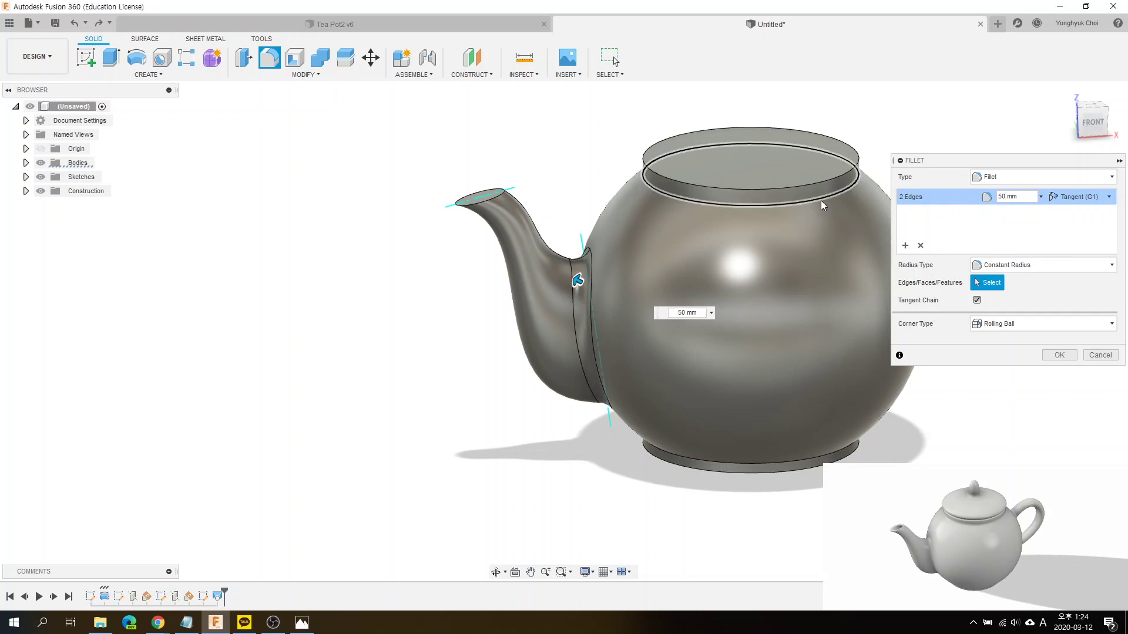
key("Return")
Step: Add a second 30 mm radius set for the lid and bottom rim edges
left_click(905, 246)
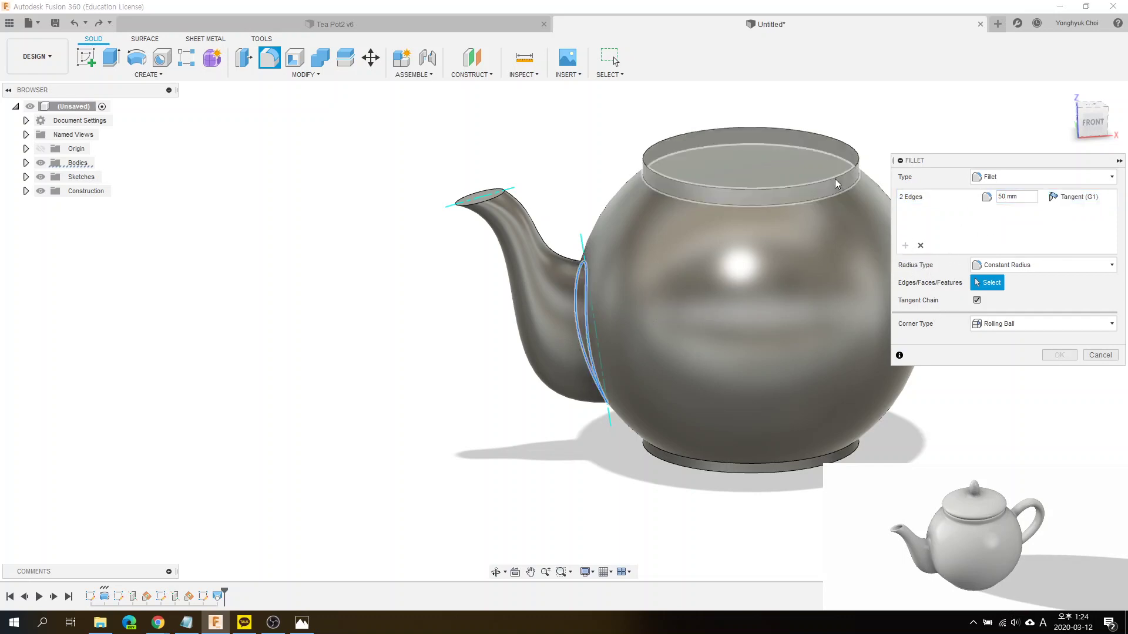
left_click(835, 194)
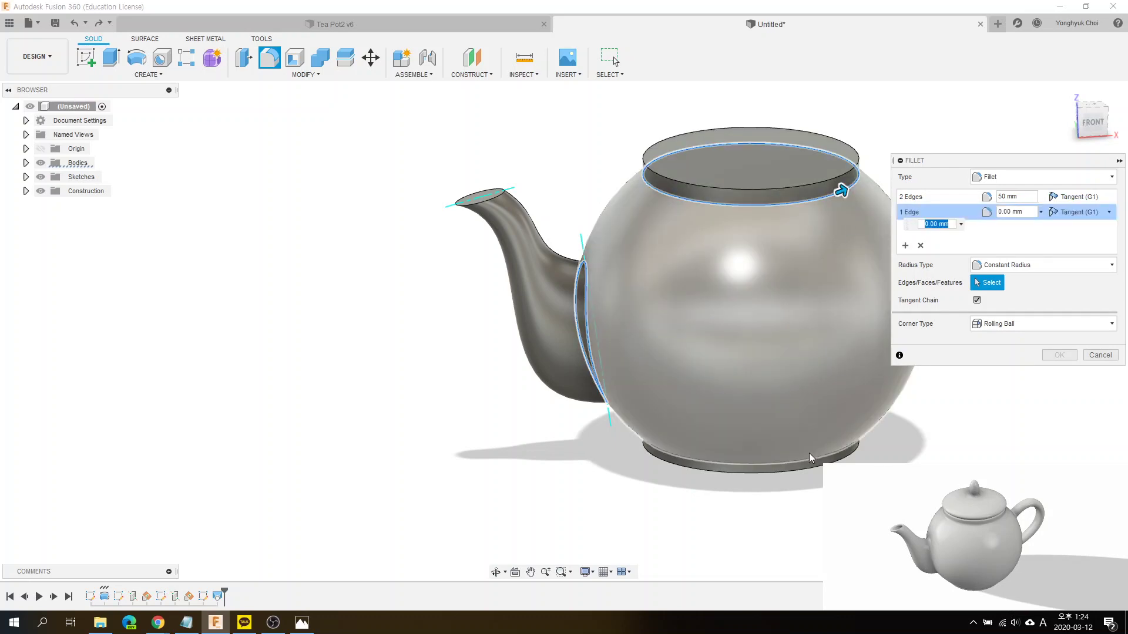
left_click(809, 458)
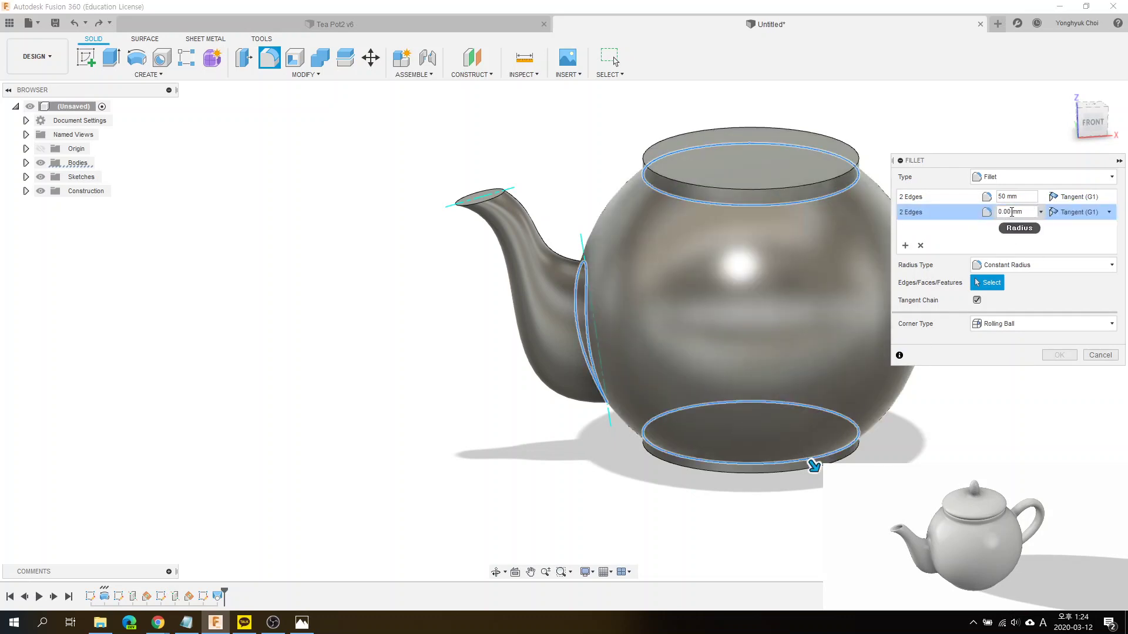
double_click(1012, 212)
type("30")
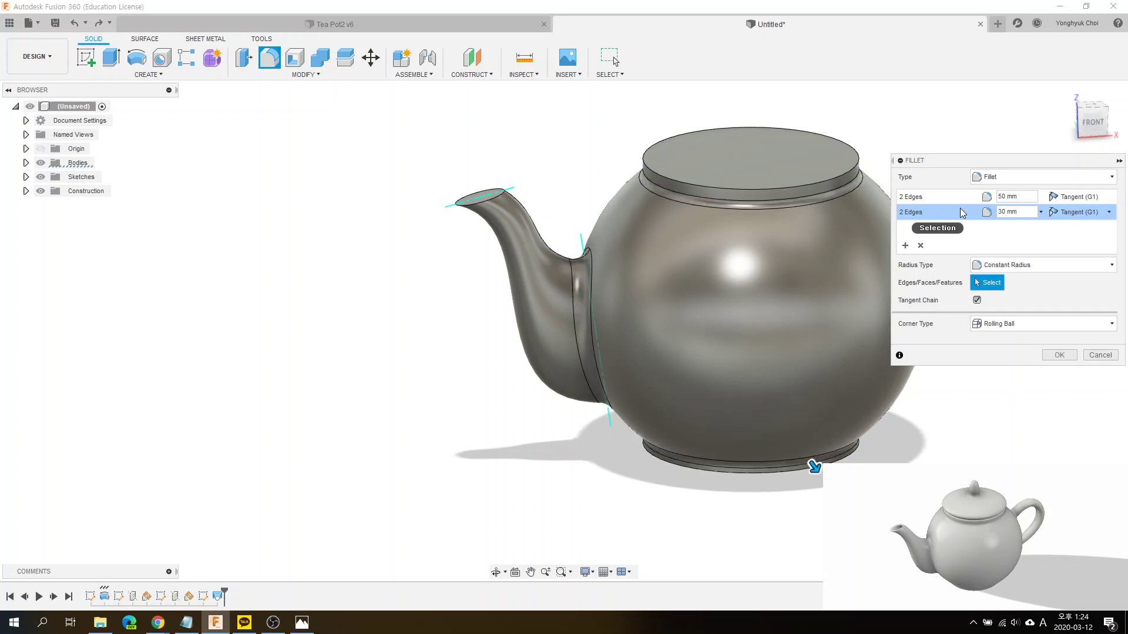
middle_click_drag(814, 467, 824, 448, "shift")
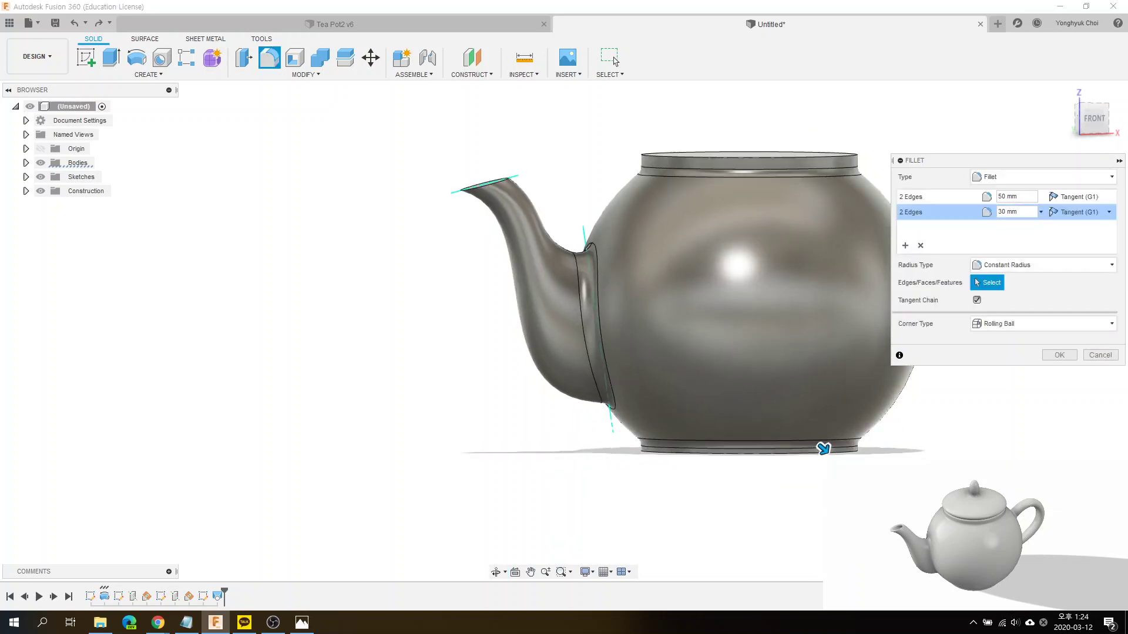
key("Return")
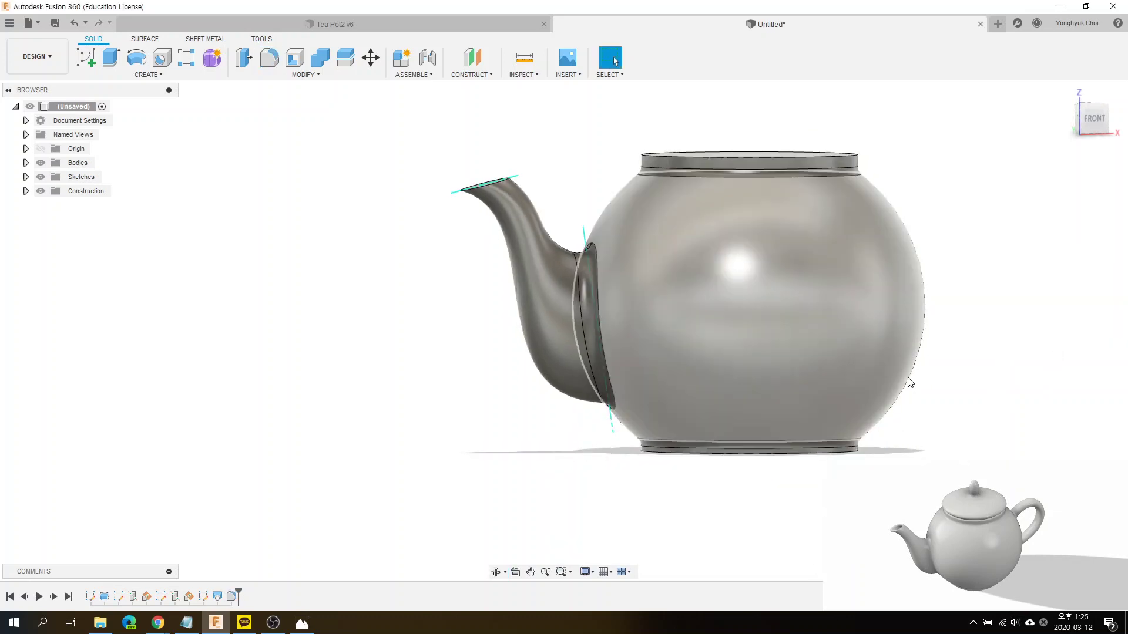
mouse_move(823, 448)
middle_mouse_down("shift")
mouse_move(881, 440)
mouse_move(869, 331)
mouse_move(847, 457)
middle_mouse_up("shift")
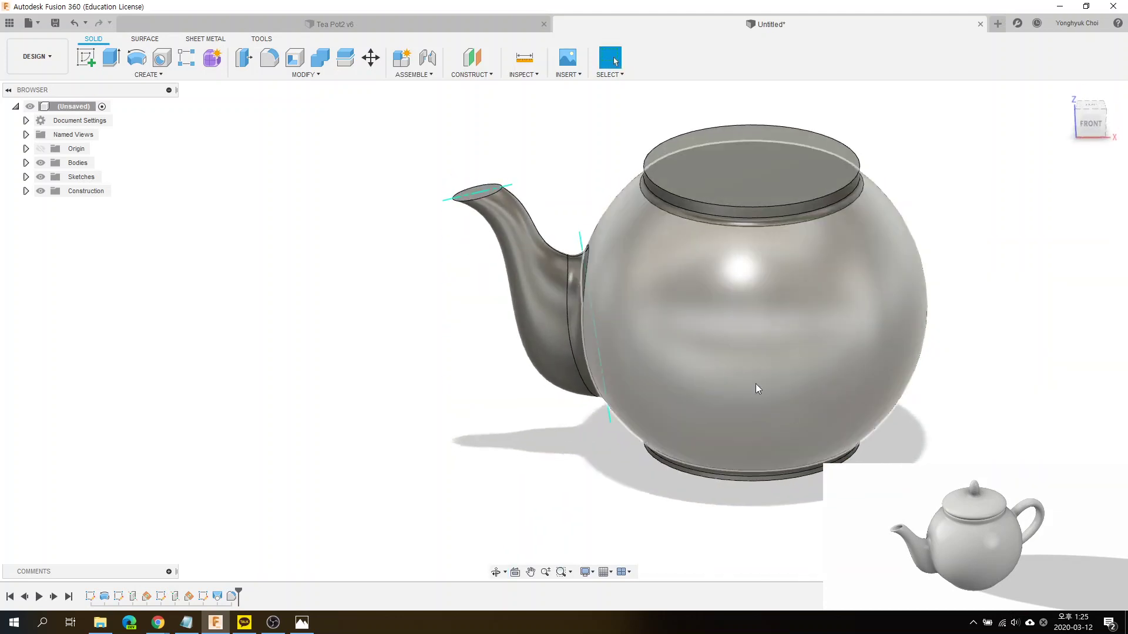
left_click(1091, 123)
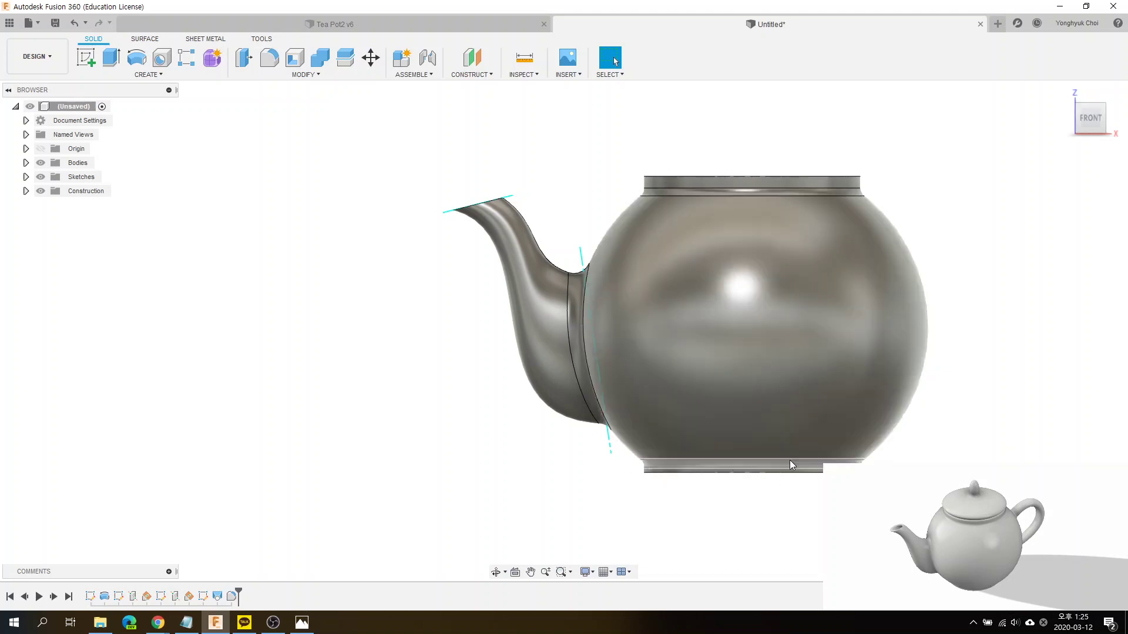
mouse_move(801, 508)
middle_mouse_down("shift")
mouse_move(806, 415)
mouse_move(750, 152)
middle_mouse_up("shift")
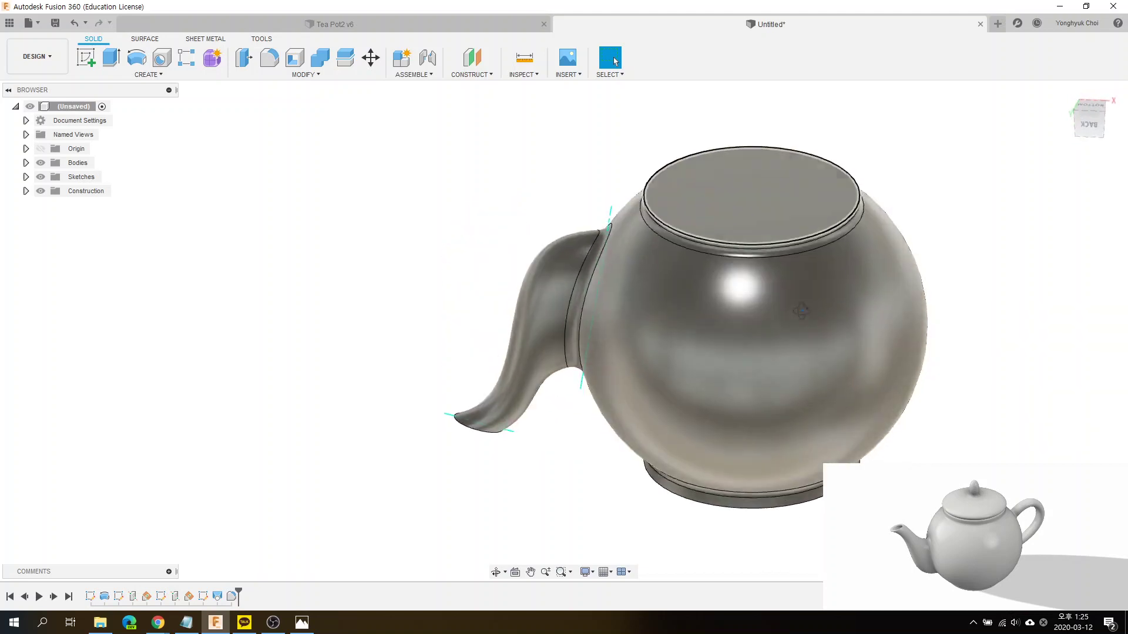
scroll(744, 159, "up", 2)
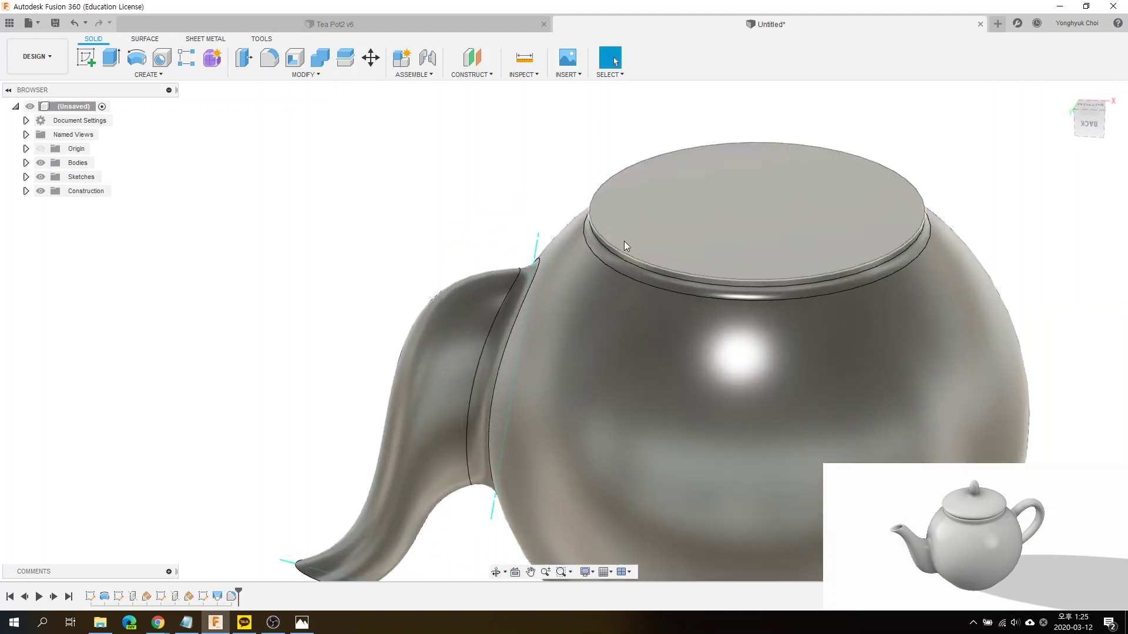
Step: Sketch an 80 mm diameter circle at the origin on the lid face
left_click(86, 57)
left_click(676, 192)
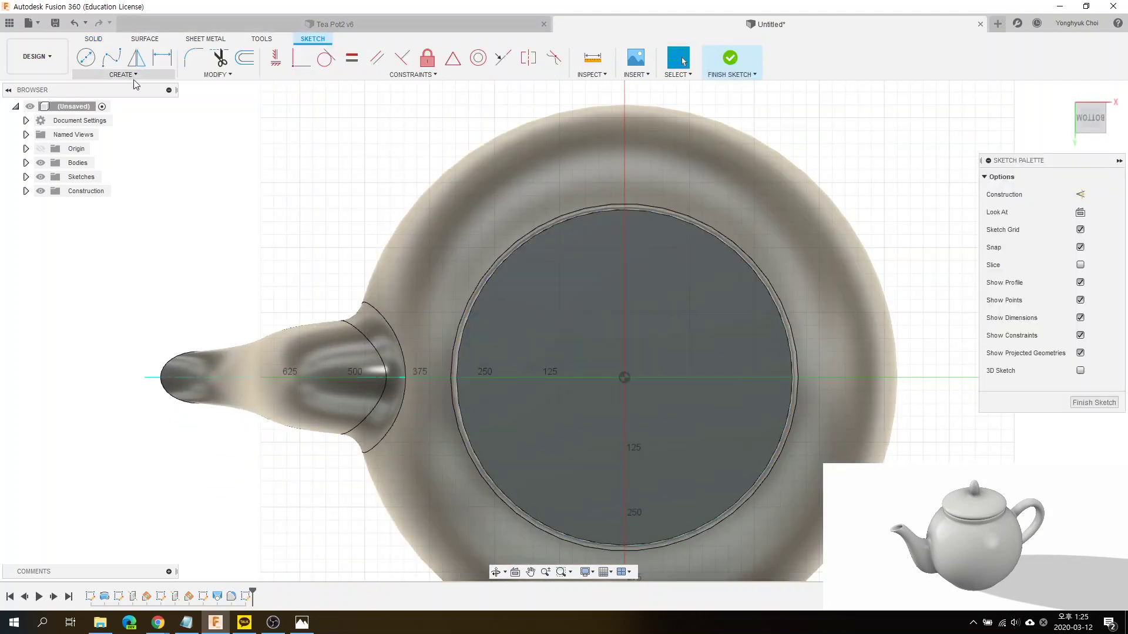
left_click(93, 62)
left_click(625, 378)
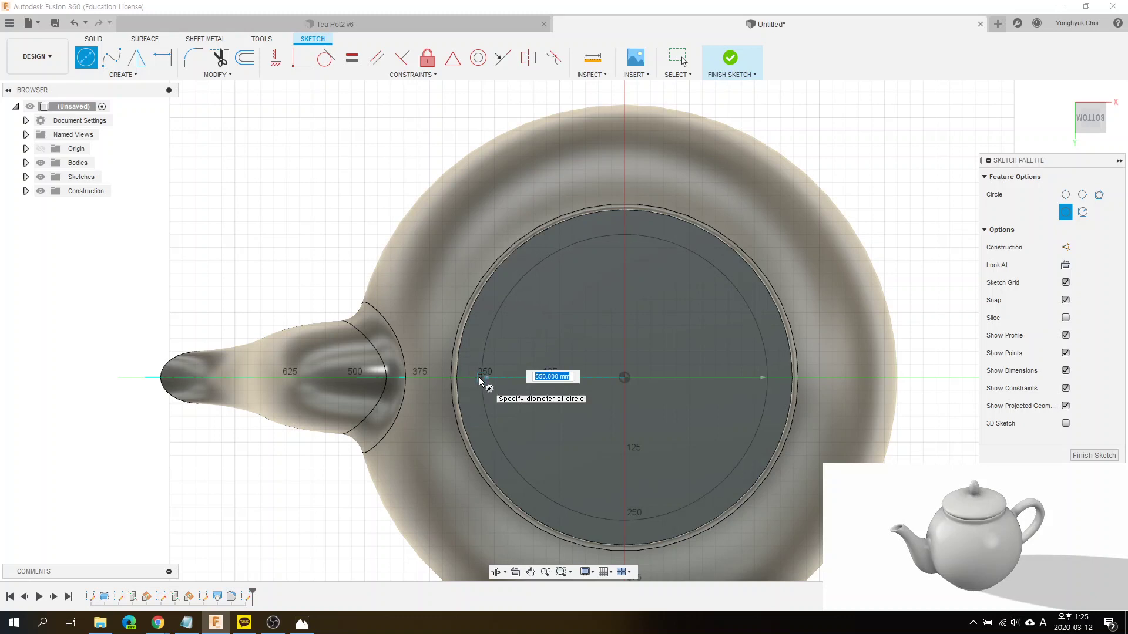
type("580")
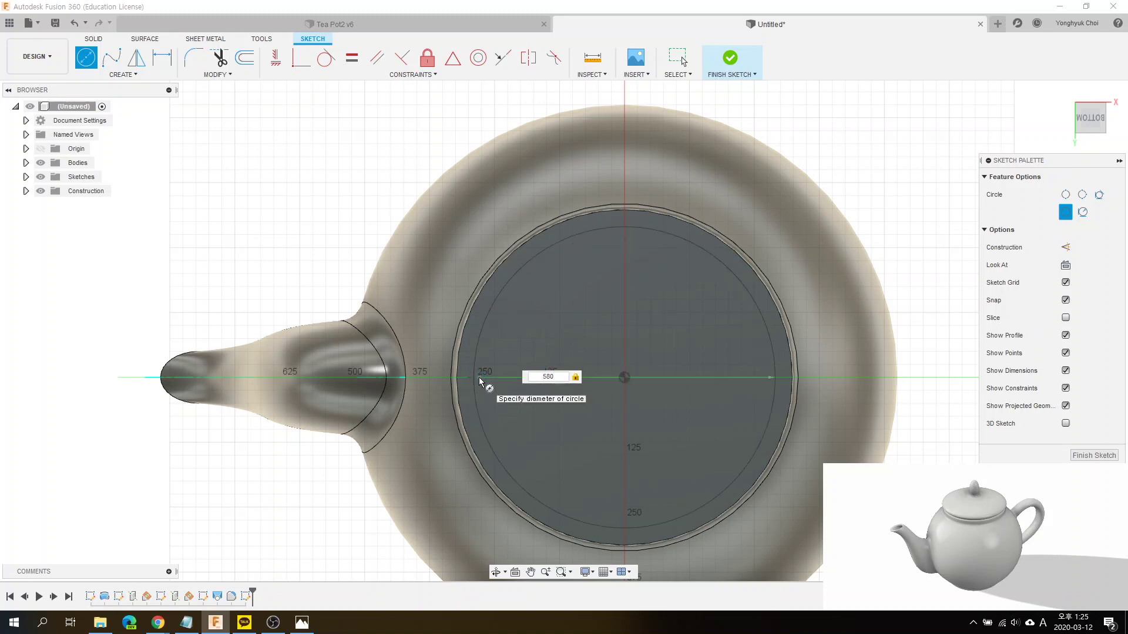
key("Return")
key("Escape")
left_click(730, 57)
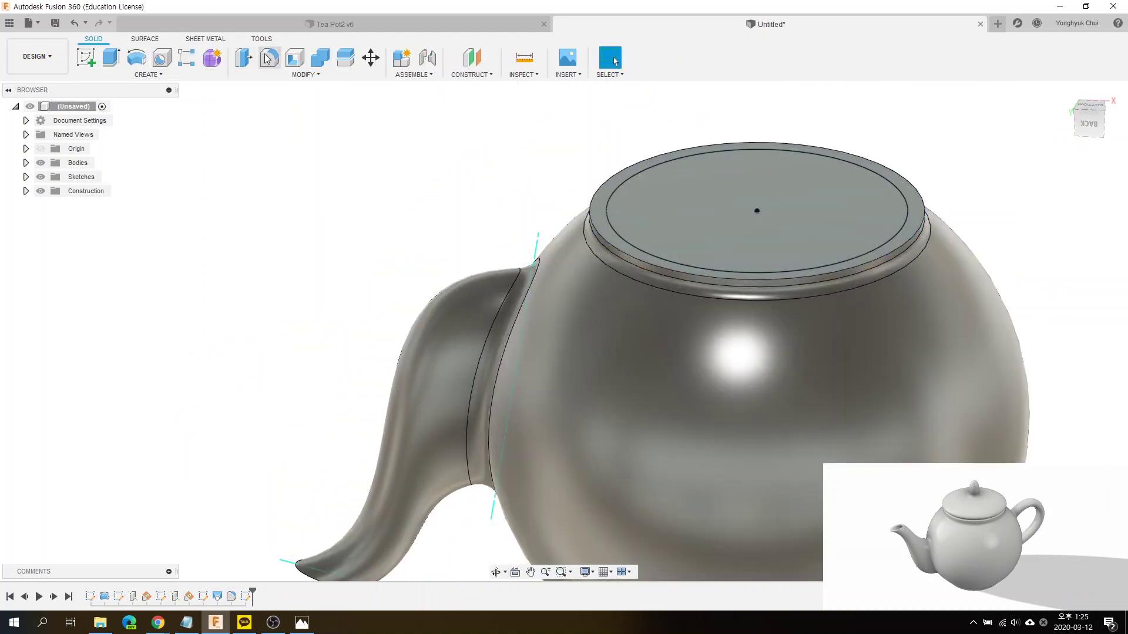
Step: Extrude the circle -30 mm as a cut into the lid
left_click(112, 58)
left_click(691, 222)
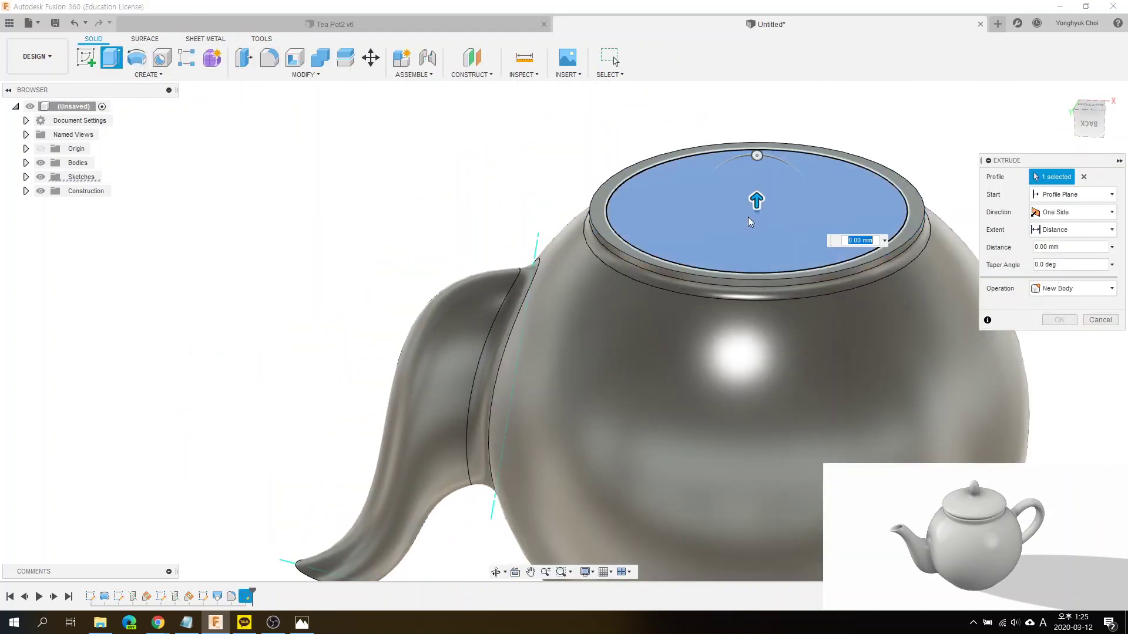
left_click_drag(754, 212, 913, 257)
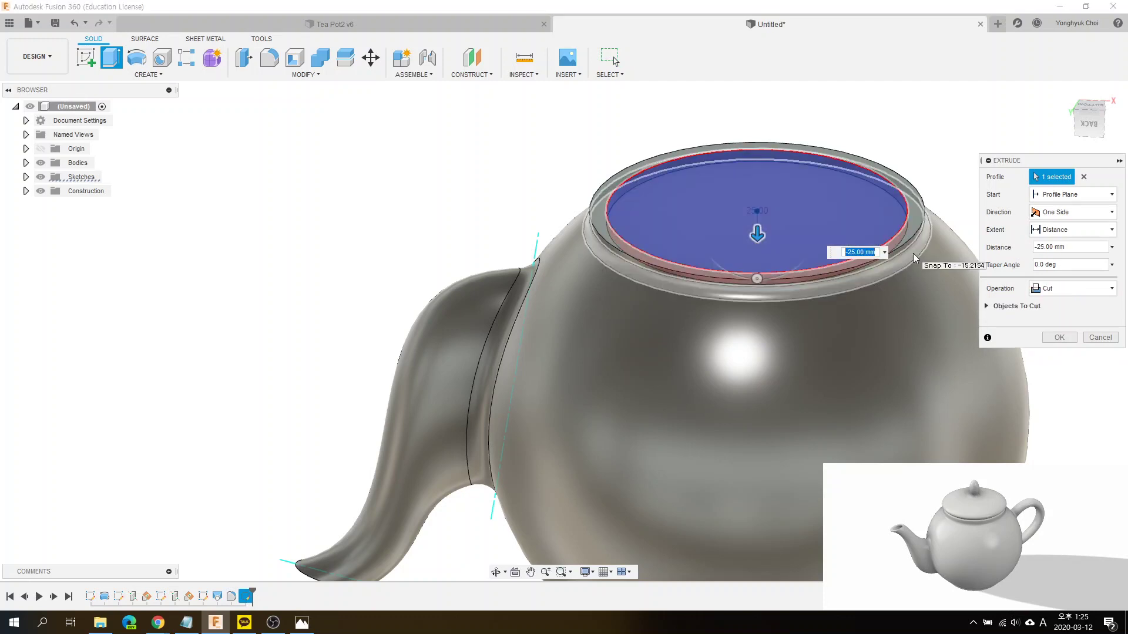
type("-3")
type("0")
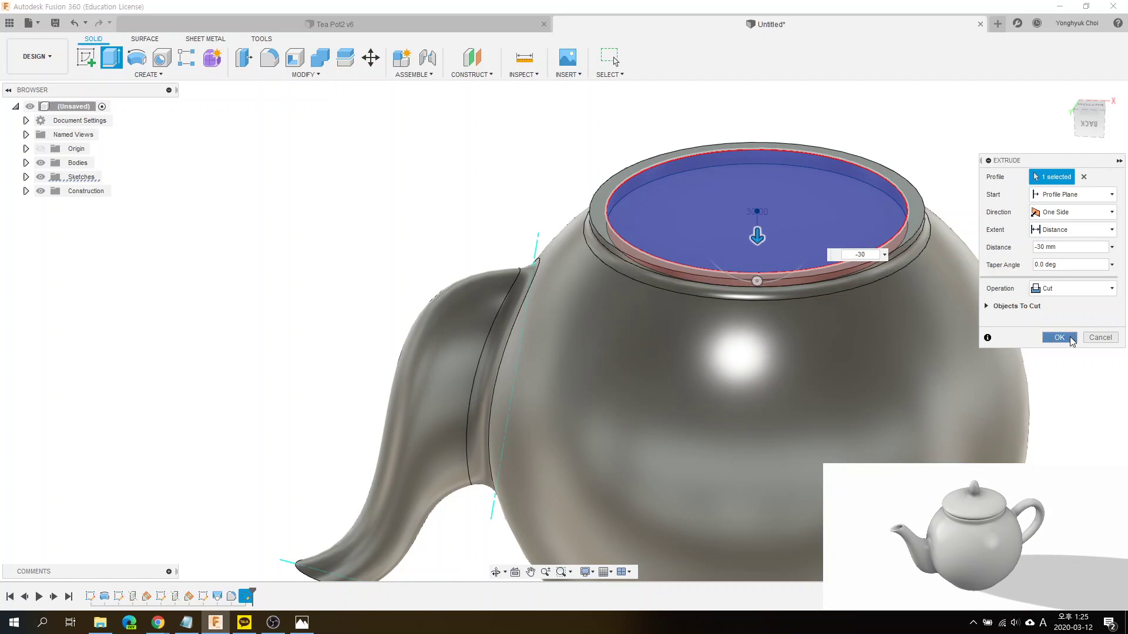
left_click(1071, 339)
mouse_move(798, 237)
middle_mouse_down("shift")
mouse_move(597, 295)
mouse_move(749, 315)
mouse_move(713, 424)
mouse_move(662, 330)
mouse_move(685, 423)
mouse_move(658, 554)
mouse_move(675, 488)
mouse_move(590, 223)
middle_mouse_up("shift")
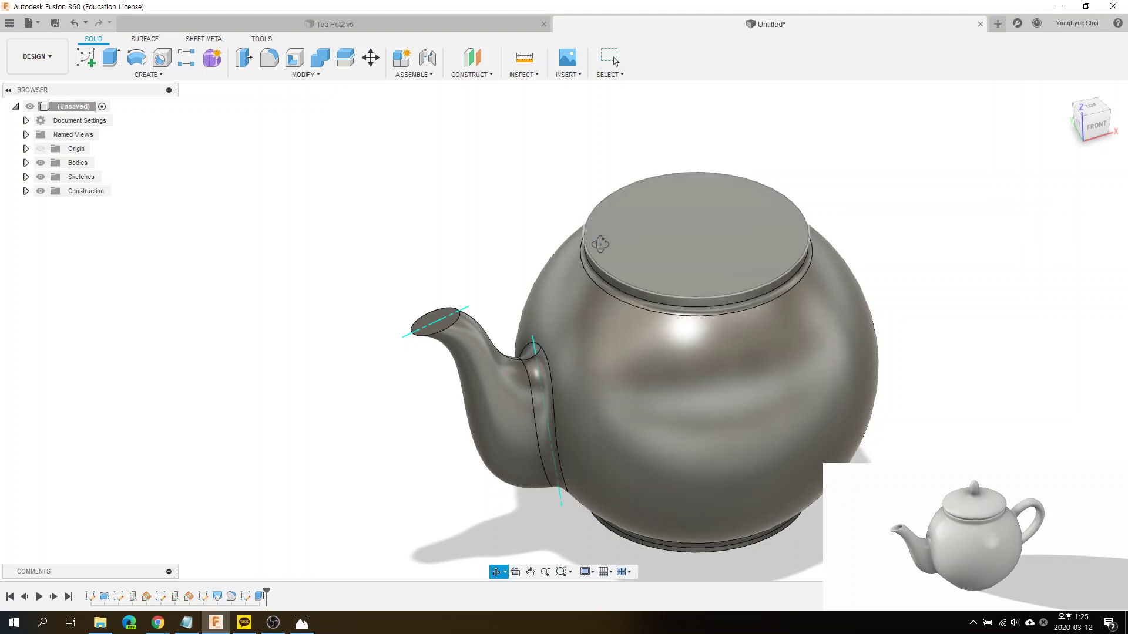
Step: Shell the teapot 20 mm thick, removing the lid top face and spout tip face
left_click(295, 57)
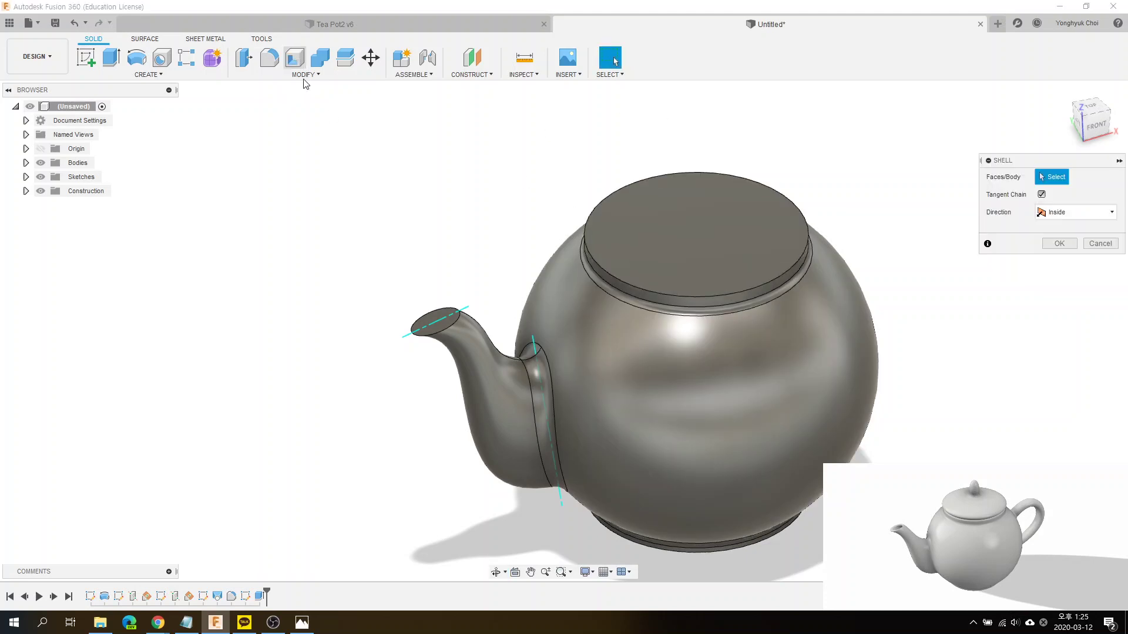
left_click(675, 217)
scroll(463, 352, "up", 2)
scroll(440, 320, "up", 2)
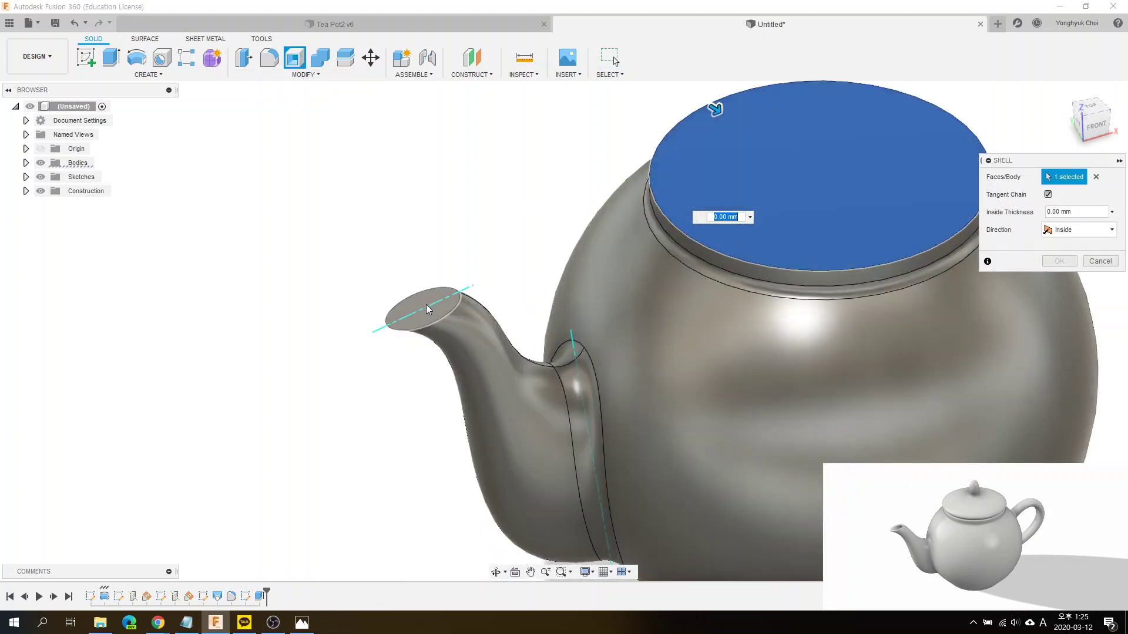
left_click(427, 305)
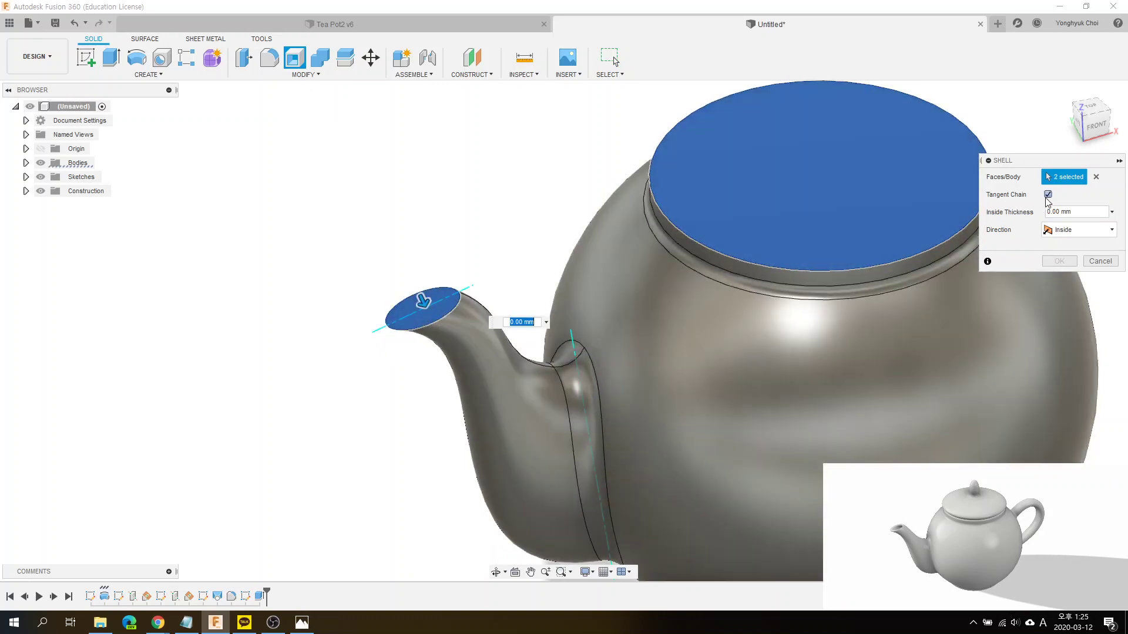
left_click(1057, 213)
left_click_drag(1062, 212, 1035, 215)
type("20")
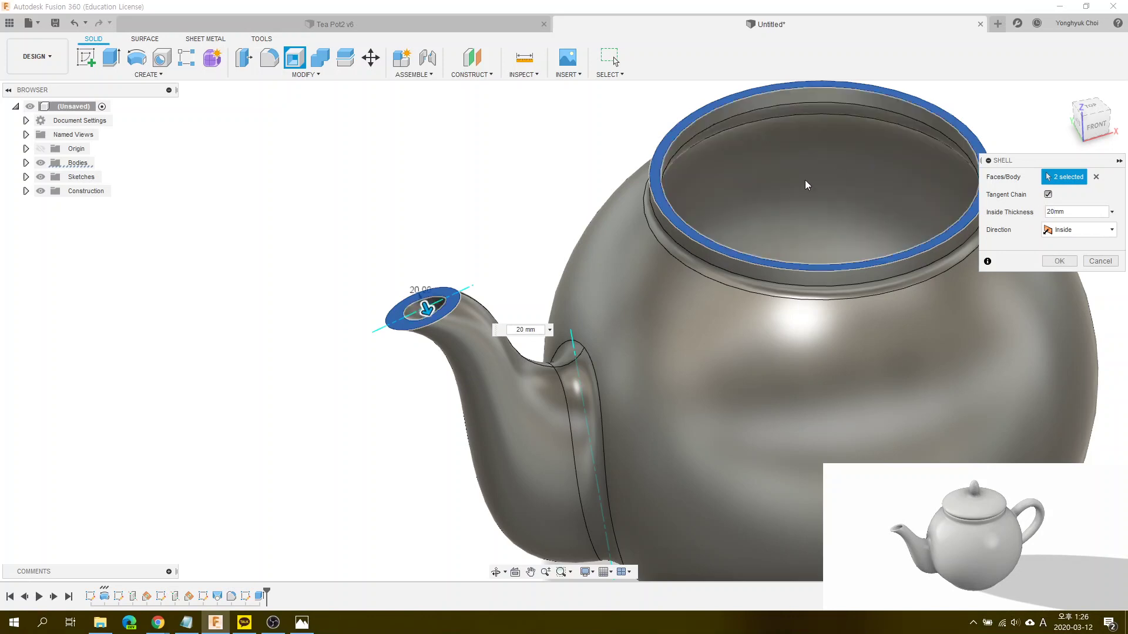
scroll(621, 213, "down", 3)
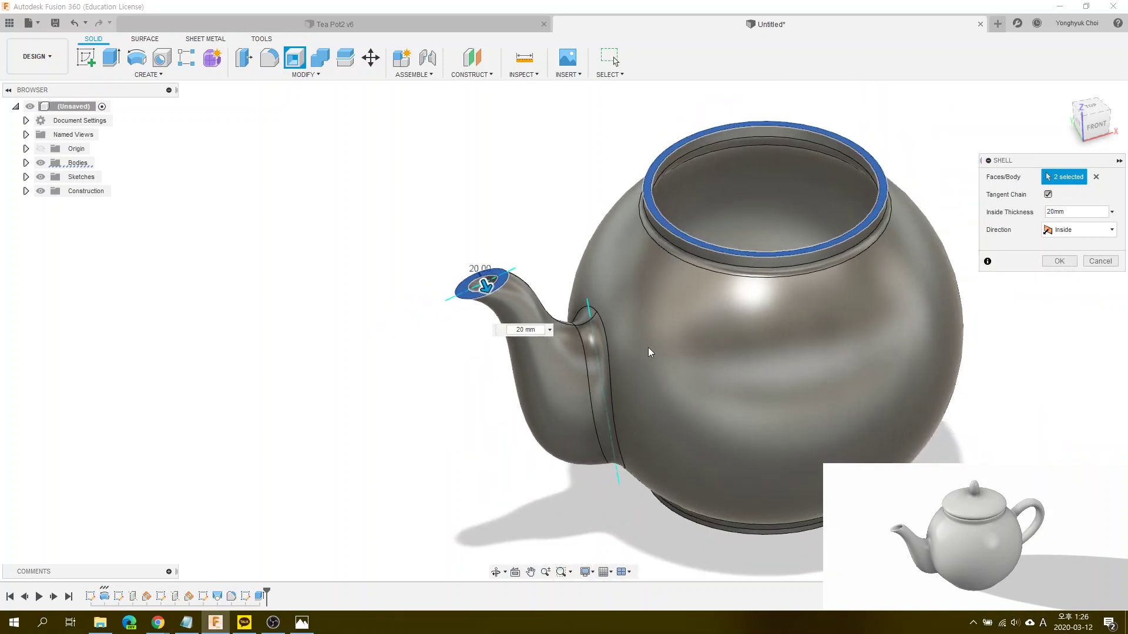
mouse_move(647, 347)
middle_mouse_down("shift")
mouse_move(514, 361)
mouse_move(693, 251)
middle_mouse_up("shift")
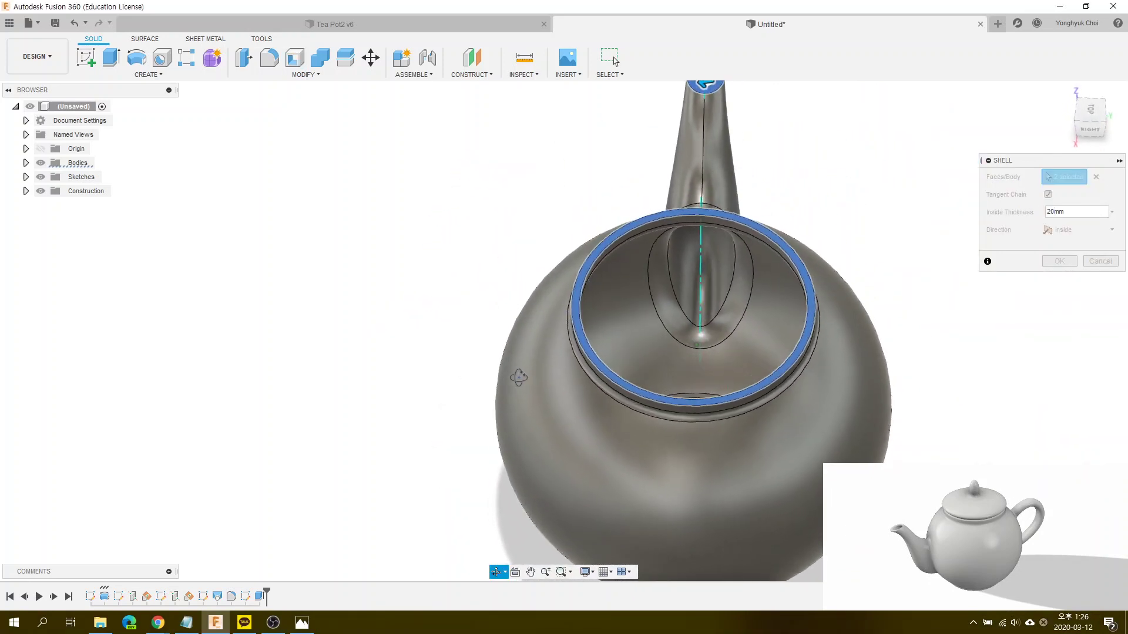
mouse_move(679, 370)
middle_mouse_down("shift")
mouse_move(791, 389)
mouse_move(773, 275)
mouse_move(760, 307)
middle_mouse_up("shift")
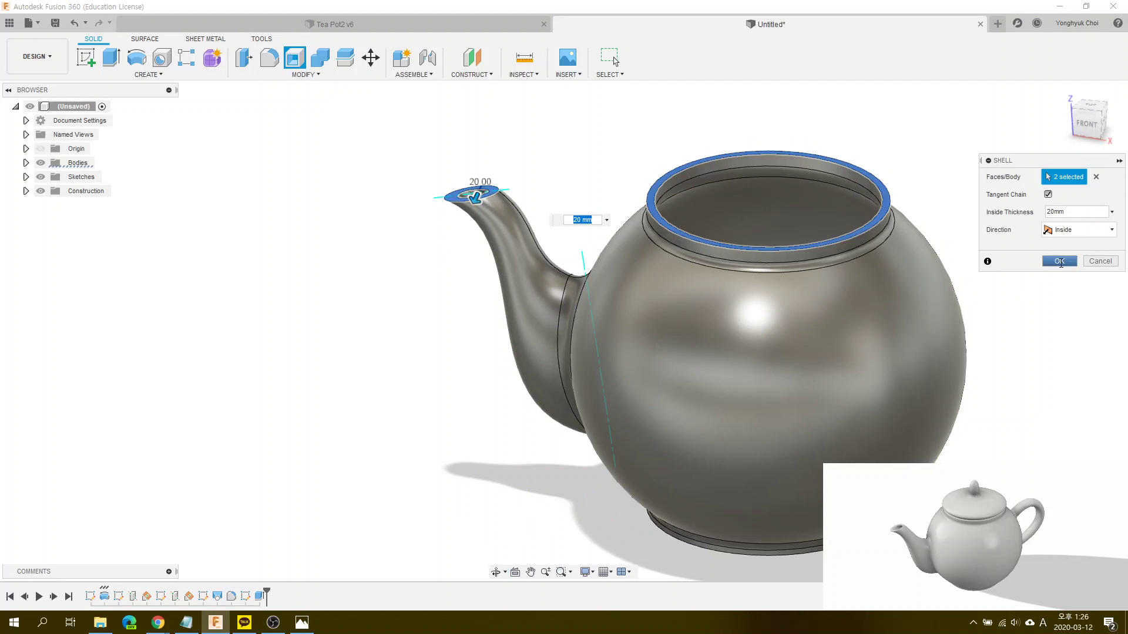
left_click(1060, 261)
Step: Orbit to look down on the teapot and expand the Browser's Sketches folder to list Sketch1–Sketch5
scroll(476, 282, "down", 2)
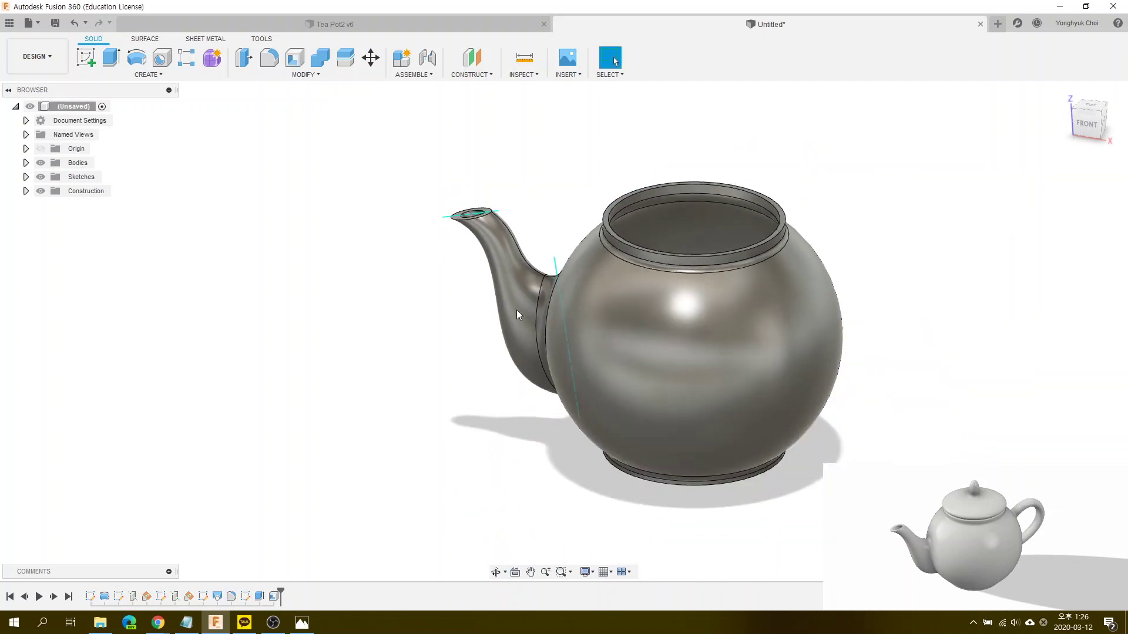
middle_click_drag(517, 310, 709, 255, "shift")
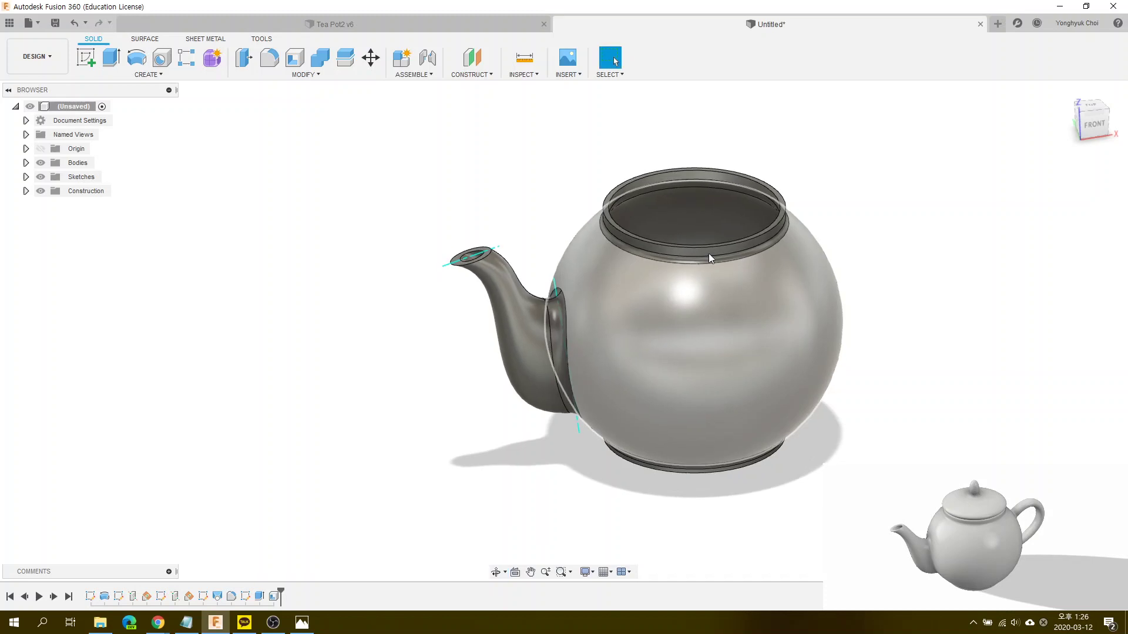
mouse_move(904, 216)
middle_mouse_down("shift")
mouse_move(828, 228)
mouse_move(853, 231)
middle_mouse_up("shift")
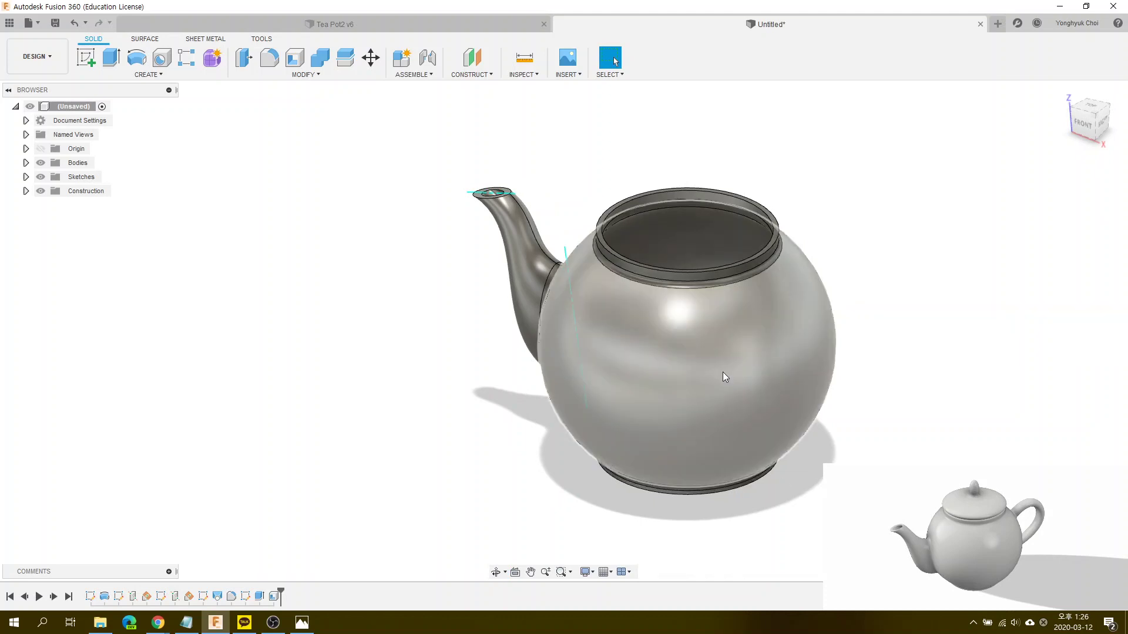
left_click(155, 74)
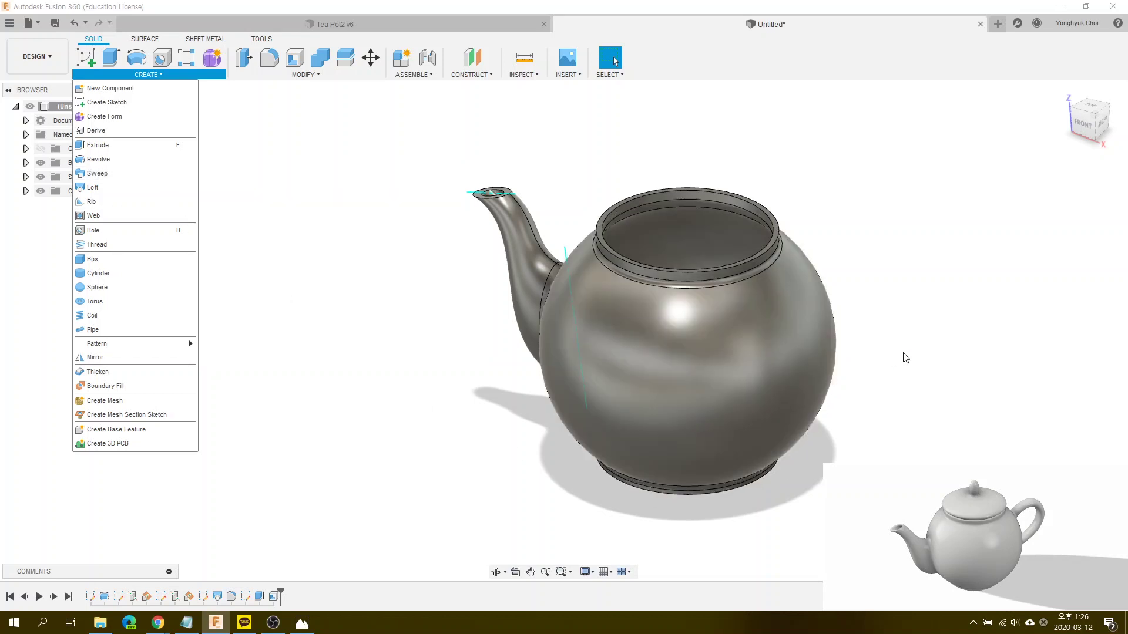
left_click(906, 357)
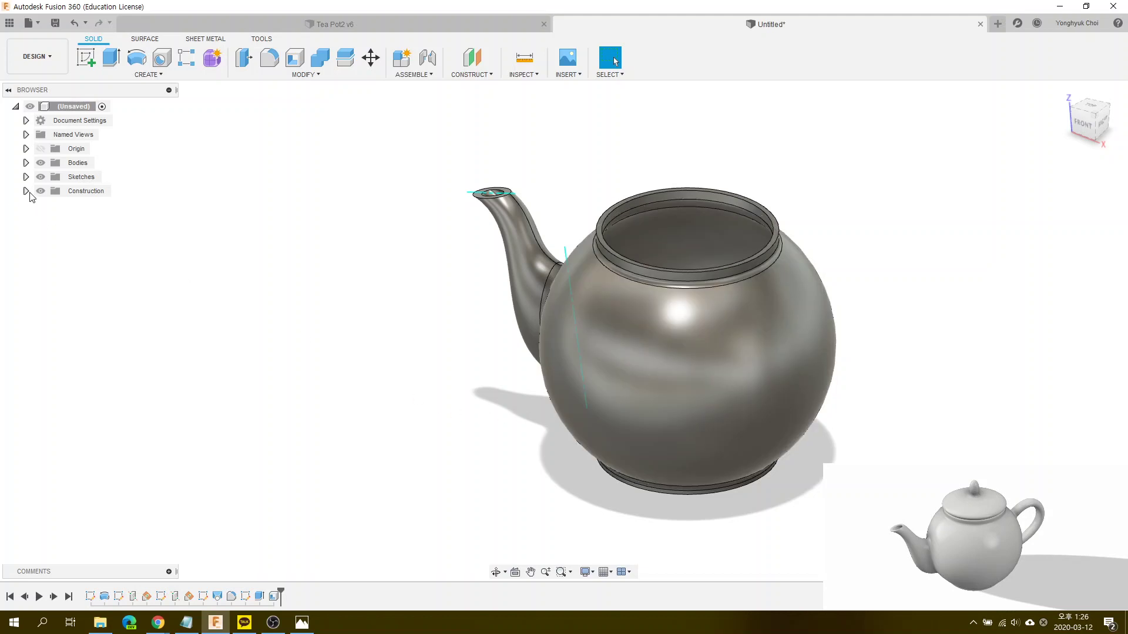
left_click(26, 176)
Step: Select Sketch2 in the Browser and reopen it for editing
left_click(89, 206)
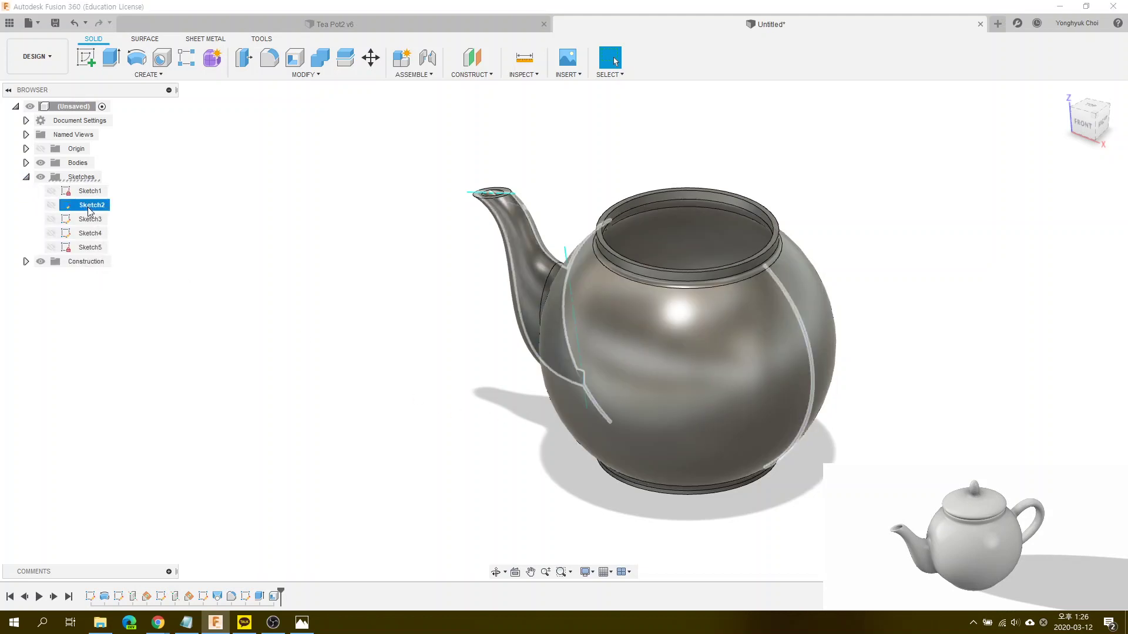
right_click(89, 208)
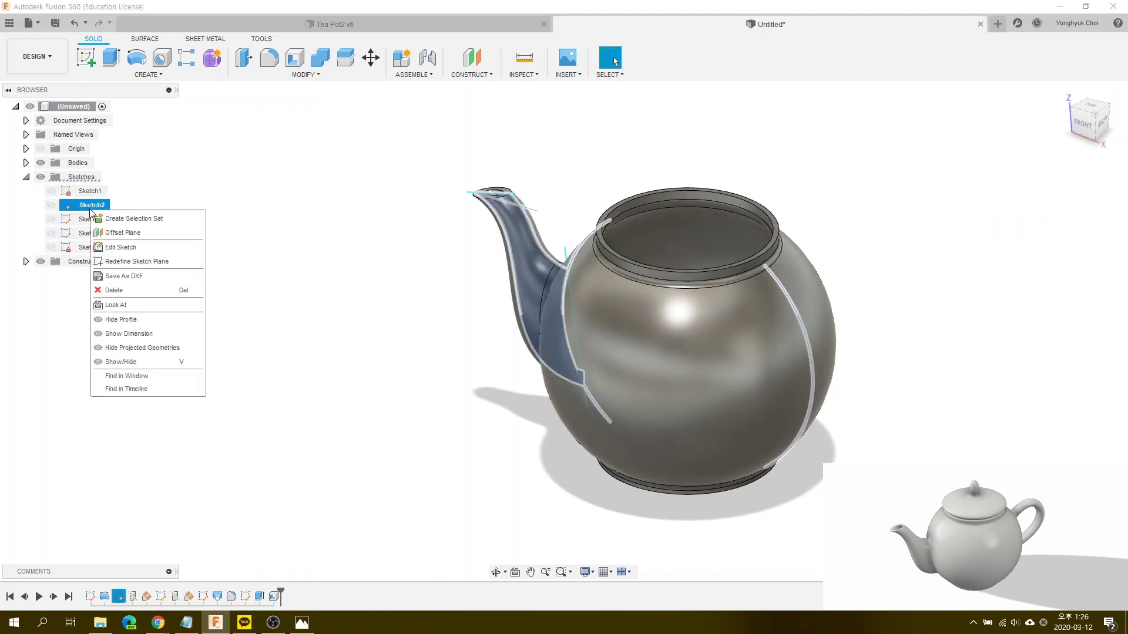
left_click(112, 247)
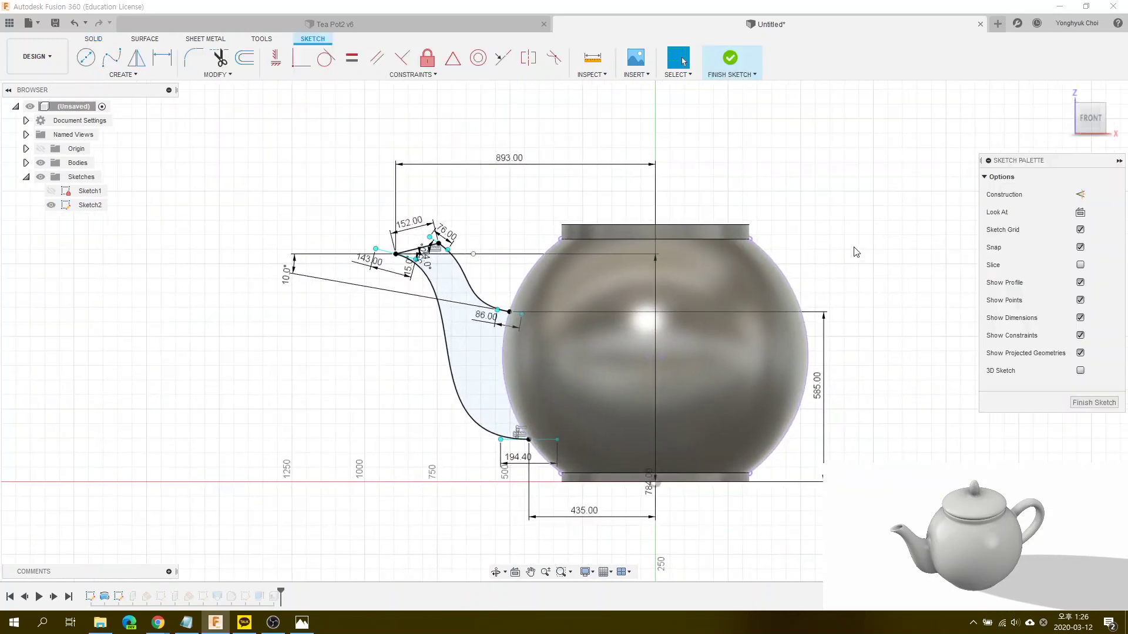
Step: Draw a spline on the pot's right side and pull it outward as the handle curve
scroll(391, 236, "down", 2)
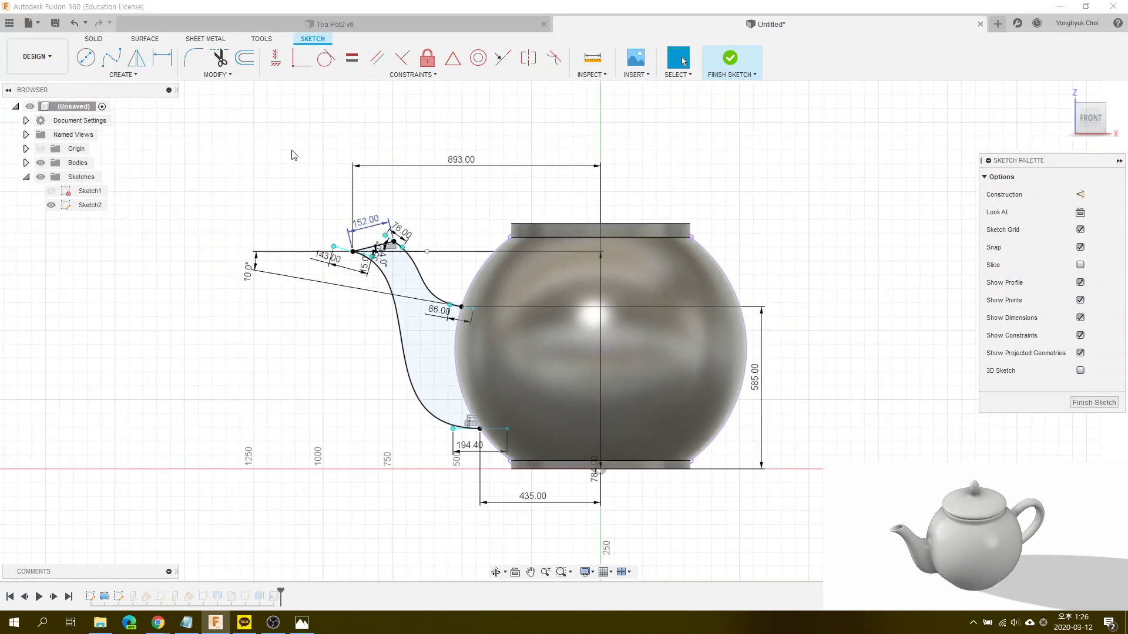
left_click(104, 67)
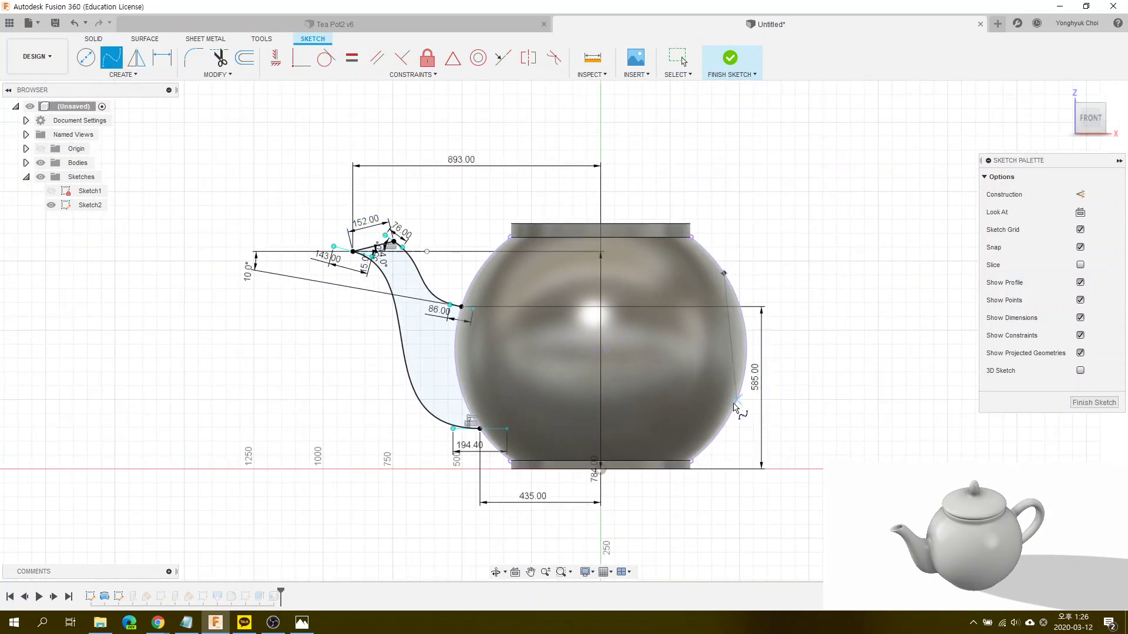
left_click(726, 426)
key("Escape")
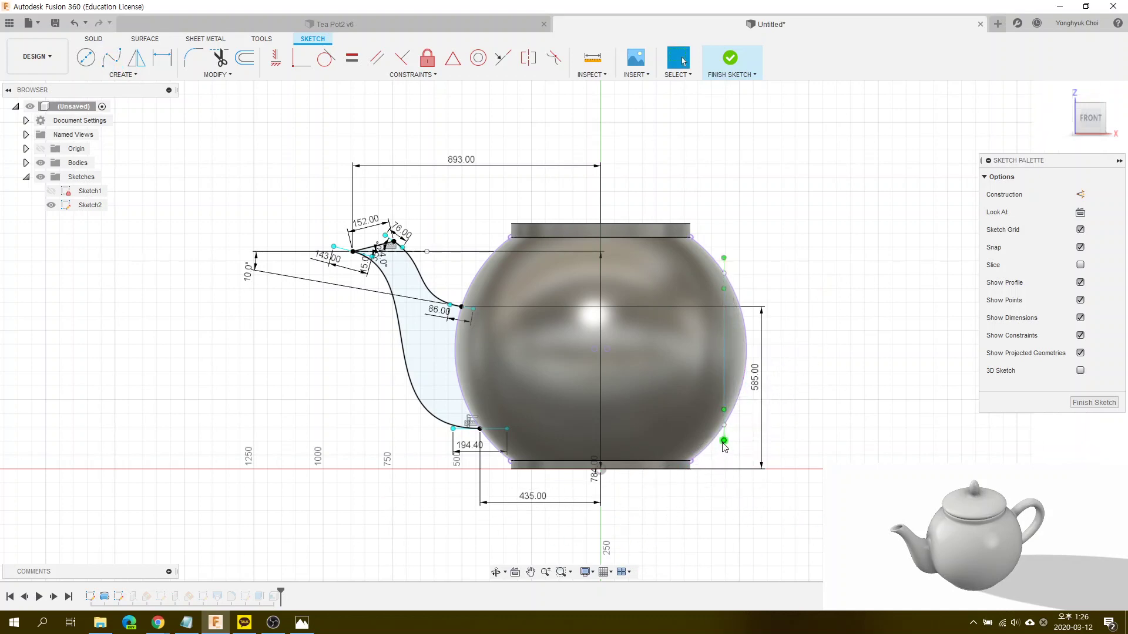
mouse_move(724, 440)
left_mouse_down()
mouse_move(726, 276)
mouse_move(798, 273)
left_mouse_up()
Step: Try dimensioning the handle's lower endpoint and tangent, then cancel and undo
left_click(725, 275)
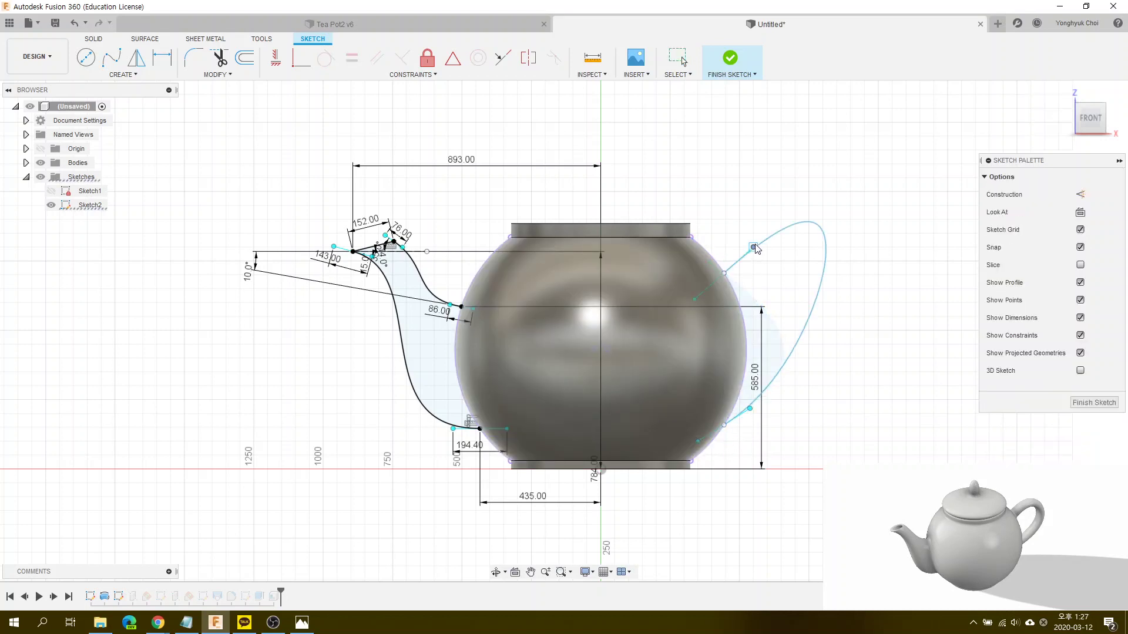
scroll(798, 283, "up", 2)
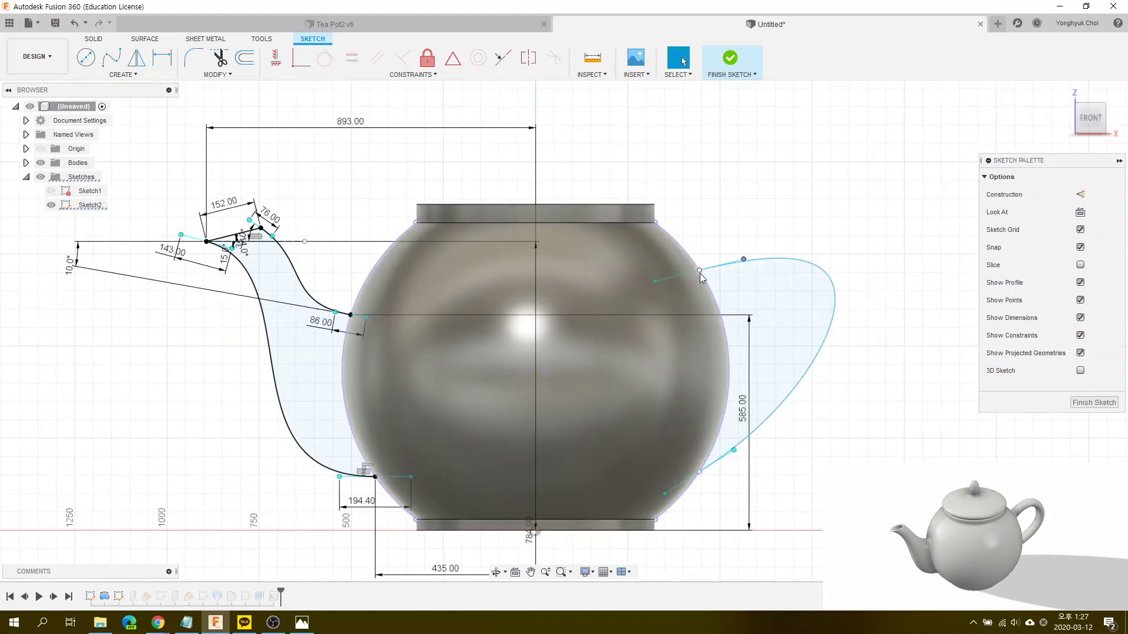
key("d")
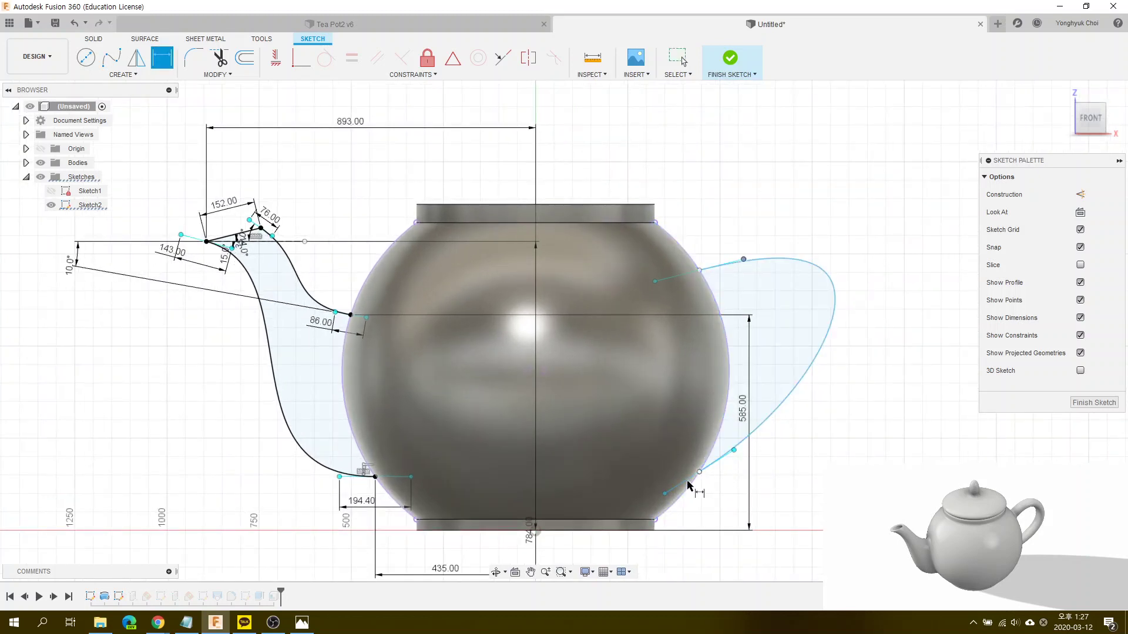
left_click(691, 486)
left_click(536, 530)
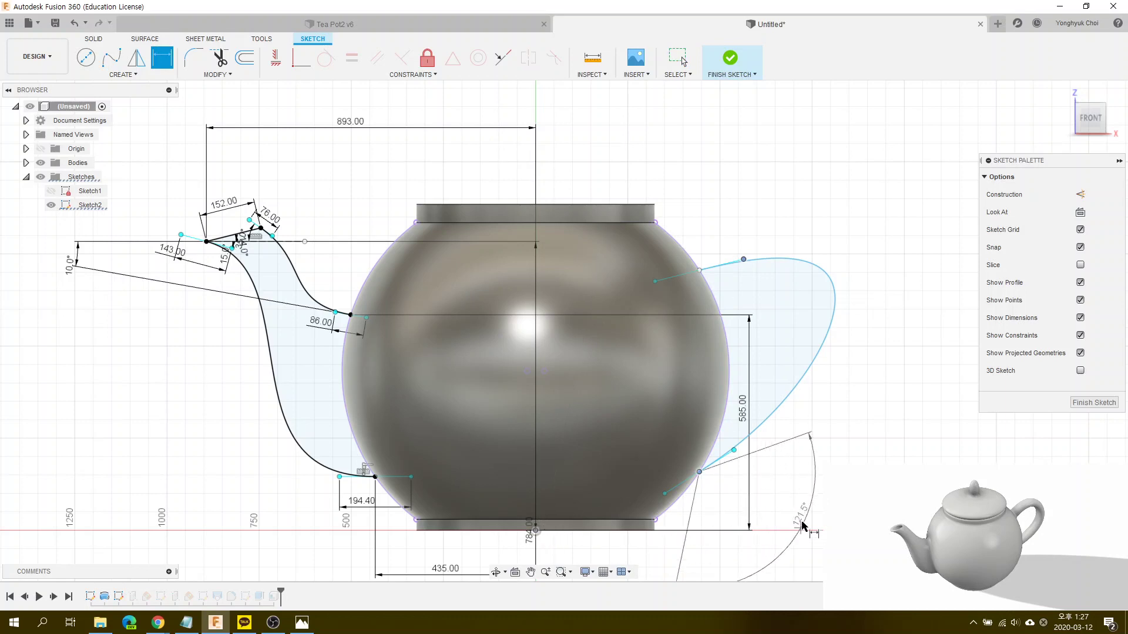
left_click(682, 58)
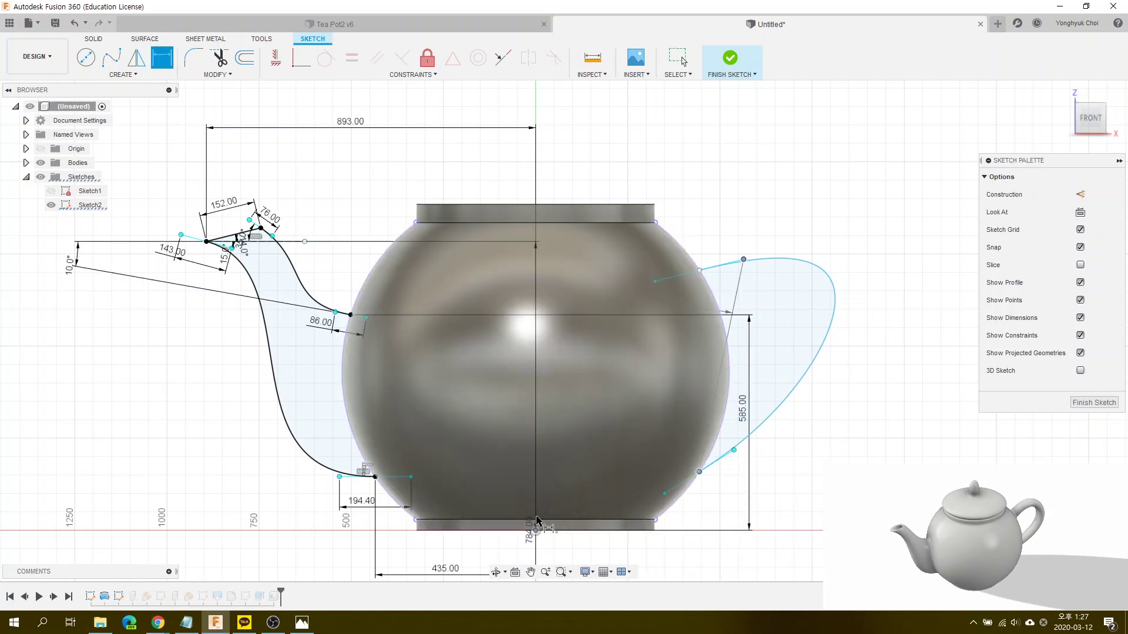
left_click(826, 395)
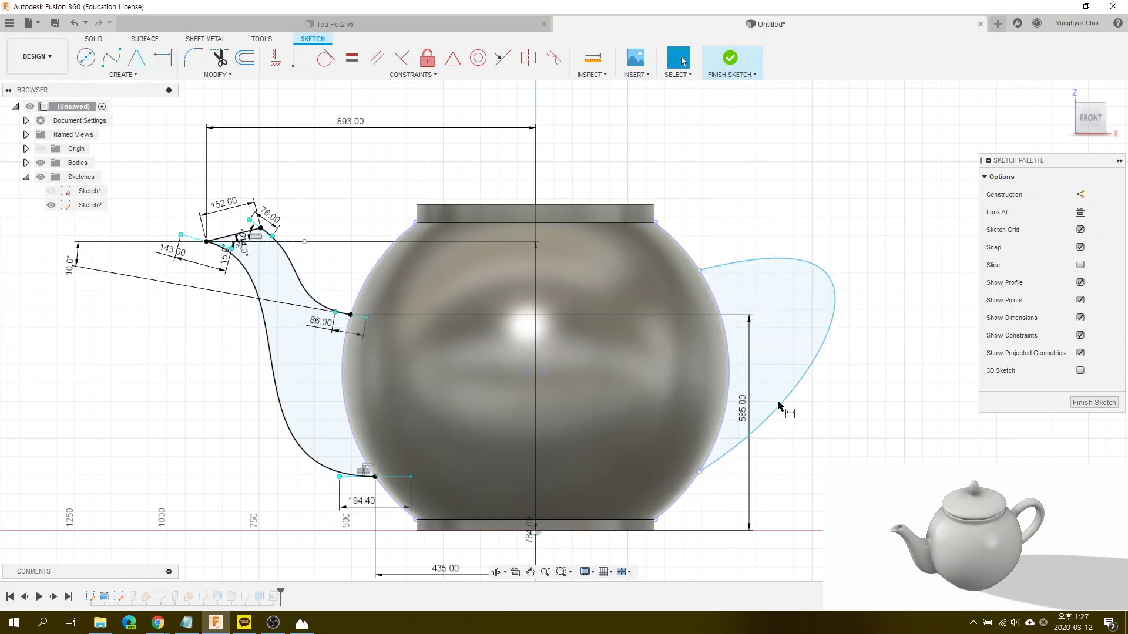
key("d")
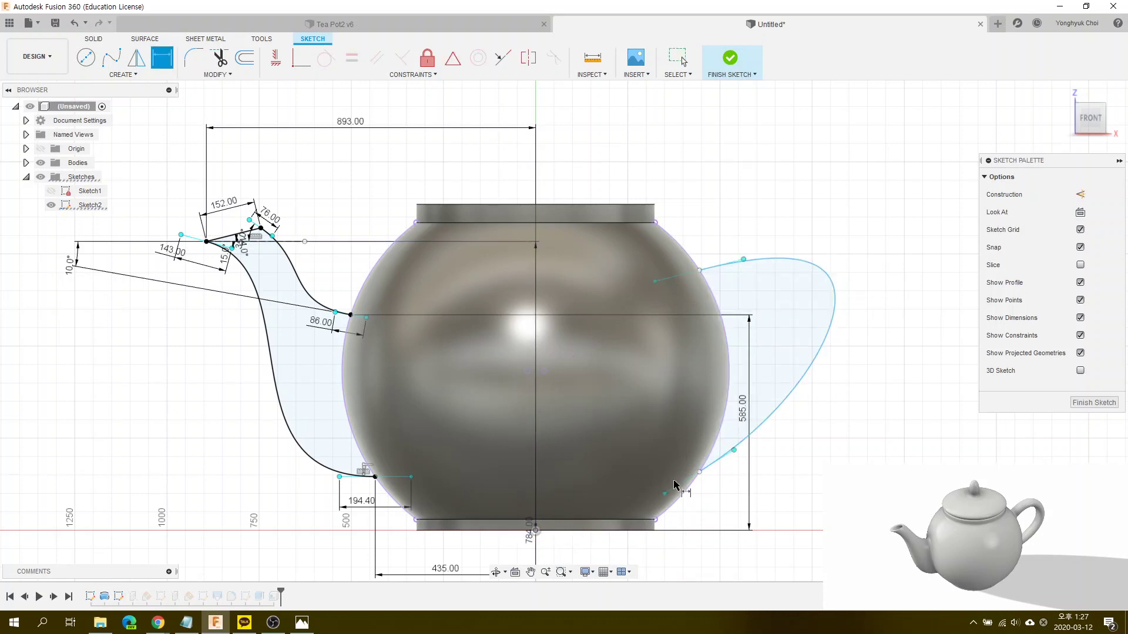
left_click(699, 472)
key("Escape")
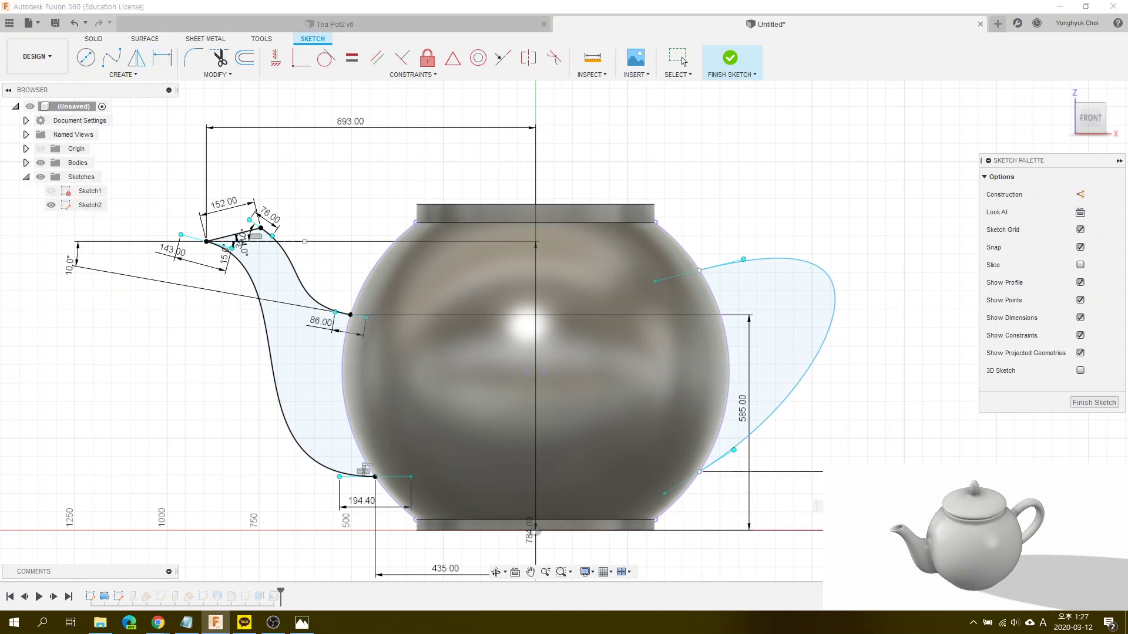
key("ctrl+z")
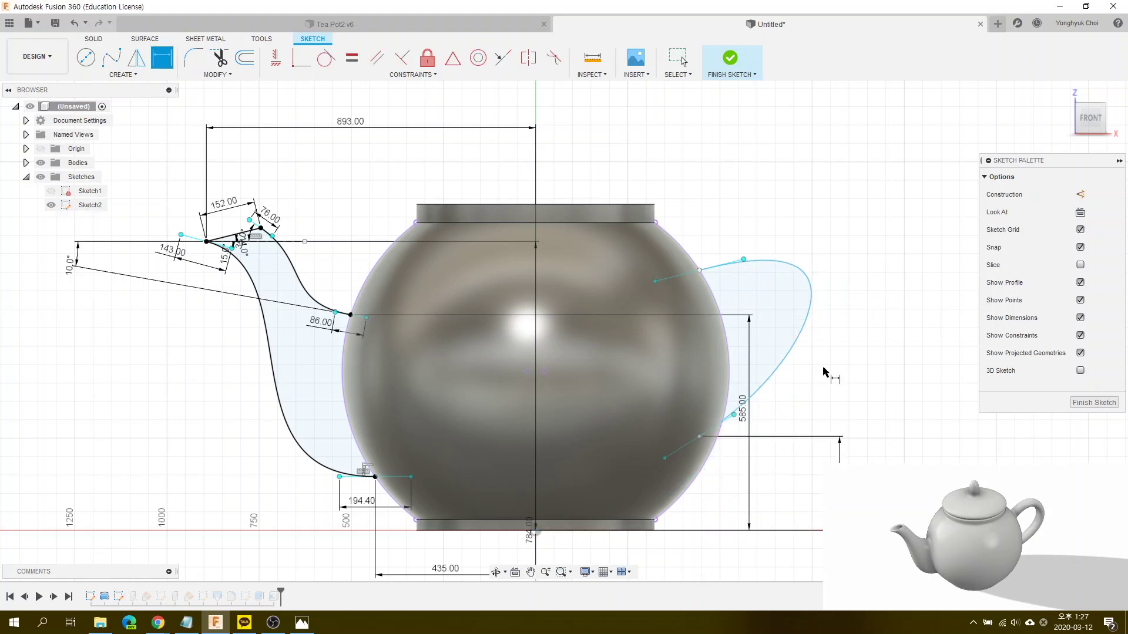
Step: Slide the handle curve's lower end onto the pot's outline
scroll(774, 410, "up", 1)
scroll(705, 440, "up", 4)
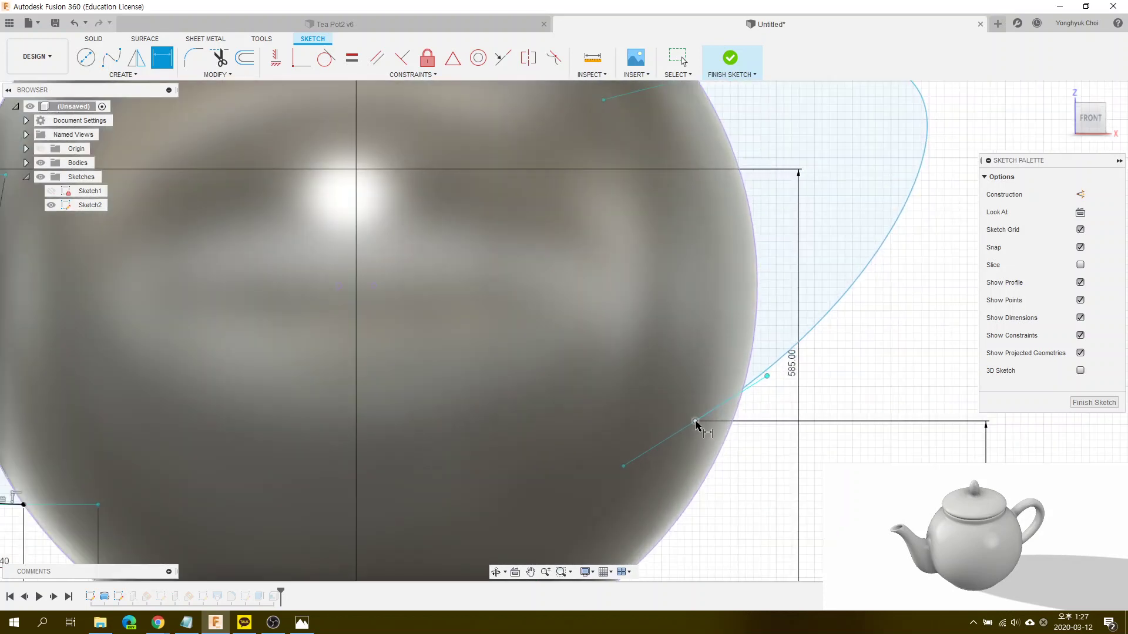
left_click(695, 421)
key("Escape")
left_click(695, 422)
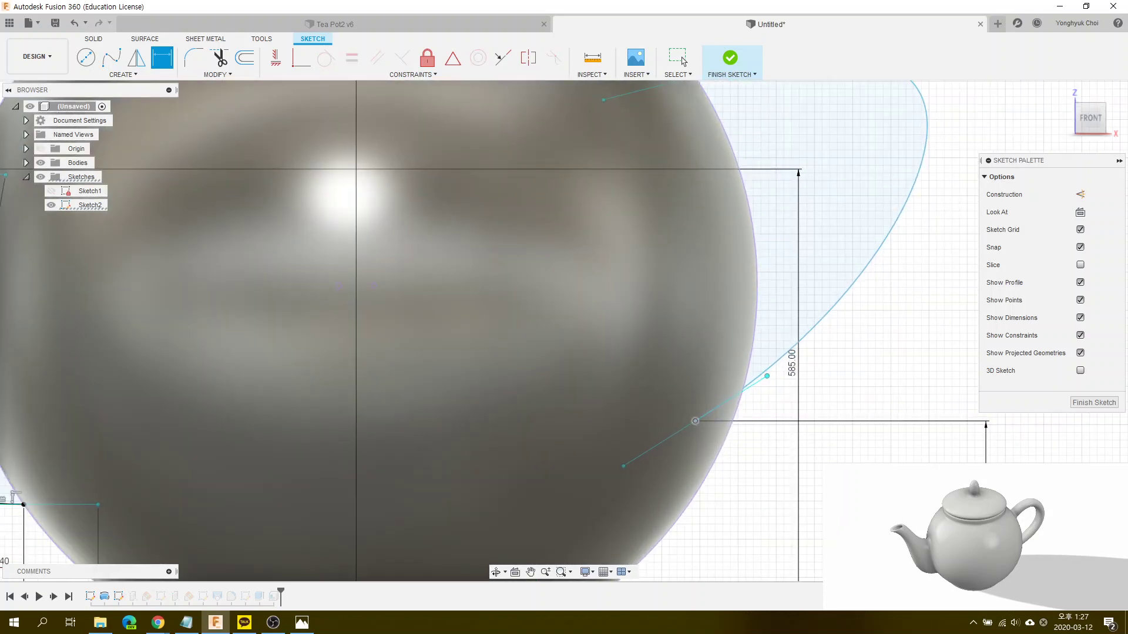
scroll(963, 449, "up", 1)
scroll(916, 376, "down", 3)
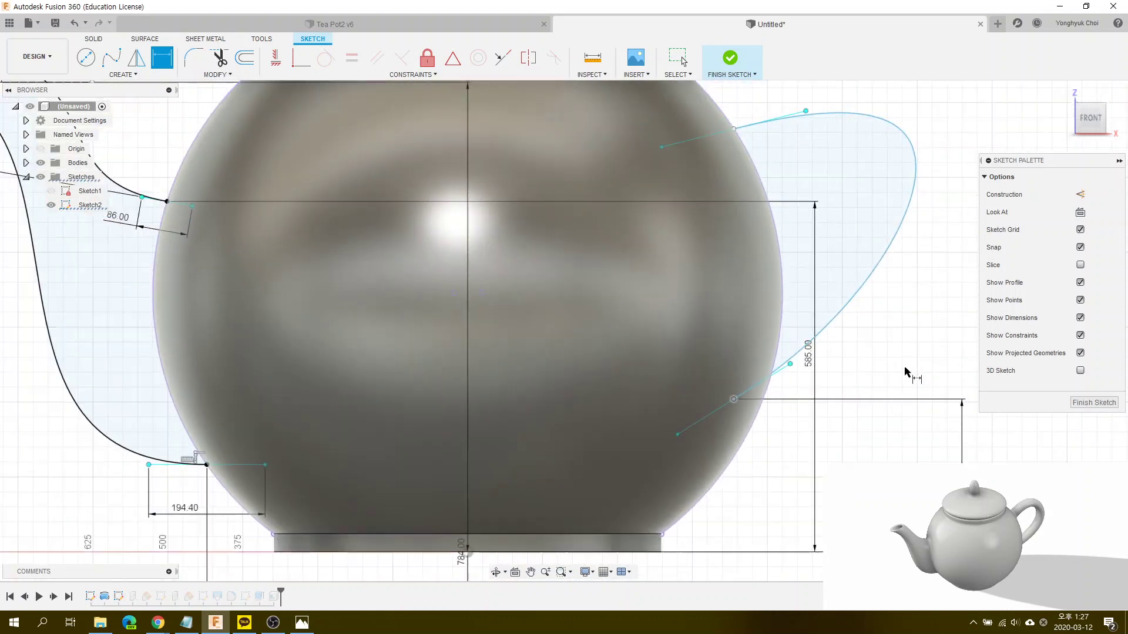
key("Escape")
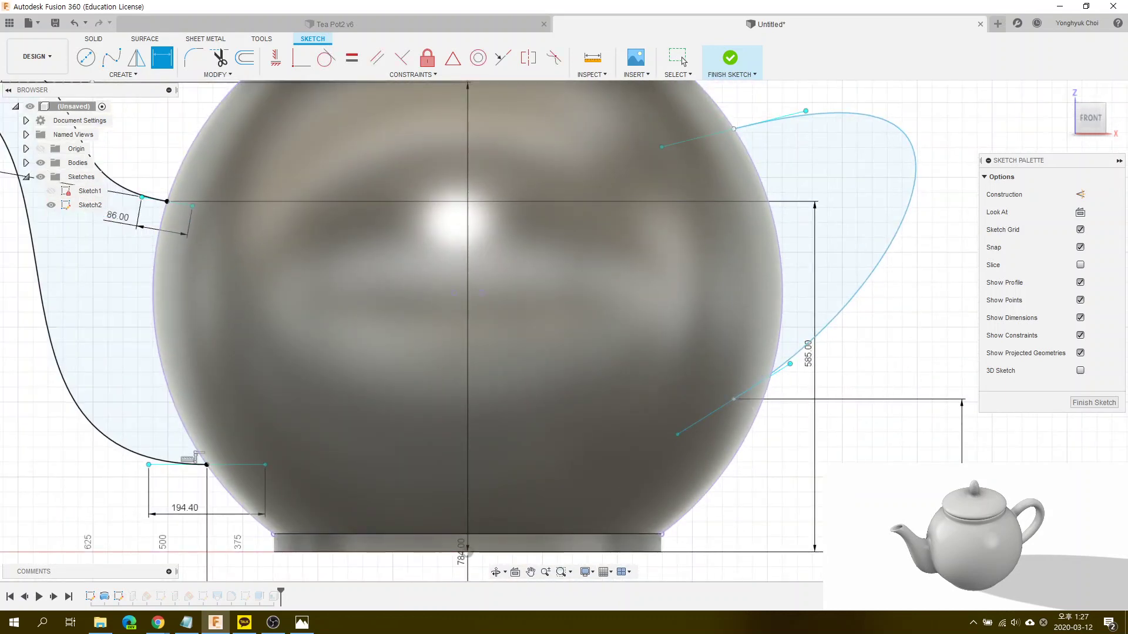
left_click(733, 400)
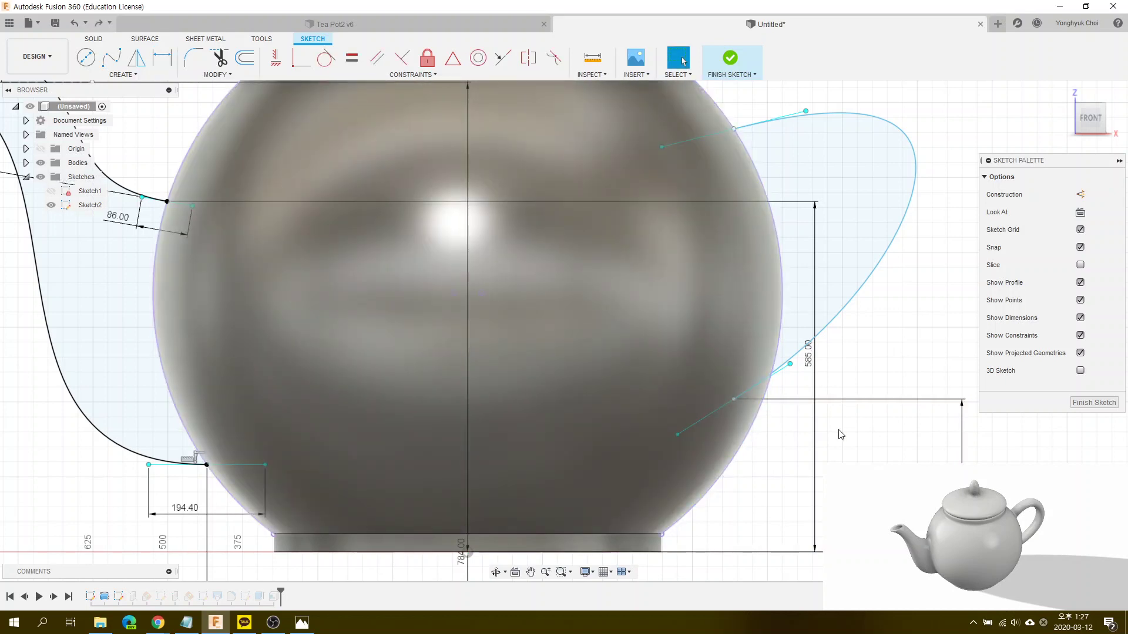
left_click_drag(734, 399, 763, 399)
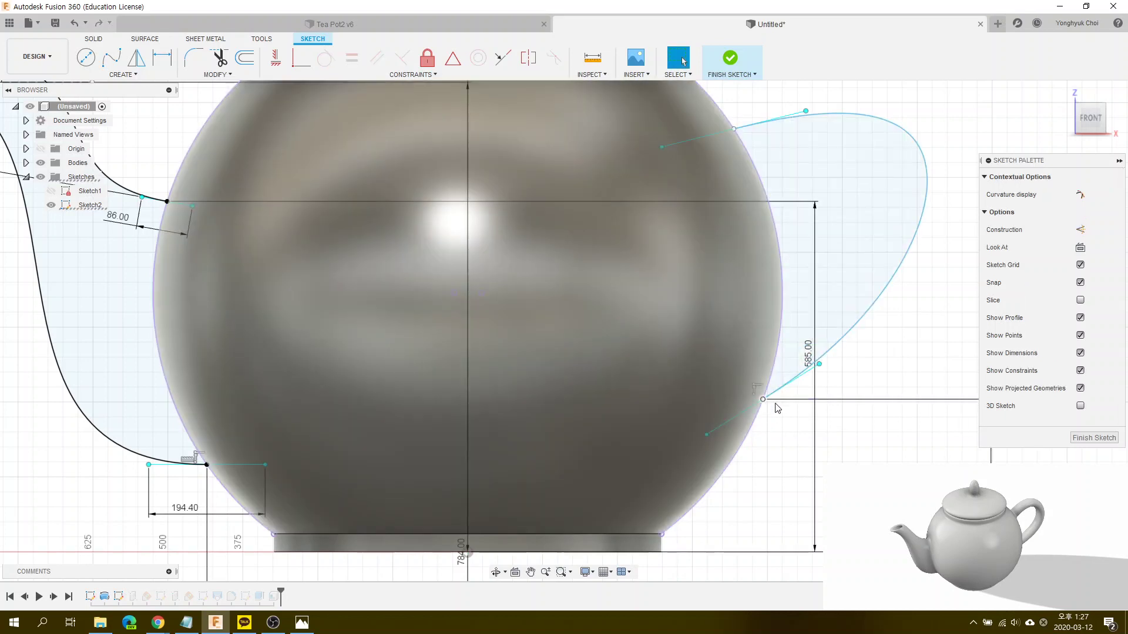
scroll(691, 415, "down", 2)
key("d")
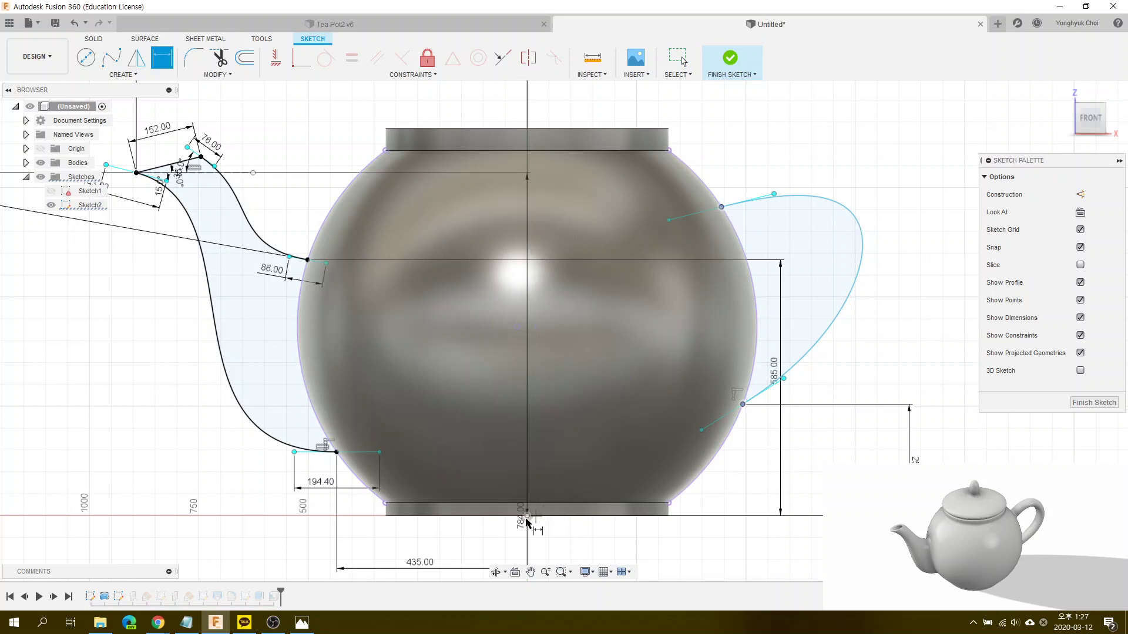
key("Escape")
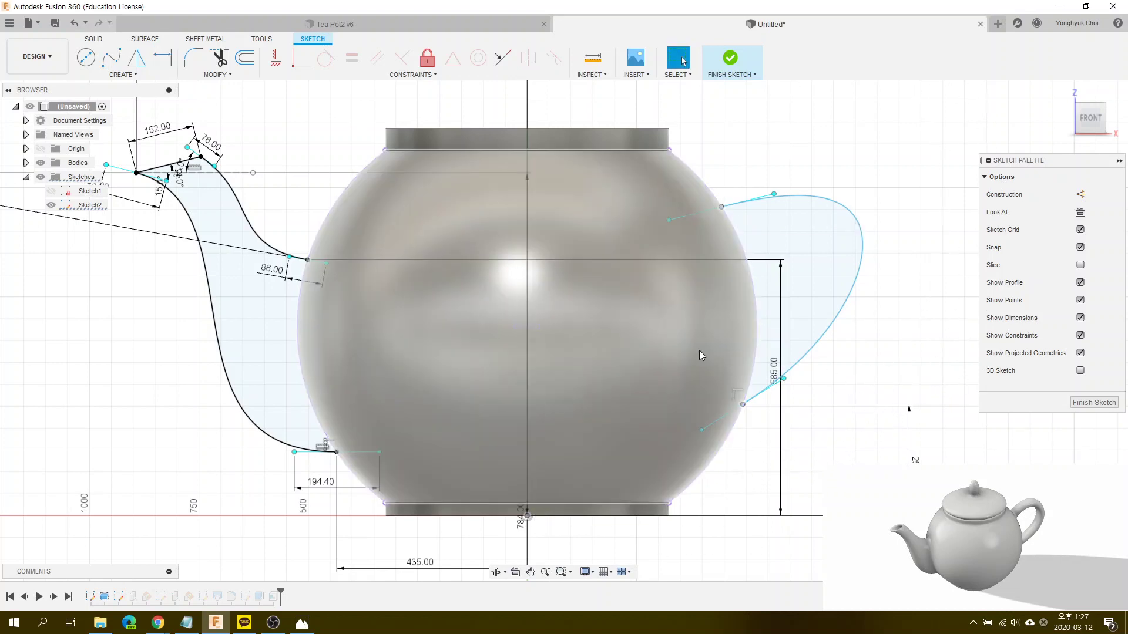
key("d")
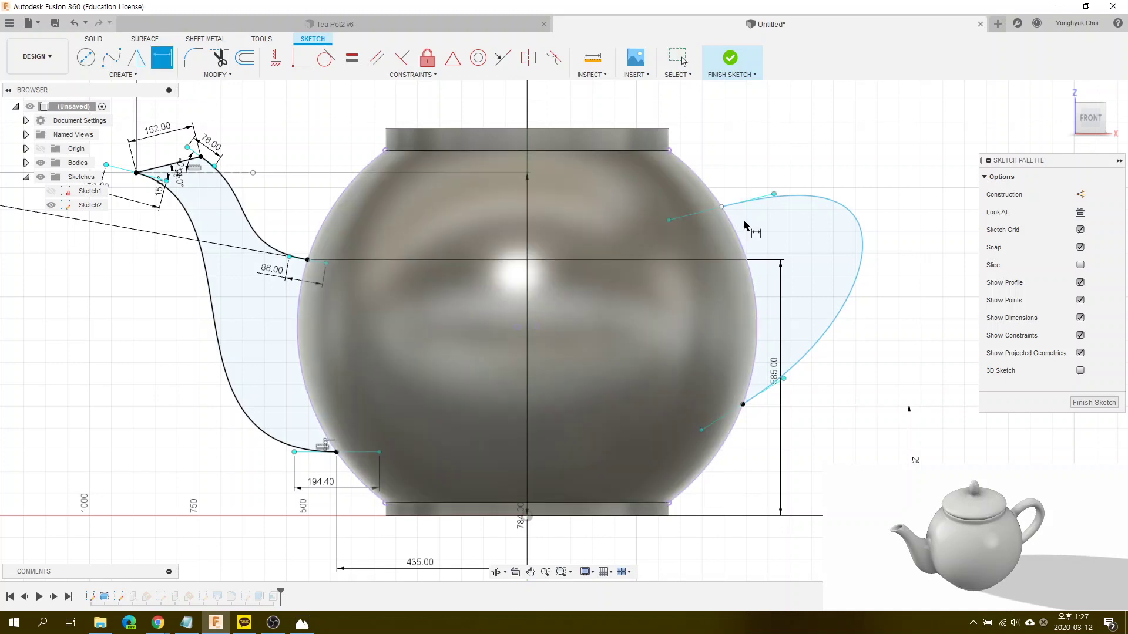
Step: Dimension the handle height to 675 from the pot's base origin and nudge the top of the curve
left_click(527, 516)
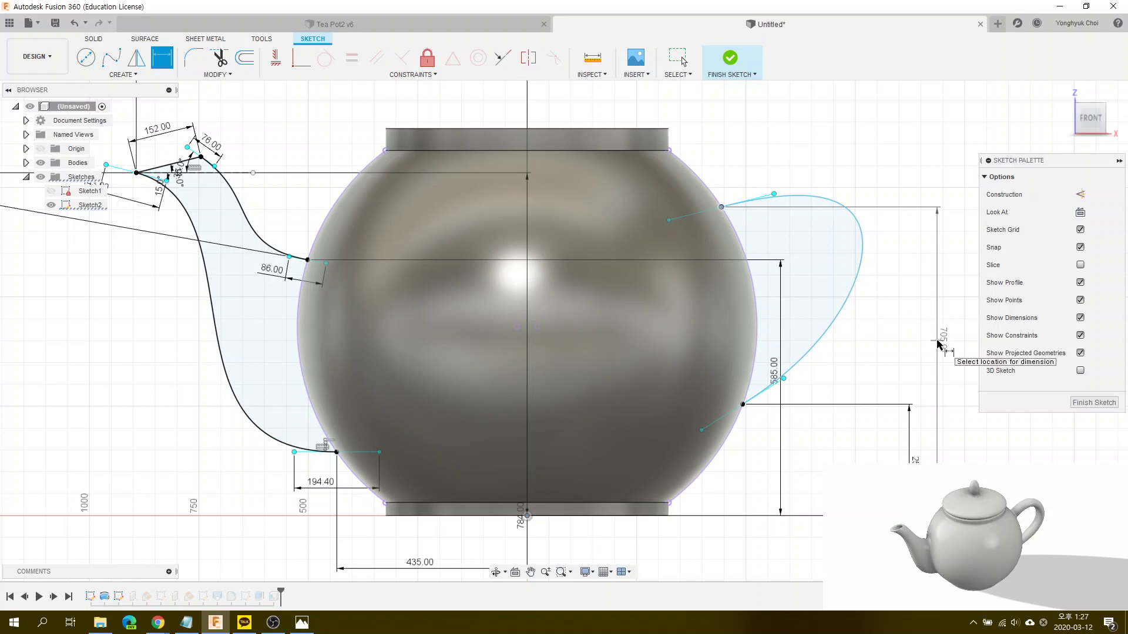
left_click(938, 344)
type("675")
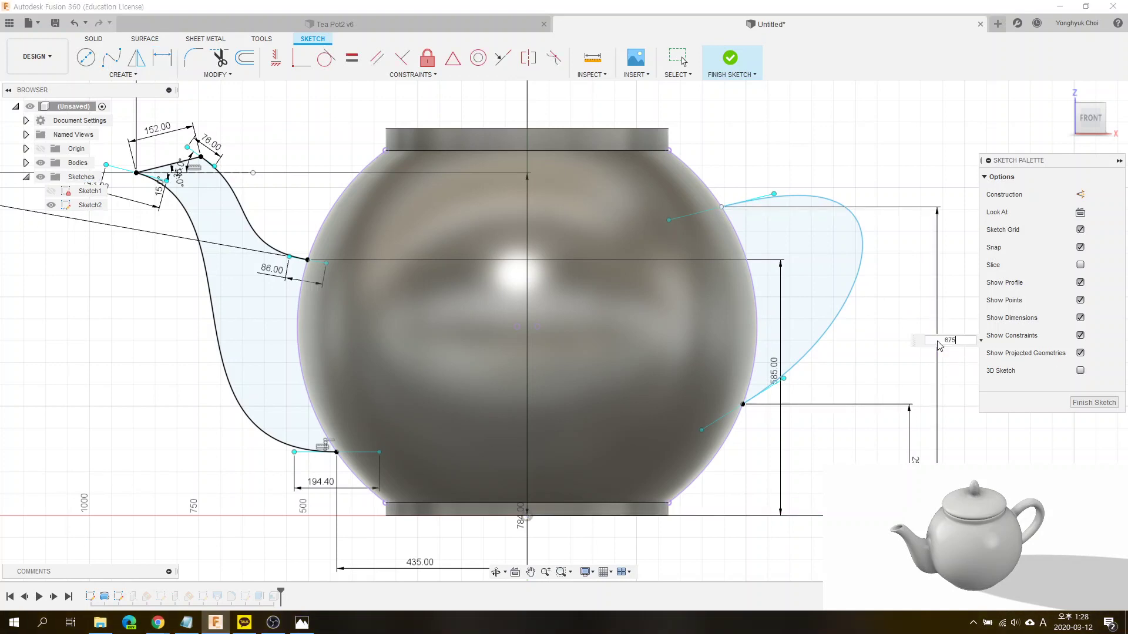
key("Return")
scroll(734, 241, "up", 2)
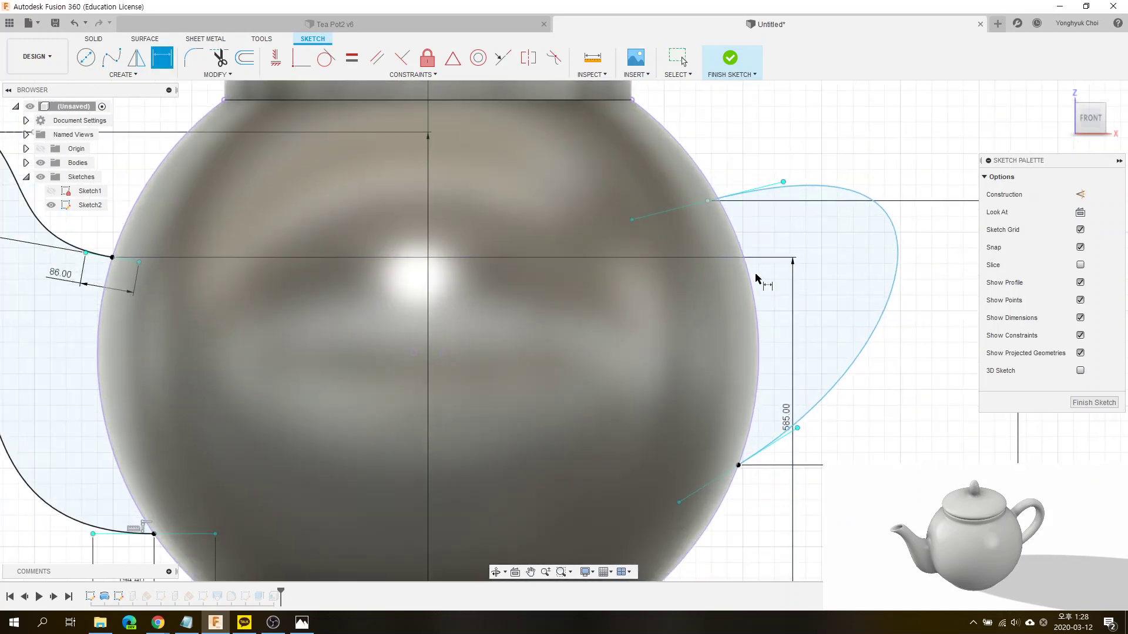
key("Escape")
left_click_drag(708, 200, 721, 199)
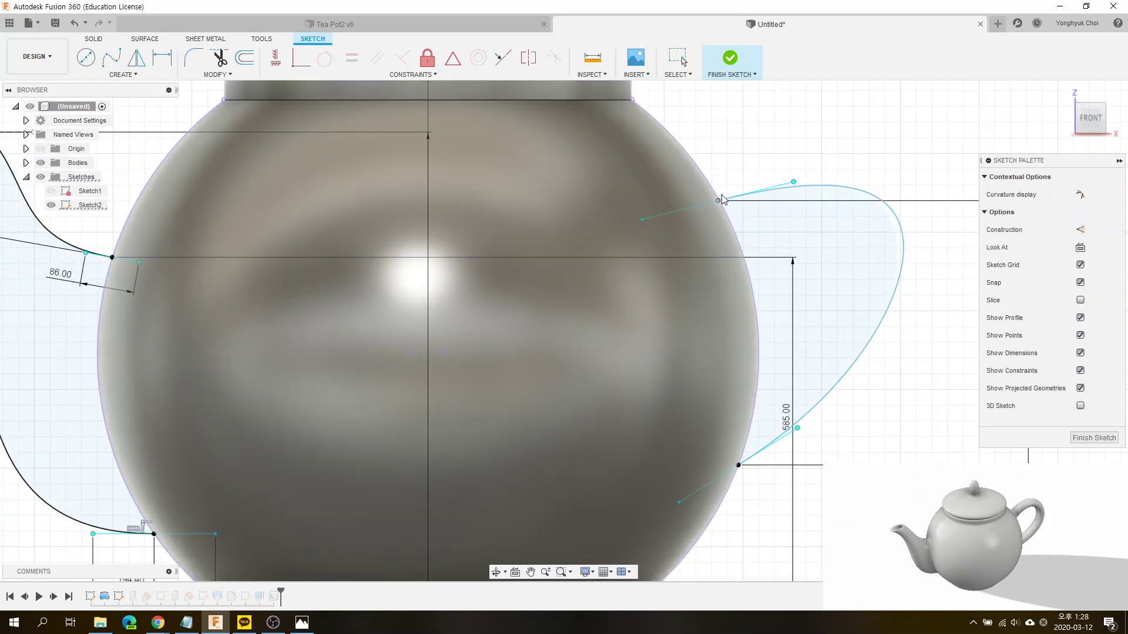
scroll(717, 221, "up", 3)
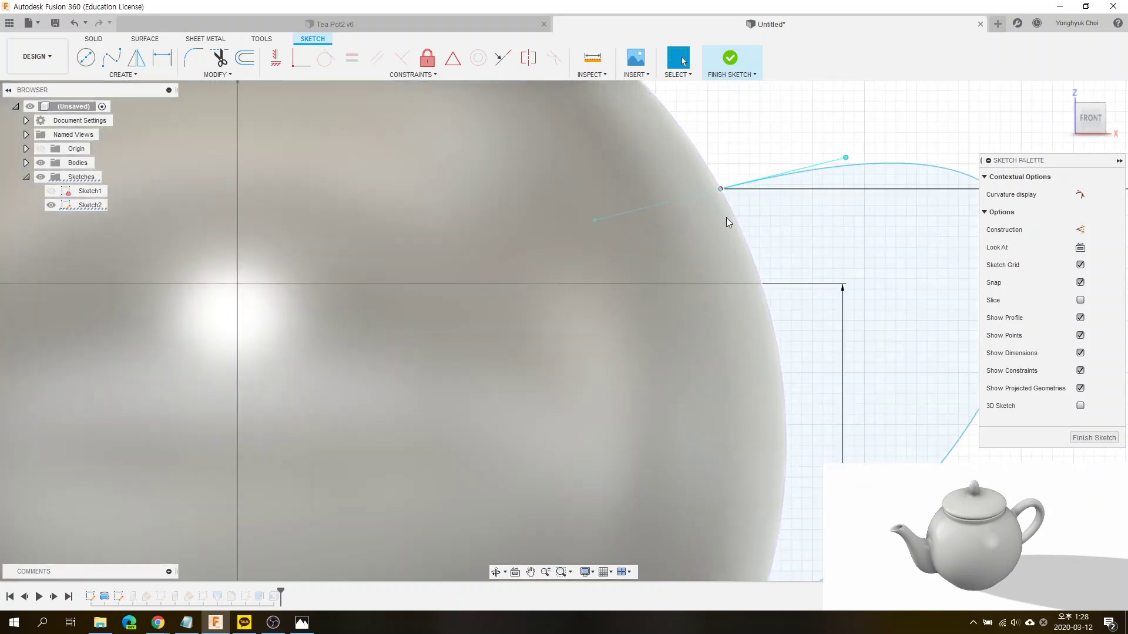
scroll(667, 229, "down", 4)
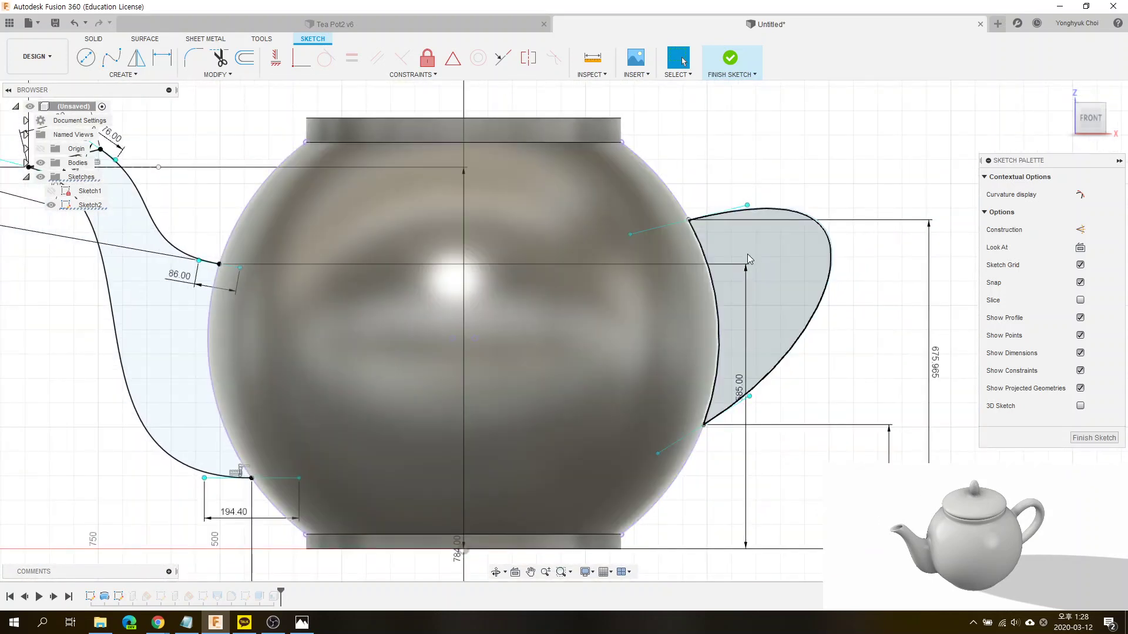
Step: Dimension the handle's upper tangent length to 150 and lower tangent length to 300
key("d")
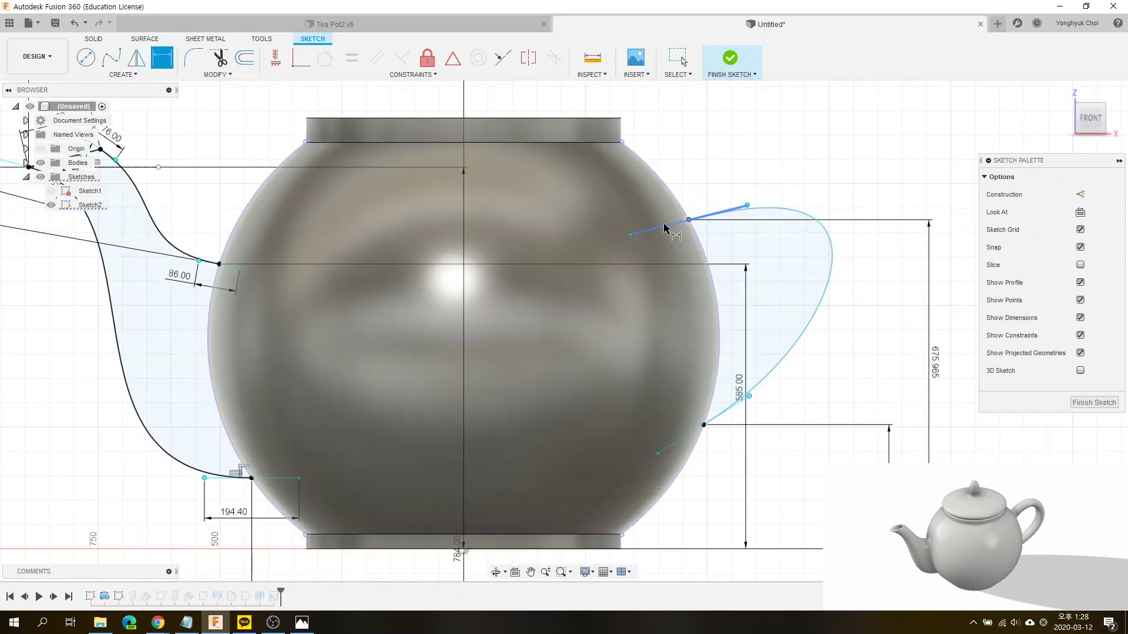
key("Escape")
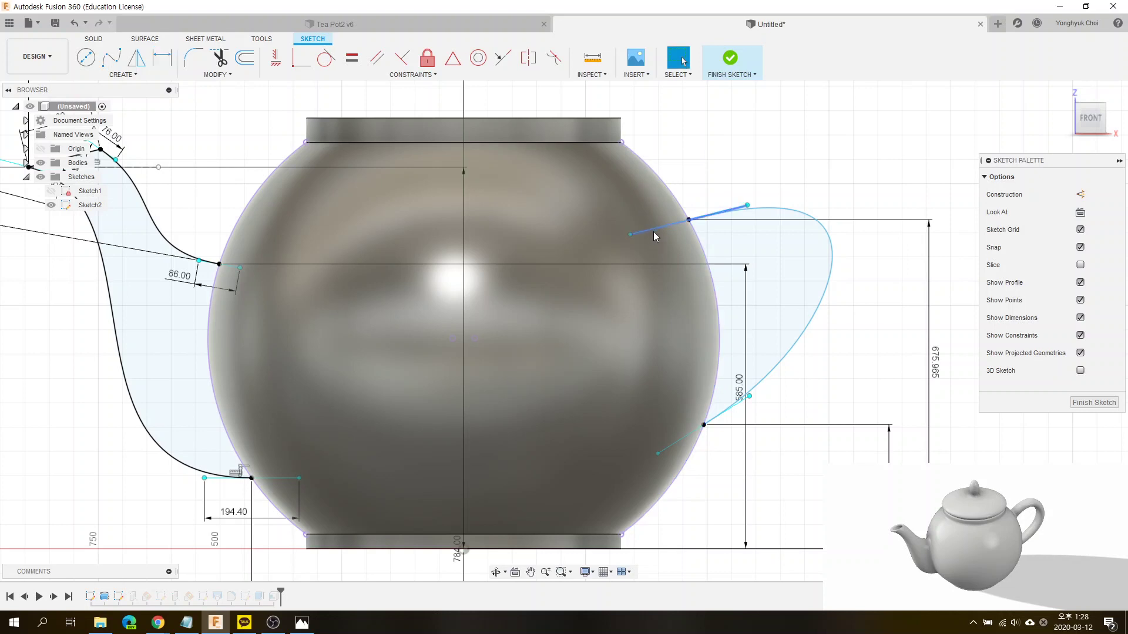
key("d")
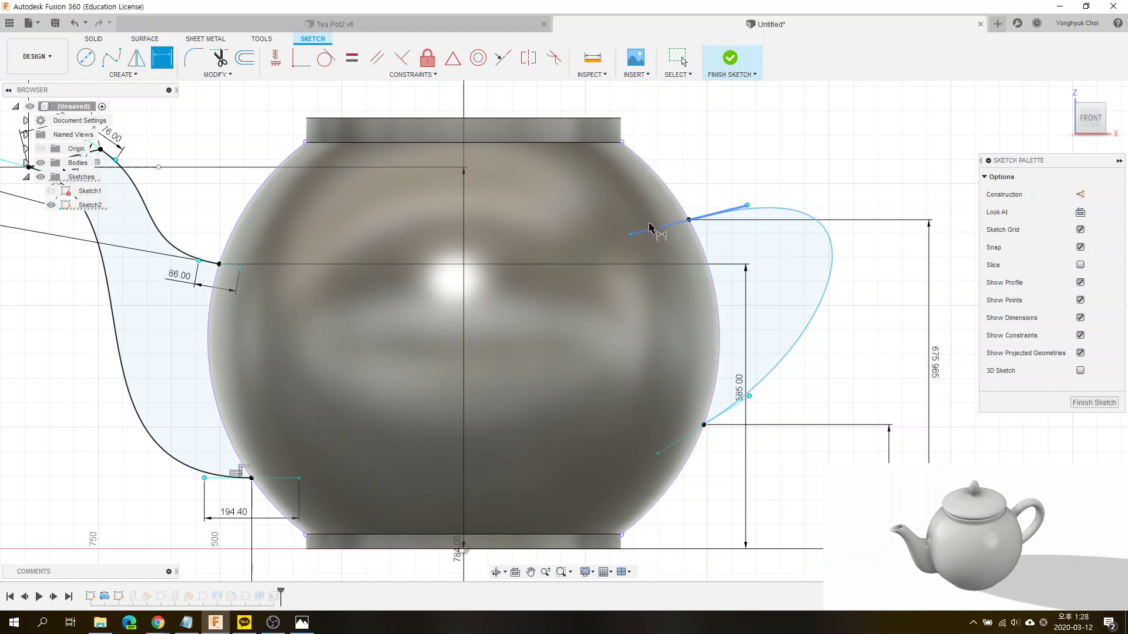
left_click(653, 229)
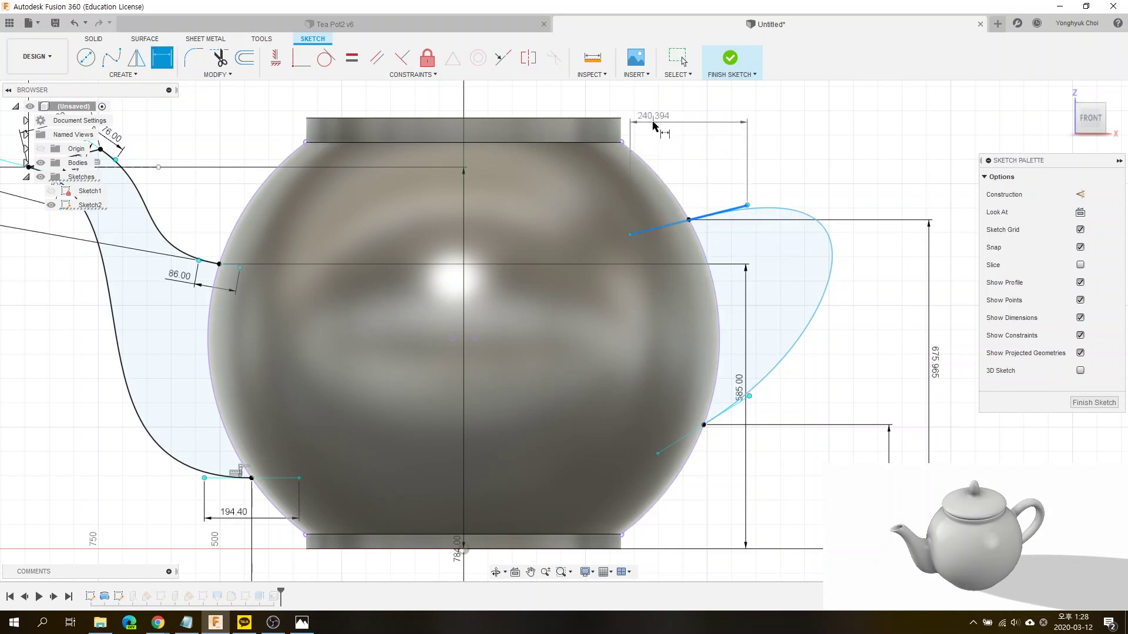
left_click(524, 109)
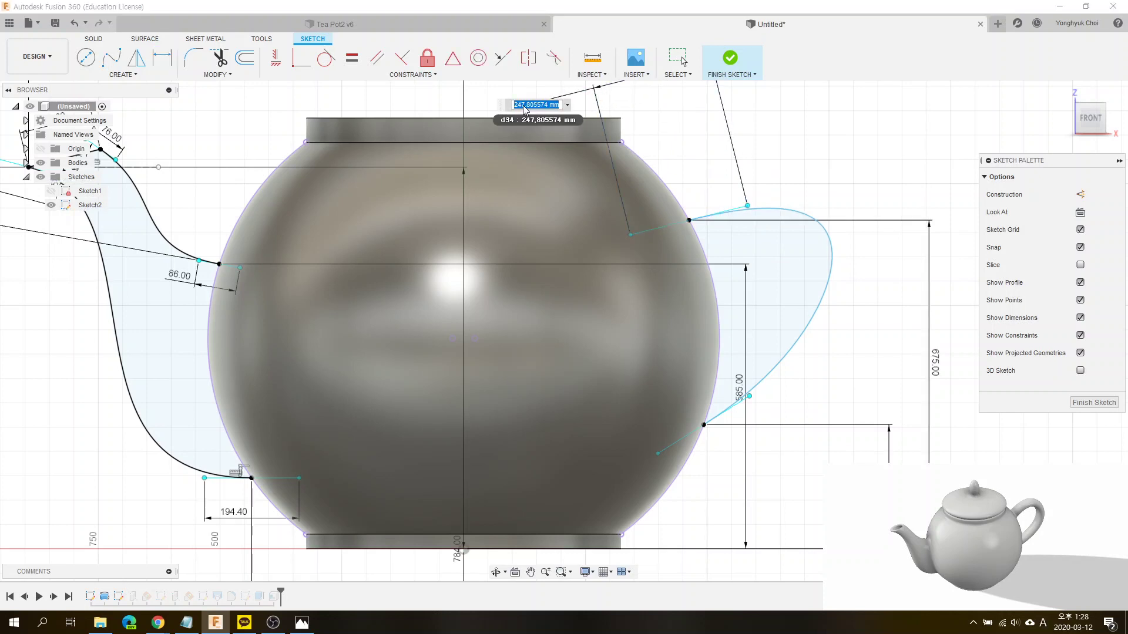
type("150")
key("Return")
scroll(499, 446, "down", 1)
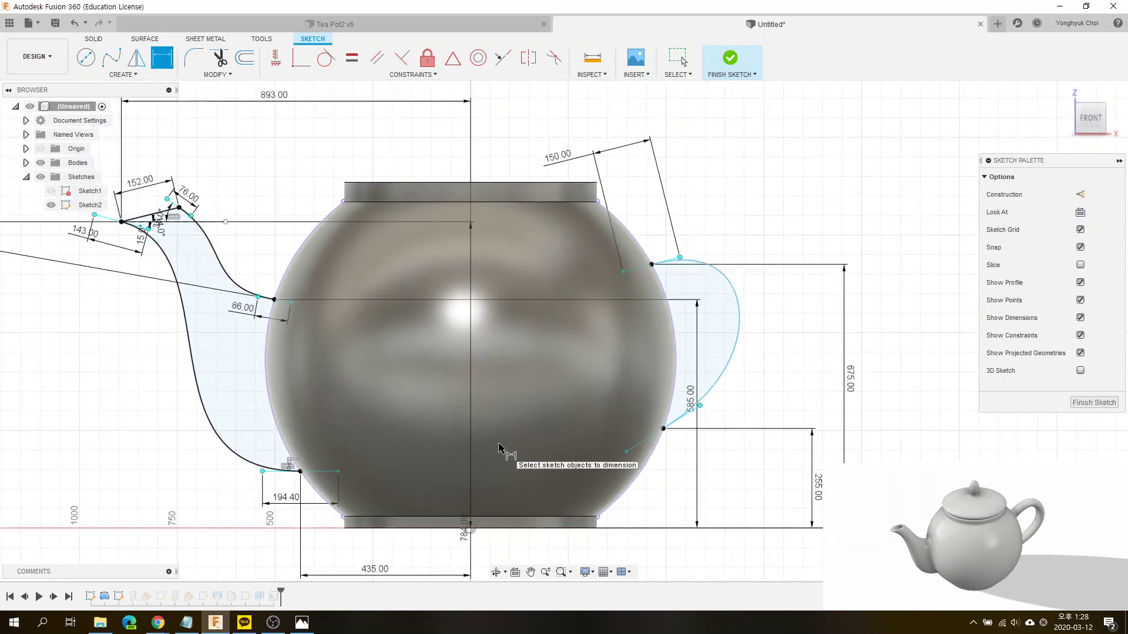
scroll(644, 513, "up", 1)
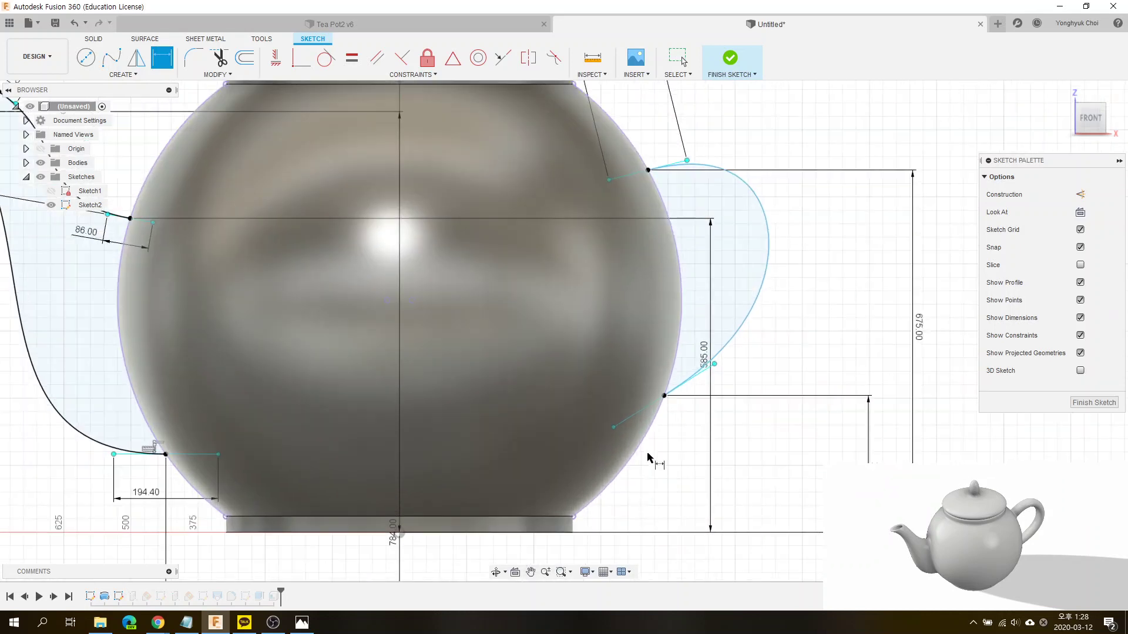
left_click(633, 417)
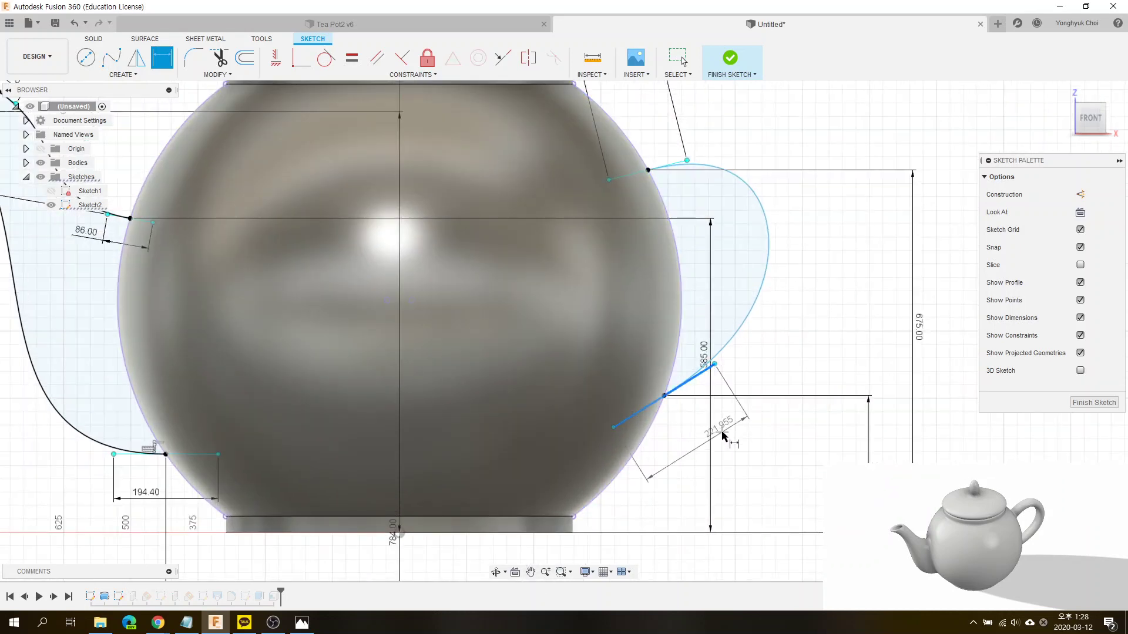
left_click(732, 441)
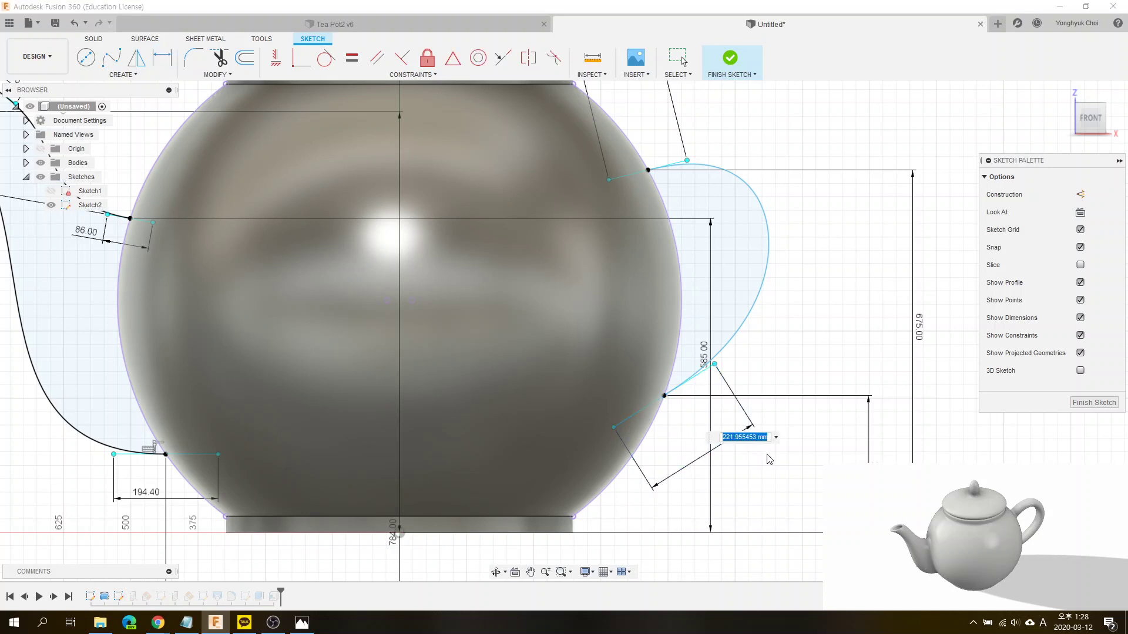
type("300")
key("Return")
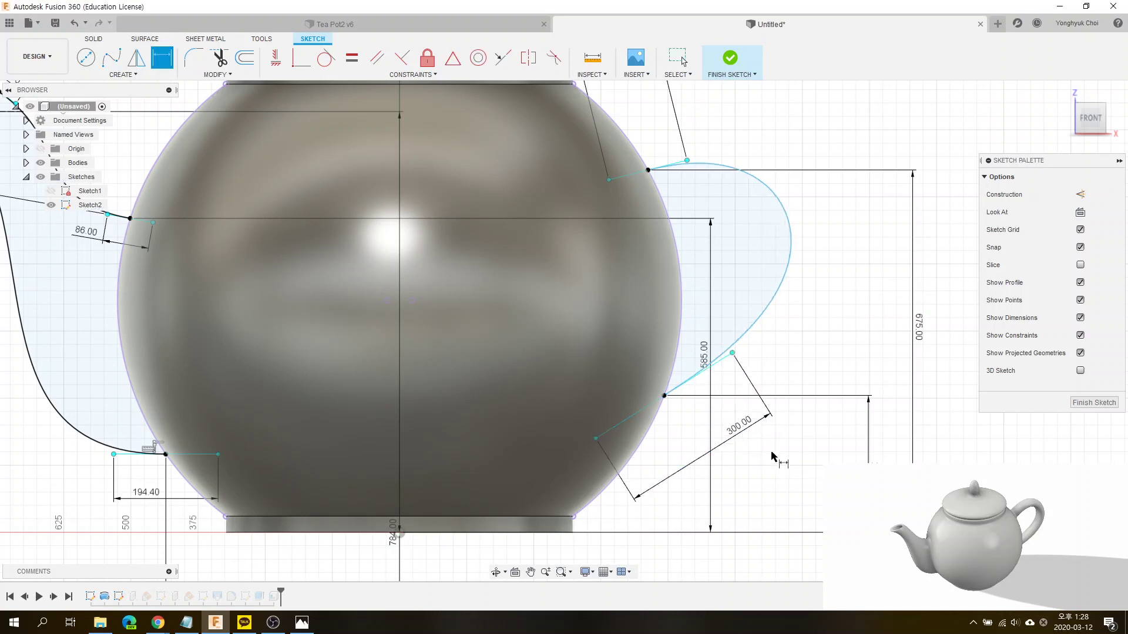
Step: Drag the upper and lower tangent handles to reshape the handle curve
scroll(684, 435, "up", 2)
scroll(692, 464, "down", 3)
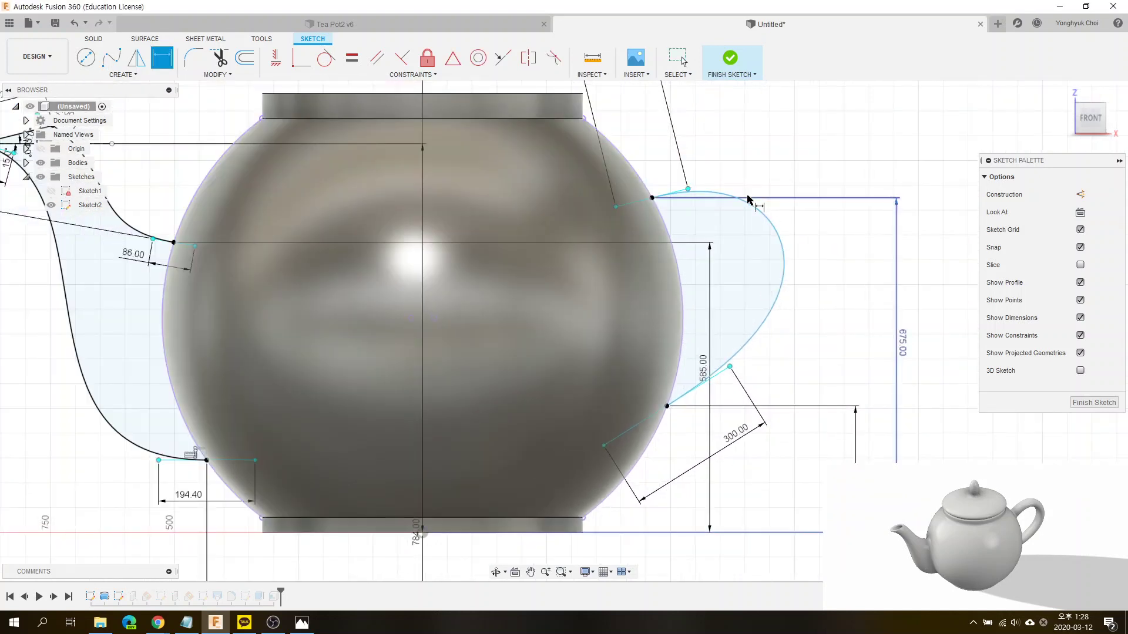
scroll(651, 439, "down", 2)
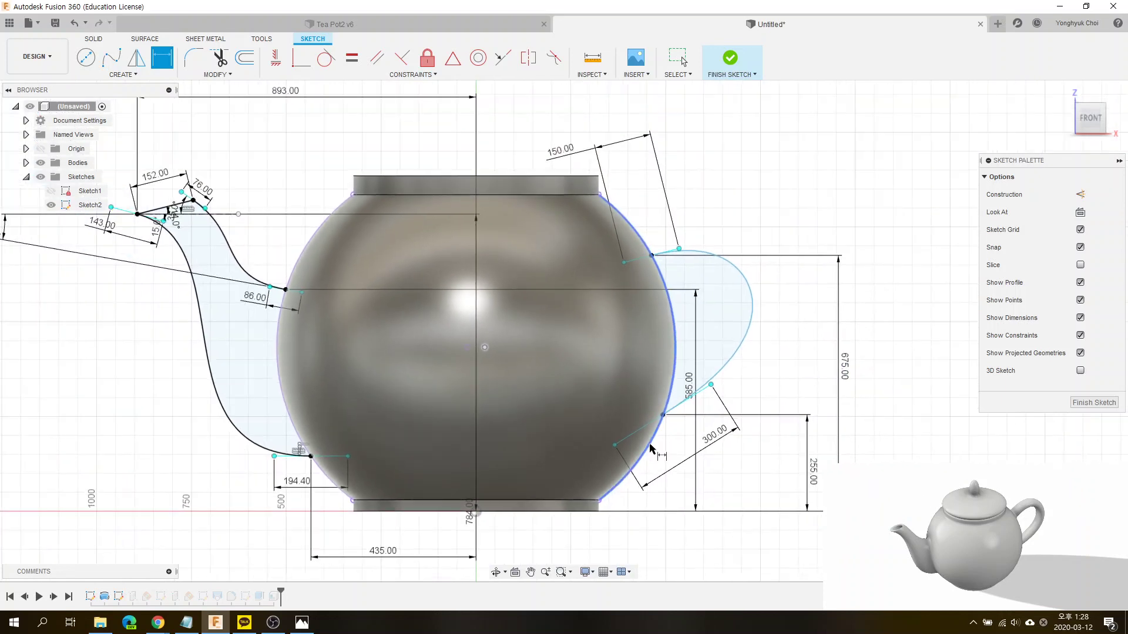
key("Escape")
left_click_drag(700, 262, 697, 235)
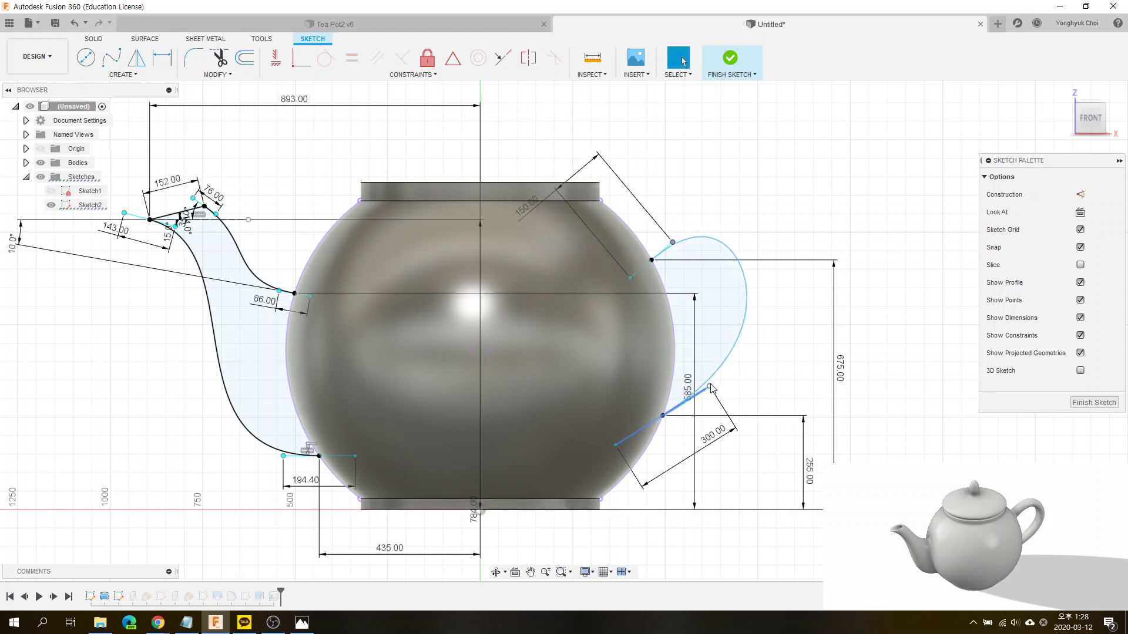
left_click_drag(711, 388, 730, 385)
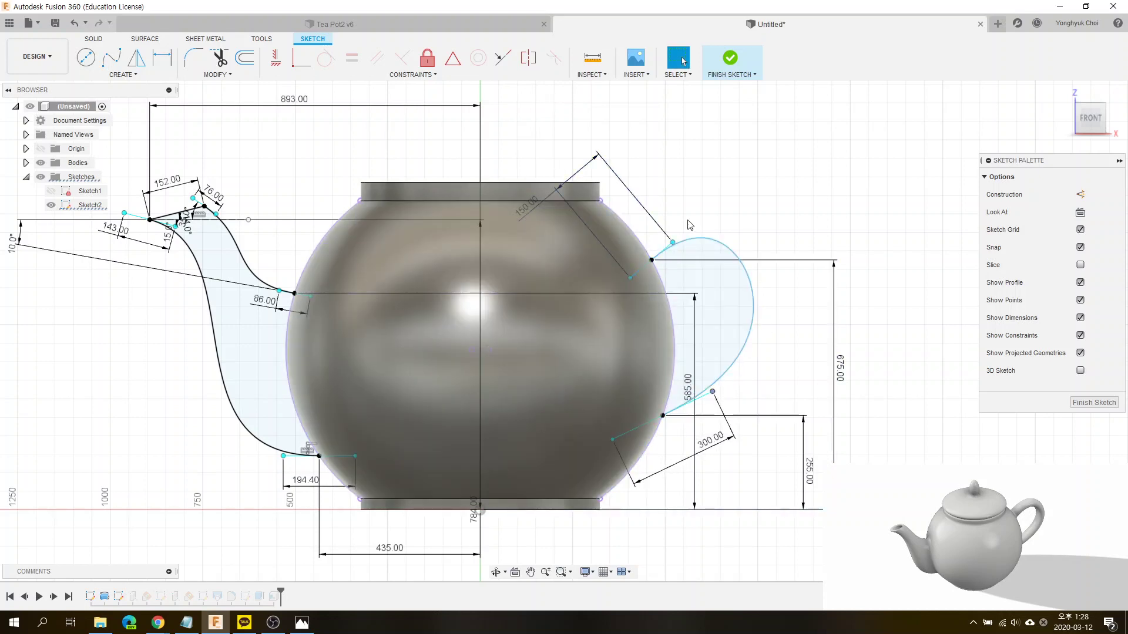
Step: Change the upper tangent length to 200, fine-tune the curve, and finish the sketch
double_click(526, 215)
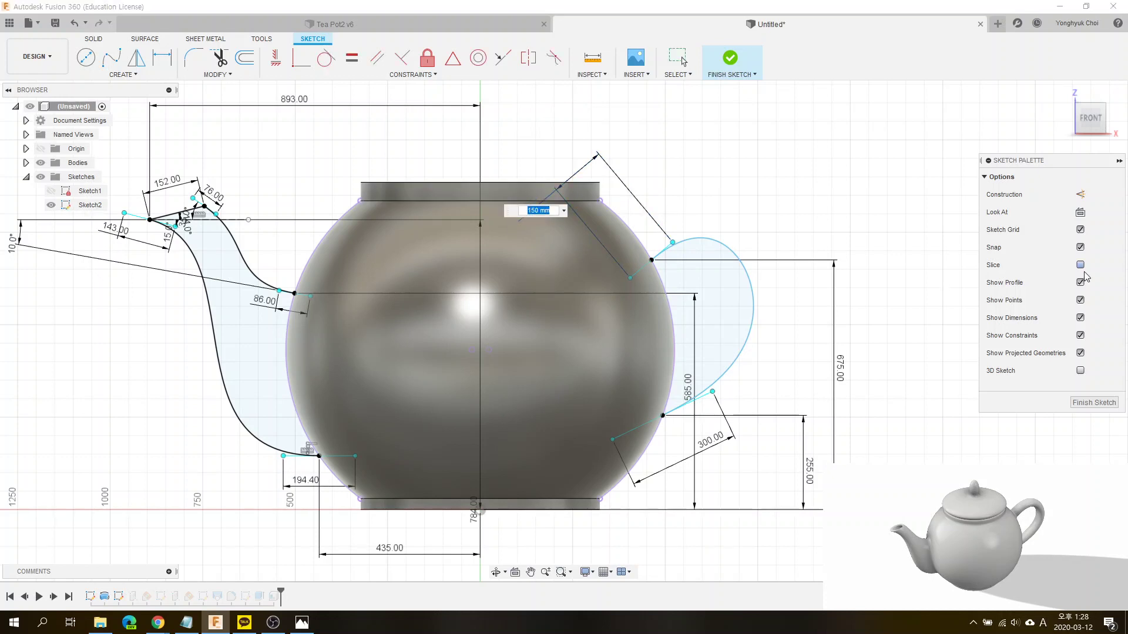
key("Return")
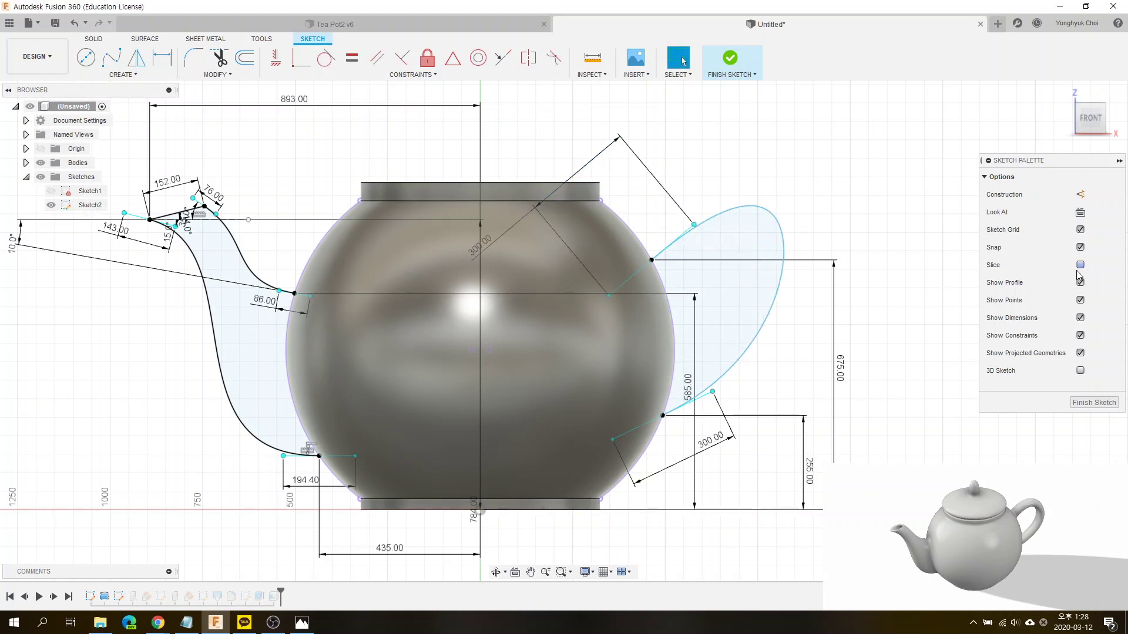
double_click(494, 246)
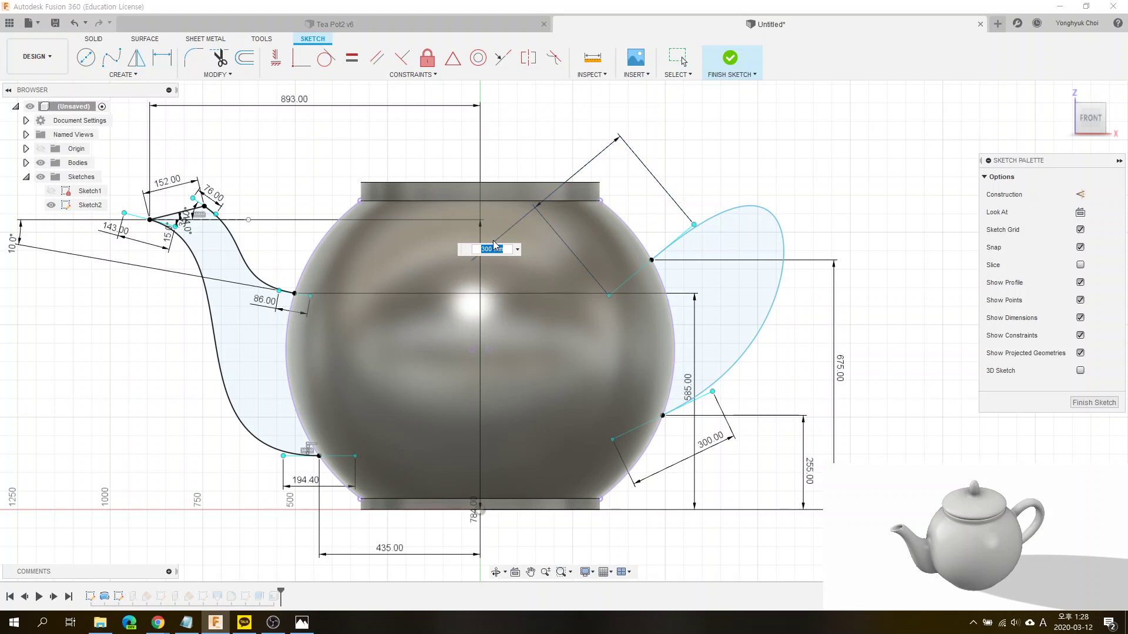
type("3")
key("Return")
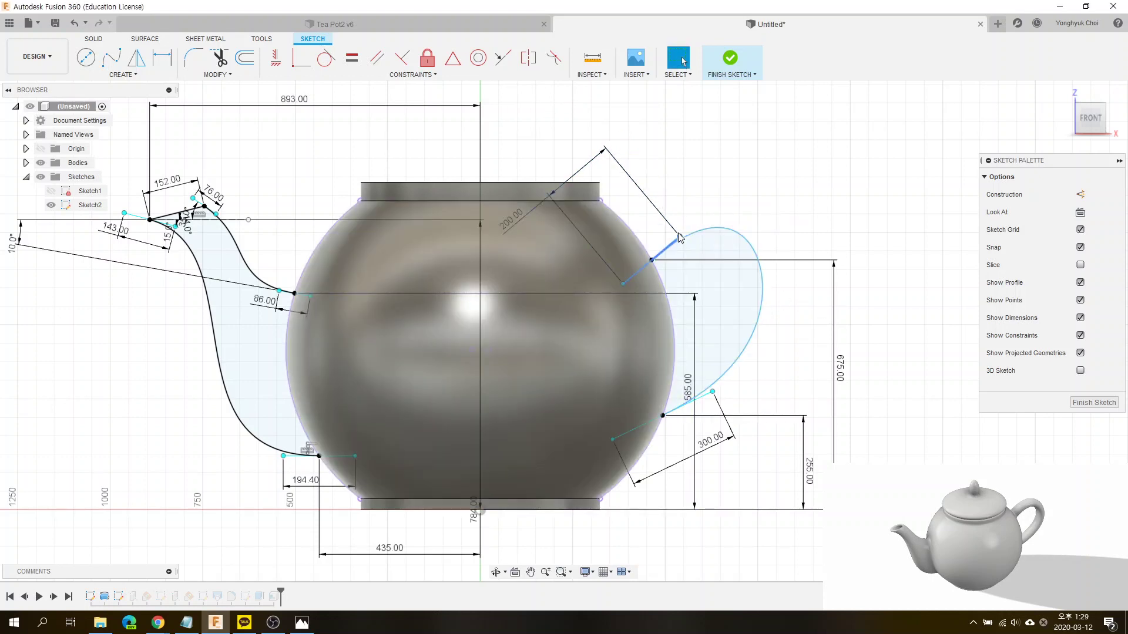
left_click_drag(680, 238, 677, 241)
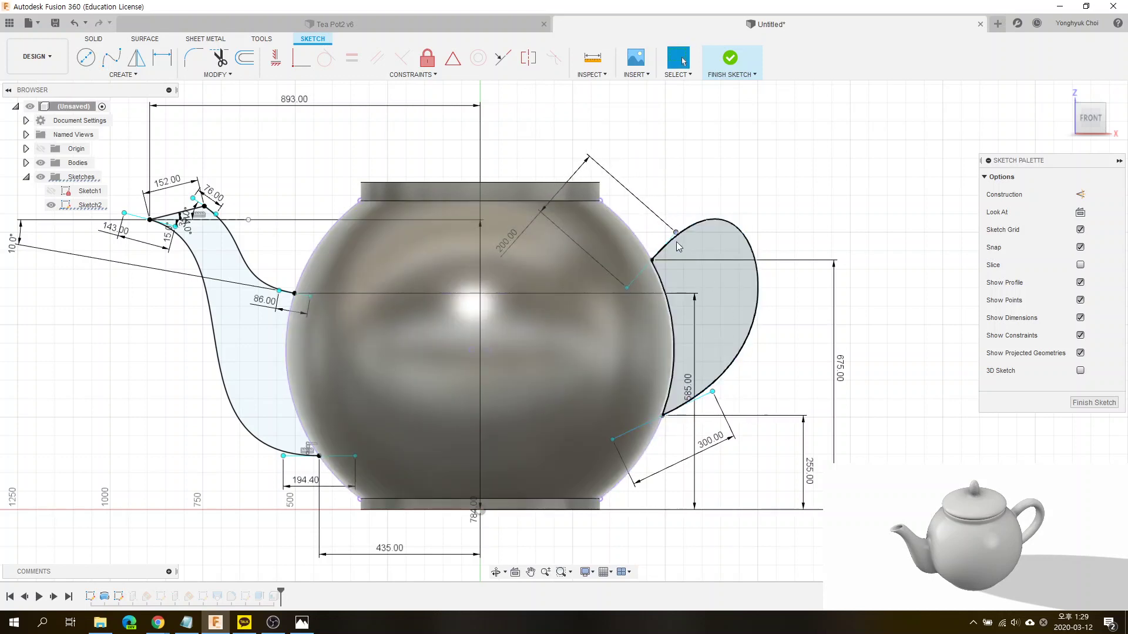
left_click_drag(679, 246, 695, 264)
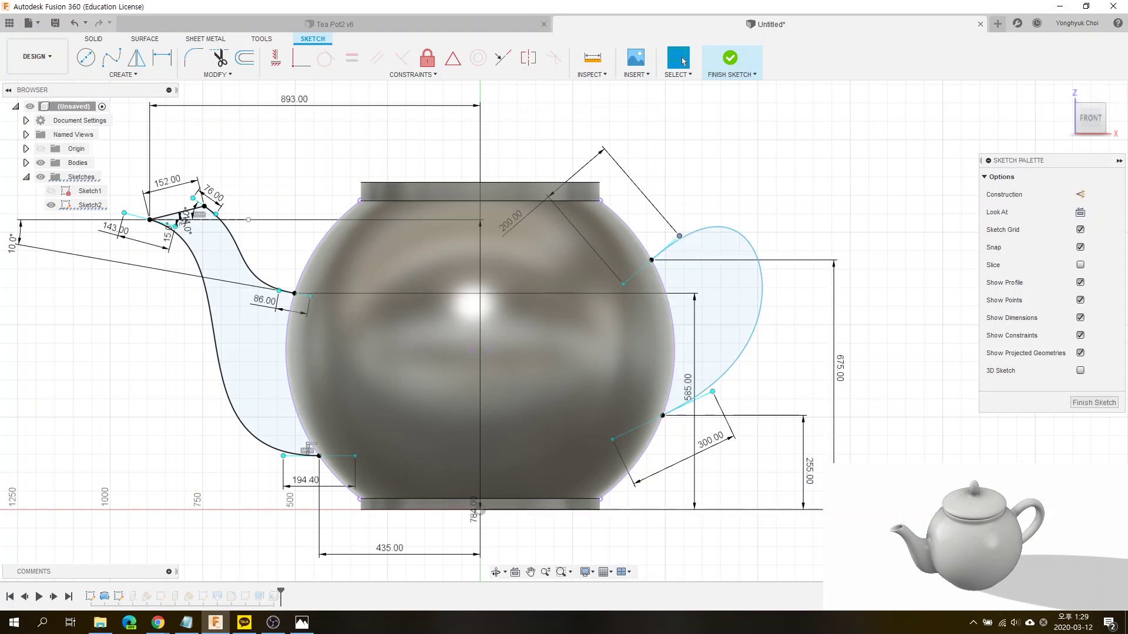
left_click(1084, 405)
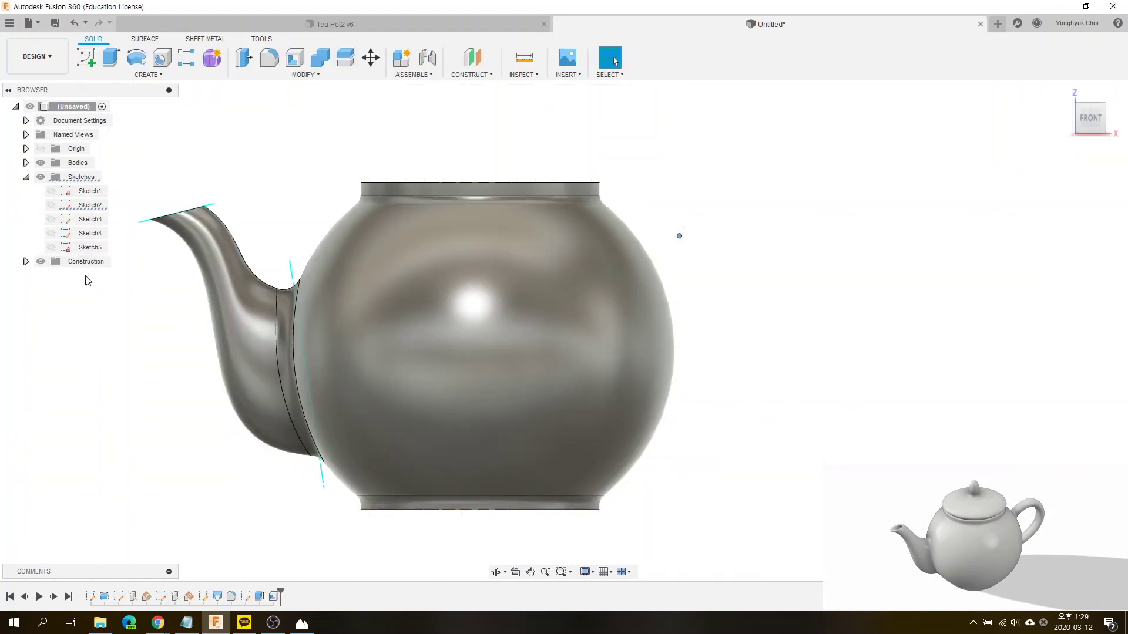
Step: Show the handle sketch, orbit around the teapot, and open the CONSTRUCT menu
left_click(51, 205)
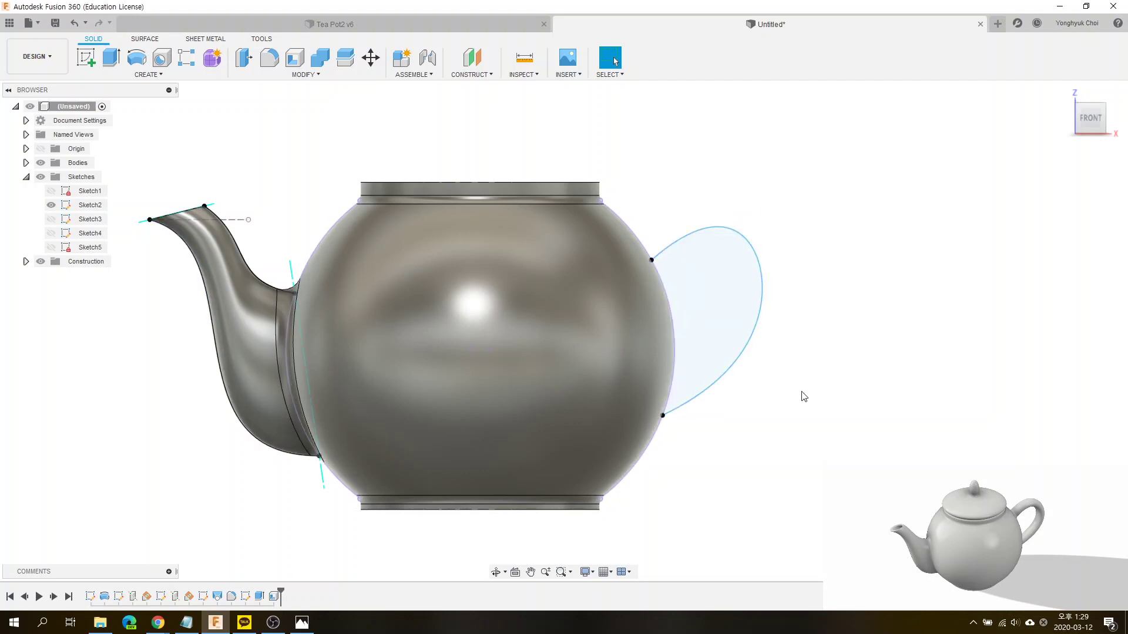
middle_click_drag(803, 396, 761, 410, "shift")
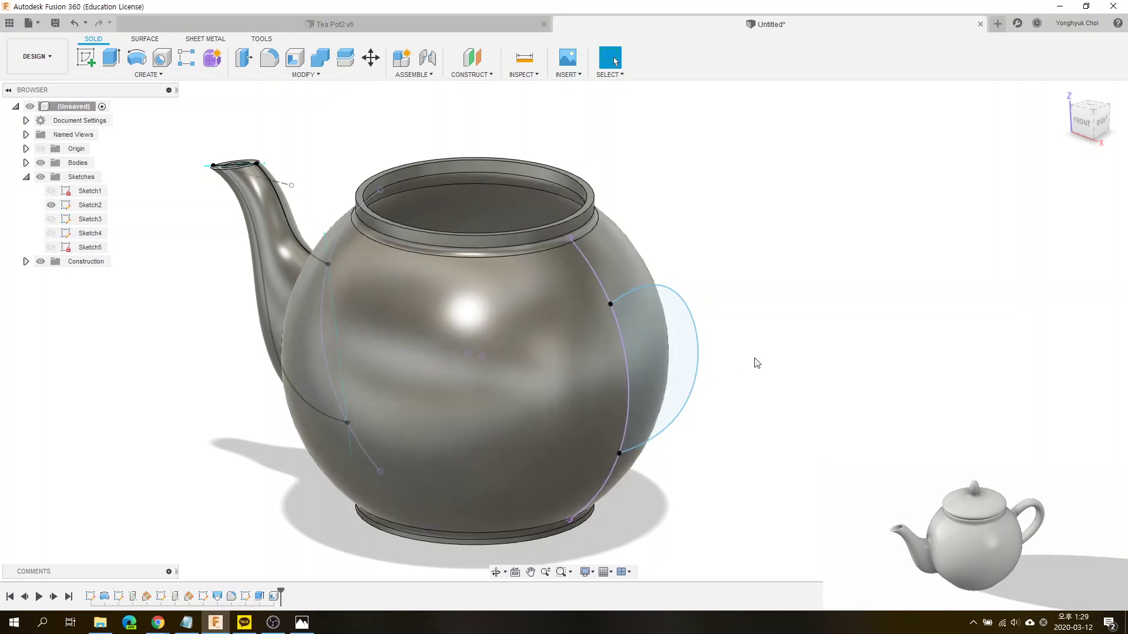
middle_click_drag(794, 332, 808, 332, "shift")
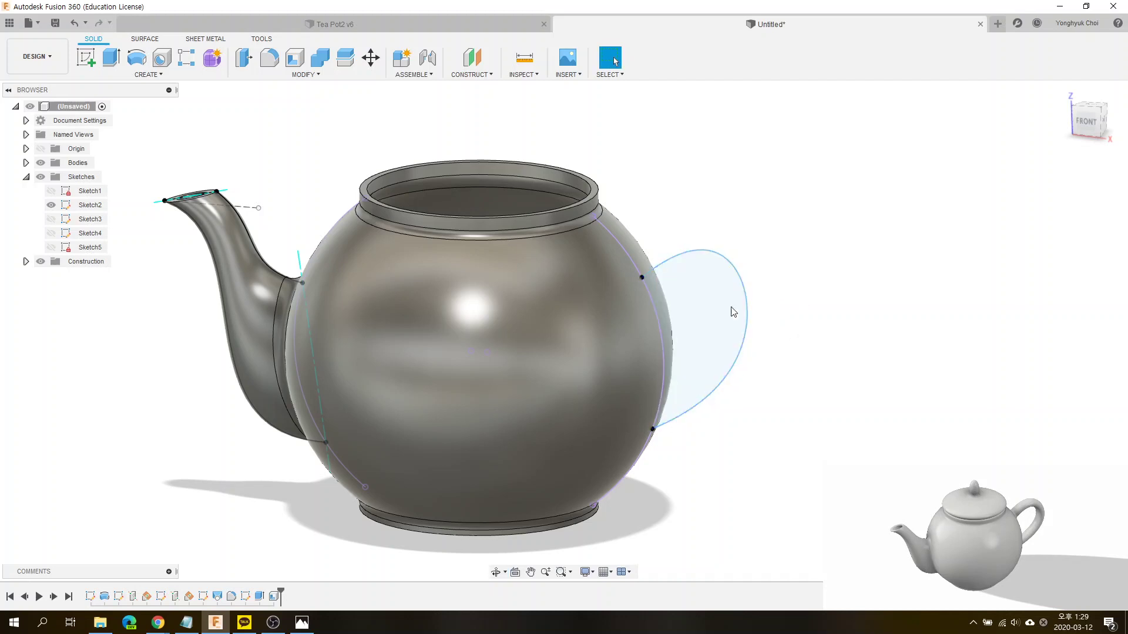
middle_click_drag(768, 338, 776, 343, "shift")
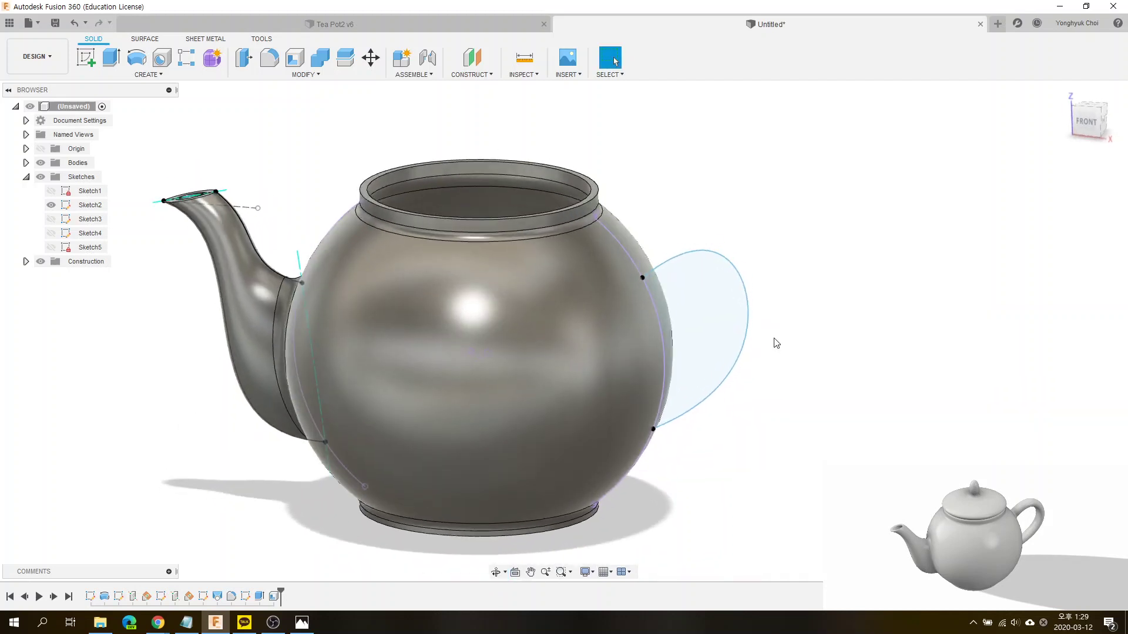
left_click(489, 76)
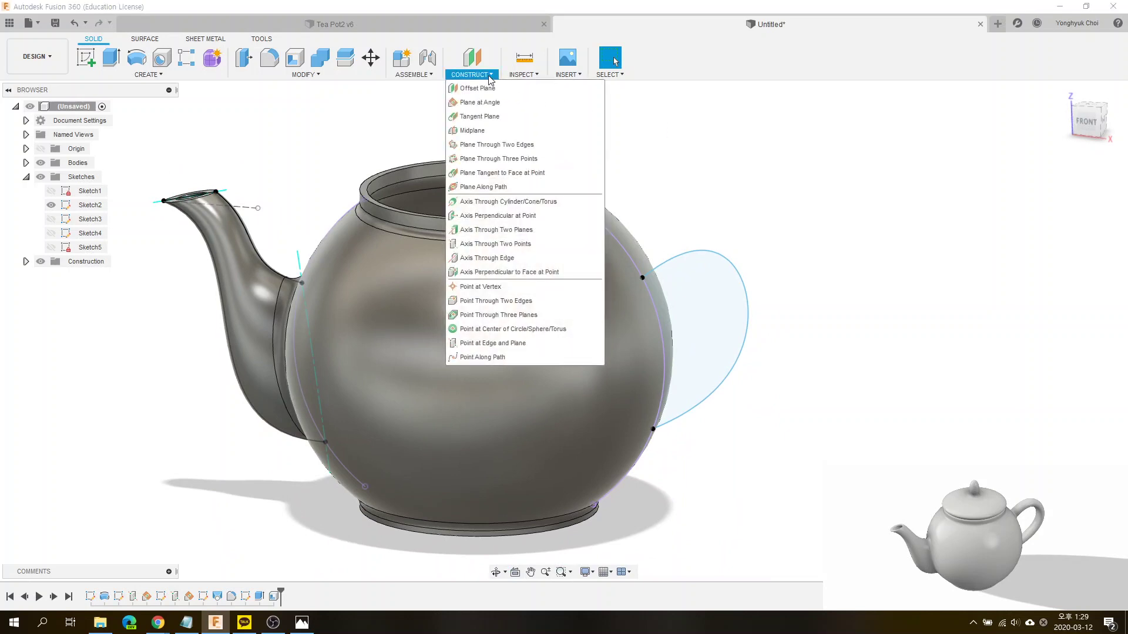
Step: Create a Plane Along Path on the handle curve at proportional distance 0.5
left_click(466, 192)
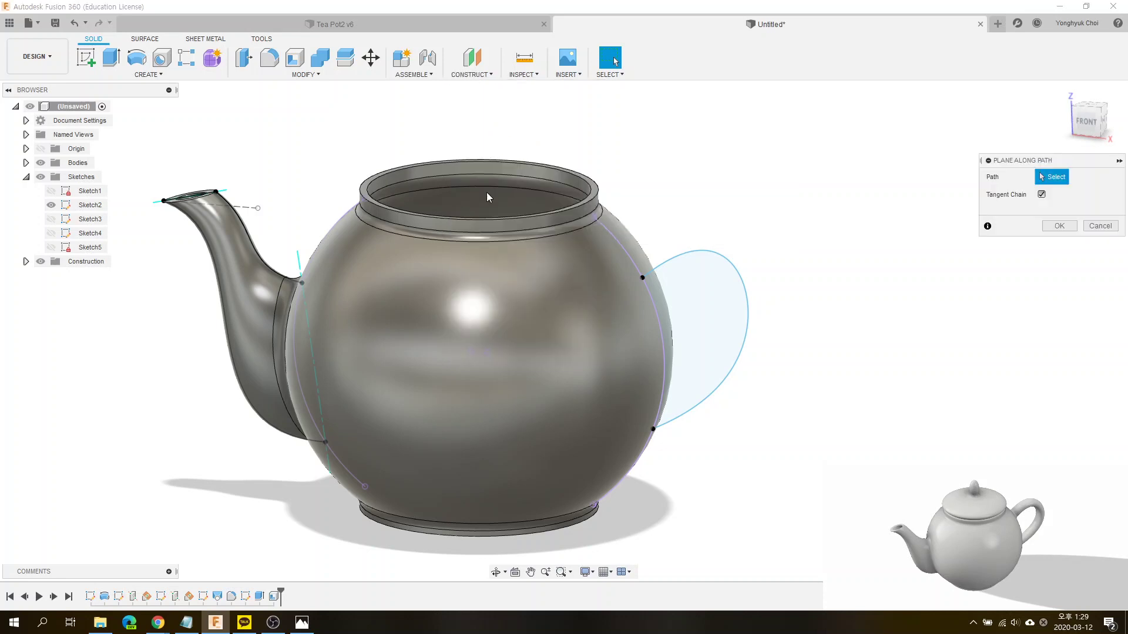
left_click(747, 308)
mouse_move(838, 363)
middle_mouse_down("shift")
mouse_move(786, 312)
mouse_move(846, 335)
middle_mouse_up("shift")
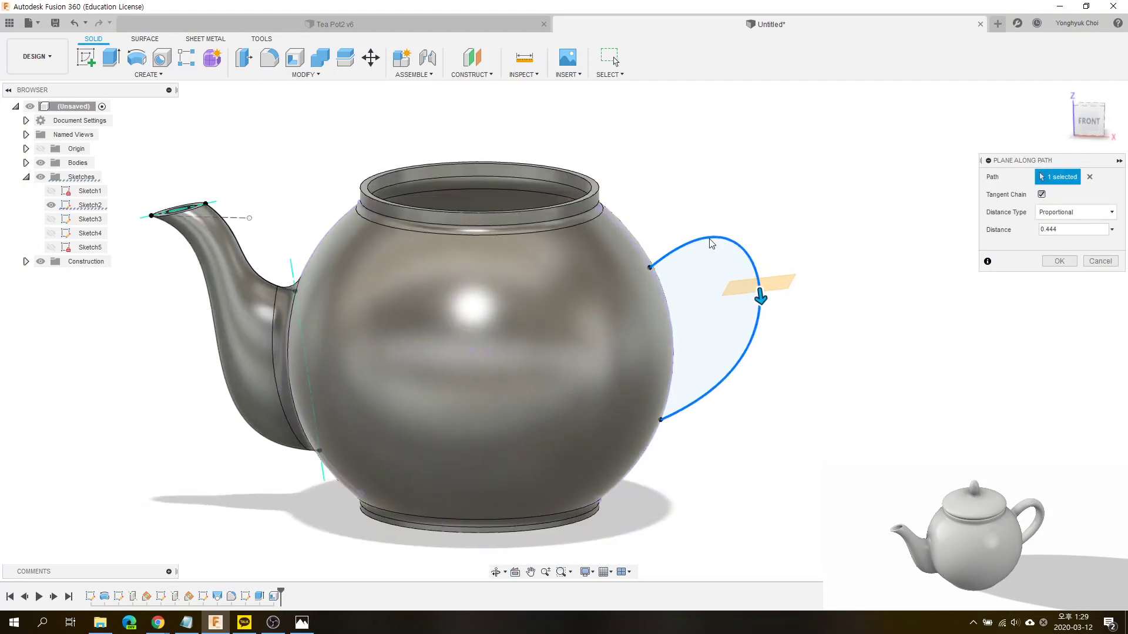
mouse_move(834, 325)
middle_mouse_down("shift")
mouse_move(791, 267)
mouse_move(791, 299)
middle_mouse_up("shift")
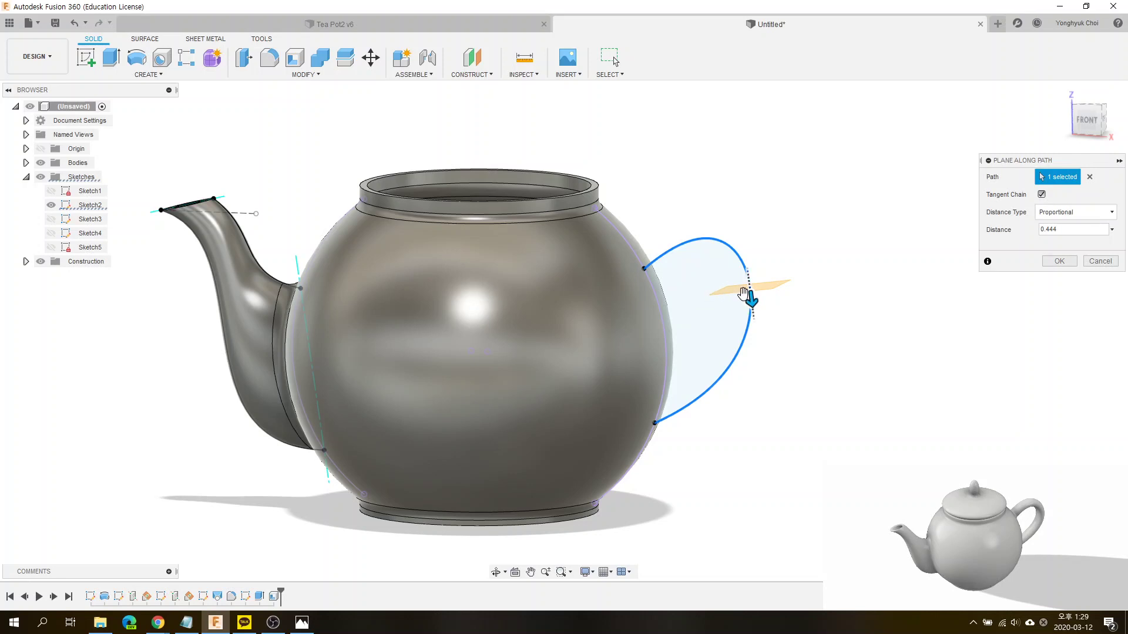
mouse_move(751, 300)
left_mouse_down()
mouse_move(718, 251)
mouse_move(738, 285)
mouse_move(730, 335)
mouse_move(745, 259)
mouse_move(730, 243)
mouse_move(728, 310)
mouse_move(732, 288)
mouse_move(750, 282)
mouse_move(751, 303)
left_mouse_up()
left_click(1058, 230)
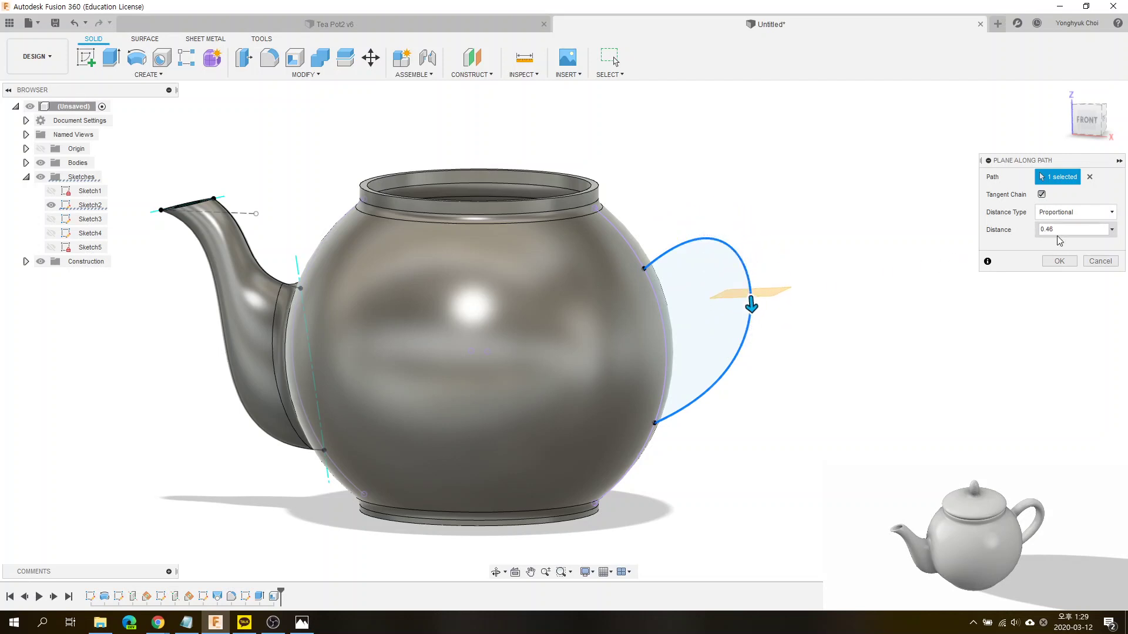
left_click(1058, 230)
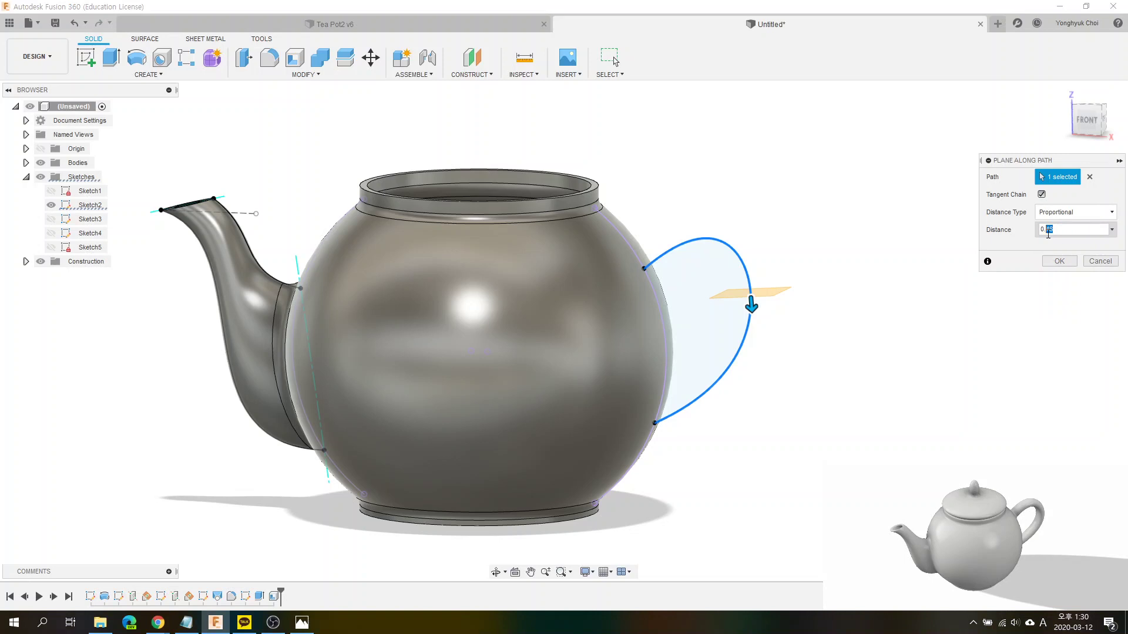
type("5")
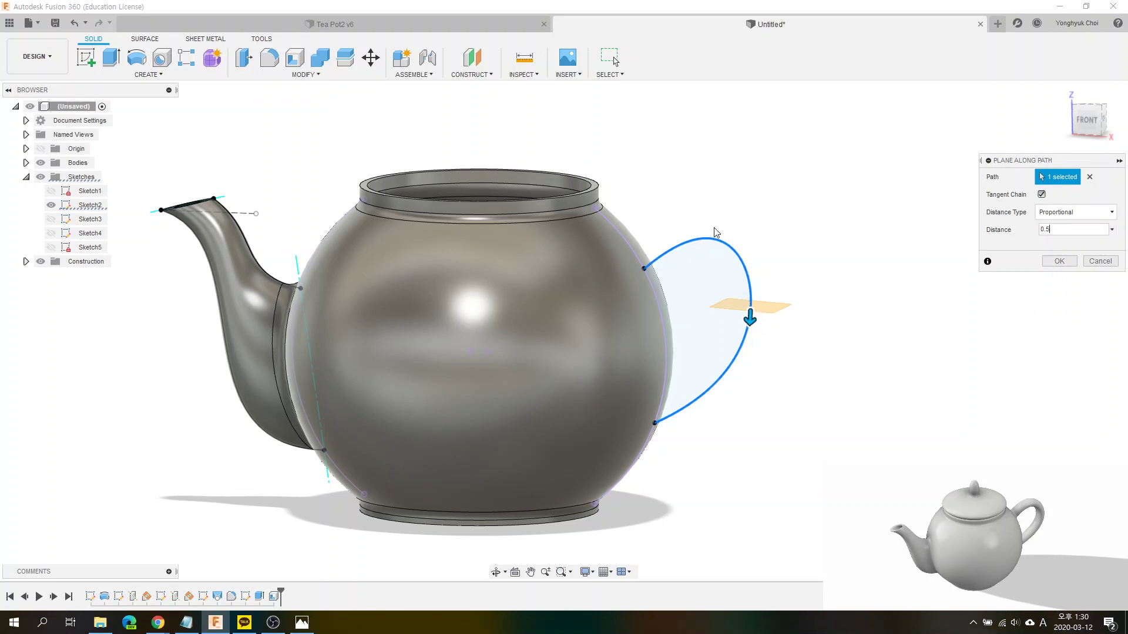
mouse_move(883, 343)
middle_mouse_down("shift")
mouse_move(906, 382)
mouse_move(858, 365)
mouse_move(928, 307)
mouse_move(865, 252)
middle_mouse_up("shift")
left_click(1059, 261)
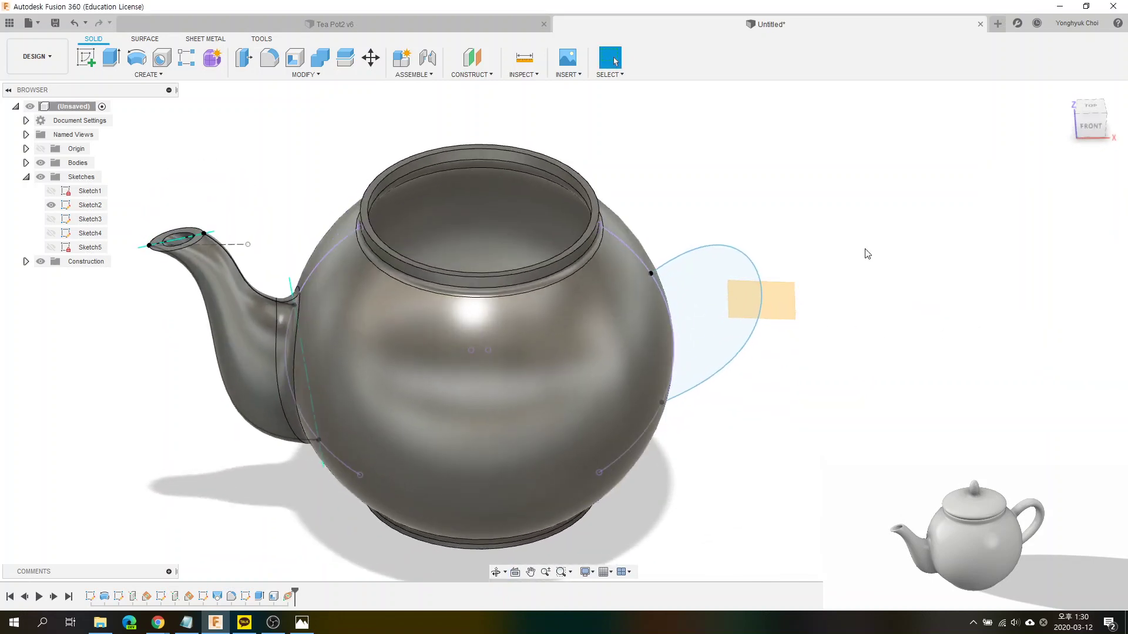
left_click(87, 58)
Step: Start a sketch on the new plane and draw an ellipse centred at the origin
left_click(788, 315)
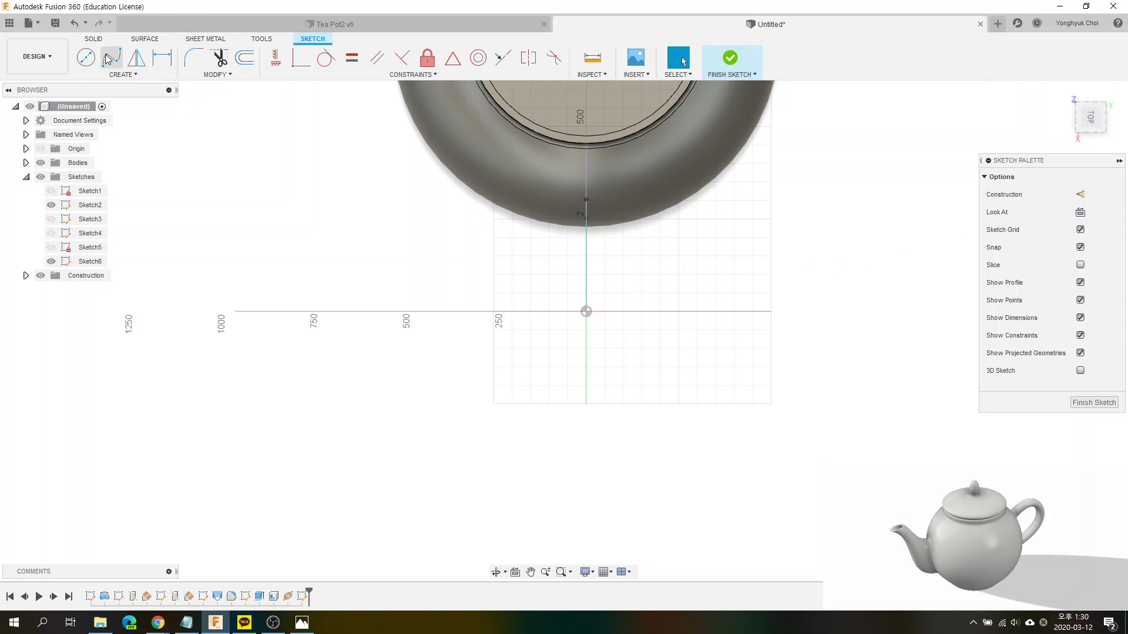
left_click(133, 73)
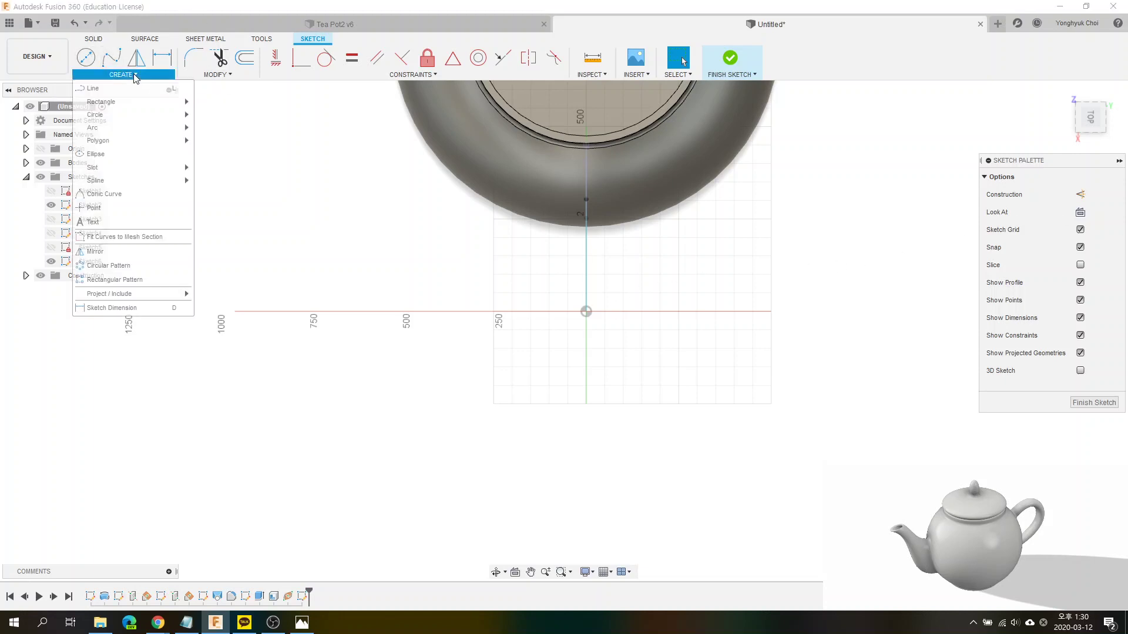
left_click(123, 156)
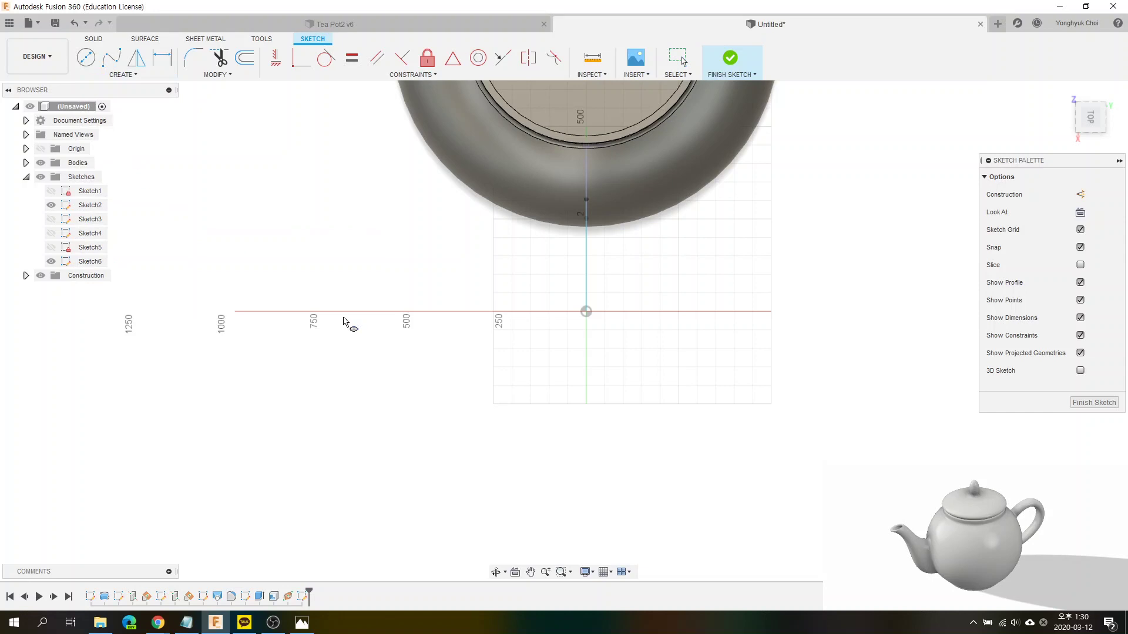
left_click(589, 317)
left_click(632, 312)
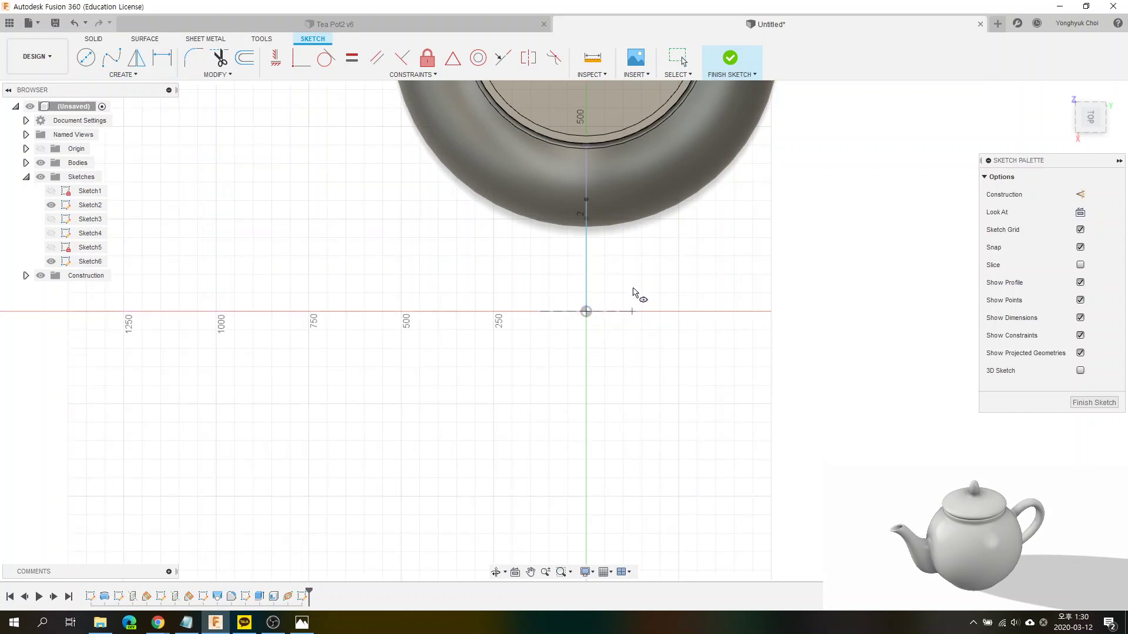
left_click(630, 295)
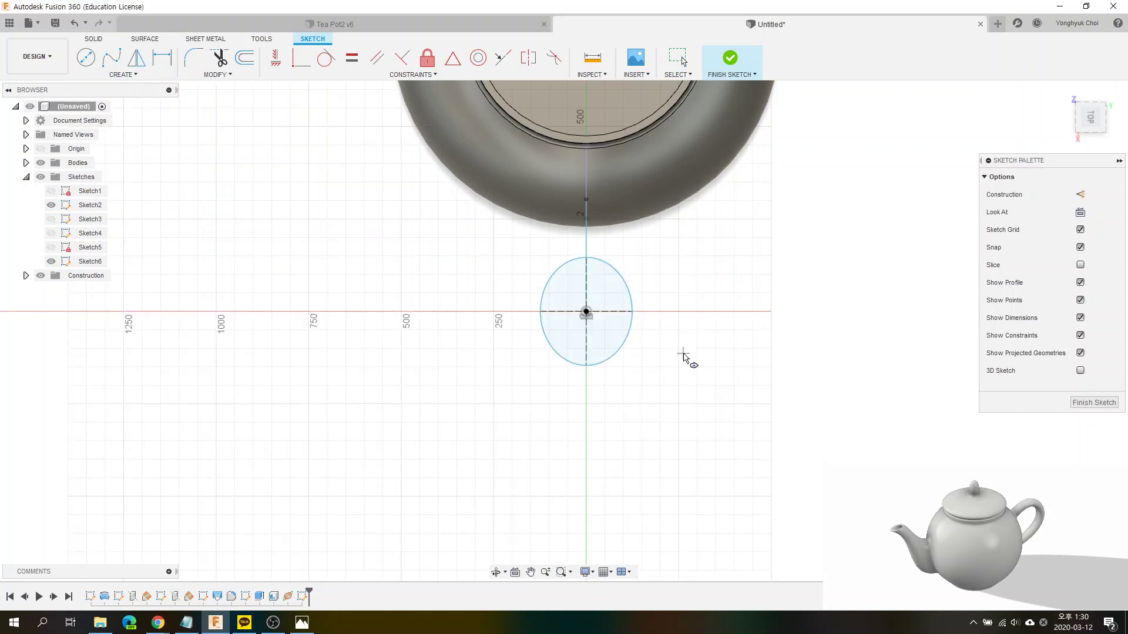
Step: Dimension the ellipse 120 wide and 75 tall, then finish the sketch
key("d")
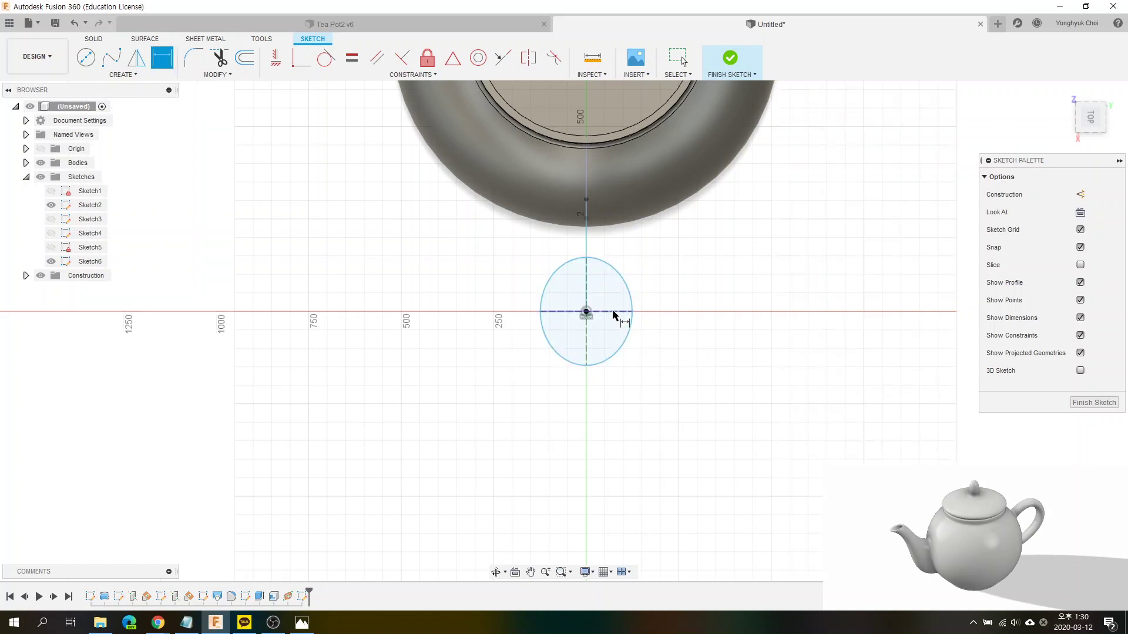
left_click(613, 314)
left_click(595, 417)
type("120")
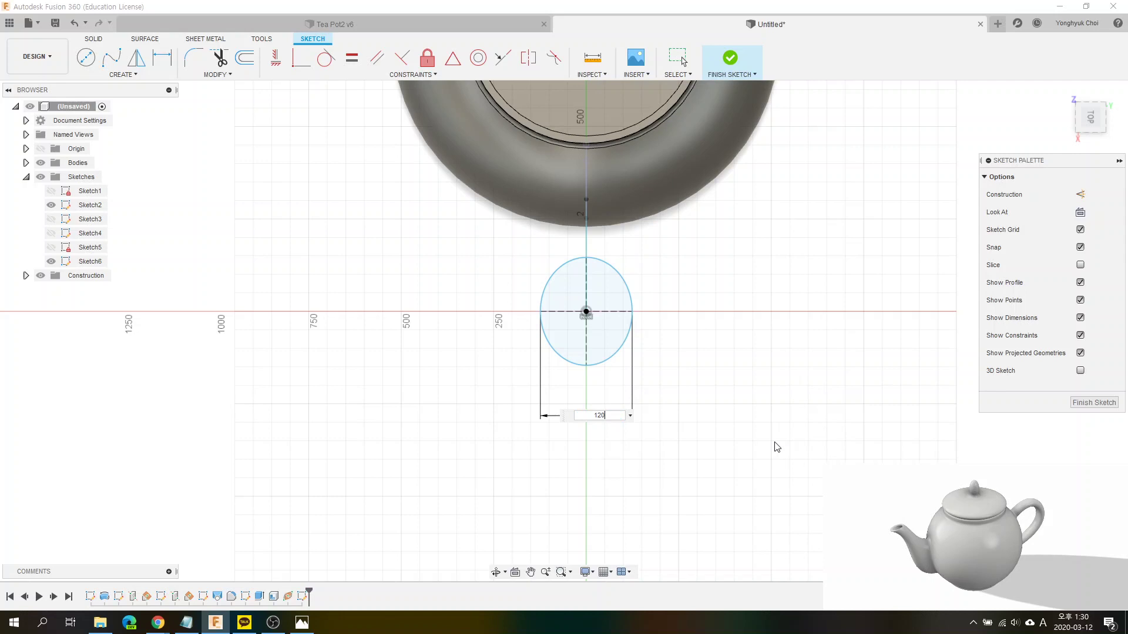
key("Return")
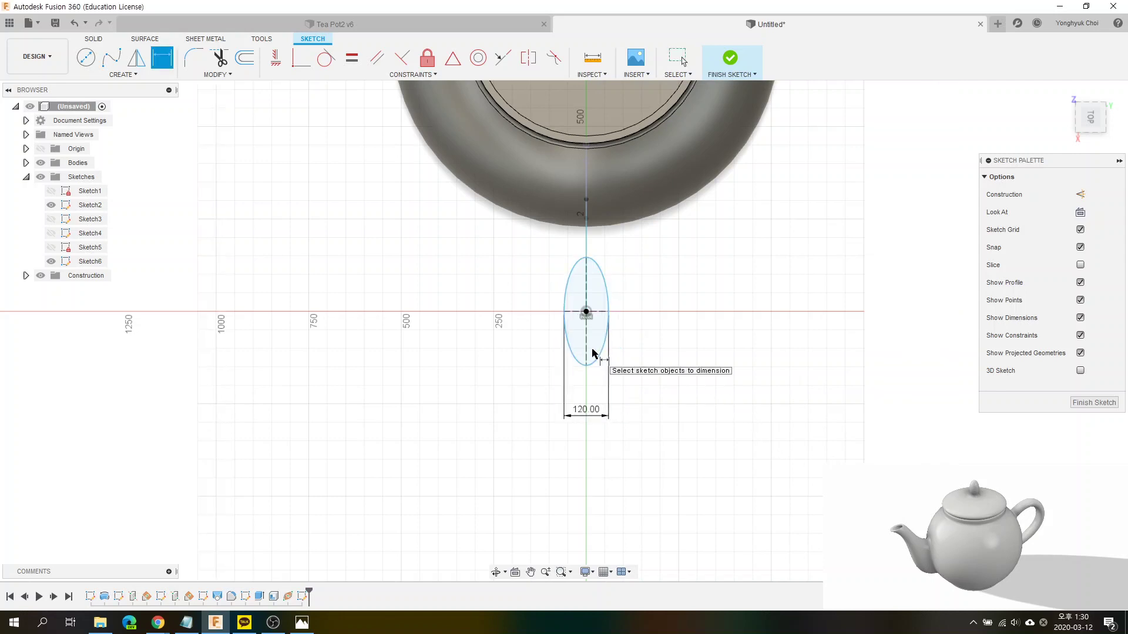
left_click(587, 346)
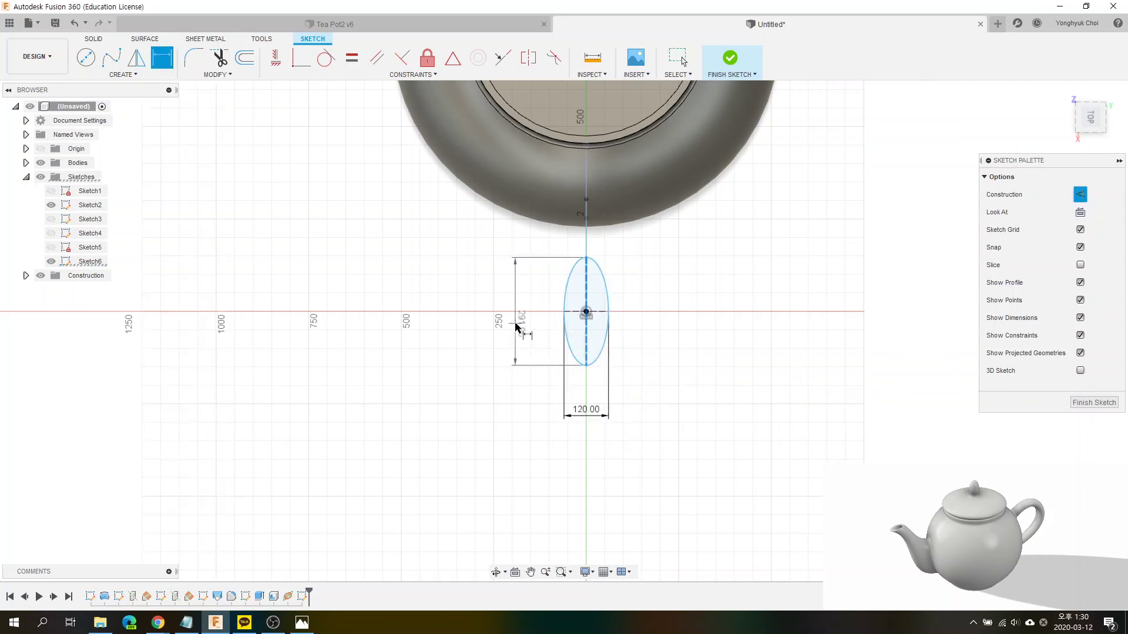
left_click(502, 322)
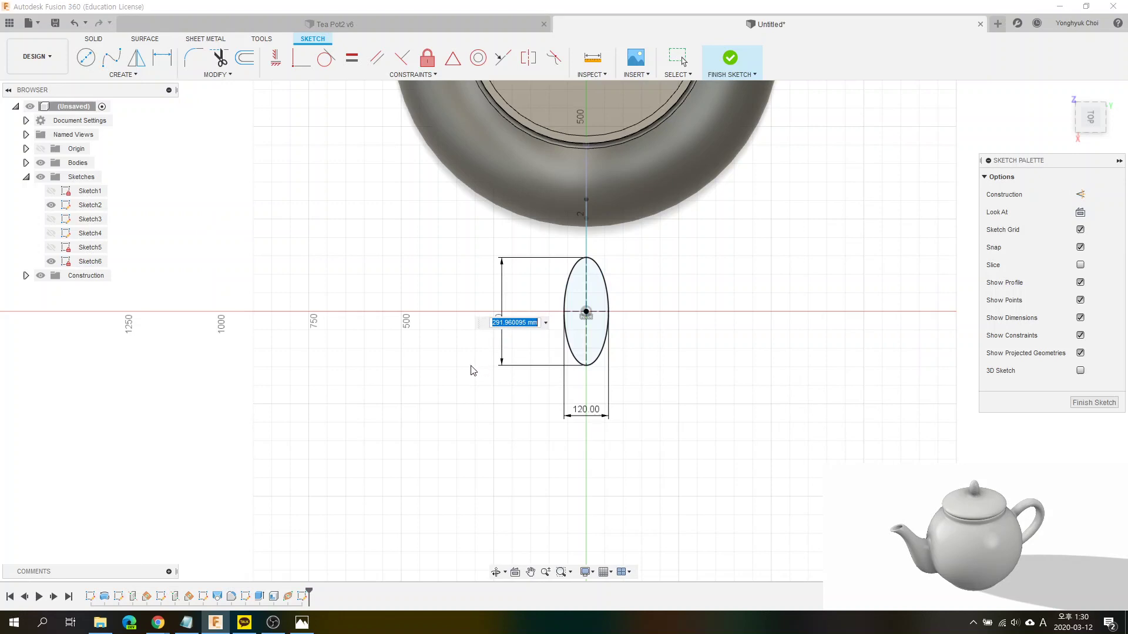
type("75")
key("Return")
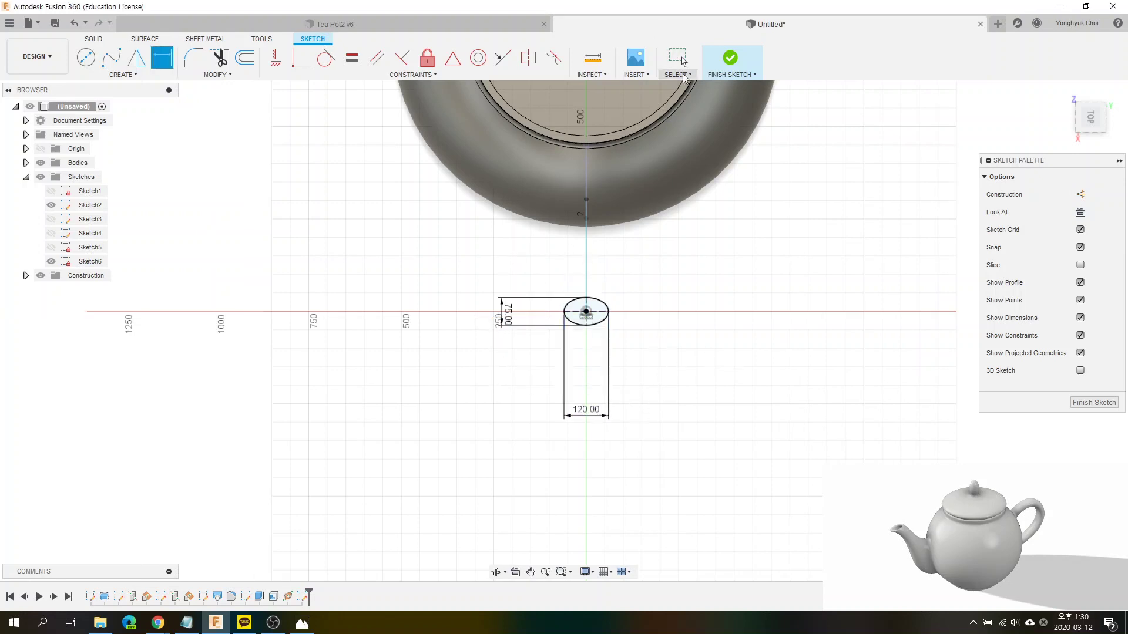
left_click(730, 57)
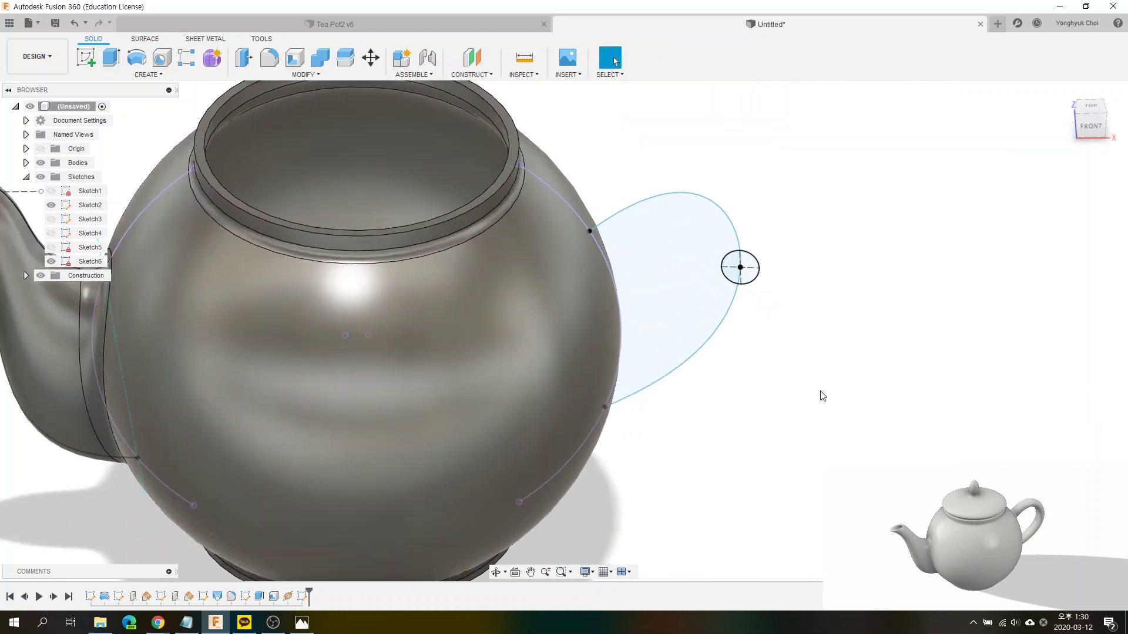
Step: Orbit to view the ellipse from above, return to the front view, and open the CREATE menu
middle_click_drag(803, 369, 776, 376, "shift")
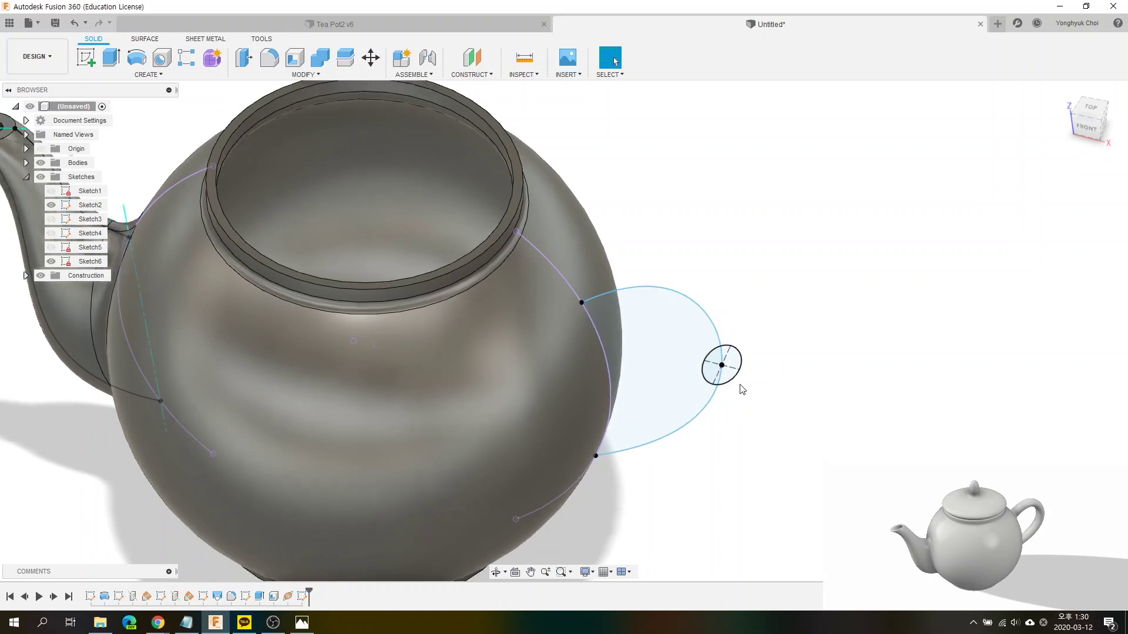
scroll(775, 357, "down", 2)
scroll(776, 357, "down", 3)
middle_click_drag(776, 357, 782, 340, "shift")
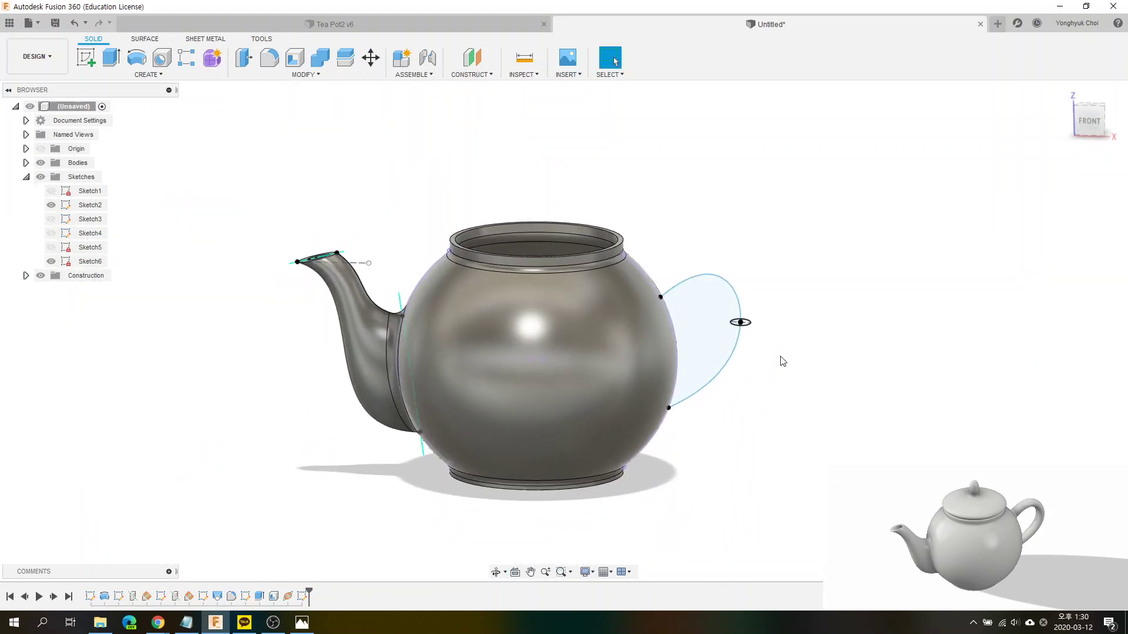
left_click(146, 75)
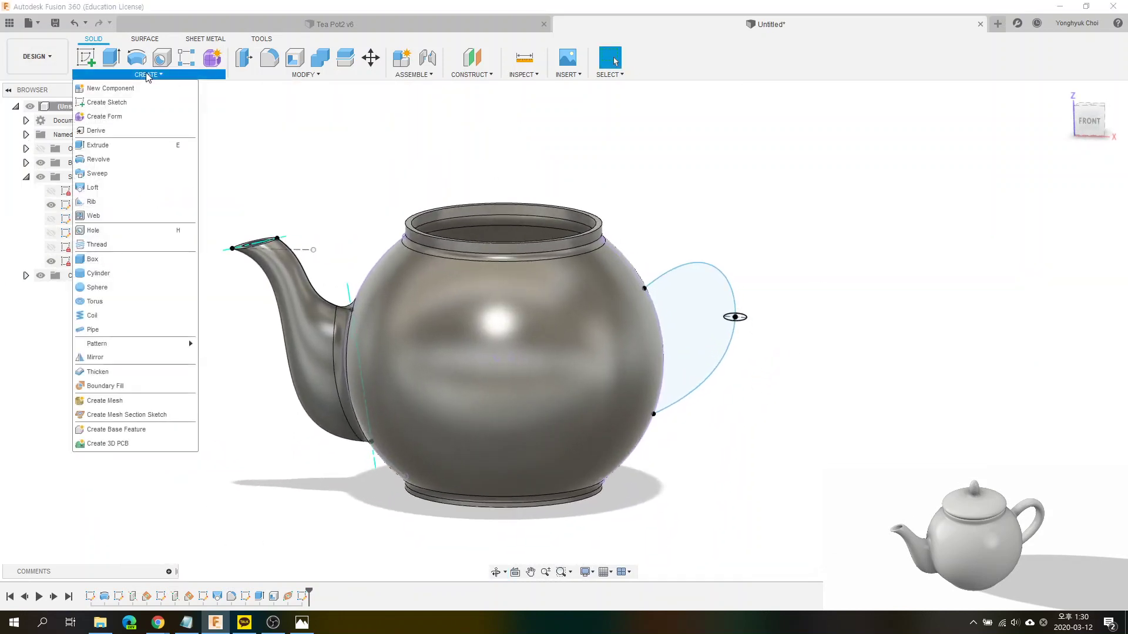
Step: Sweep the ellipse profile along the handle curve and inspect the preview
left_click(98, 174)
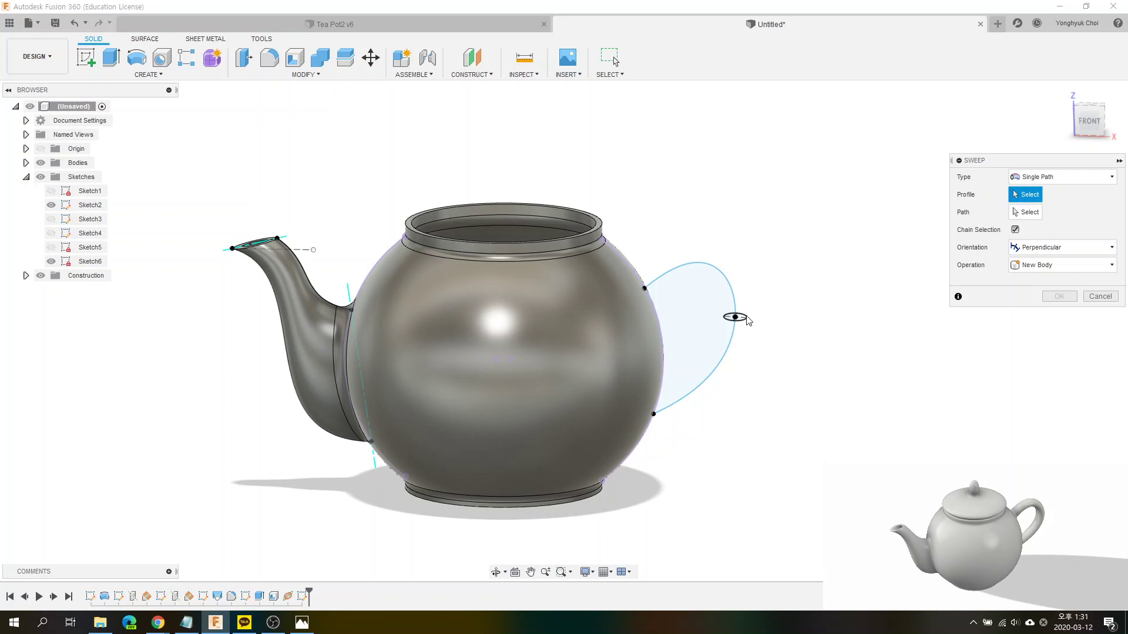
scroll(742, 317, "up", 2)
scroll(731, 317, "up", 2)
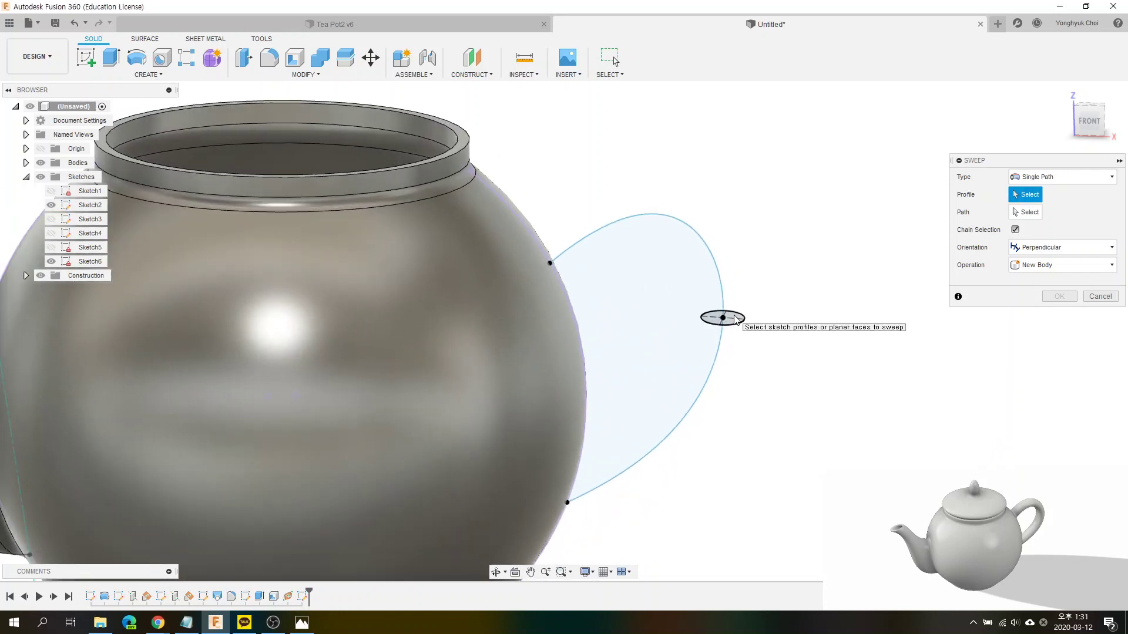
left_click(723, 318)
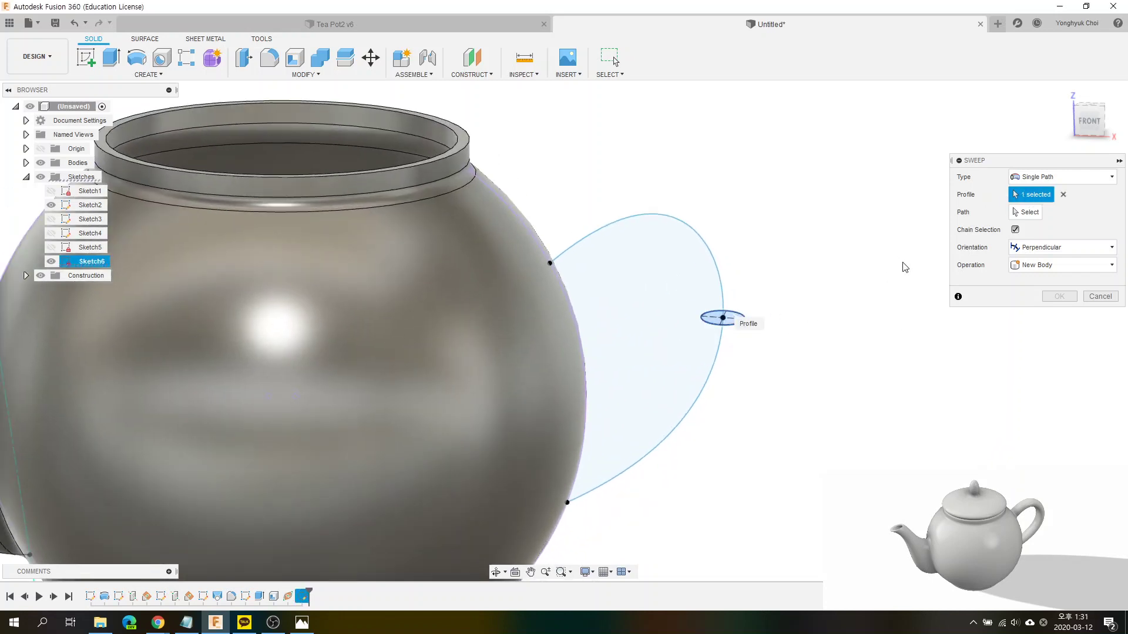
left_click(712, 253)
scroll(715, 333, "down", 1)
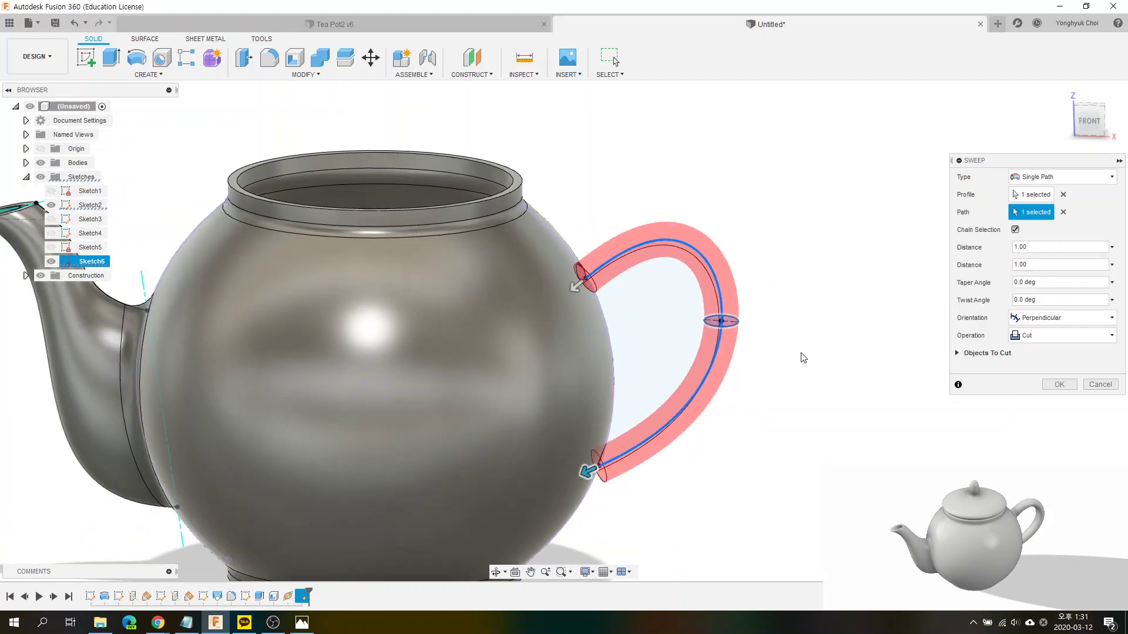
mouse_move(803, 358)
middle_mouse_down("shift")
mouse_move(746, 406)
mouse_move(765, 378)
mouse_move(772, 389)
middle_mouse_up("shift")
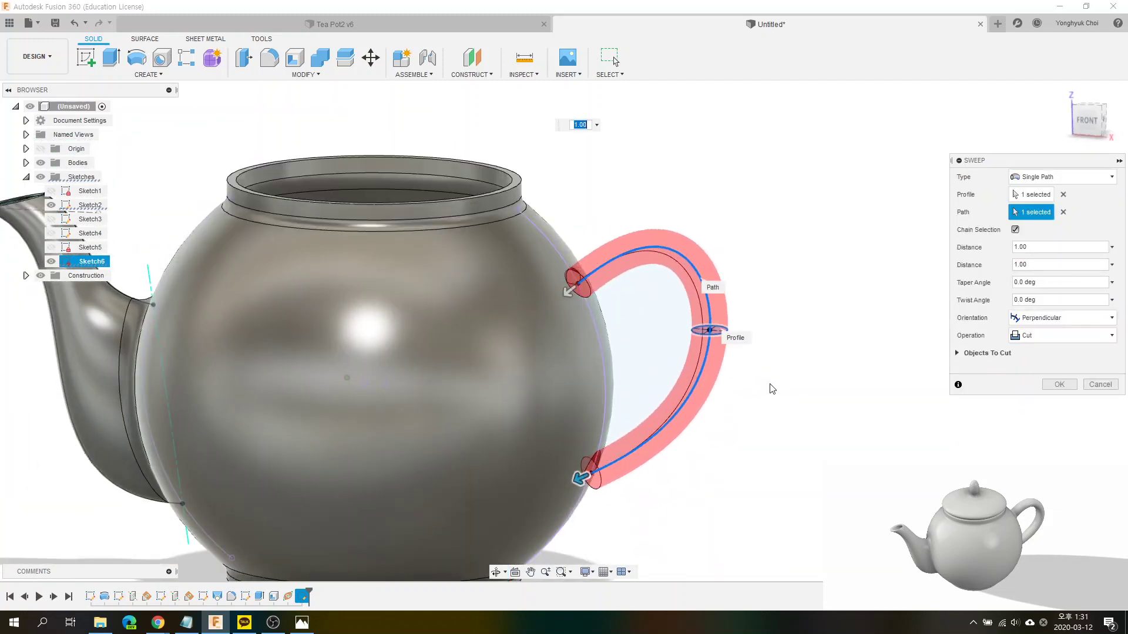
mouse_move(712, 422)
middle_mouse_down("shift")
mouse_move(741, 428)
mouse_move(735, 443)
middle_mouse_up("shift")
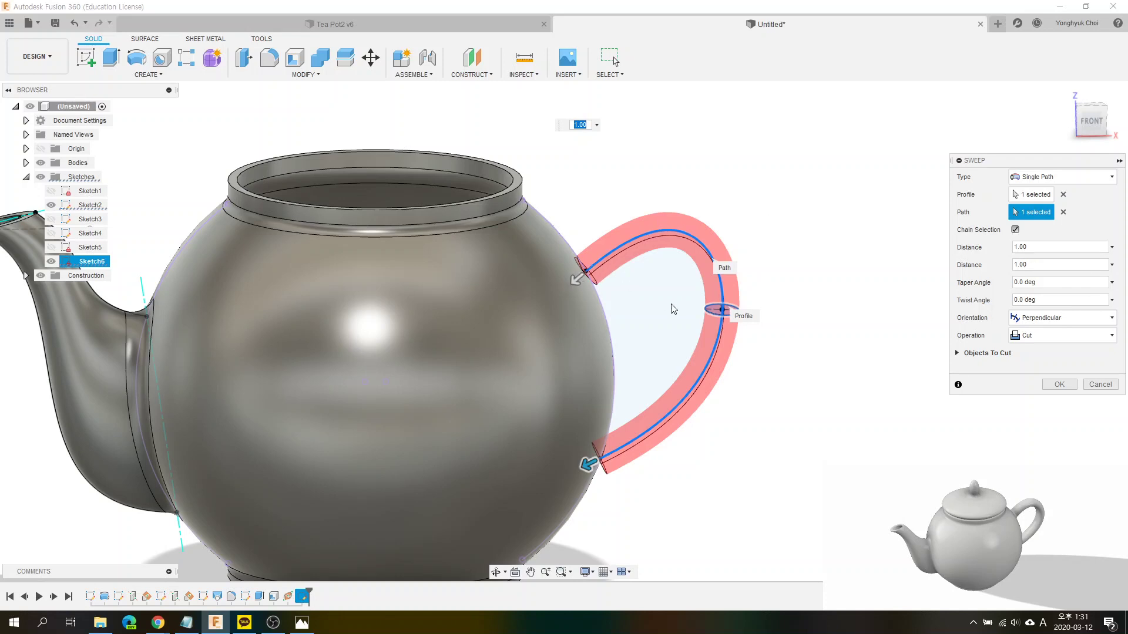
mouse_move(646, 382)
middle_mouse_down("shift")
mouse_move(689, 390)
mouse_move(695, 403)
middle_mouse_up("shift")
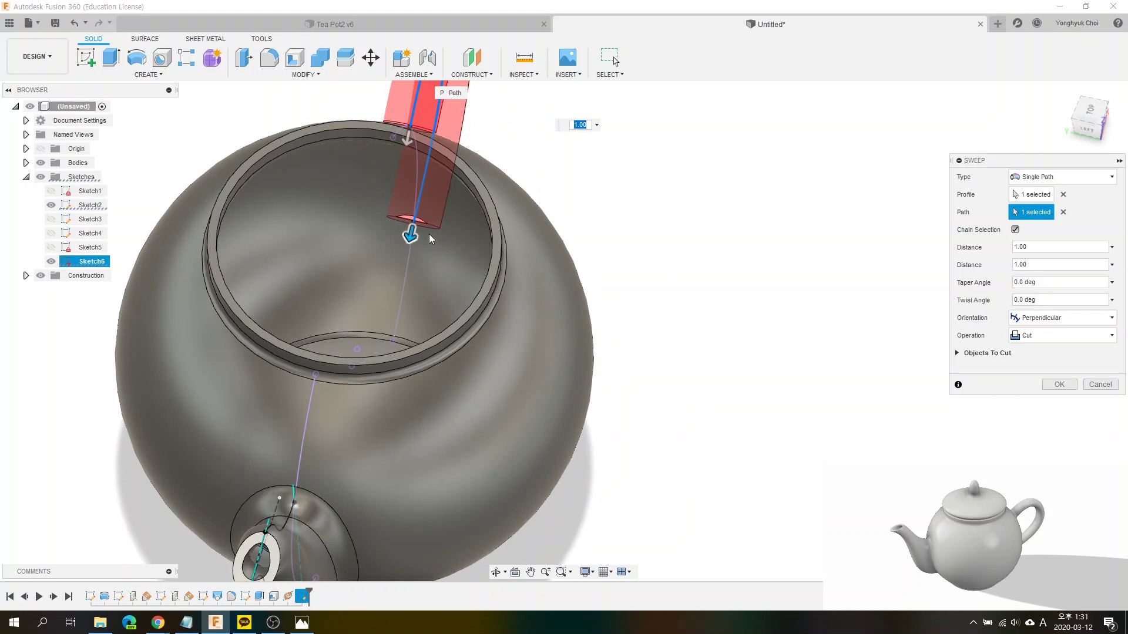
Step: Trim the sweep ends to distances 0.956 and 0.894 and create the handle as a new body
left_click(1087, 128)
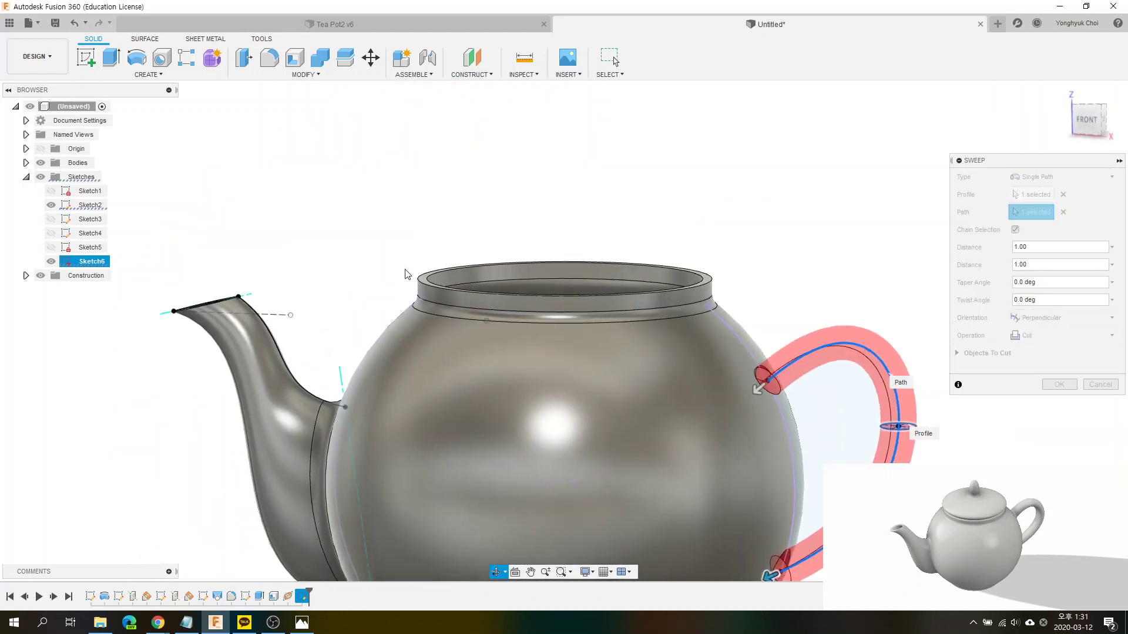
scroll(759, 385, "down", 3)
scroll(759, 385, "down", 2)
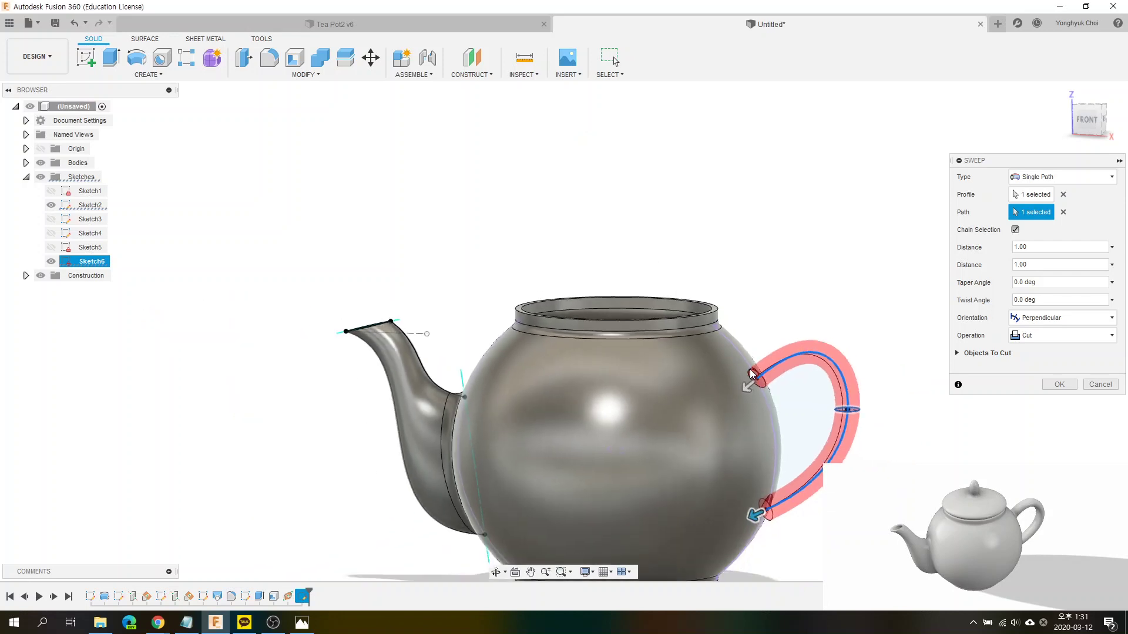
scroll(759, 385, "down", 2)
scroll(760, 413, "up", 2)
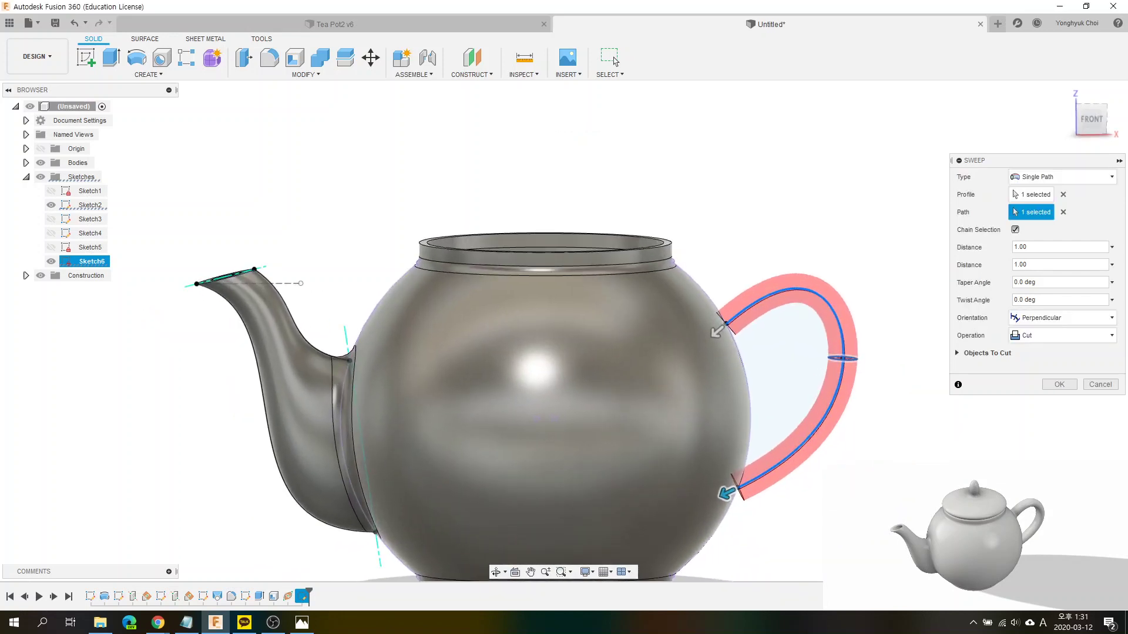
scroll(761, 413, "up", 2)
scroll(673, 273, "up", 2)
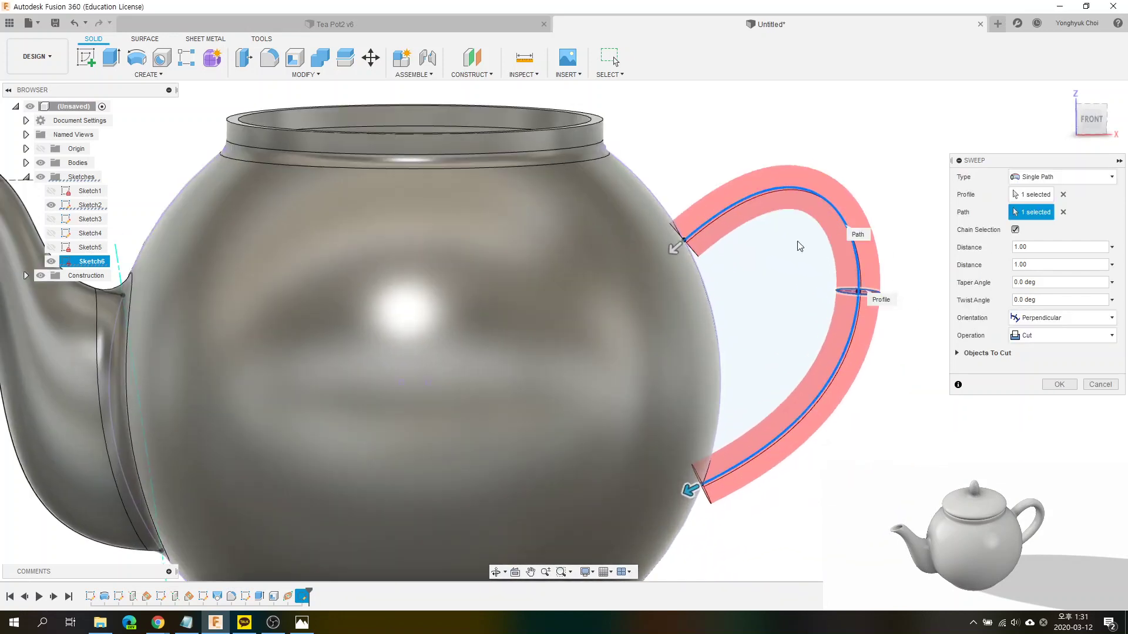
left_click_drag(689, 253, 694, 234)
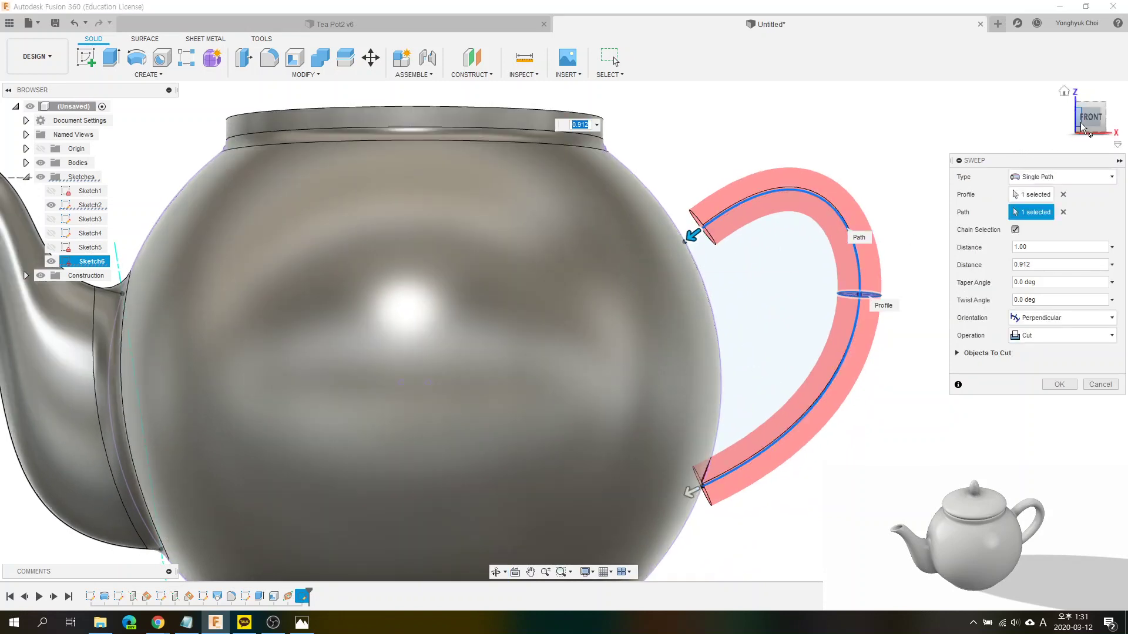
left_click(1080, 123)
scroll(700, 254, "up", 3)
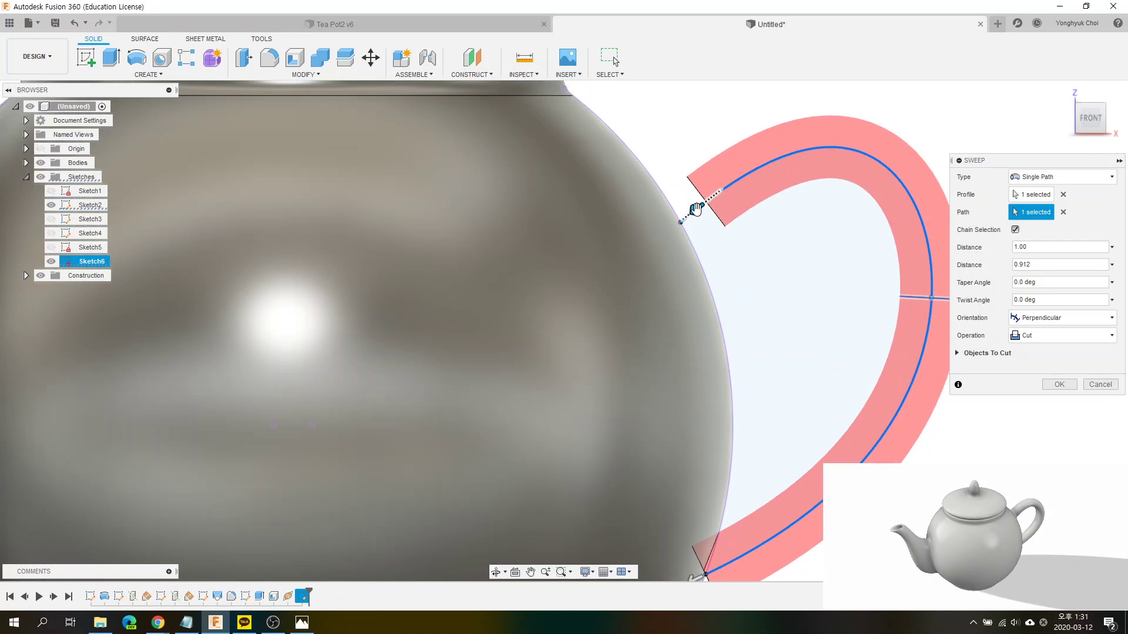
left_click_drag(697, 208, 686, 223)
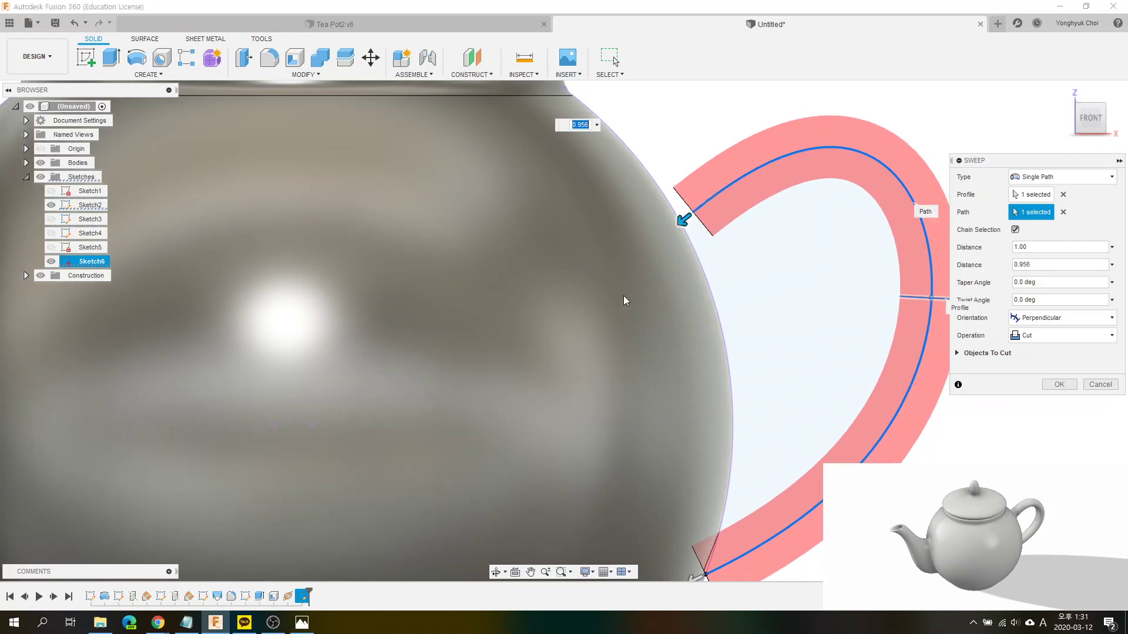
scroll(625, 301, "down", 3)
scroll(705, 493, "up", 2)
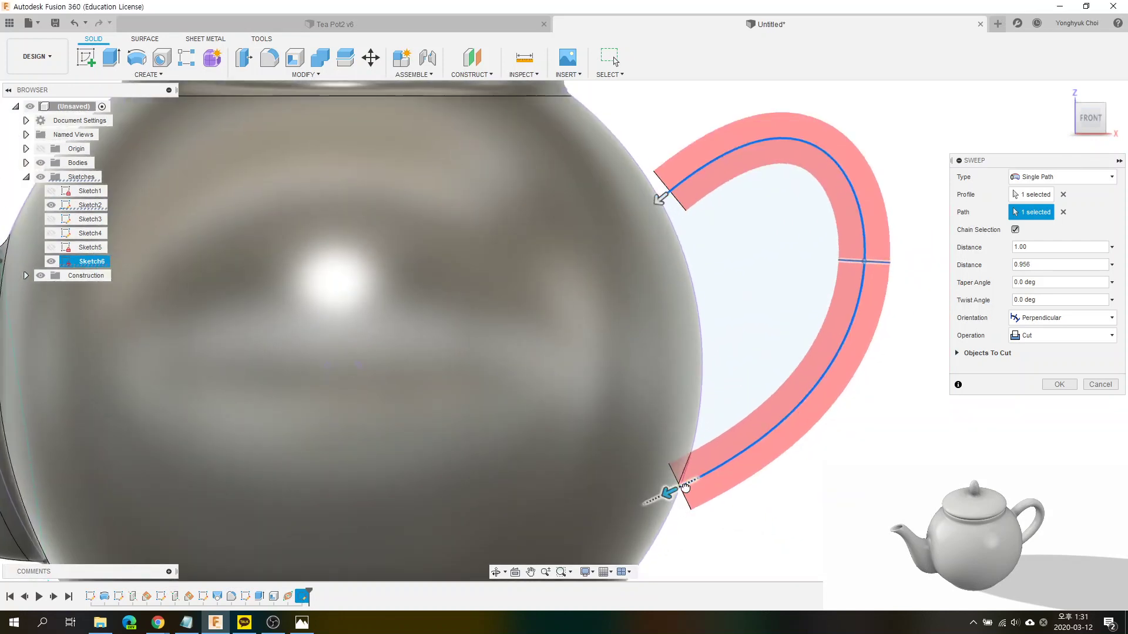
left_click_drag(685, 488, 700, 482)
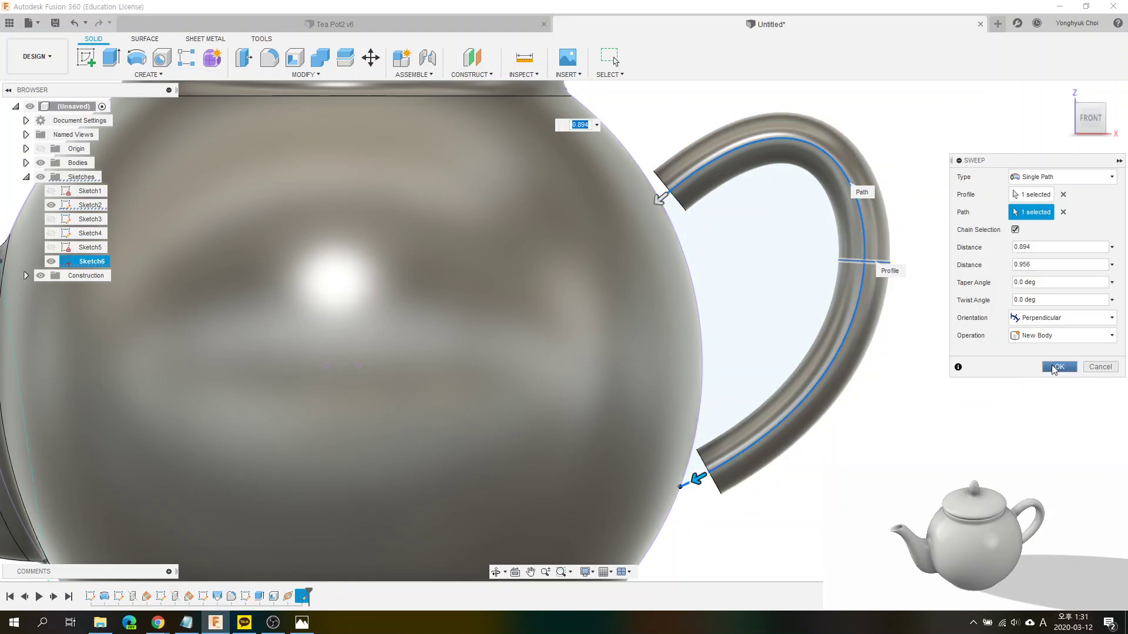
left_click(1054, 369)
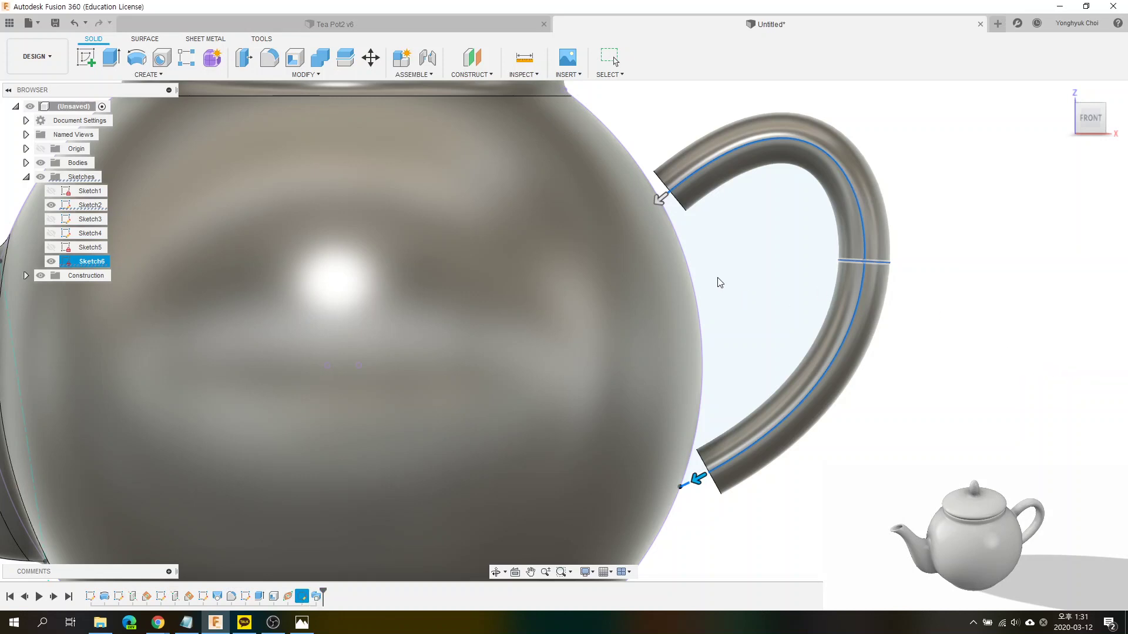
Step: Try Offset Face and Press Pull on the handle's upper end face, cancelling each
mouse_move(864, 300)
middle_mouse_down("shift")
mouse_move(949, 308)
mouse_move(919, 345)
mouse_move(931, 307)
mouse_move(908, 313)
middle_mouse_up("shift")
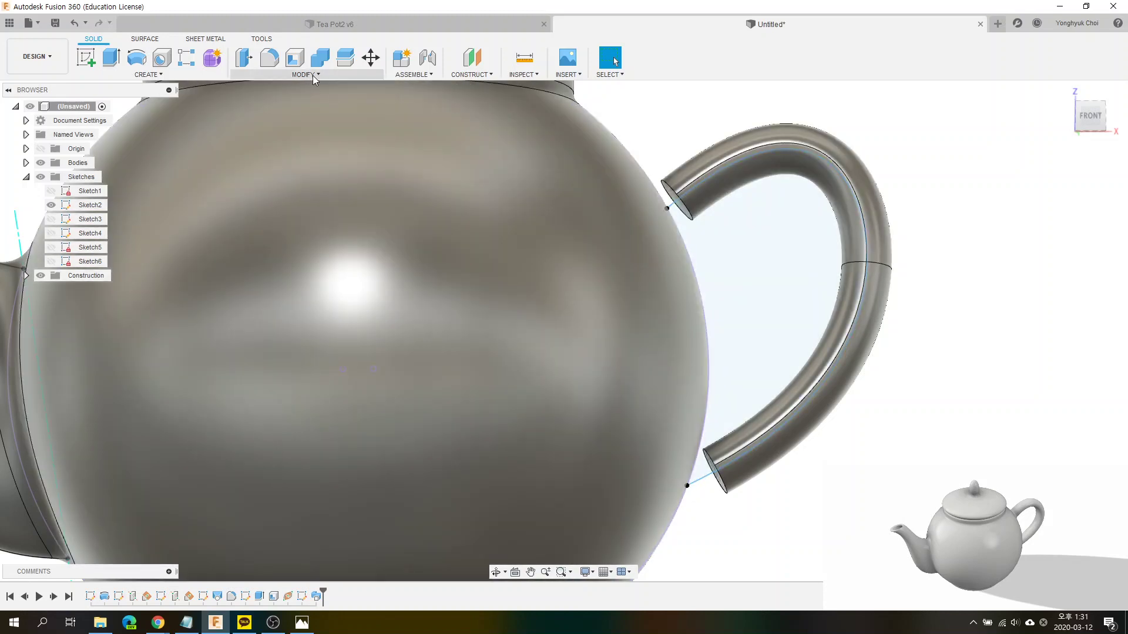
left_click(312, 75)
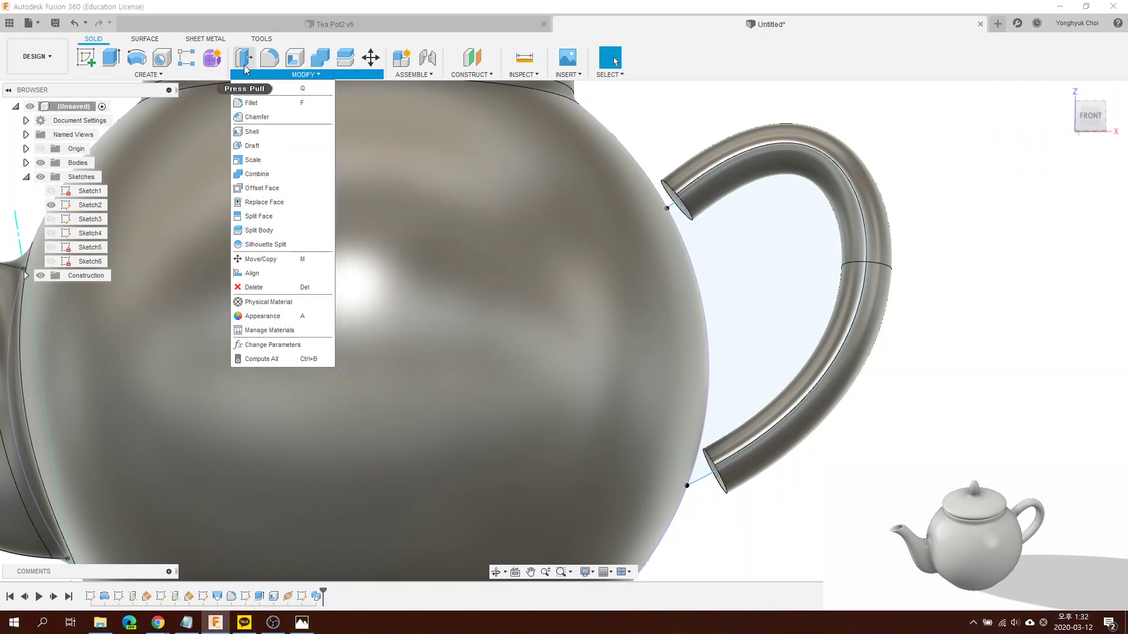
left_click(266, 189)
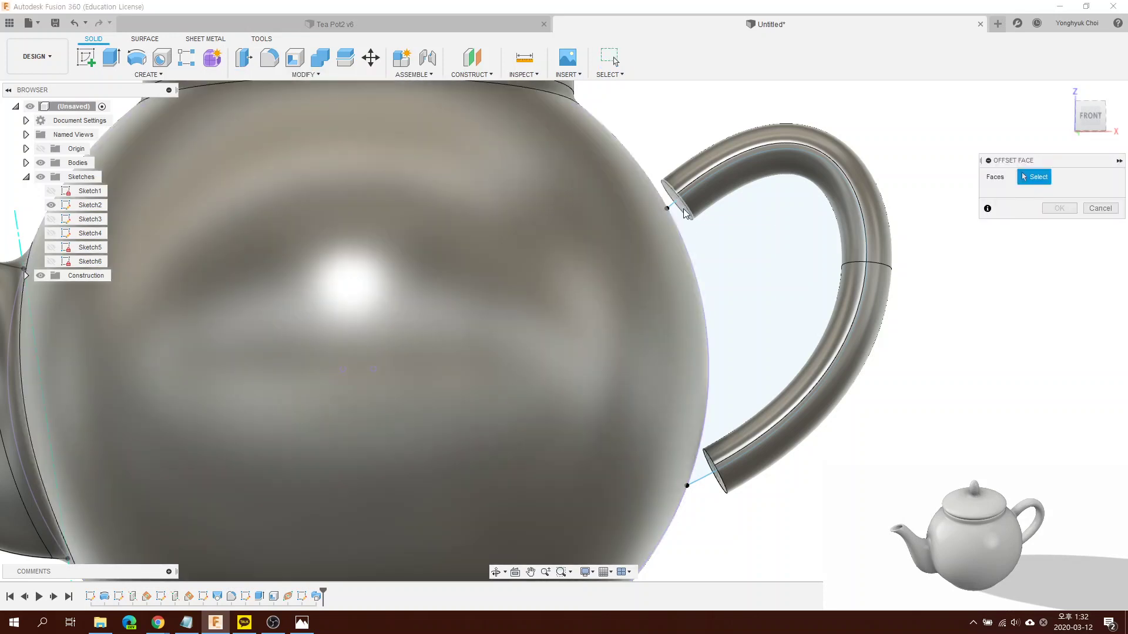
left_click(685, 213)
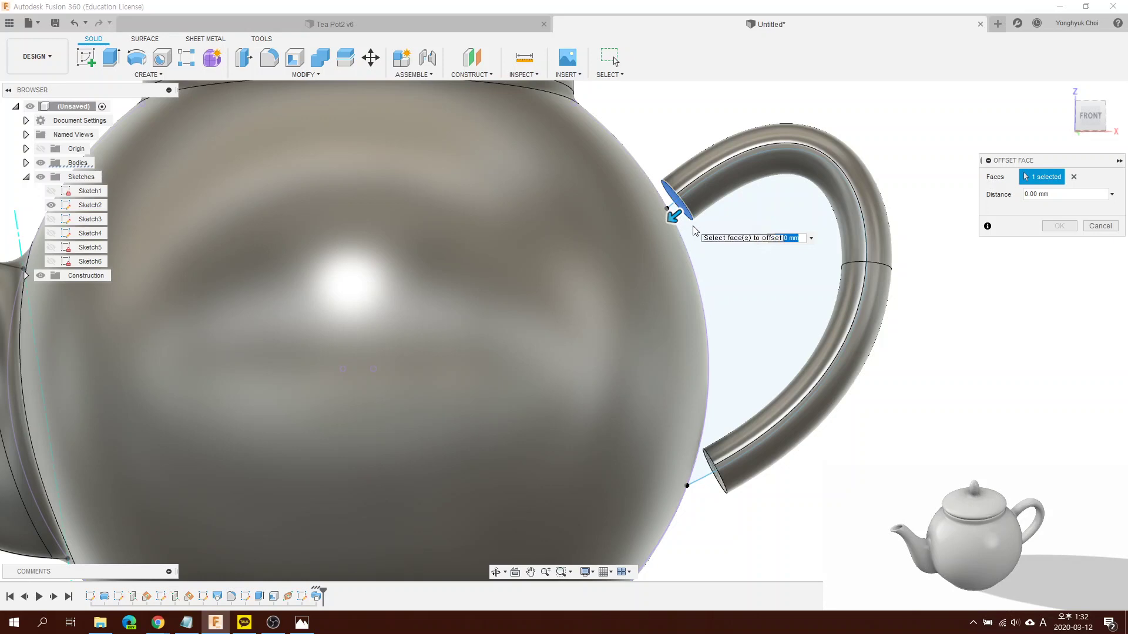
key("Escape")
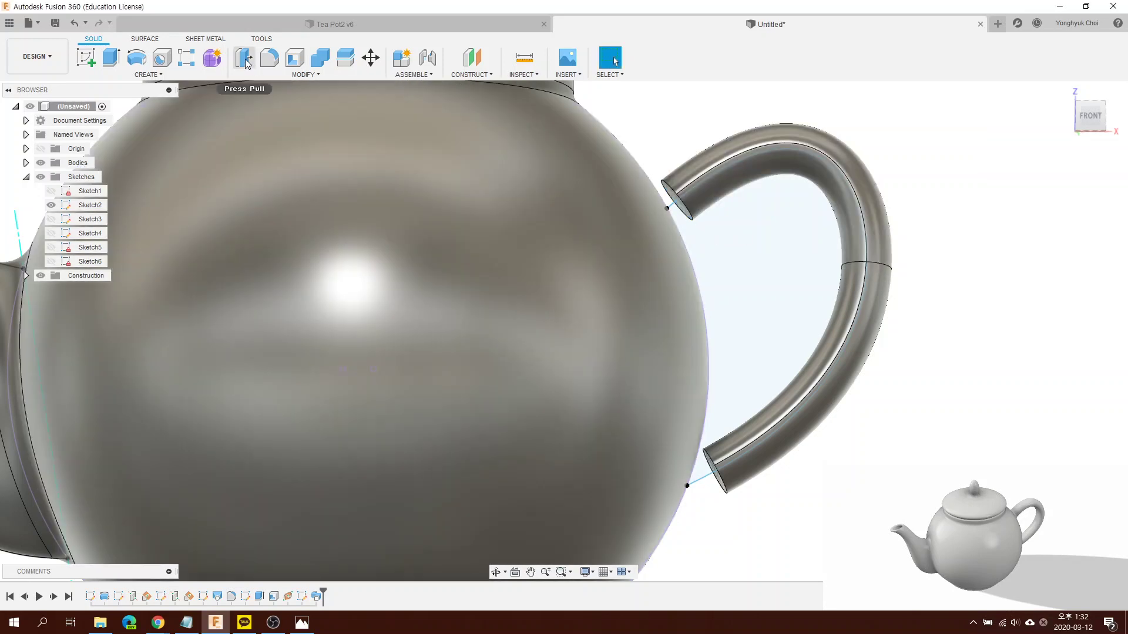
left_click(245, 59)
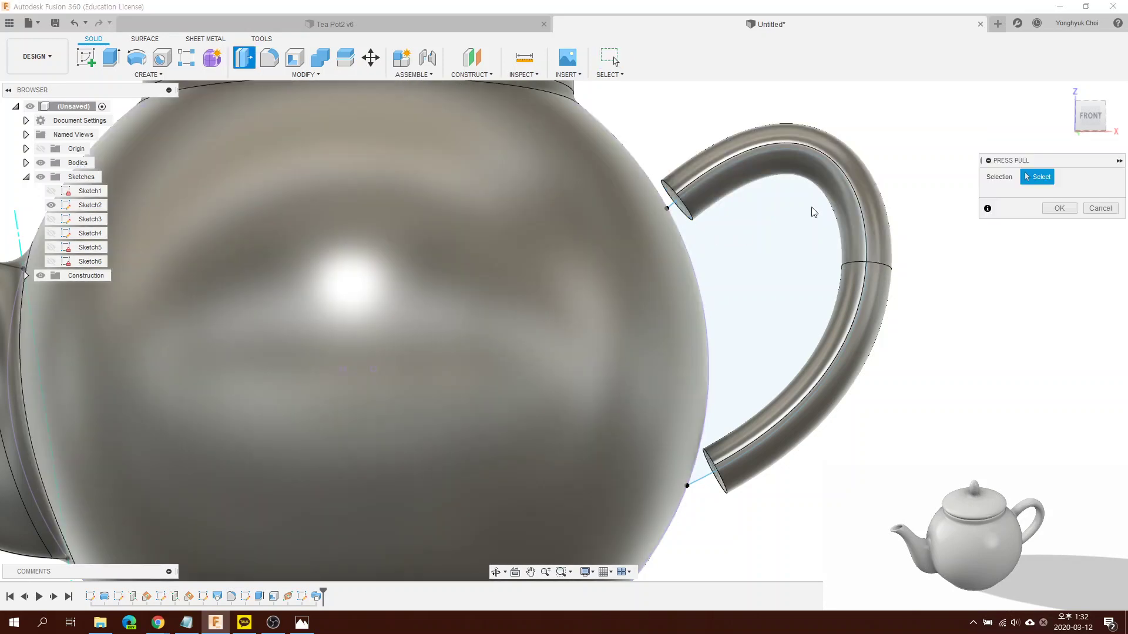
left_click(686, 213)
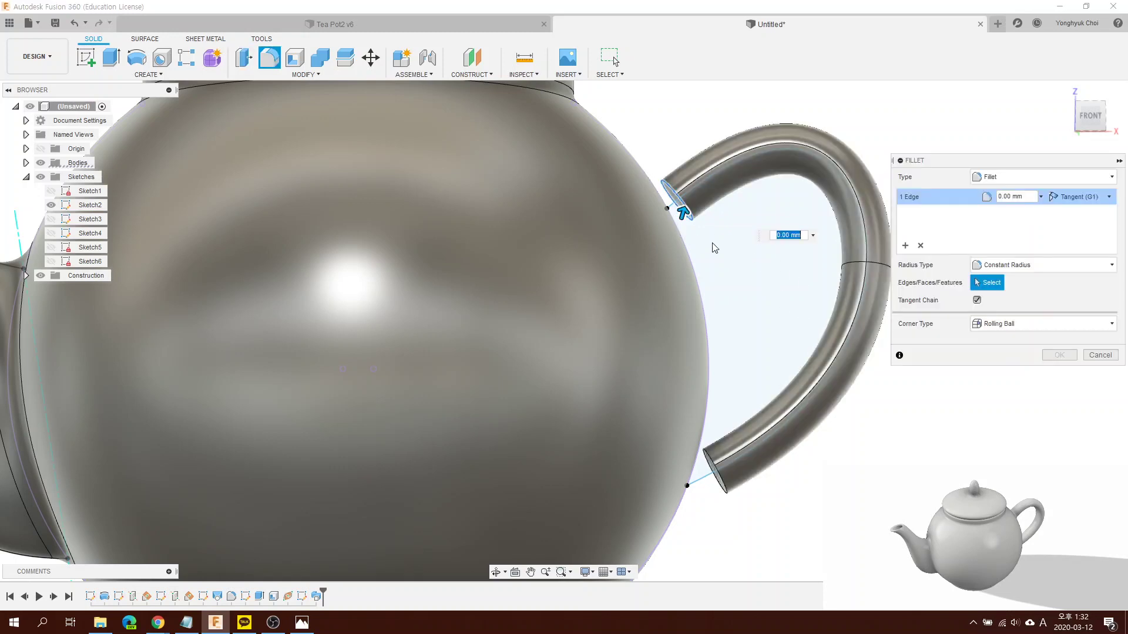
key("Escape")
Step: Start a Revolve with the handle's upper end face selected as the profile
left_click(305, 75)
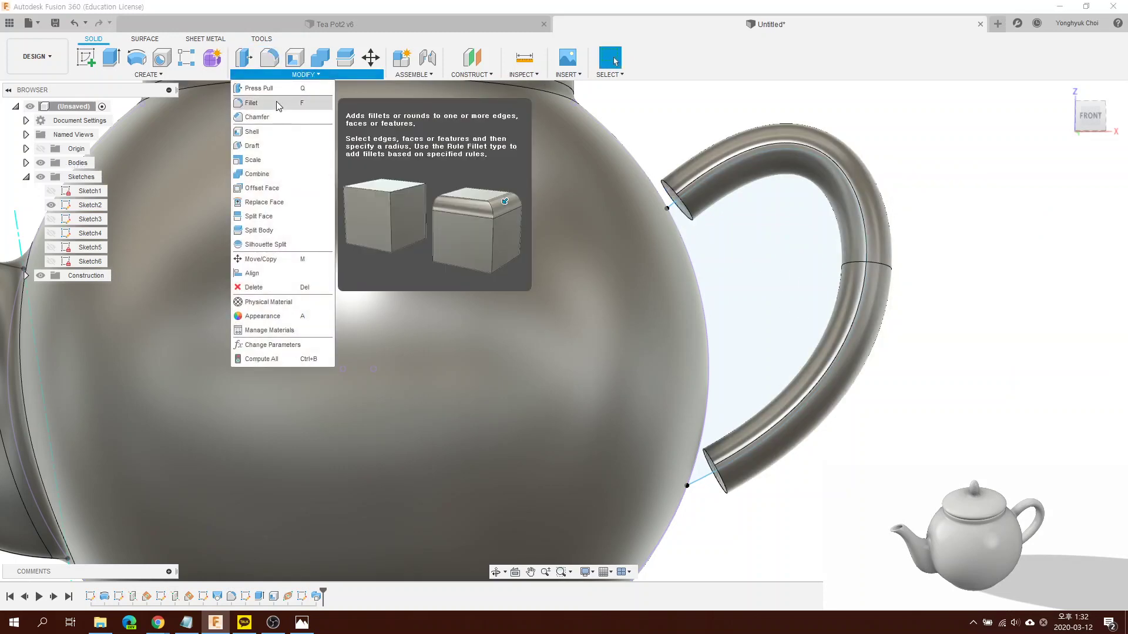
left_click(137, 57)
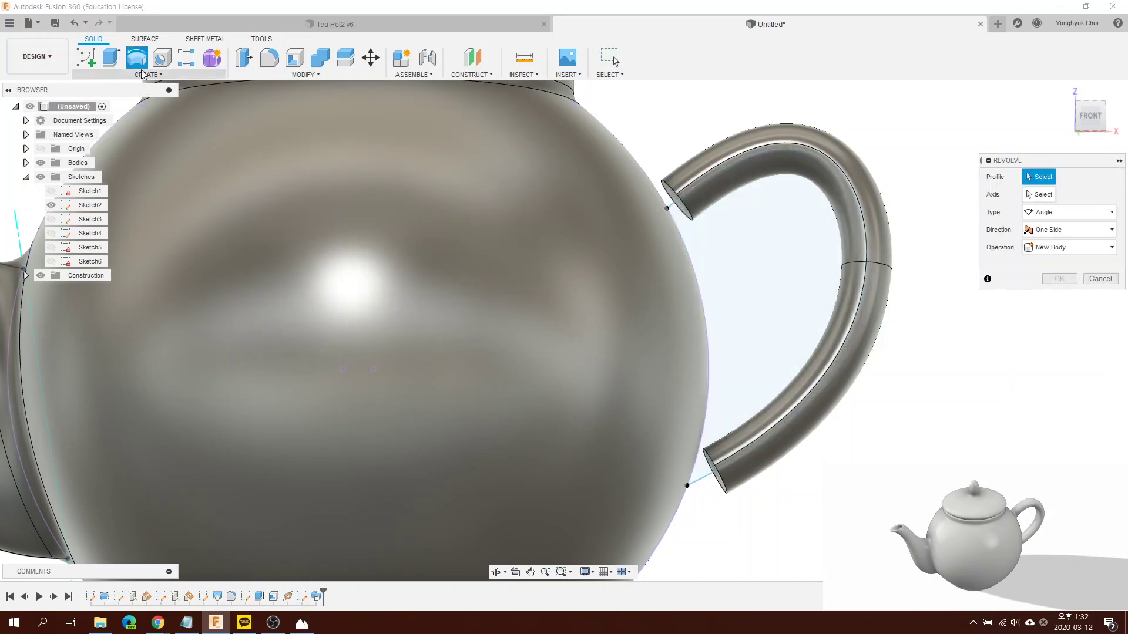
scroll(695, 233, "up", 5)
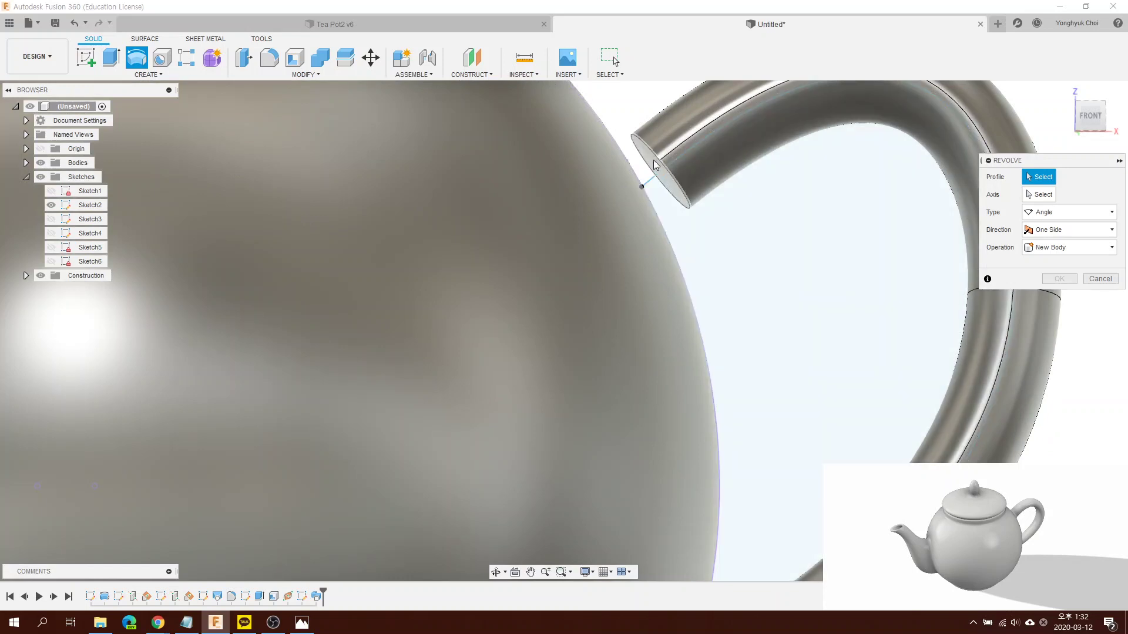
left_click(653, 160)
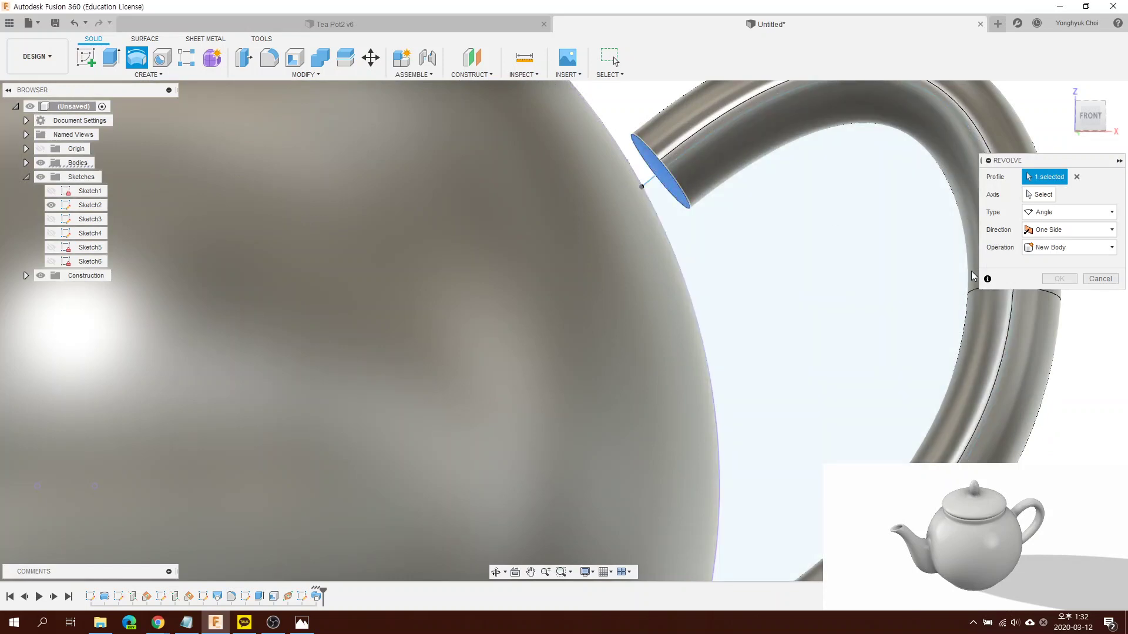
middle_click_drag(917, 305, 924, 304, "shift")
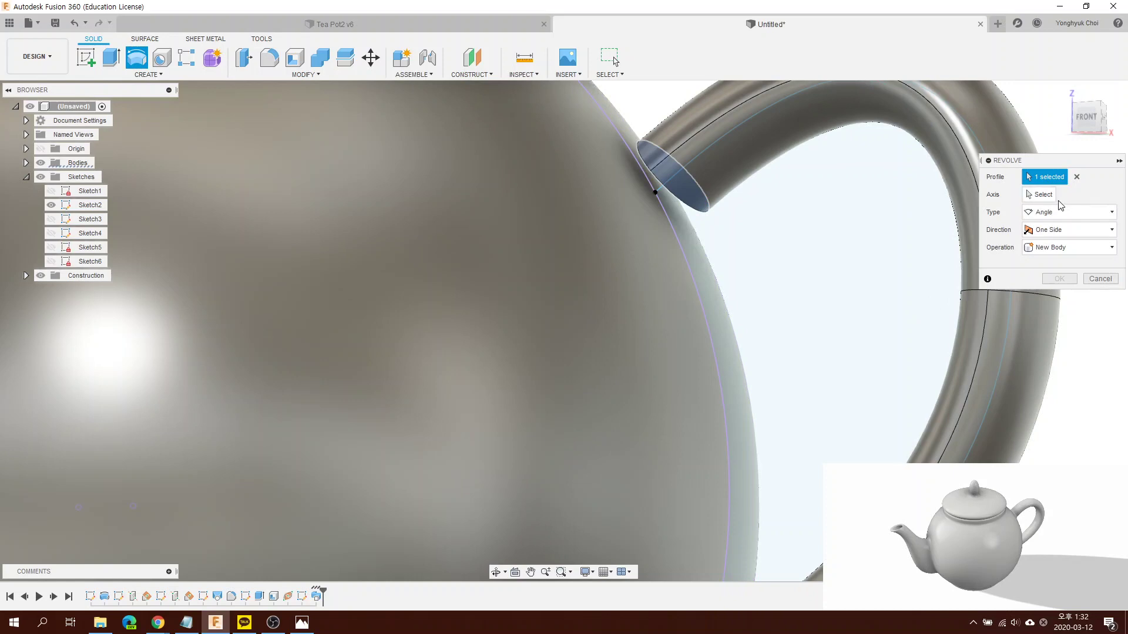
Step: Replace the revolve with a To Object extrude of the upper handle end, joined to the teapot body
key("Escape")
left_click(104, 59)
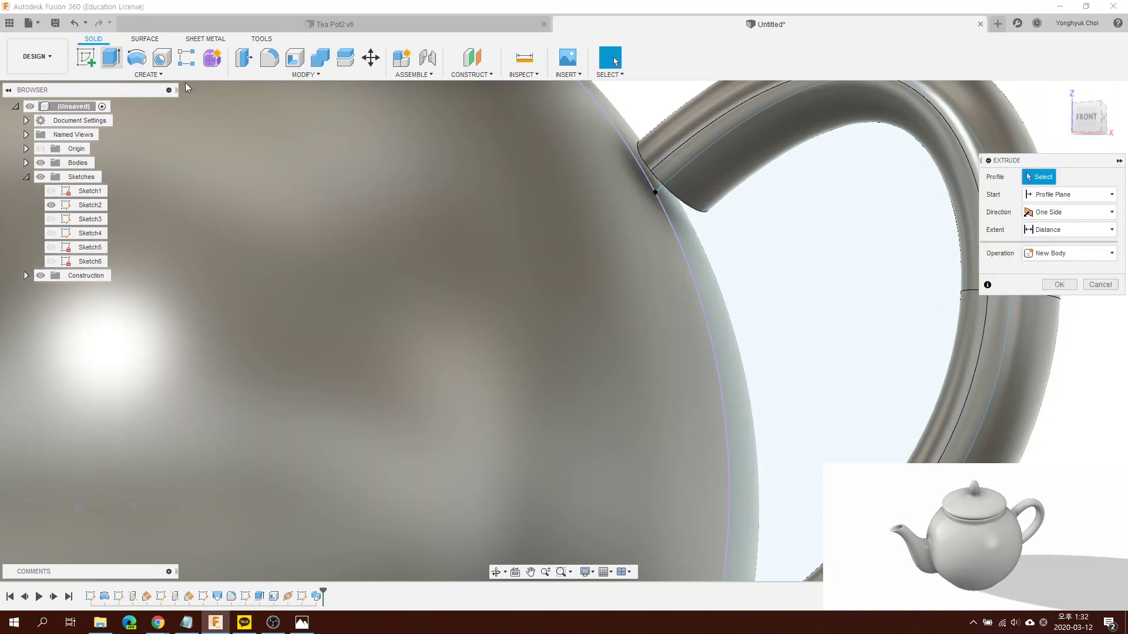
middle_click_drag(780, 286, 690, 190, "shift")
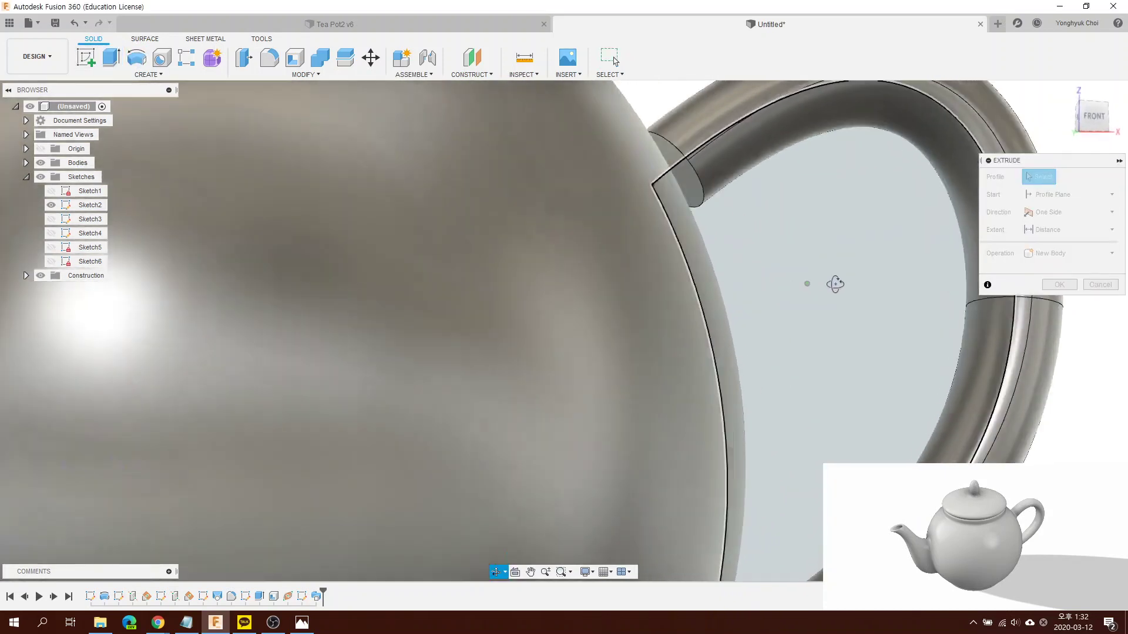
left_click(689, 190)
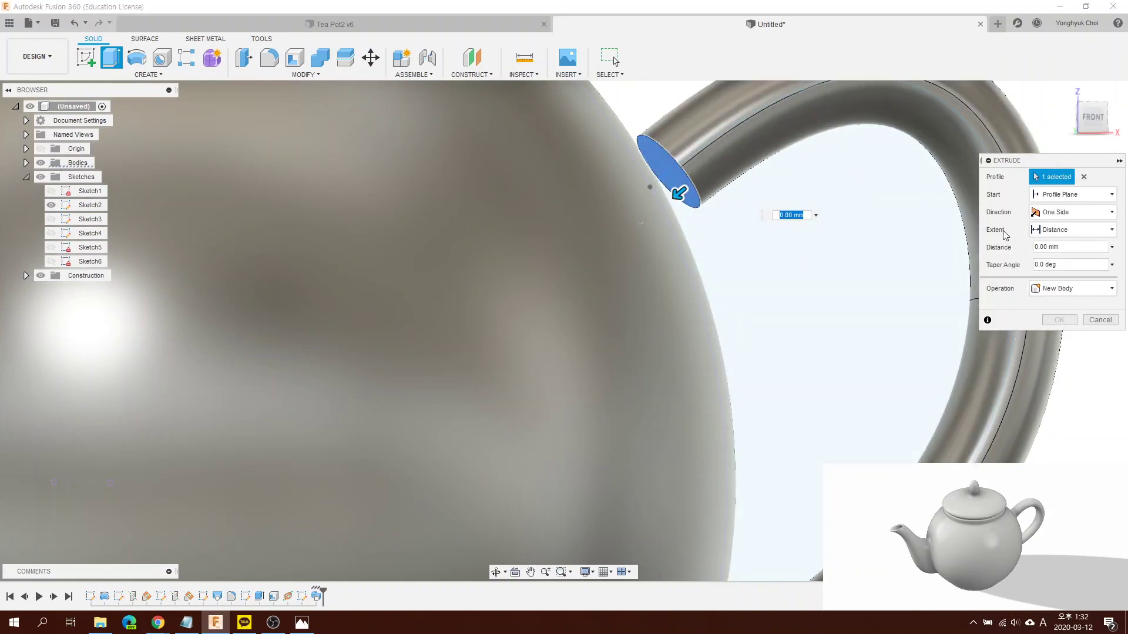
left_click(1087, 230)
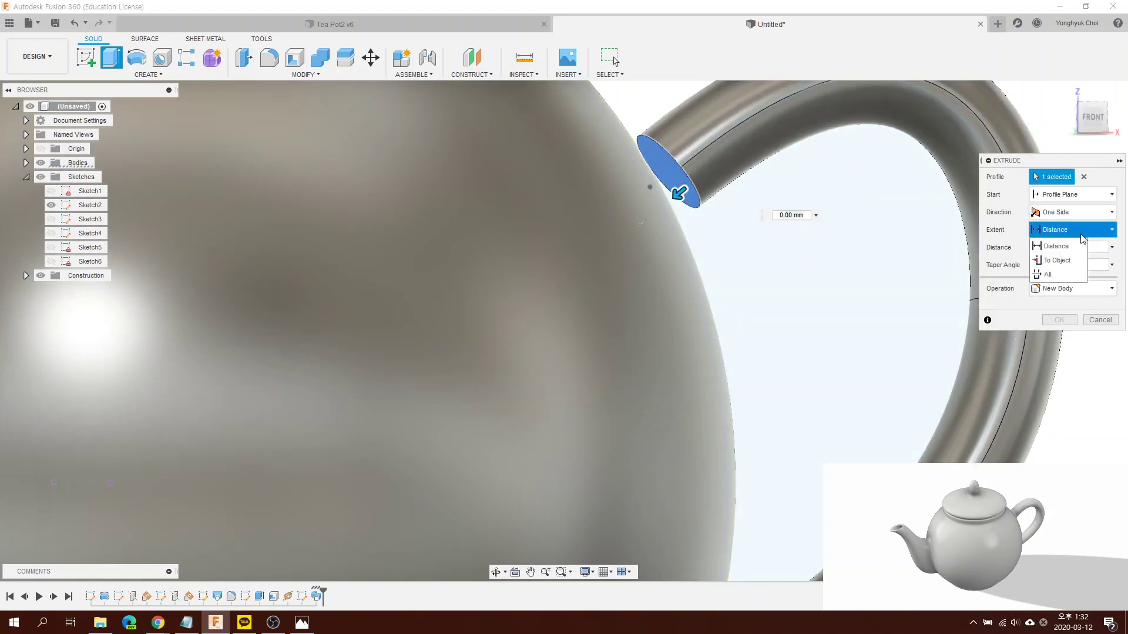
left_click(1073, 256)
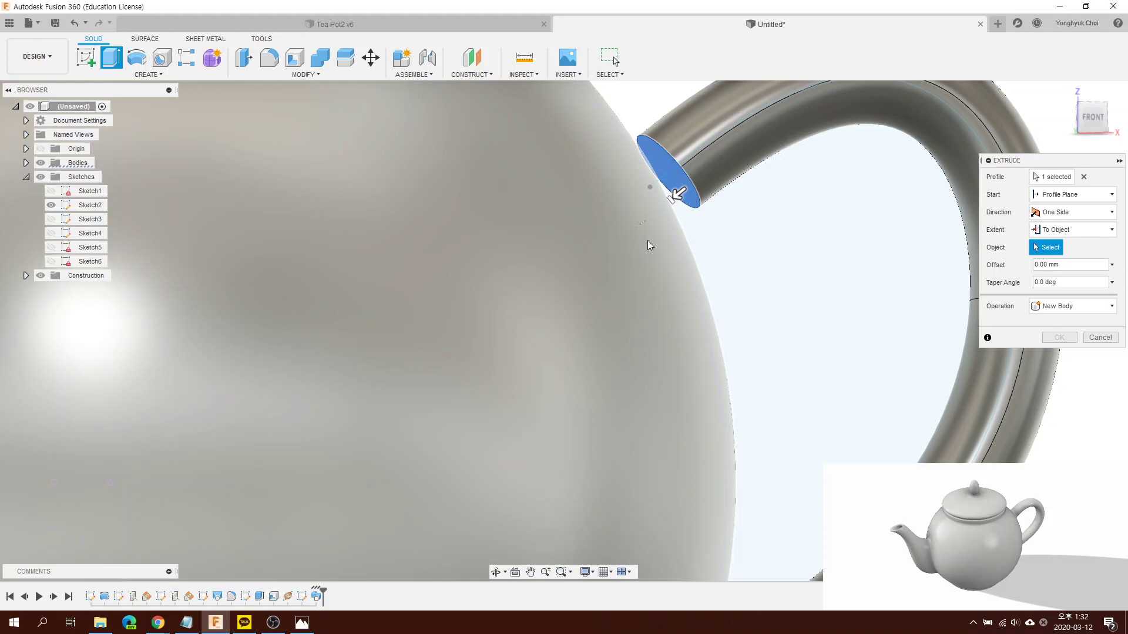
left_click(685, 288)
scroll(636, 322, "up", 2)
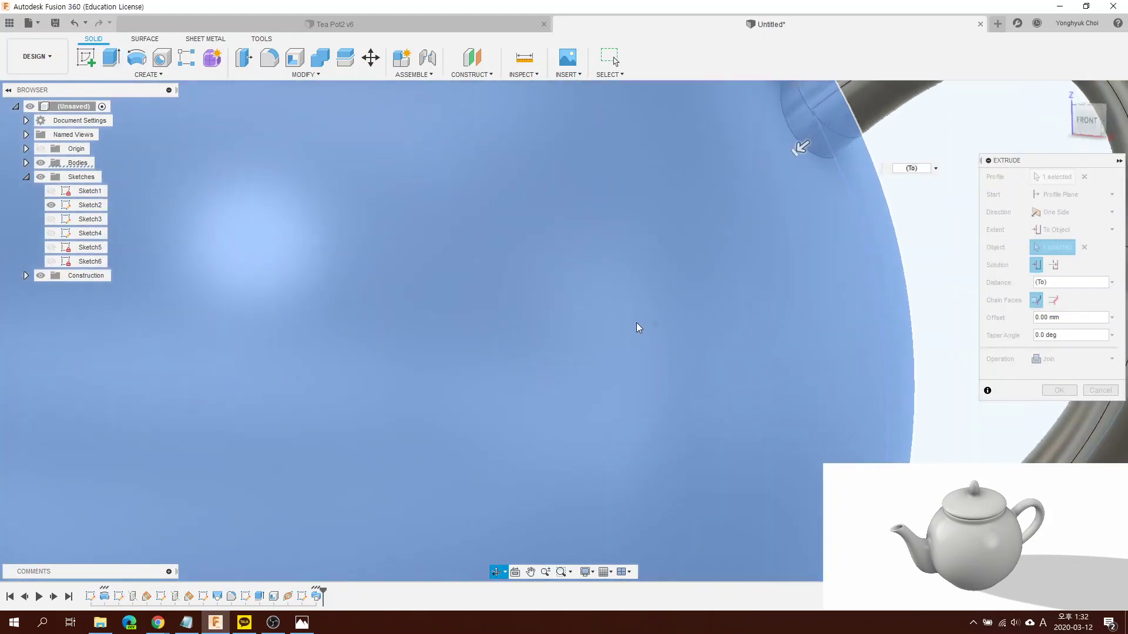
scroll(640, 302, "down", 5)
mouse_move(643, 300)
middle_mouse_down("shift")
mouse_move(800, 329)
mouse_move(769, 334)
middle_mouse_up("shift")
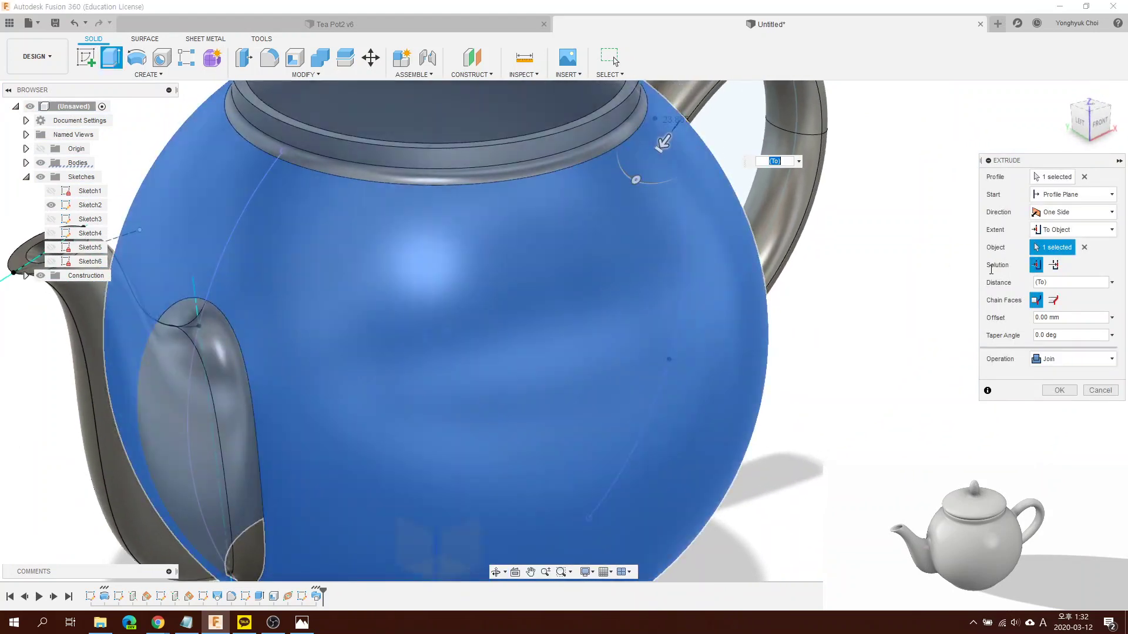
left_click(1094, 121)
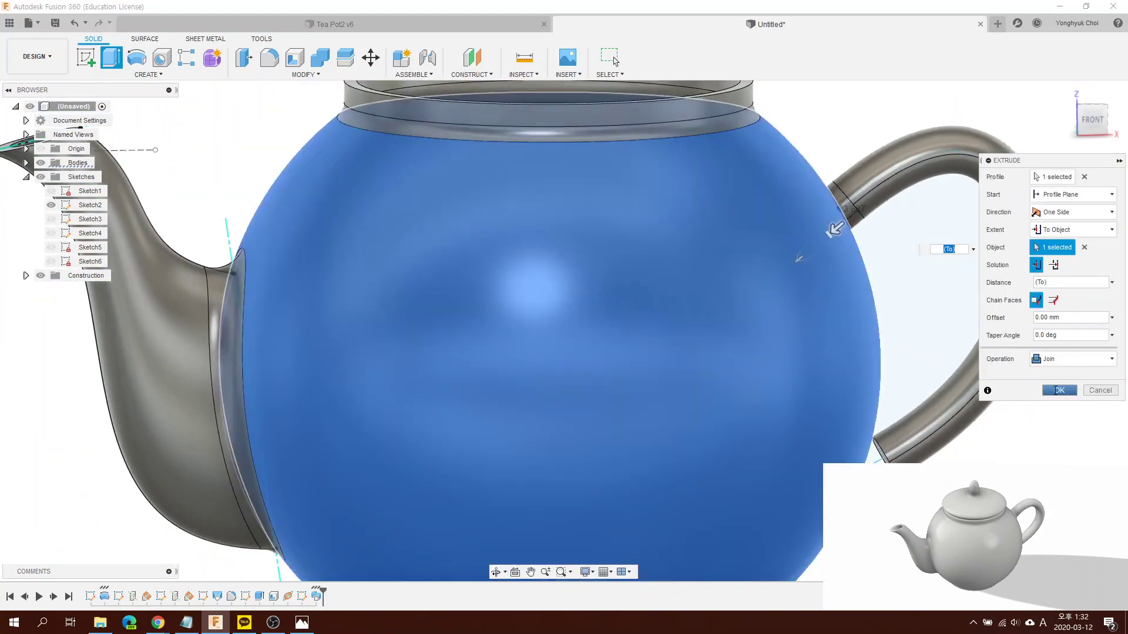
left_click(1058, 390)
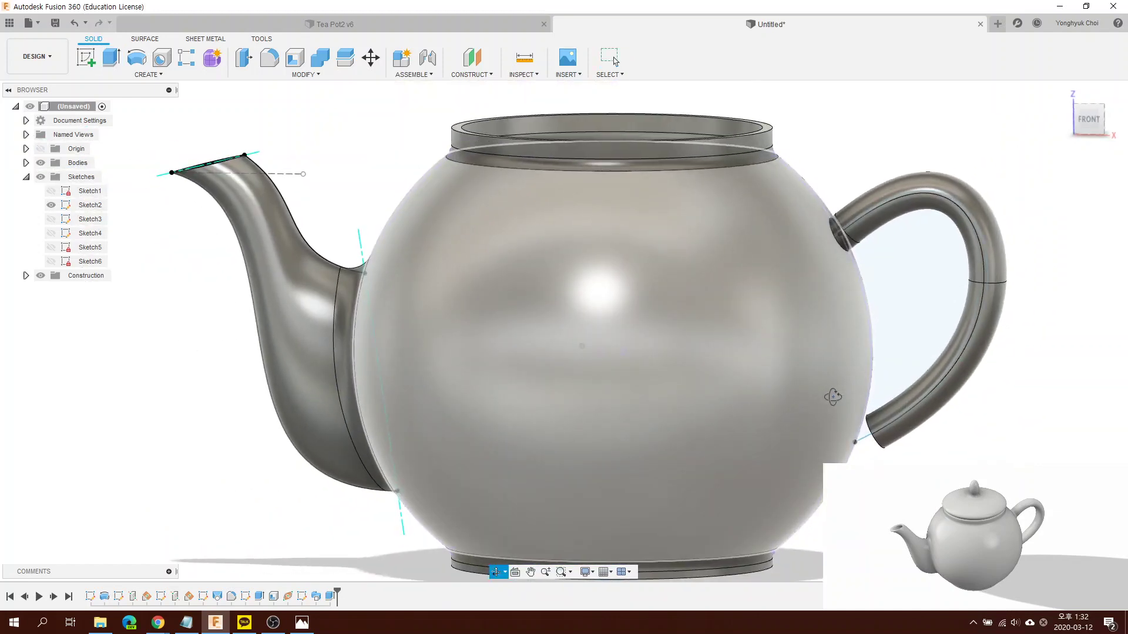
Step: Start an extrude of the handle's lower end face with extent set to To Object
middle_click_drag(833, 397, 823, 329, "shift")
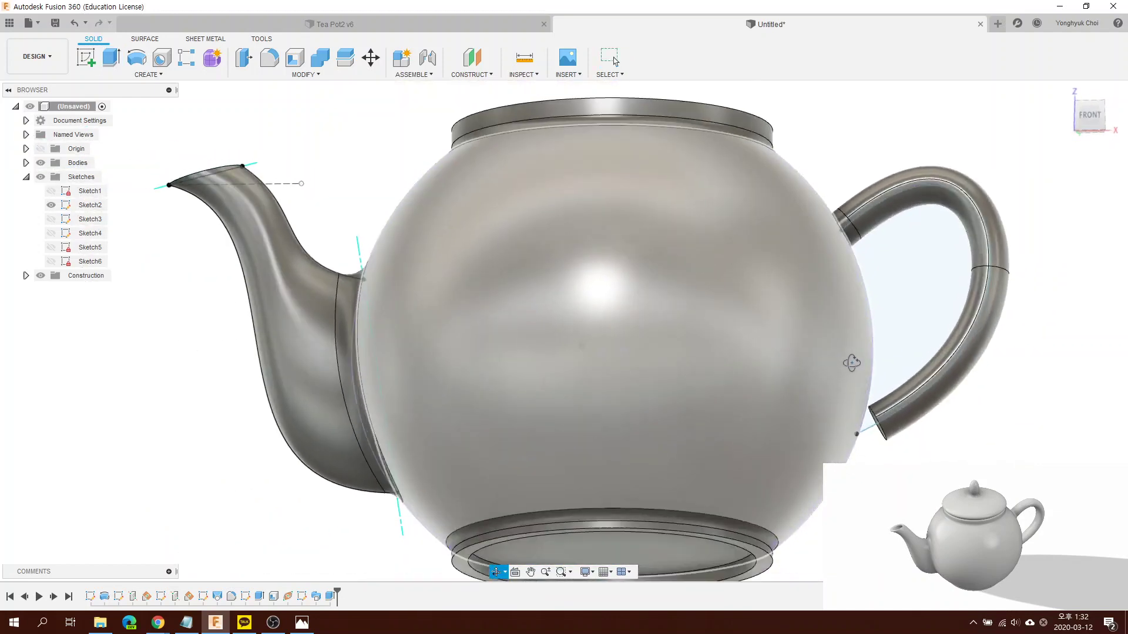
scroll(402, 190, "up", 5)
scroll(818, 436, "up", 1)
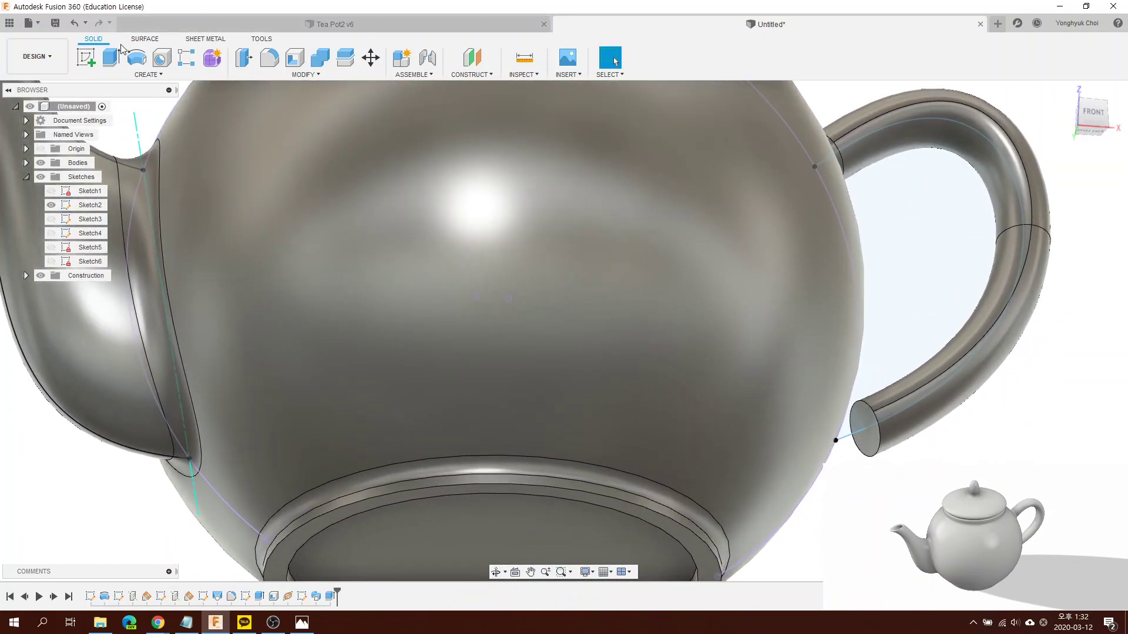
key("e")
left_click(859, 443)
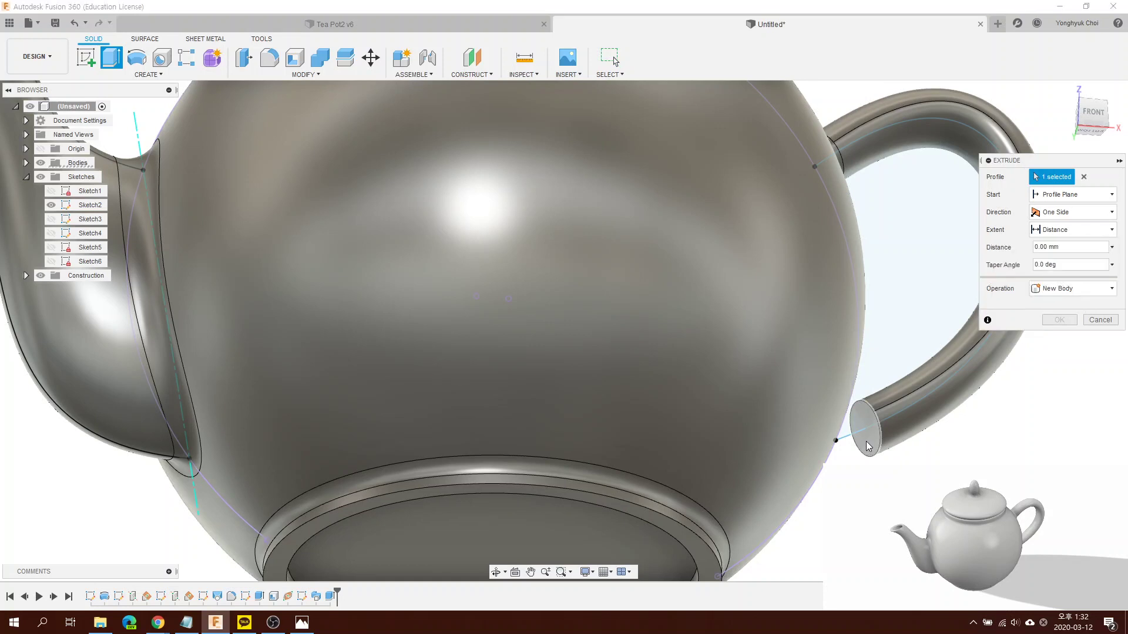
left_click(1070, 227)
left_click(1061, 253)
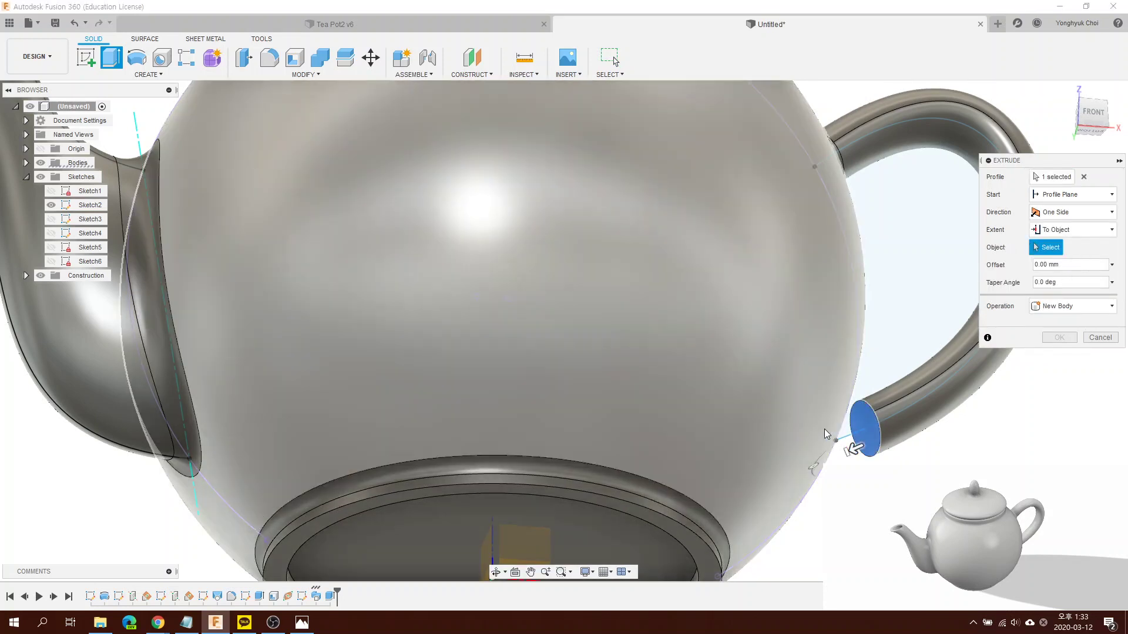
left_click(822, 428)
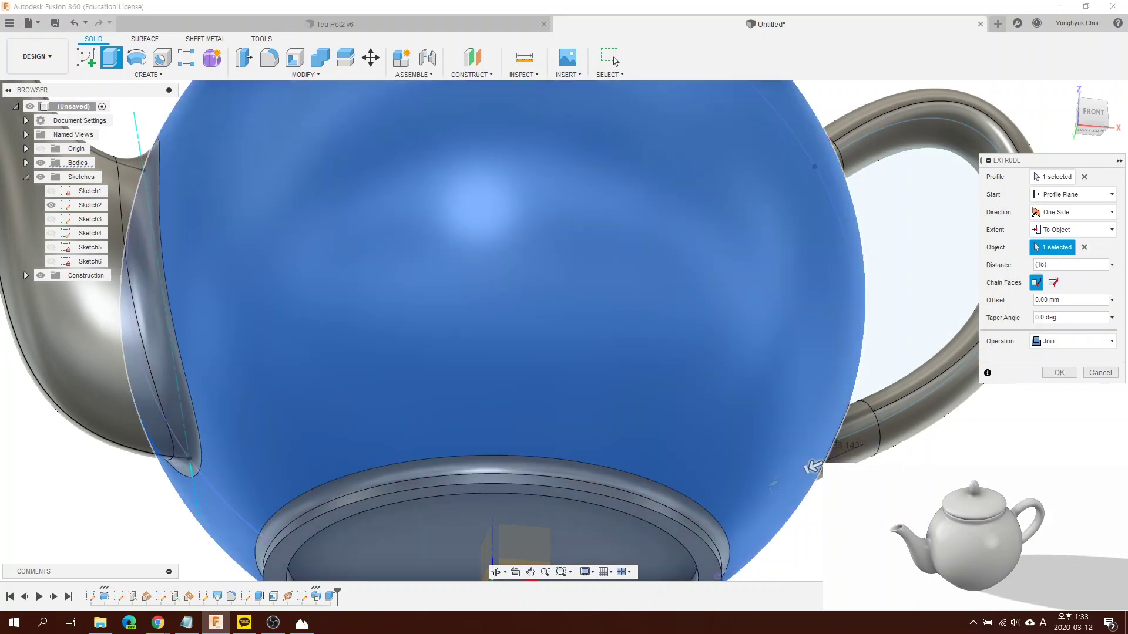
Step: Pick the teapot body as the extrude target and apply the joined extrusion
middle_click_drag(925, 436, 1034, 235, "shift")
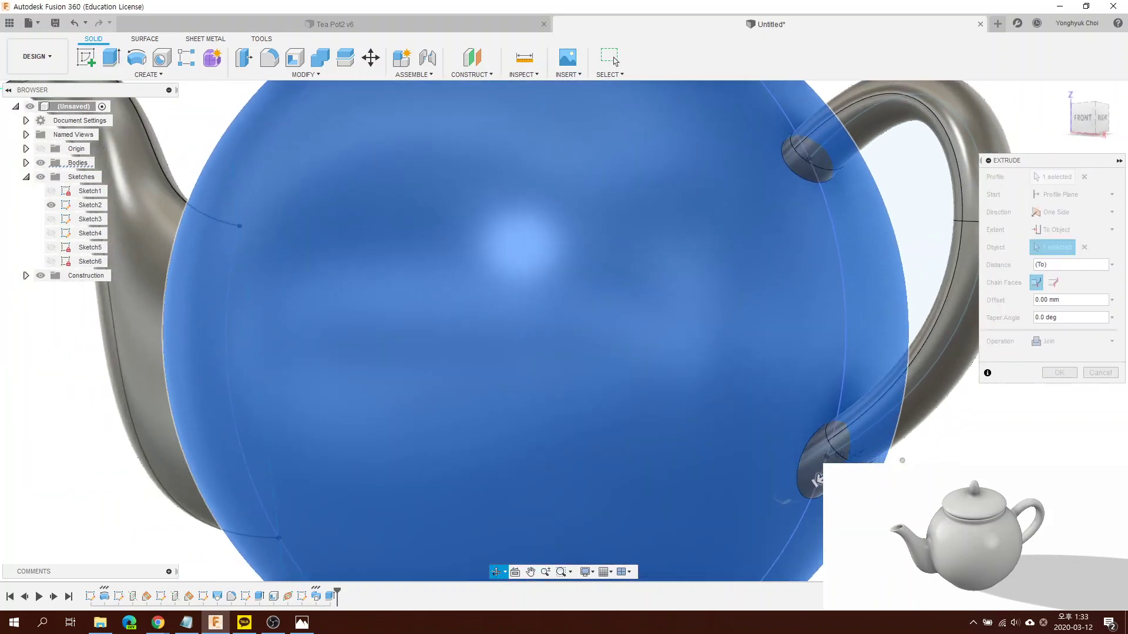
scroll(838, 415, "up", 3)
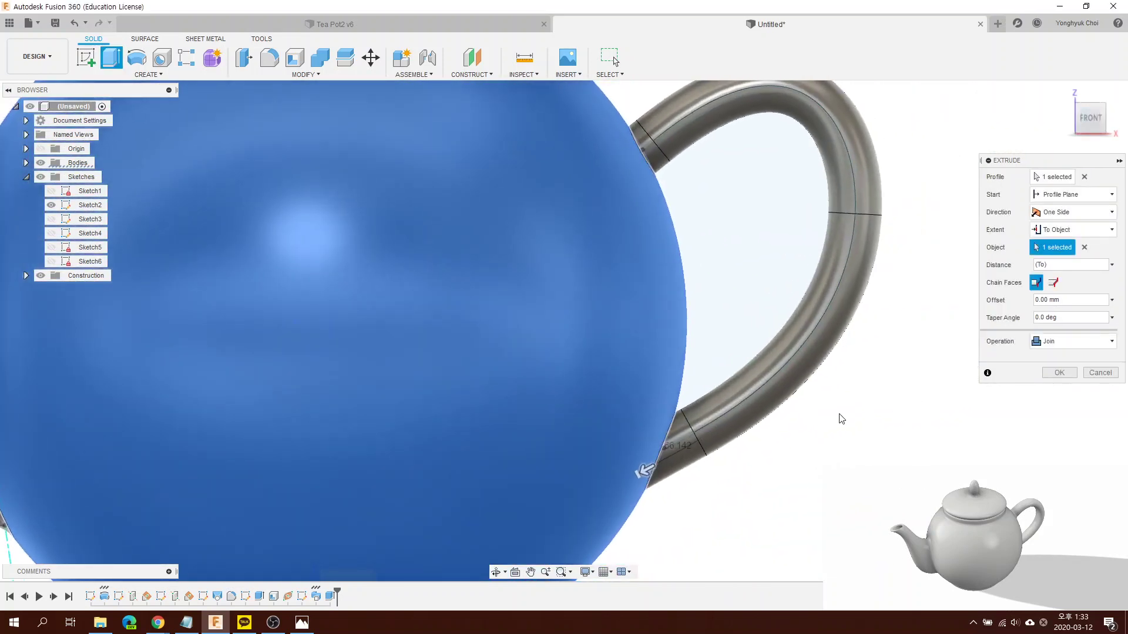
scroll(767, 378, "up", 3)
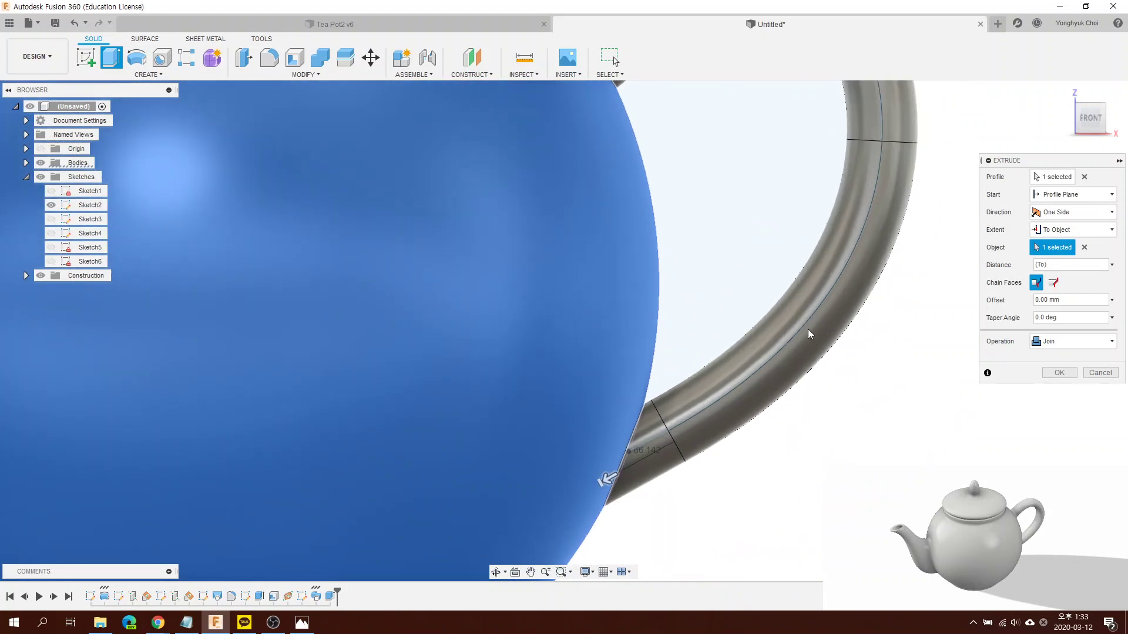
scroll(638, 381, "down", 2)
scroll(611, 412, "down", 3)
scroll(603, 175, "down", 3)
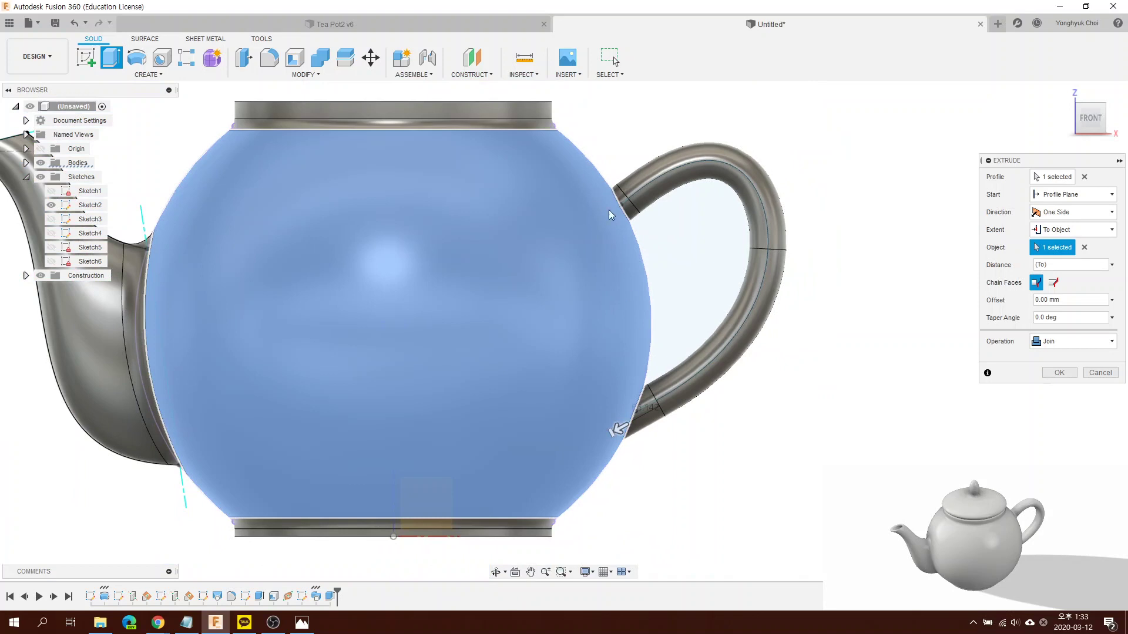
left_click(609, 210)
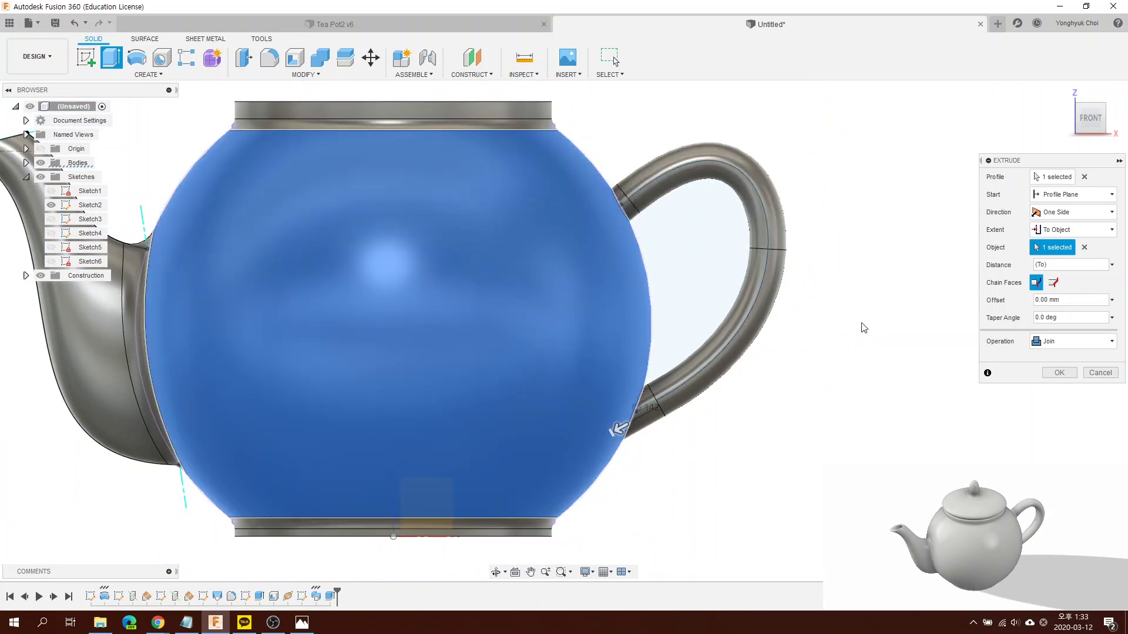
left_click(1064, 377)
left_click(1065, 371)
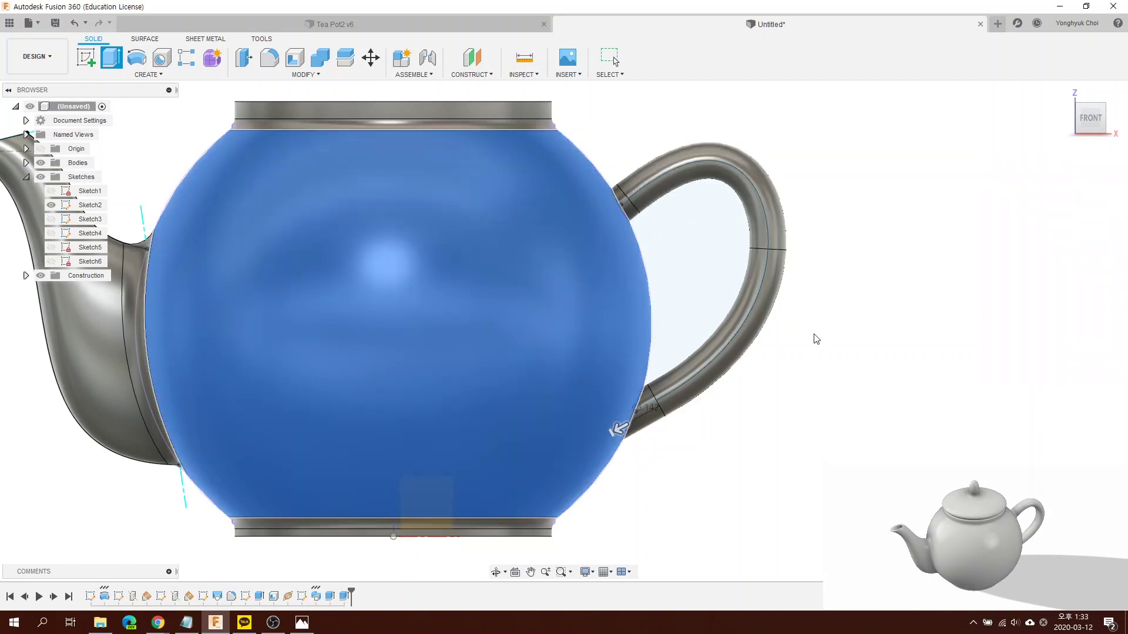
scroll(660, 313, "down", 3)
mouse_move(755, 378)
middle_mouse_down("shift")
mouse_move(761, 352)
mouse_move(774, 367)
middle_mouse_up("shift")
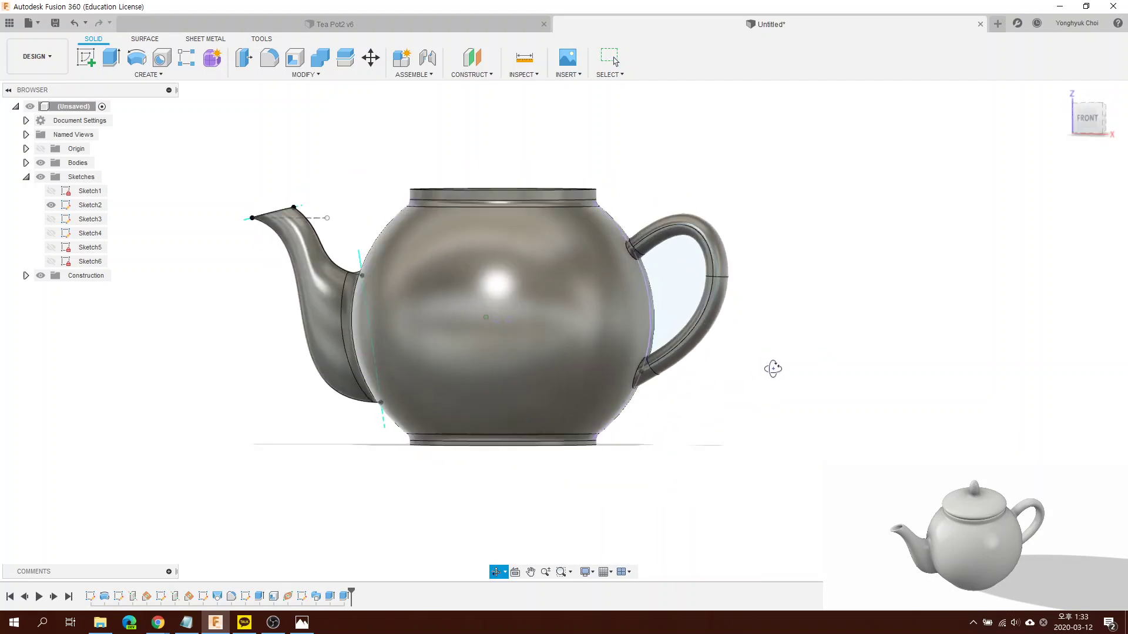
scroll(699, 302, "up", 3)
scroll(676, 297, "up", 4)
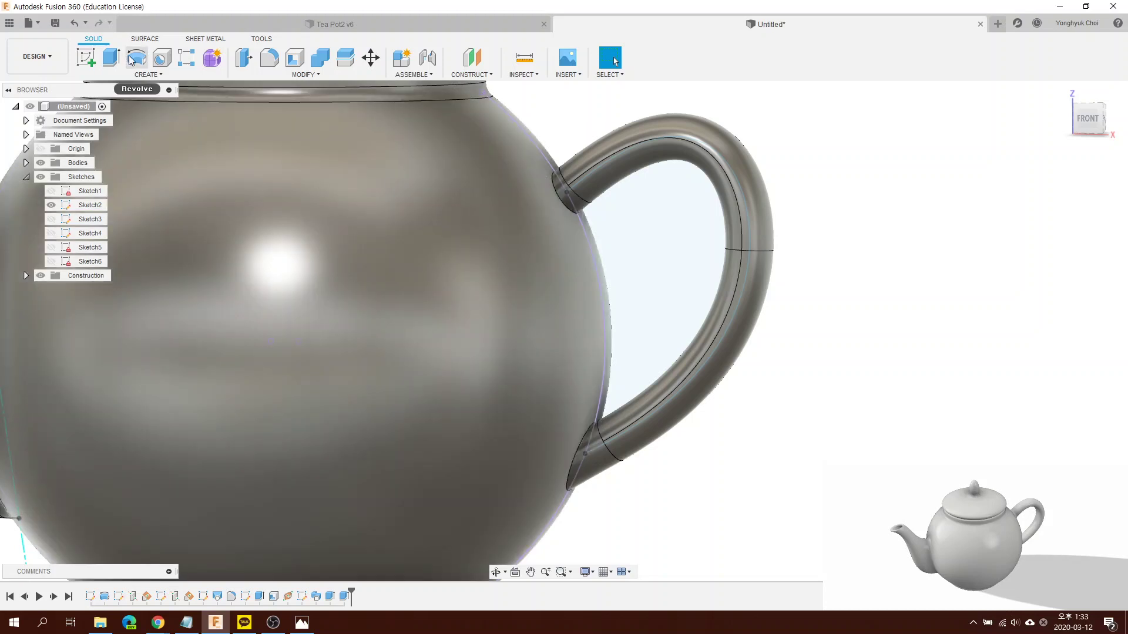
key("f")
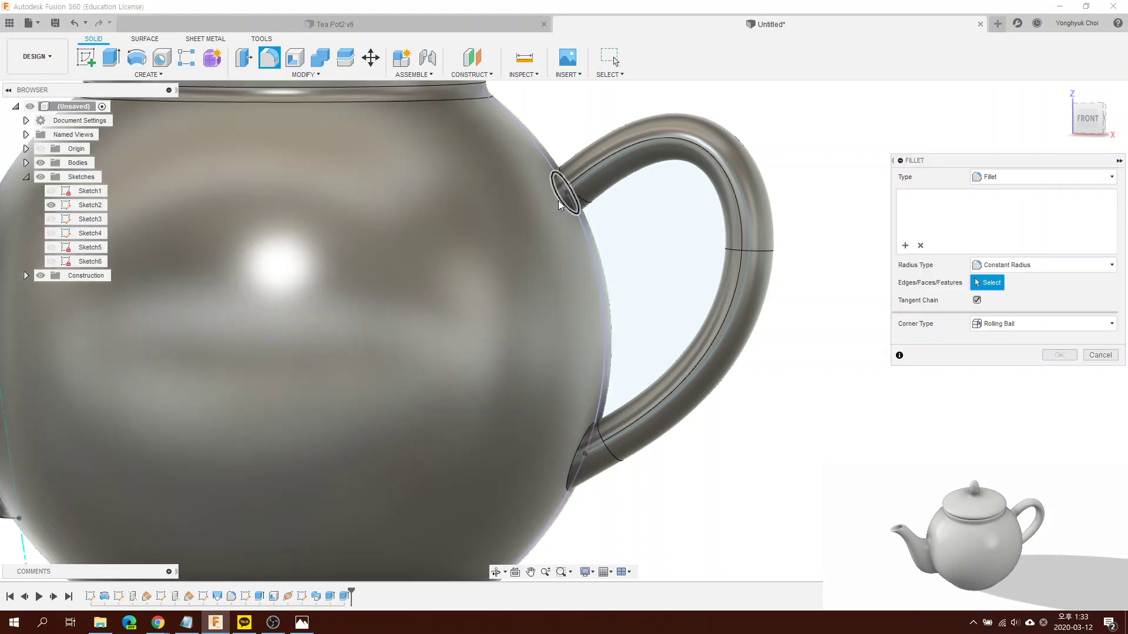
left_click(560, 203)
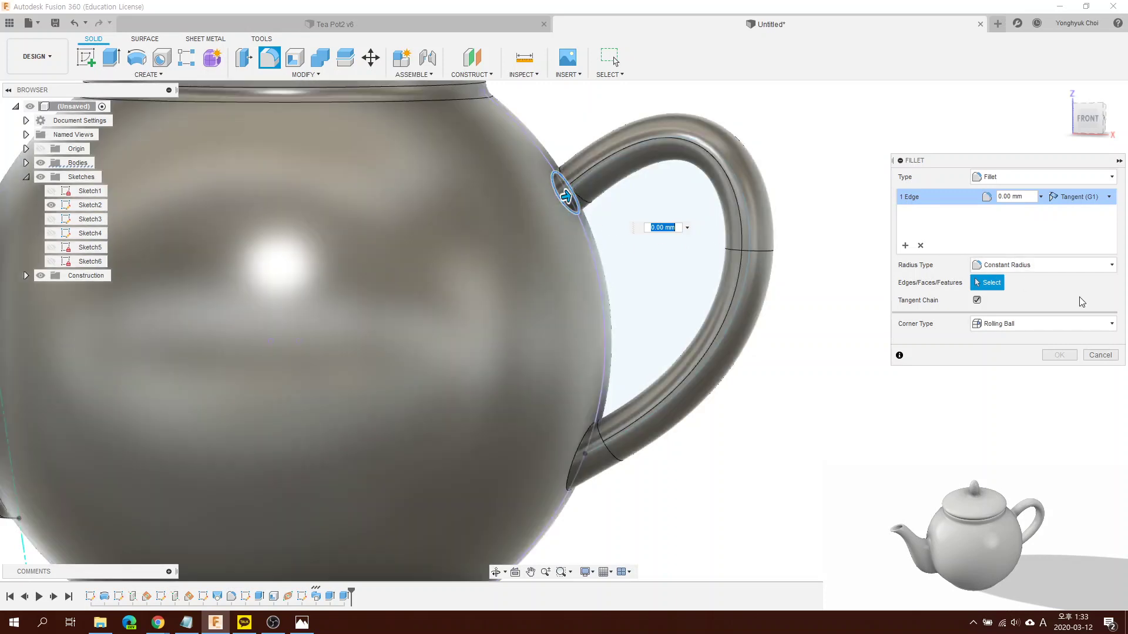
left_click(1048, 265)
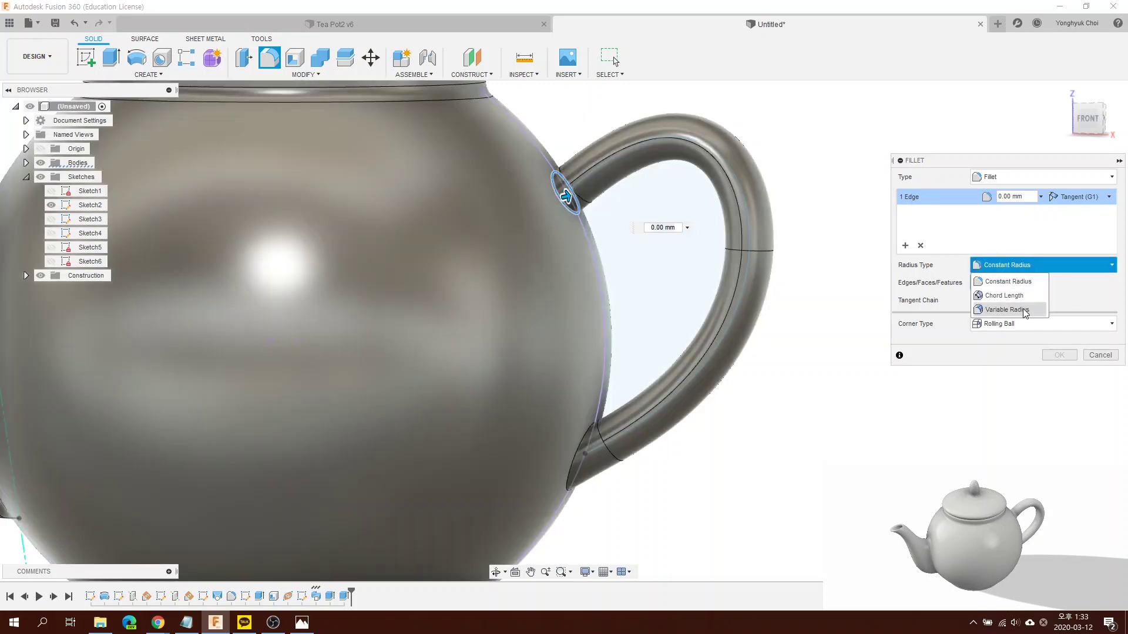
left_click(1001, 308)
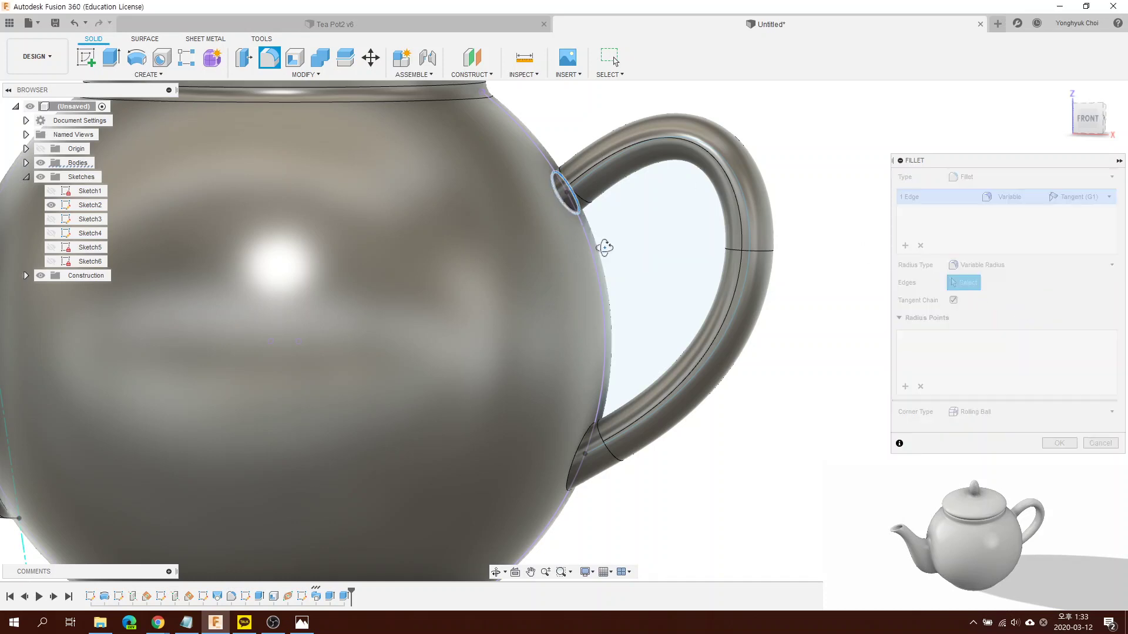
middle_click_drag(617, 203, 600, 291, "shift")
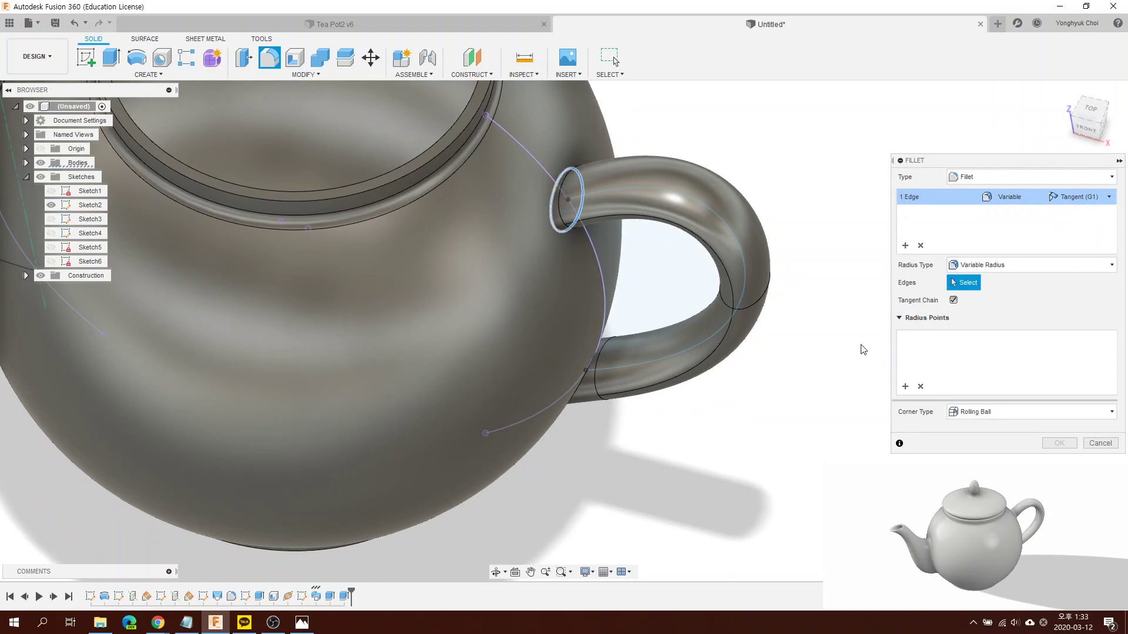
left_click(557, 185)
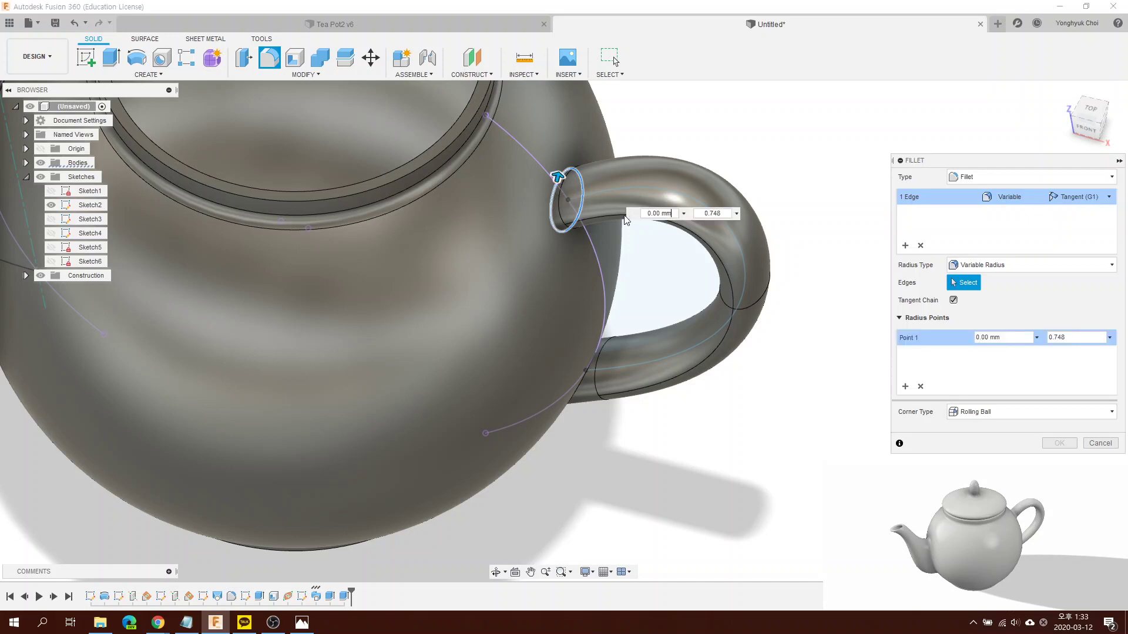
left_click_drag(1066, 338, 1059, 341)
key("Return")
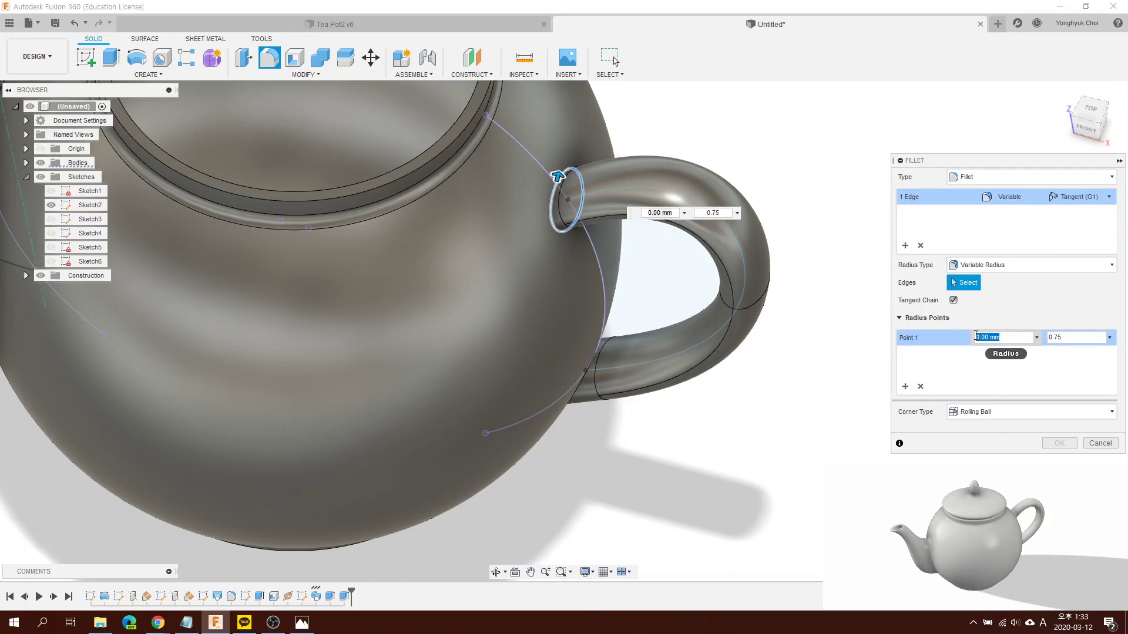
type("10")
type("20")
key("Return")
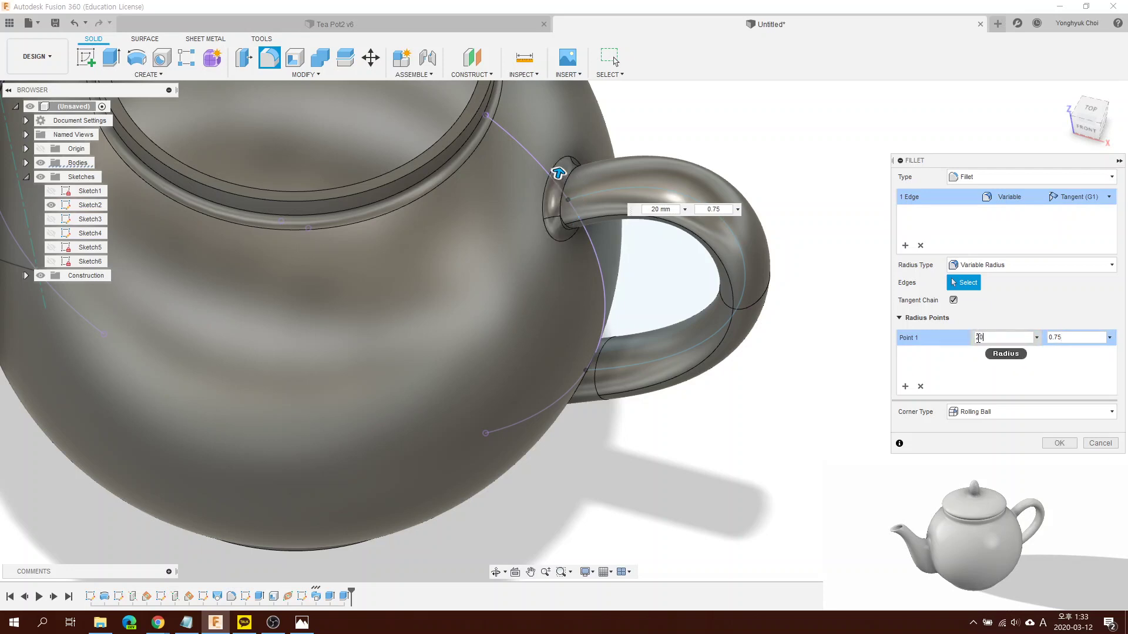
left_click(734, 353)
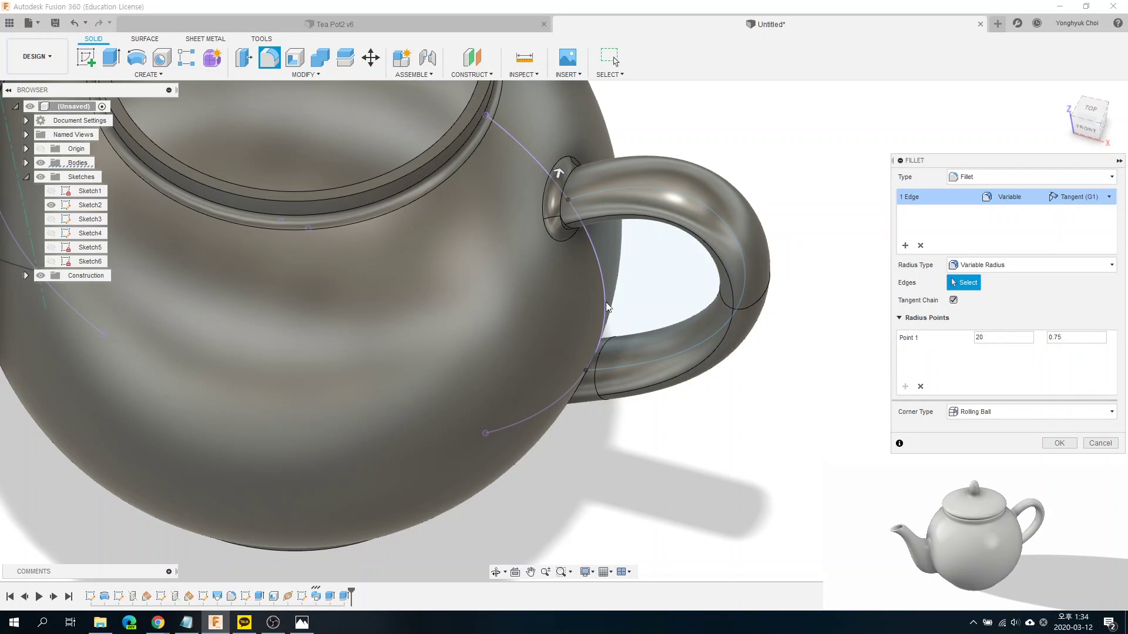
middle_click_drag(607, 305, 580, 206, "shift")
left_click(579, 206)
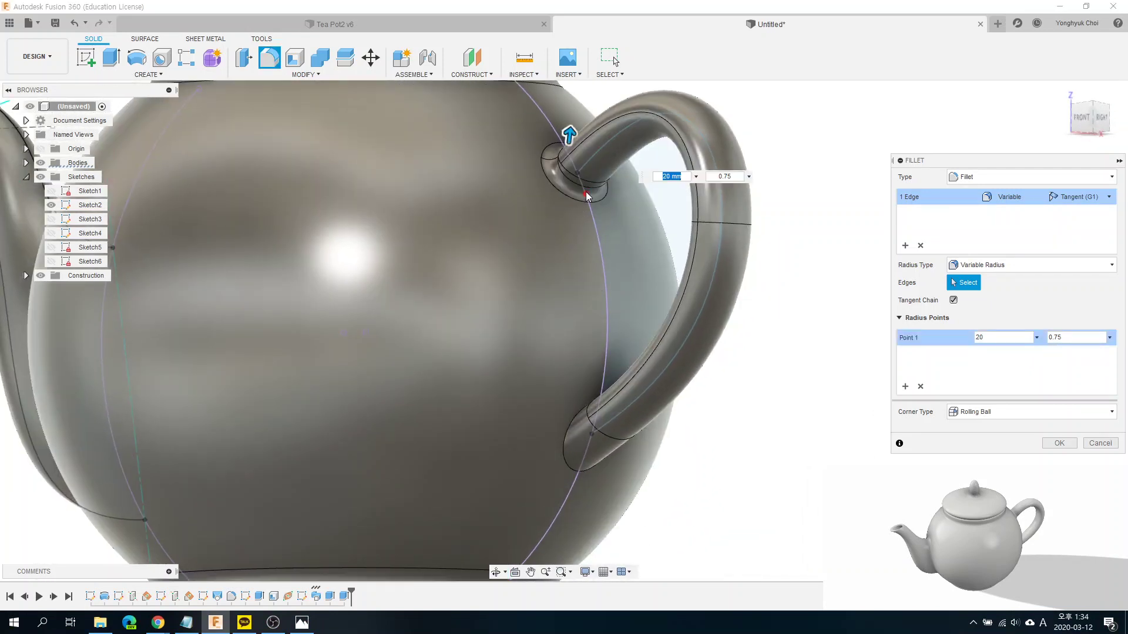
left_click(586, 195)
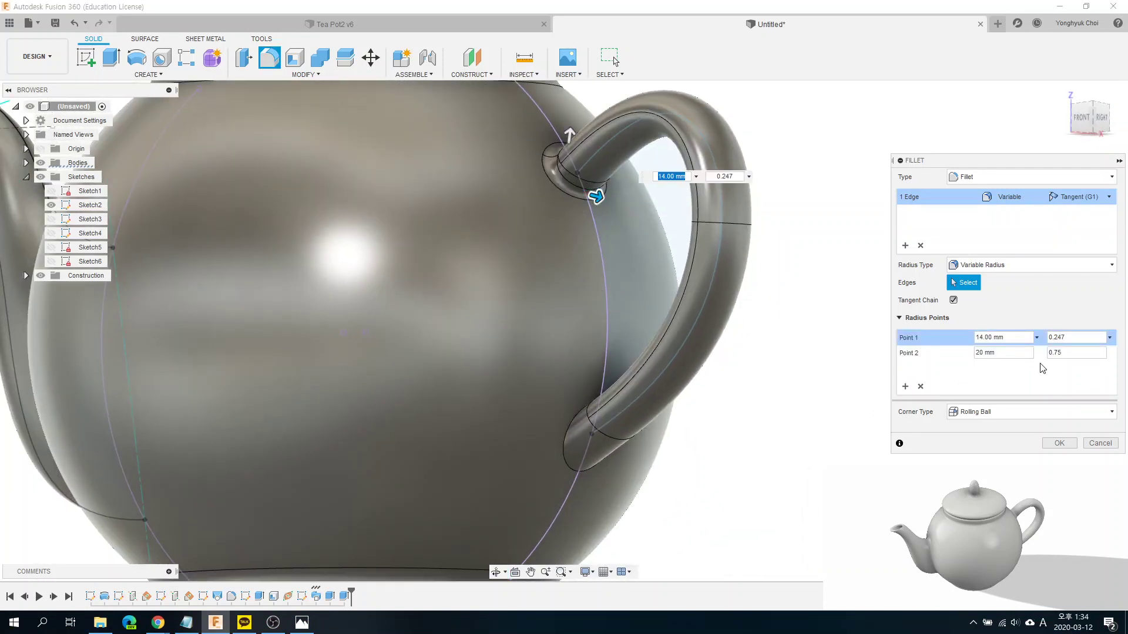
left_click_drag(1068, 338, 1060, 343)
type("5")
left_click_drag(996, 338, 981, 337)
type("40m")
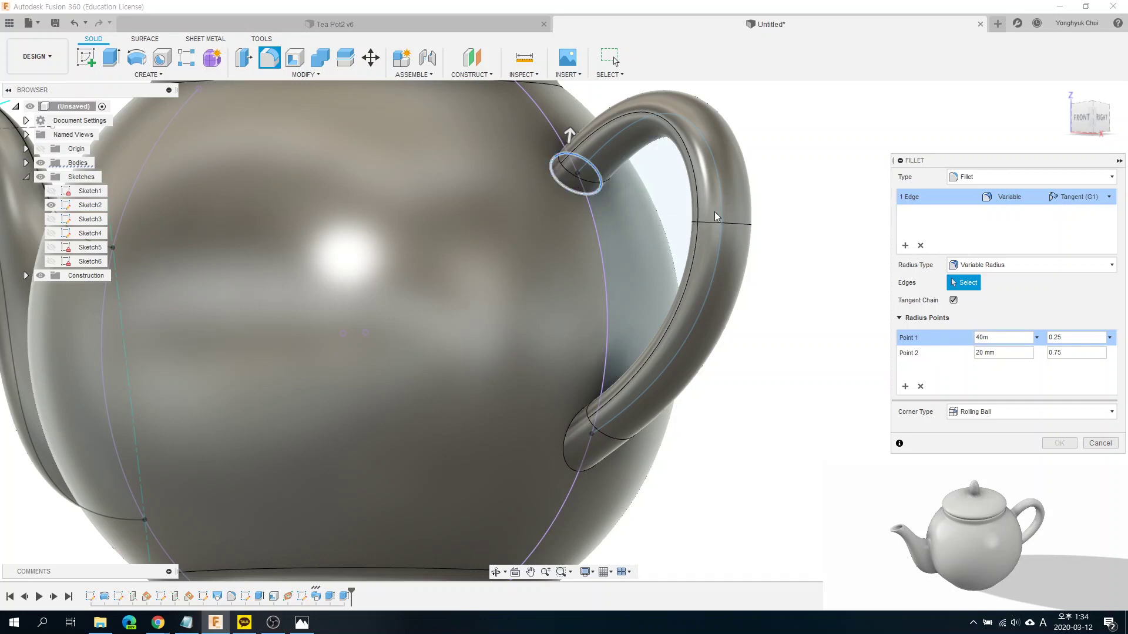
mouse_move(633, 217)
middle_mouse_down("shift")
mouse_move(657, 253)
mouse_move(640, 214)
mouse_move(588, 208)
middle_mouse_up("shift")
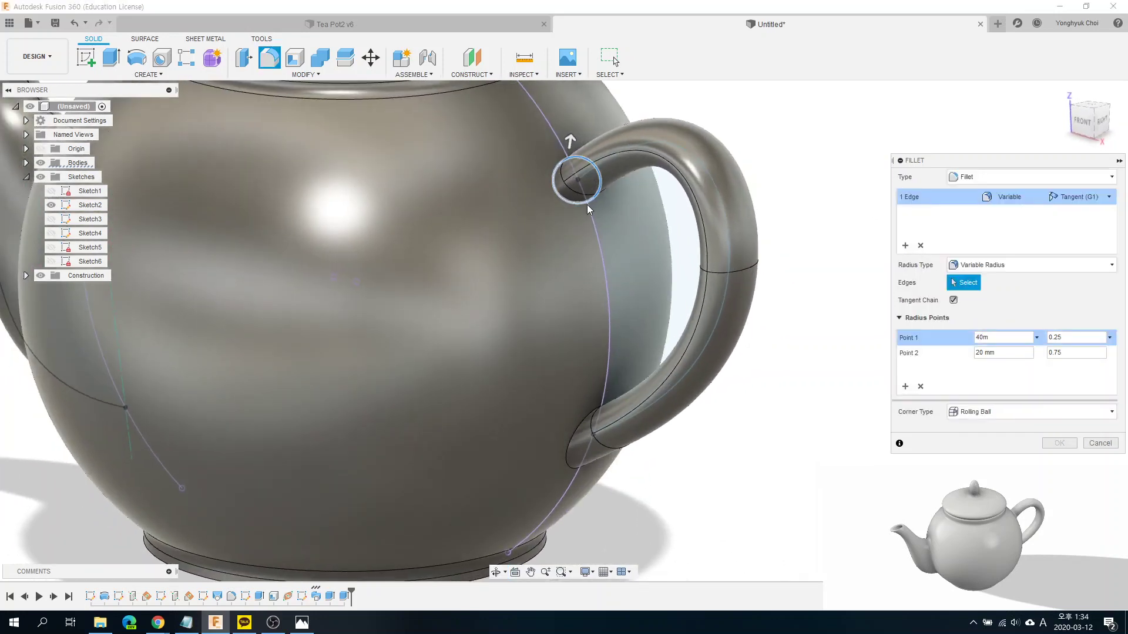
middle_click_drag(723, 224, 556, 212, "shift")
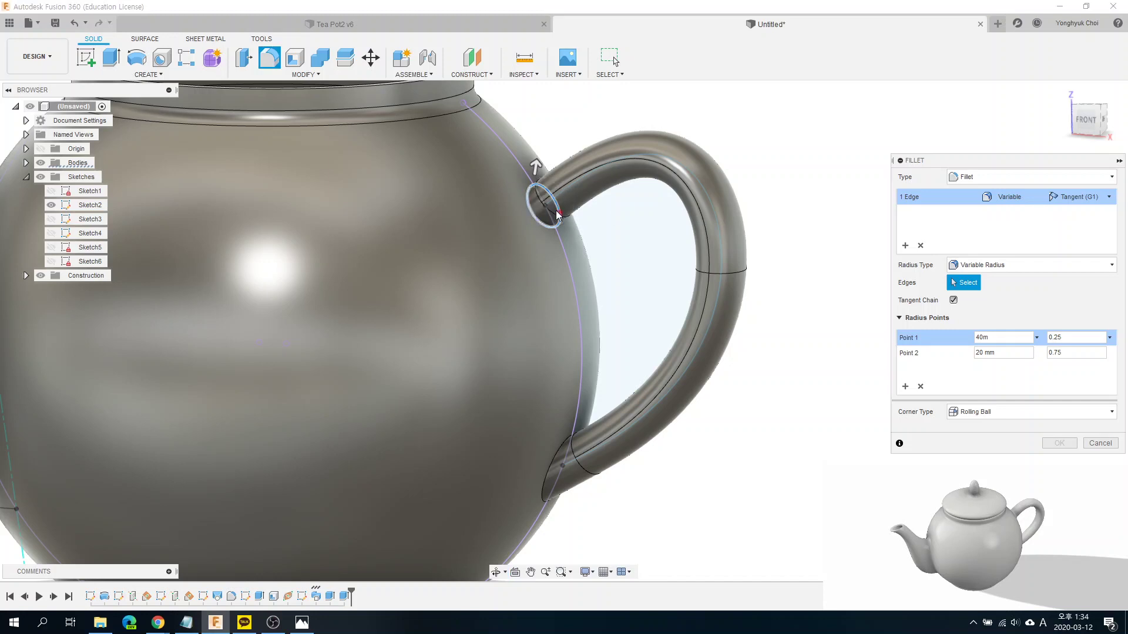
left_click(1112, 442)
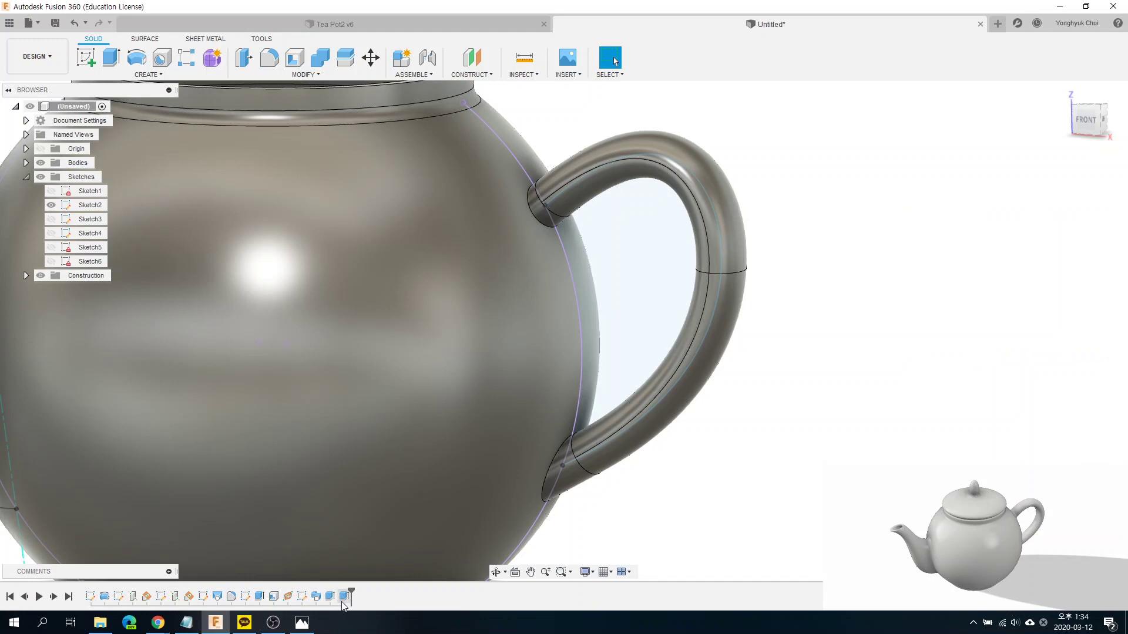
Step: Re-edit the handle sweep, shortening its second end distance to 0.818
left_click(316, 598)
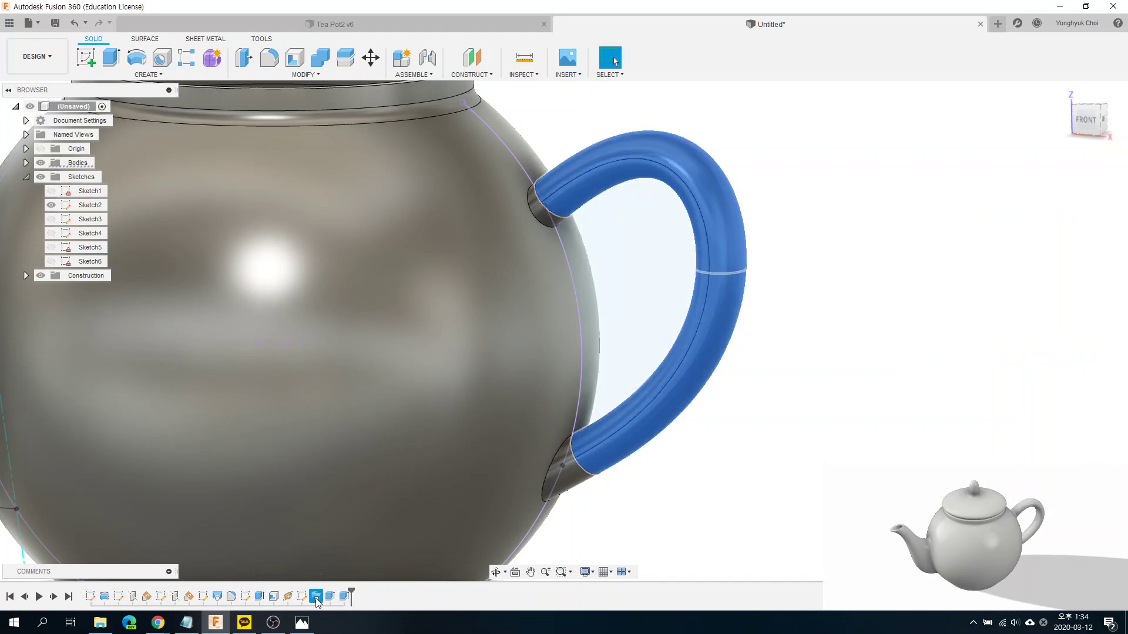
right_click(315, 598)
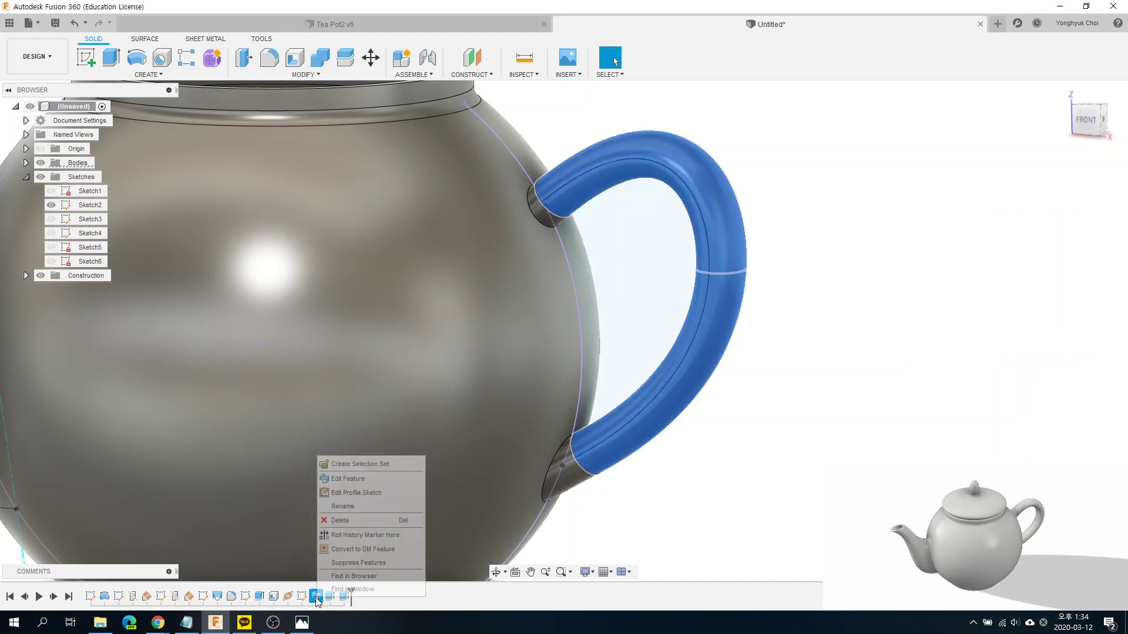
left_click(354, 479)
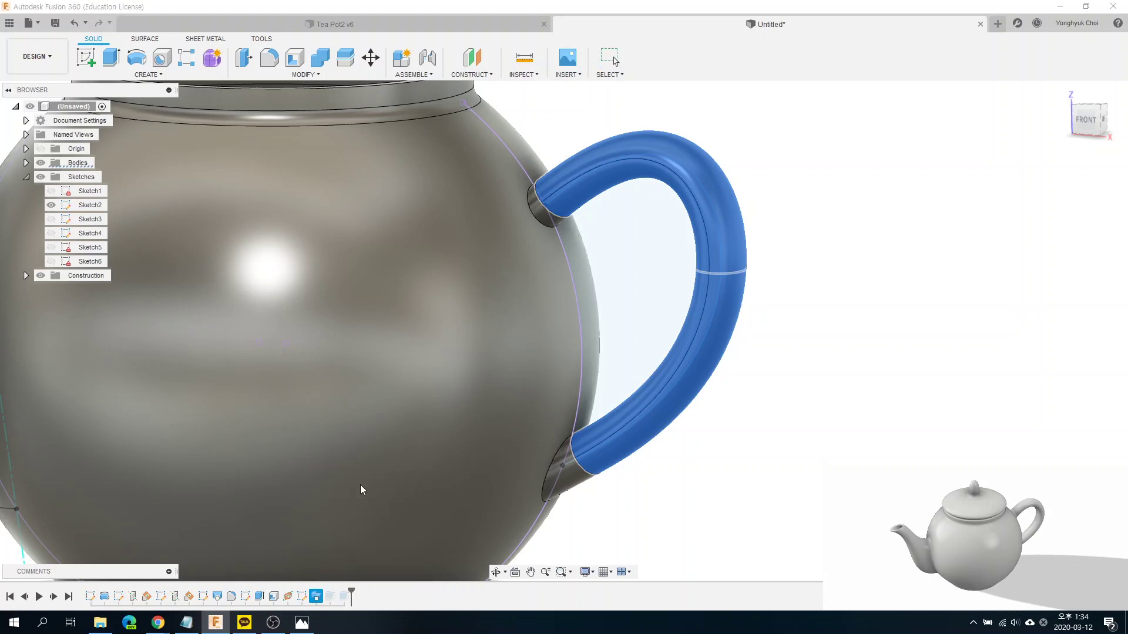
left_click_drag(544, 205, 566, 187)
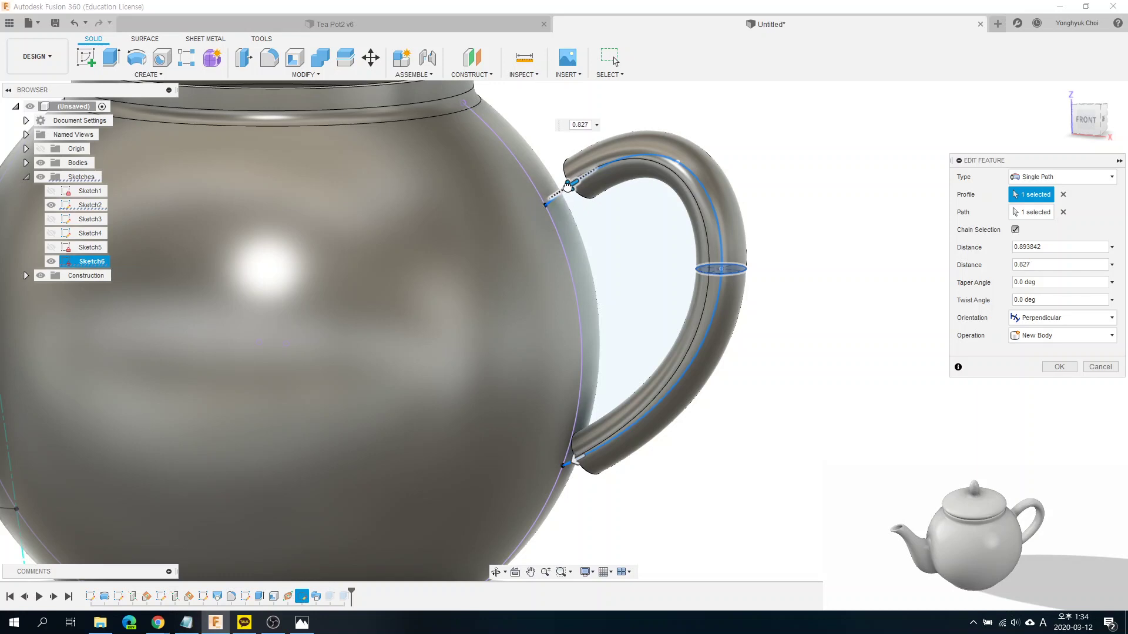
left_click_drag(567, 186, 573, 184)
left_click(1055, 368)
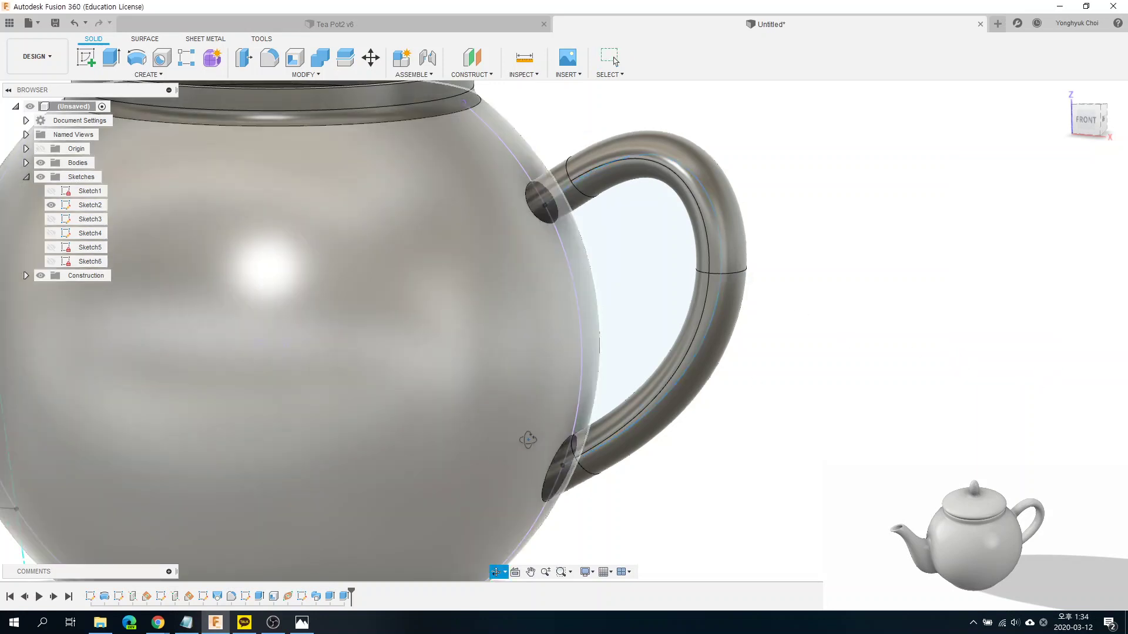
middle_click_drag(528, 440, 515, 450, "shift")
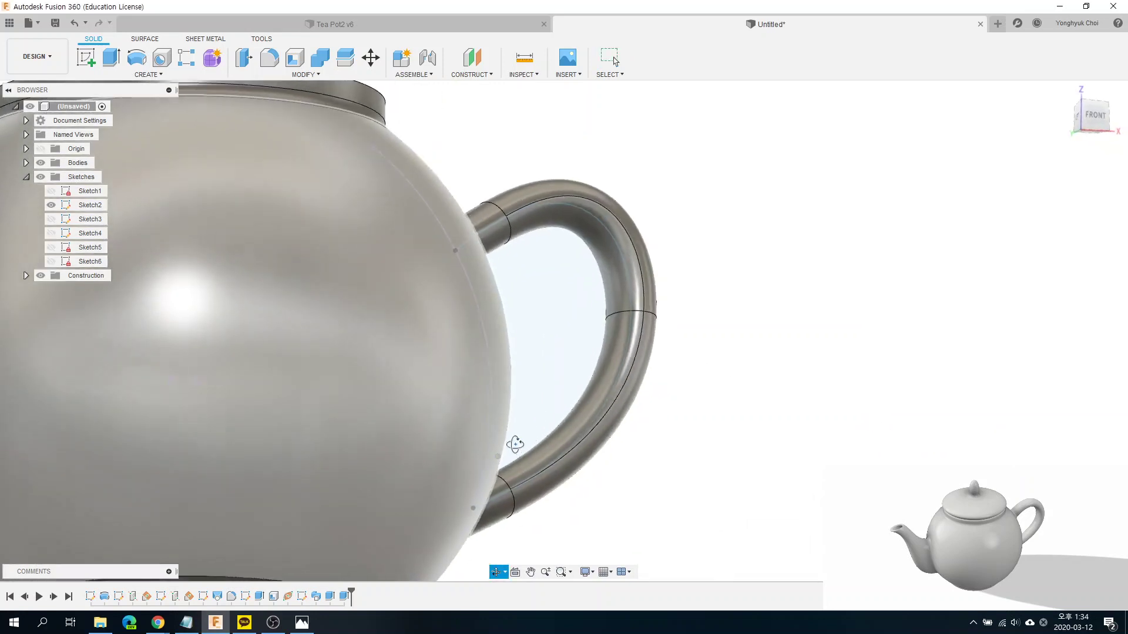
Step: Start a variable-radius fillet on the upper handle-to-body edge
key("Escape")
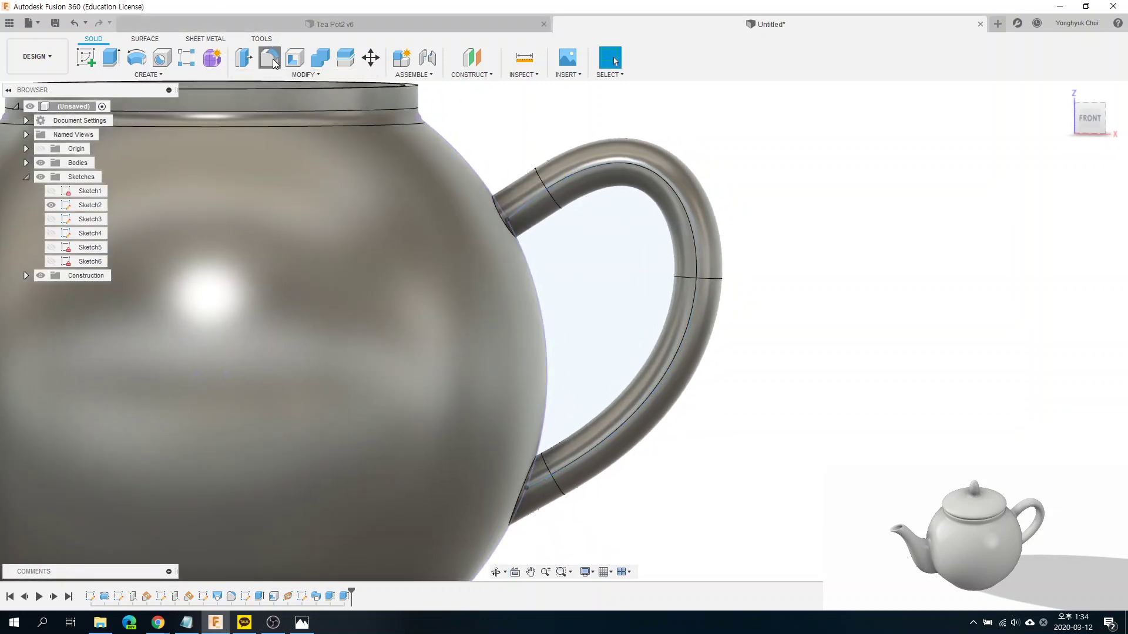
left_click(274, 63)
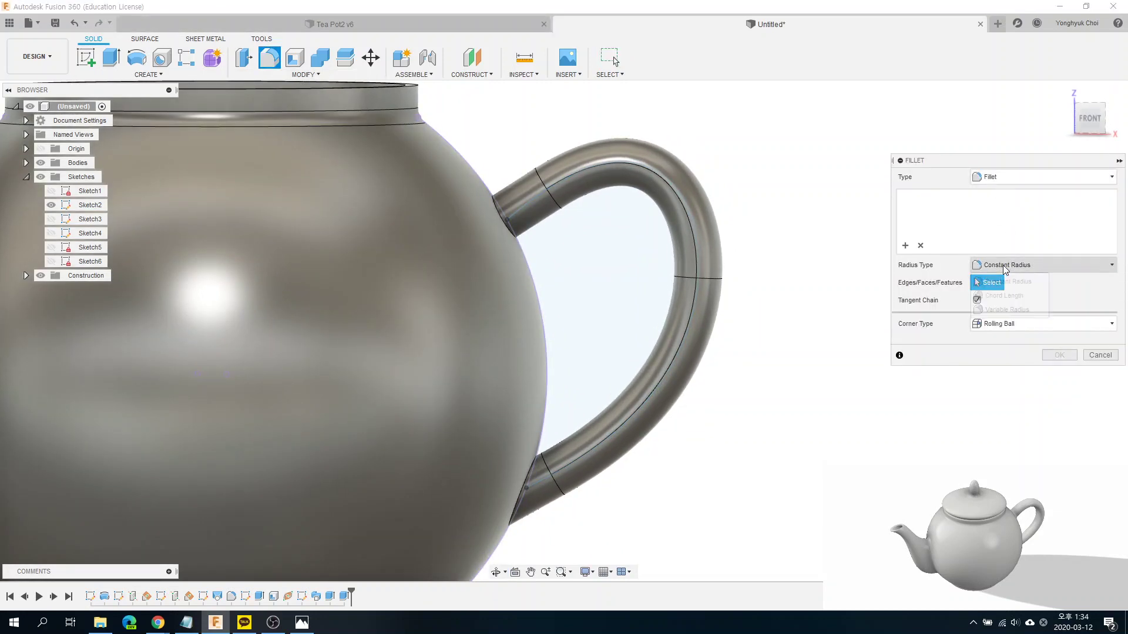
left_click(1003, 265)
left_click(1002, 308)
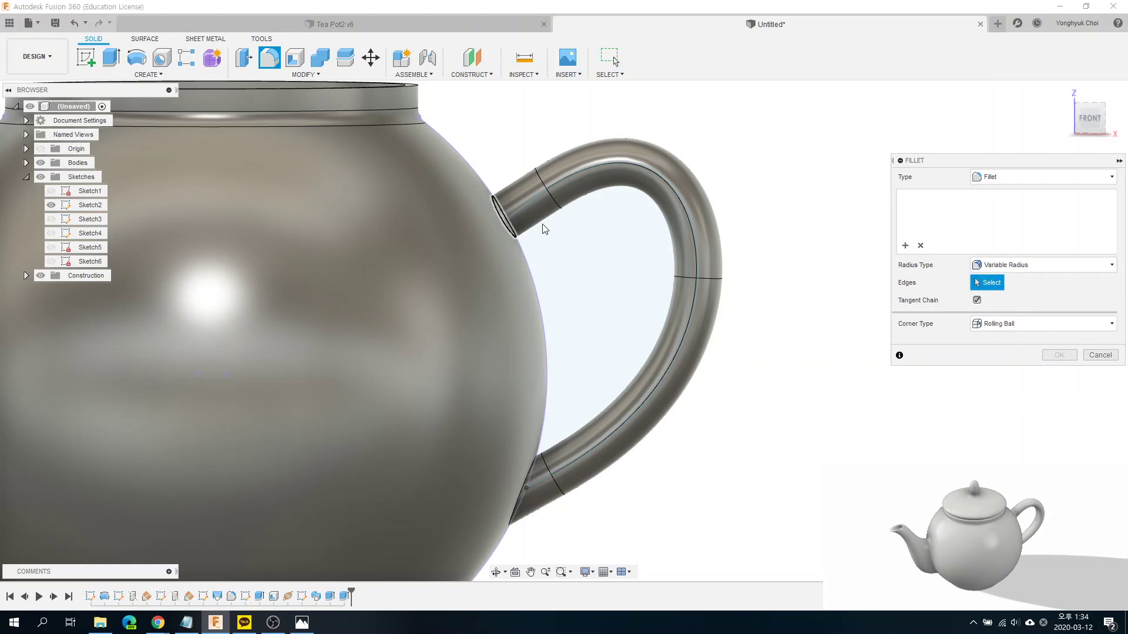
left_click(499, 222)
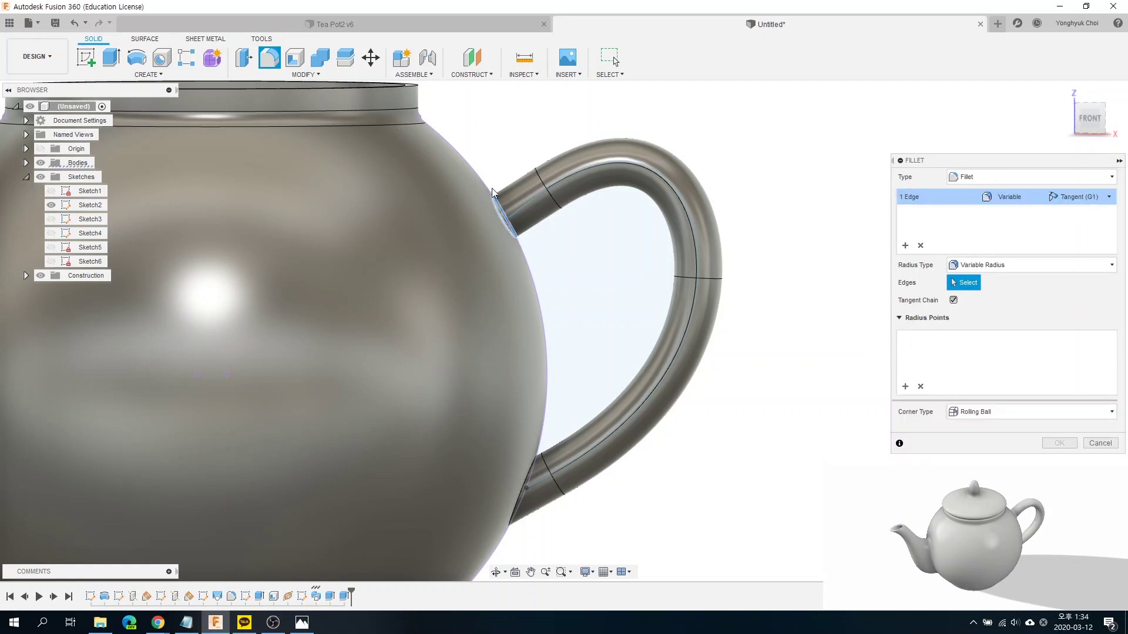
Step: Add radius points along the edge: 20 mm at 0.75 and 40 mm at 0.25
middle_click_drag(506, 202, 553, 164, "shift")
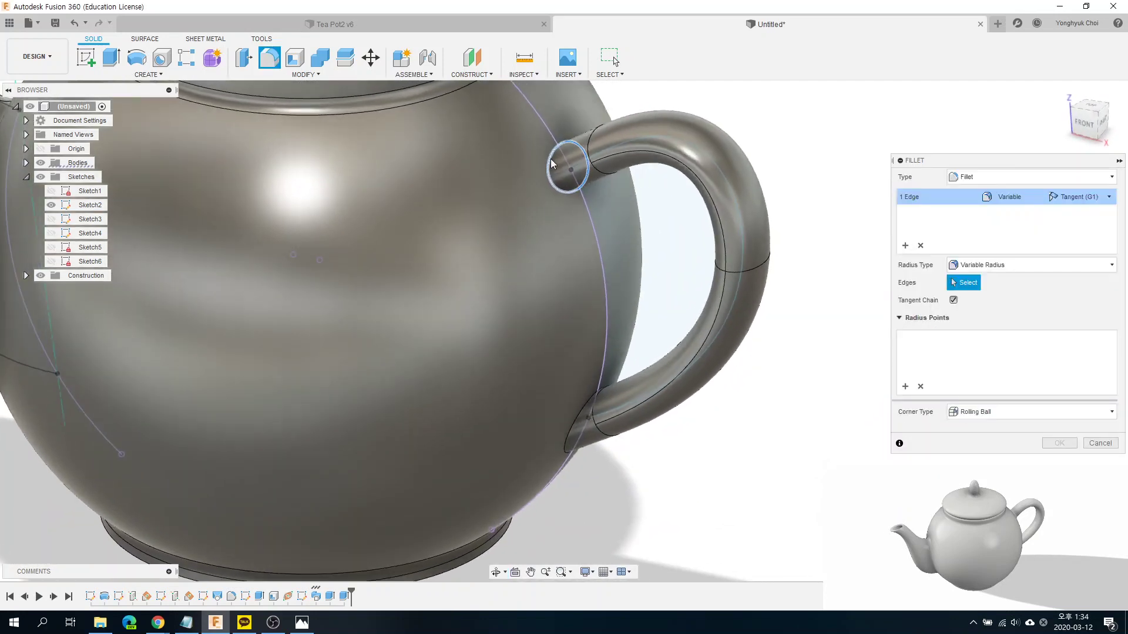
left_click(558, 145)
left_click(1061, 338)
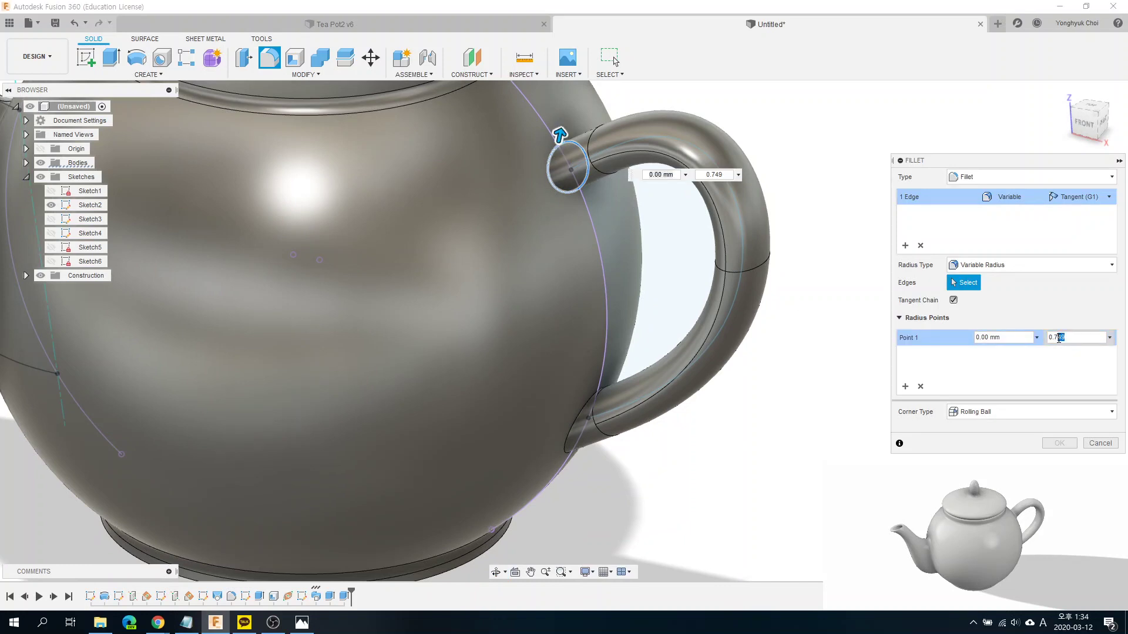
type("5")
left_click(993, 338)
type("20")
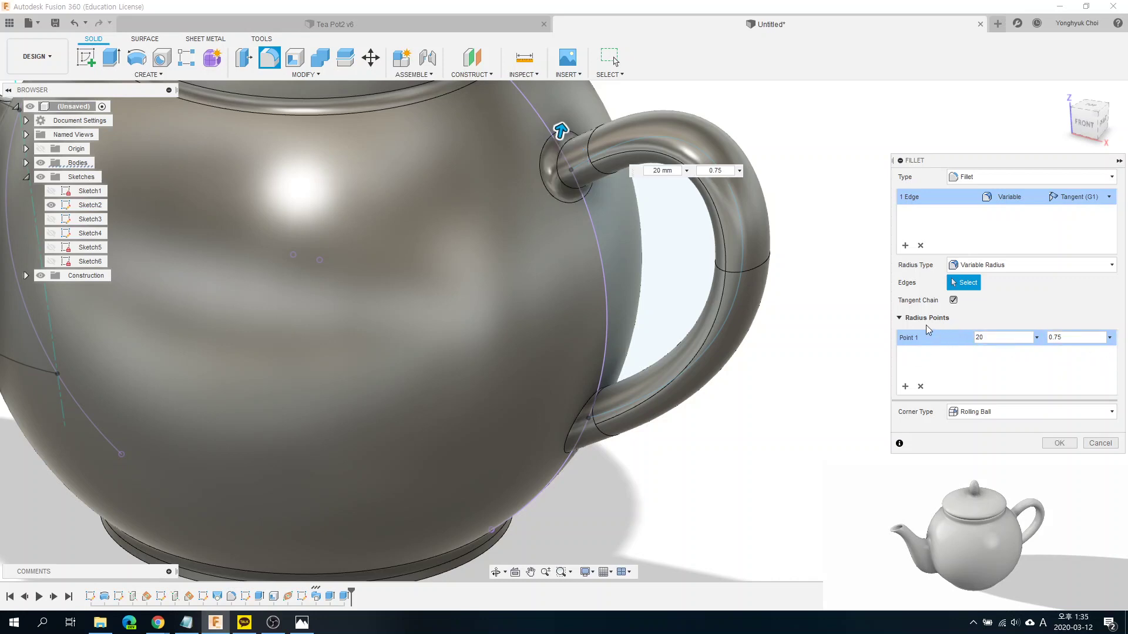
left_click(601, 196)
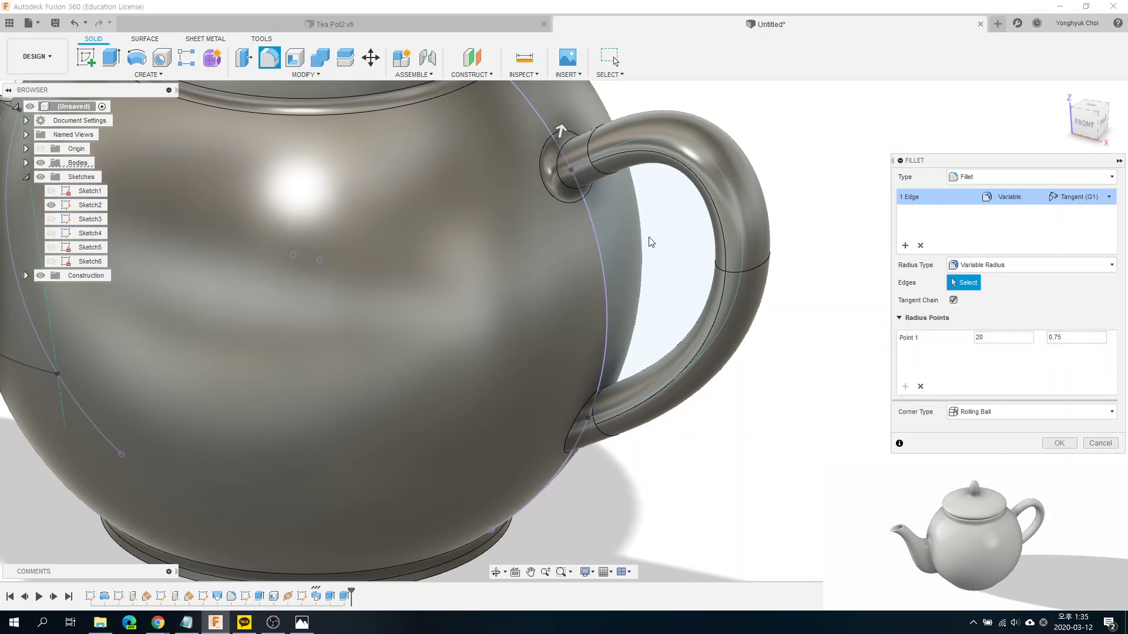
left_click(585, 197)
type("0.25")
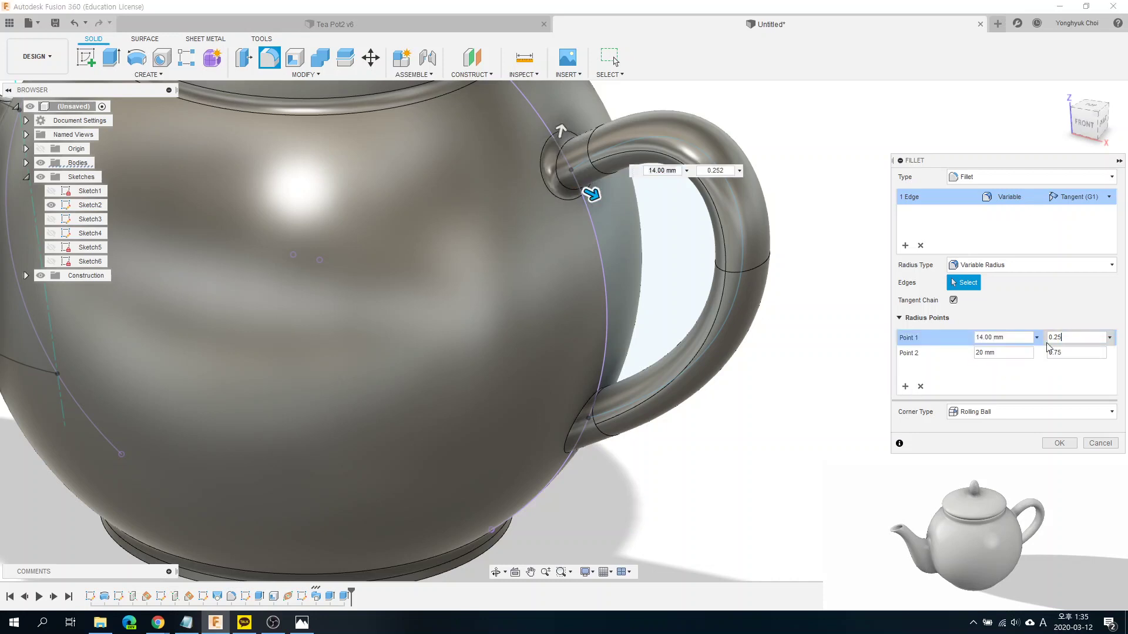
key("Return")
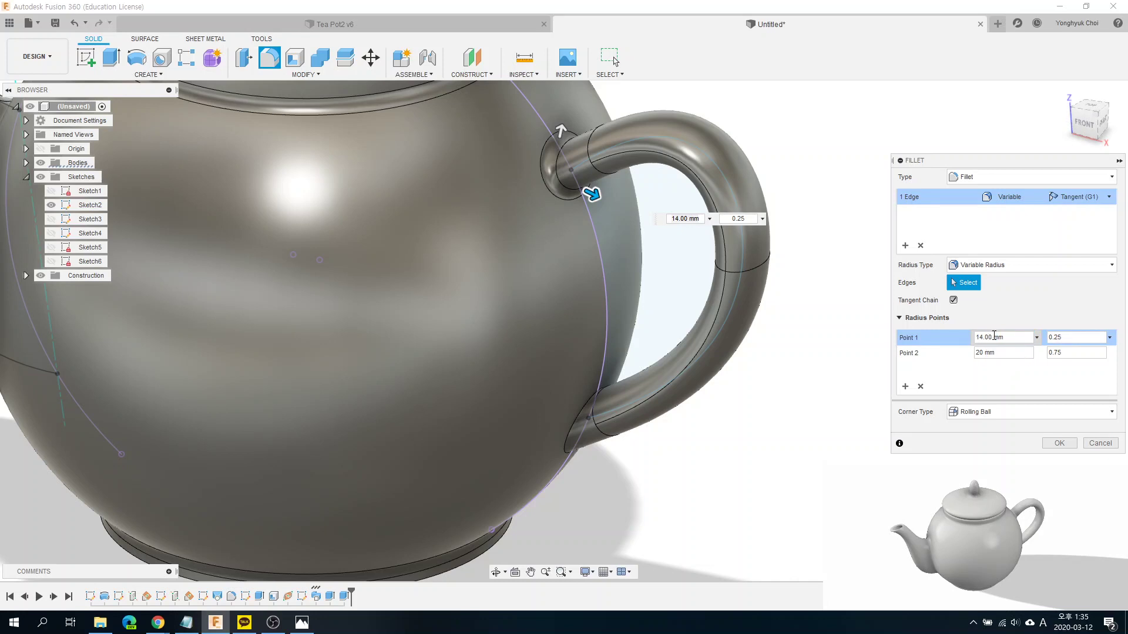
type("40")
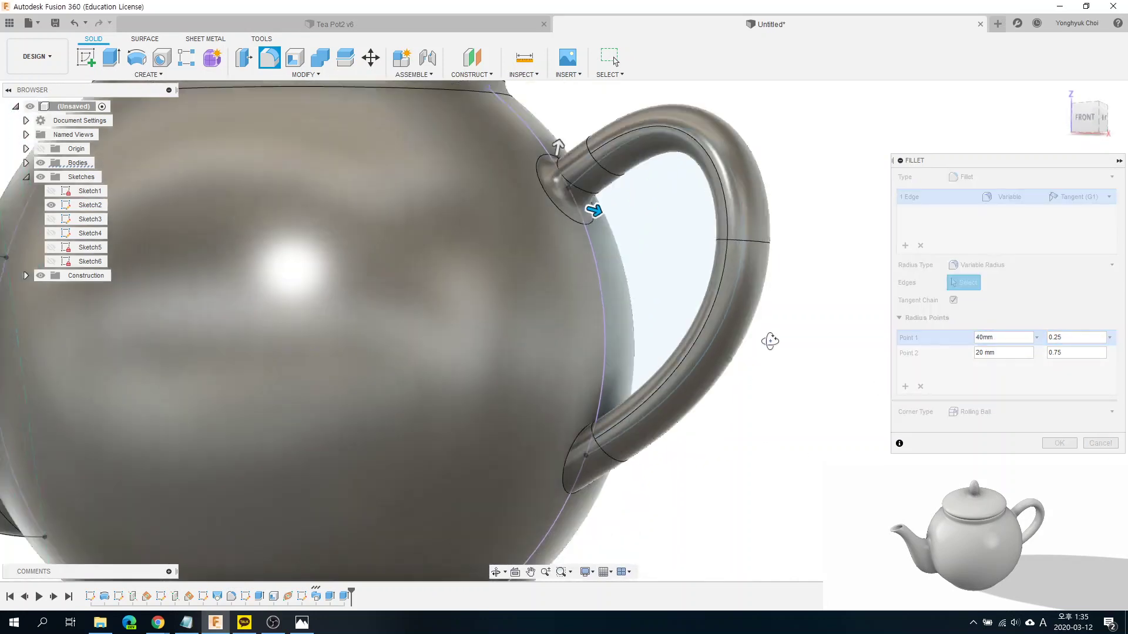
middle_click_drag(767, 435, 778, 360, "shift")
Step: Apply the variable fillet and zoom out to see the lower handle joint
left_click(1060, 444)
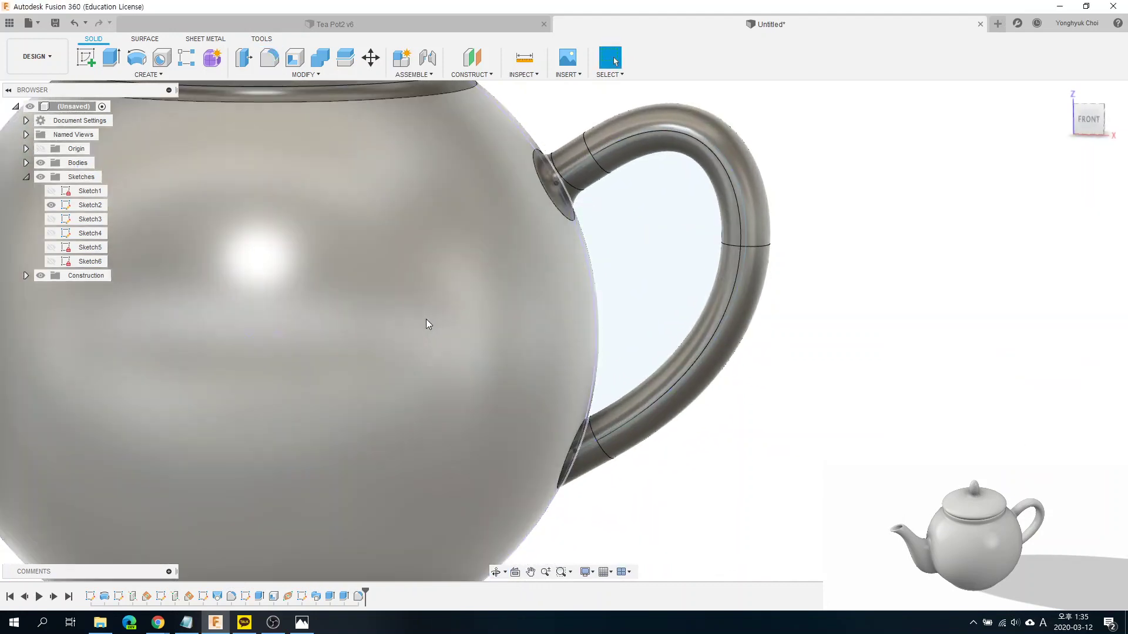
scroll(571, 322, "down", 3)
middle_click_drag(571, 322, 625, 546, "shift")
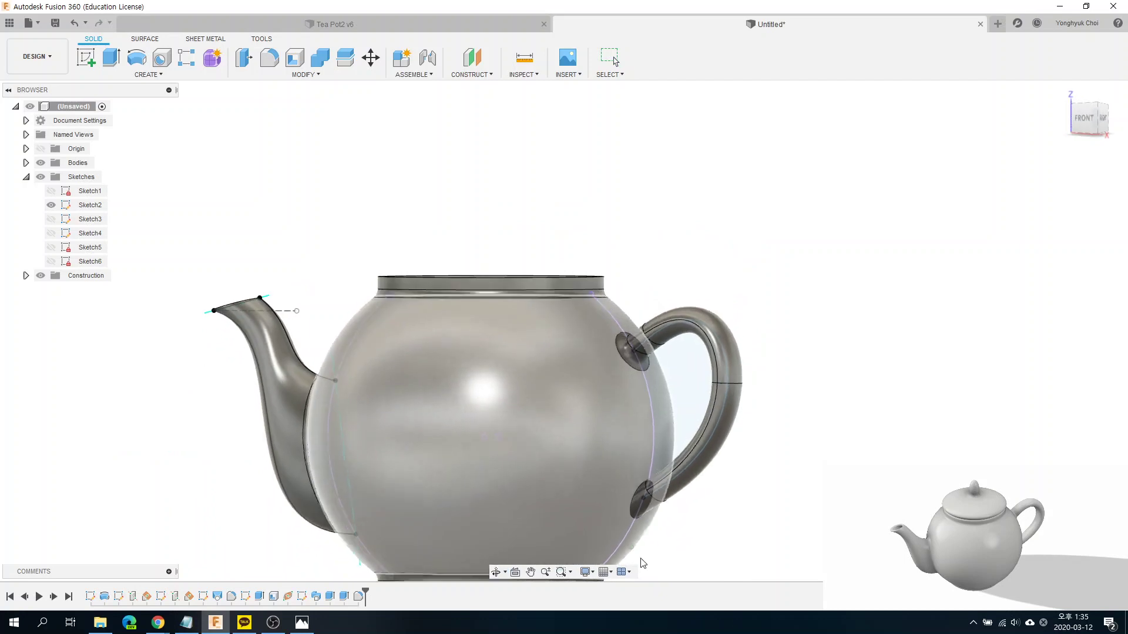
scroll(625, 547, "up", 1)
scroll(645, 535, "up", 2)
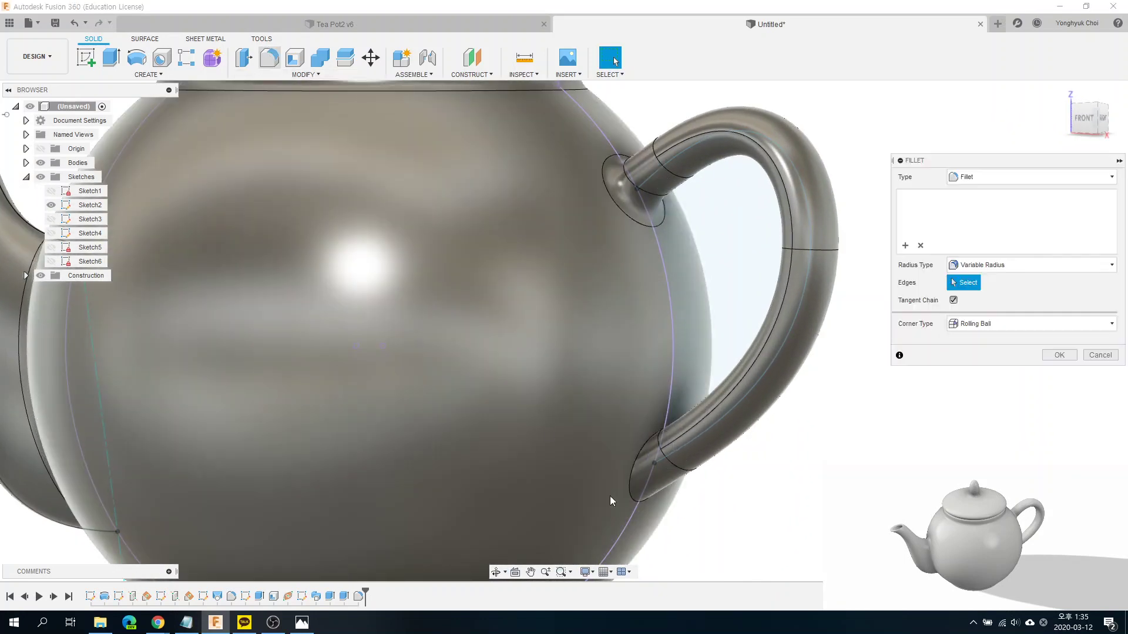
Step: Fillet the lower handle-to-body edge with a constant 20 mm radius
left_click(269, 57)
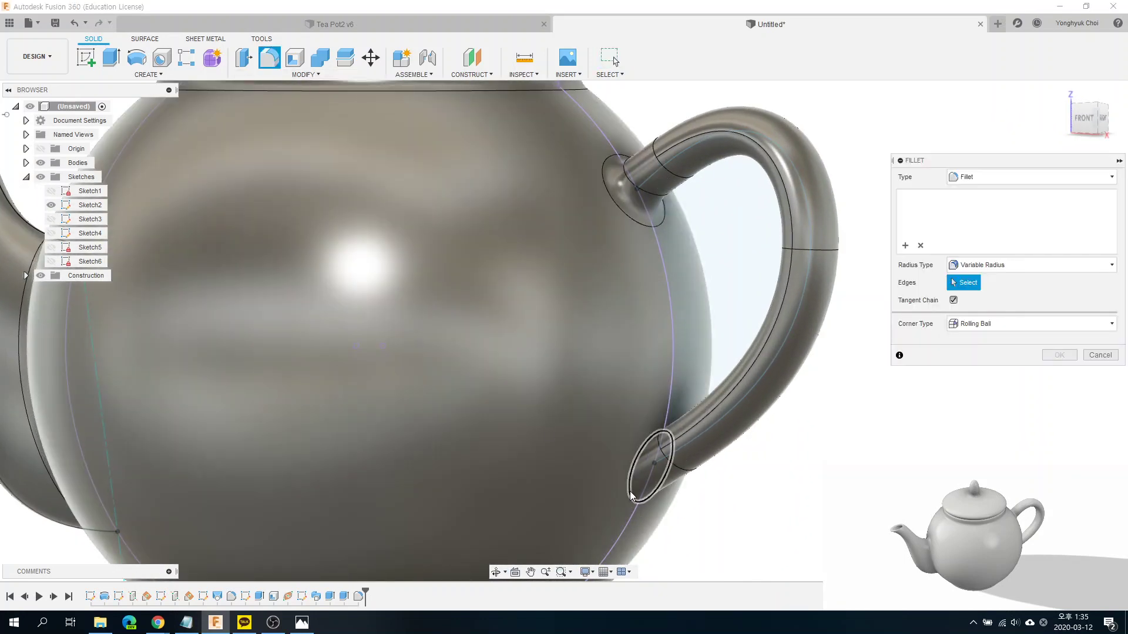
left_click(632, 497)
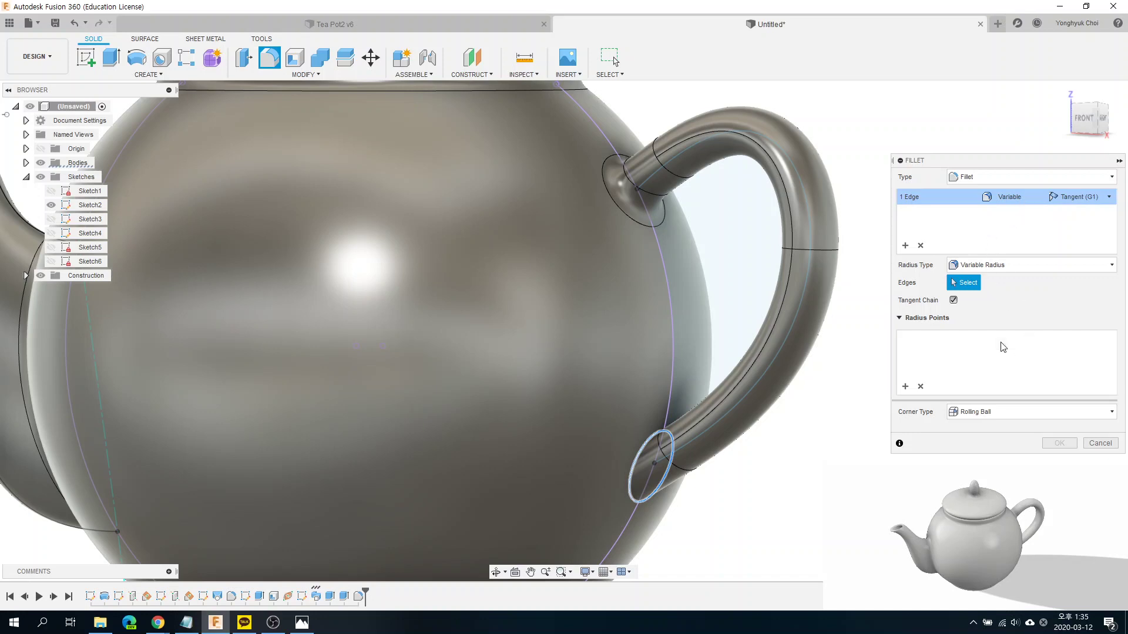
left_click(998, 265)
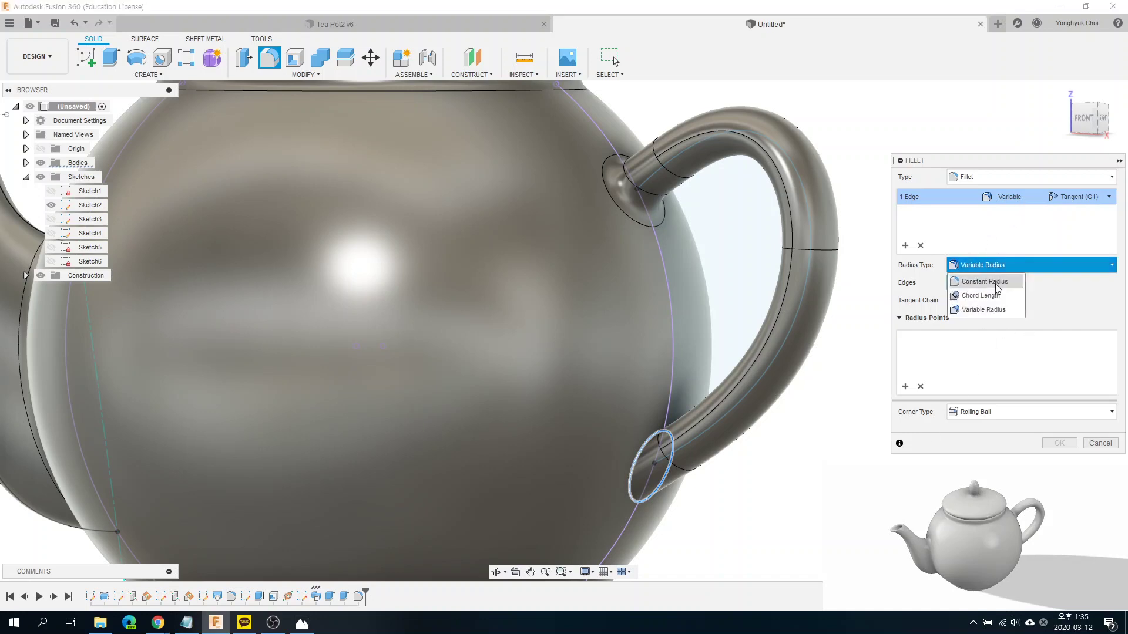
left_click(997, 286)
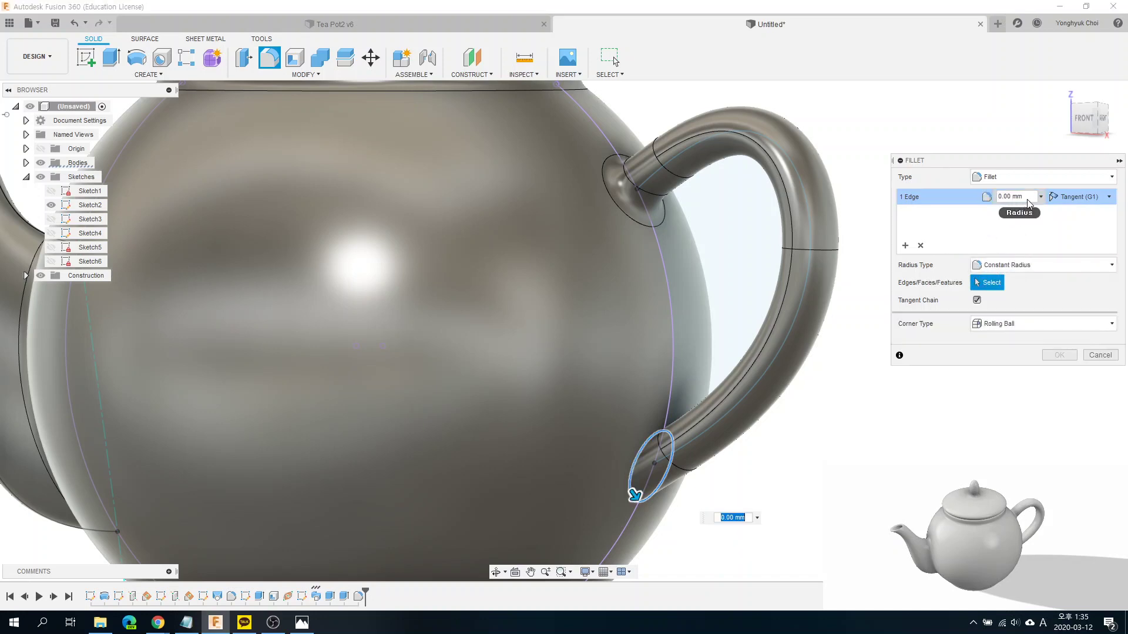
left_click(1005, 200)
left_click_drag(1006, 203, 987, 198)
type("20")
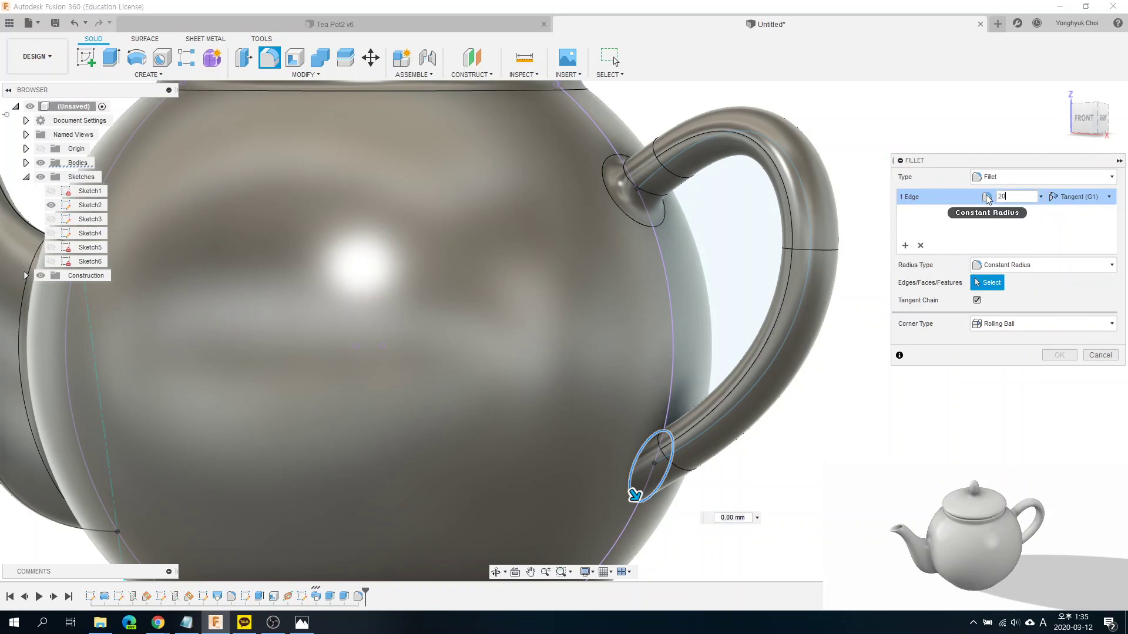
key("Return")
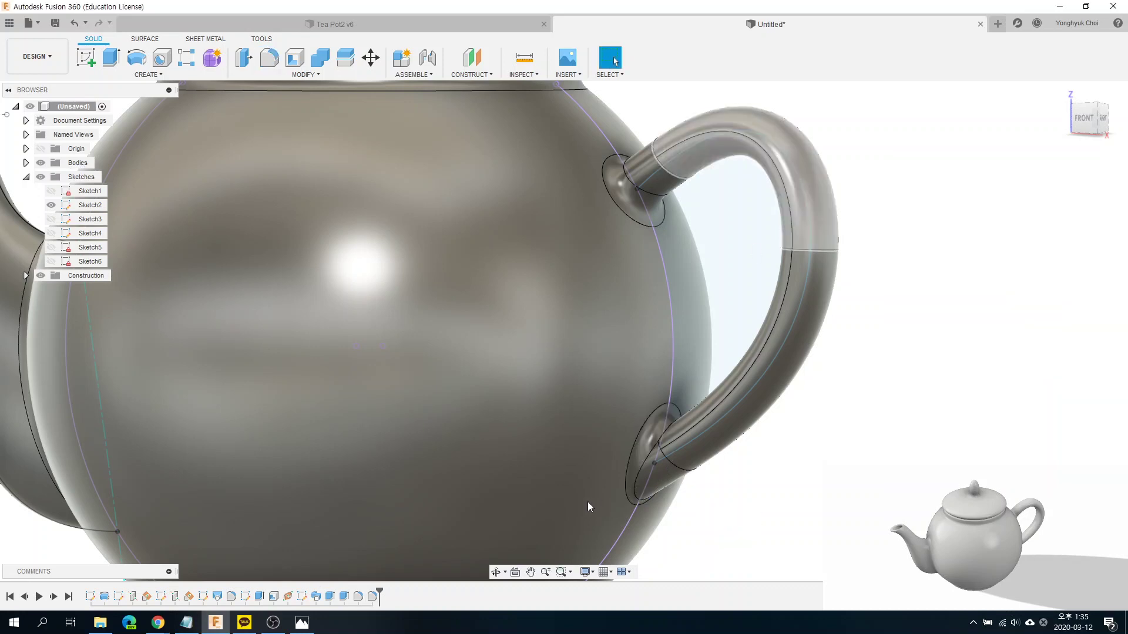
Step: Zoom and orbit around the finished teapot to view both filleted handle joints
scroll(588, 502, "up", 2)
scroll(579, 397, "up", 5)
scroll(629, 487, "down", 3)
scroll(681, 479, "down", 2)
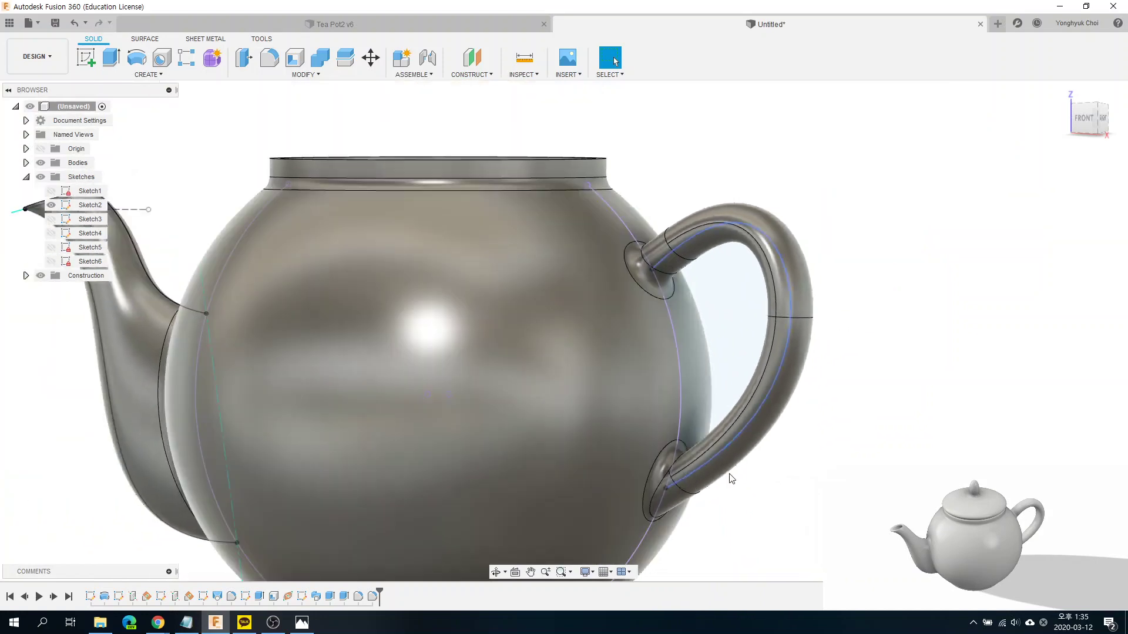
middle_click_drag(738, 516, 722, 558, "shift")
mouse_move(744, 480)
middle_mouse_down("shift")
mouse_move(754, 371)
mouse_move(704, 418)
mouse_move(738, 406)
mouse_move(816, 413)
mouse_move(745, 415)
middle_mouse_up("shift")
scroll(535, 427, "up", 2)
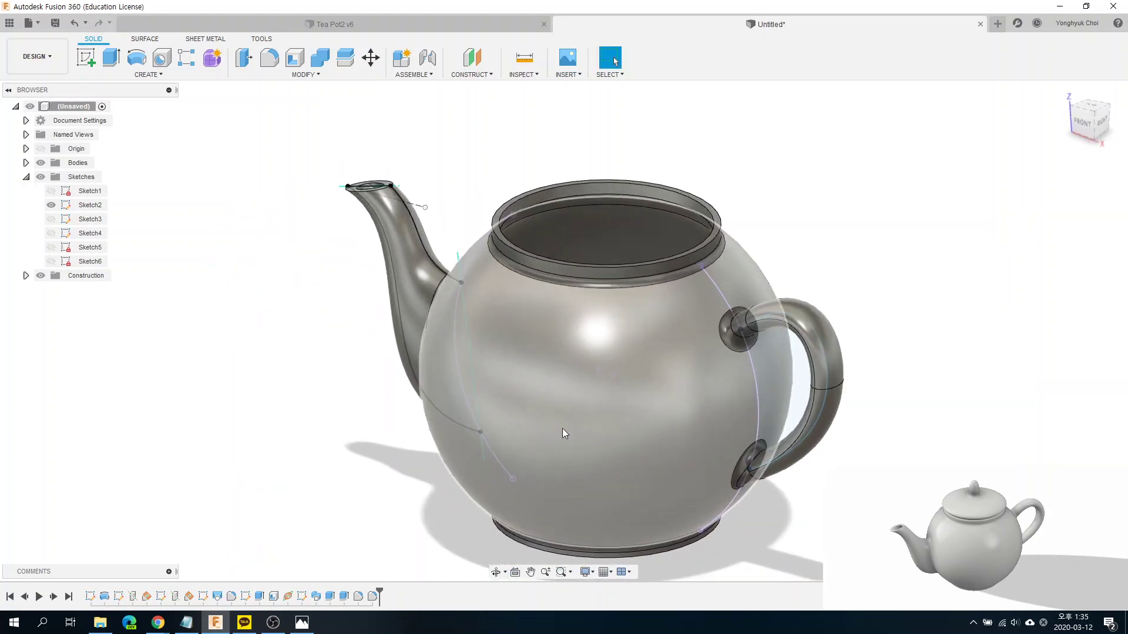
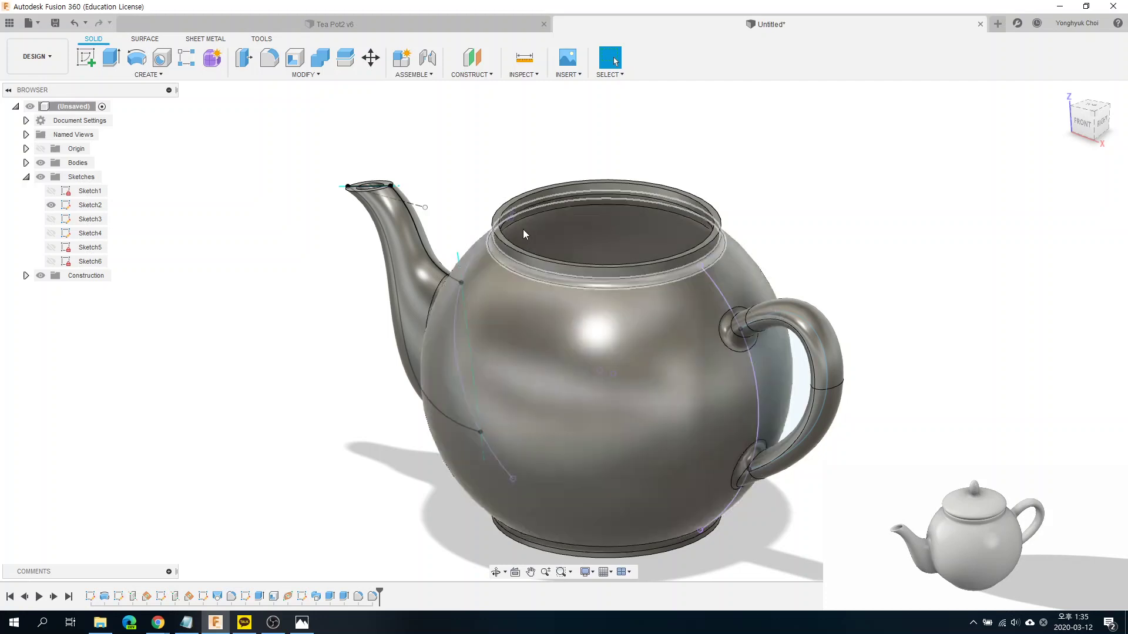
Step: Fillet the spout mouth's outer rim edge at 5 mm and its inner rim edge at 15 mm
scroll(367, 183, "up", 1)
scroll(368, 184, "up", 2)
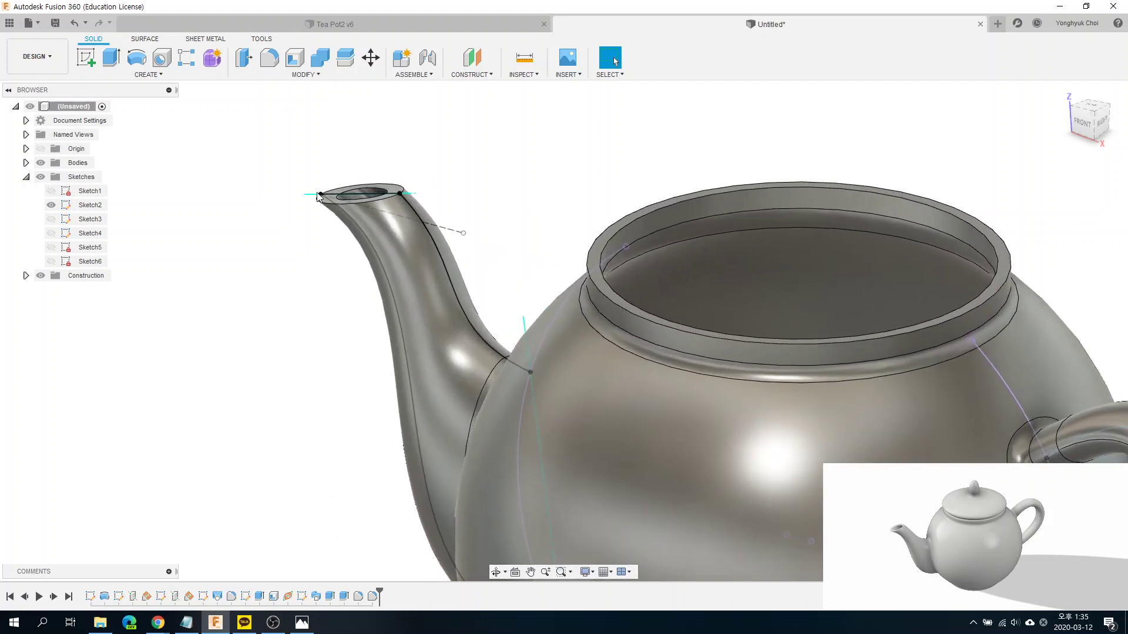
scroll(367, 184, "up", 2)
left_click(269, 57)
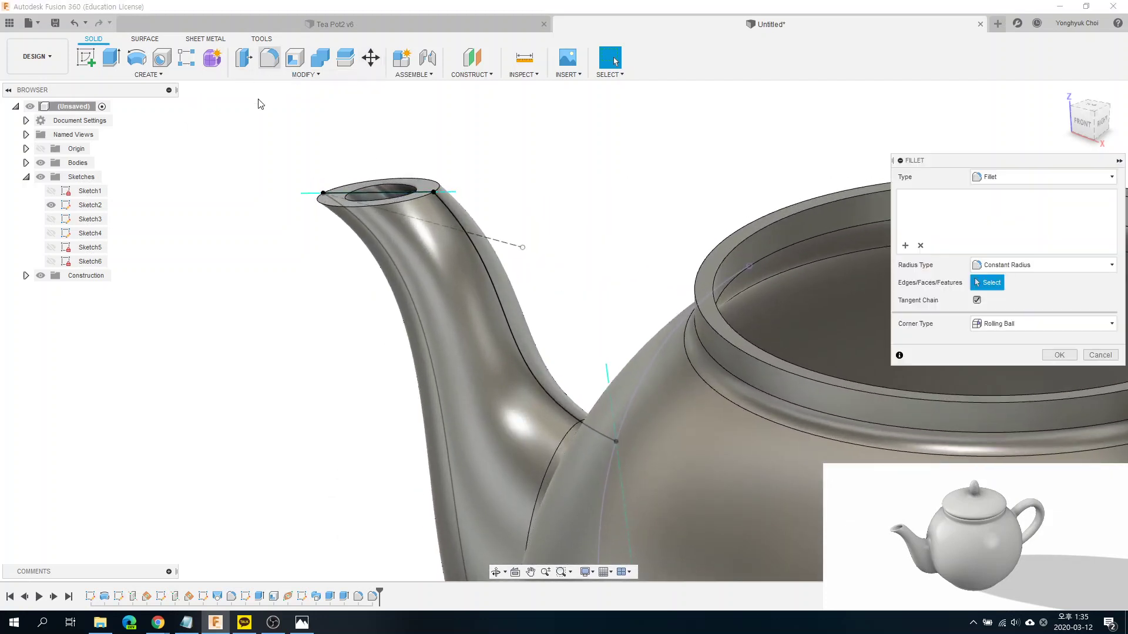
left_click(334, 209)
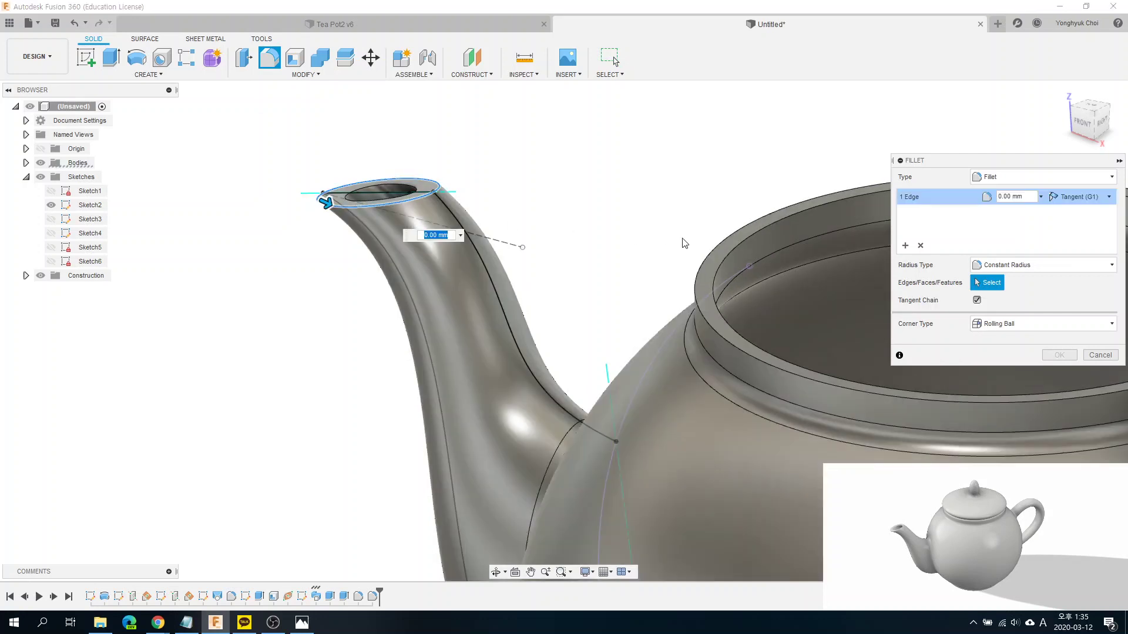
type("5")
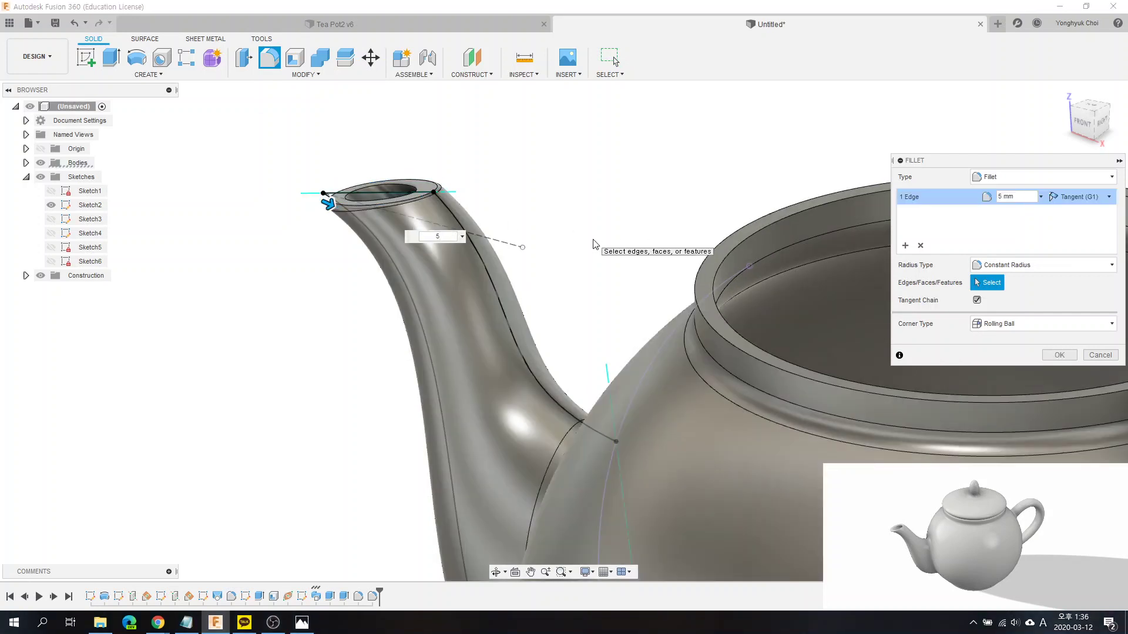
left_click(906, 245)
left_click(386, 188)
type("15")
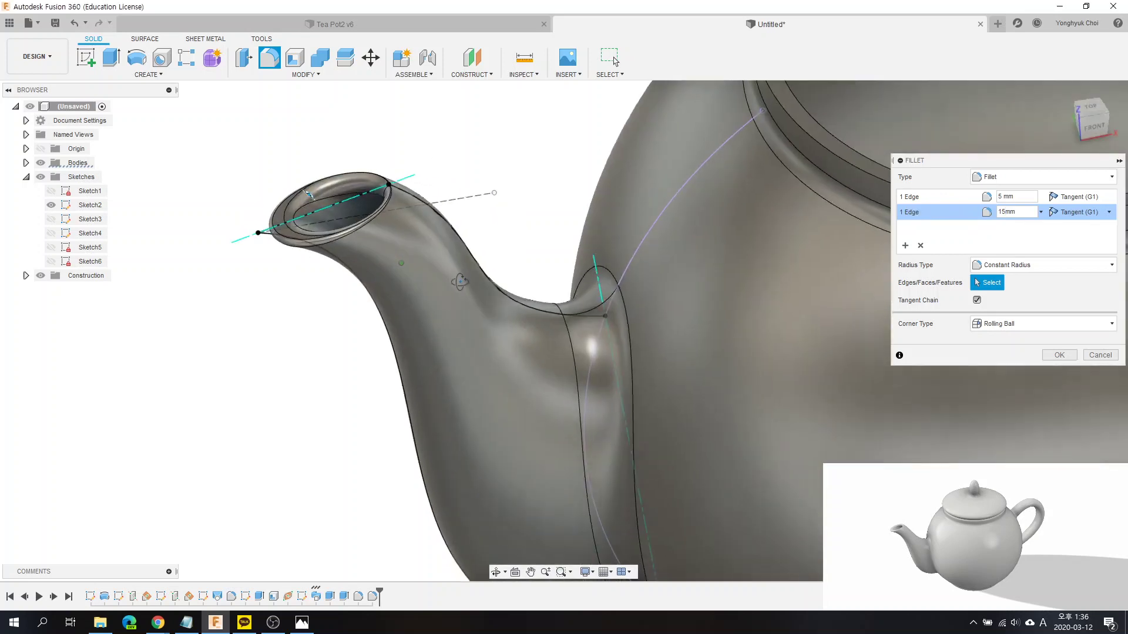
middle_click_drag(365, 254, 466, 259, "shift")
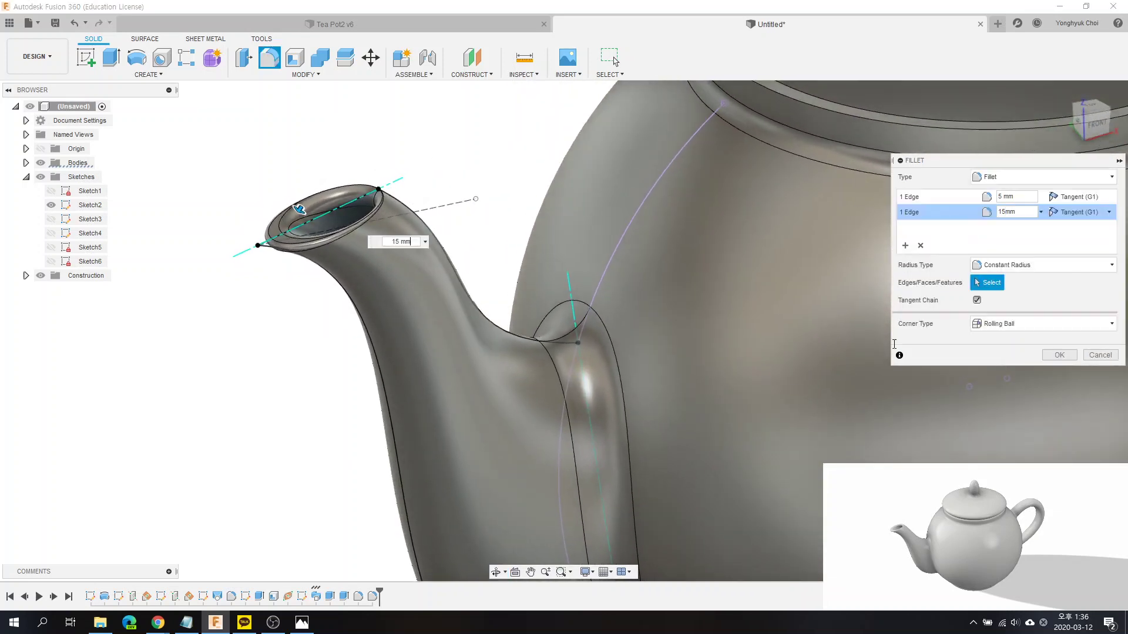
left_click(1058, 356)
scroll(282, 327, "down", 5)
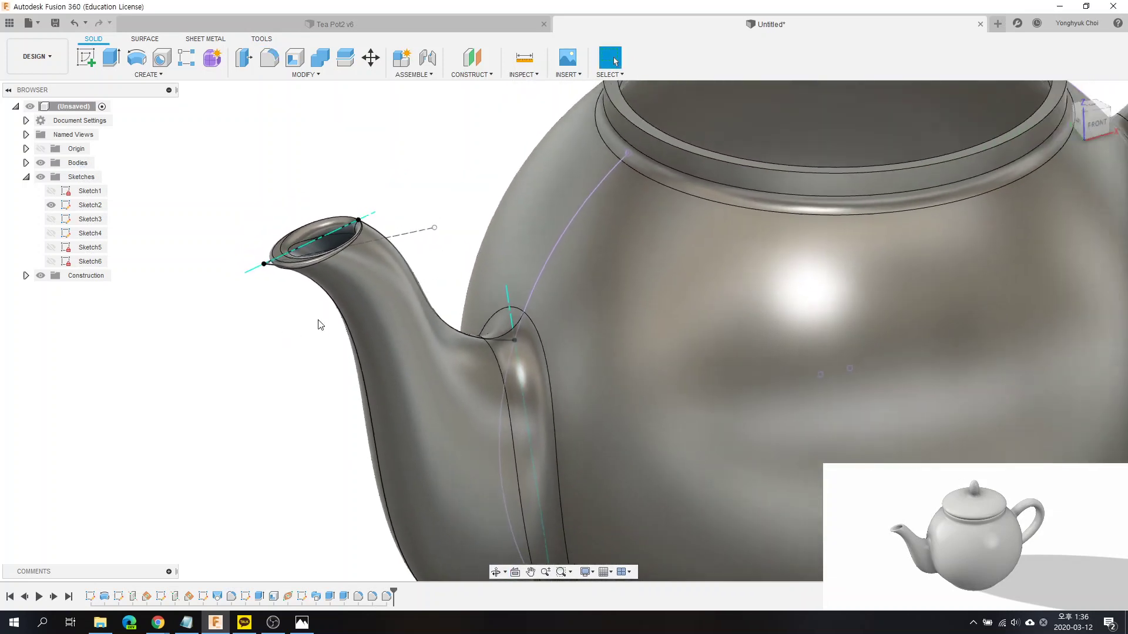
scroll(317, 322, "down", 3)
scroll(521, 167, "up", 3)
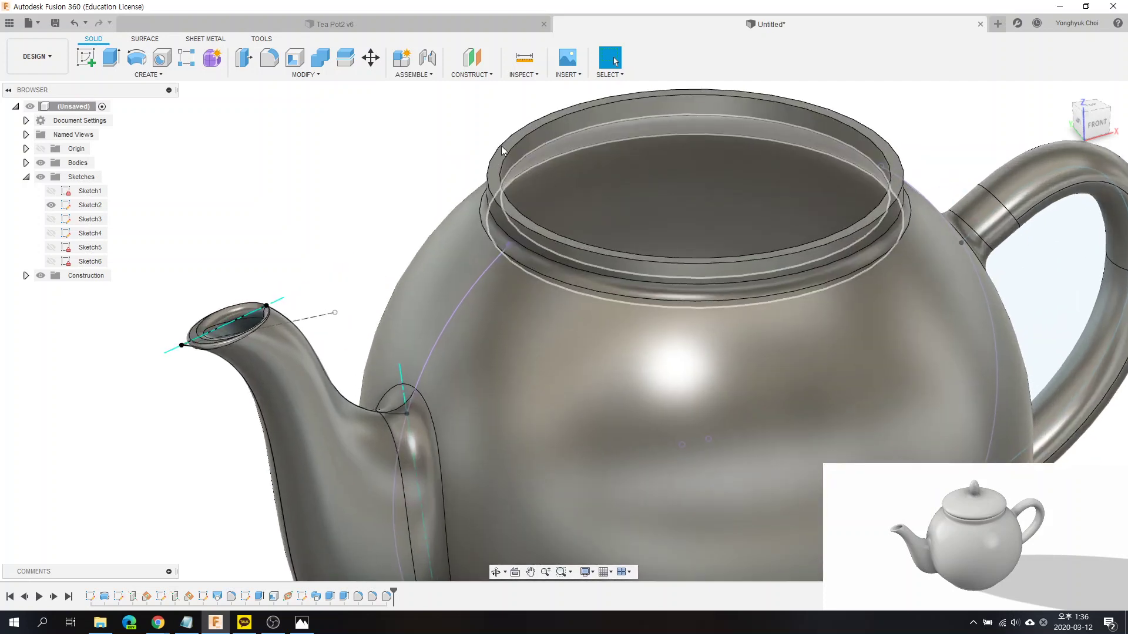
scroll(502, 146, "up", 2)
Step: Fillet the teapot's top rim face with a 10 mm radius
left_click(269, 57)
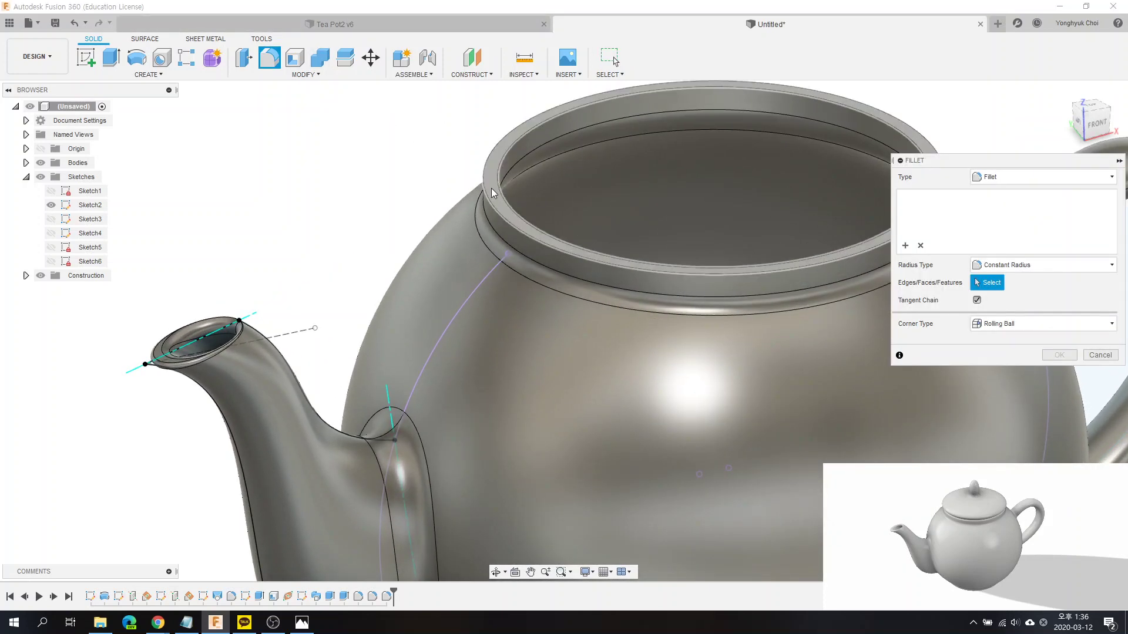
left_click(516, 221)
type("1")
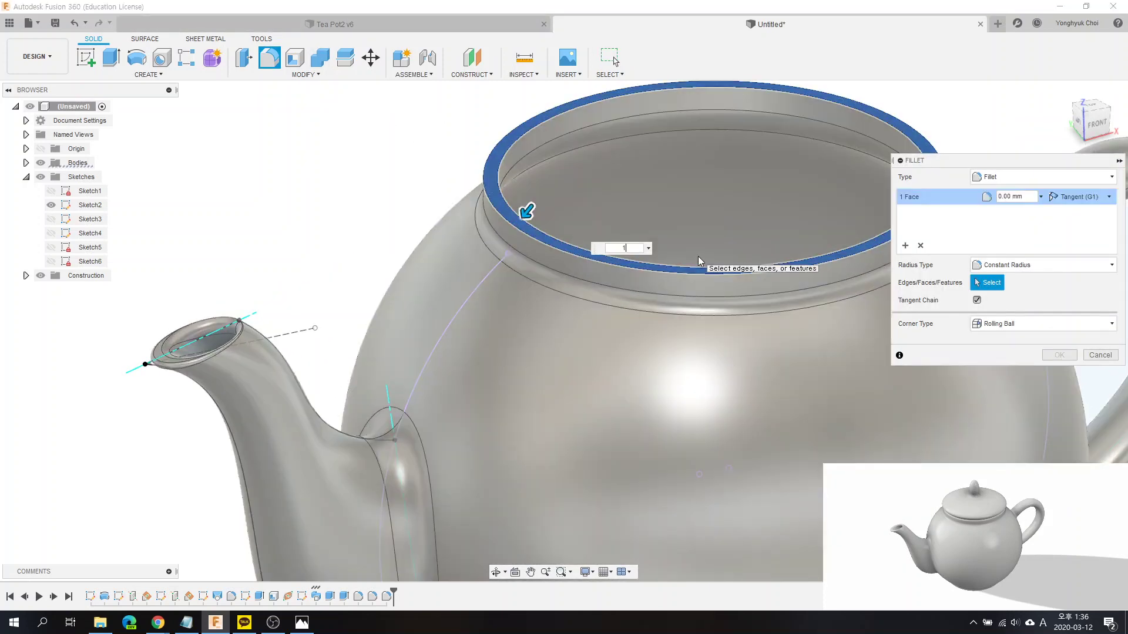
type("0")
key("Return")
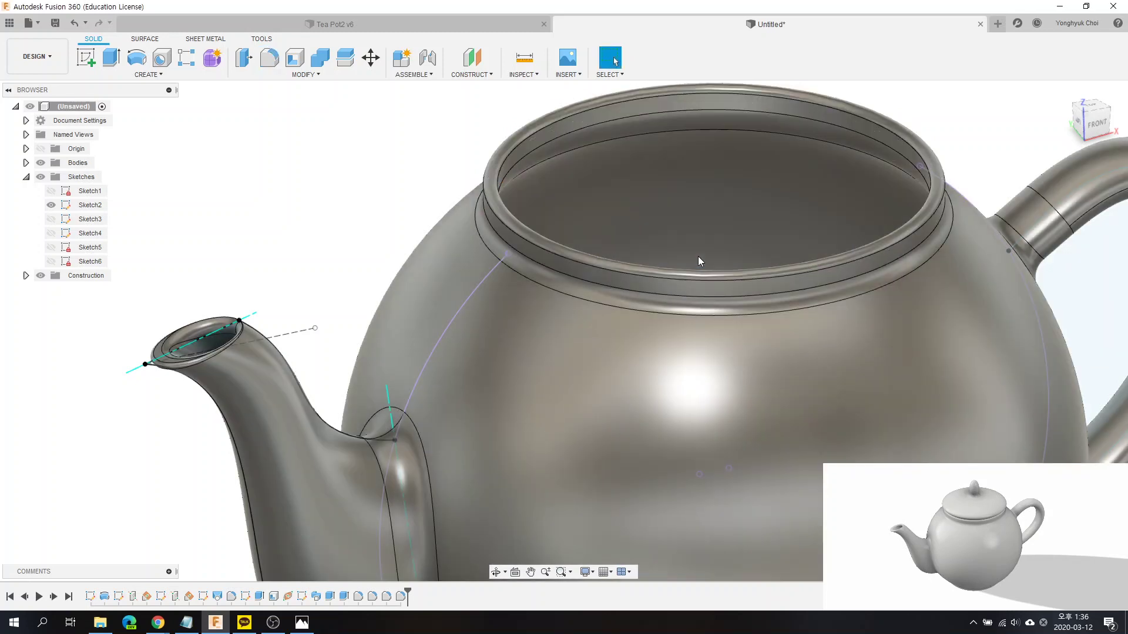
scroll(601, 367, "down", 3)
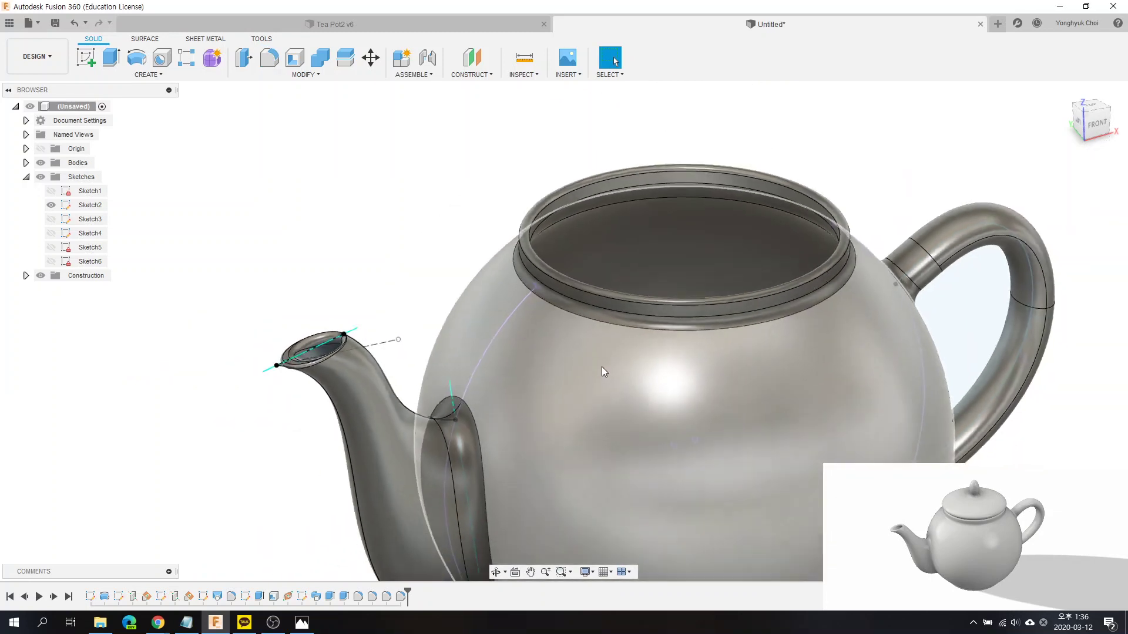
scroll(608, 356, "down", 2)
Step: Orbit around the teapot to inspect the rim, handle and spout
mouse_move(630, 374)
middle_mouse_down("shift")
mouse_move(563, 346)
mouse_move(585, 380)
mouse_move(616, 365)
middle_mouse_up("shift")
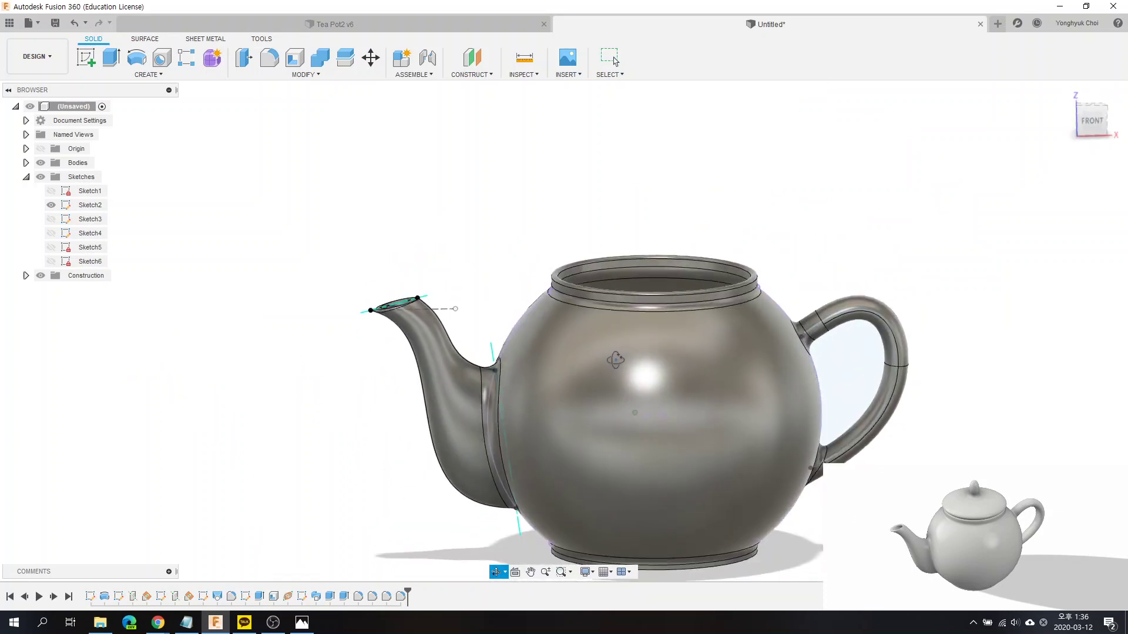
key("Escape")
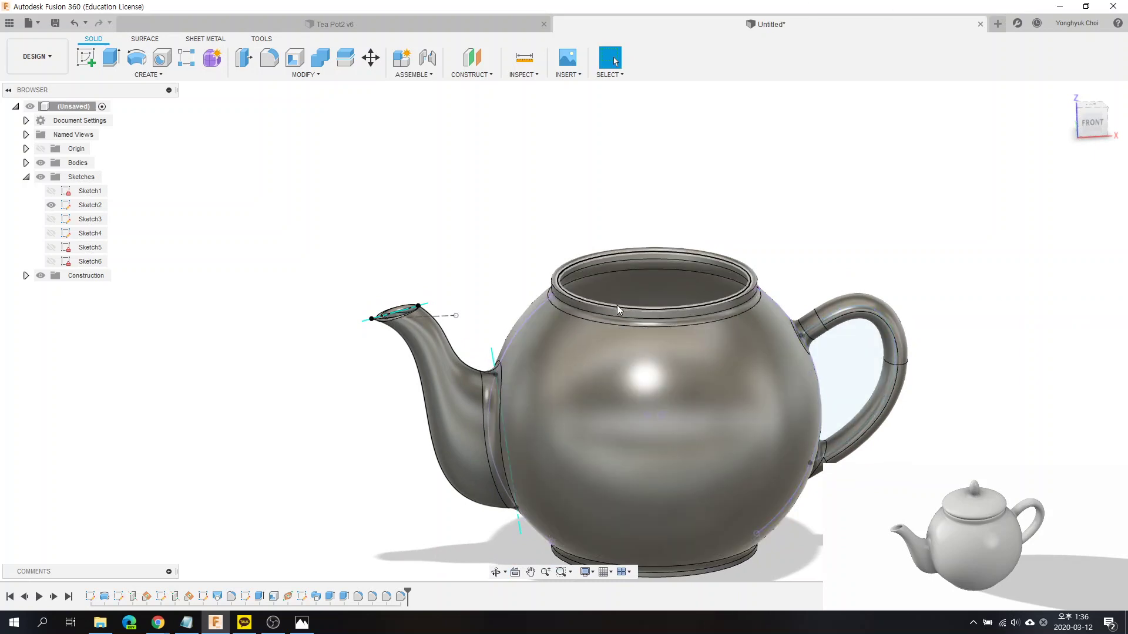
scroll(617, 305, "up", 3)
scroll(617, 305, "up", 2)
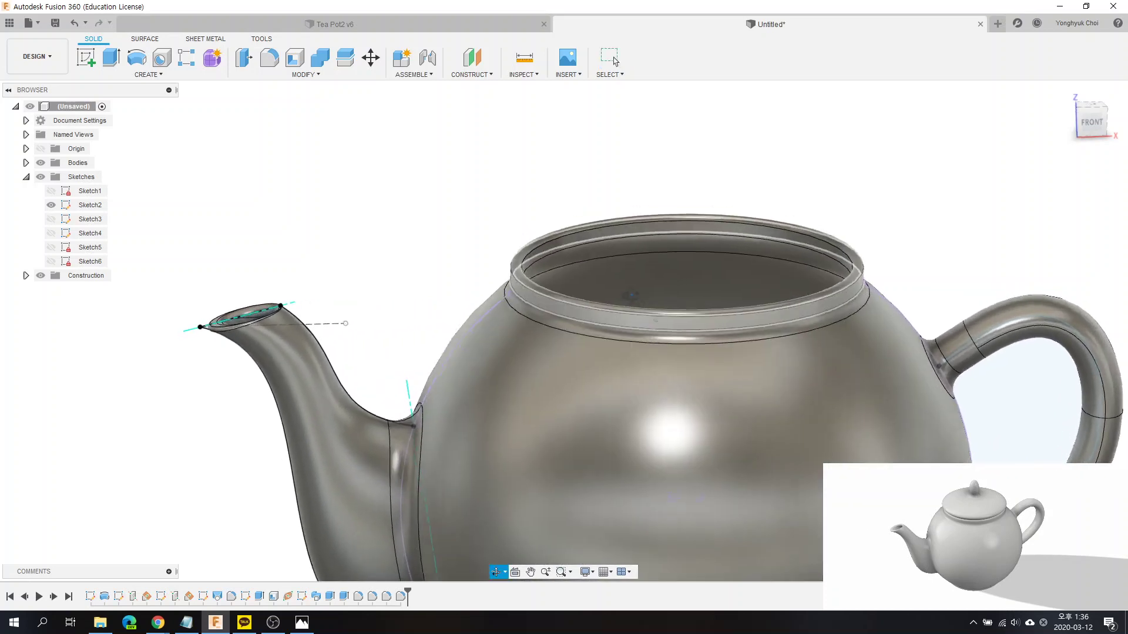
mouse_move(697, 323)
middle_mouse_down("shift")
mouse_move(788, 322)
mouse_move(723, 330)
mouse_move(709, 314)
mouse_move(739, 298)
middle_mouse_up("shift")
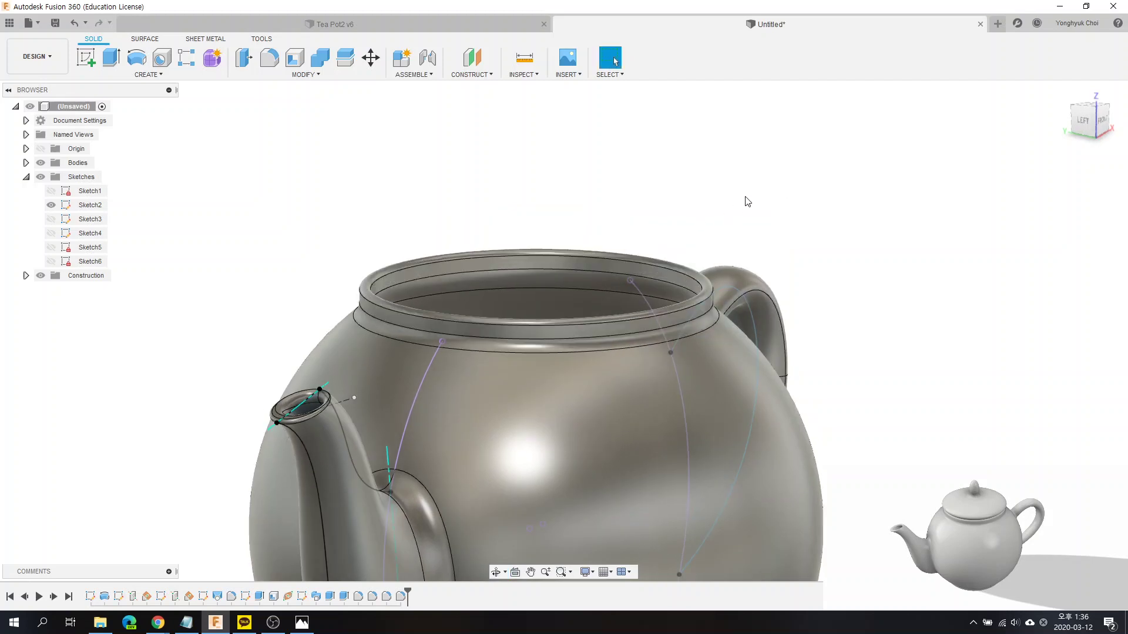
middle_click_drag(758, 206, 702, 212, "shift")
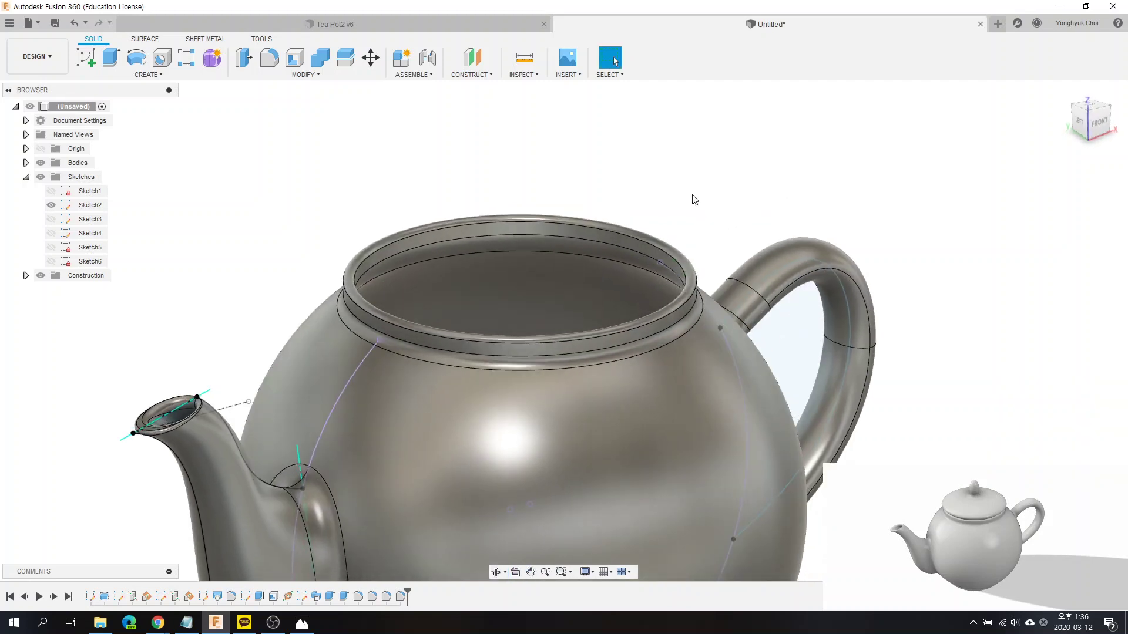
scroll(693, 197, "up", 2)
scroll(695, 202, "down", 2)
scroll(702, 206, "down", 2)
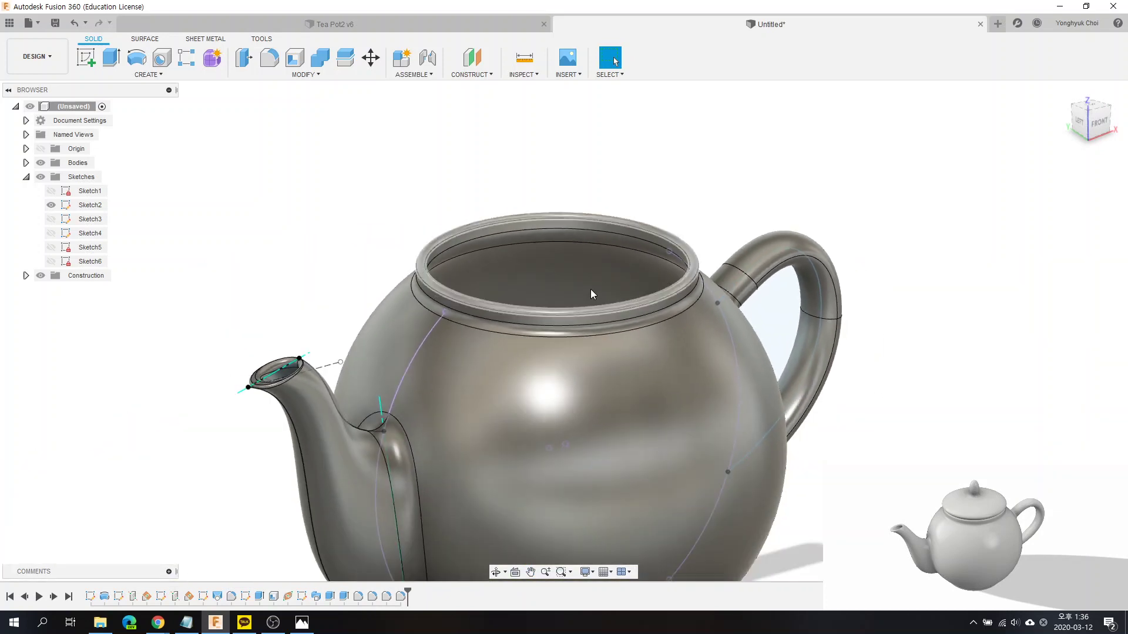
Step: Start a new sketch on the front XZ plane
left_click(89, 59)
scroll(595, 340, "up", 1)
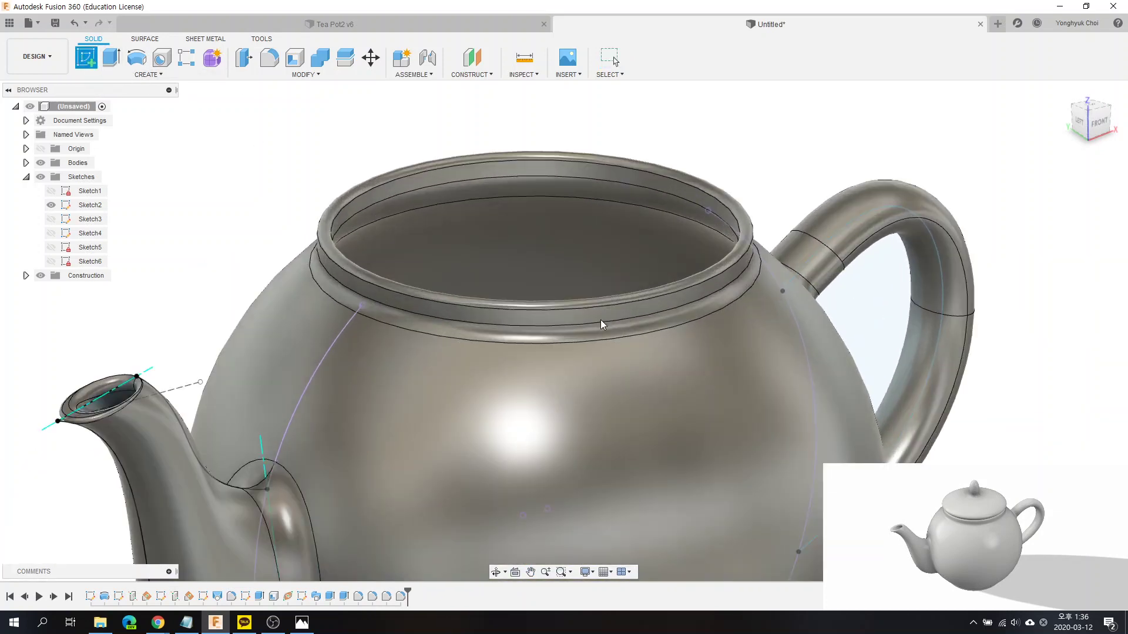
scroll(601, 318, "down", 2)
scroll(604, 318, "down", 2)
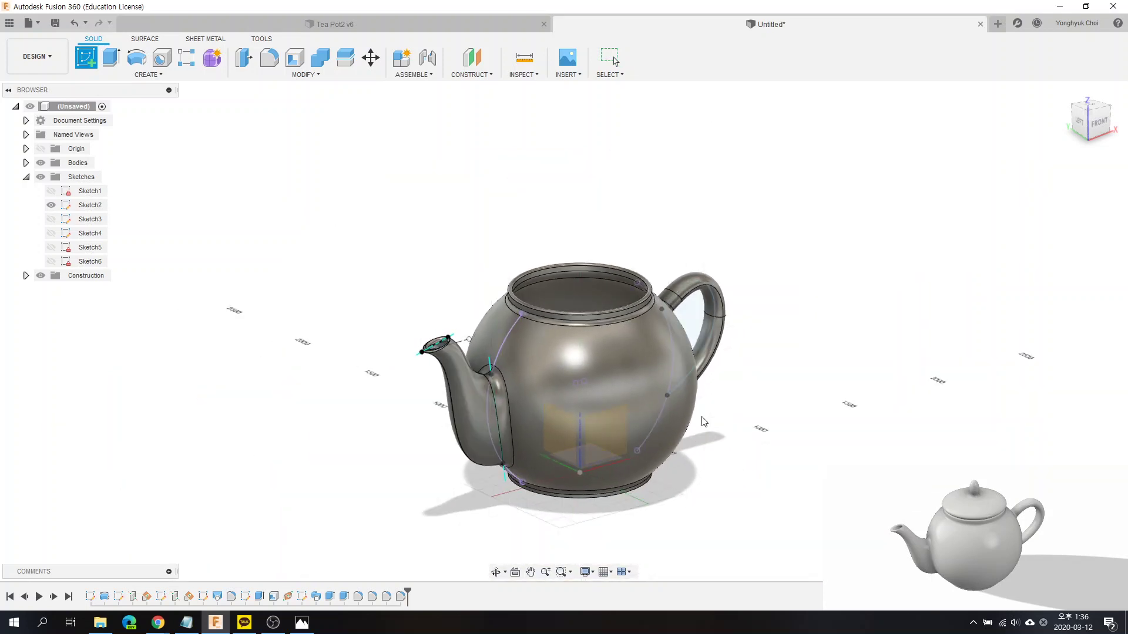
left_click(697, 422)
left_click(627, 421)
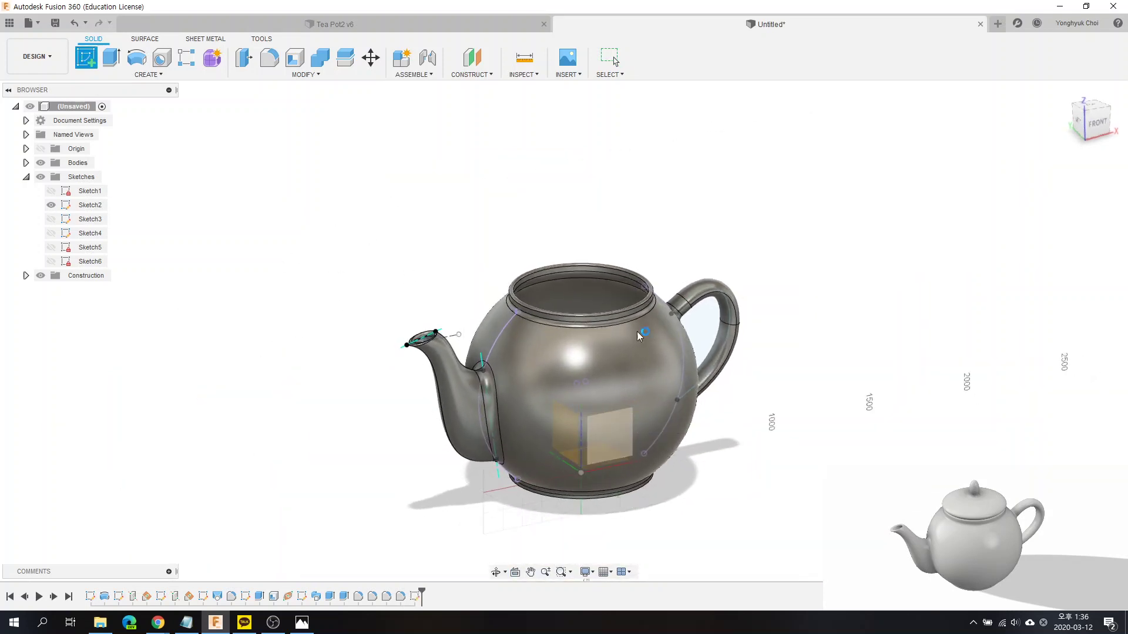
scroll(500, 158, "up", 2)
scroll(458, 162, "up", 4)
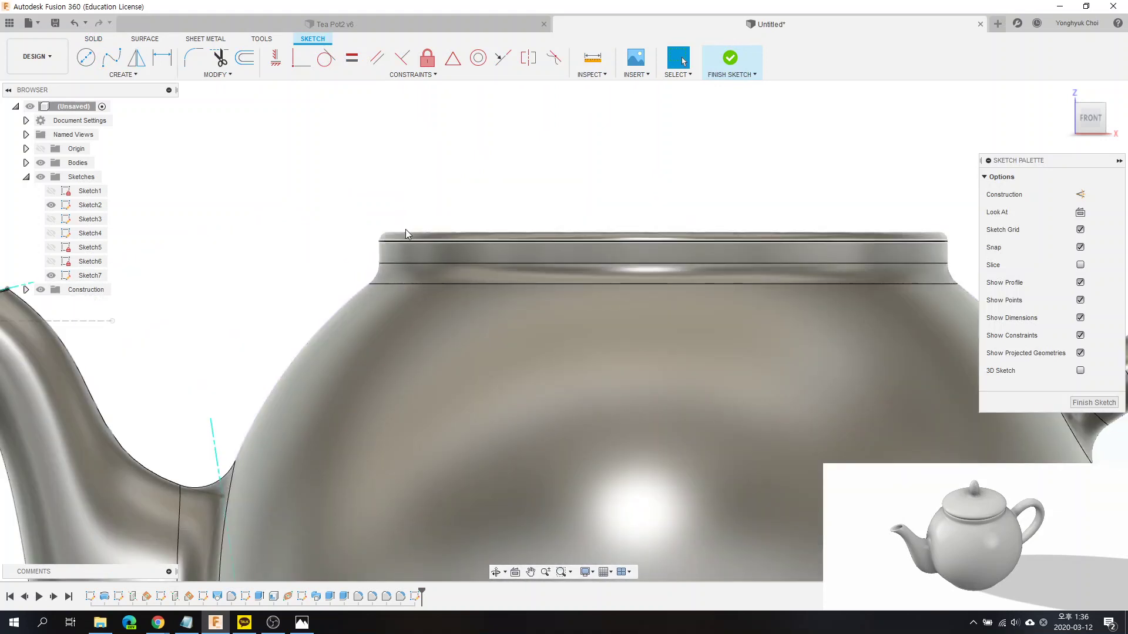
middle_click_drag(402, 242, 247, 146, "shift")
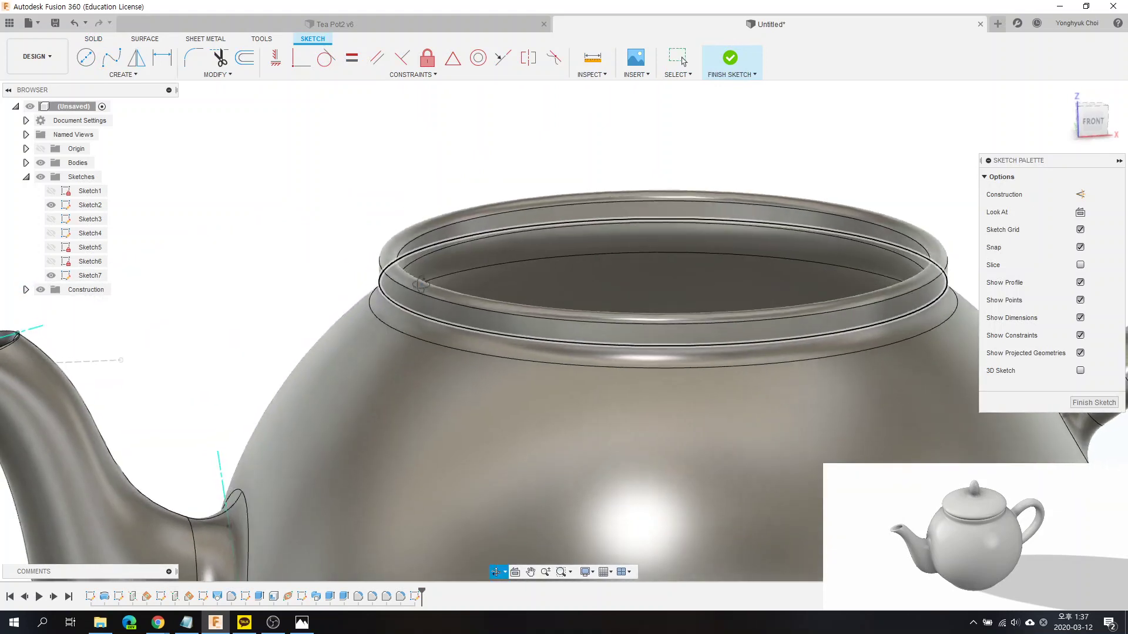
Step: Intersect both teapot rim faces into the sketch, with the bodies hidden
left_click(140, 75)
mouse_move(109, 294)
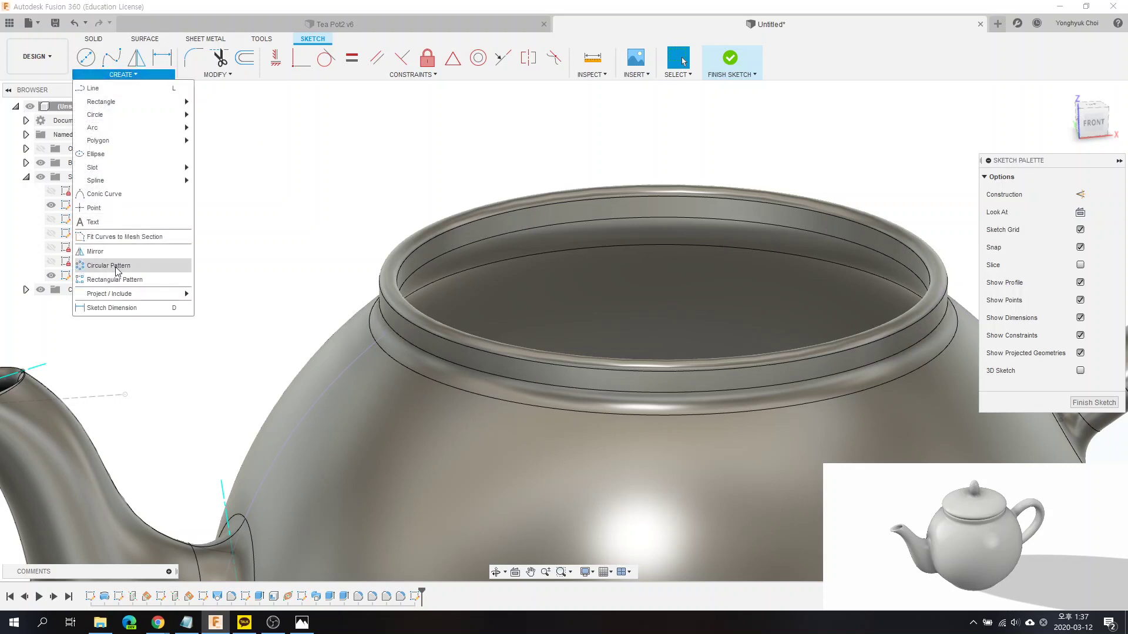
left_click(215, 311)
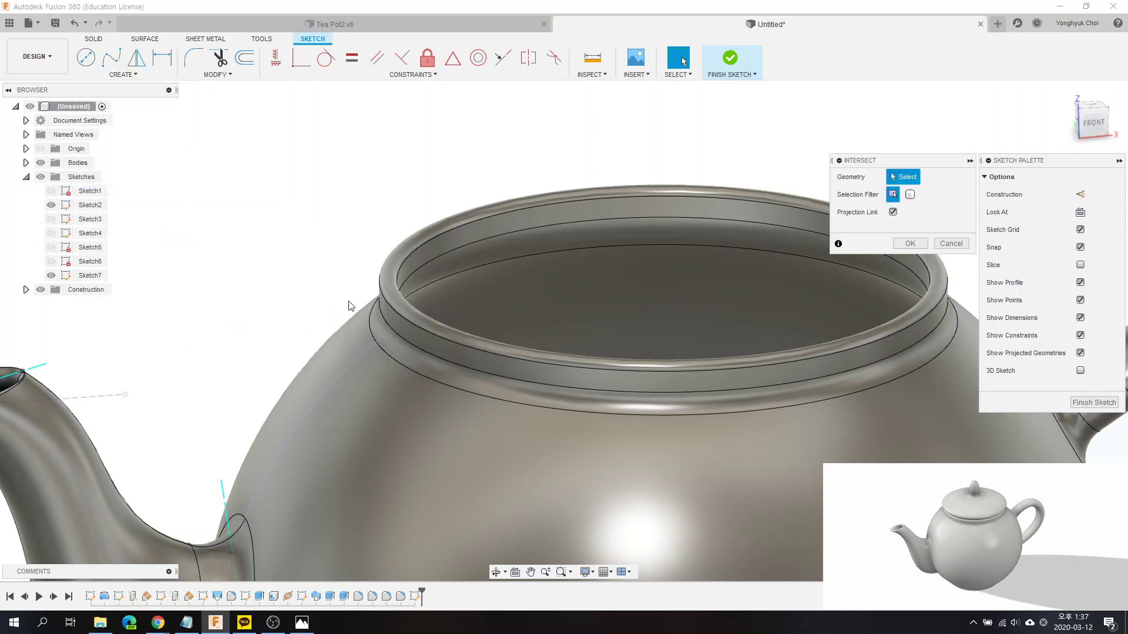
left_click(393, 301)
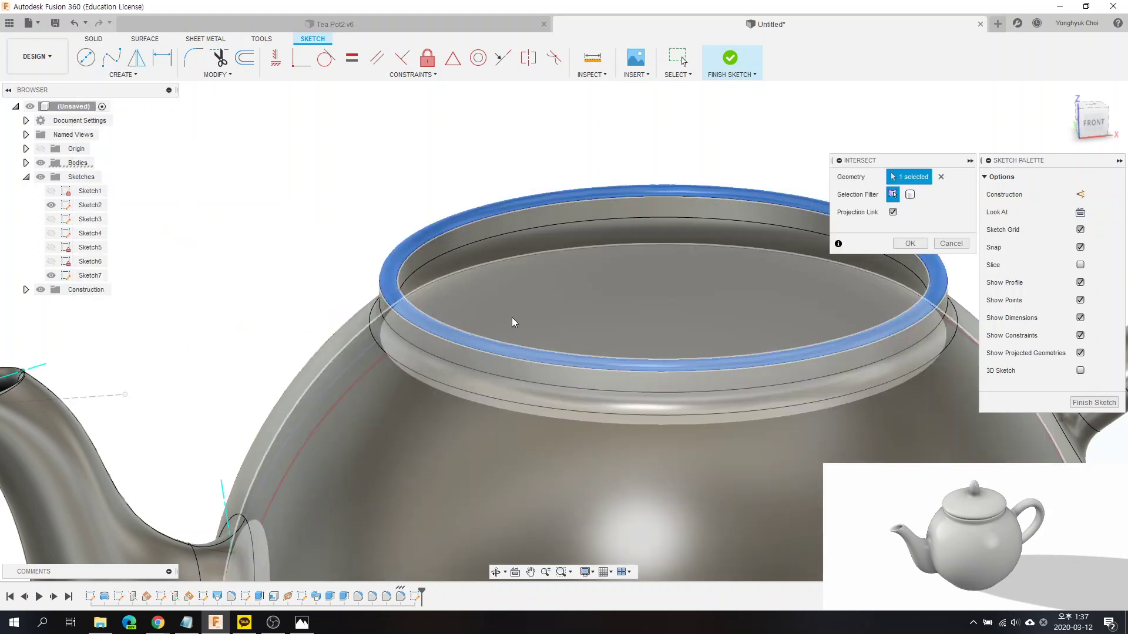
left_click(782, 211)
scroll(251, 302, "down", 2)
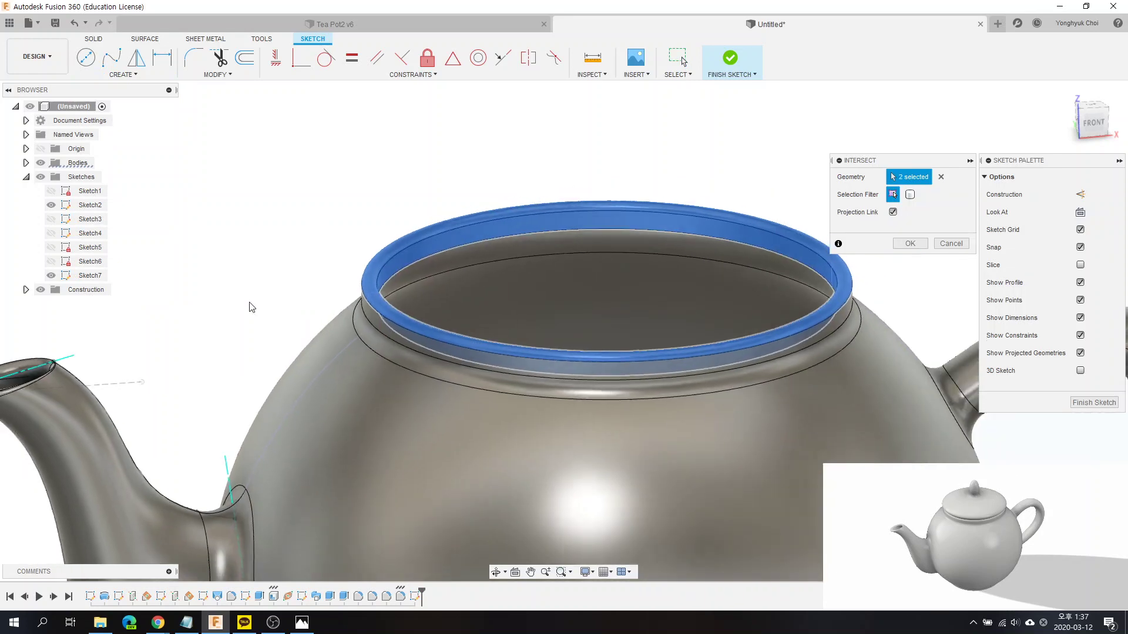
left_click(41, 164)
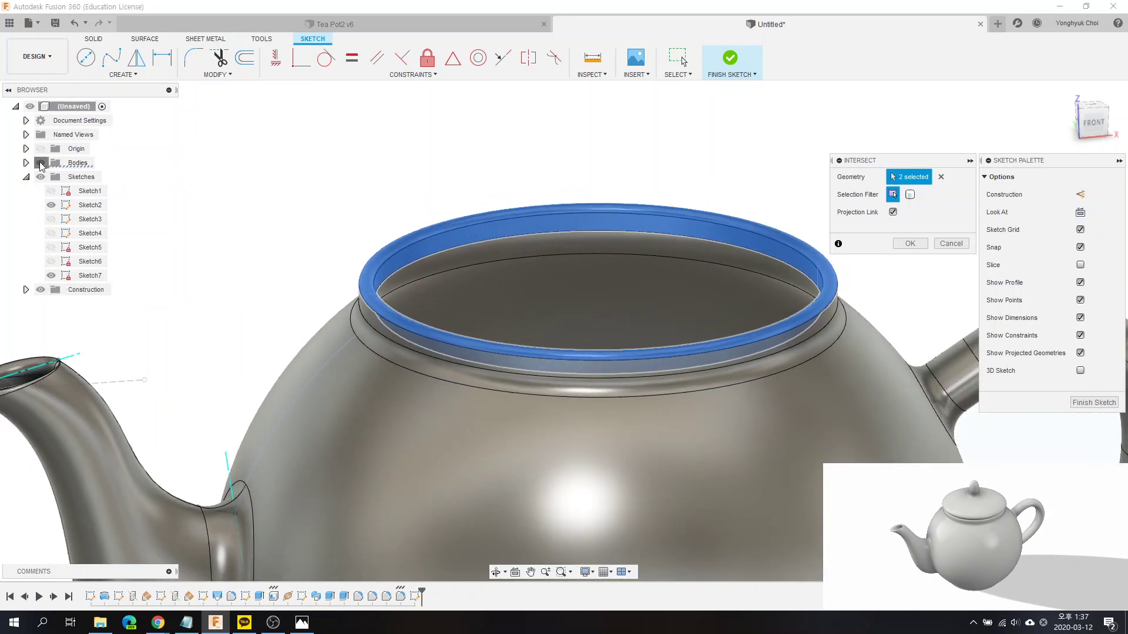
scroll(470, 369, "down", 2)
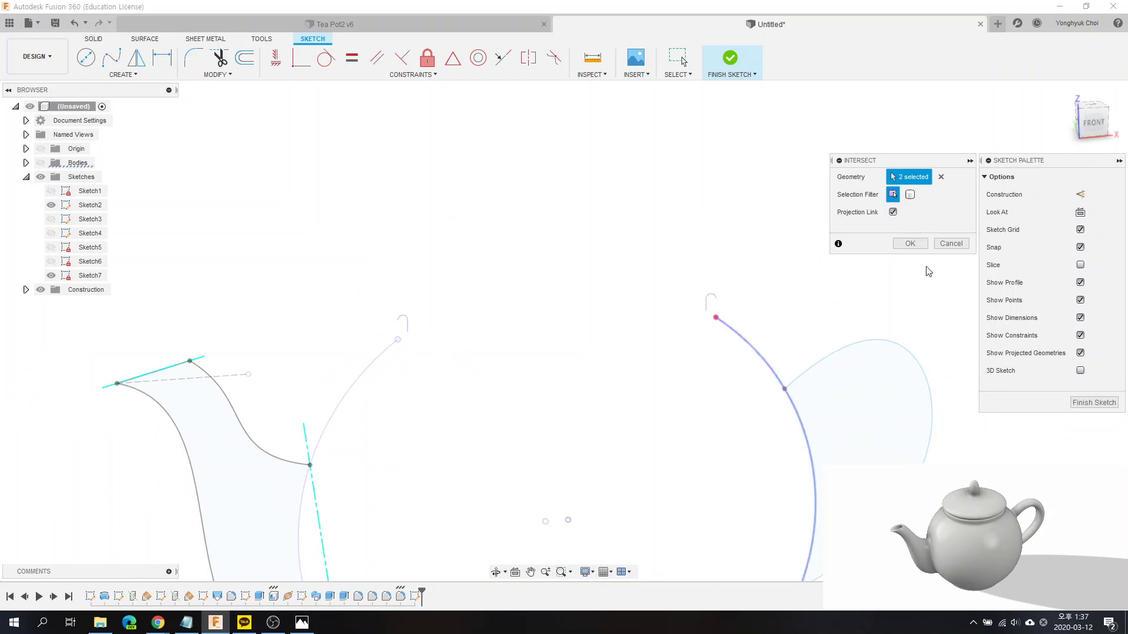
left_click(910, 244)
scroll(562, 361, "up", 1)
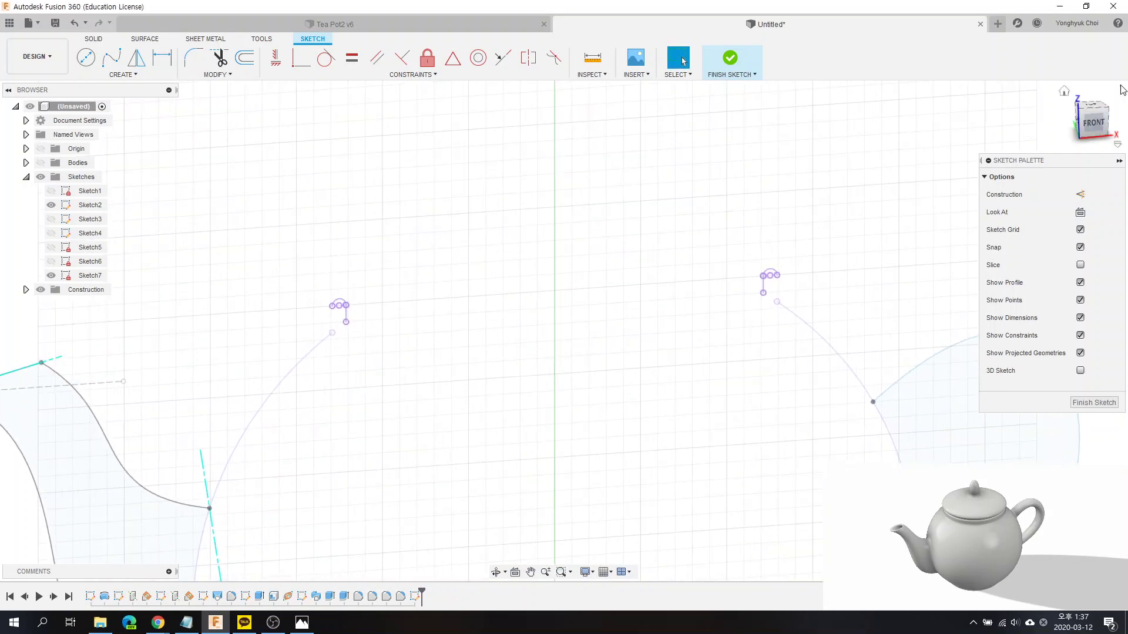
Step: In front view, draw an ellipse centred on the vertical axis above the pot body
left_click(1094, 128)
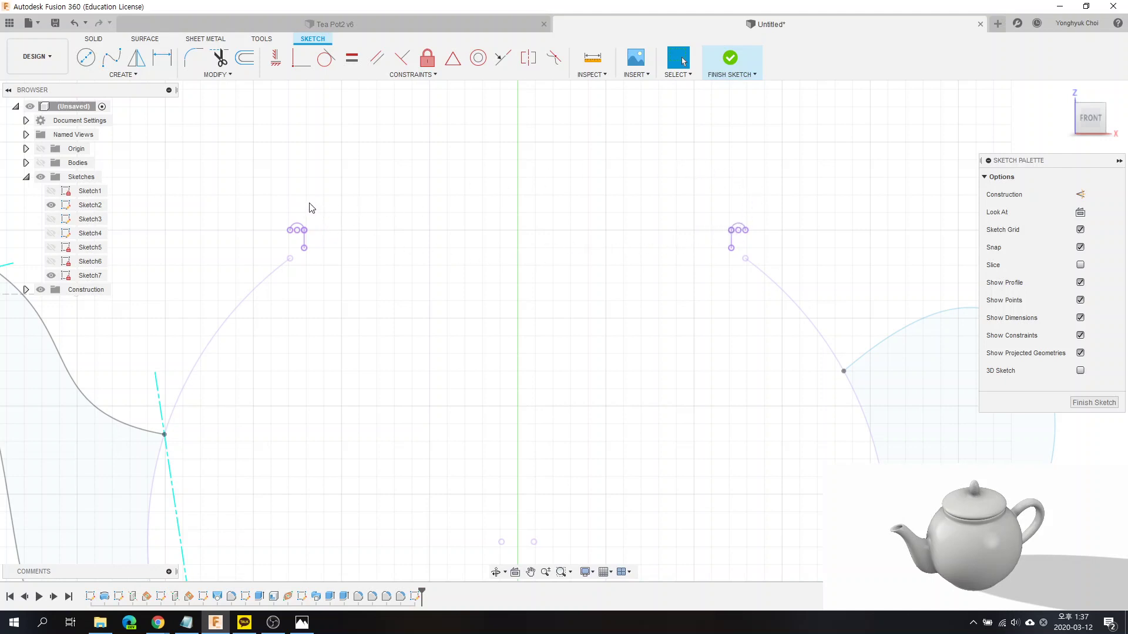
left_click(89, 64)
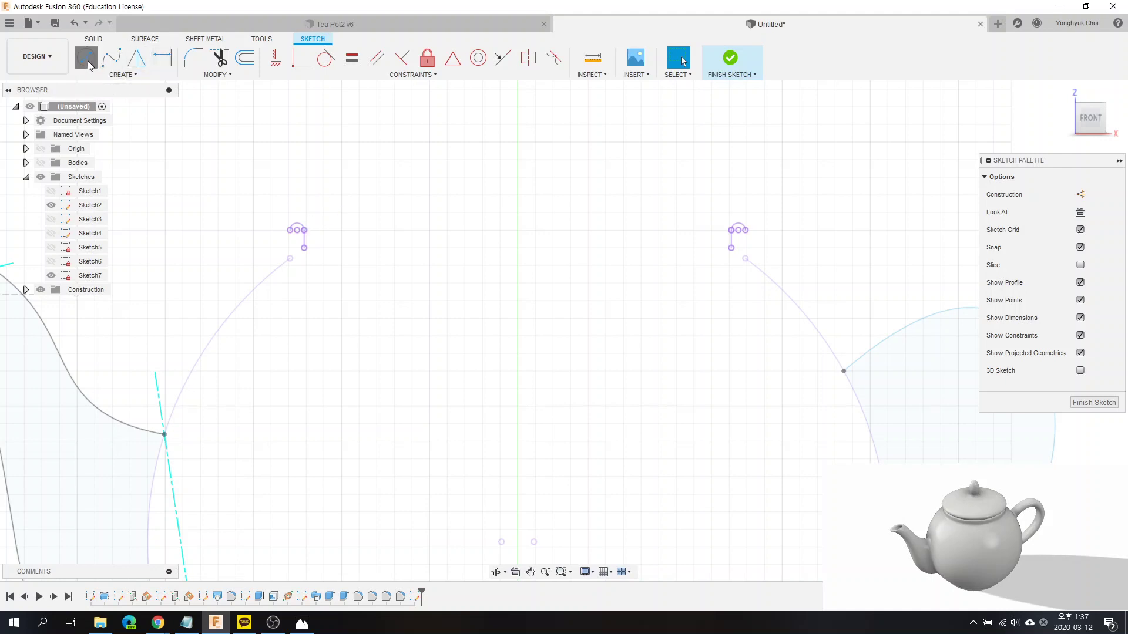
left_click(122, 74)
left_click(97, 153)
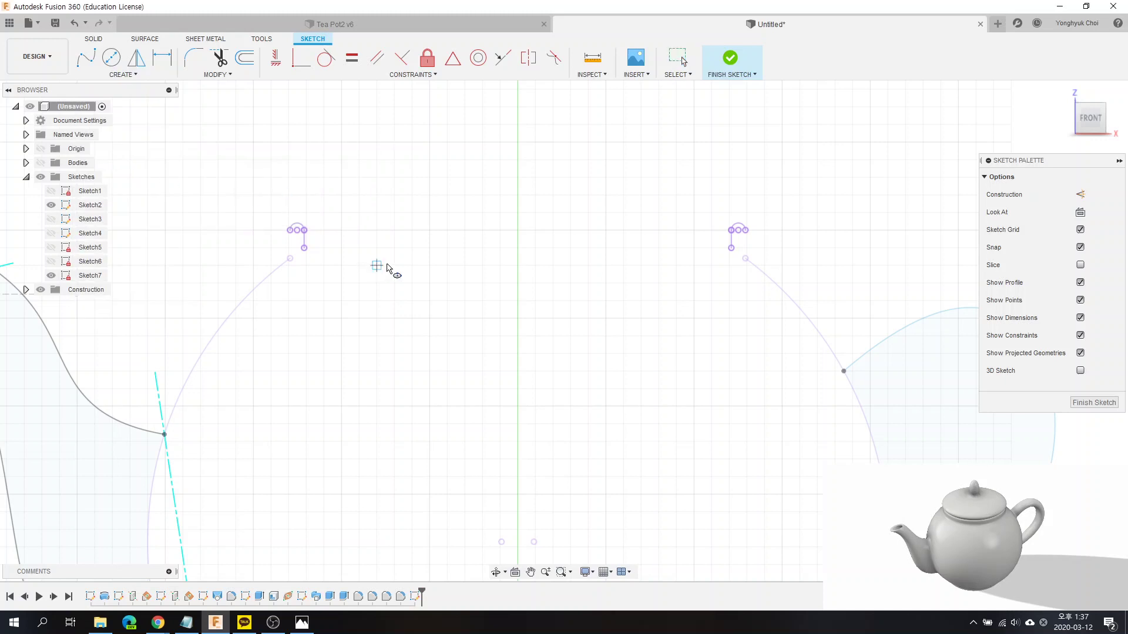
scroll(408, 253, "down", 1)
scroll(418, 258, "down", 4)
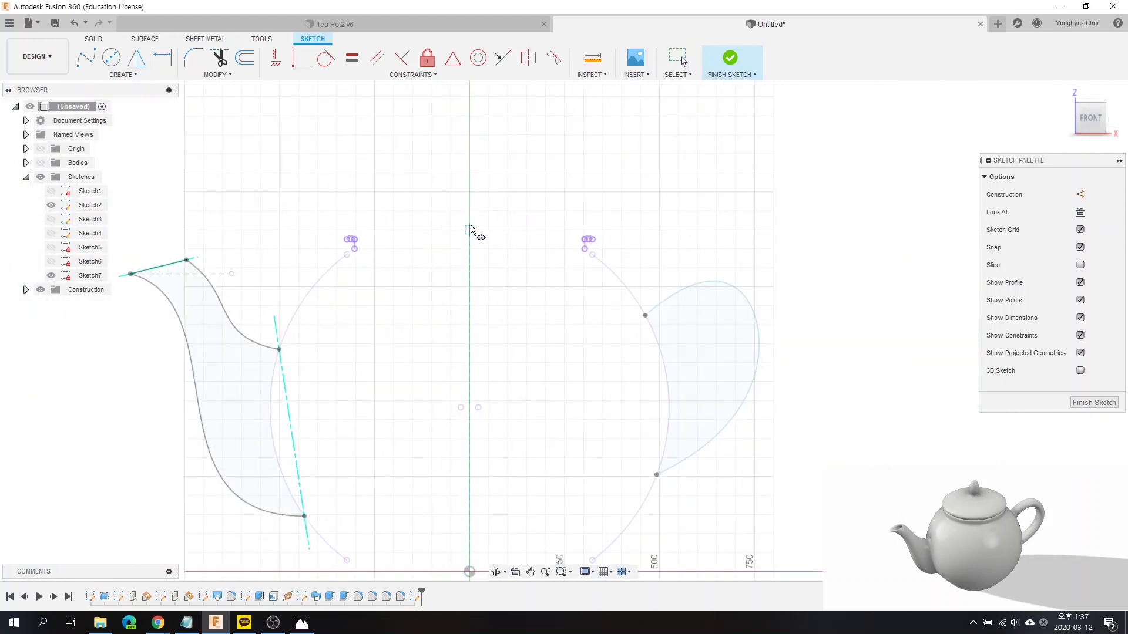
left_click(469, 172)
left_click(616, 175)
left_click(521, 213)
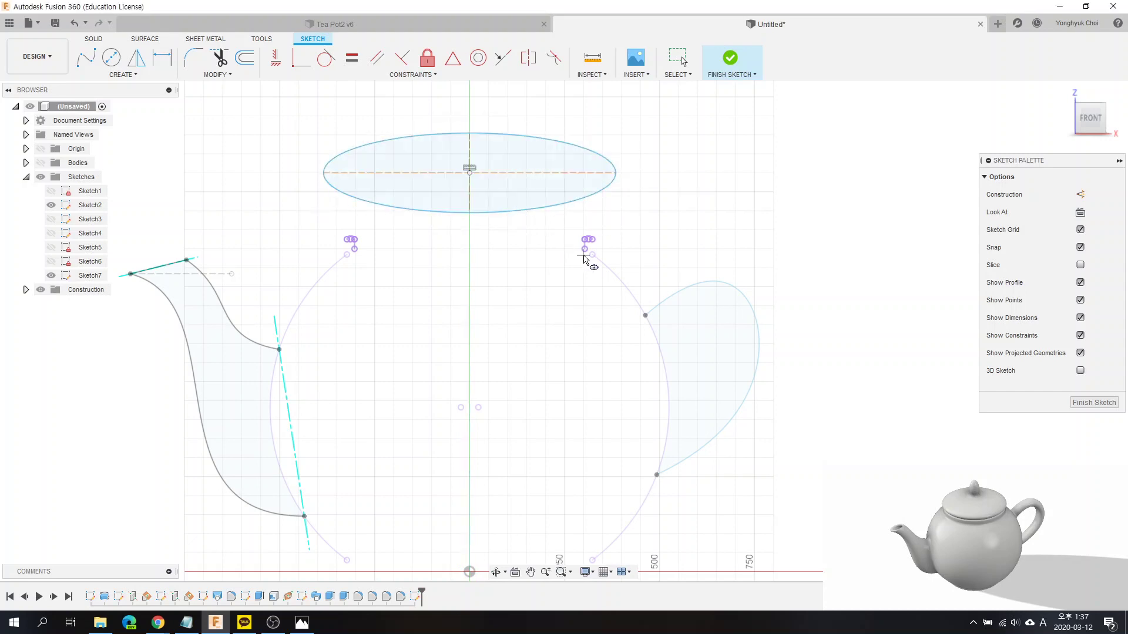
key("Escape")
Step: Make the ellipse's major axis construction and dimension the ellipse 660 by 170
left_click(413, 173)
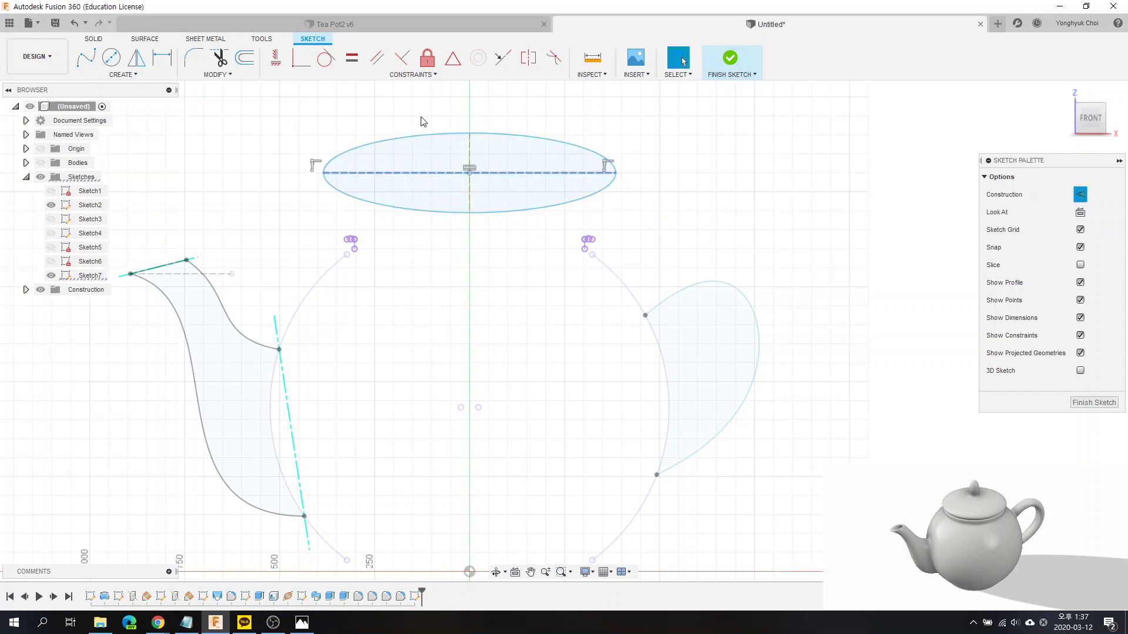
key("d")
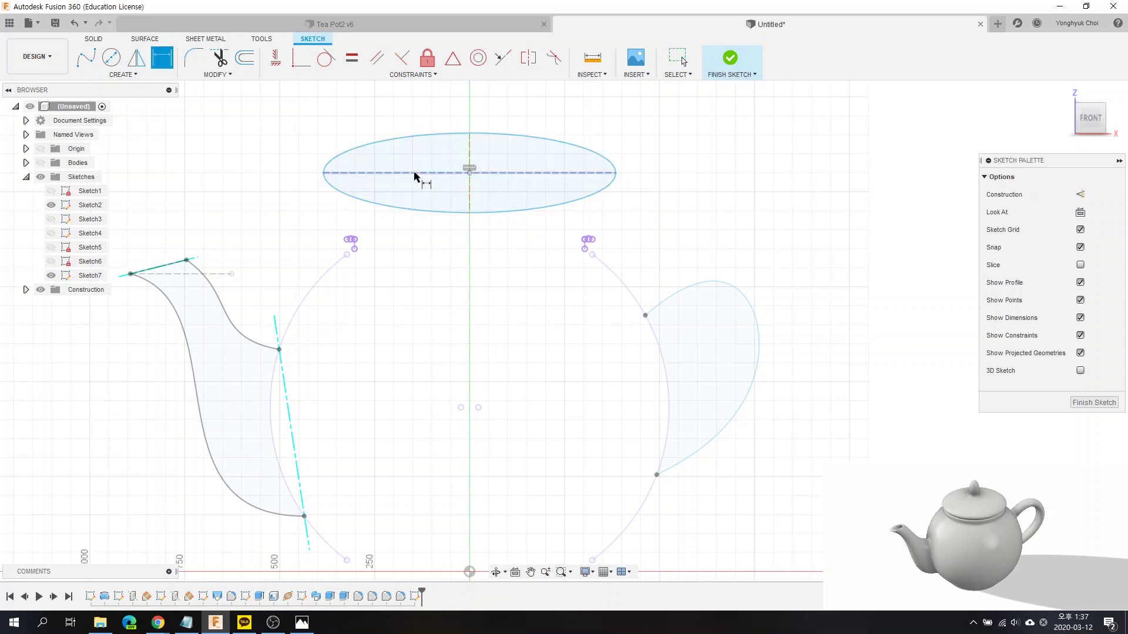
left_click(418, 173)
left_click(425, 109)
type("660")
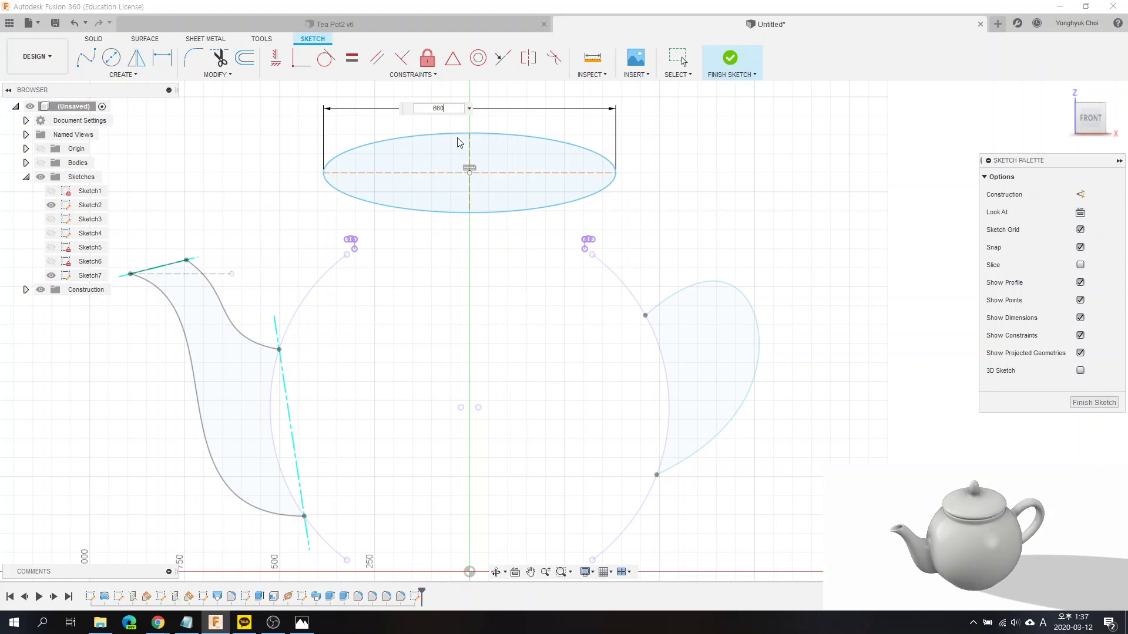
key("Return")
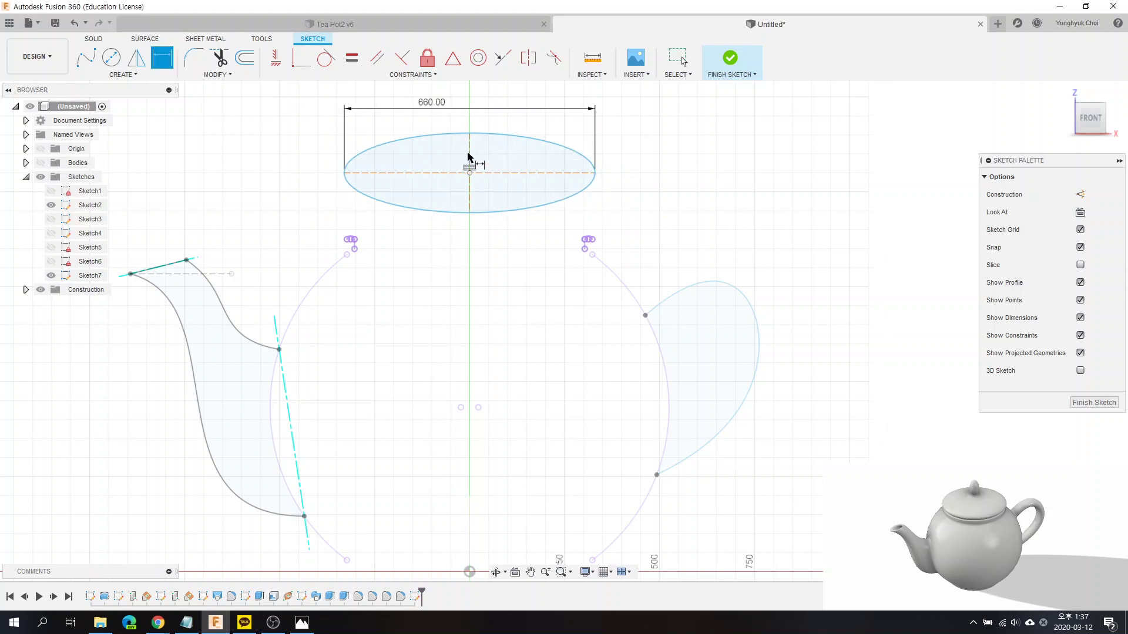
left_click(468, 157)
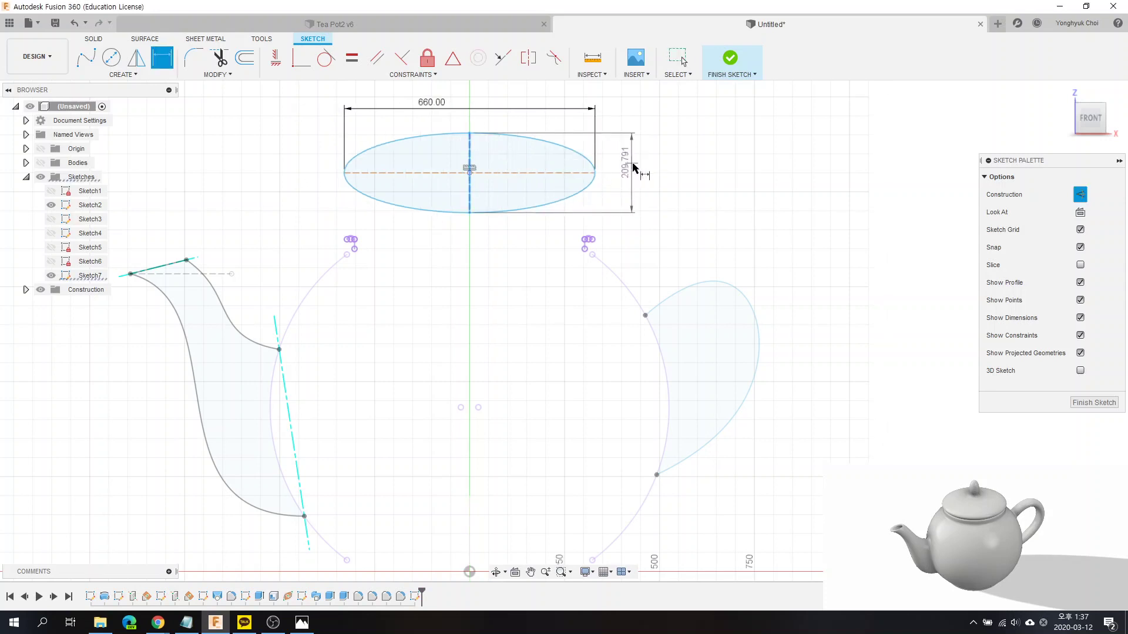
left_click(640, 169)
type("170")
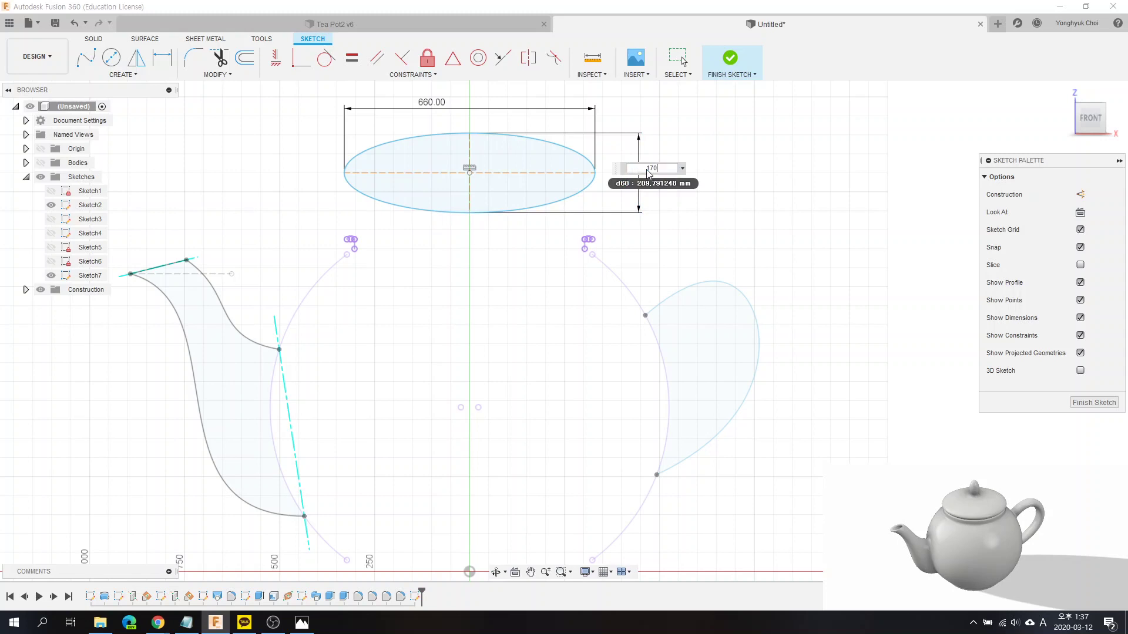
key("Return")
scroll(376, 199, "up", 2)
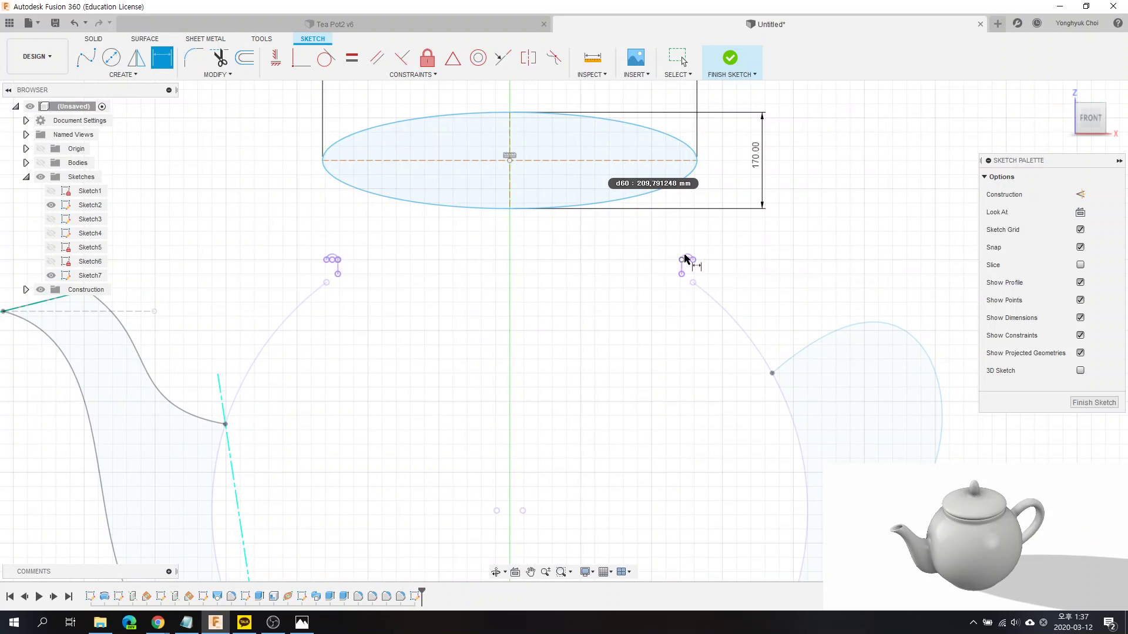
Step: Constrain the ellipse tangent to both the left and right body arcs
left_click(327, 64)
left_click(347, 207)
left_click(333, 257)
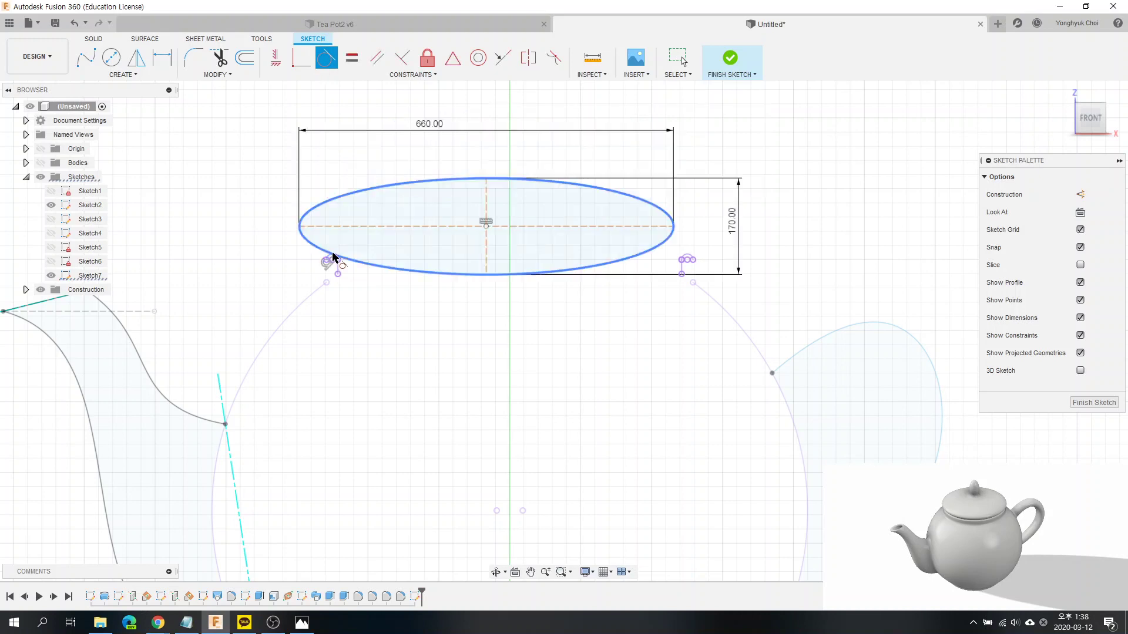
left_click(611, 263)
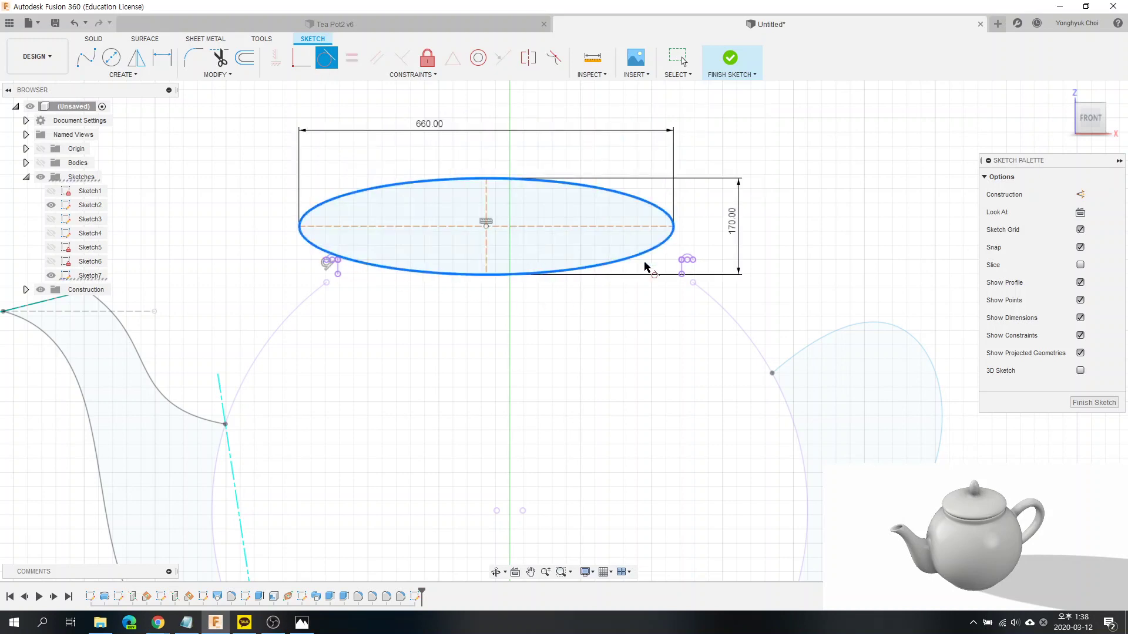
left_click(682, 269)
scroll(330, 277, "up", 2)
scroll(352, 276, "up", 2)
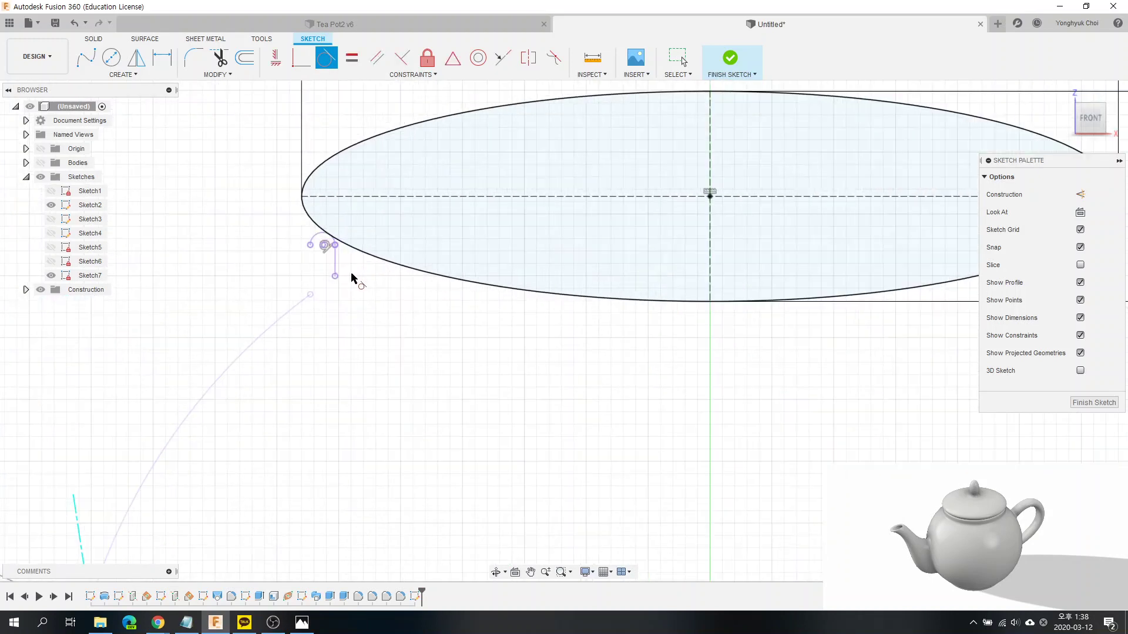
scroll(317, 232, "up", 2)
scroll(327, 289, "down", 3)
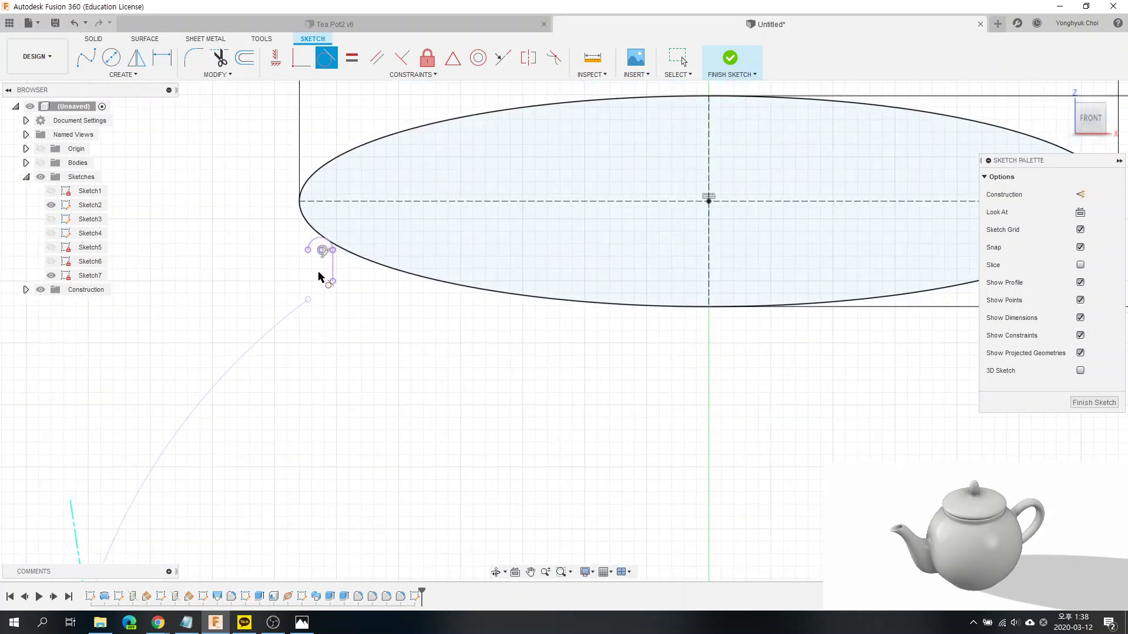
scroll(323, 272, "down", 1)
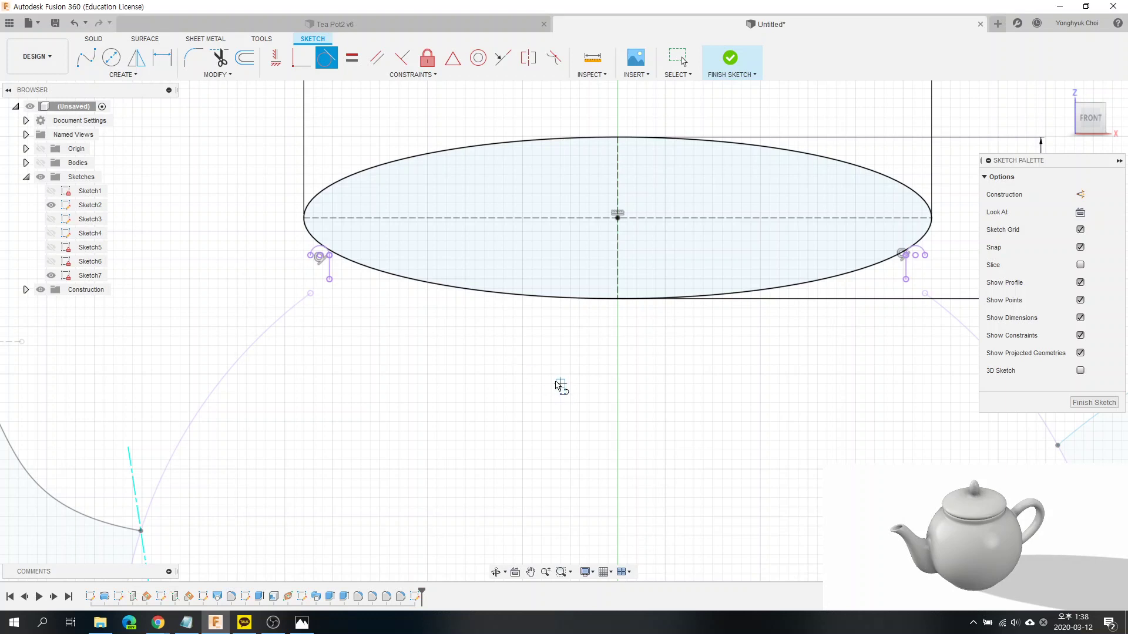
key("Escape")
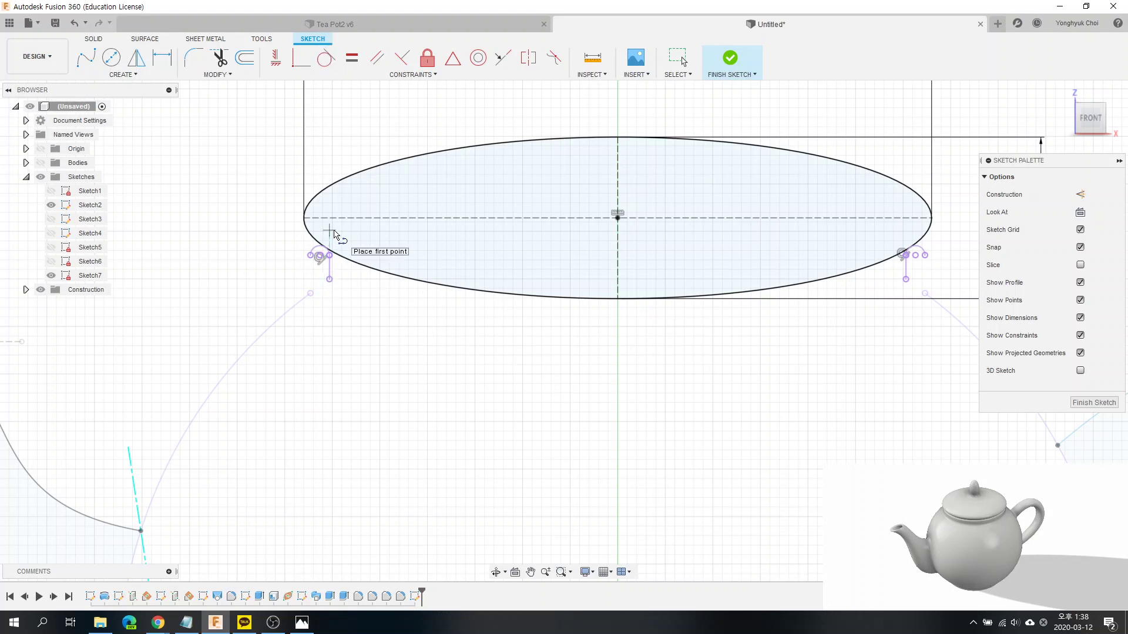
Step: Draw lines from the ellipse's left tangent point down, across to the centre axis, and up it
left_click(329, 230)
double_click(330, 280)
left_click(329, 279)
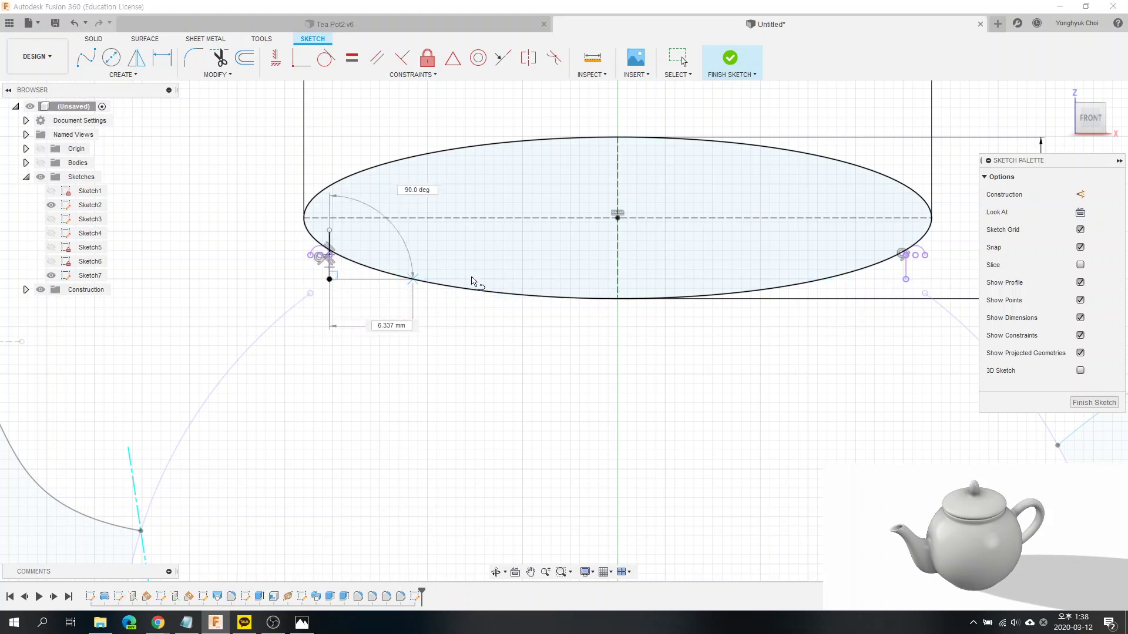
double_click(617, 280)
scroll(607, 300, "down", 3)
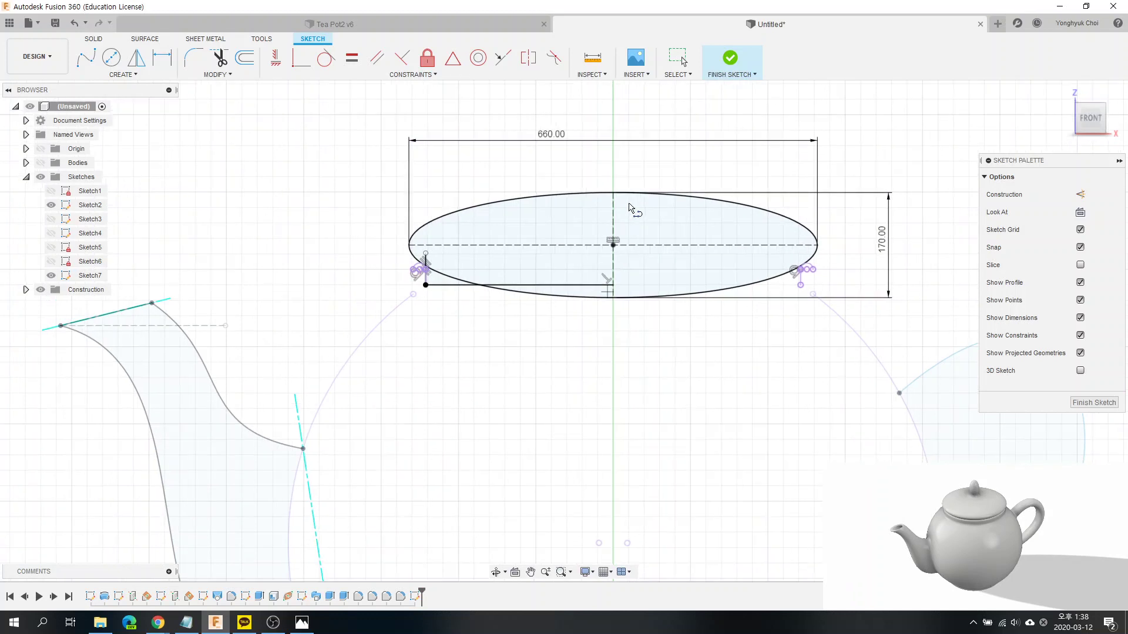
left_click(613, 286)
left_click(612, 100)
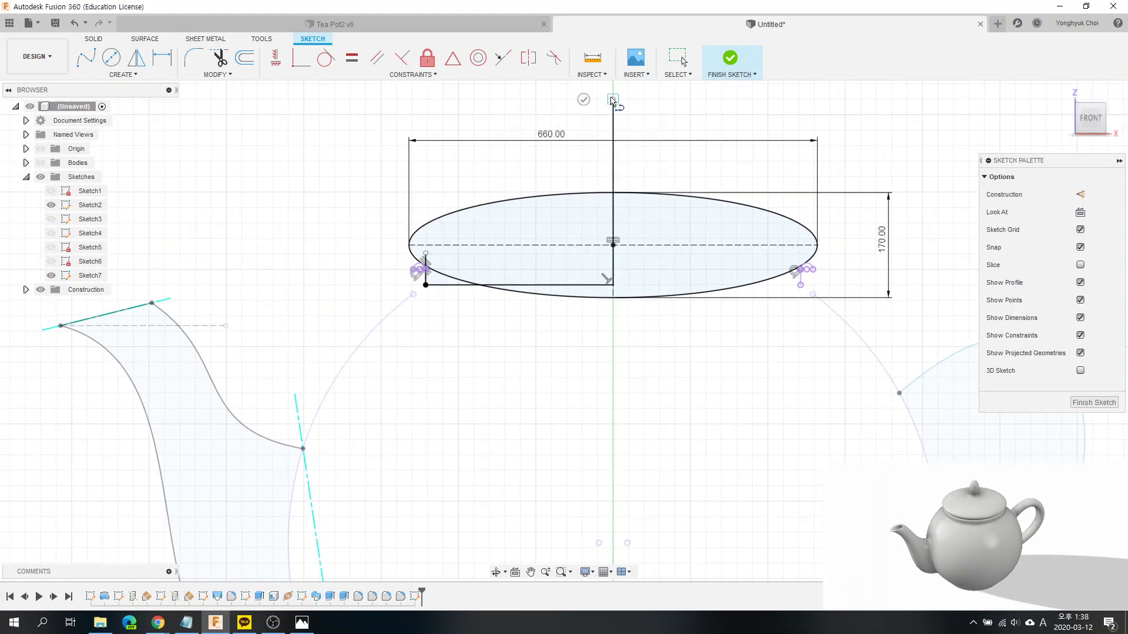
key("Escape")
scroll(477, 252, "up", 2)
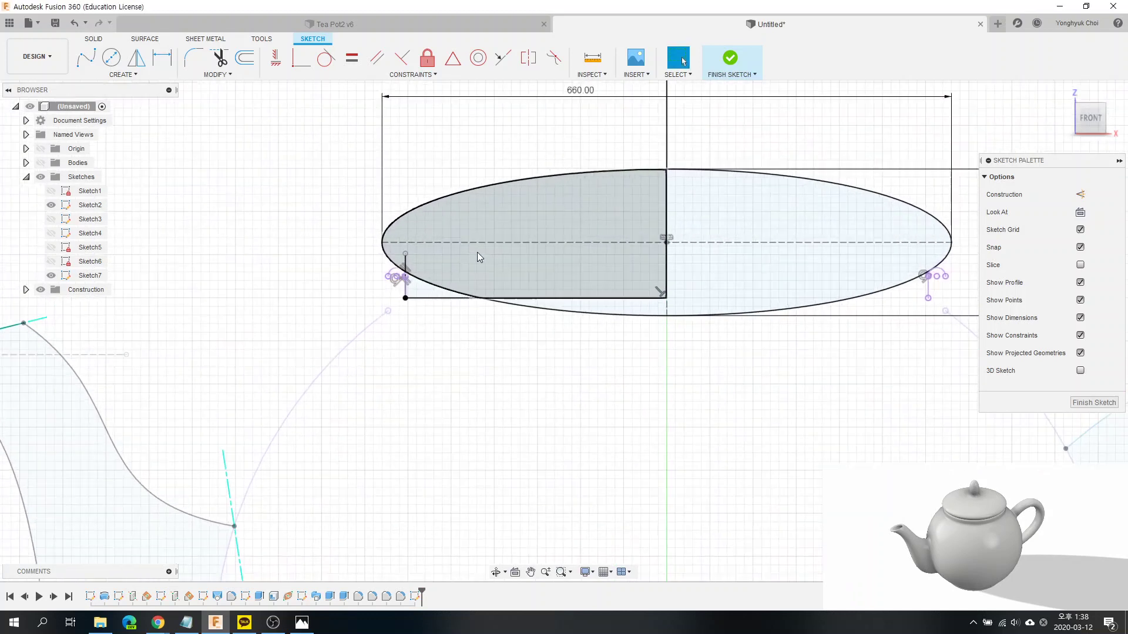
Step: Trim away the right ellipse arcs, the lower arc and the line stub to leave the knob half-profile
left_click(219, 58)
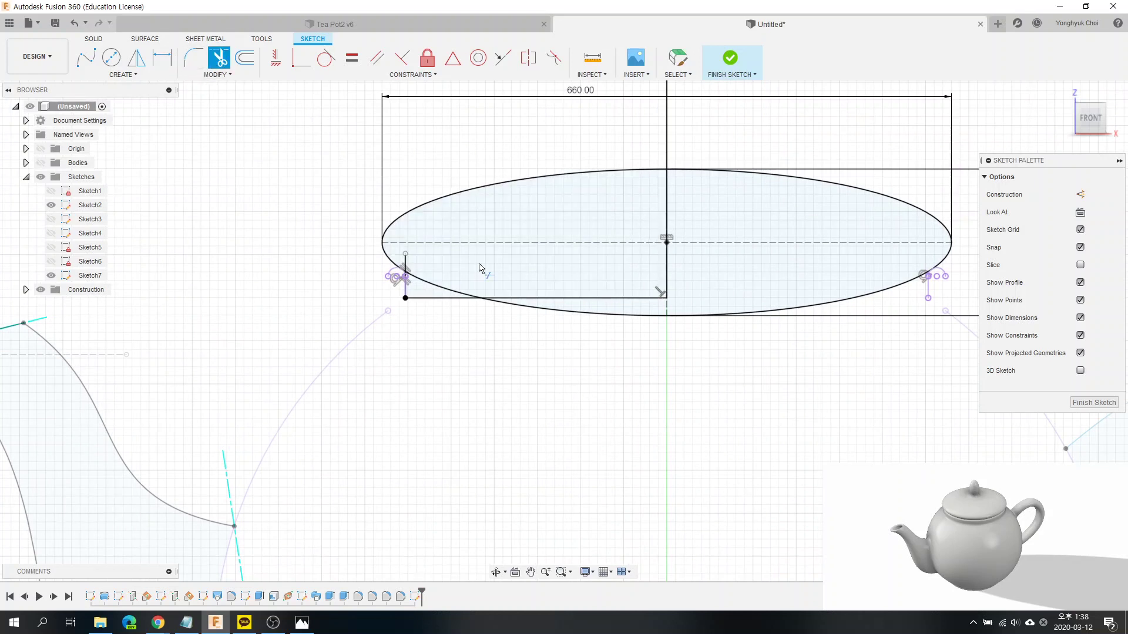
left_click(530, 312)
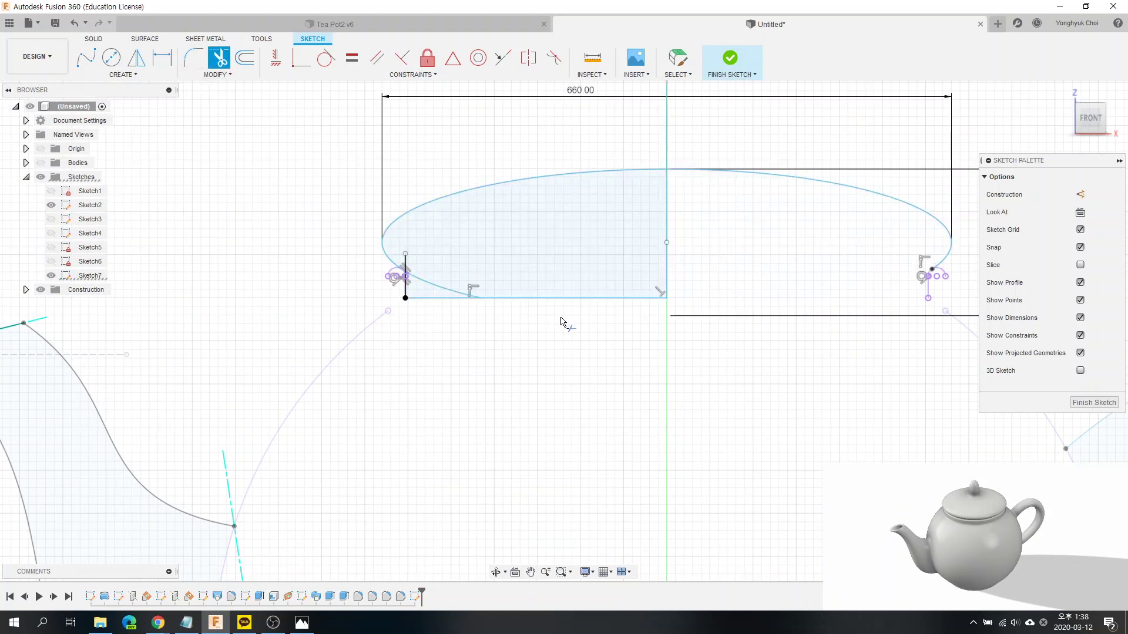
left_click(786, 181)
scroll(422, 312, "up", 3)
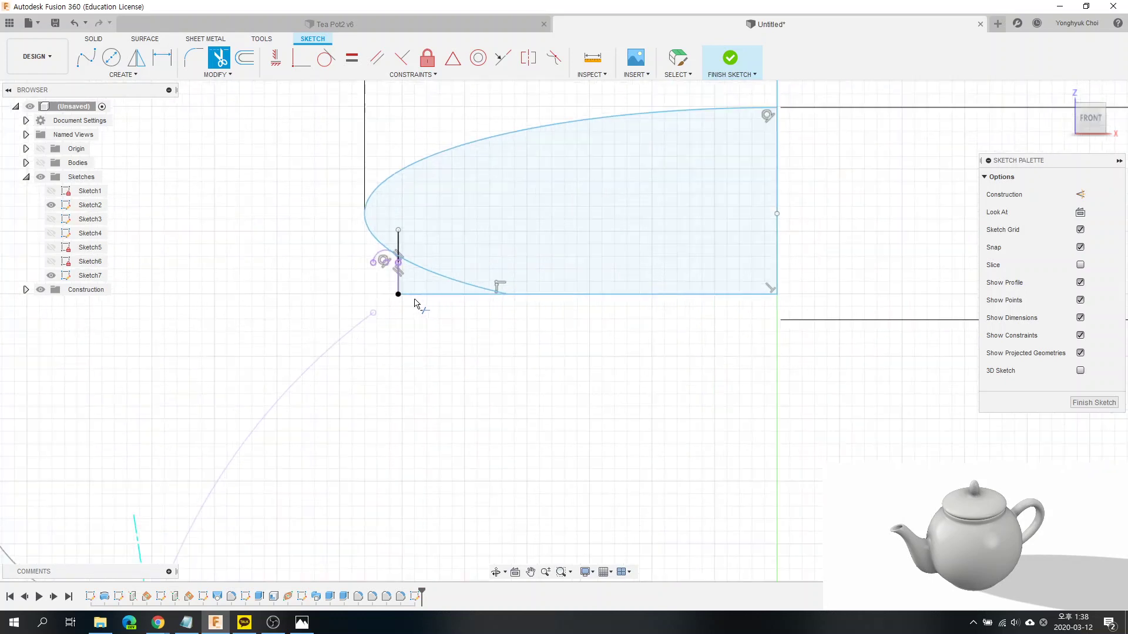
scroll(415, 302, "up", 2)
left_click(390, 196)
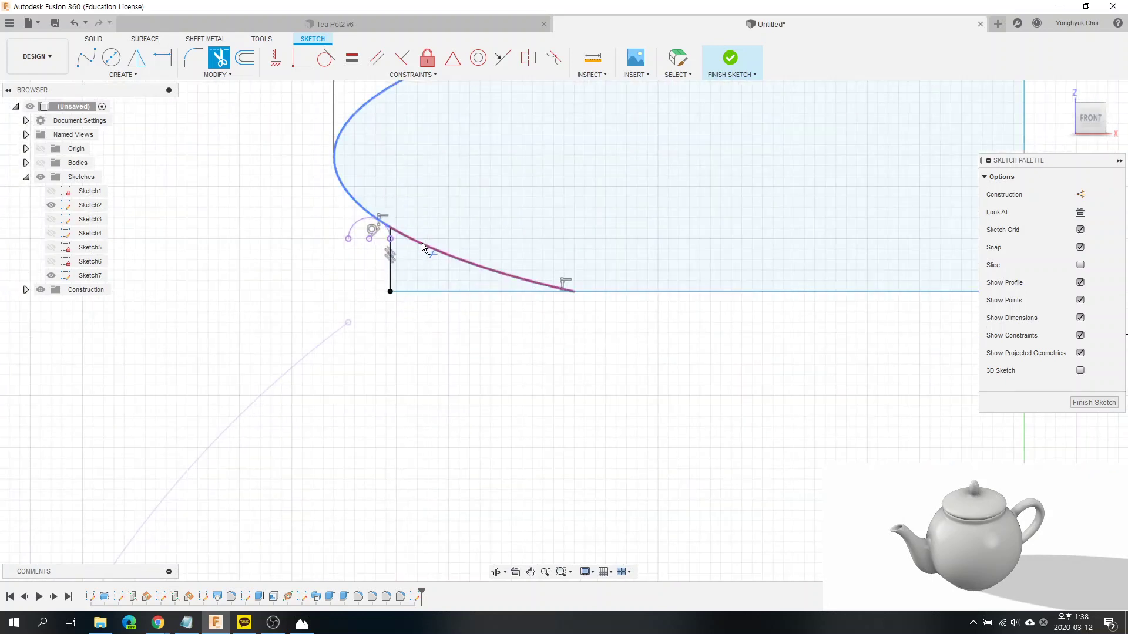
left_click(428, 252)
scroll(438, 356, "down", 2)
scroll(435, 358, "down", 3)
scroll(441, 365, "down", 2)
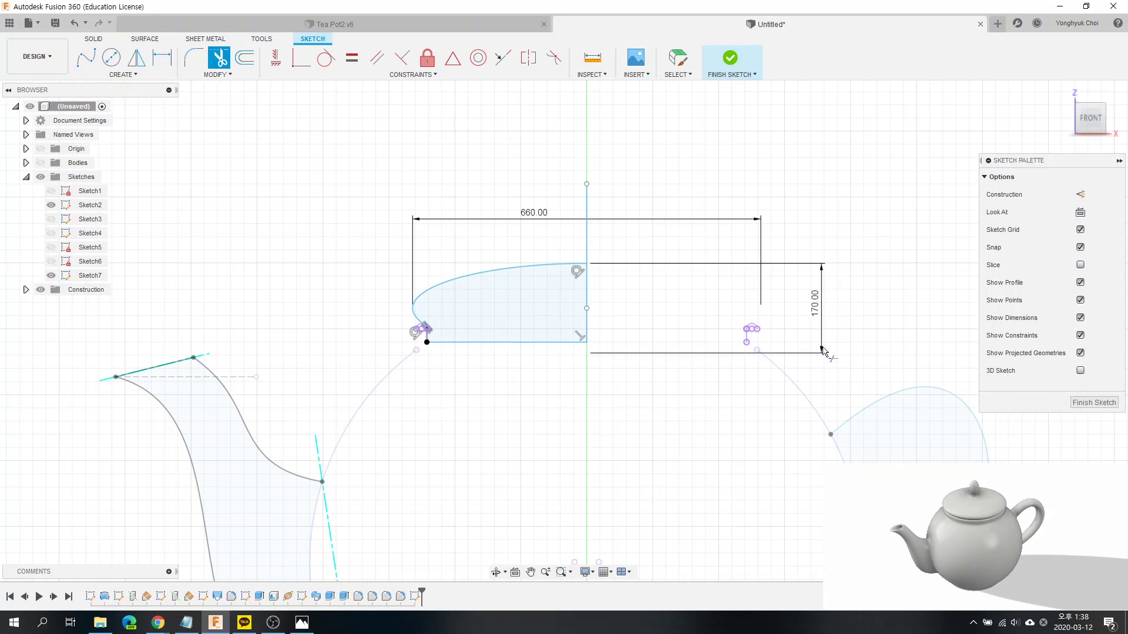
Step: Revolve the sketch profile 360° about the vertical line into new body Body3, then hide Body2
left_click(729, 65)
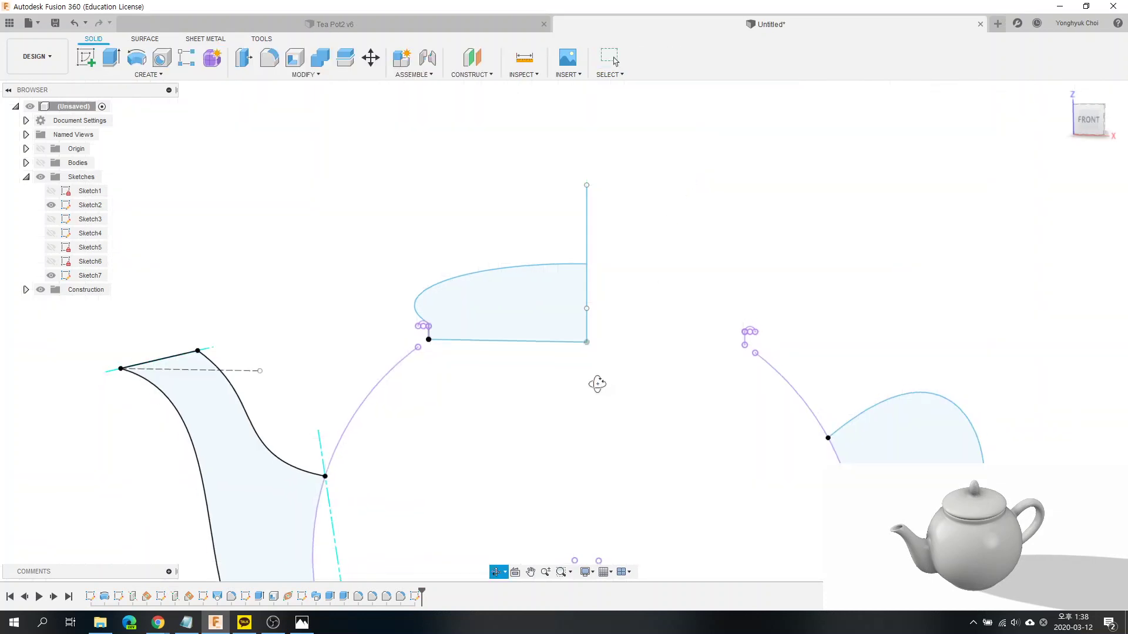
left_click(137, 57)
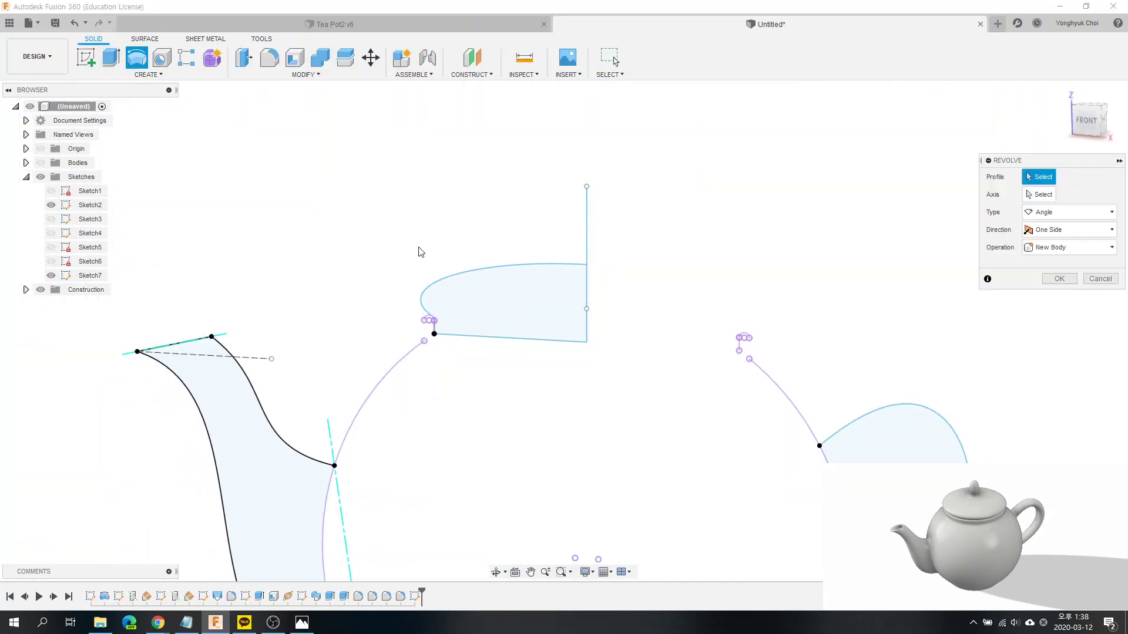
left_click(494, 298)
left_click(1039, 195)
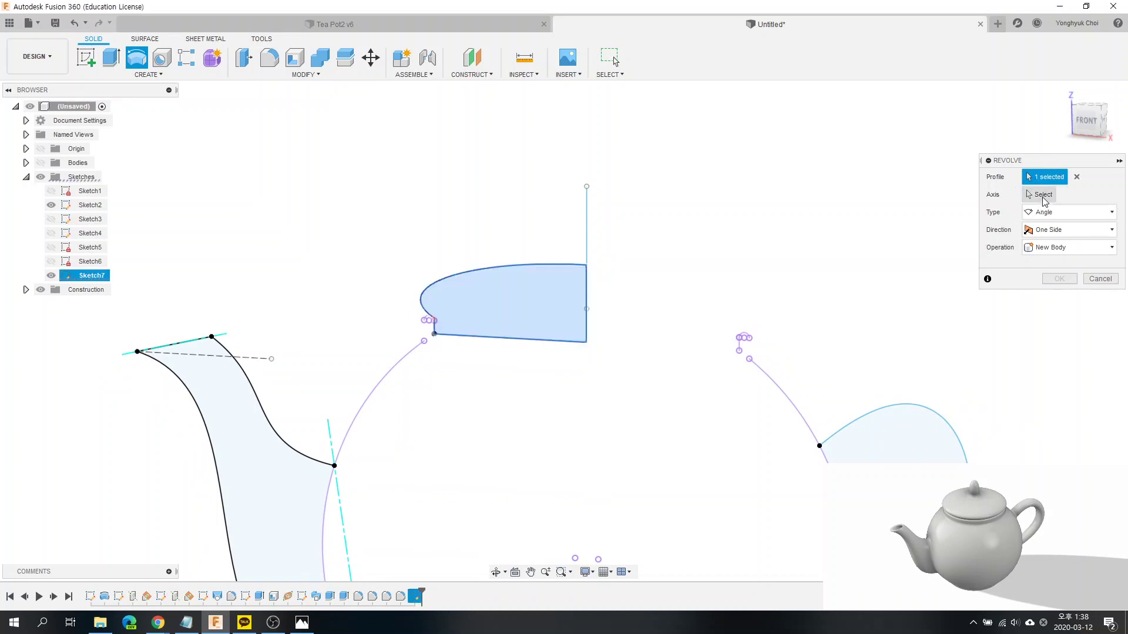
left_click(589, 218)
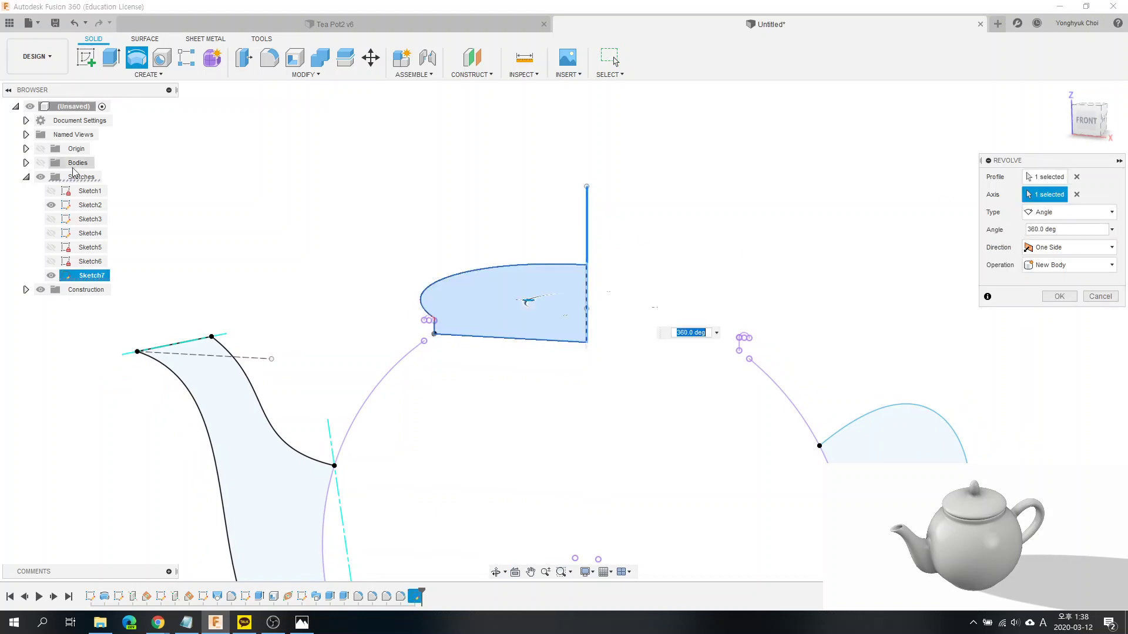
left_click(41, 163)
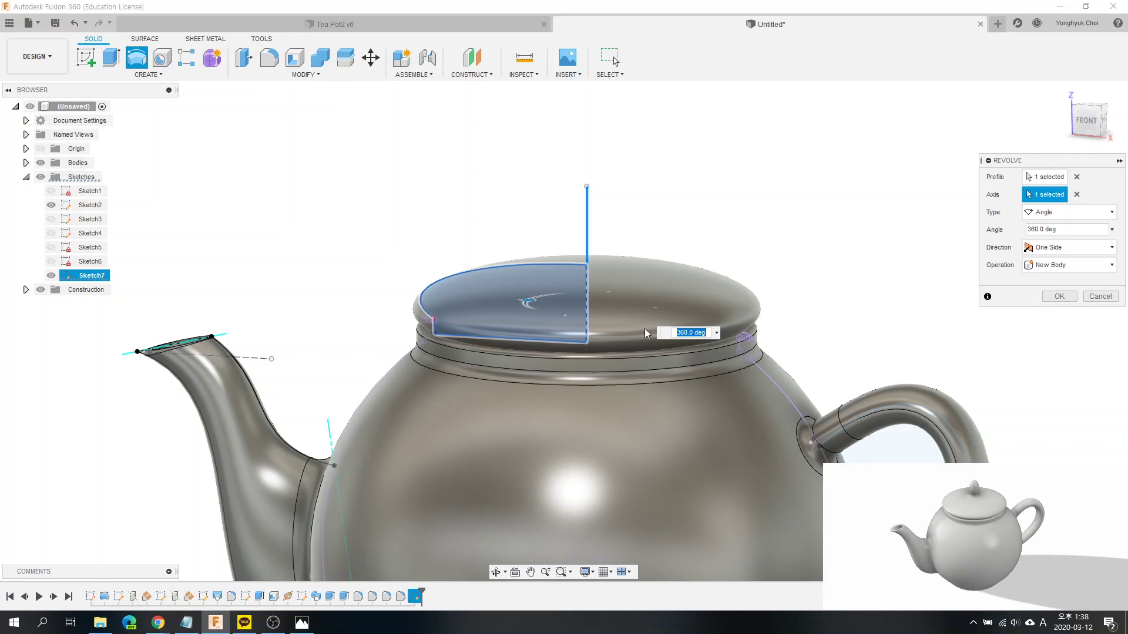
middle_click_drag(729, 349, 716, 297, "shift")
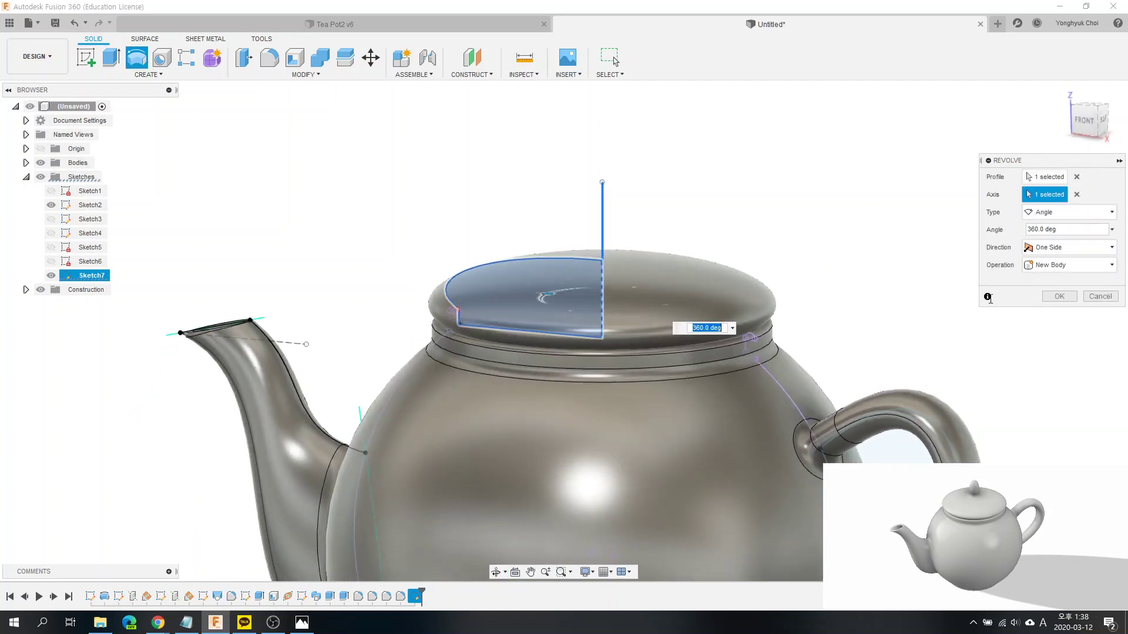
scroll(448, 314, "up", 3)
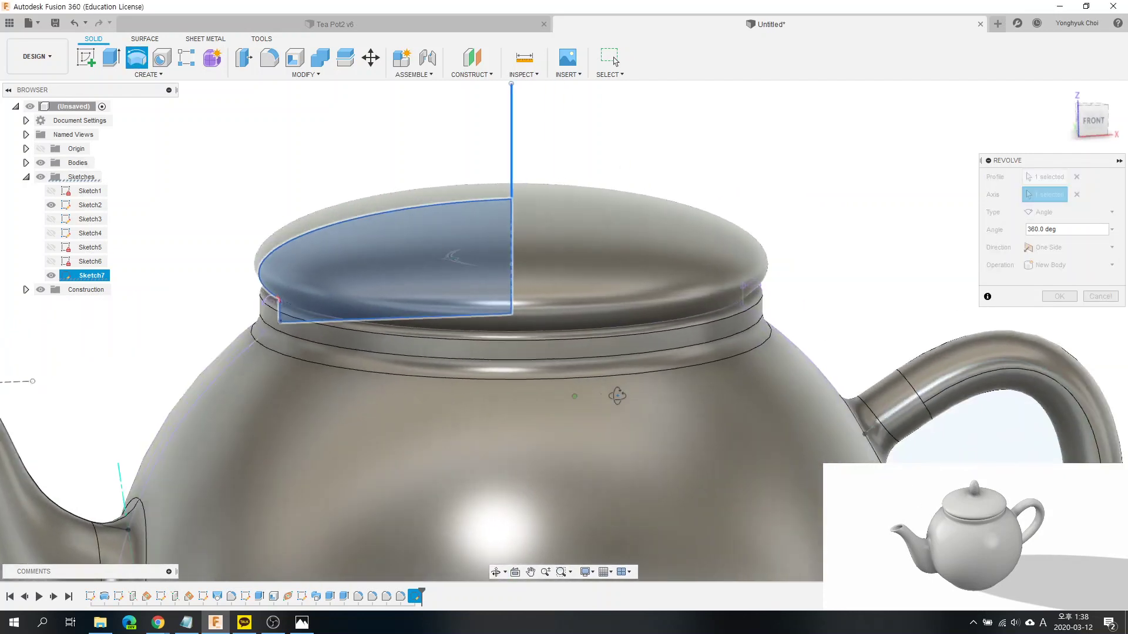
middle_click_drag(504, 403, 593, 387, "shift")
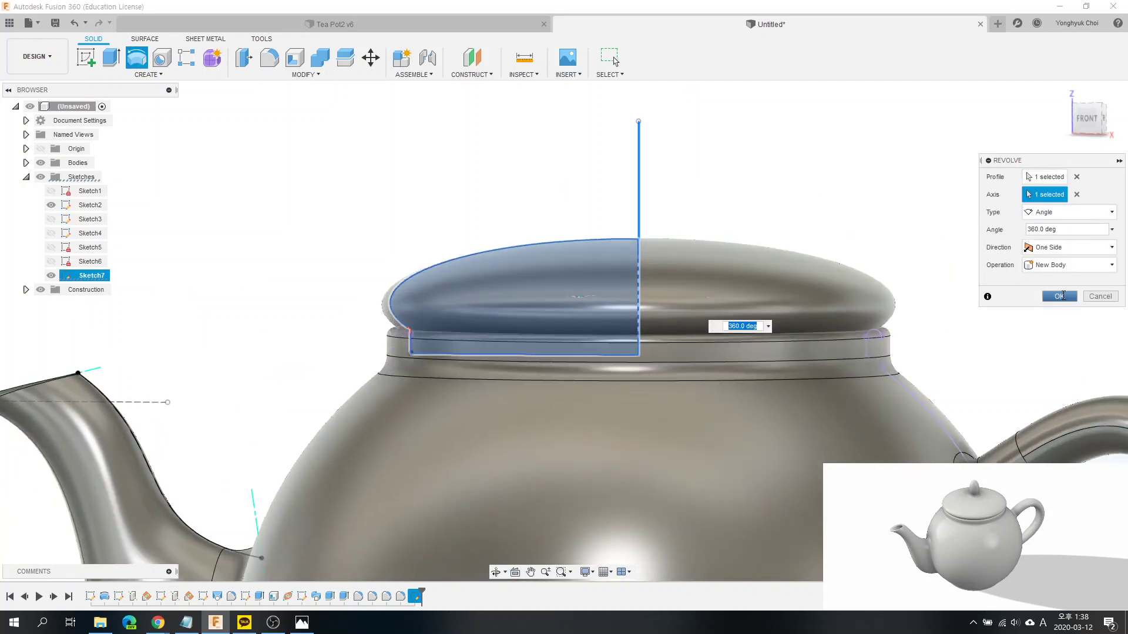
left_click(1059, 297)
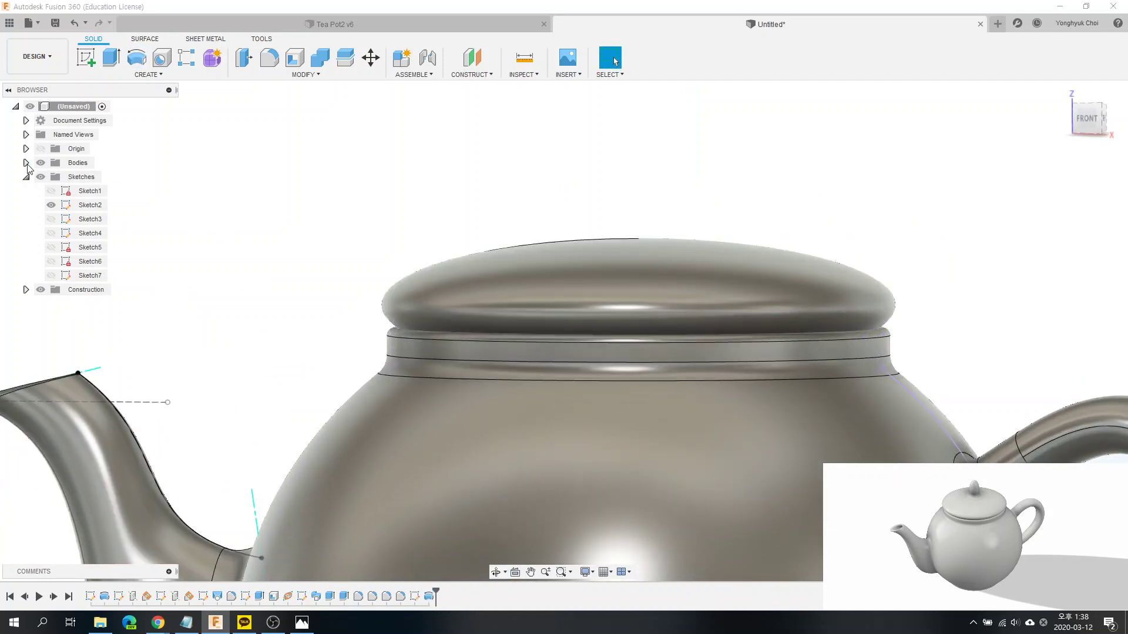
left_click(26, 163)
left_click(51, 177)
Step: Shell lid Body3 open from its flat underside with a 20 mm wall
middle_click_drag(617, 445, 608, 287, "shift")
scroll(608, 287, "down", 5)
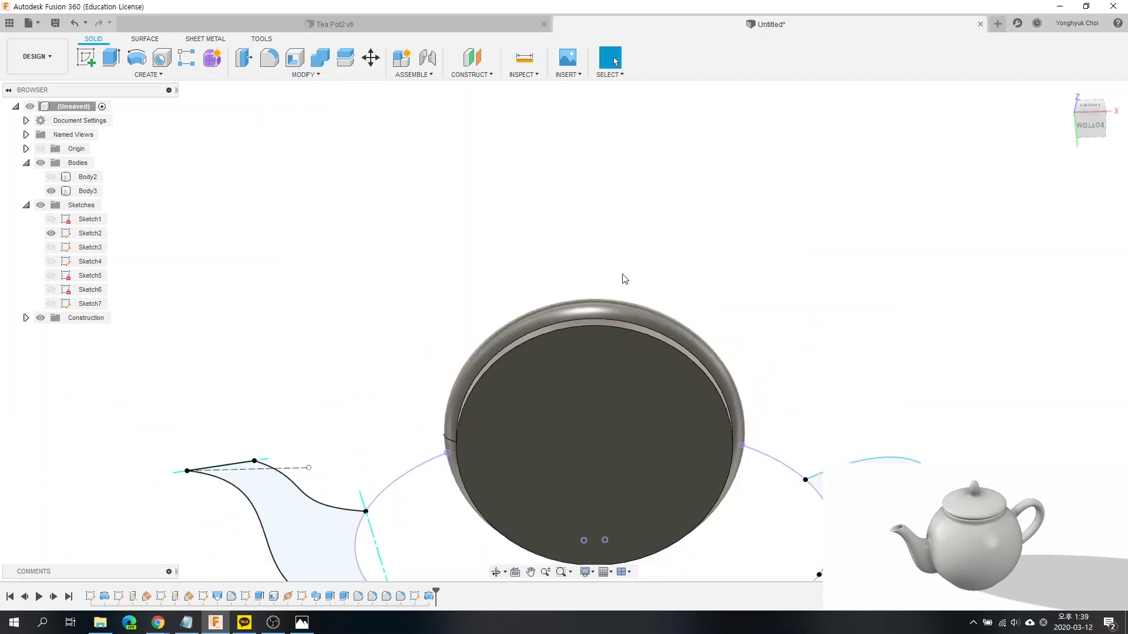
left_click(480, 397)
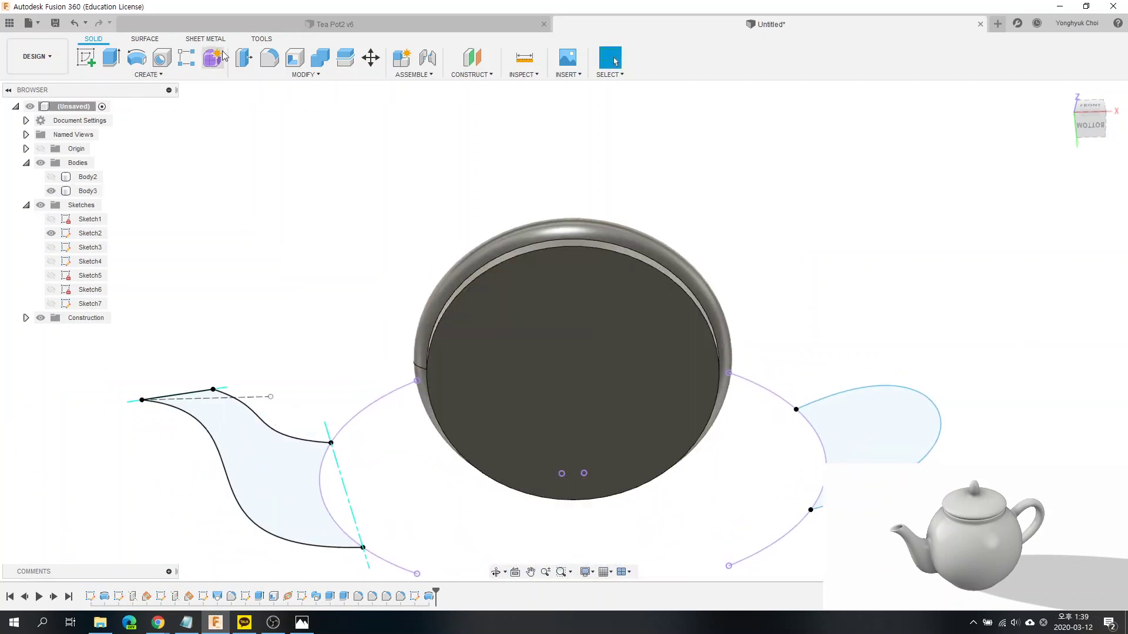
left_click(294, 57)
left_click(547, 345)
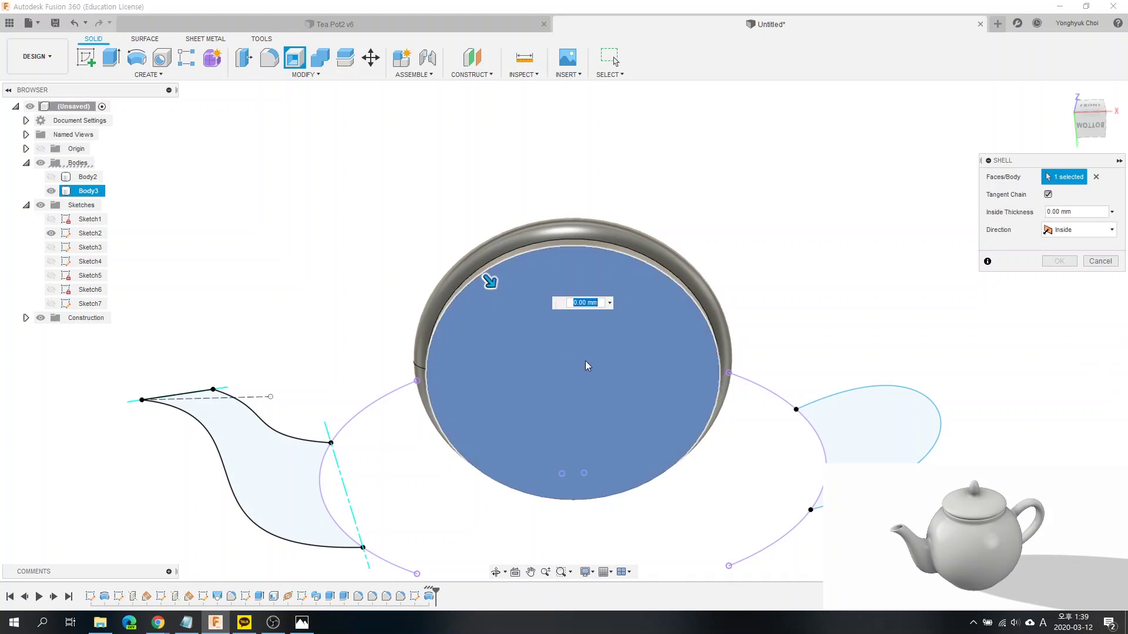
type("2")
key("Return")
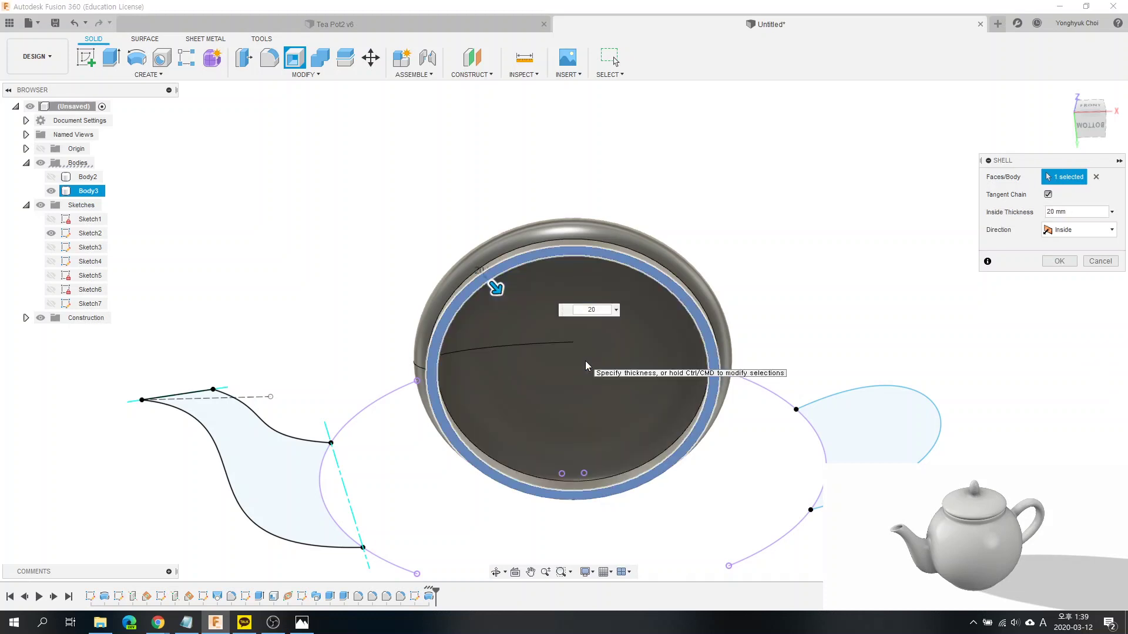
key("Return")
middle_click_drag(622, 328, 353, 376, "shift")
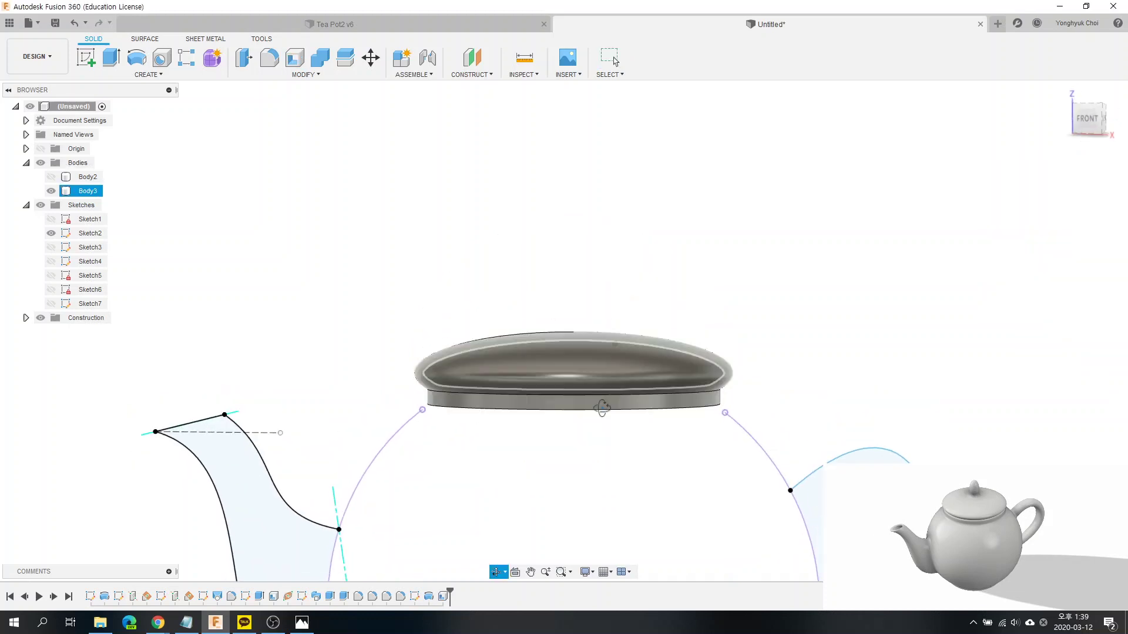
scroll(347, 375, "up", 2)
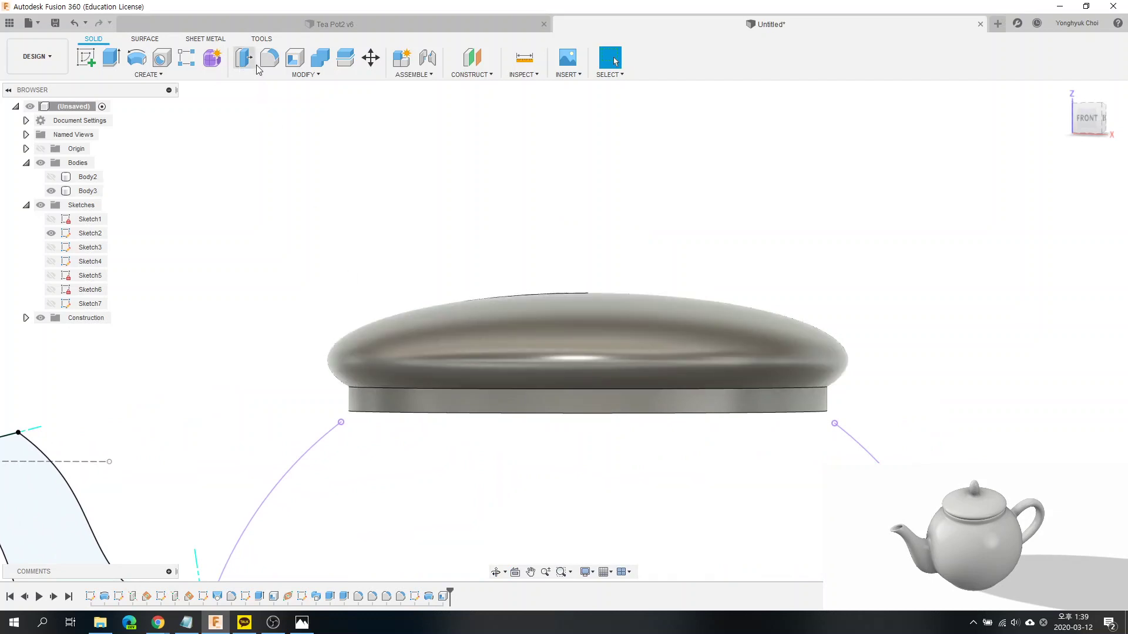
Step: Fillet the lid's dome-to-rim edge at 3 mm, then edit the fillet to 30 mm
left_click(269, 57)
left_click(421, 386)
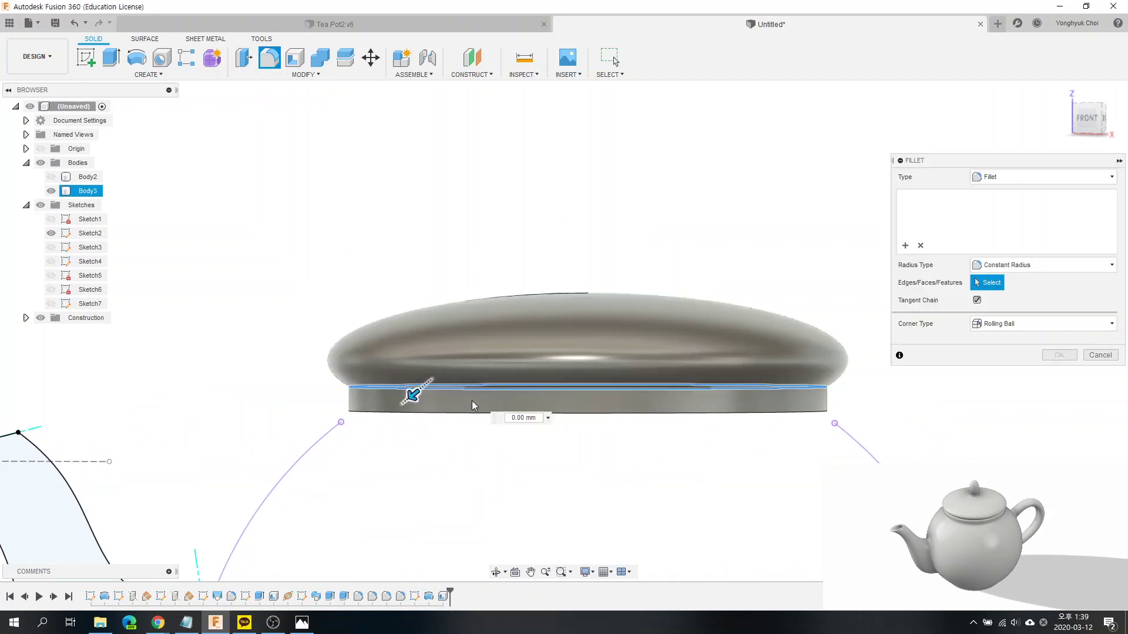
type("3")
key("Return")
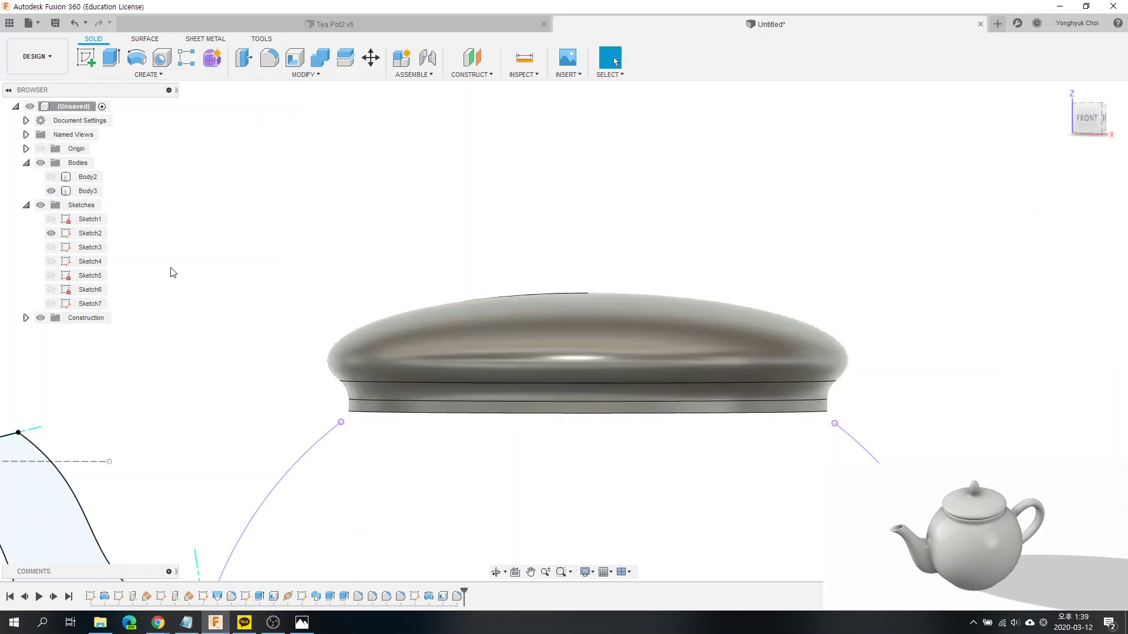
right_click(458, 598)
left_click(485, 494)
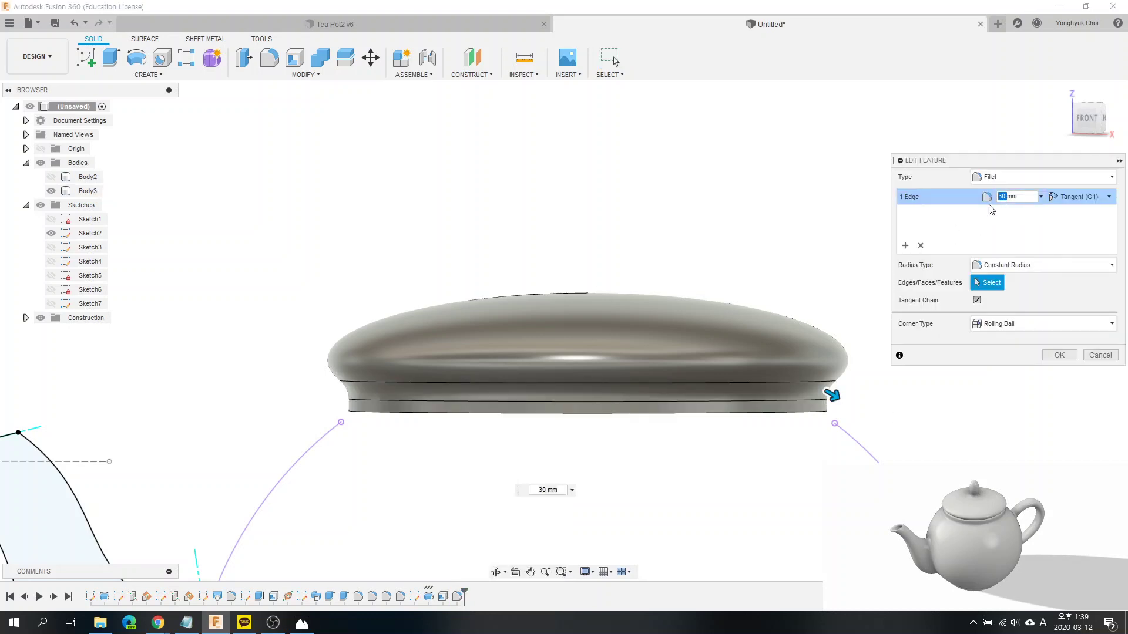
key("Return")
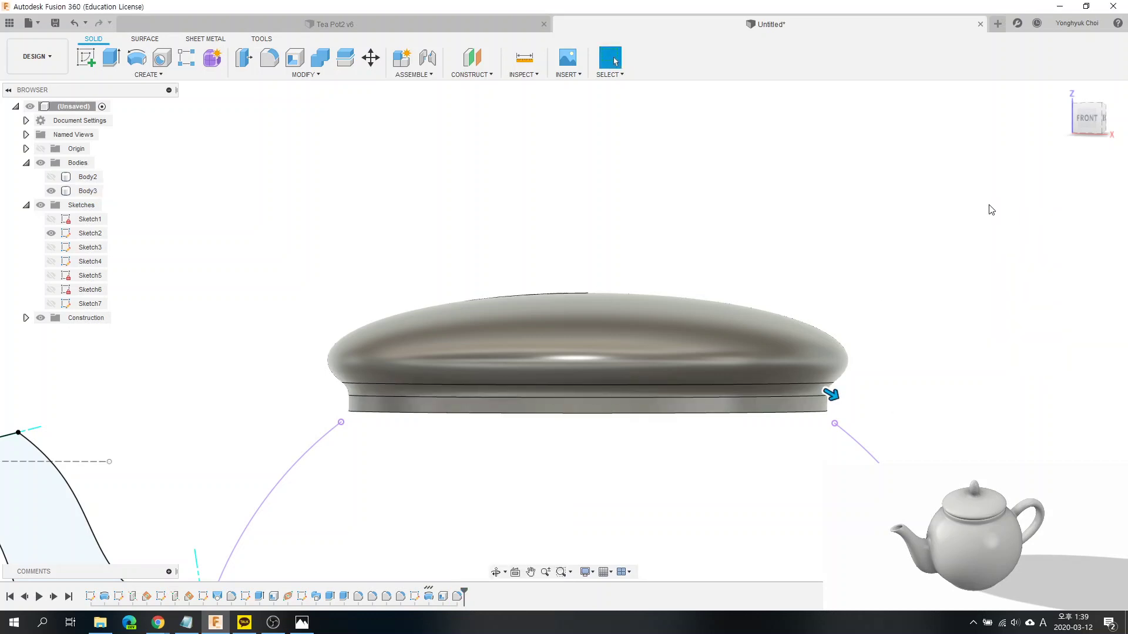
Step: Reopen the lid sketch Sketch7 for editing
scroll(587, 294, "down", 3)
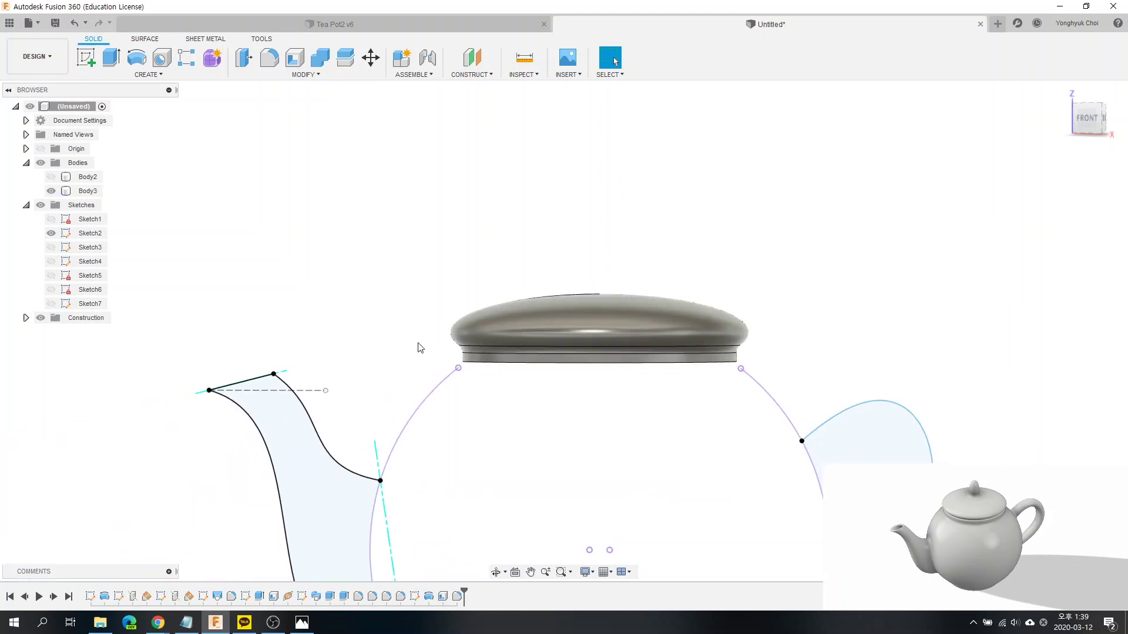
right_click(415, 596)
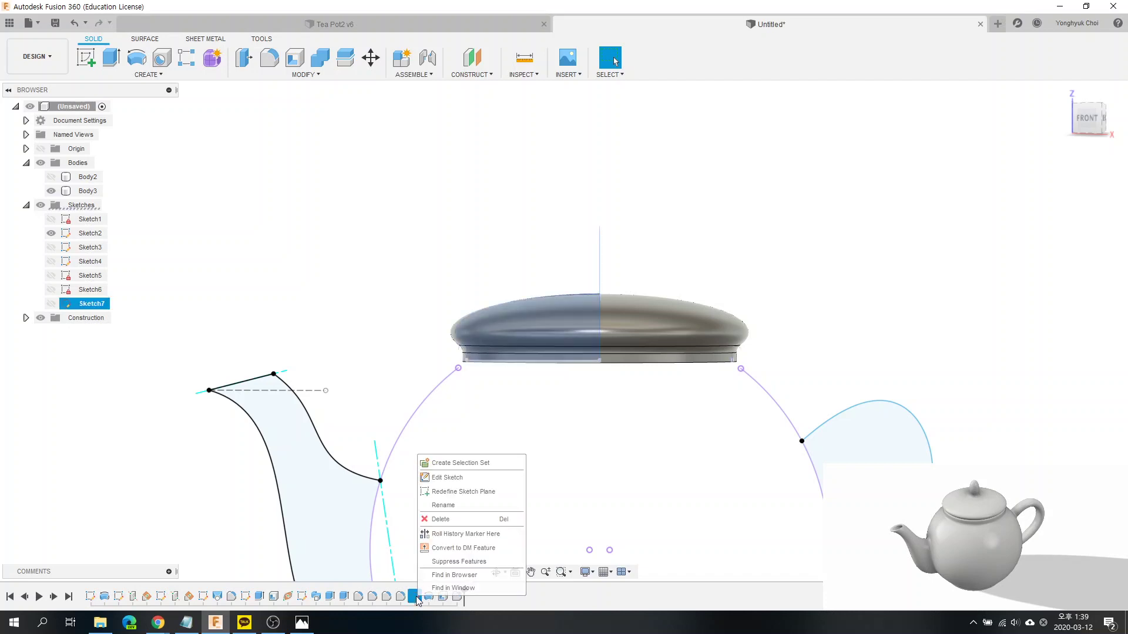
left_click(453, 483)
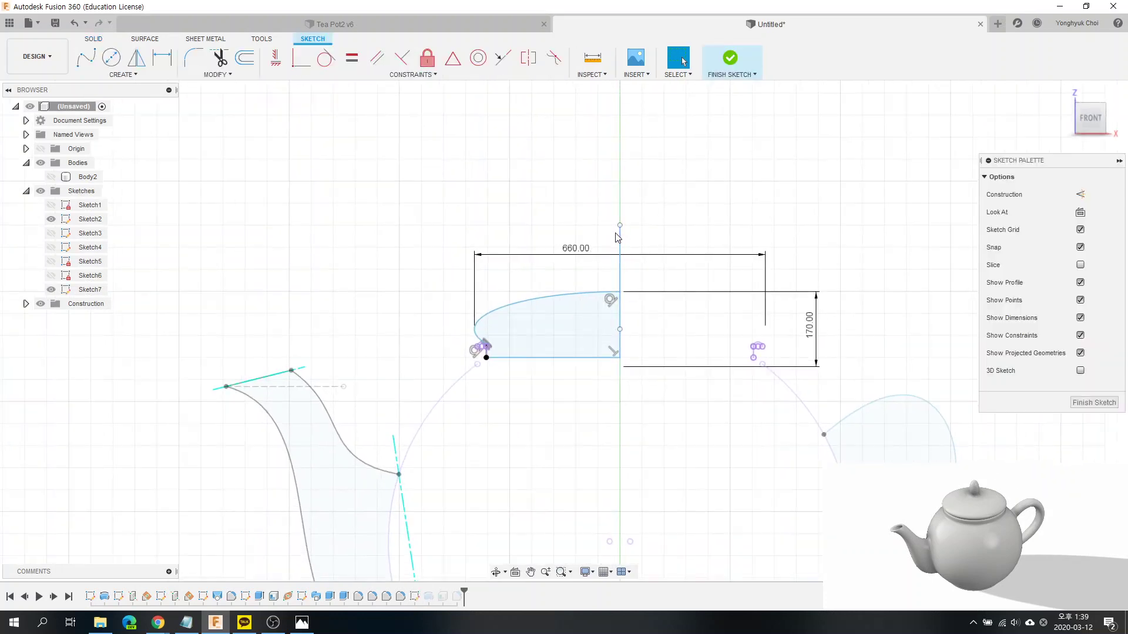
Step: Draw a tall ellipse for the knob, centred on the vertical axis
left_click(126, 76)
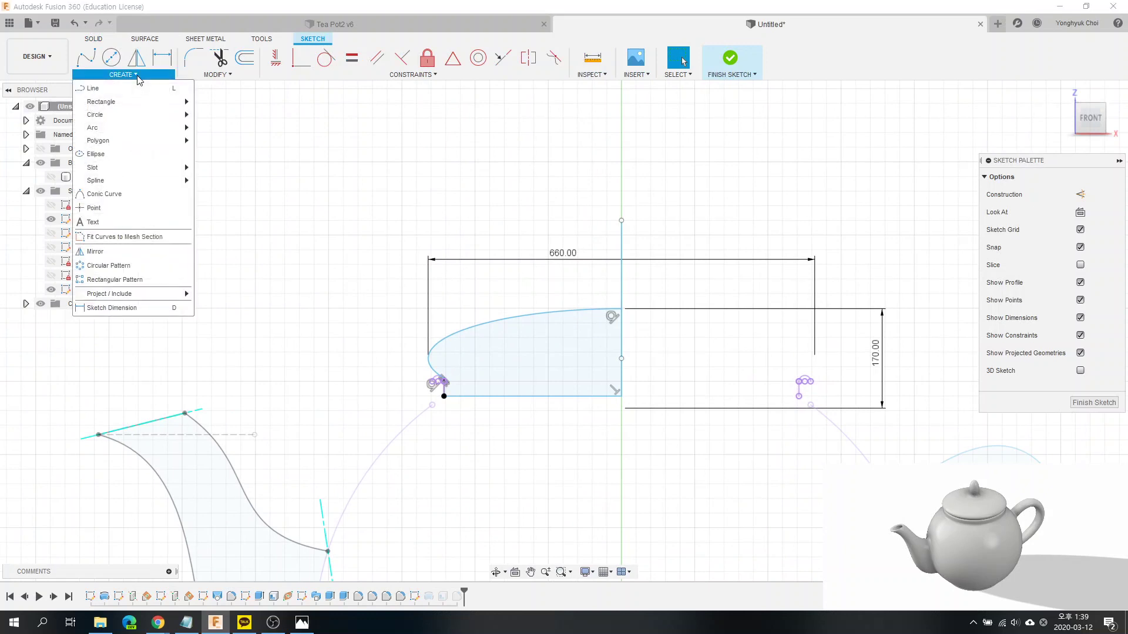
left_click(132, 155)
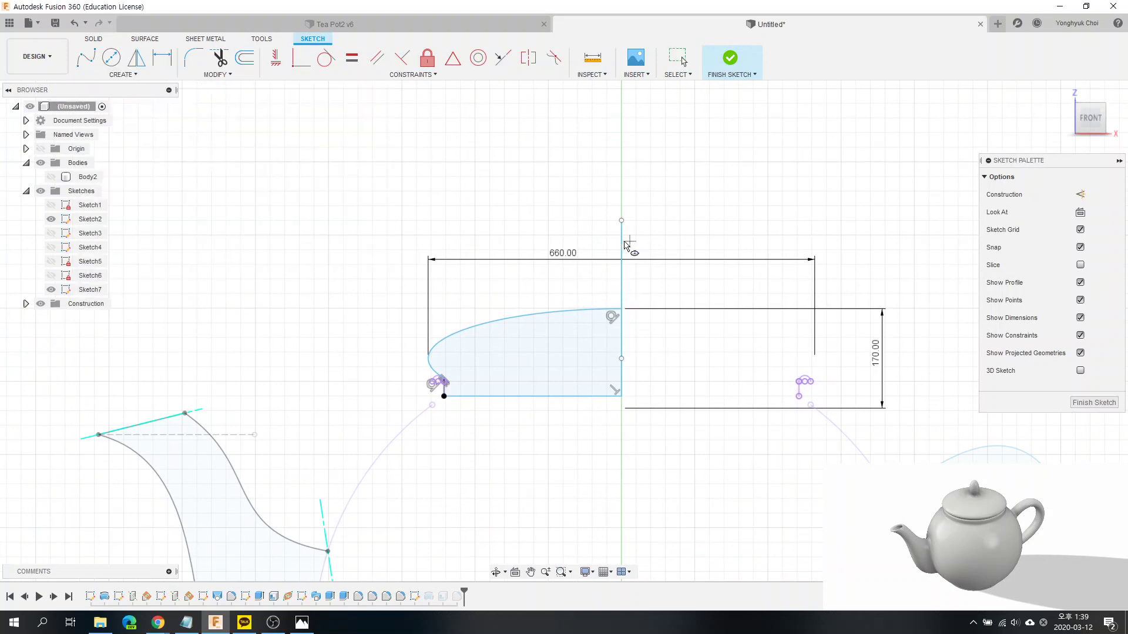
left_click(620, 262)
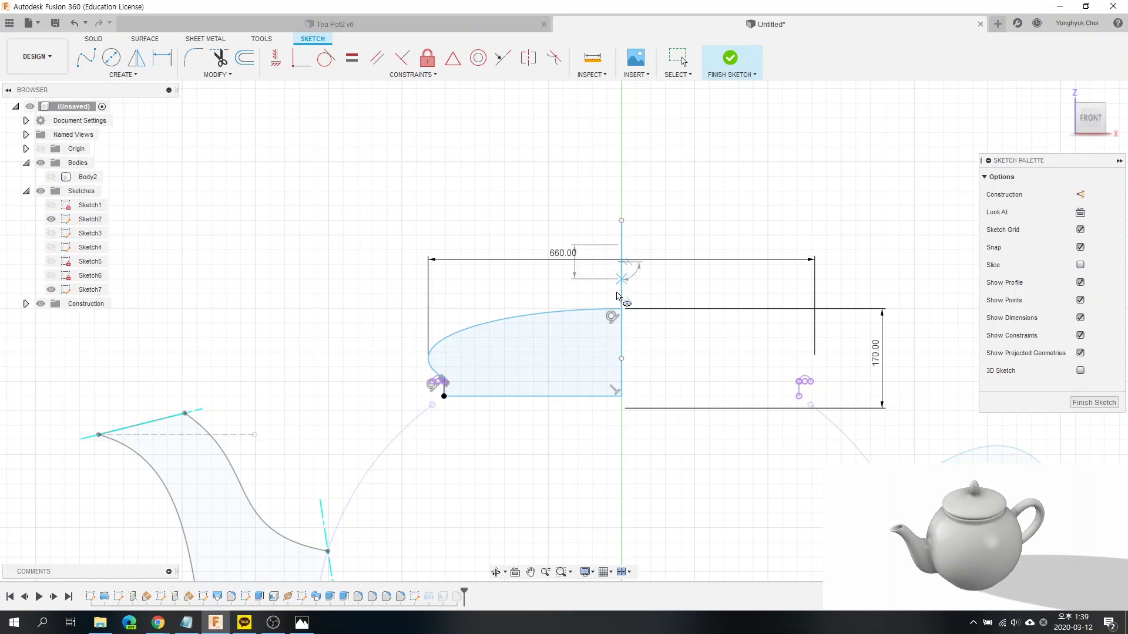
scroll(622, 320, "up", 3)
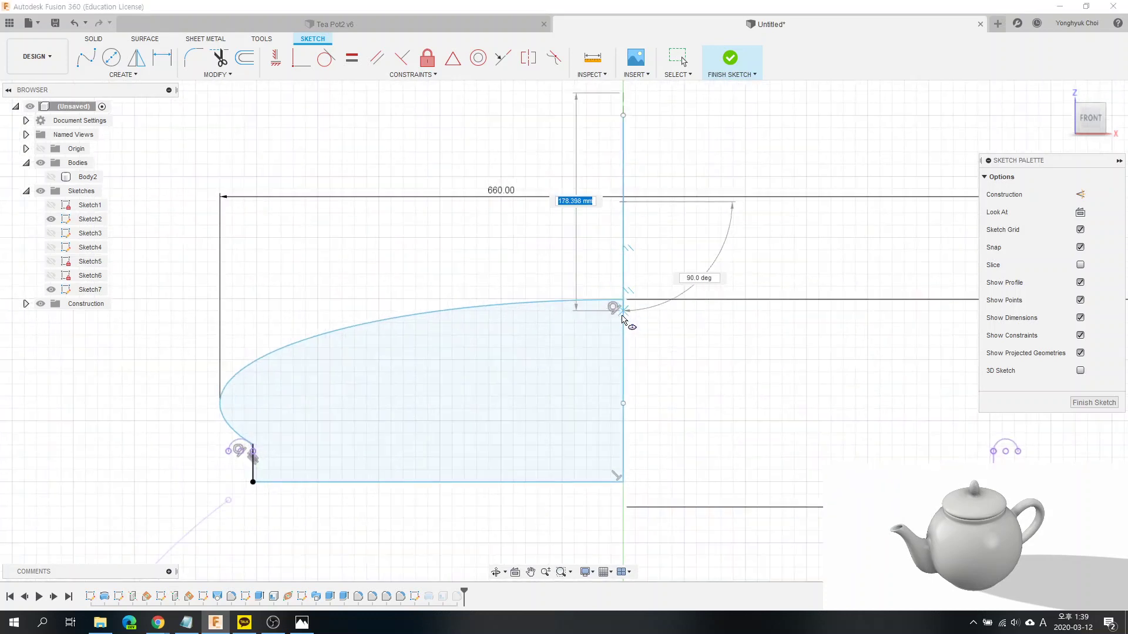
left_click(623, 311)
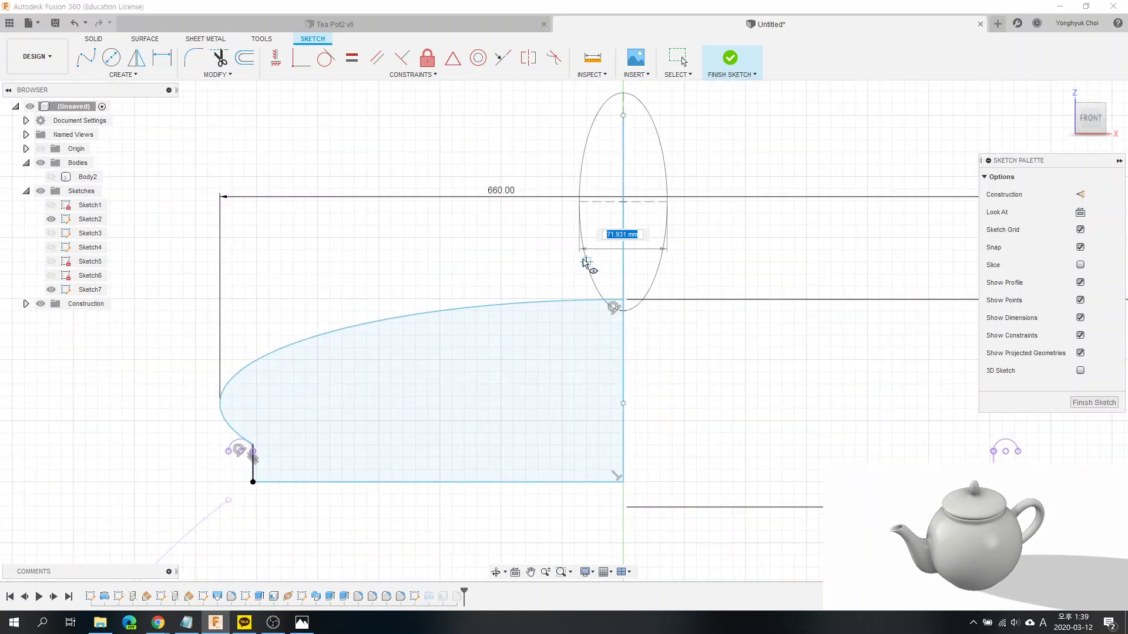
left_click(585, 260)
key("Escape")
scroll(570, 491, "up", 1)
scroll(570, 491, "down", 2)
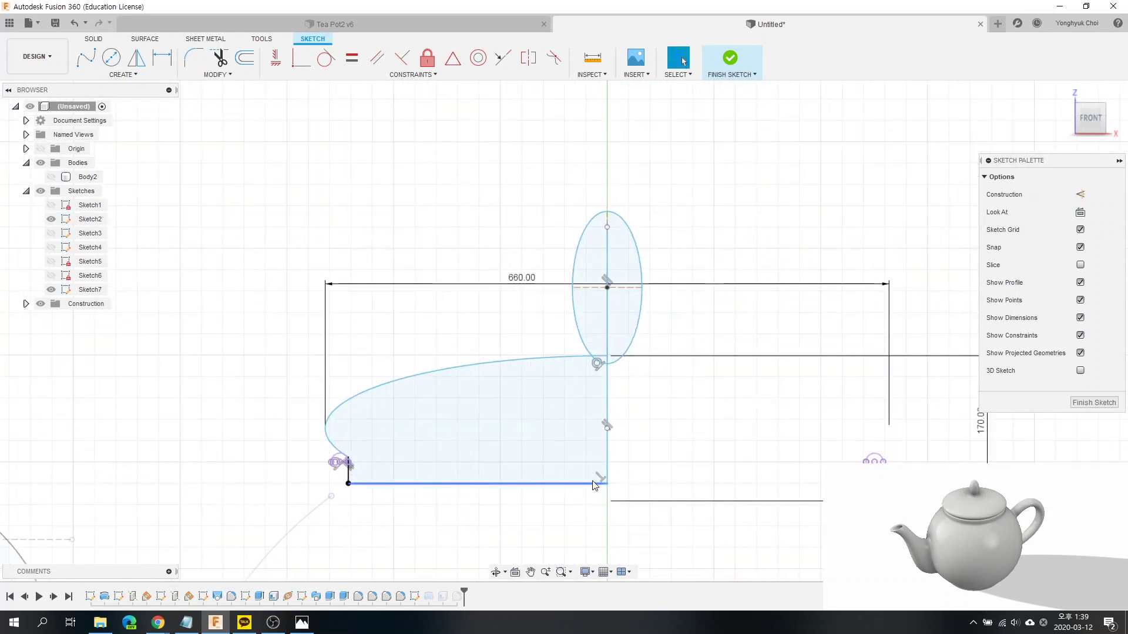
scroll(572, 482, "down", 1)
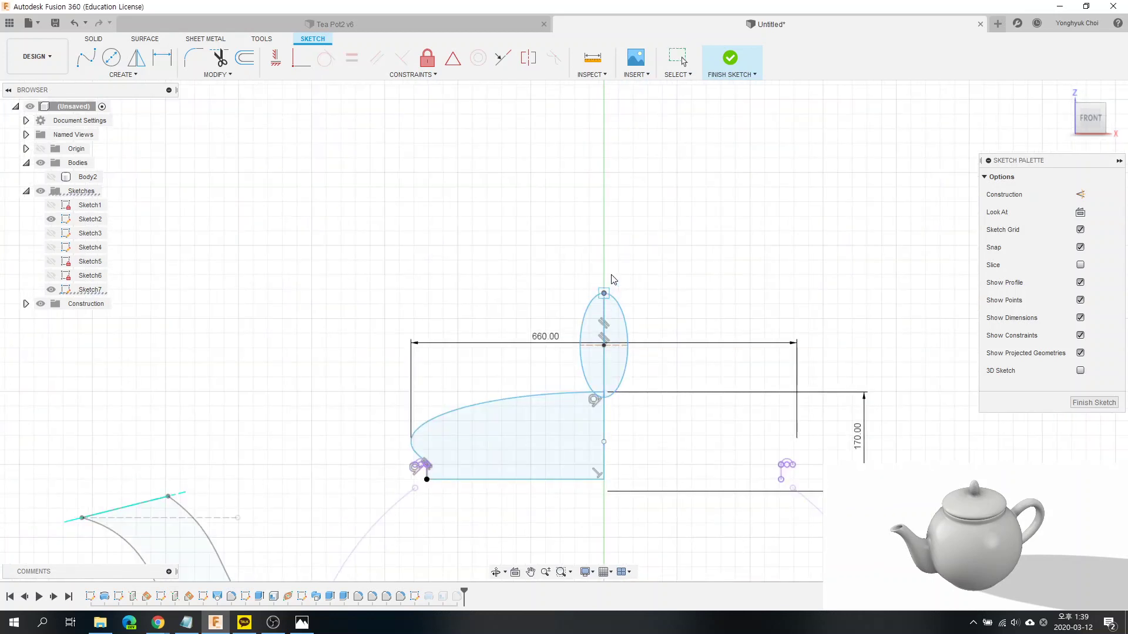
mouse_move(606, 308)
left_mouse_down()
mouse_move(623, 297)
mouse_move(607, 273)
left_mouse_up()
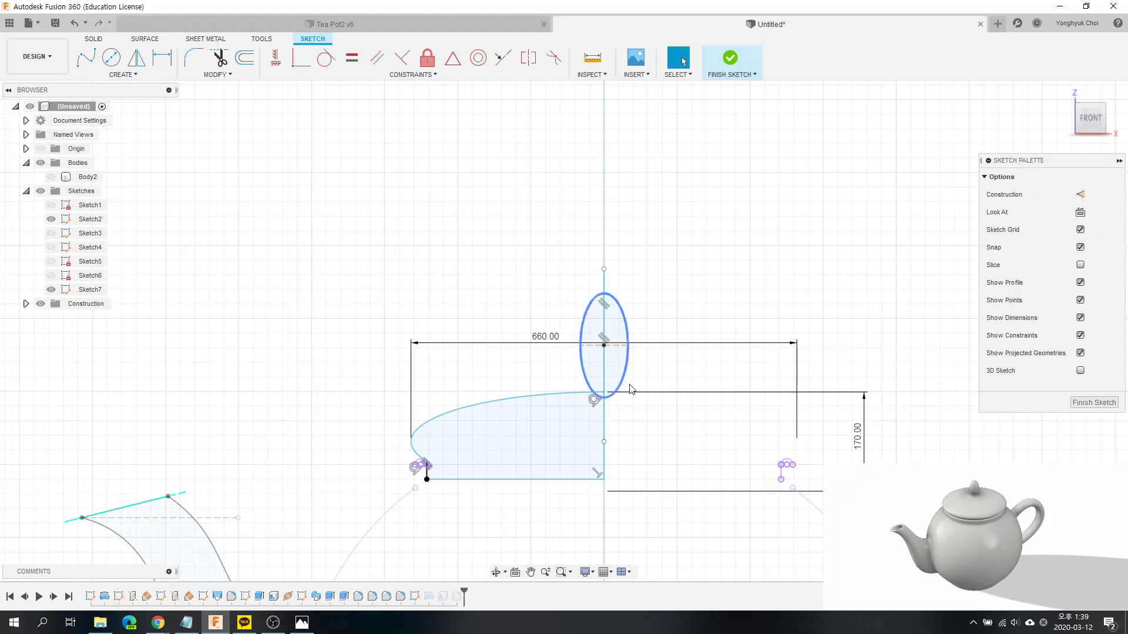
scroll(627, 404, "up", 2)
Step: Dimension the ellipse centre 80 above the lid line
key("d")
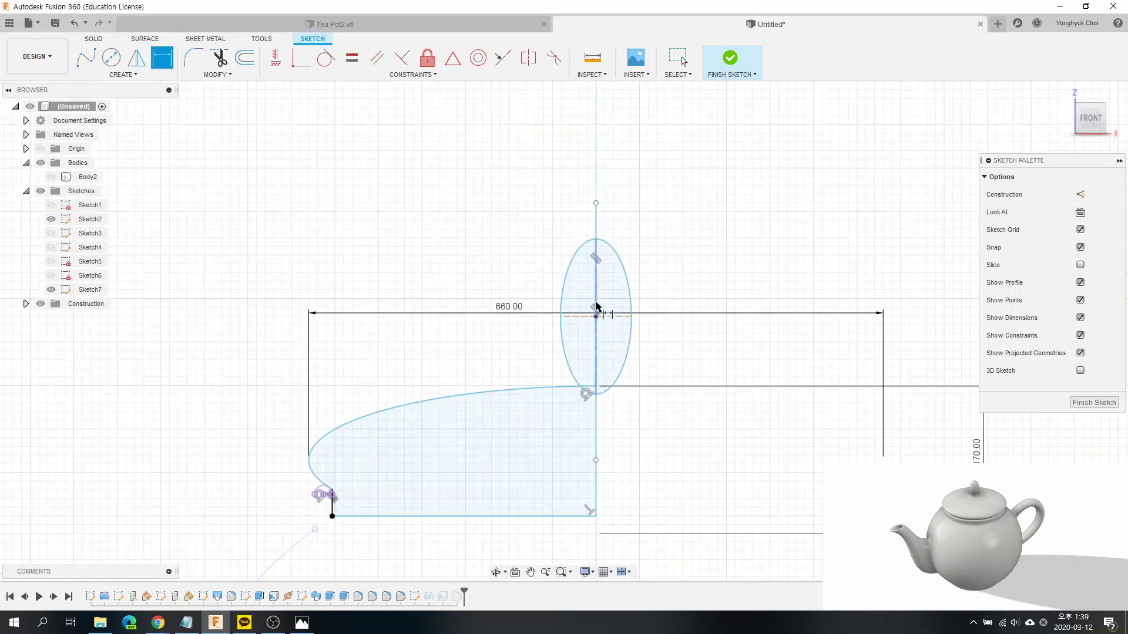
left_click(596, 387)
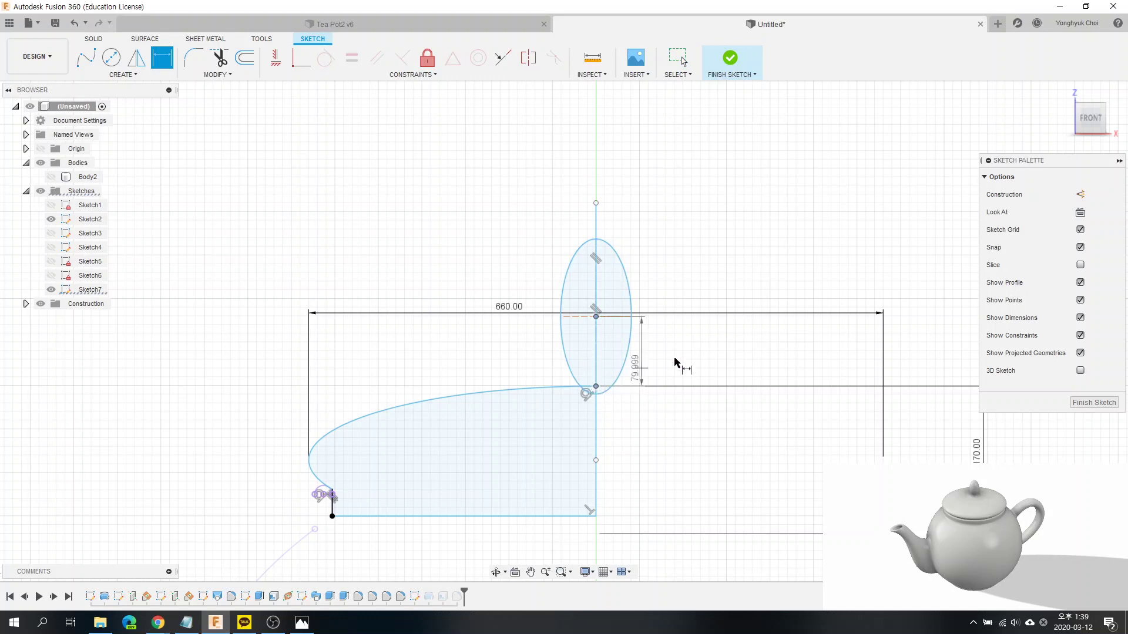
left_click(681, 360)
type("80")
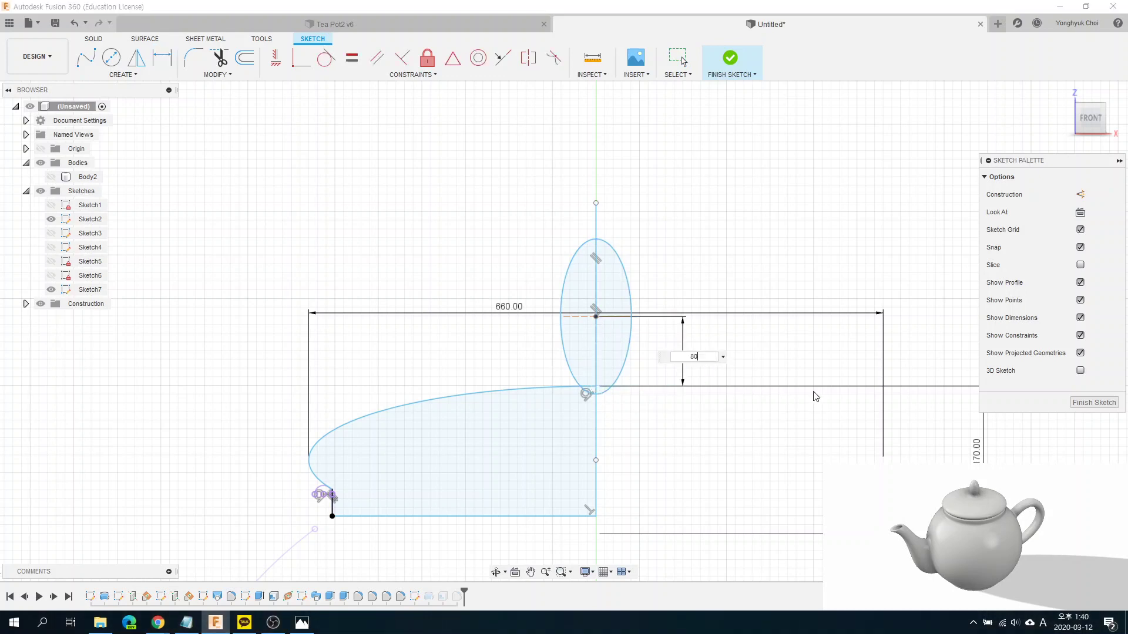
key("Return")
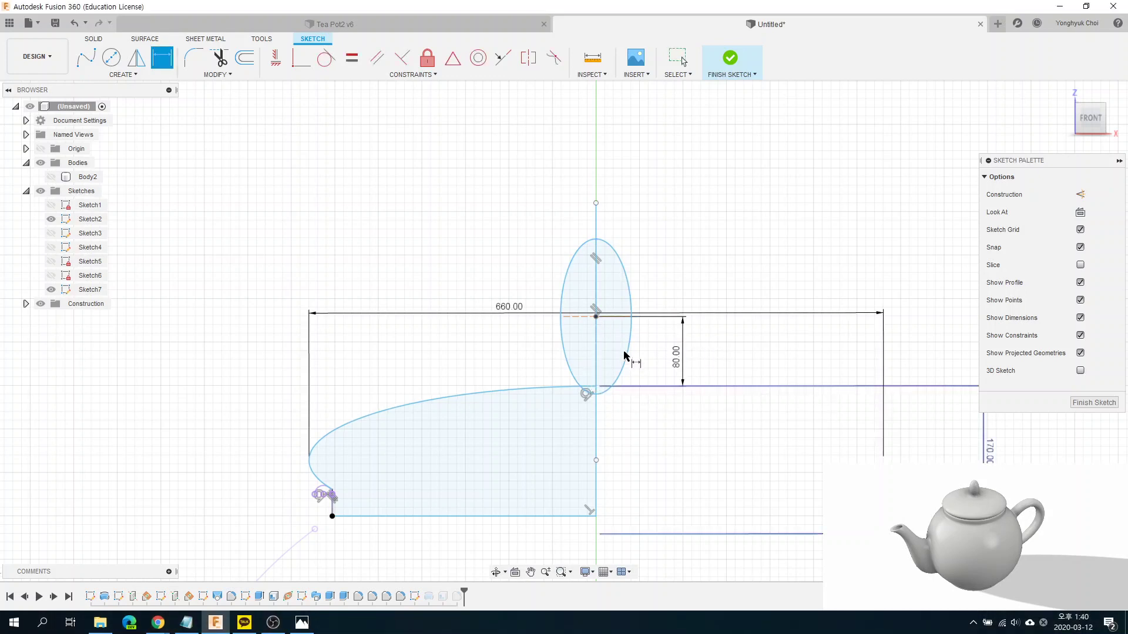
left_click(595, 376)
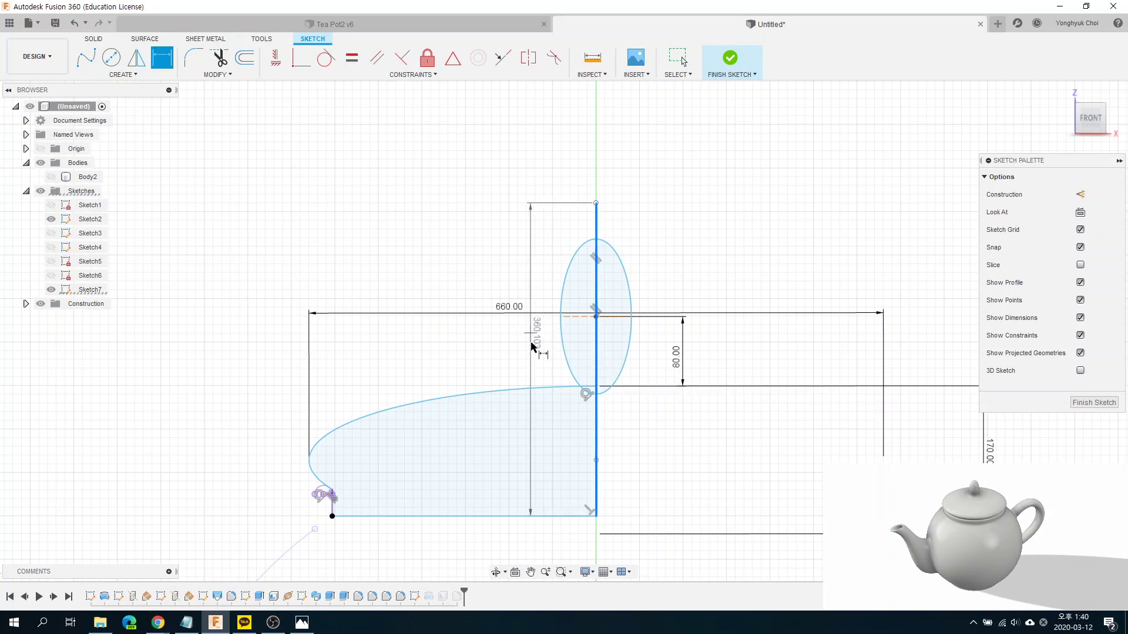
key("Escape")
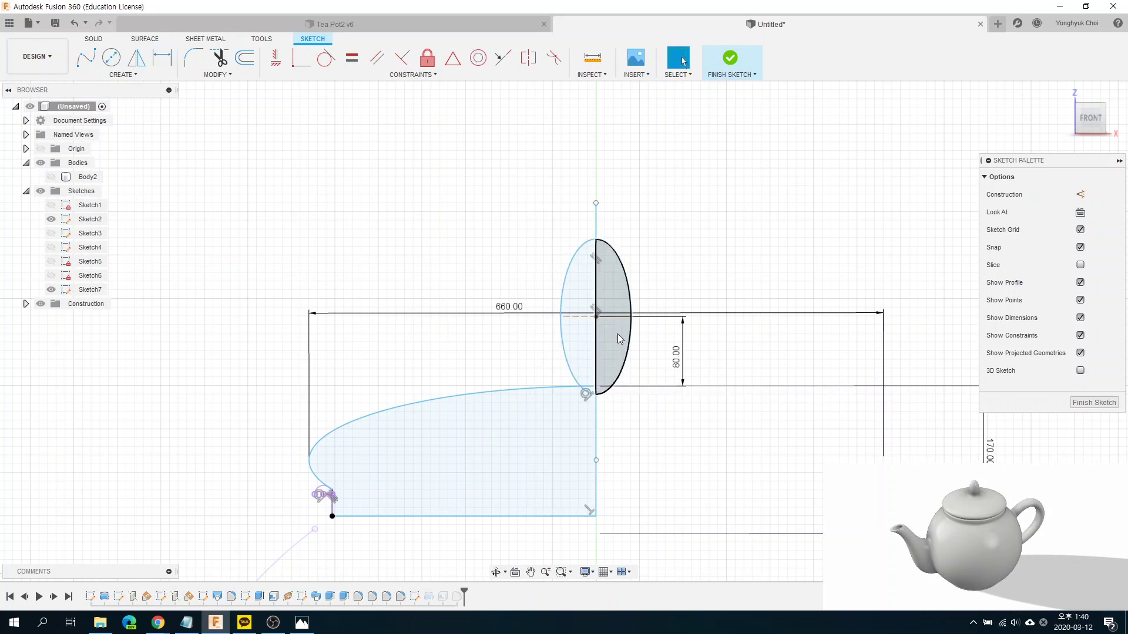
Step: Dimension the ellipse 80 wide and 170 tall, then finish the sketch
key("d")
left_click(582, 318)
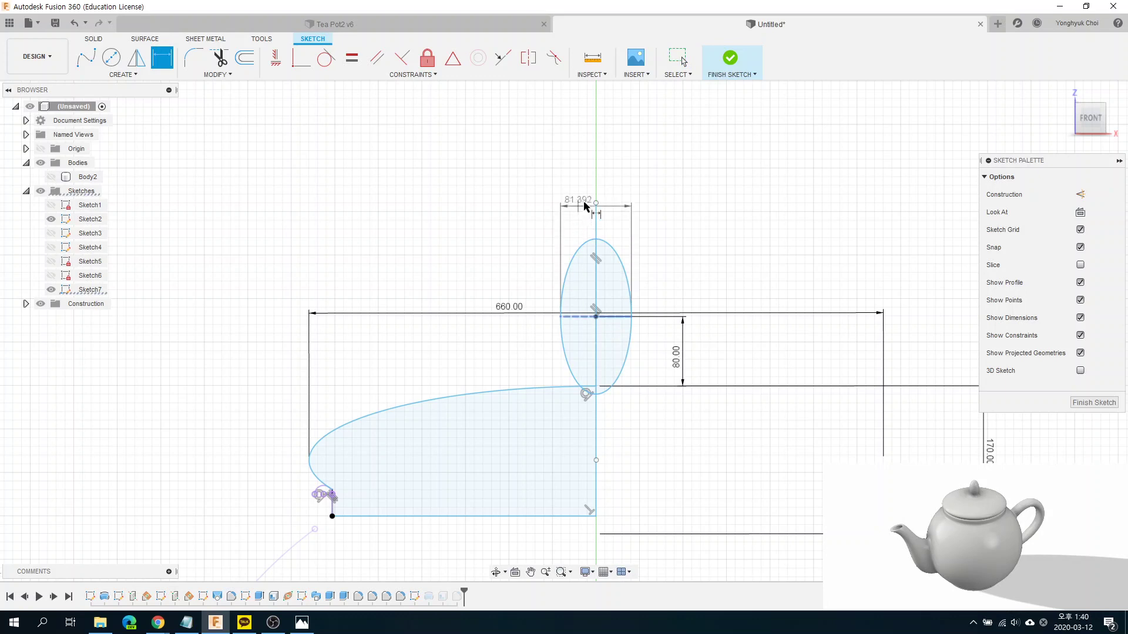
left_click(610, 175)
type("80")
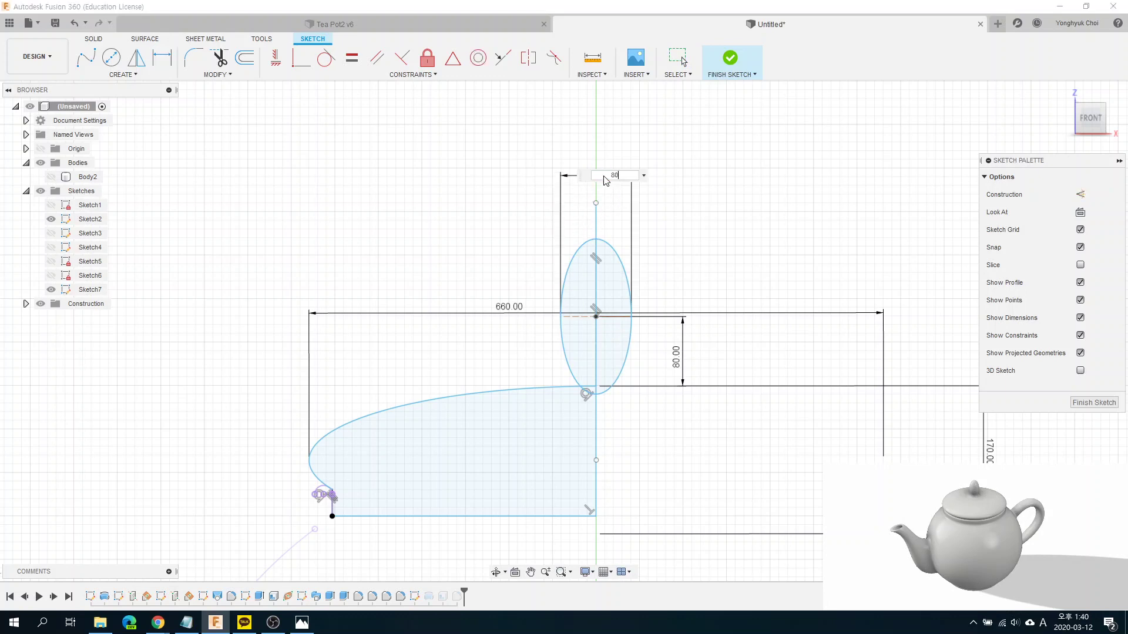
key("Return")
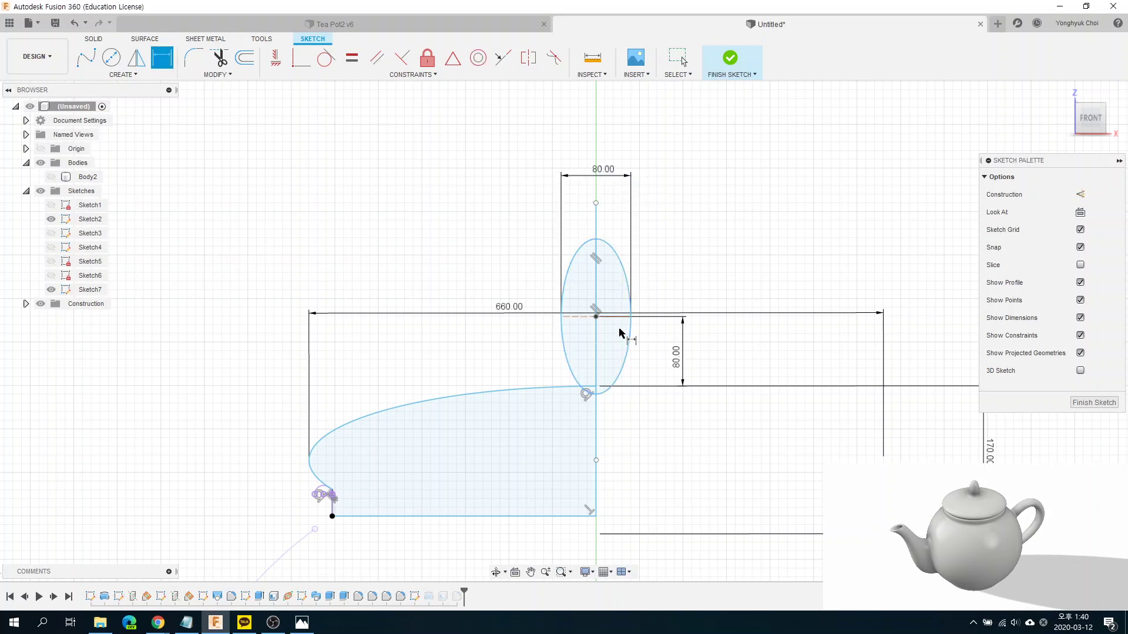
left_click(597, 267)
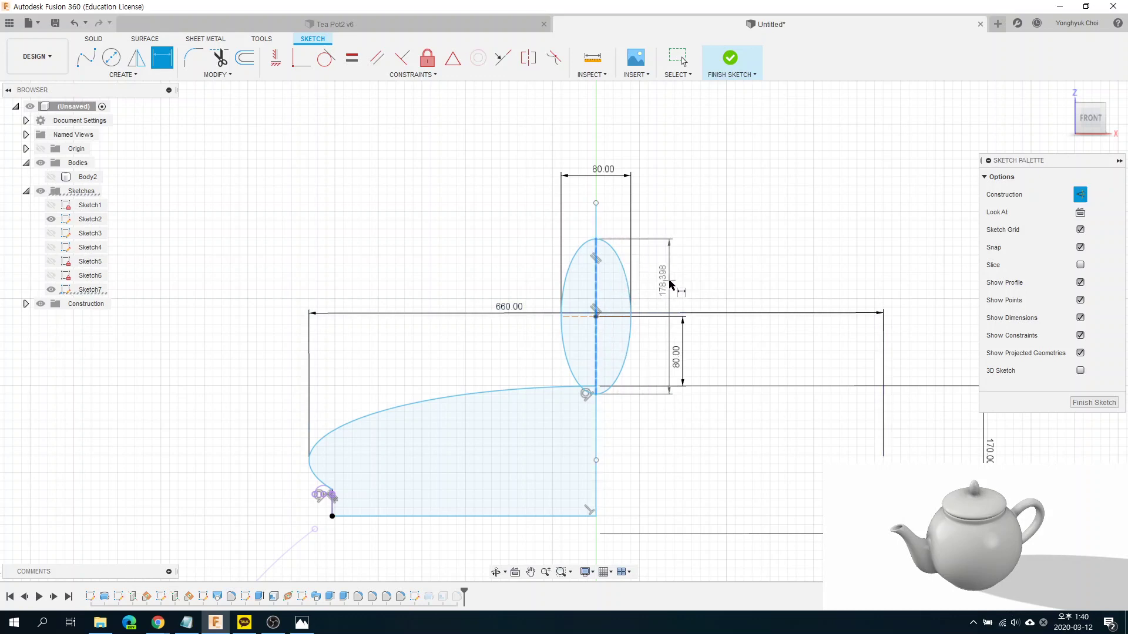
left_click(670, 281)
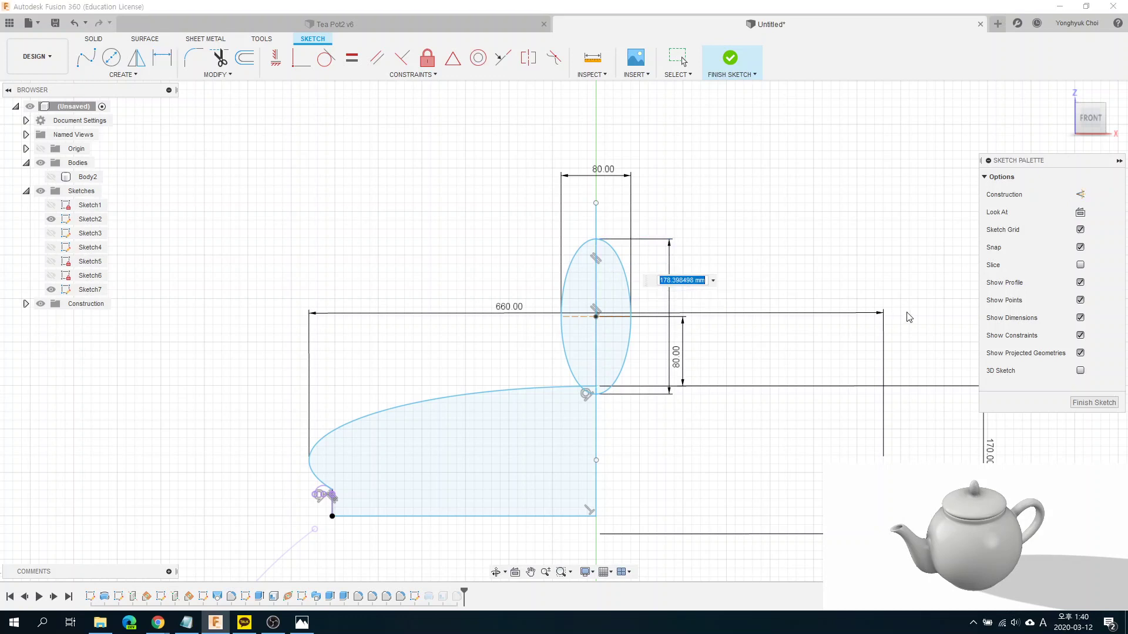
type("170")
key("Return")
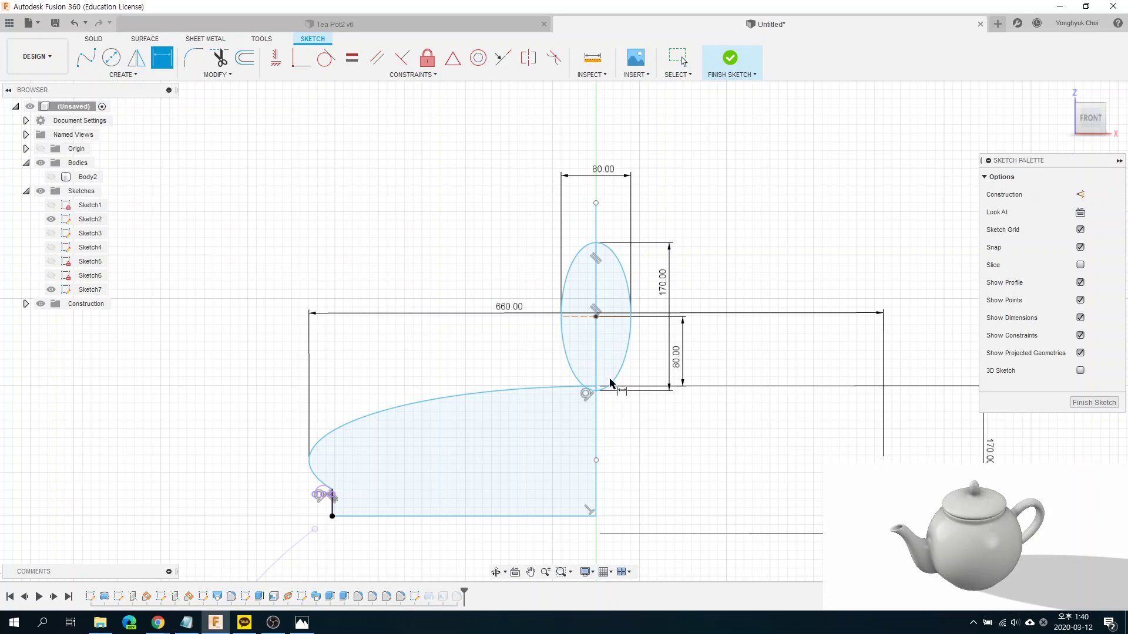
left_click(729, 59)
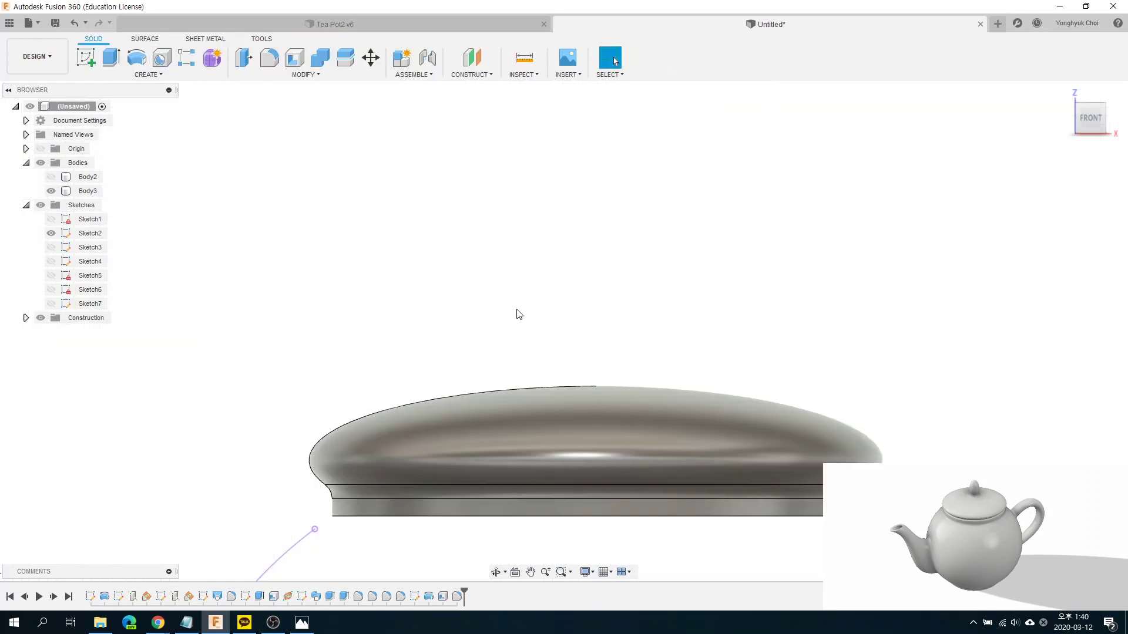
Step: Revolve the left half-ellipse from Sketch7 360° about the vertical line, joined to the lid
left_click(51, 304)
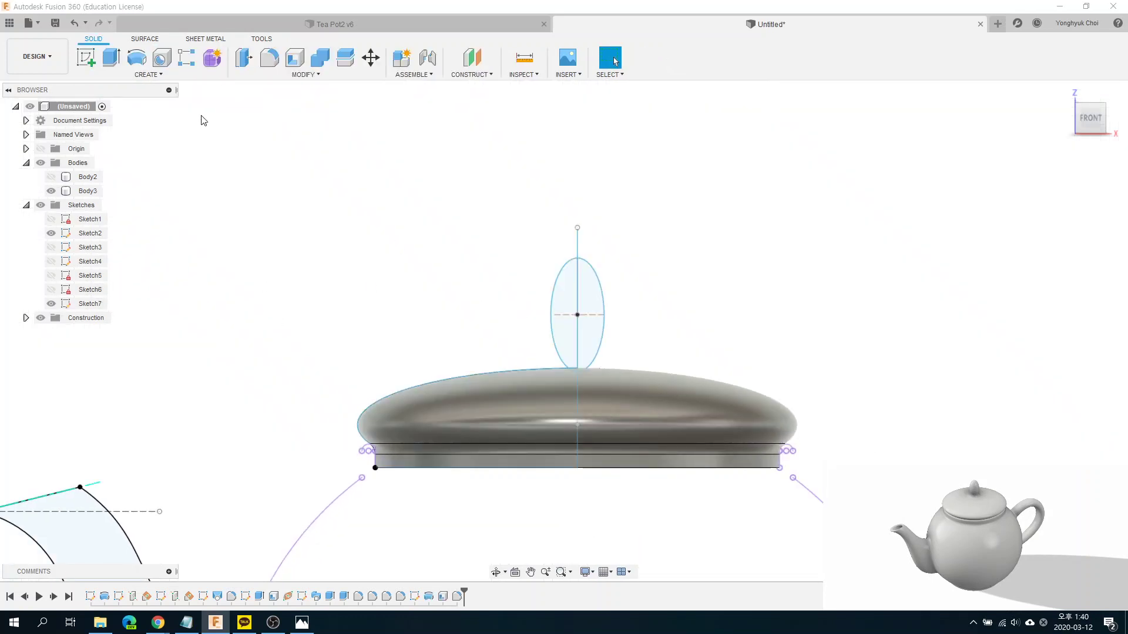
left_click(134, 60)
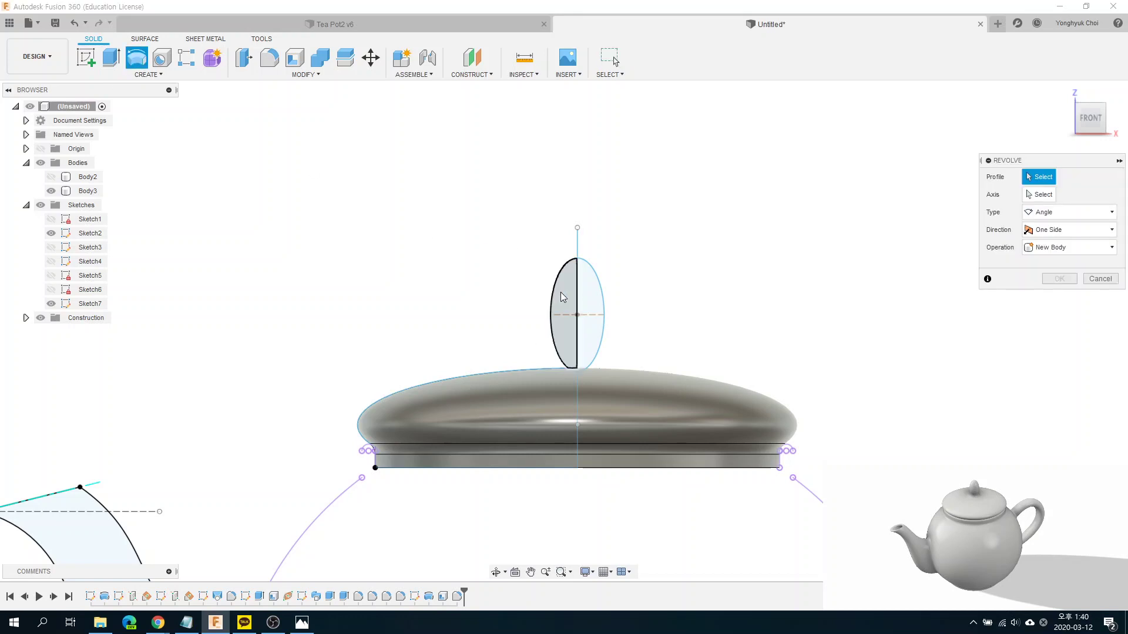
left_click(556, 294)
left_click(987, 193)
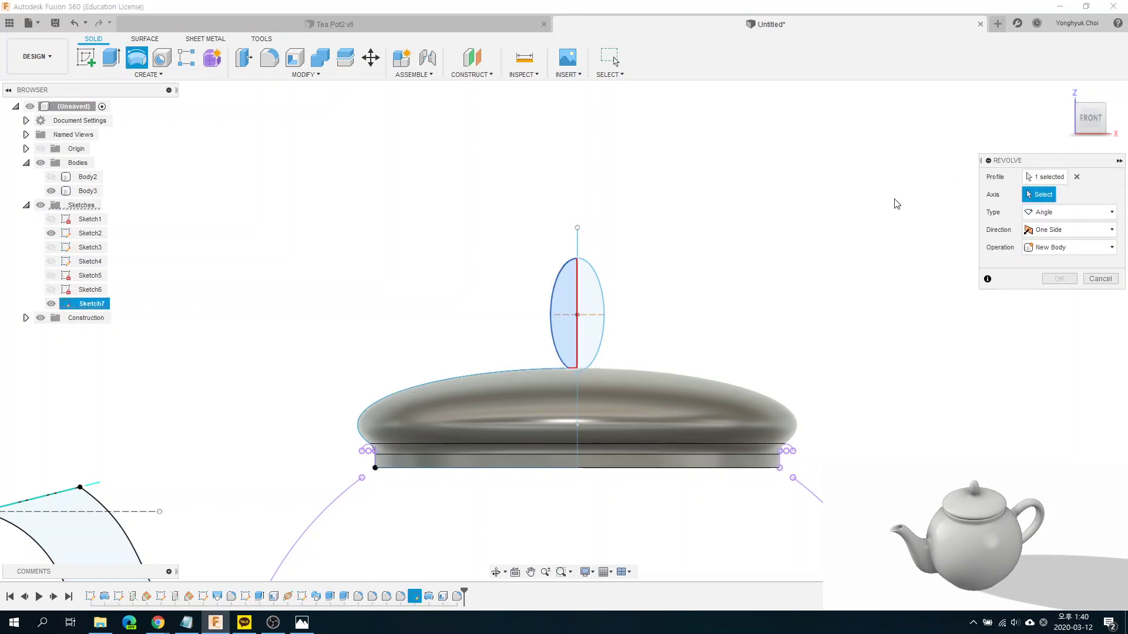
left_click(577, 242)
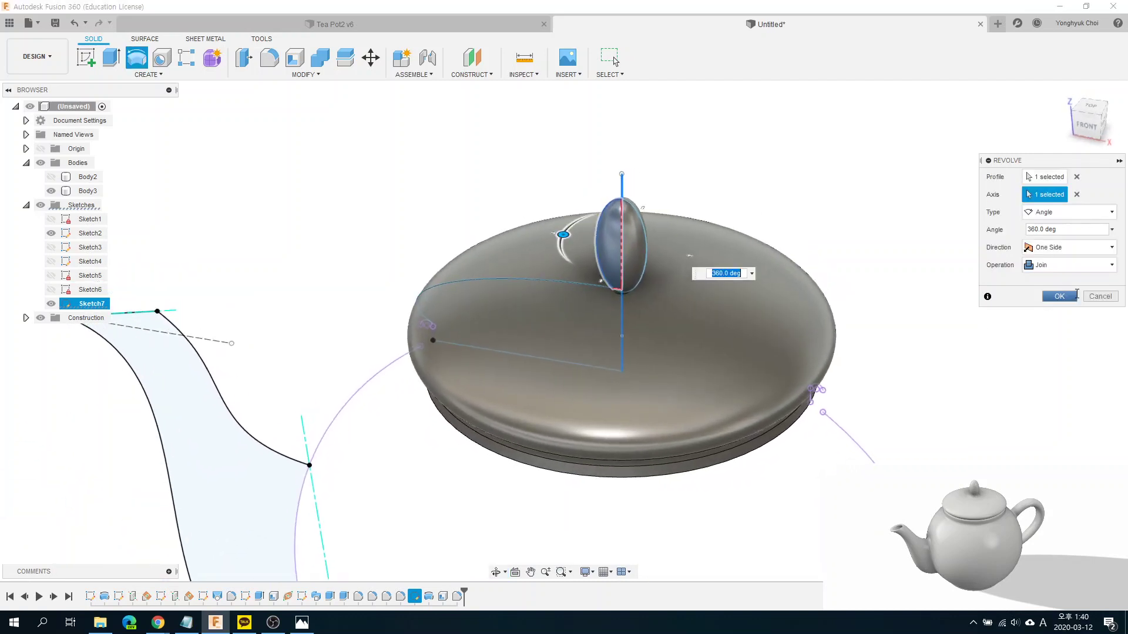
left_click(1053, 297)
scroll(617, 297, "up", 5)
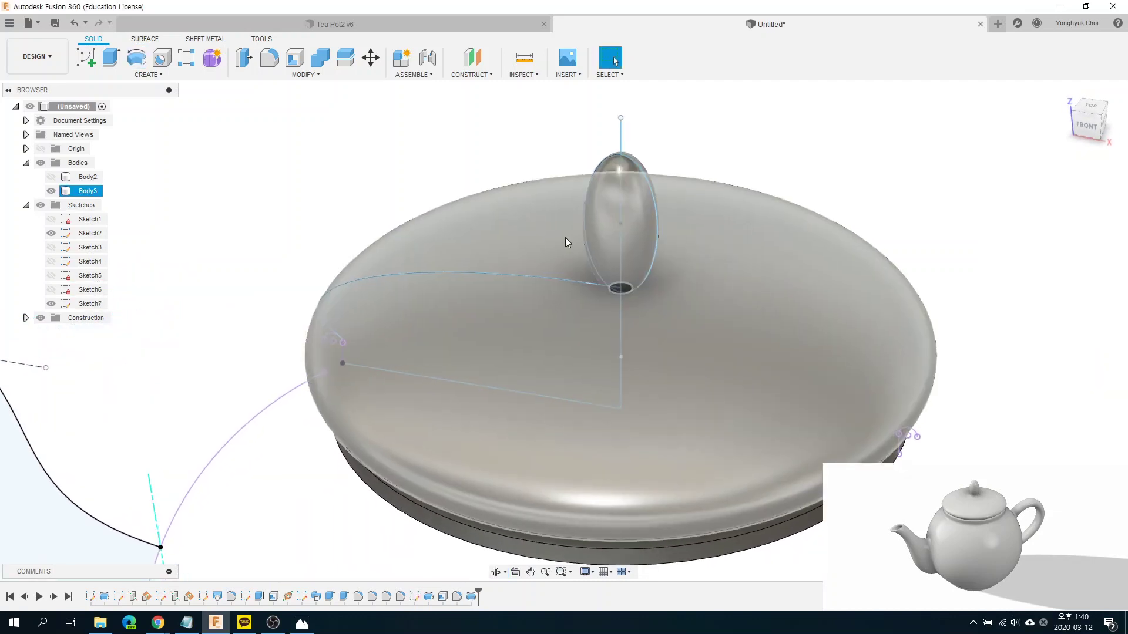
Step: Fillet the edge where the knob meets the lid with a 35 mm radius
left_click(270, 59)
left_click(625, 283)
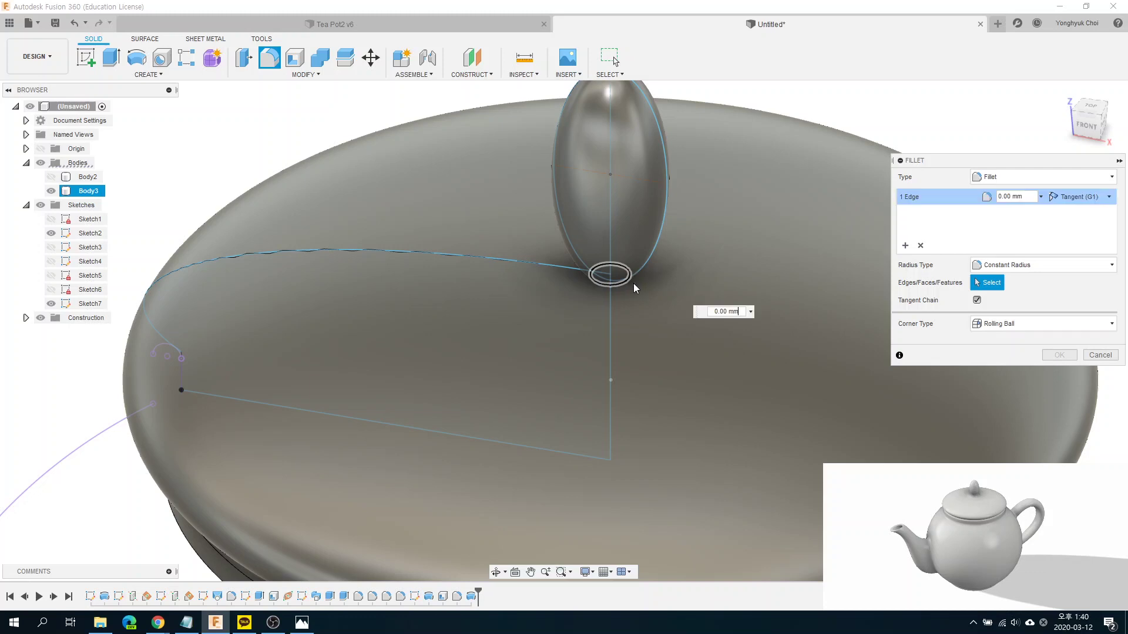
mouse_move(626, 283)
left_mouse_down()
mouse_move(685, 316)
mouse_move(696, 310)
left_mouse_up()
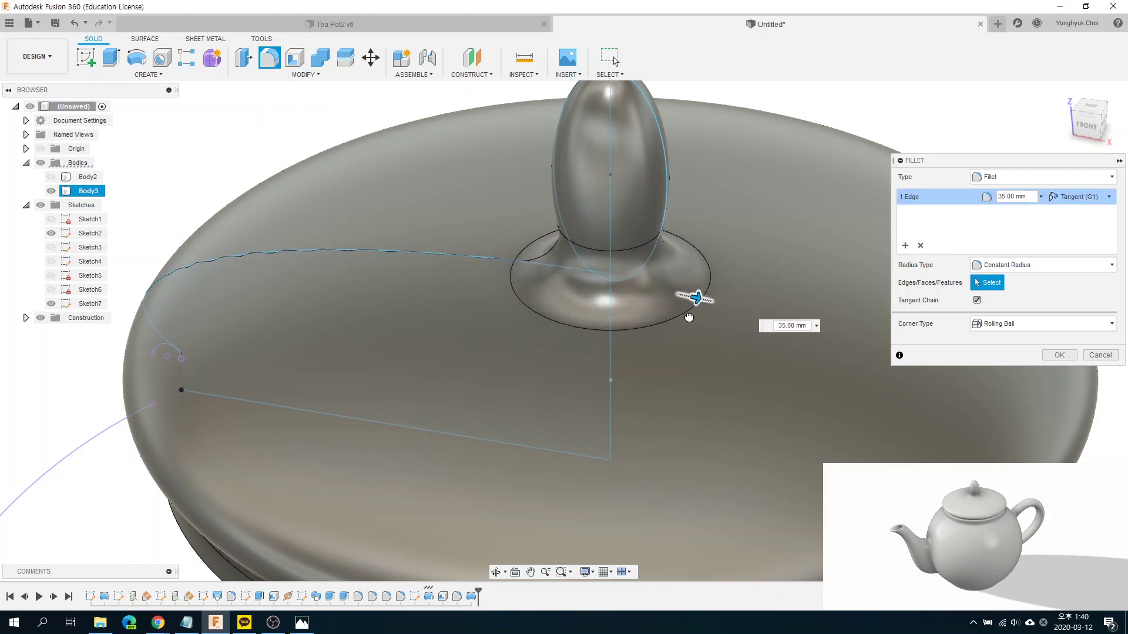
left_click(1061, 356)
scroll(773, 329, "down", 3)
scroll(765, 324, "down", 3)
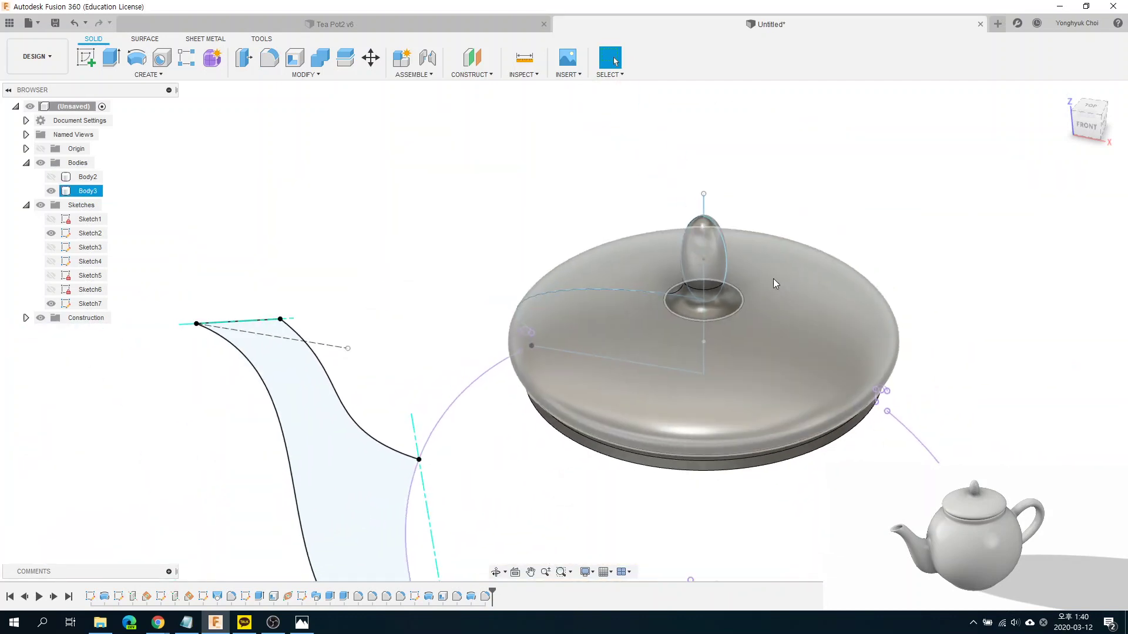
mouse_move(773, 279)
middle_mouse_down("shift")
mouse_move(850, 254)
mouse_move(836, 232)
middle_mouse_up("shift")
Step: Show Body2, hide the Sketches and Construction folders, and return to the home view
left_click(594, 179)
scroll(499, 149, "down", 2)
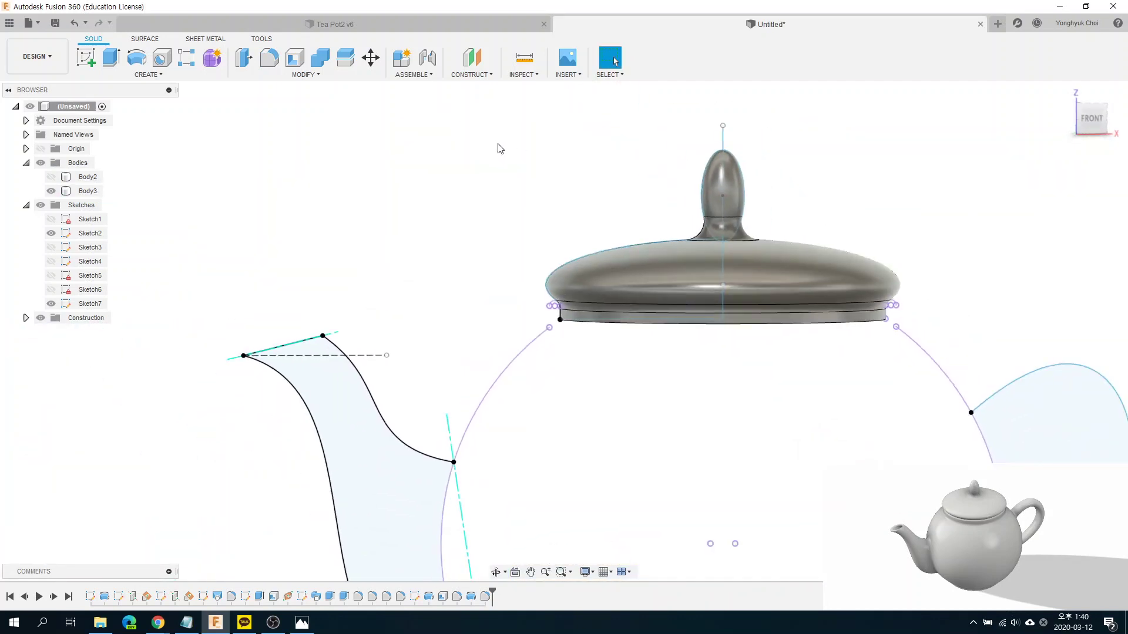
scroll(542, 195, "down", 2)
scroll(538, 192, "down", 1)
left_click(51, 177)
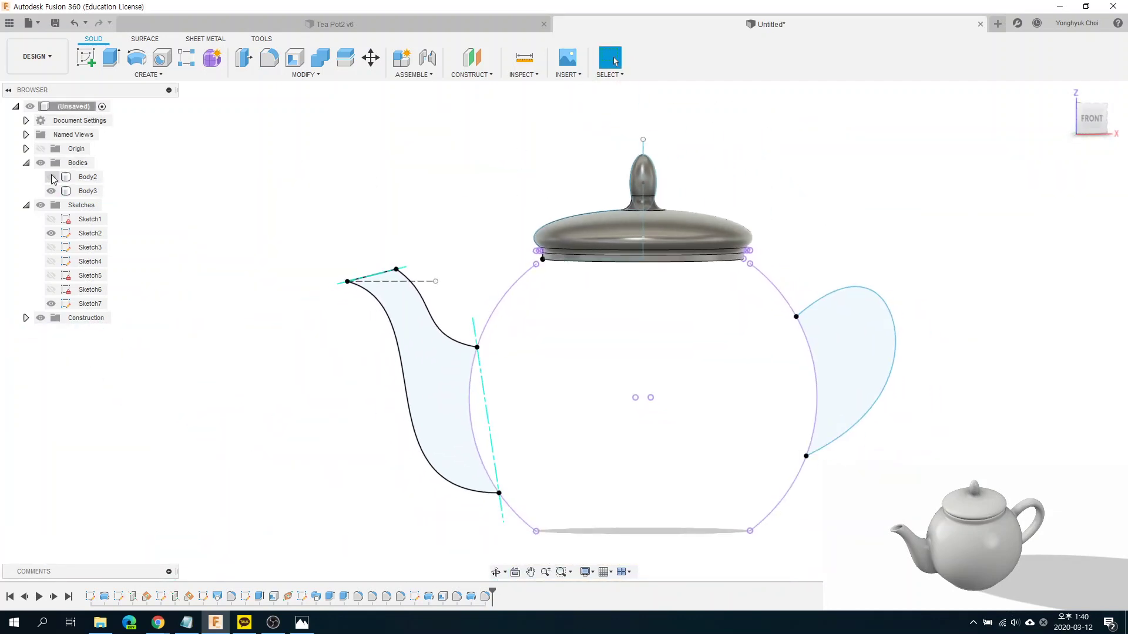
left_click(41, 205)
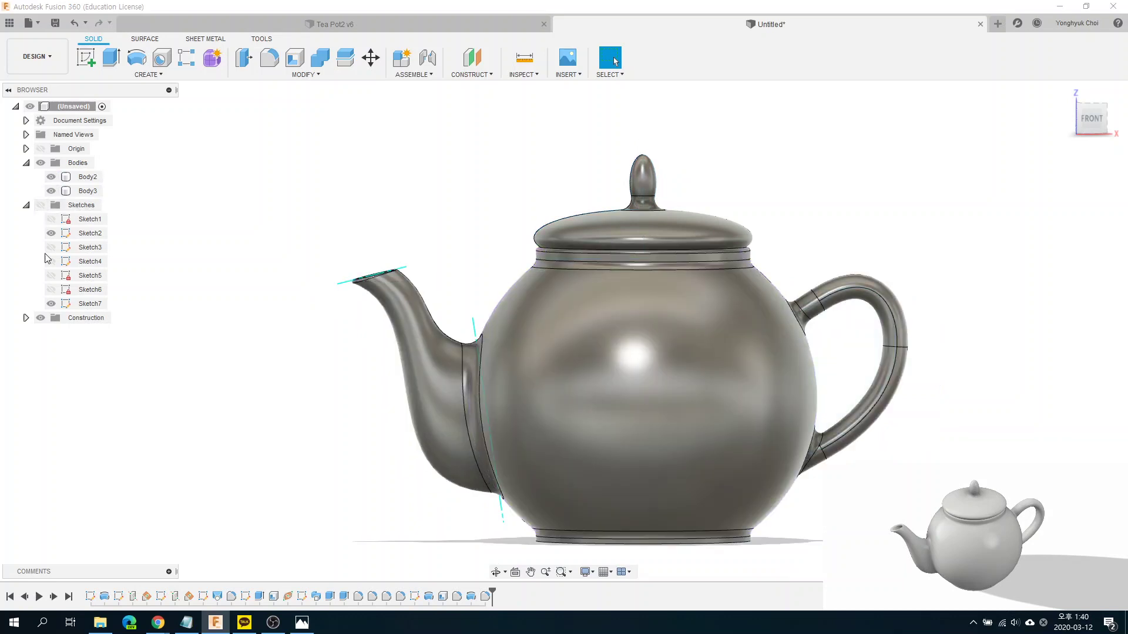
left_click(40, 318)
scroll(470, 281, "down", 3)
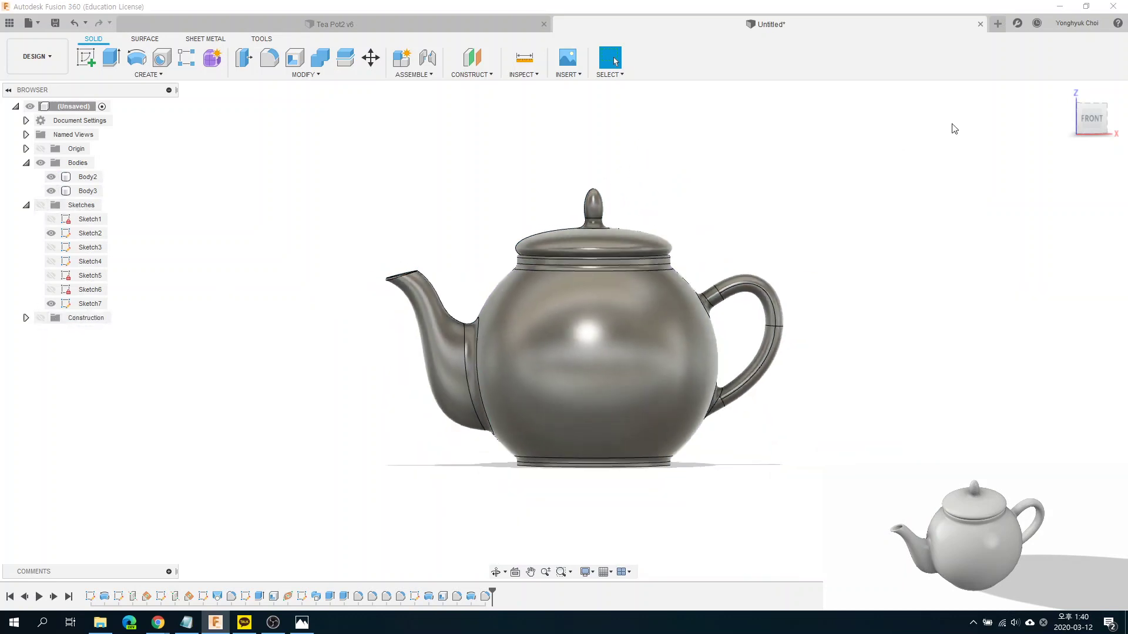
left_click(1061, 96)
Step: Orbit around the finished teapot to inspect it from all sides
left_click(642, 392)
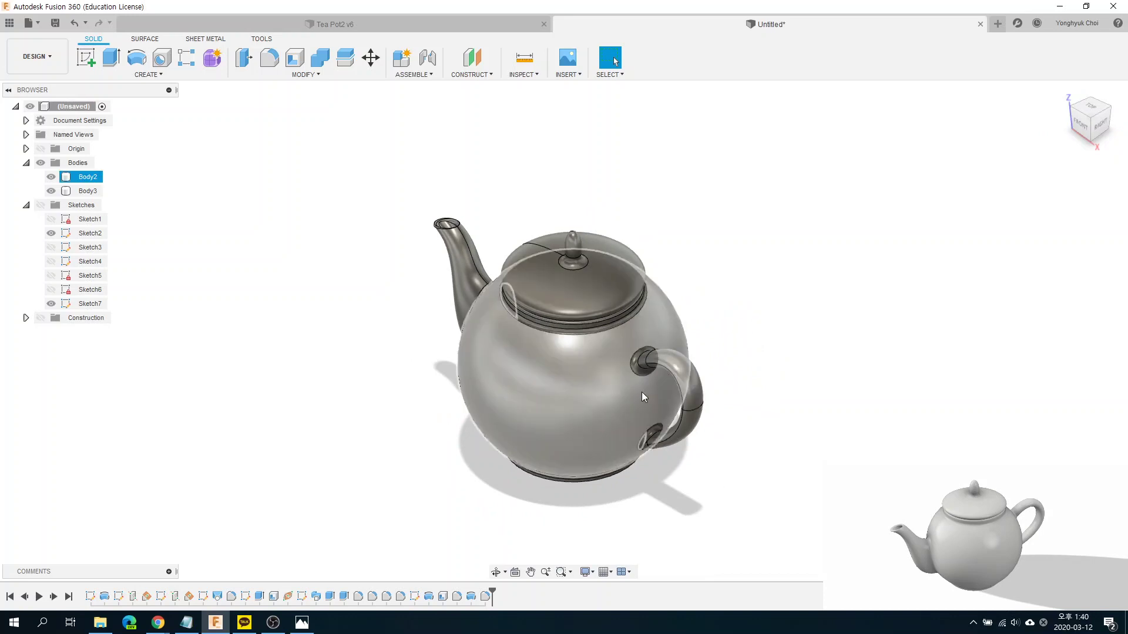
scroll(641, 392, "up", 2)
scroll(529, 364, "up", 2)
mouse_move(534, 391)
middle_mouse_down("shift")
mouse_move(576, 392)
mouse_move(576, 370)
mouse_move(512, 378)
mouse_move(582, 374)
middle_mouse_up("shift")
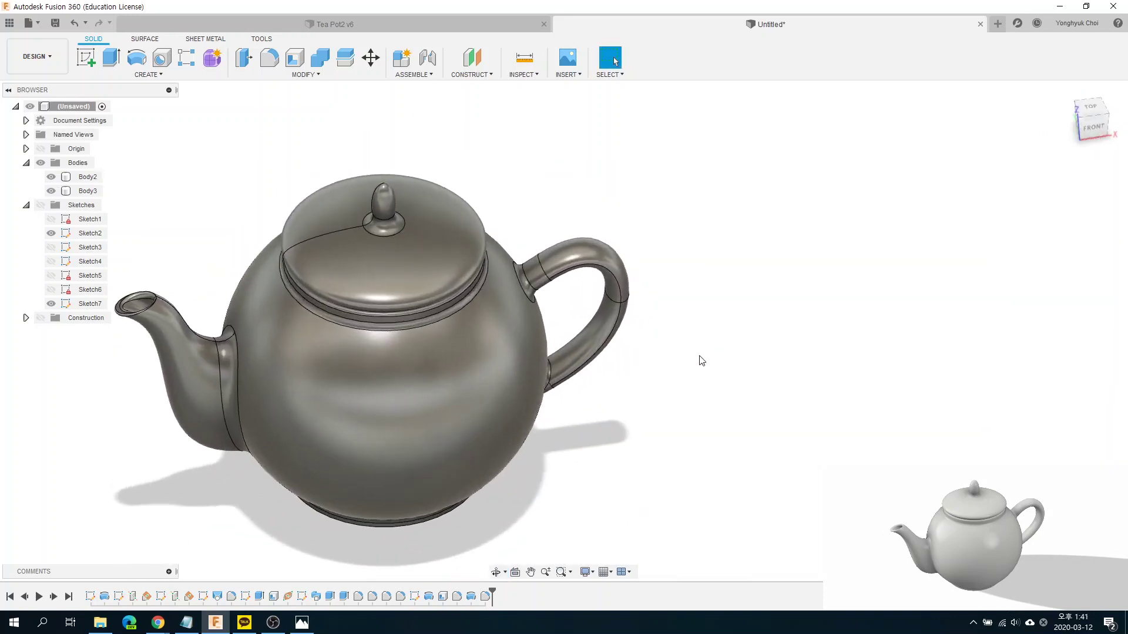
mouse_move(544, 333)
middle_mouse_down("shift")
mouse_move(392, 345)
mouse_move(420, 402)
mouse_move(585, 345)
mouse_move(548, 378)
mouse_move(428, 396)
middle_mouse_up("shift")
mouse_move(533, 348)
middle_mouse_down("shift")
mouse_move(642, 350)
mouse_move(660, 335)
mouse_move(534, 352)
middle_mouse_up("shift")
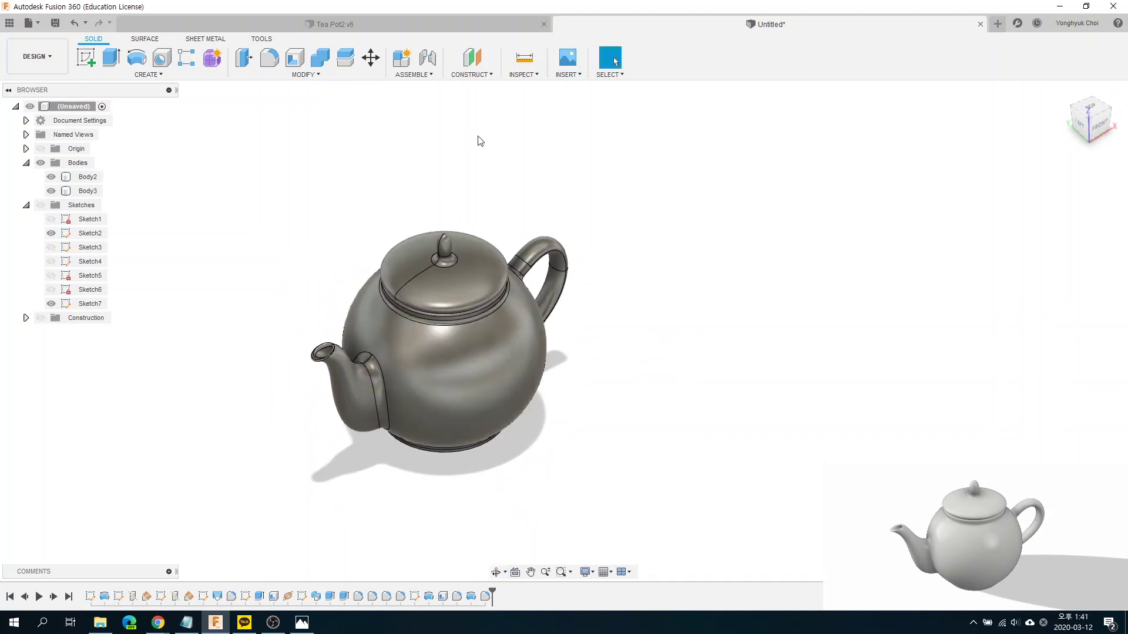
left_click(485, 76)
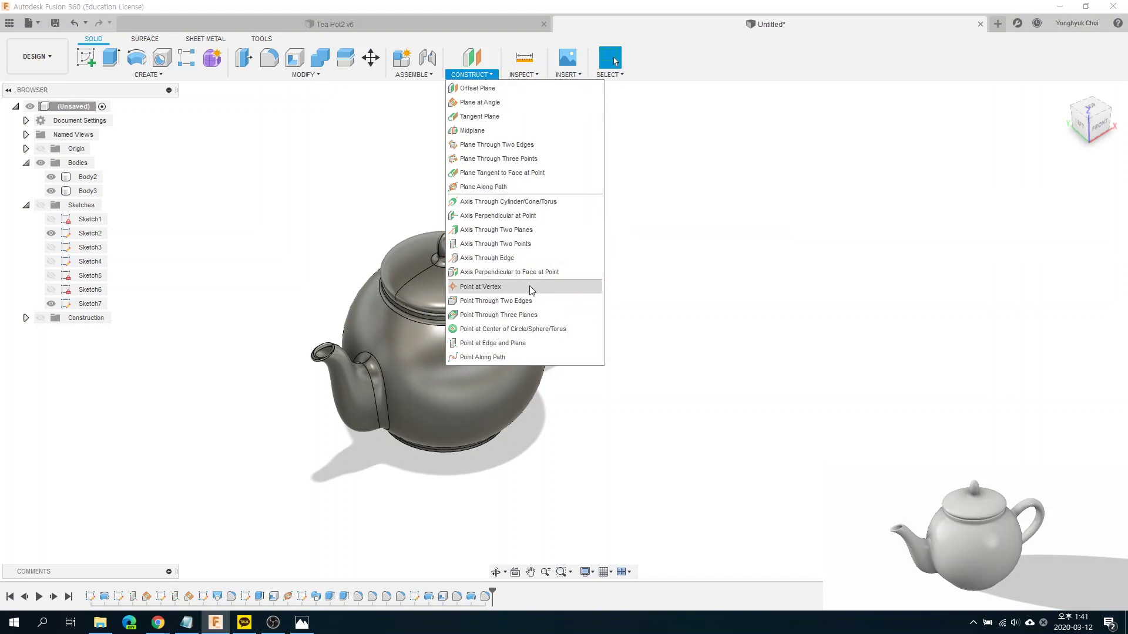
left_click(697, 186)
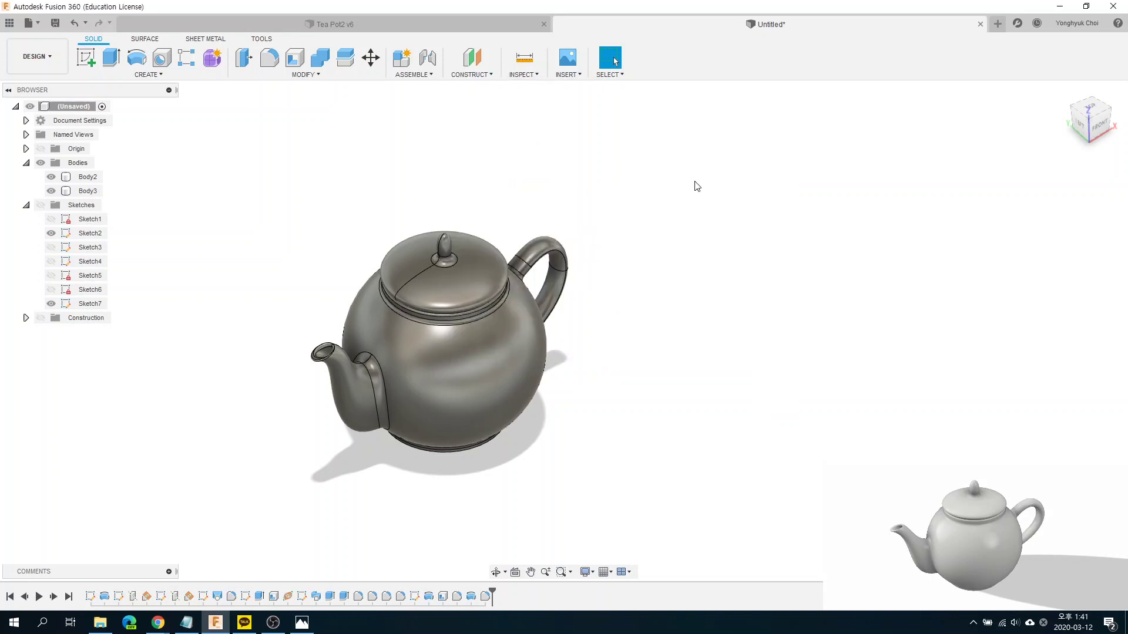
left_click(470, 182)
mouse_move(475, 178)
middle_mouse_down("shift")
mouse_move(531, 216)
mouse_move(590, 219)
mouse_move(529, 205)
middle_mouse_up("shift")
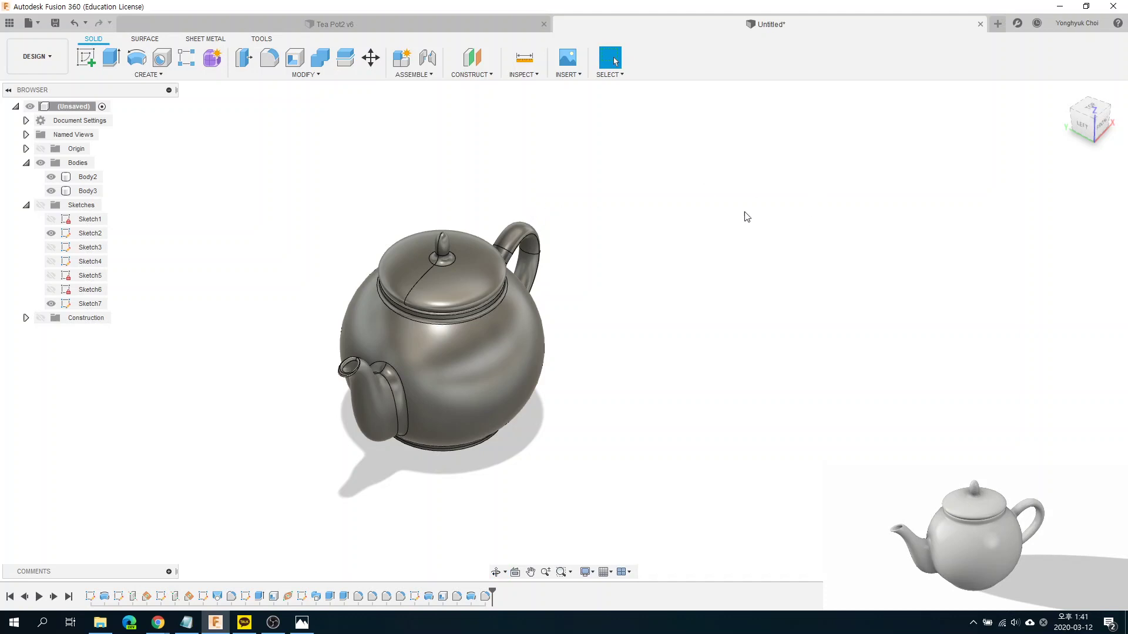
key("alt+Tab")
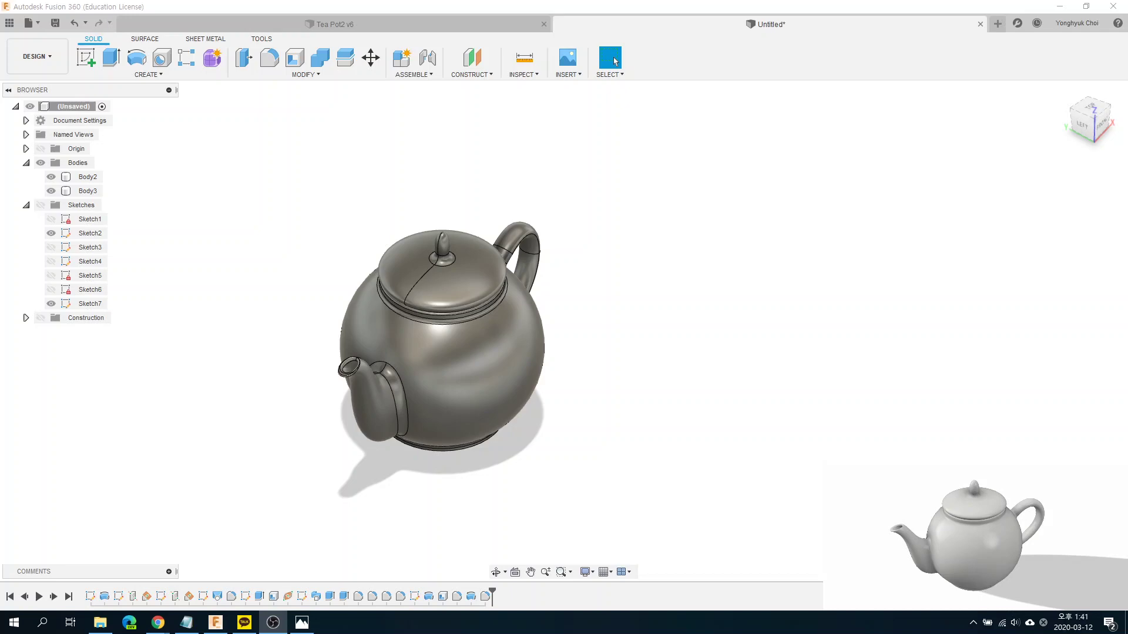